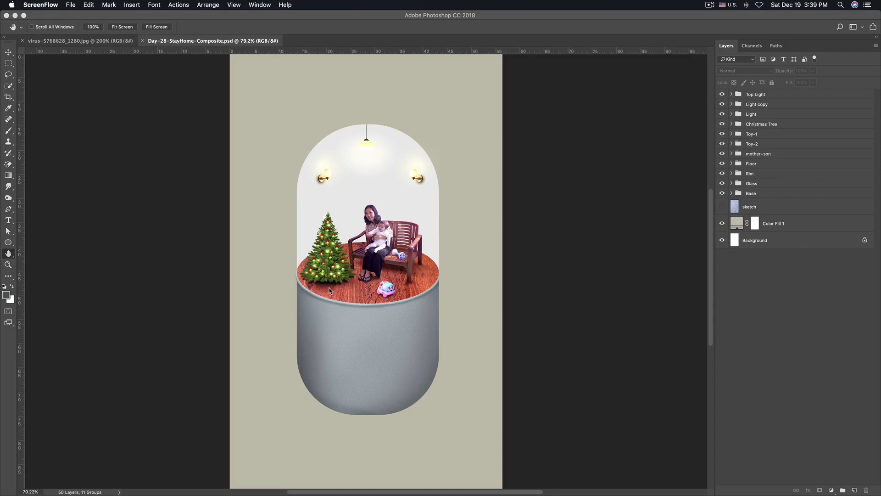
Bring Photoshop forward and switch to the virus-5768628_1280.jpg document
left_click(105, 42)
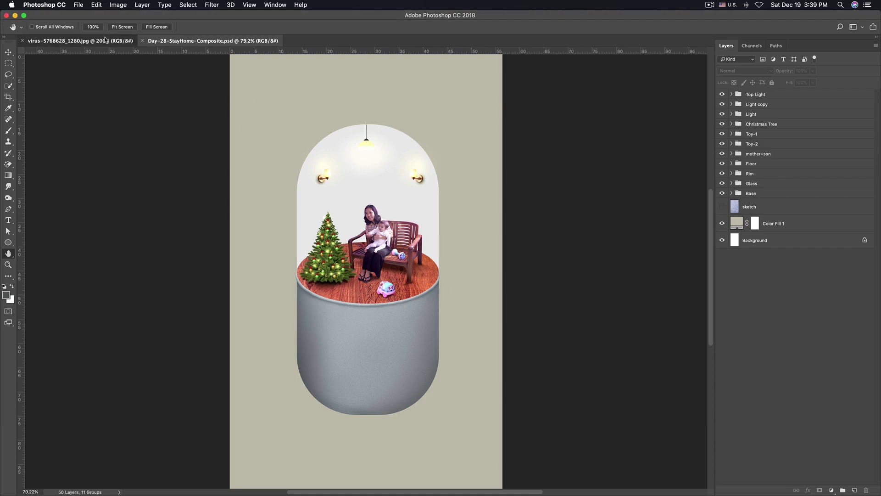
left_click(104, 40)
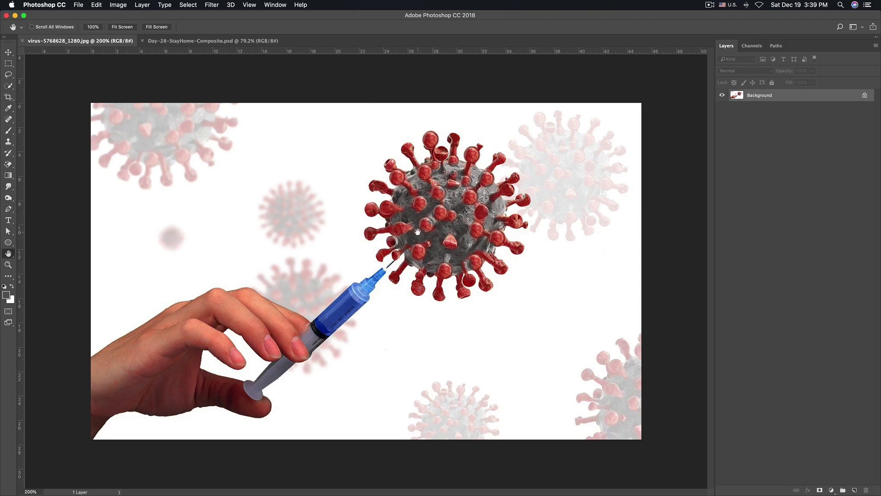
Crop the virus photo to a square marquee around the large central red virus
key("w")
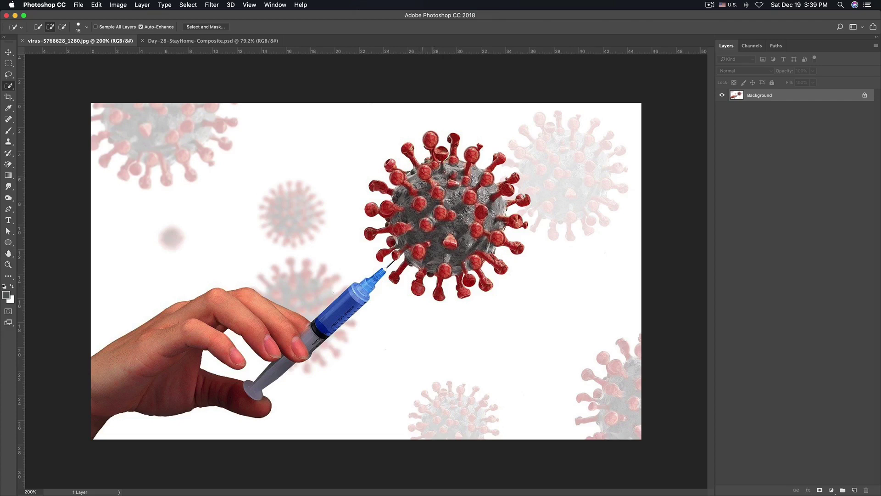
mouse_move(492, 281)
left_mouse_down()
mouse_move(511, 253)
mouse_move(501, 257)
left_mouse_up()
key("m")
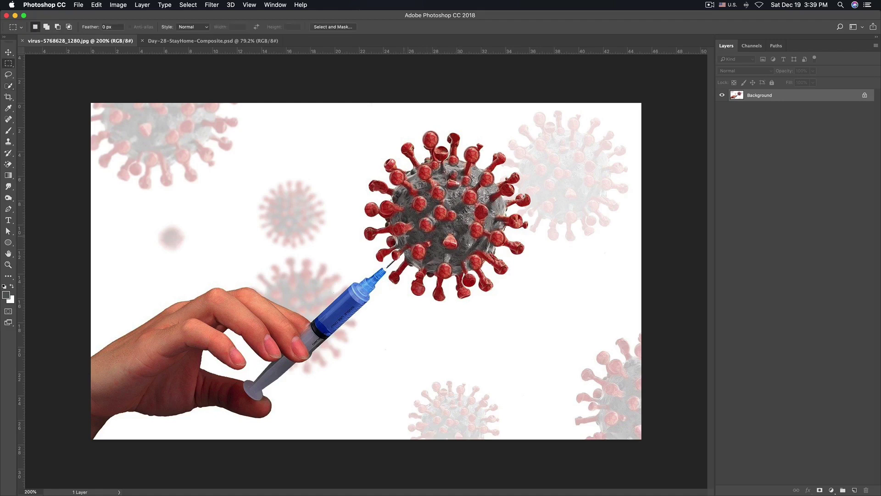
mouse_move(352, 120)
left_mouse_down()
mouse_move(513, 240)
mouse_move(542, 316)
left_mouse_up()
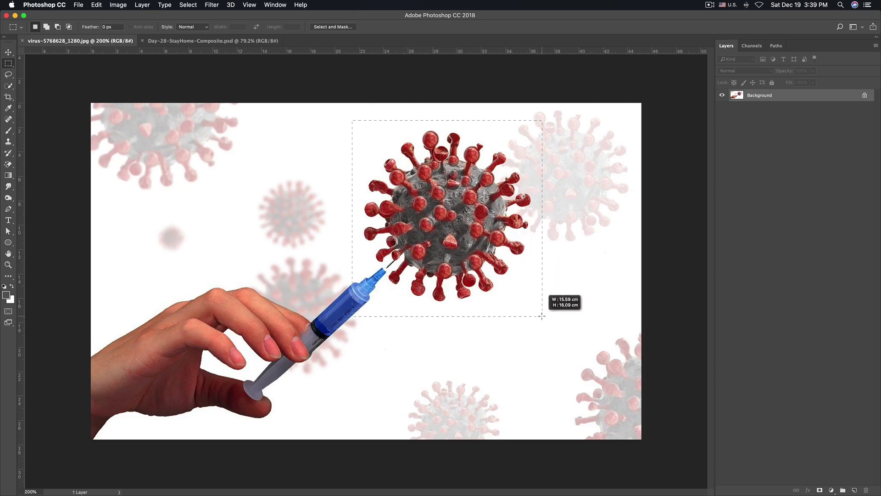
left_click_drag(542, 317, 542, 316)
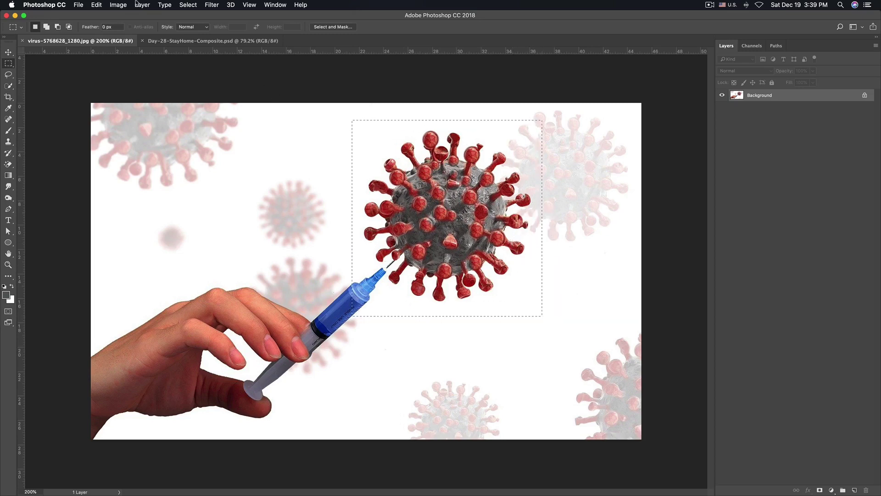
left_click(118, 5)
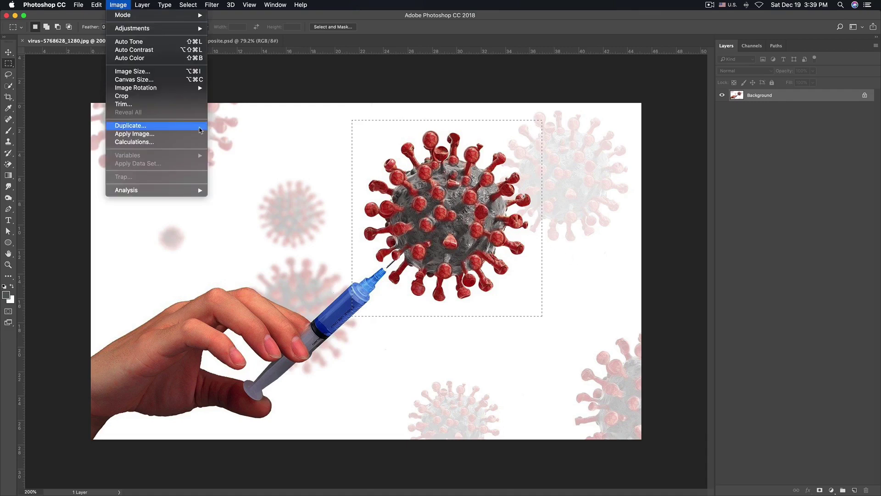
left_click(275, 115)
left_click_drag(345, 117, 539, 313)
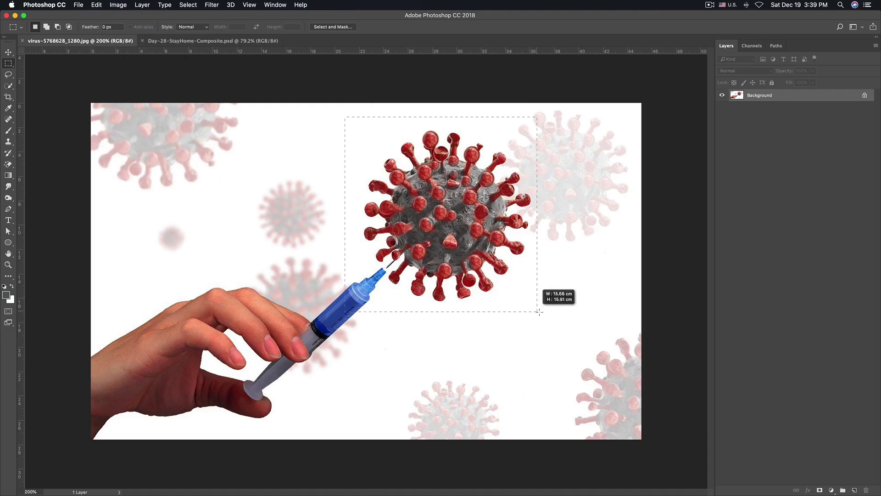
left_click_drag(539, 313, 543, 313)
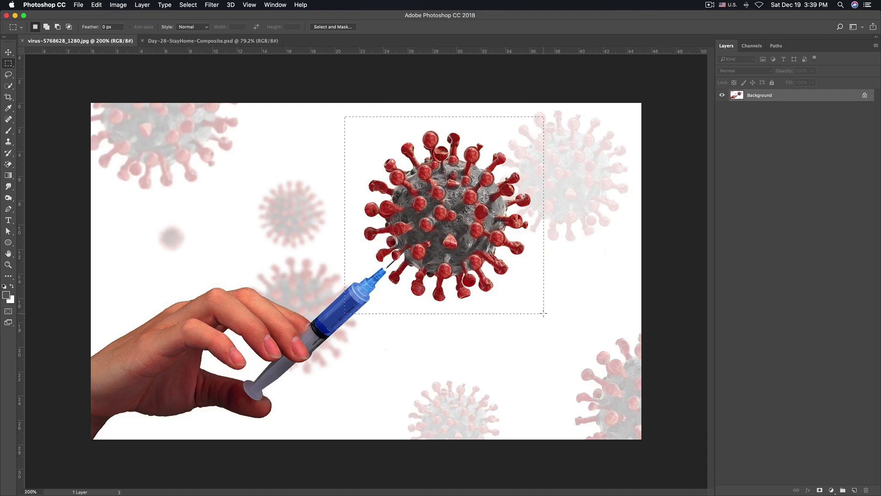
left_click(118, 5)
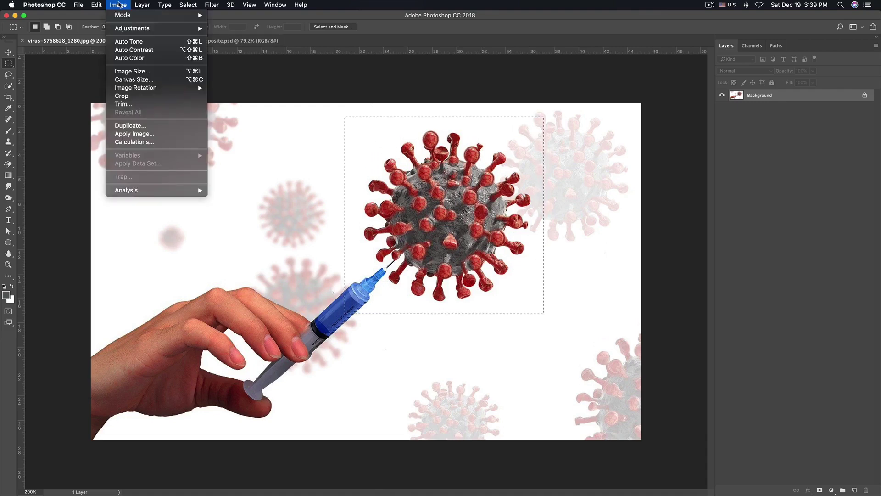
left_click(121, 96)
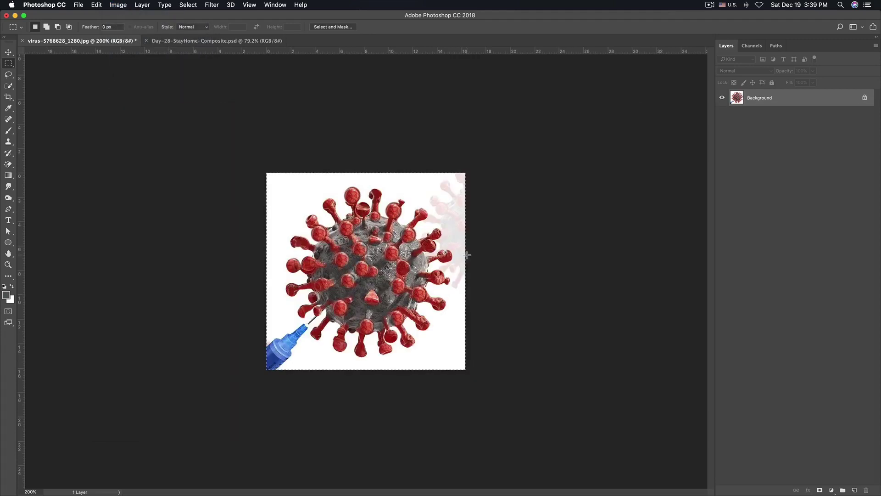
Deselect, zoom in, and convert the locked Background into an editable Layer 0
key("super+d")
key("super+equal")
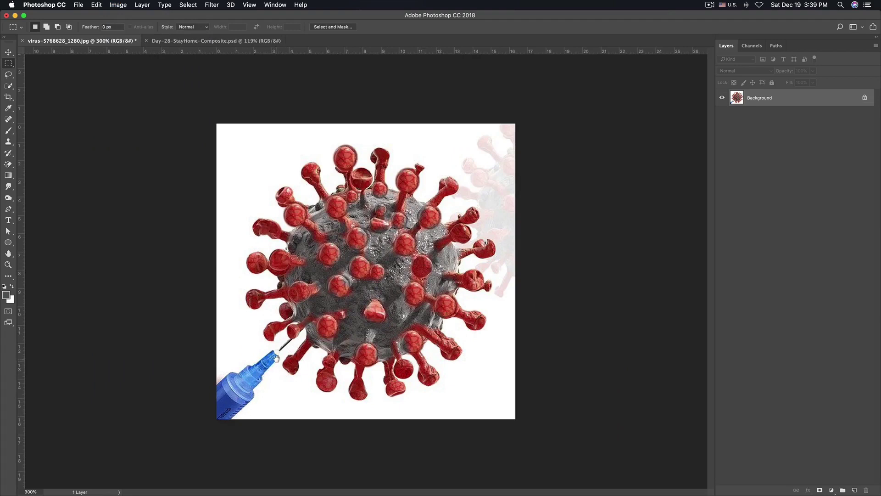
key("l")
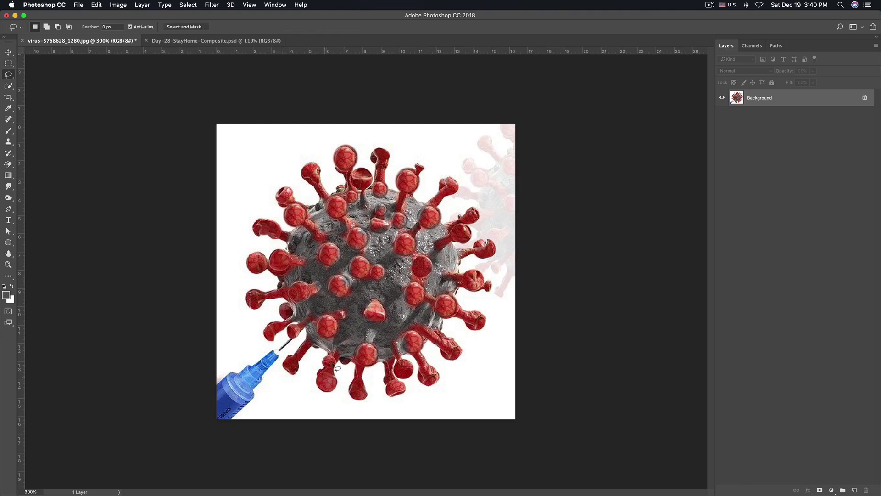
double_click(821, 101)
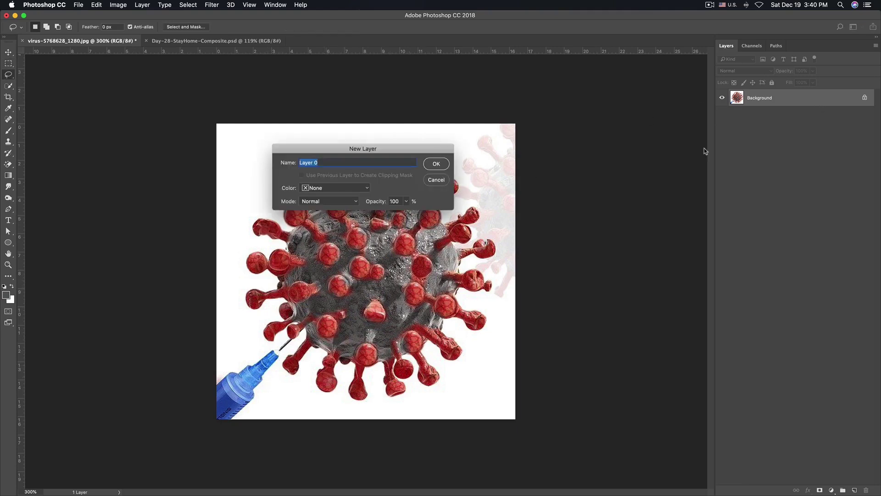
left_click(433, 164)
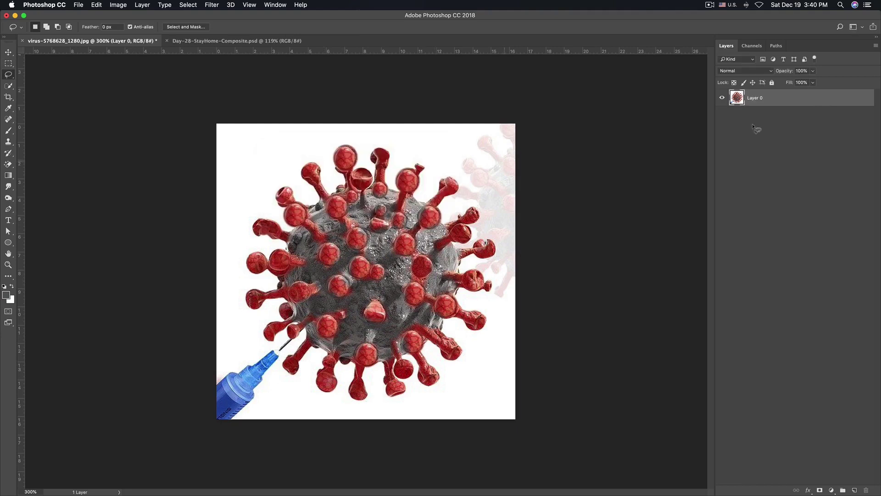
double_click(810, 99)
mouse_move(734, 247)
left_mouse_down()
mouse_move(573, 209)
mouse_move(554, 195)
mouse_move(534, 215)
mouse_move(537, 257)
mouse_move(547, 252)
left_mouse_up()
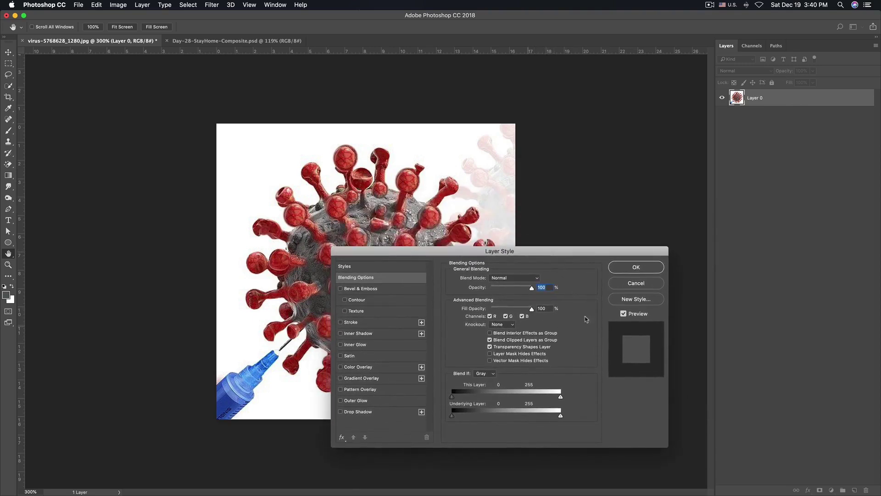
left_click(635, 283)
key("l")
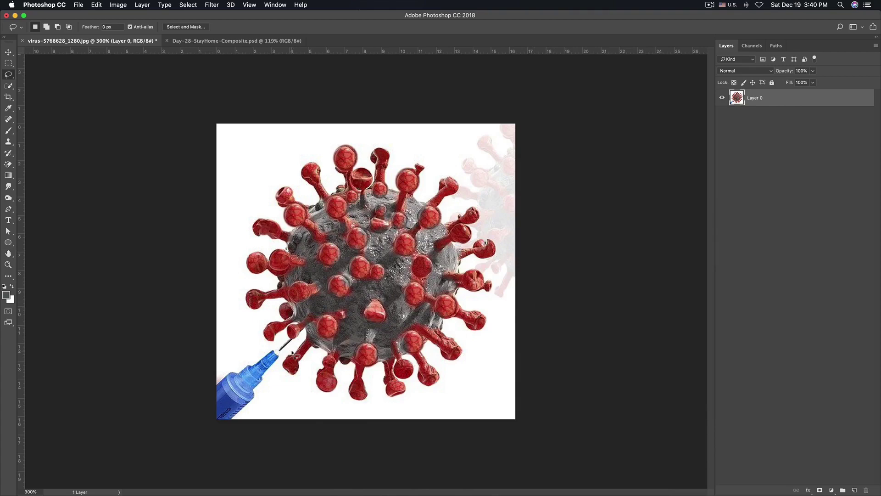
key("ctrl+plus")
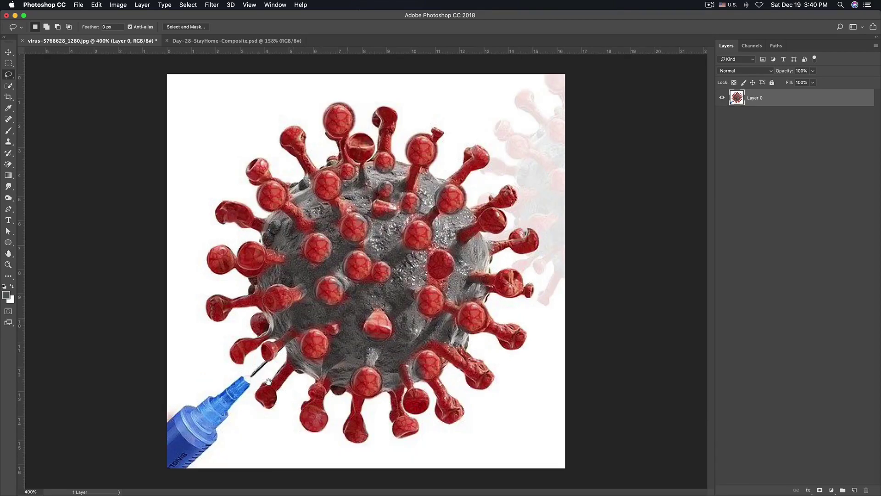
Lasso the lower-left syringe and fill it with the sampled white background colour
key("ctrl+plus")
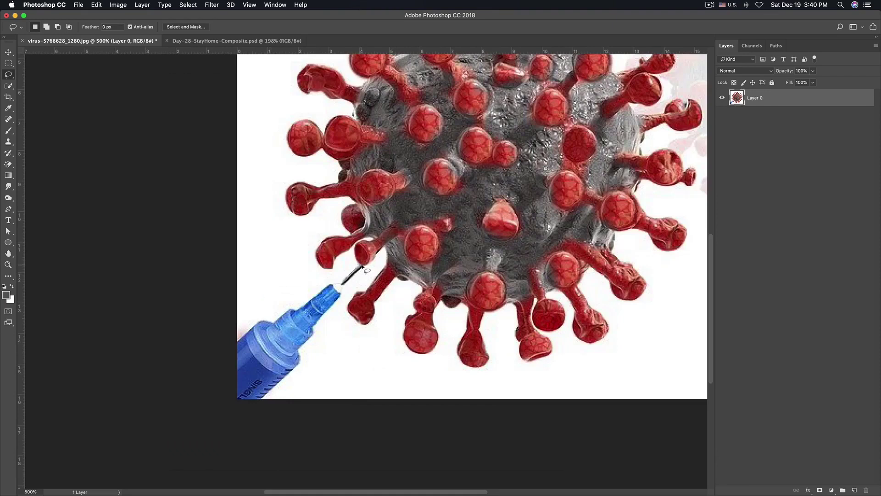
mouse_move(363, 268)
left_mouse_down()
mouse_move(268, 435)
mouse_move(340, 270)
left_mouse_up()
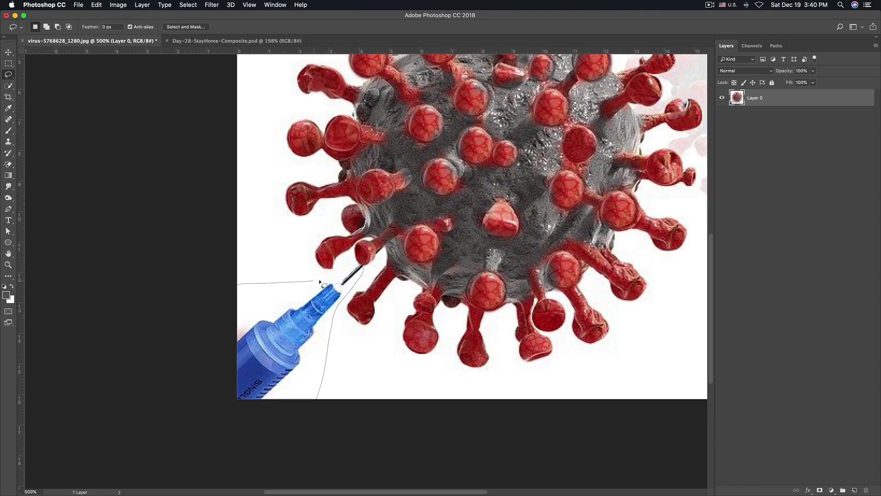
left_click_drag(341, 270, 362, 262)
key("i")
left_click(276, 254)
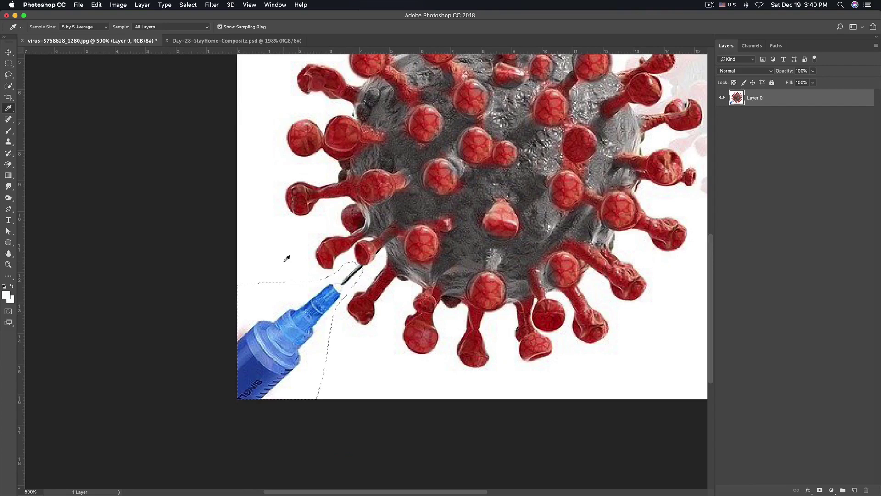
key("alt+BackSpace")
key("ctrl+d")
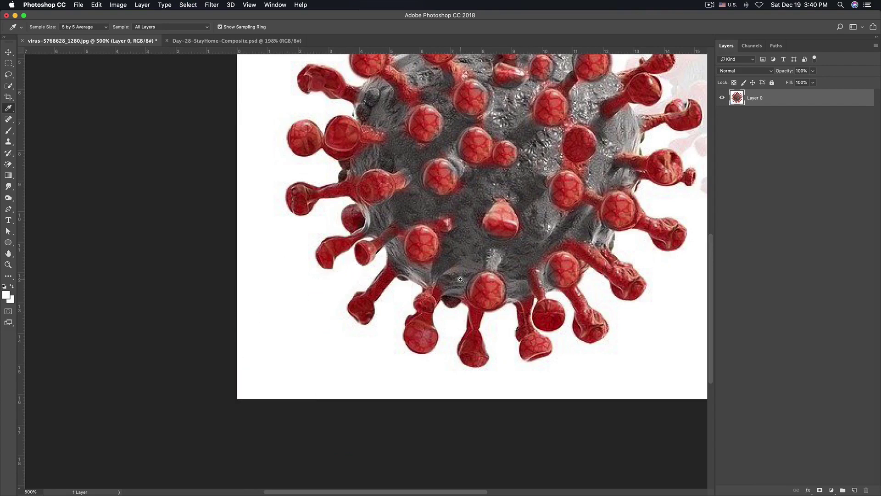
Zoom out and in to check the cleaned photo, then open Layer 0's blending options
left_click(460, 279, "alt")
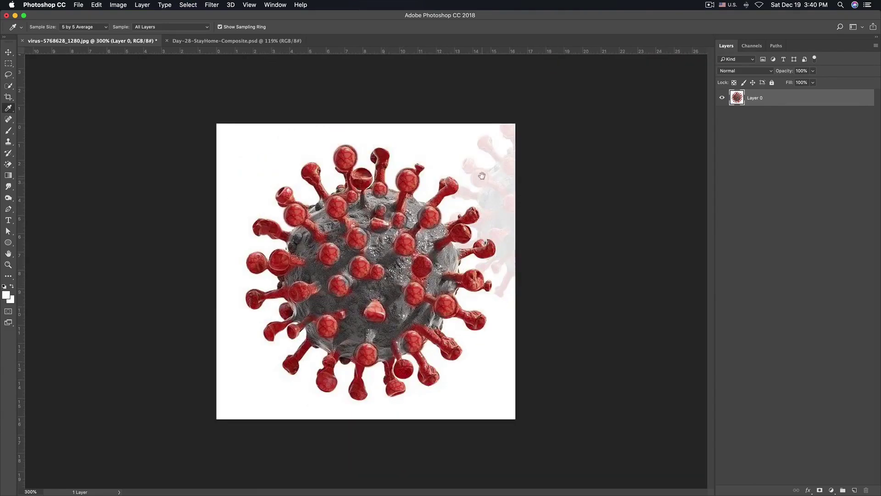
left_click(484, 174, "ctrl")
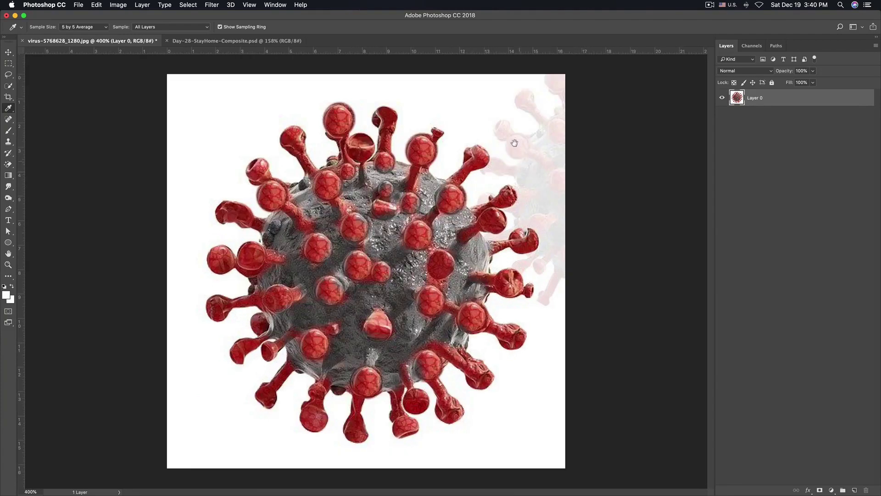
left_click(486, 186, "alt")
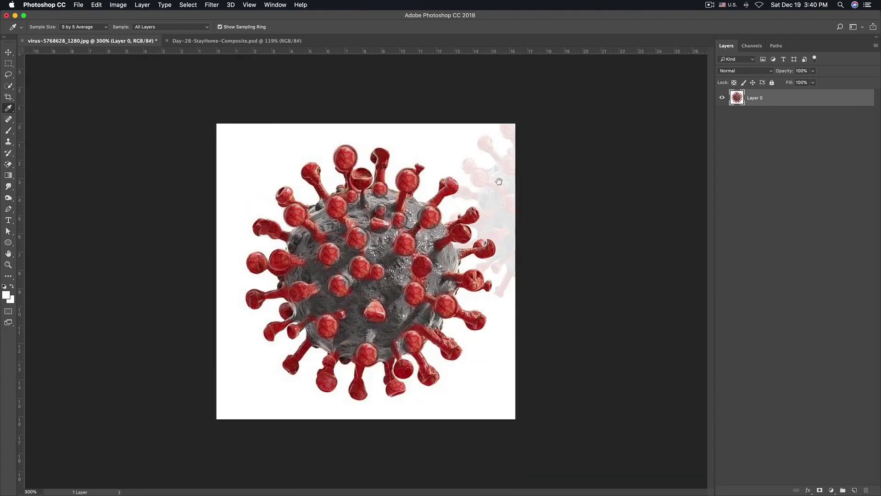
left_click(488, 184, "ctrl")
left_click(465, 202, "alt")
double_click(807, 100)
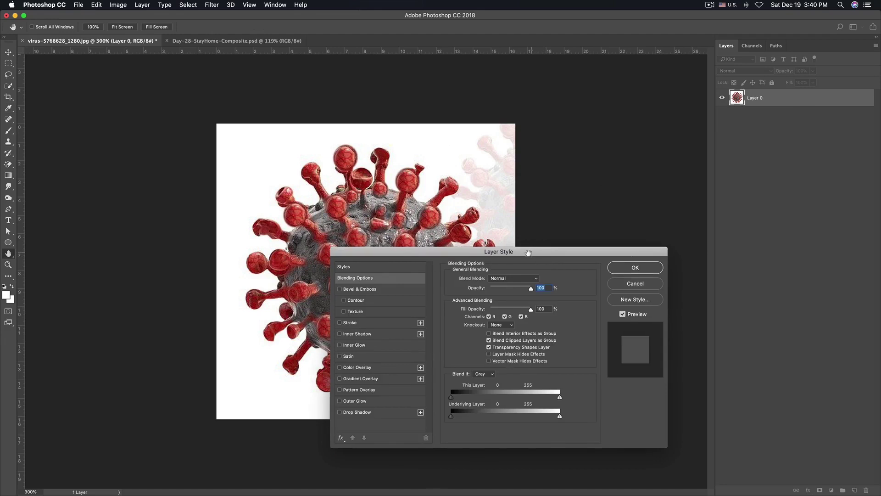
Drop Layer 0's Blend If This Layer white limit to 232, knocking out the white background
left_click_drag(500, 251, 430, 221)
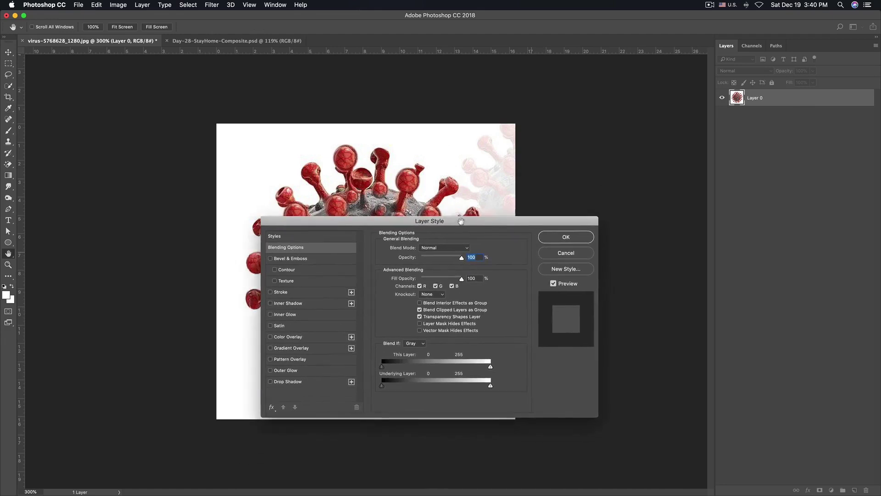
left_click(566, 254)
left_click_drag(498, 218, 541, 261)
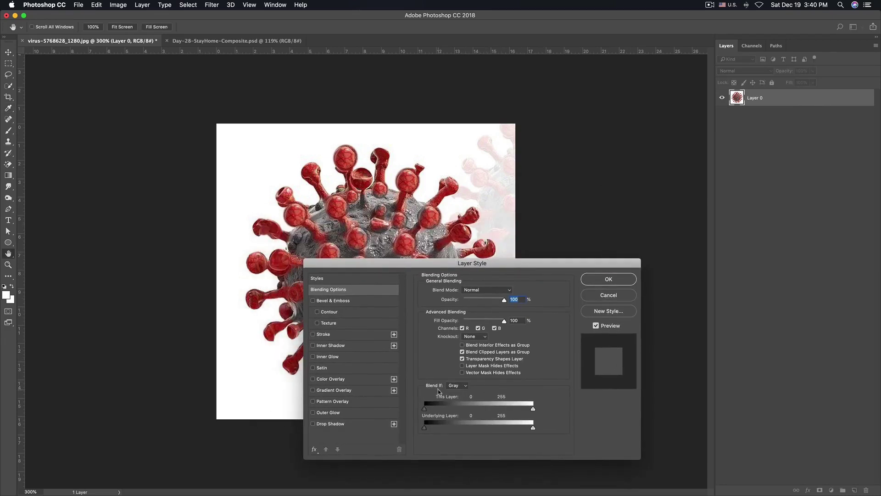
left_click_drag(474, 263, 456, 267)
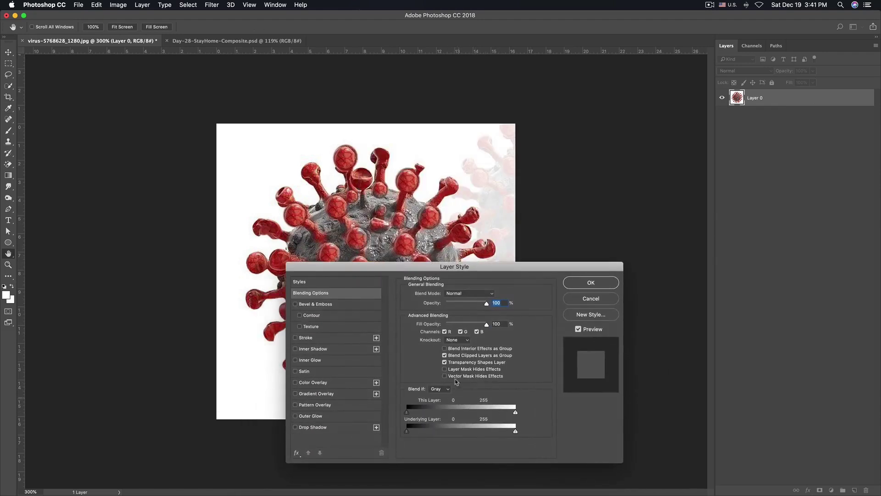
left_click(444, 390)
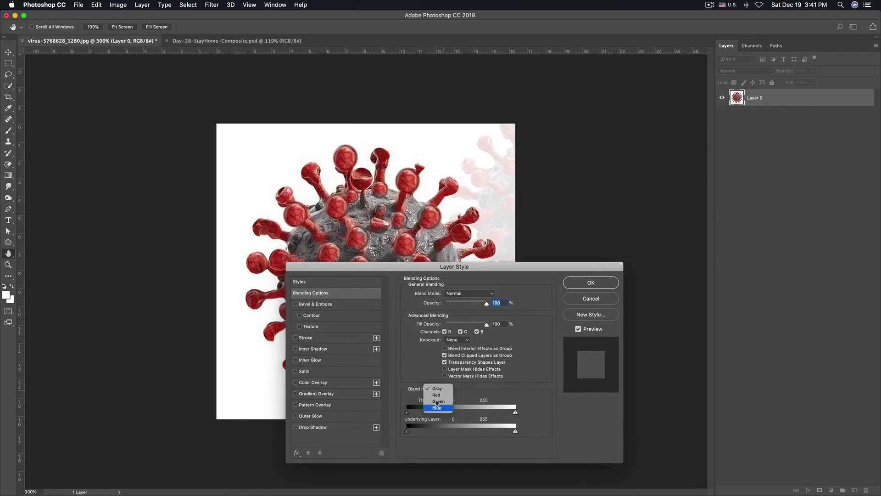
left_click(438, 389)
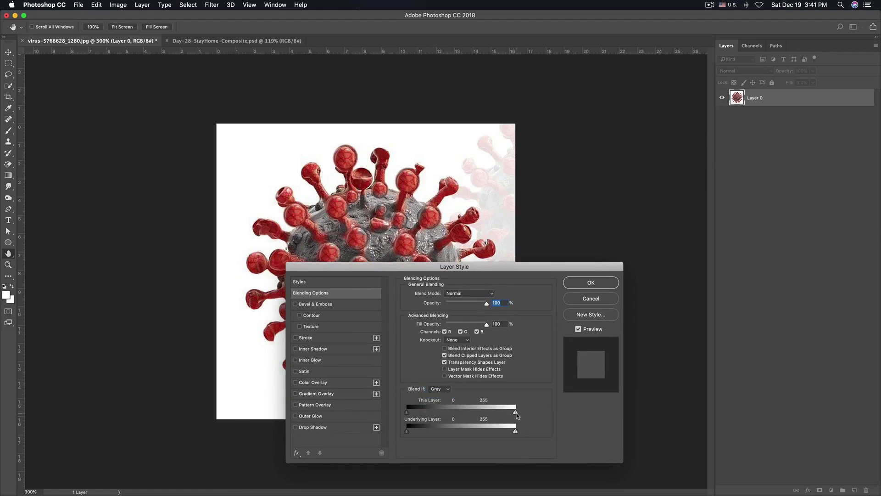
left_click_drag(516, 414, 505, 414)
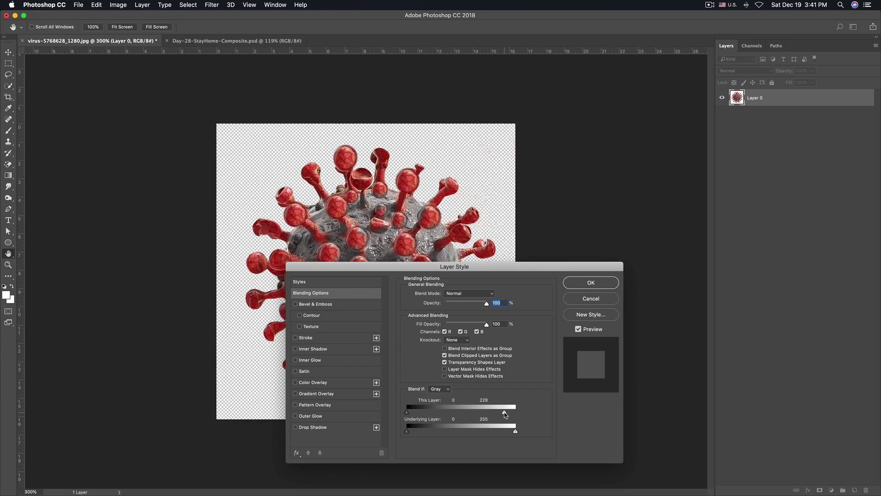
left_click(591, 282)
key("i")
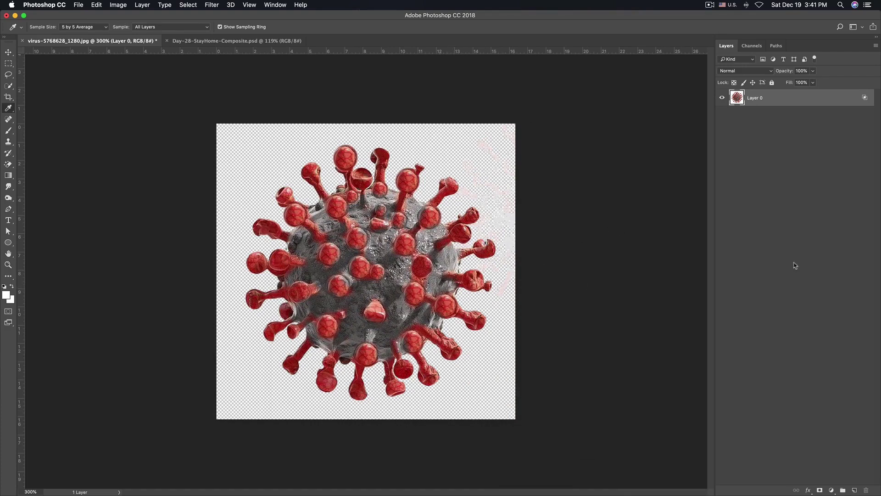
Add a saturated green Color Fill 1 layer beneath Layer 0, then reselect Layer 0
left_click(831, 490)
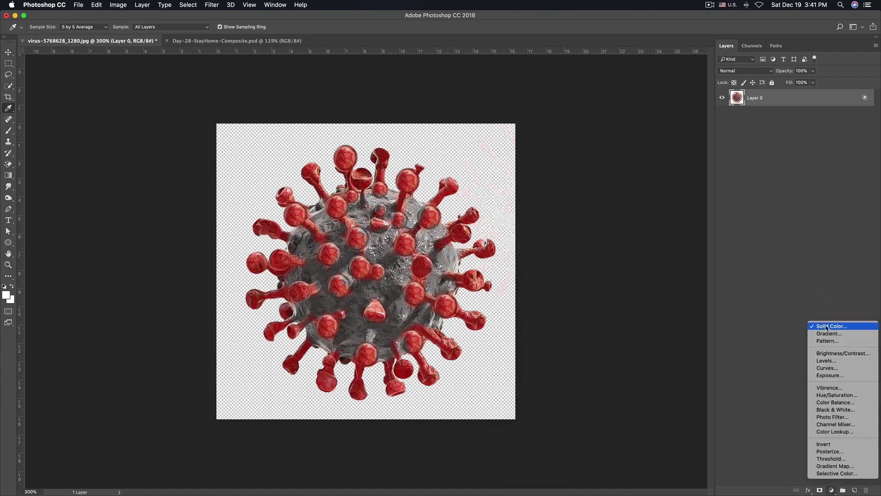
left_click(822, 325)
left_click(643, 257)
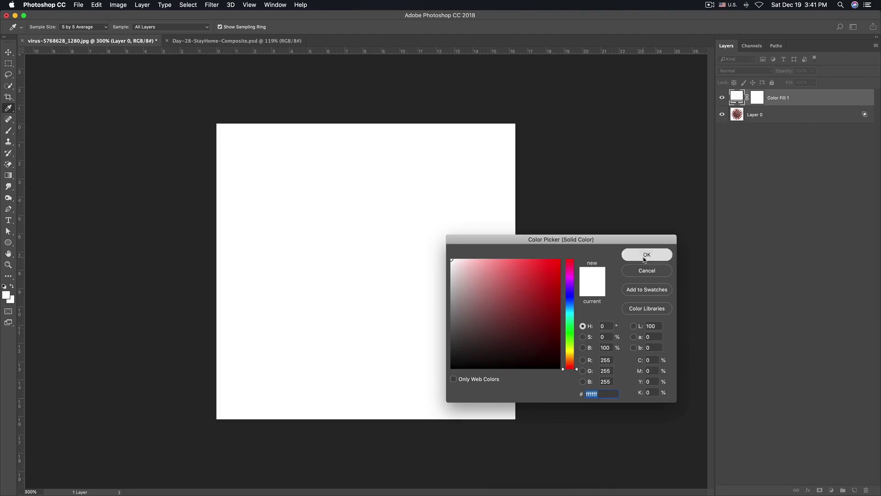
left_click_drag(770, 103, 776, 133)
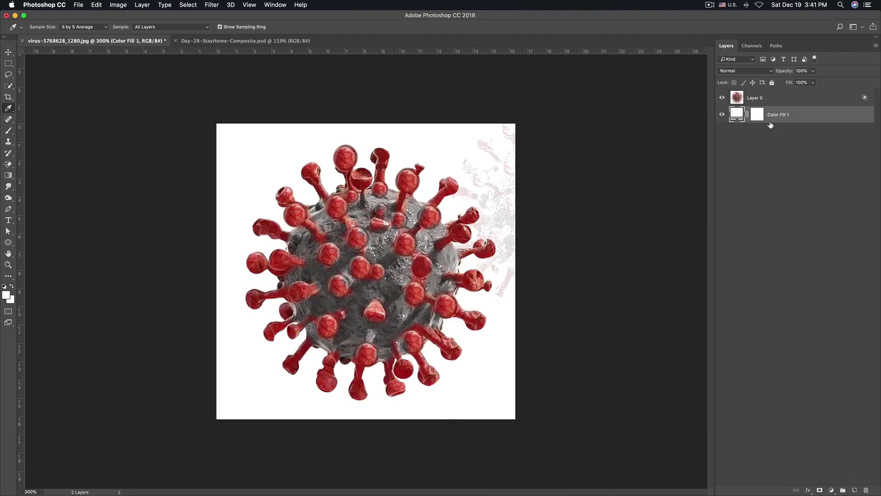
double_click(737, 115)
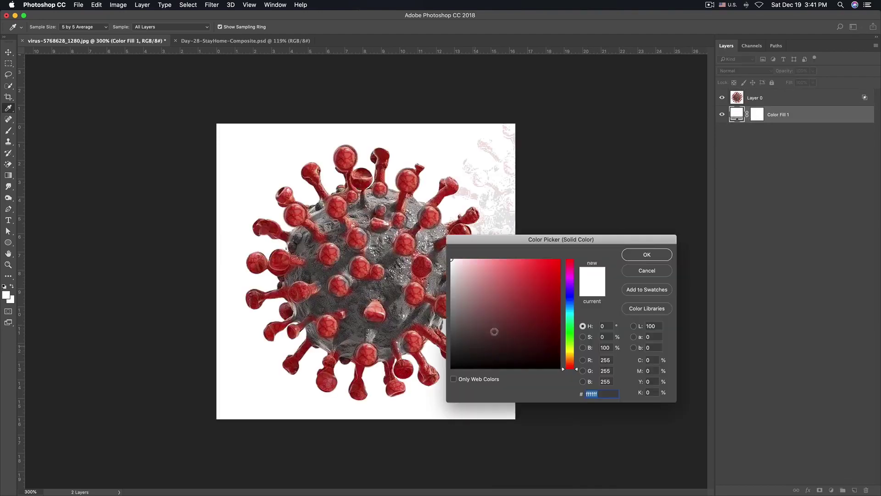
left_click(569, 329)
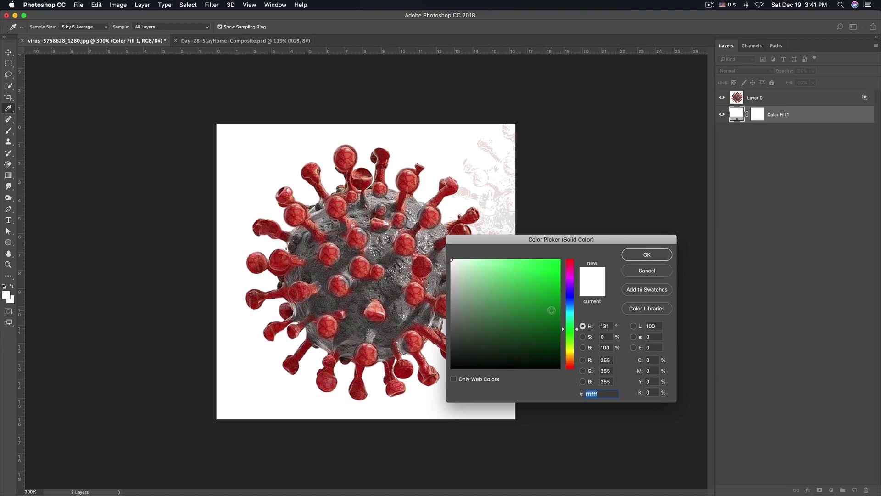
left_click(558, 306)
left_click(645, 255)
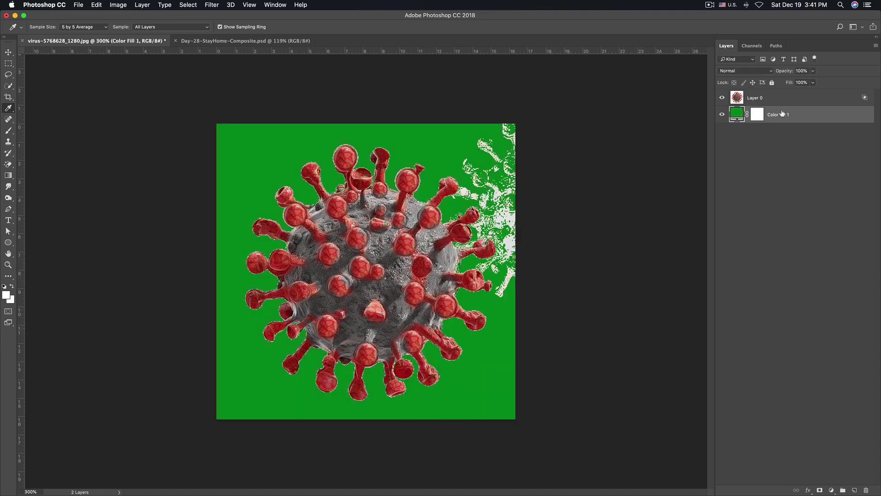
left_click(787, 98)
double_click(787, 98)
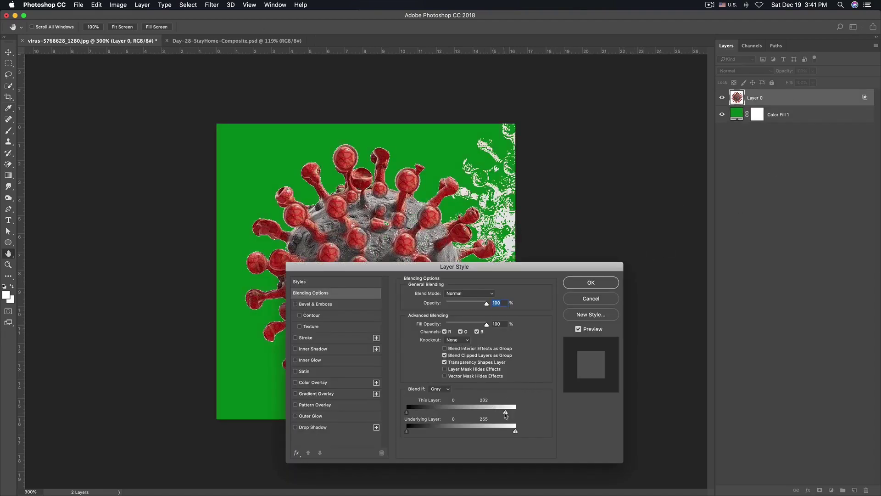
Split Layer 0's Blend If white slider to 196/223 so the white speckles fade away
left_click_drag(491, 277, 610, 277)
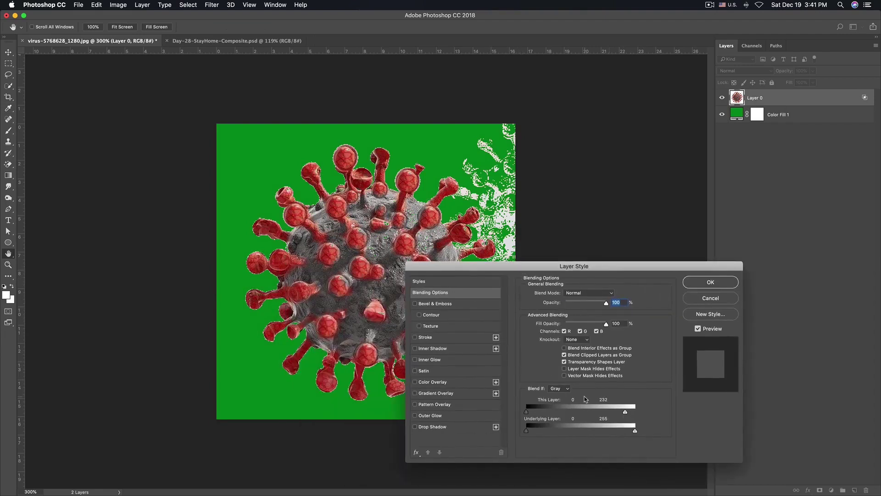
mouse_move(626, 411)
left_mouse_down()
mouse_move(636, 411)
mouse_move(617, 413)
mouse_move(626, 414)
left_mouse_up()
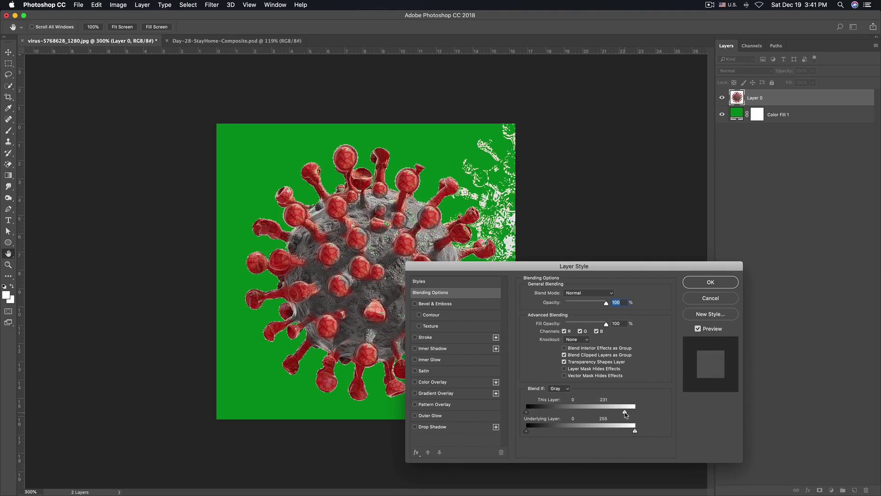
left_click_drag(626, 415, 628, 414)
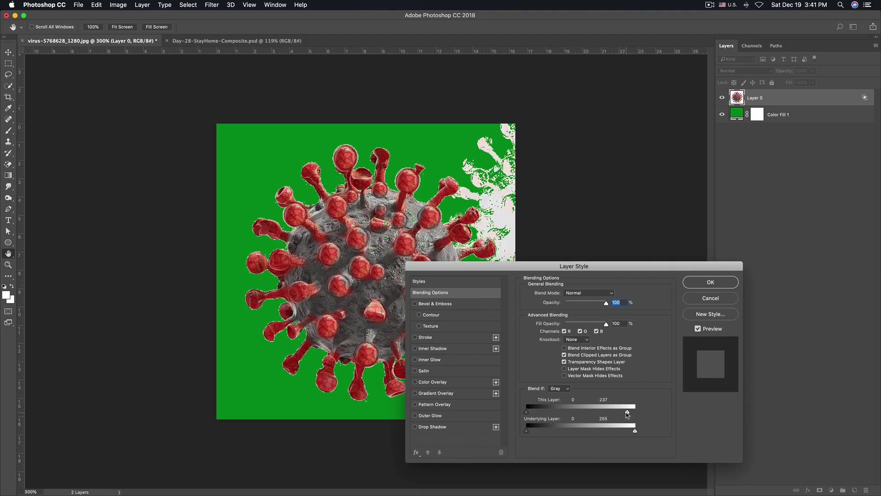
left_click_drag(627, 414, 617, 415)
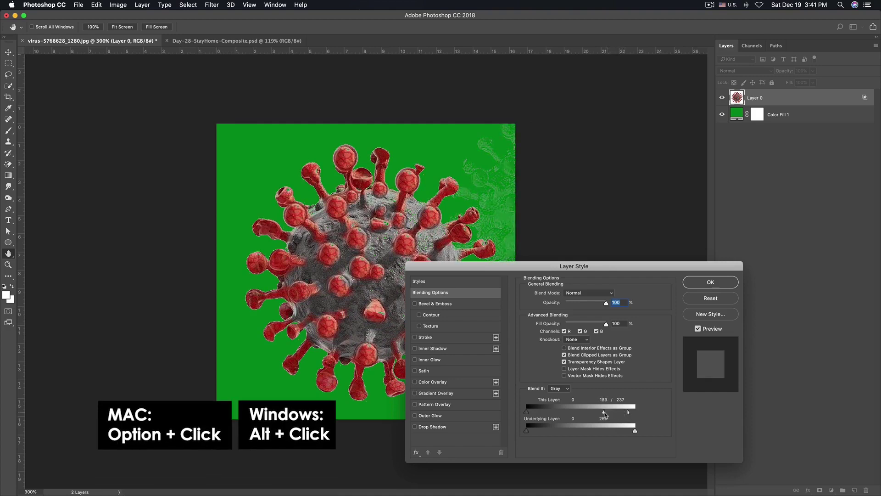
mouse_move(593, 413)
left_mouse_down()
mouse_move(560, 413)
mouse_move(627, 415)
mouse_move(618, 415)
left_mouse_up()
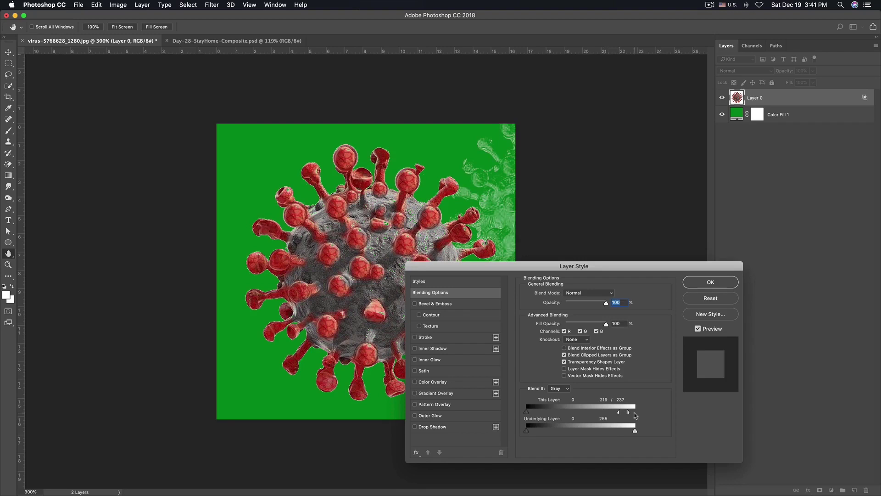
left_click_drag(628, 412, 609, 413)
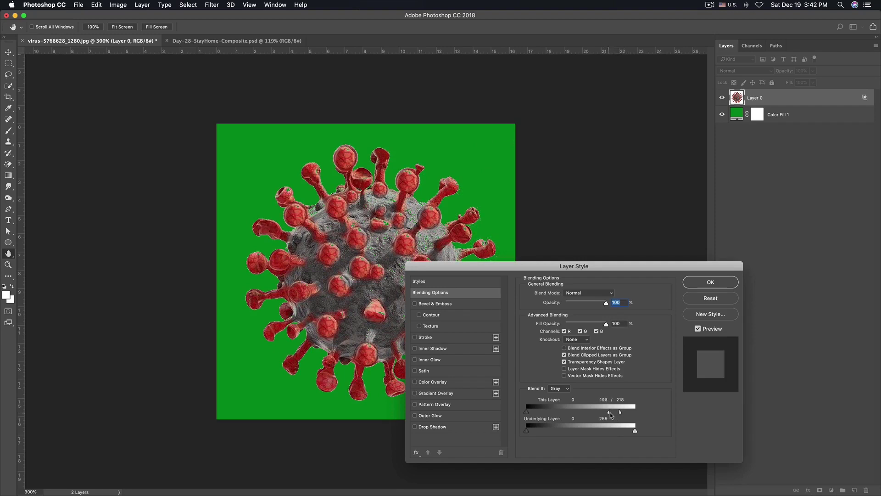
left_click_drag(620, 411, 623, 412)
left_click(715, 283)
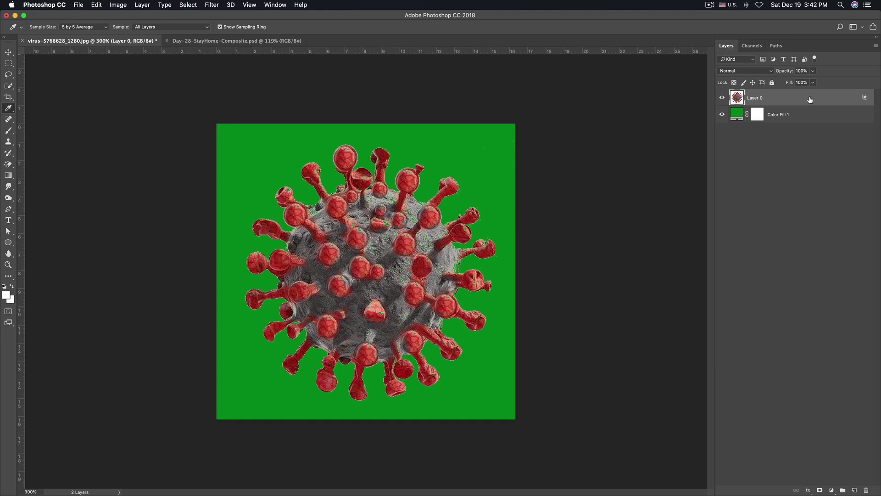
Duplicate Layer 0 as Layer 0 copy, trial its Blend If slider, and cancel the change
key("super+j")
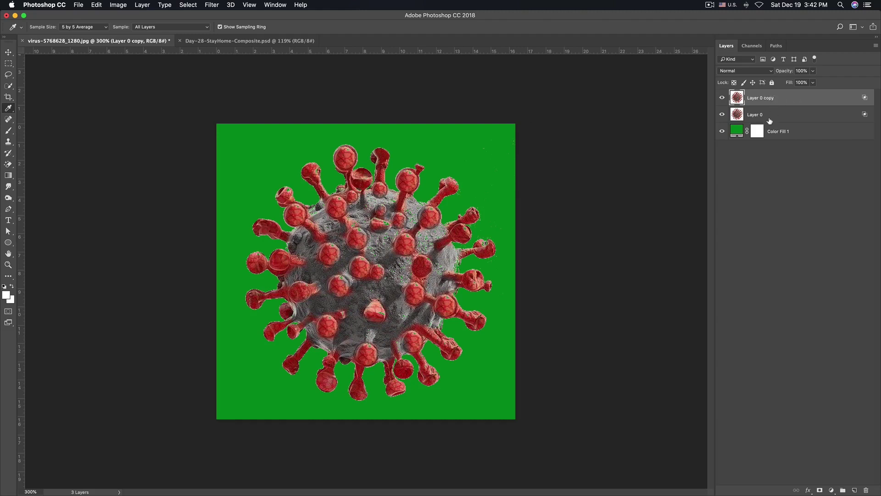
double_click(838, 98)
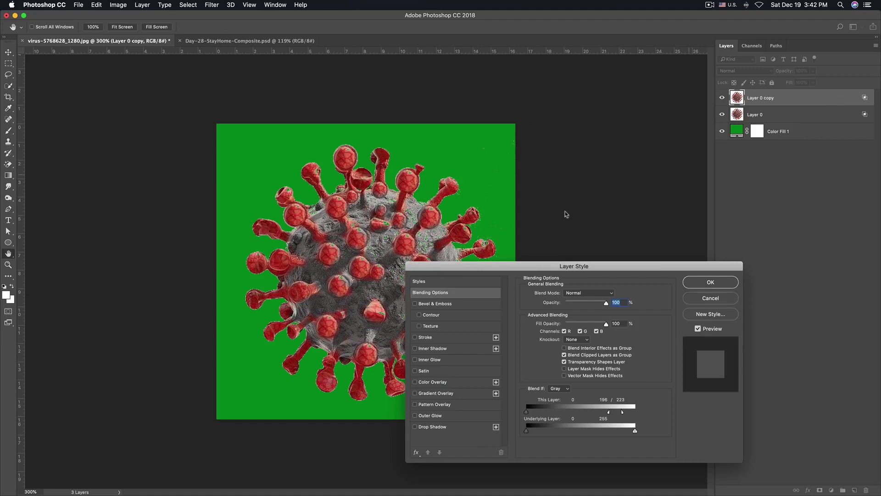
left_click_drag(622, 412, 659, 417)
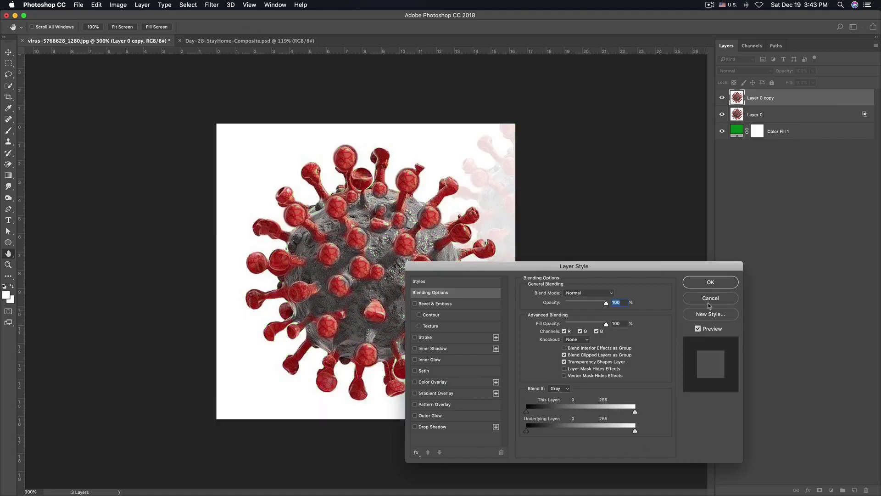
left_click(710, 298)
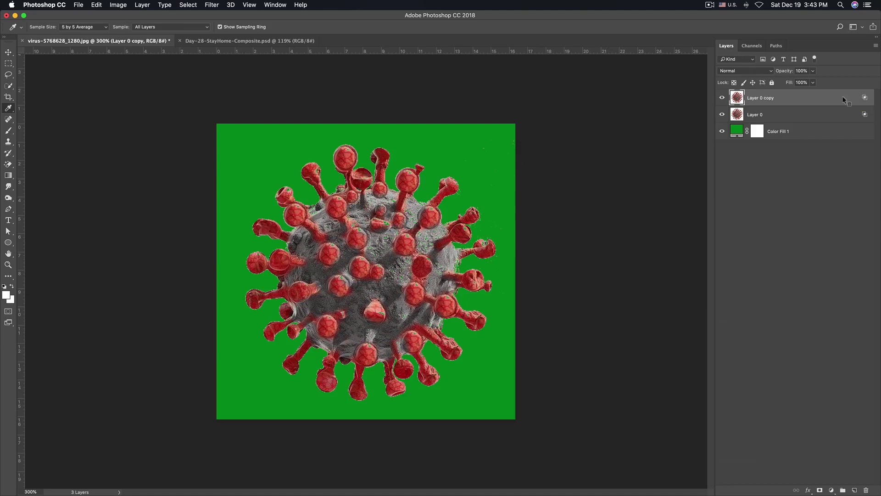
Clear Layer 0 copy's layer style and give it an inverted, fully hiding mask
right_click(842, 97)
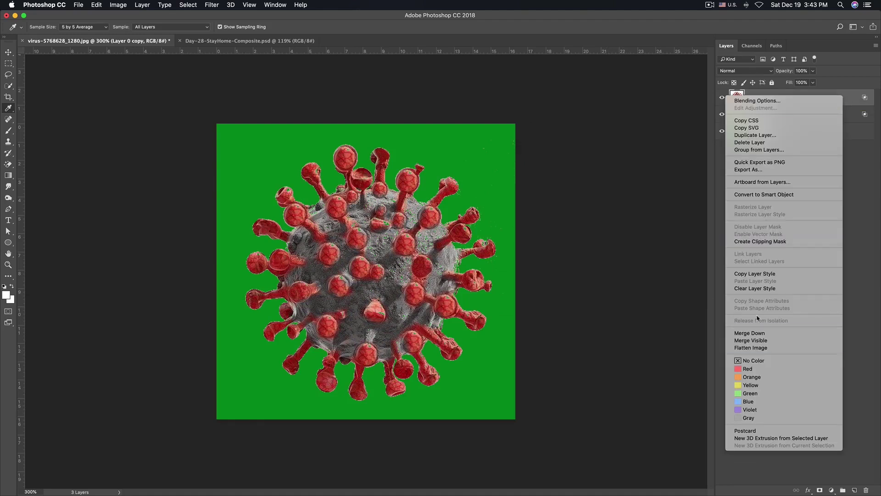
left_click(754, 288)
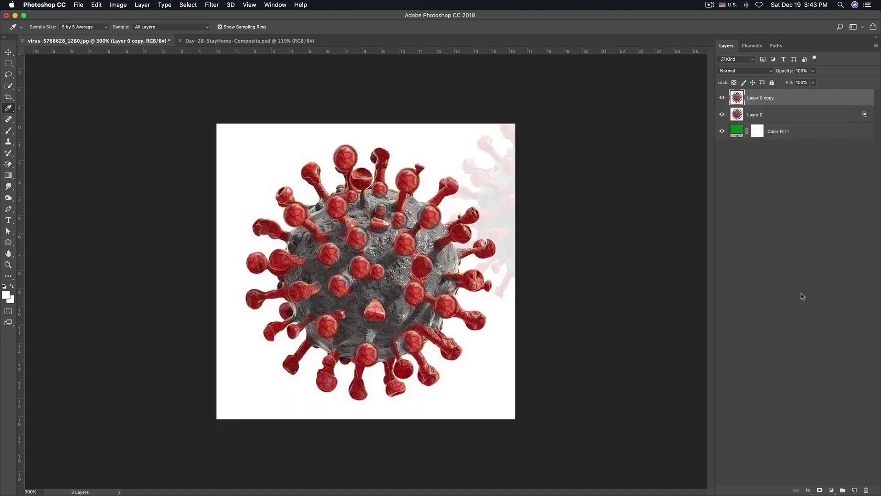
left_click(819, 490)
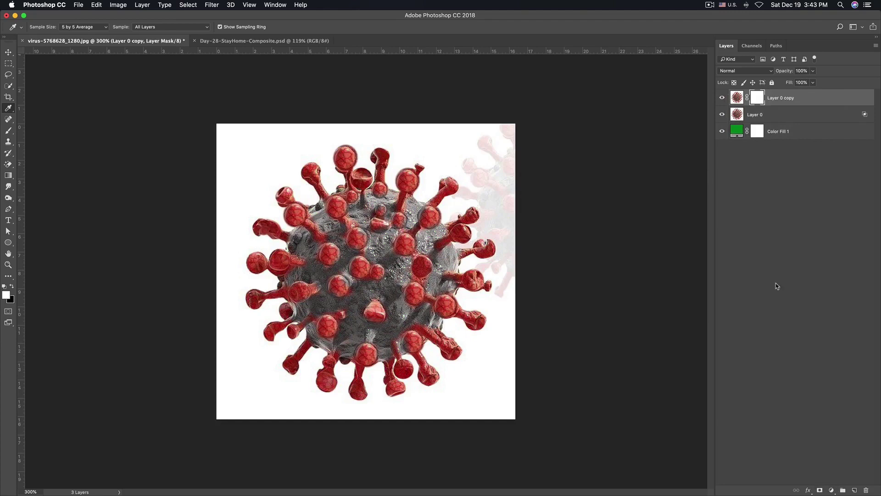
key("super+i")
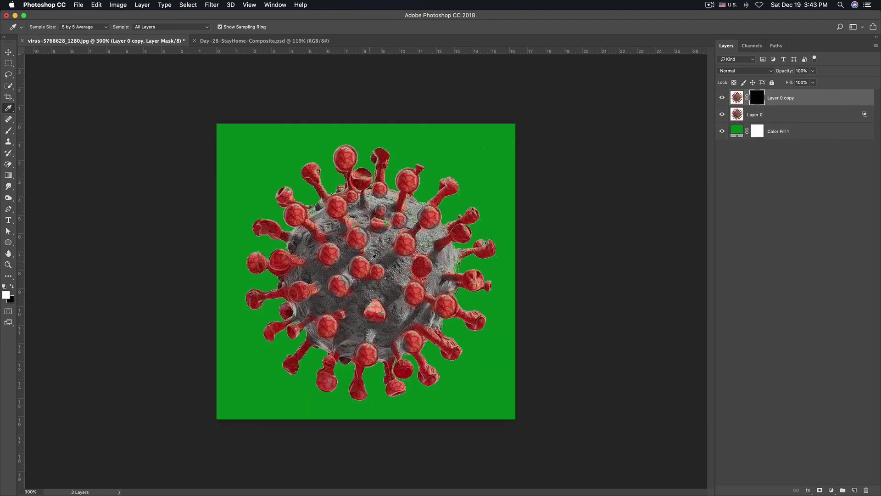
Switch to a 60 px brush with black as the painting colour
key("b")
key("bracketleft")
key("bracketleft")
key("bracketleft")
key("bracketleft")
key("bracketleft")
key("x")
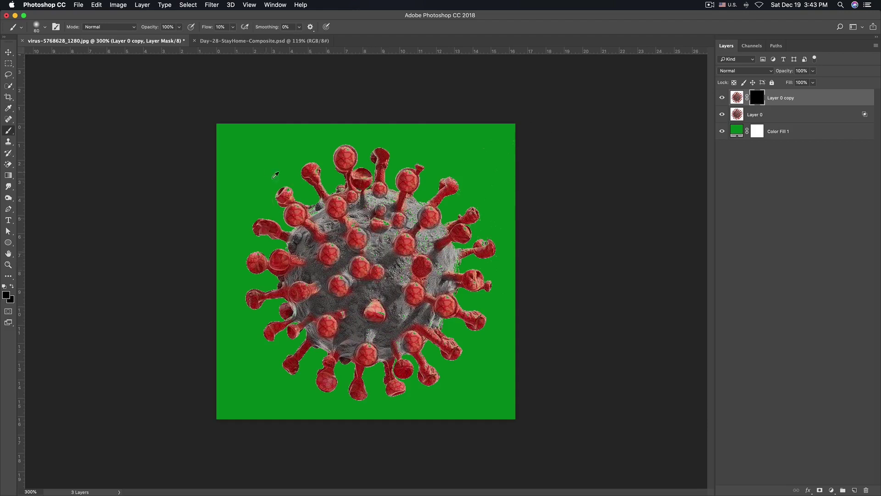
Set up a white brush at 100% hardness and 100% flow, painting a first reveal stroke
left_click(46, 30)
left_click_drag(52, 74, 209, 77)
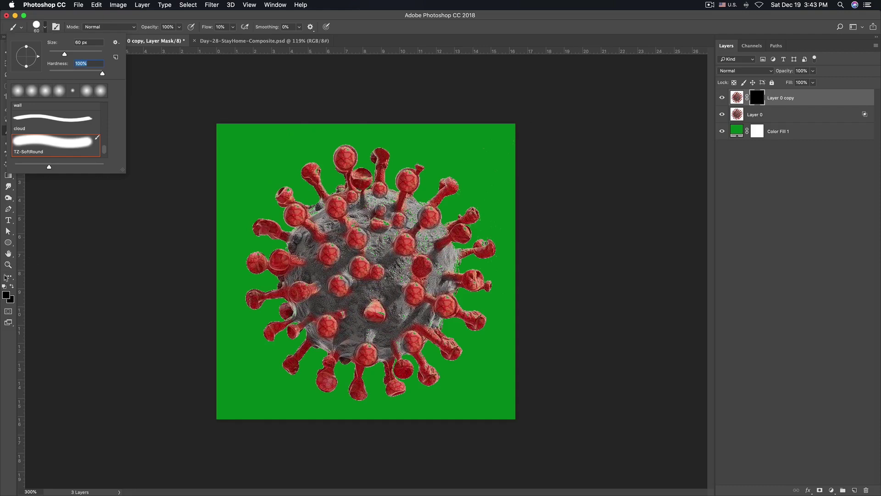
left_click(11, 286)
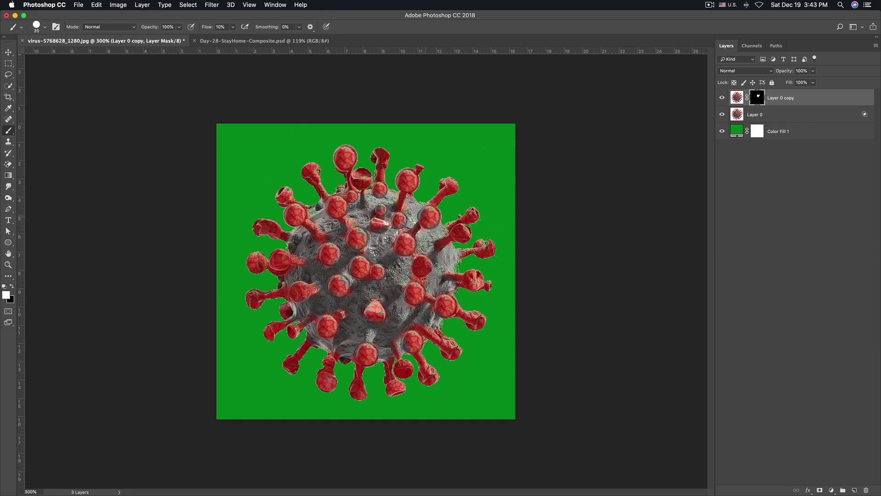
left_click_drag(423, 239, 425, 250)
key("bracketright")
key("bracketright")
key("bracketright")
key("bracketright")
key("bracketright")
key("bracketright")
key("bracketright")
key("bracketright")
key("bracketright")
left_click_drag(206, 27, 369, 25)
left_click_drag(205, 27, 215, 27)
key("bracketleft")
key("bracketleft")
key("bracketleft")
Try test strokes on the mask with the brush shrunk to 10, undoing them
left_click_drag(428, 190, 426, 198)
key("ctrl+z")
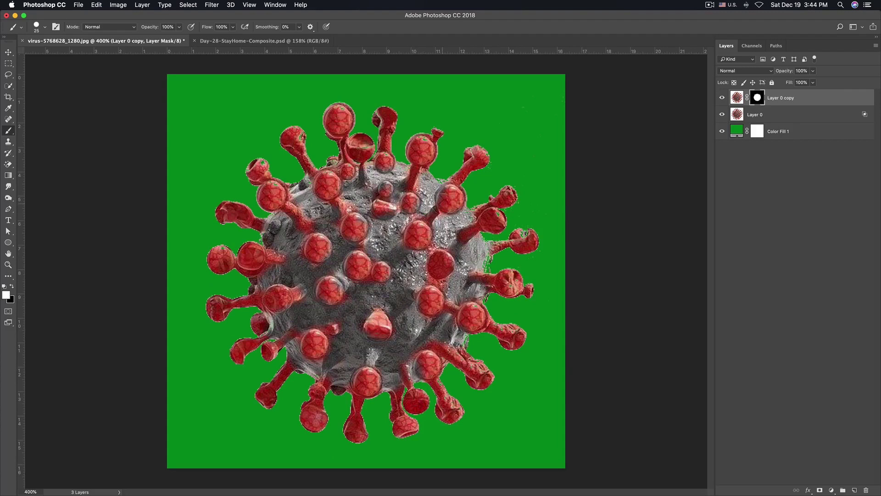
key("bracketleft")
key("bracketleft")
key("bracketleft")
left_click(443, 181)
key("super+z")
key("bracketright")
Paint the mask around the lower-right spikes, left spike tip, right edge and a spike stalk
left_click_drag(425, 383, 437, 393)
left_click(262, 161)
left_click_drag(486, 255, 486, 271)
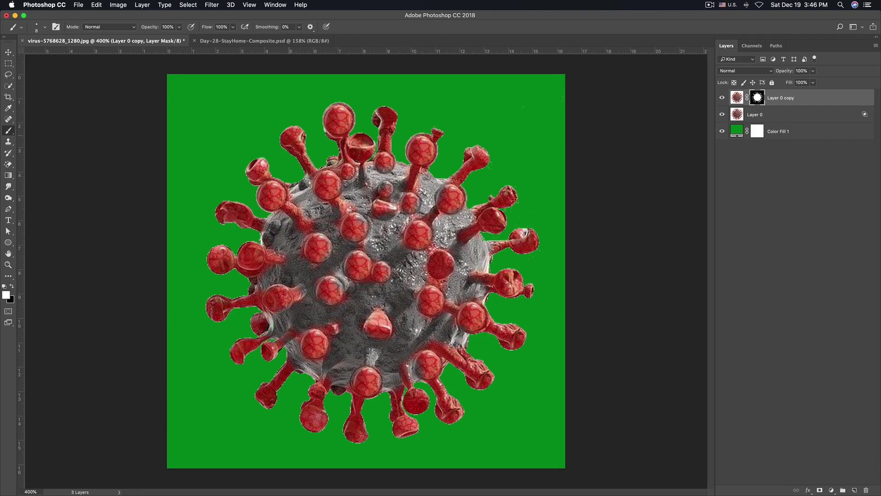
left_click_drag(380, 144, 372, 157)
Zoom in and out to inspect the cutout, then select Layer 0 together with the copy
key("ctrl+minus")
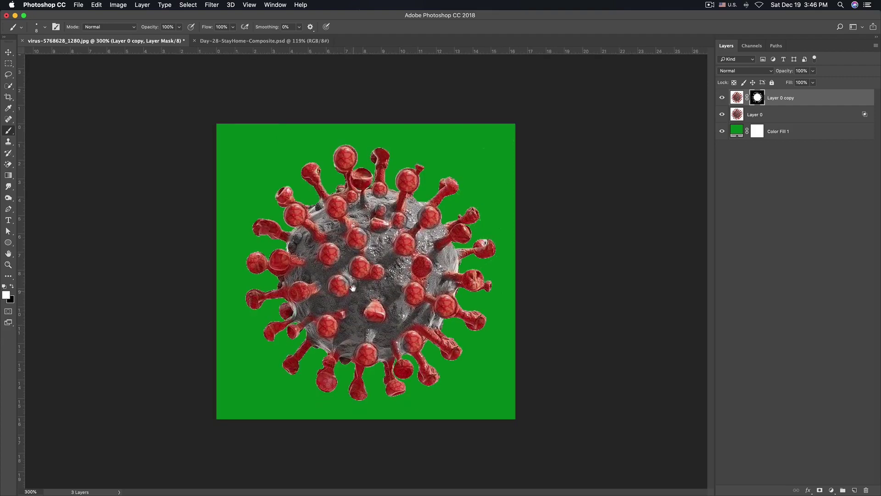
key("ctrl+plus")
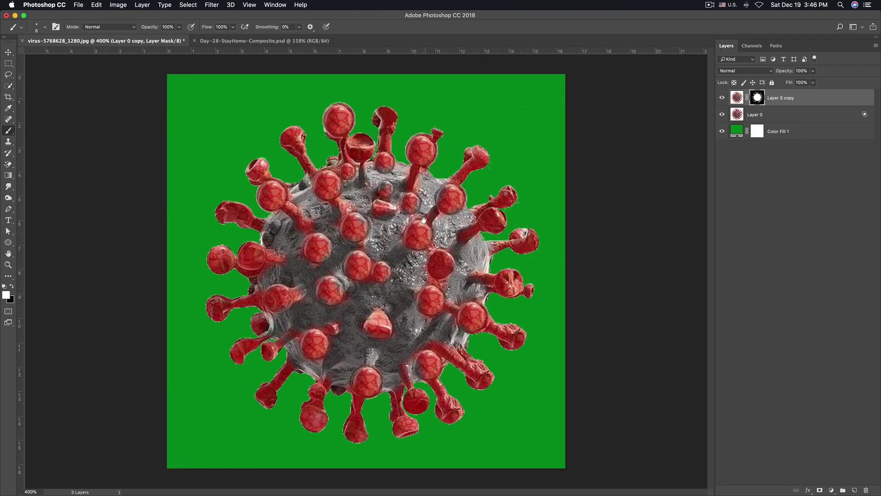
key("ctrl+minus")
key("ctrl+plus")
key("super+minus")
key("super+minus")
key("super+minus")
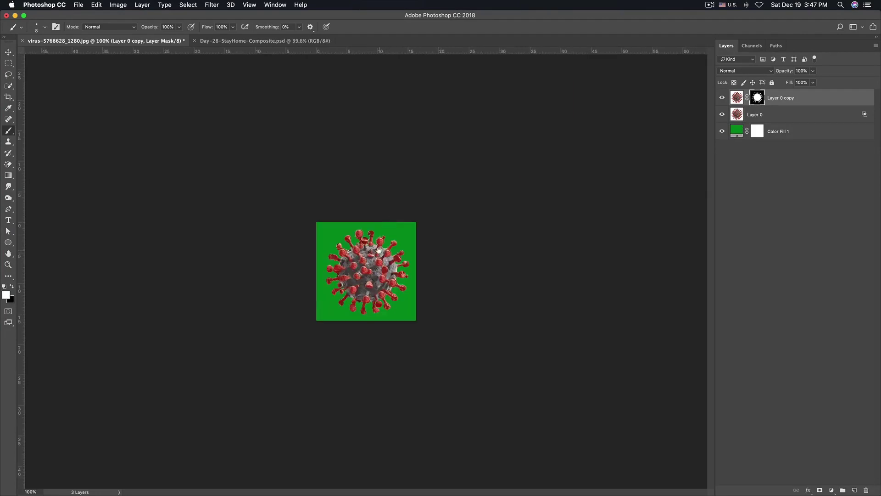
key("super+plus")
key("super+plus")
key("super+plus")
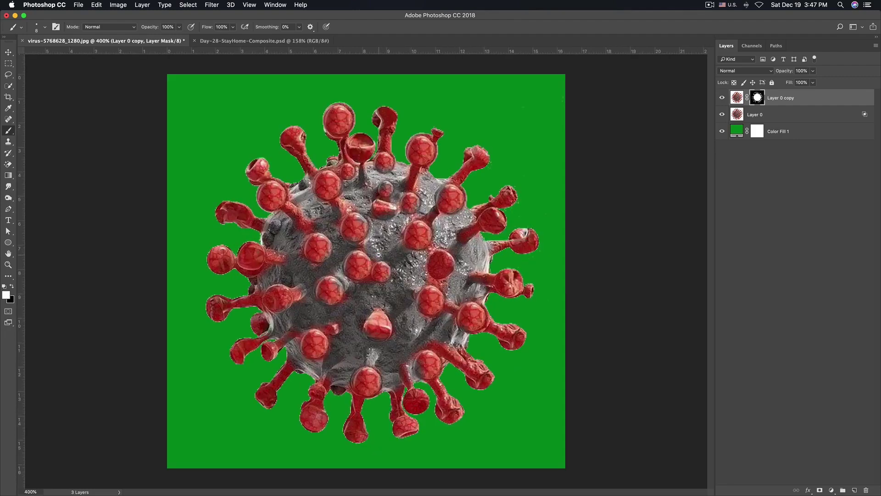
key("super+minus")
key("super+minus")
key("super+plus")
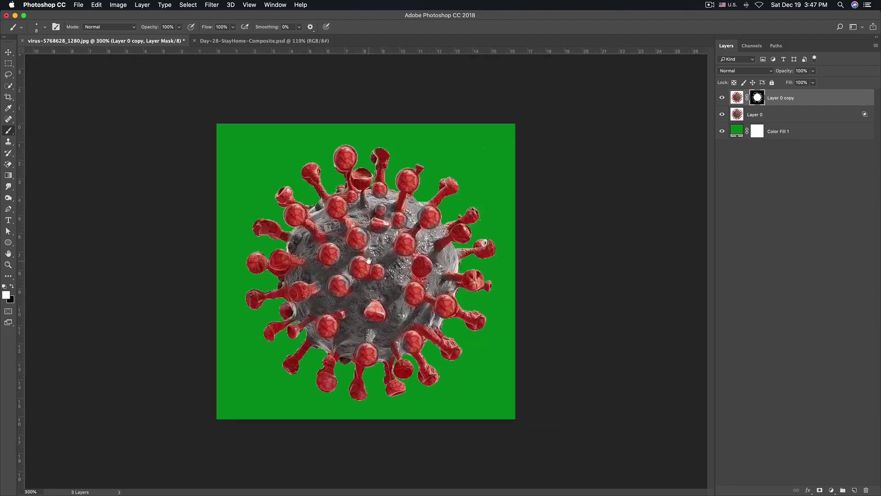
left_click(766, 115, "shift")
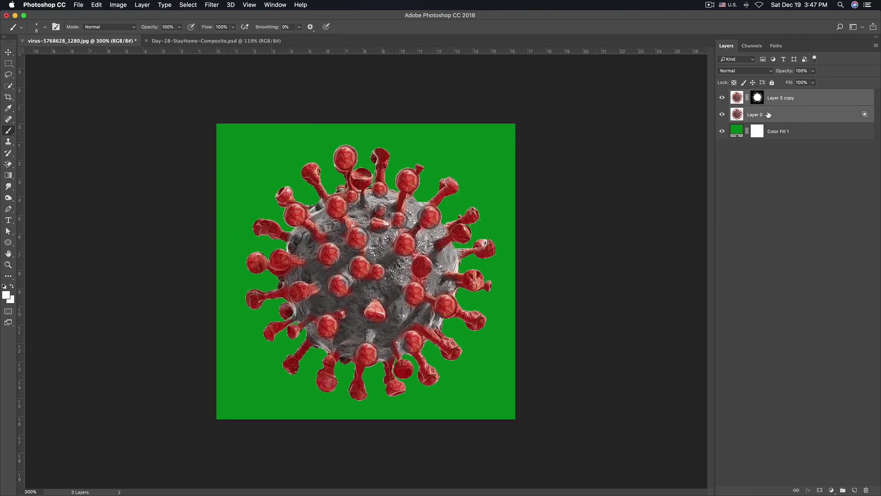
Merge the virus layers, delete Color Fill 1, and drag the virus into Day-28-StayHome-Composite.psd
key("super+e")
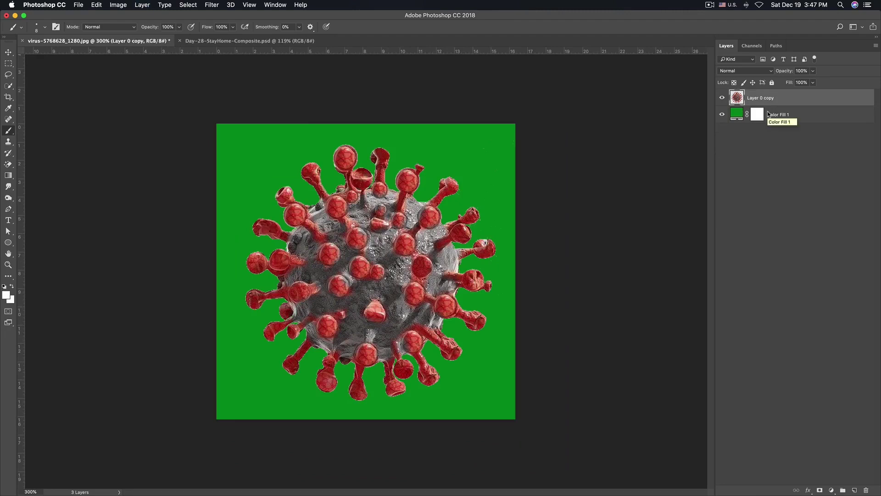
left_click(722, 115)
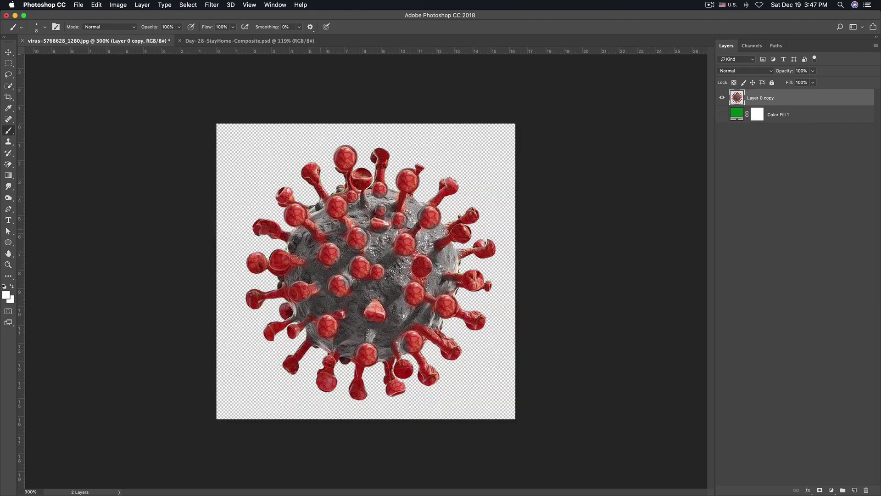
key("v")
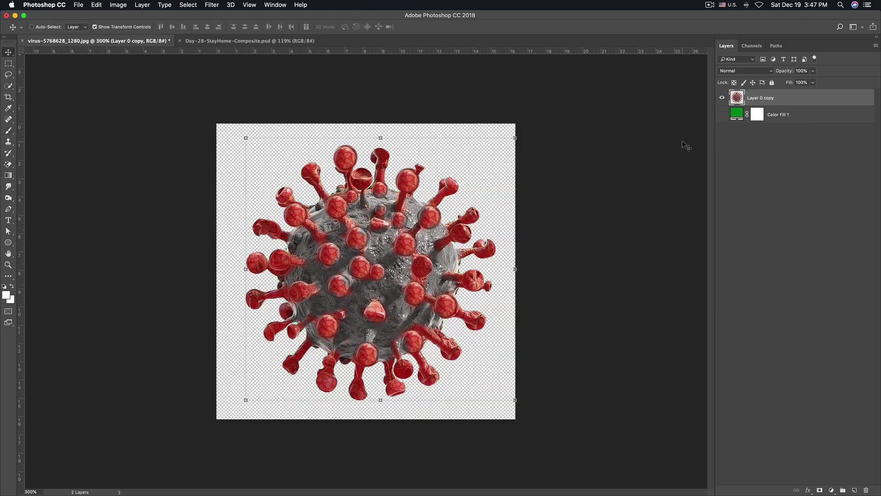
left_click(785, 114)
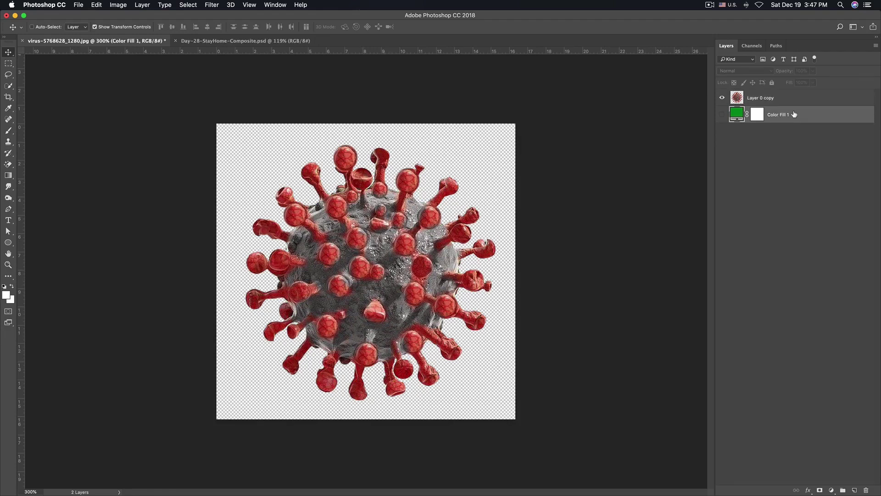
key("Delete")
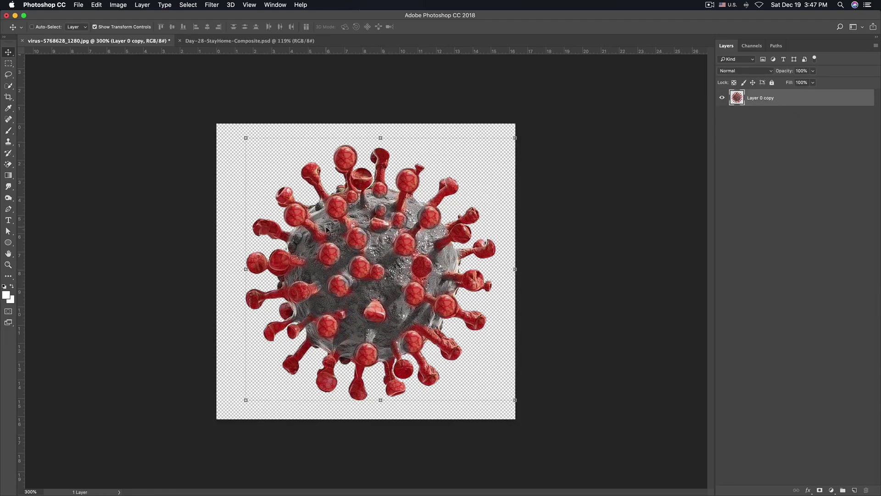
mouse_move(327, 230)
left_mouse_down()
mouse_move(208, 41)
mouse_move(425, 240)
mouse_move(320, 397)
left_mouse_up()
Rename the dropped virus layer to 'virus'
scroll(425, 240, "down", 1)
scroll(426, 245, "down", 1)
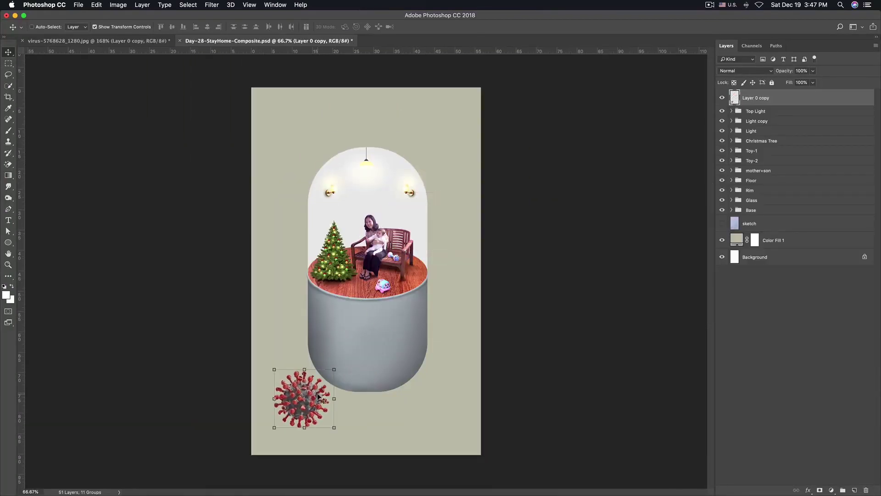
double_click(755, 99)
type("virus")
key("Return")
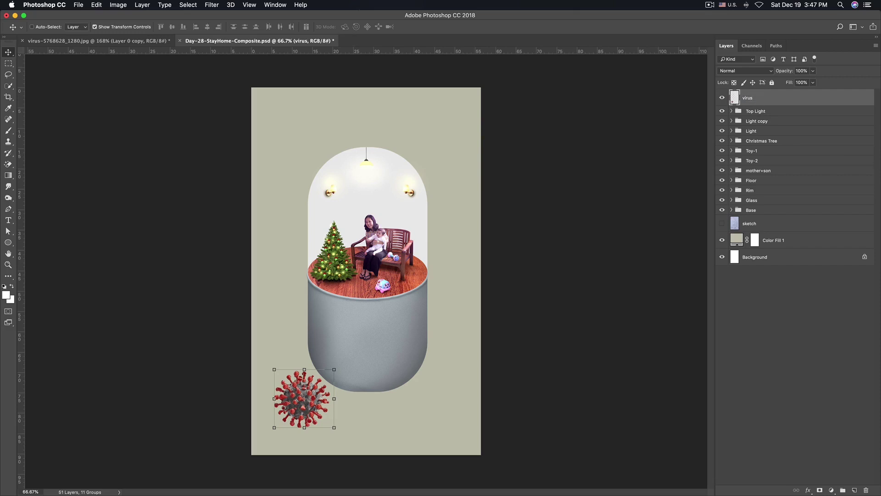
Group the virus layer into a group named 'Virus' and nudge the virus right and down
key("ctrl+g")
double_click(753, 94)
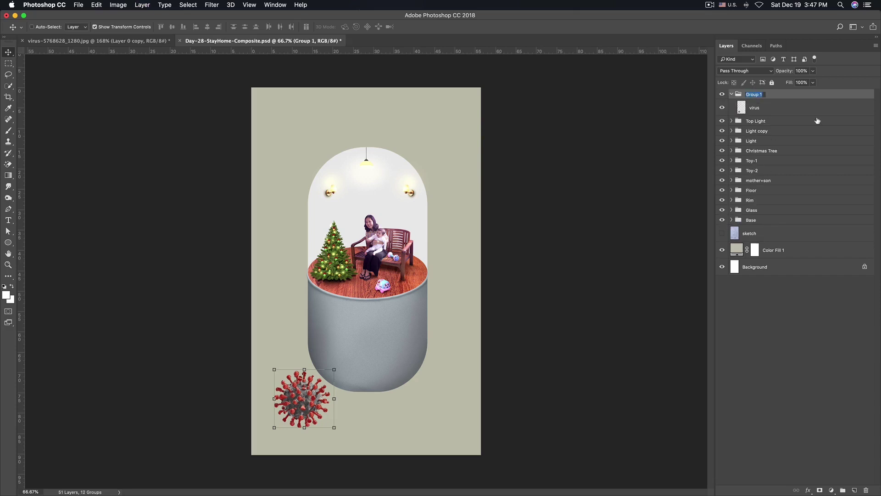
type("Virus")
key("Return")
left_click(759, 108)
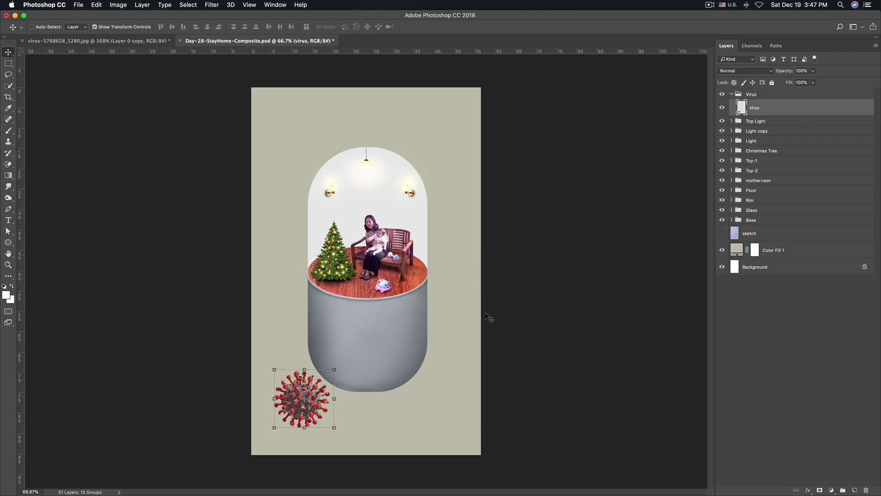
left_click_drag(313, 393, 321, 395)
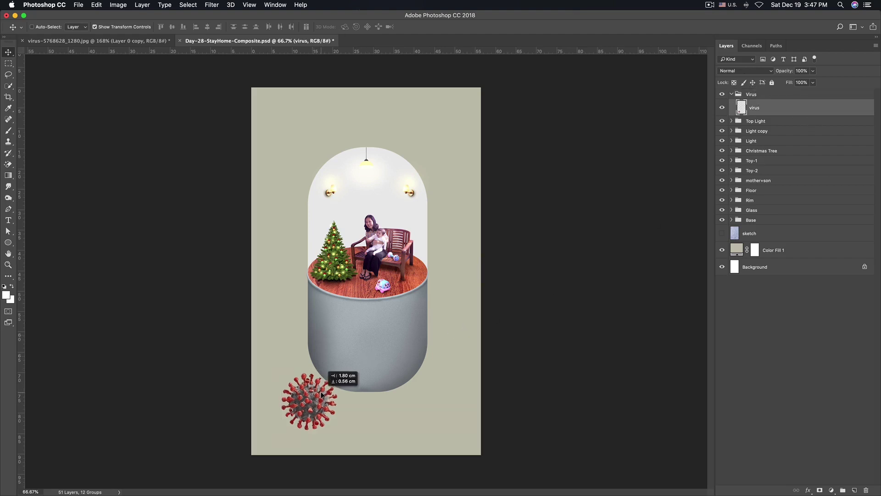
Commit a free transform on the virus, keeping it at 100% size
key("ctrl+t")
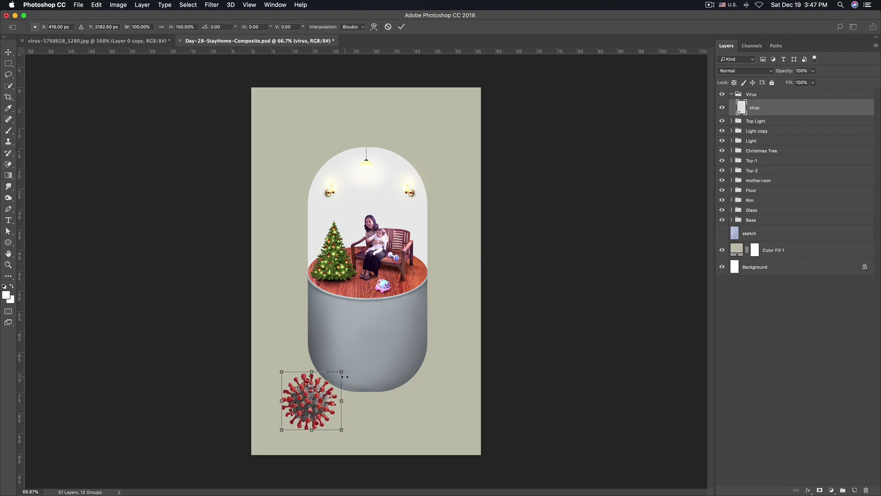
key("Return")
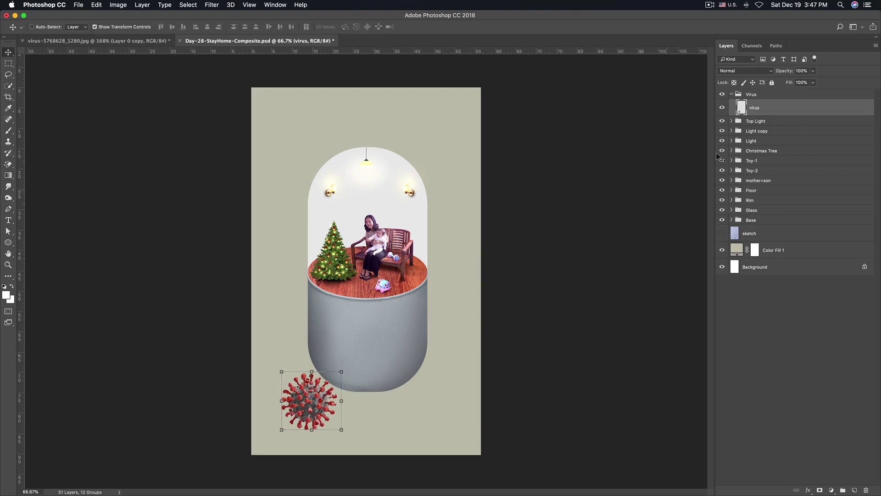
Convert the virus to a smart object, move it right under the capsule, and add a blank layer
right_click(783, 109)
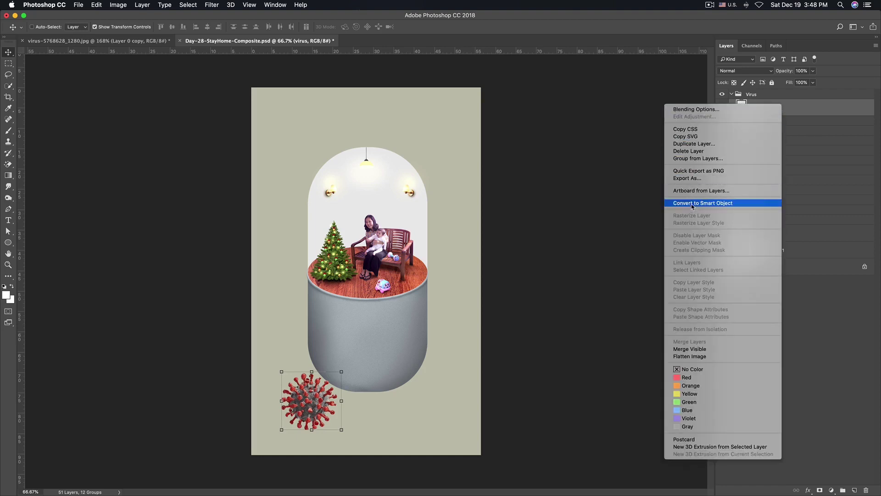
left_click(692, 205)
left_click_drag(333, 377, 339, 376)
key("ctrl+t")
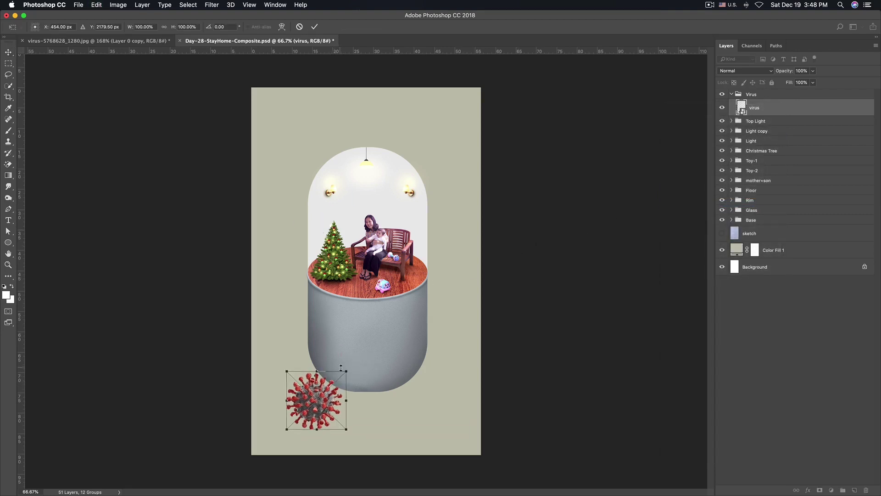
key("Return")
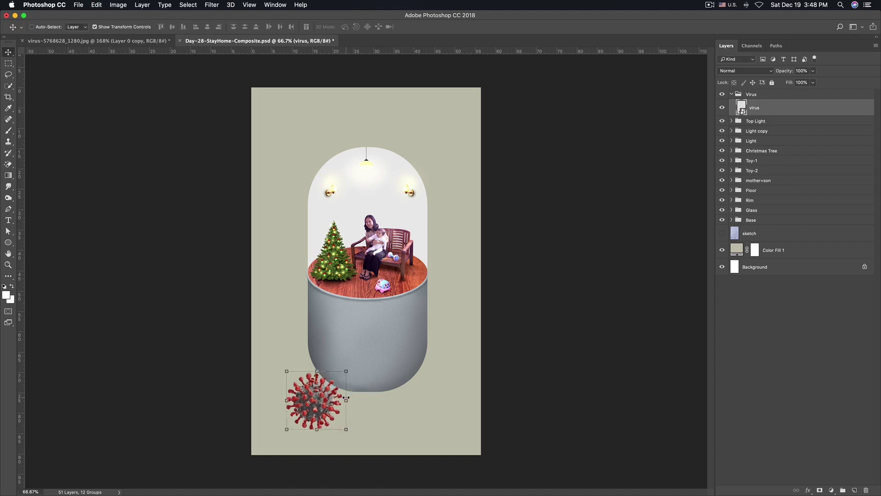
left_click_drag(340, 407, 352, 407)
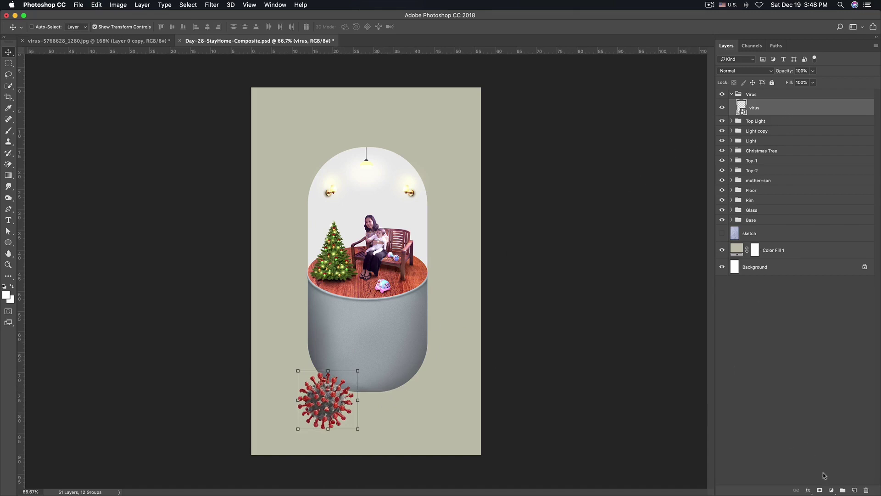
left_click(854, 490)
Move the new layer beneath the virus and name it 'shadow'
left_click_drag(798, 108, 760, 126)
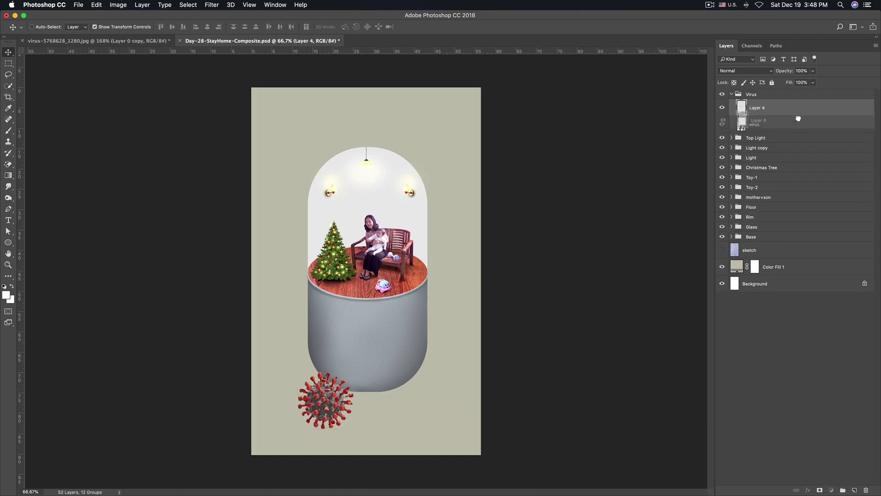
double_click(758, 124)
type("shadow")
key("Return")
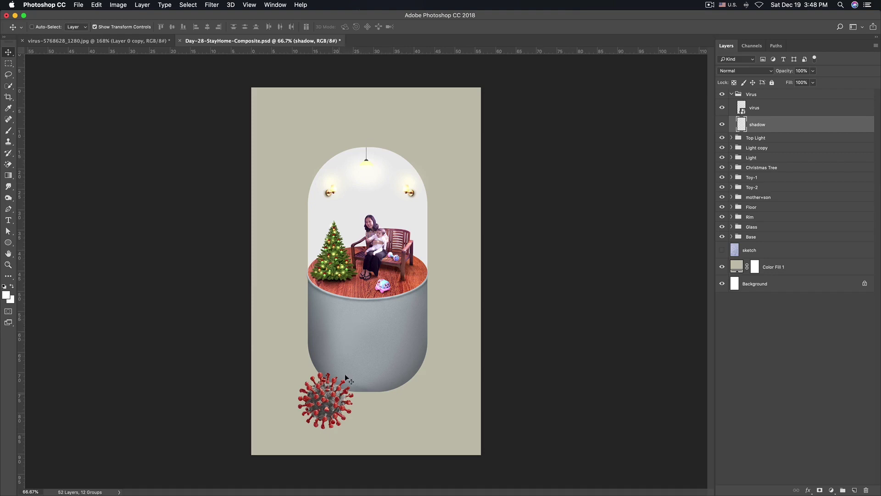
Nudge the virus slightly to the left
left_click(328, 402, "ctrl")
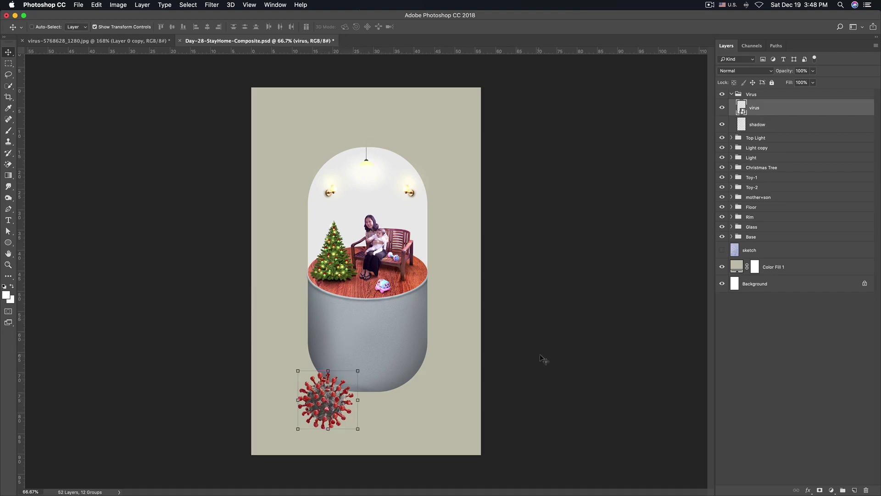
key("ctrl")
left_click_drag(340, 403, 336, 404)
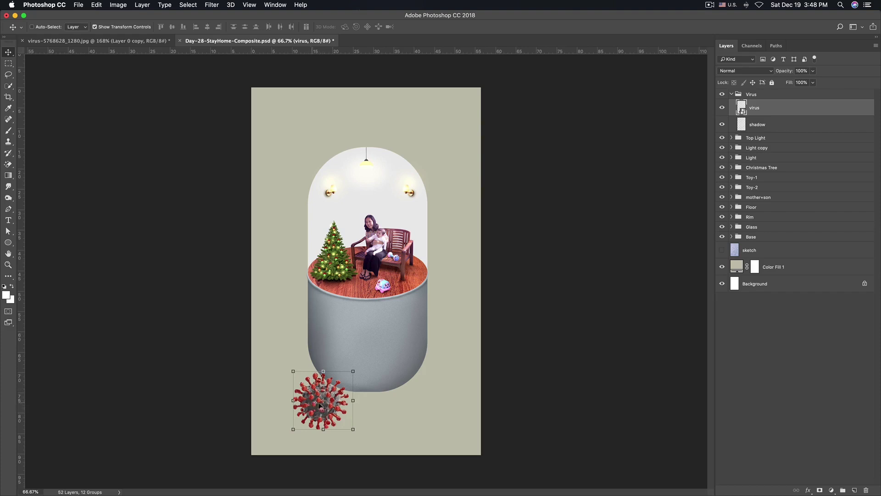
Move the virus further left and shrink it to about 81% size
left_click_drag(335, 391, 320, 395)
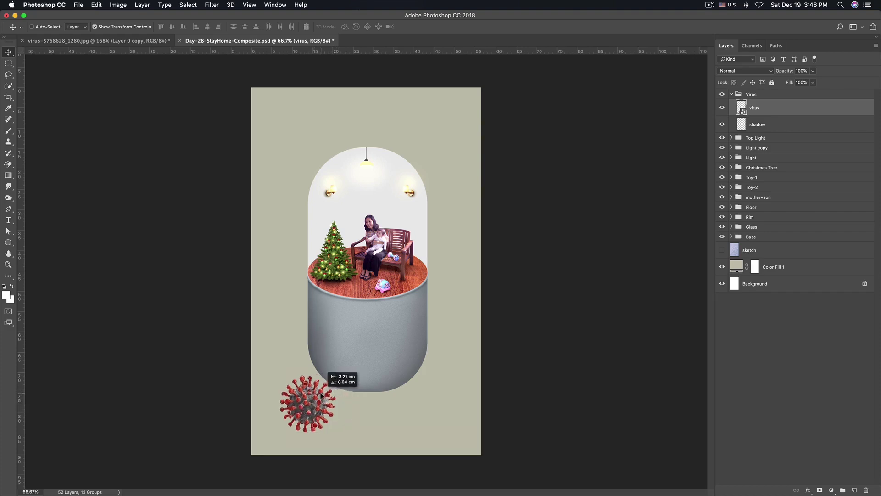
key("super+t")
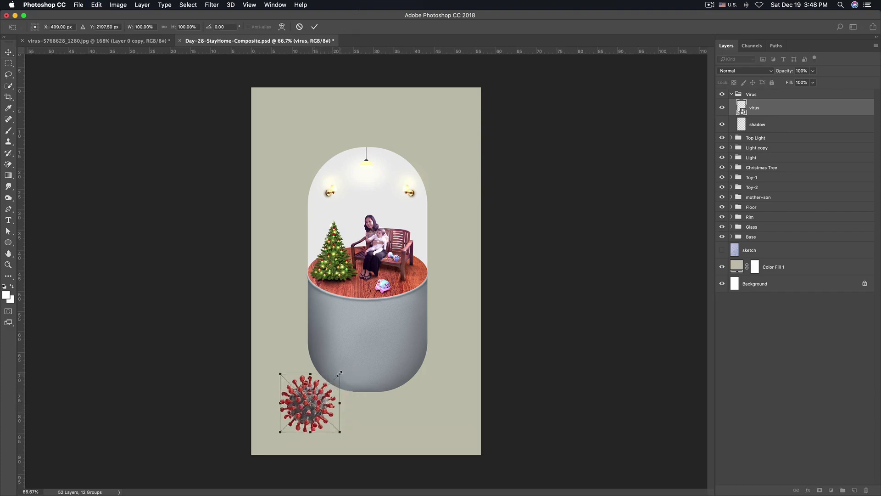
left_click_drag(340, 374, 329, 384)
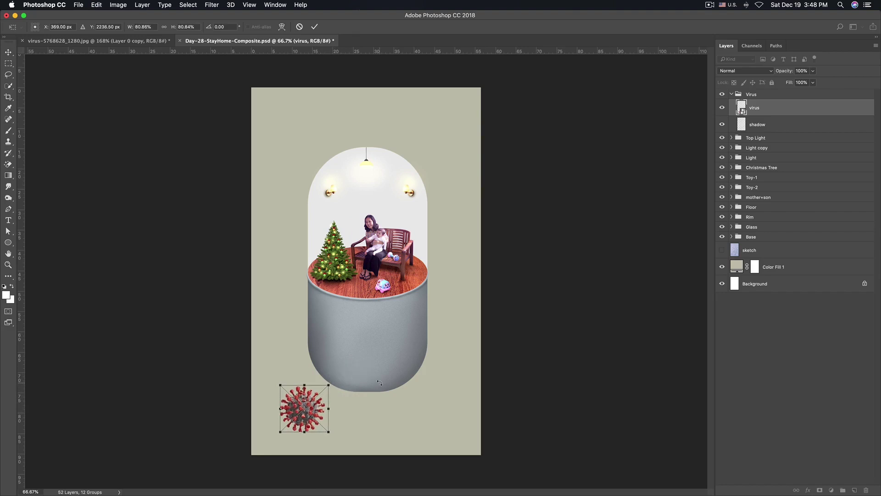
key("Return")
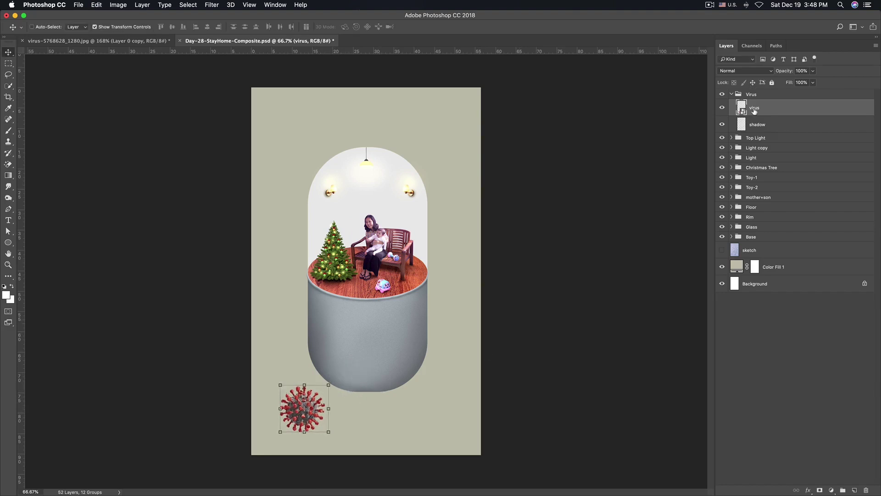
On the shadow layer, zoom in, sample a grey brush colour, and open blend modes
left_click(762, 124)
key("super+1")
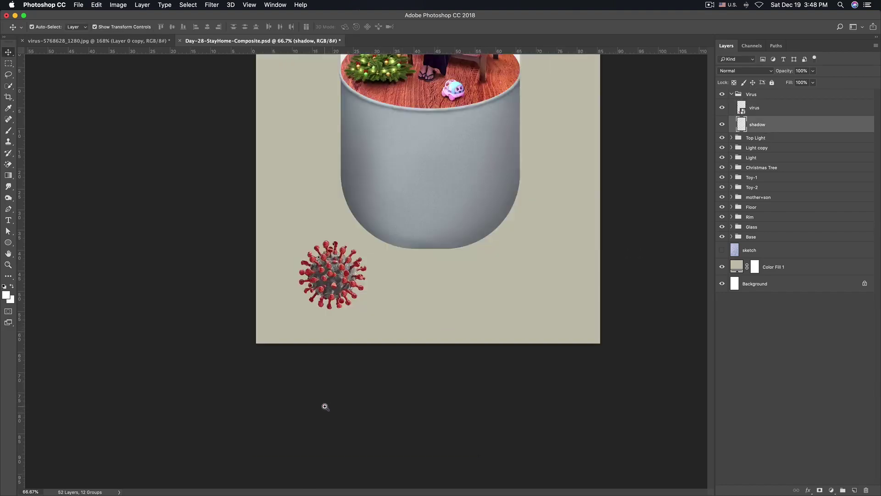
key("super+plus")
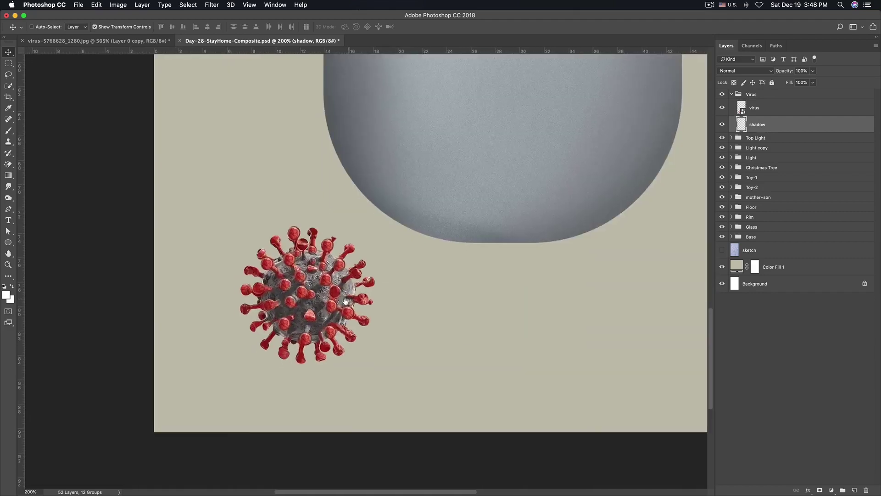
key("b")
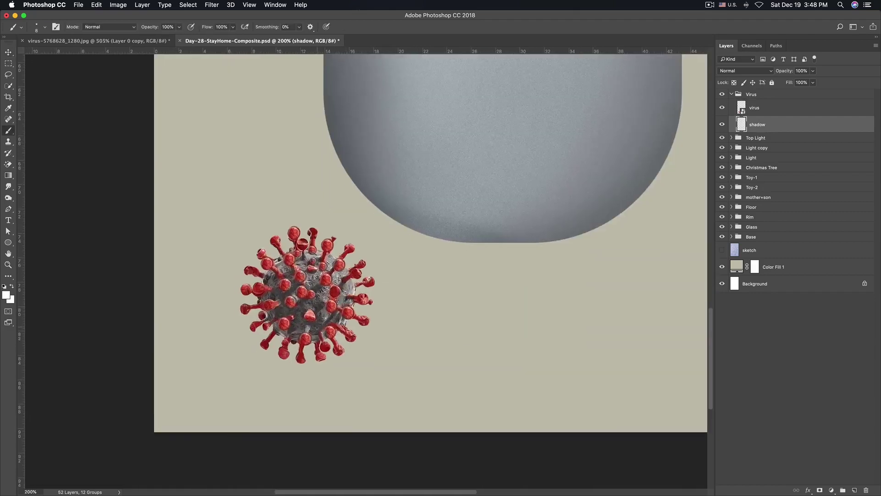
left_click(302, 326, "alt")
left_click(753, 71)
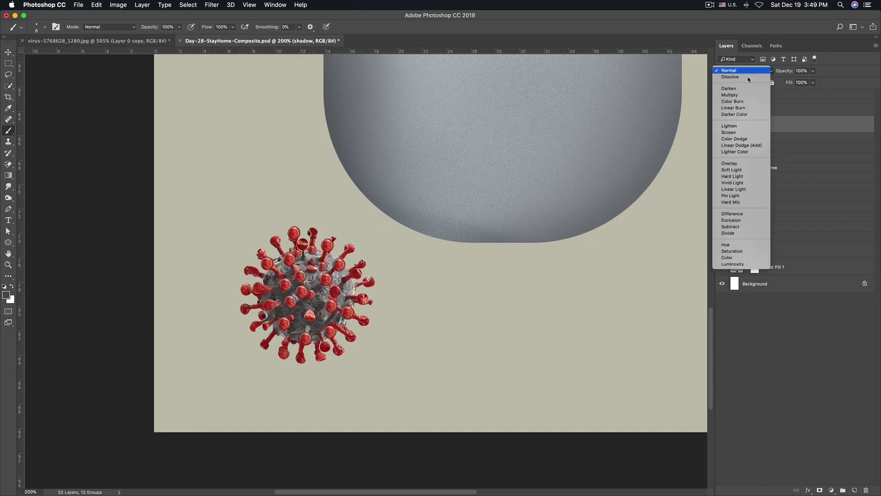
Try Multiply, revert to Normal, and brush a soft dark shadow under the virus's lower spikes
left_click(737, 96)
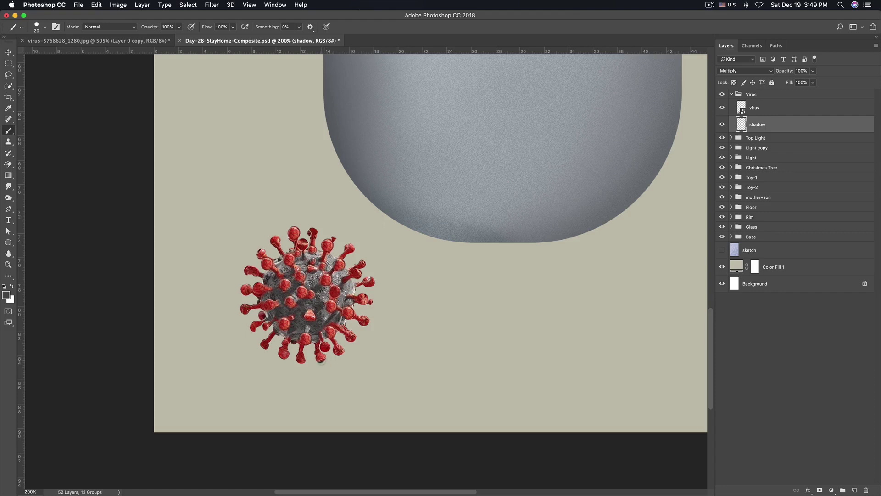
key("ctrl+z")
left_click_drag(306, 362, 301, 361)
key("bracketright")
left_click_drag(278, 357, 288, 358)
left_click_drag(290, 344, 298, 349)
key("bracketright")
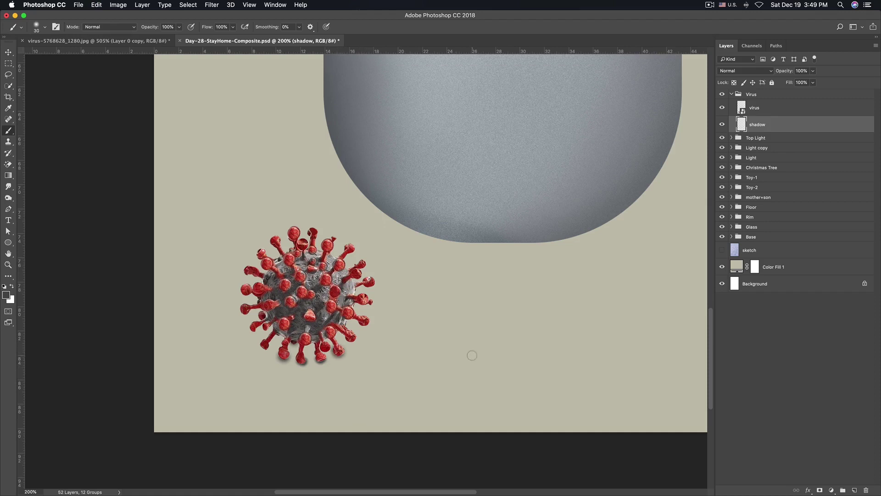
left_click_drag(334, 347, 333, 341)
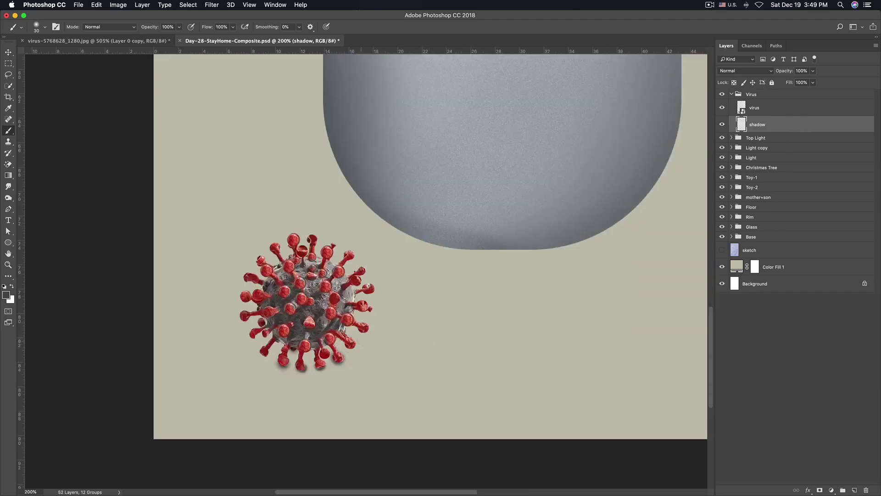
left_click(213, 6)
Apply a 22-pixel Motion Blur to the shadow with an adjusted angle
left_click(354, 156)
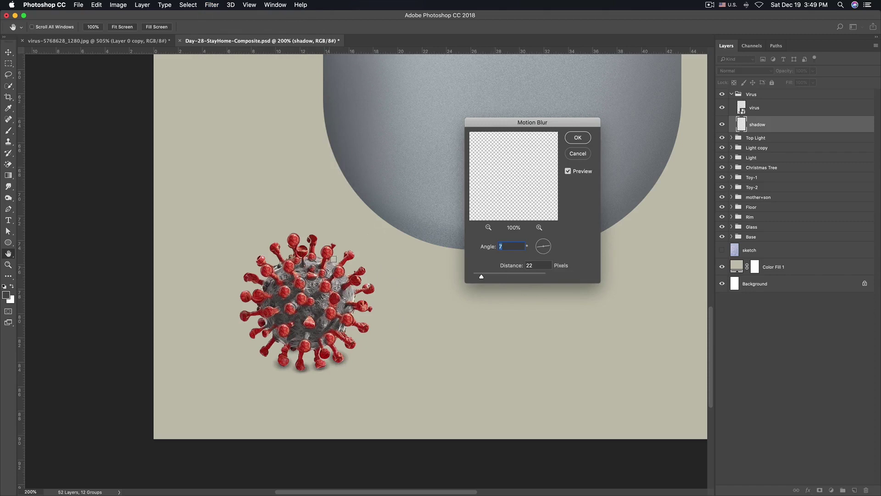
left_click(549, 243)
left_click_drag(546, 244, 548, 244)
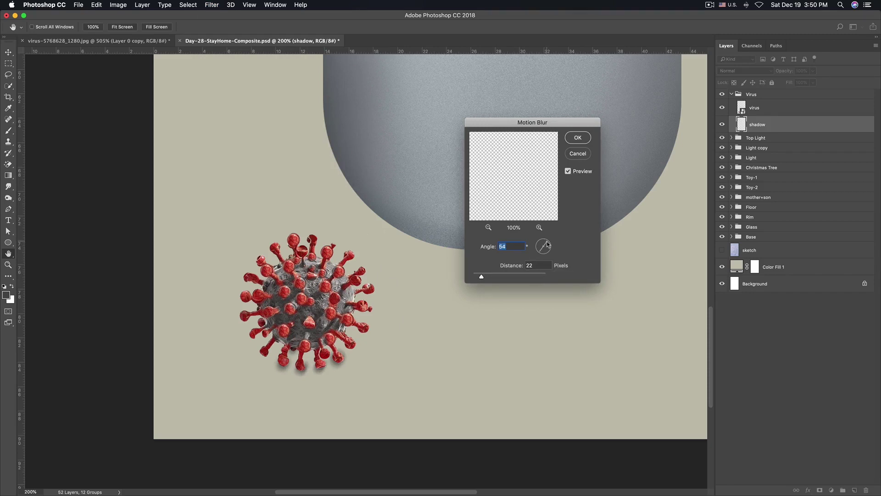
left_click(549, 243)
left_click(580, 139)
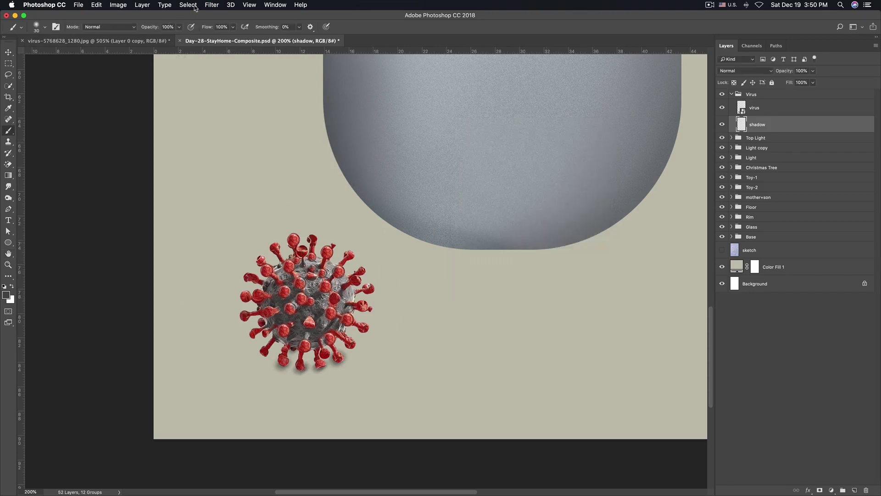
Soften the shadow with an 8.3-pixel Gaussian Blur and zoom out to the full composition
left_click(212, 5)
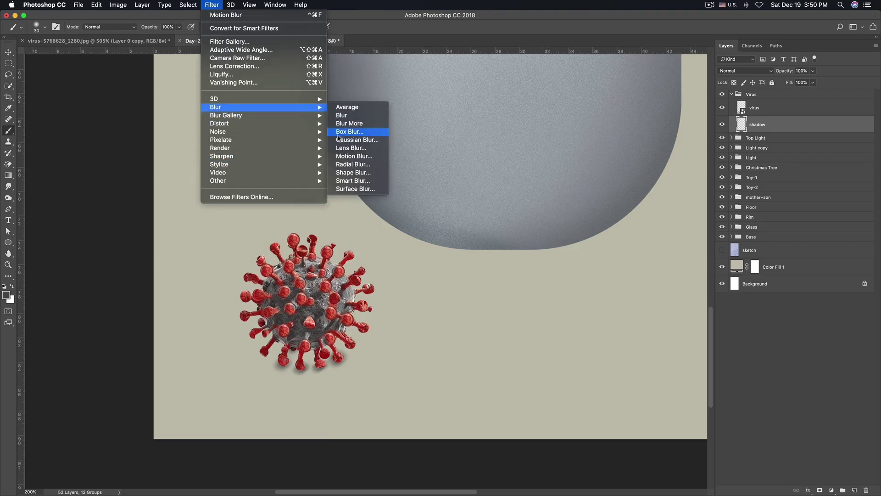
left_click(364, 140)
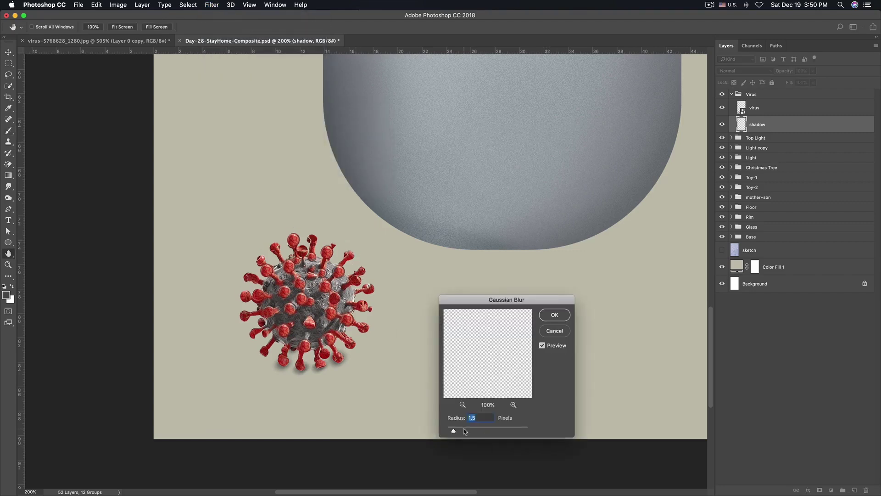
left_click_drag(453, 430, 478, 432)
left_click(554, 315)
key("b")
key("ctrl+1")
key("ctrl+minus")
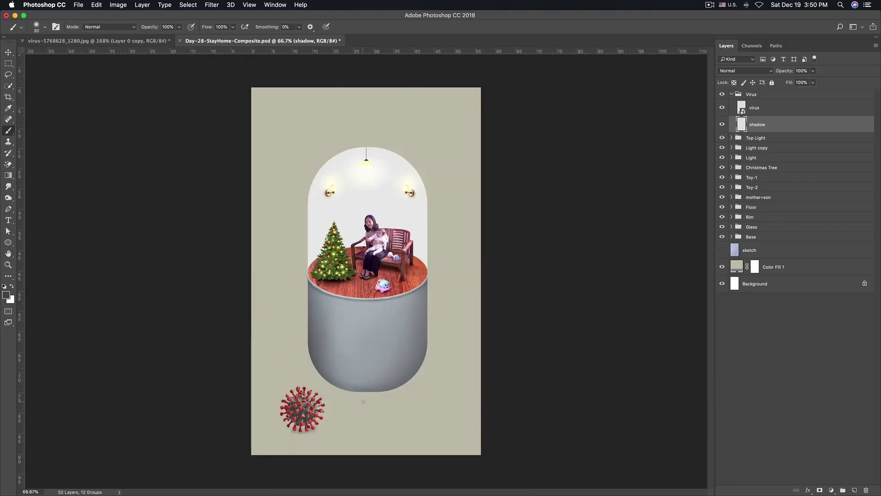
Select the shadow layer and zoom in, committing a first transform without changes
key("v")
left_click(588, 411)
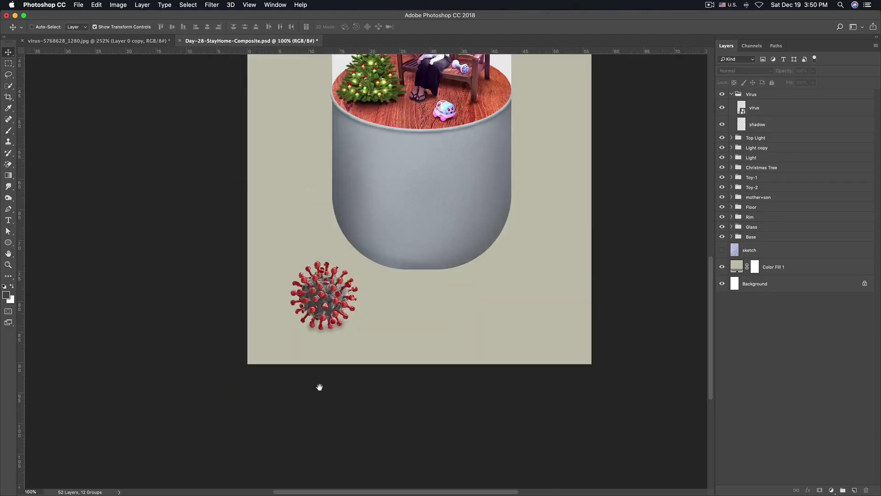
key("ctrl+1")
left_click(756, 125)
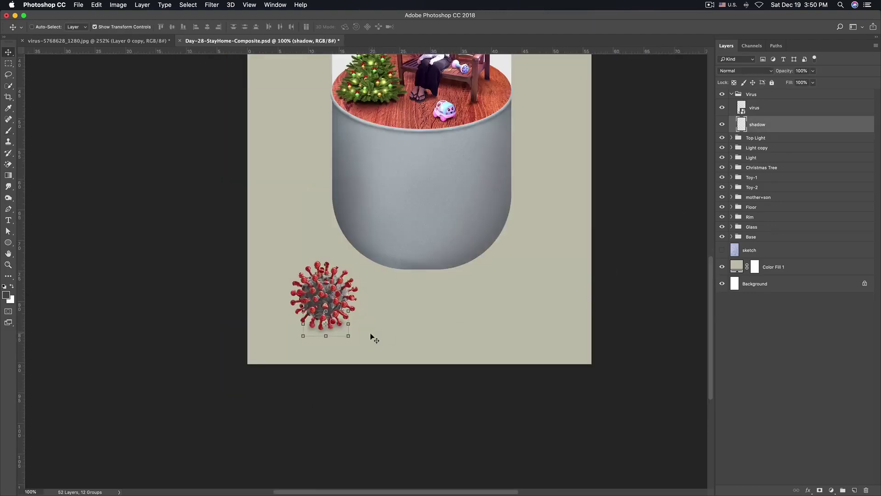
key("ctrl+t")
key("ctrl+plus")
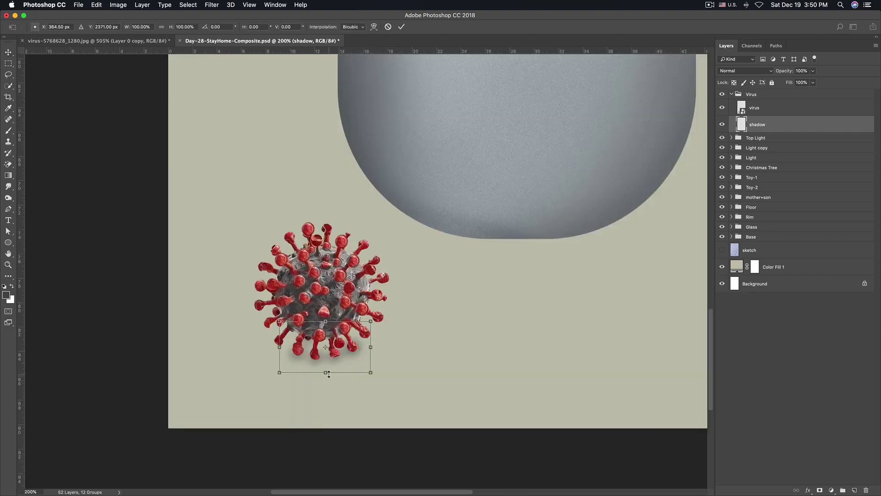
key("Return")
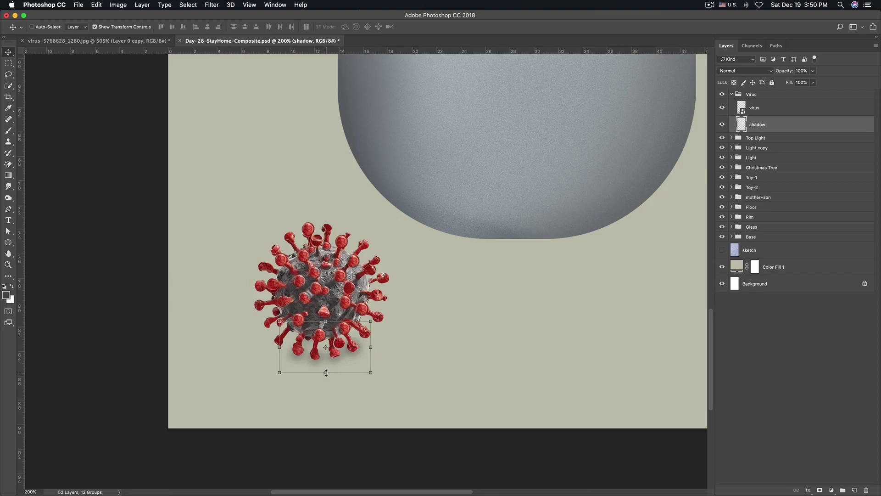
key("ctrl+minus")
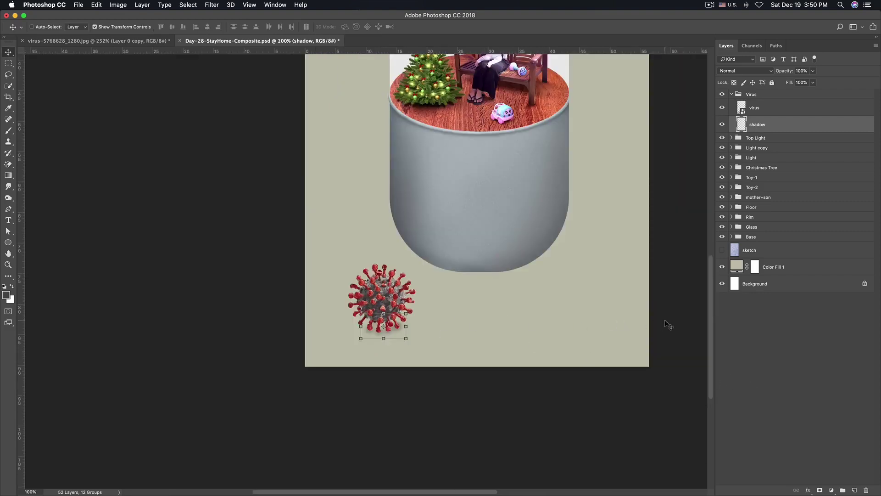
Squash the shadow to 90% height by dragging its top and bottom edges inward
left_click(683, 321)
scroll(406, 331, "up", 1)
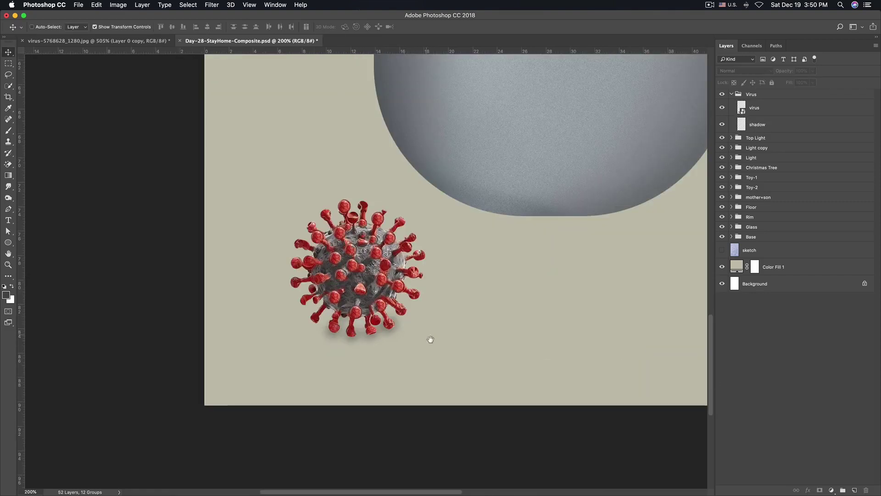
left_click(757, 125)
key("ctrl+t")
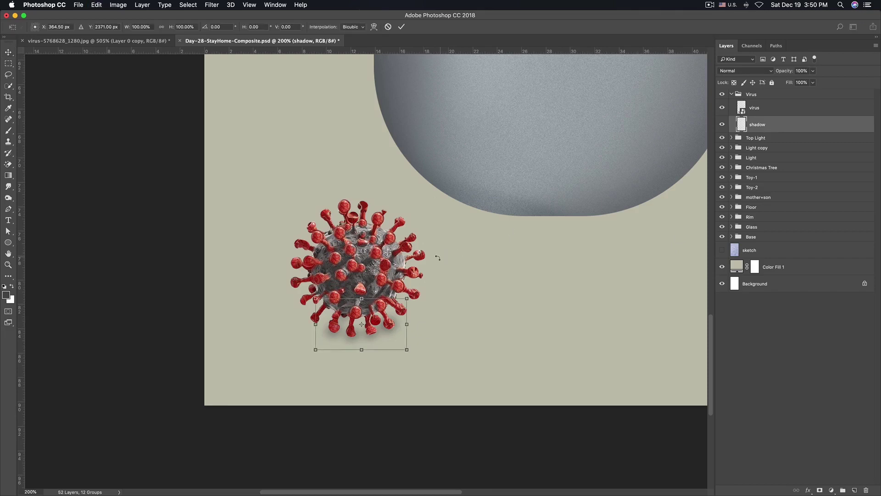
left_click_drag(362, 298, 362, 301)
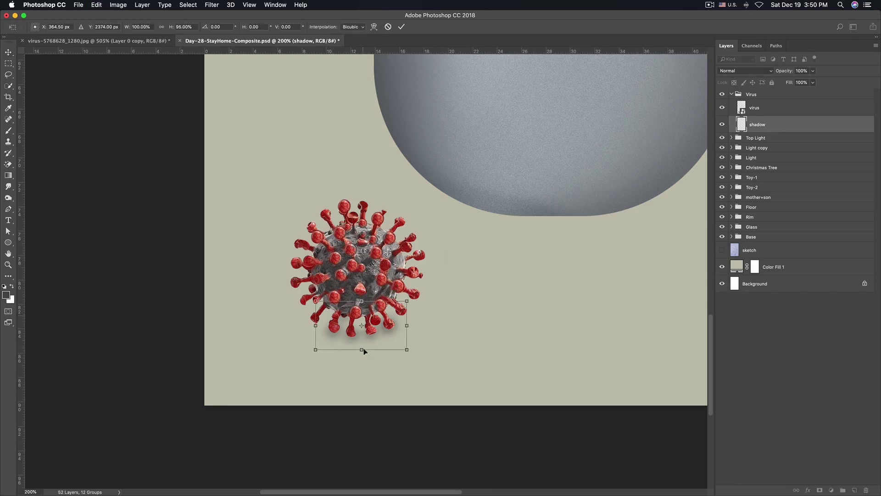
left_click_drag(363, 350, 361, 347)
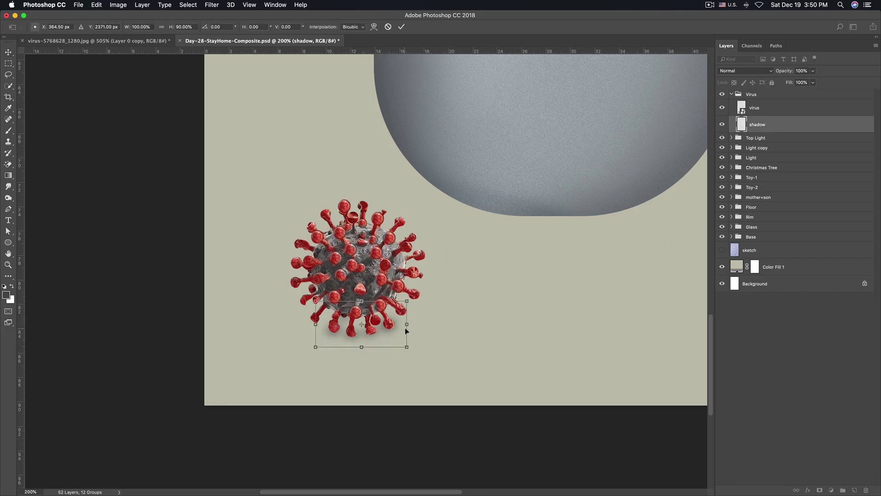
key("Return")
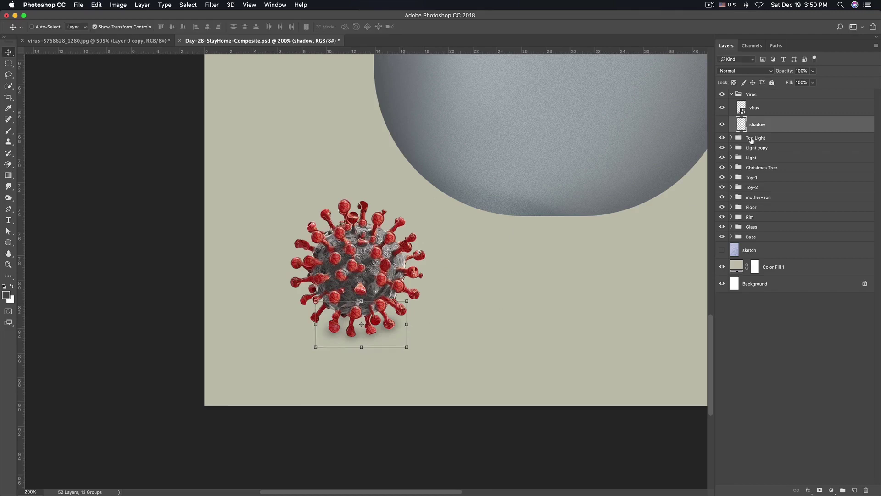
Add a new empty layer above the shadow and choose the Polygonal Lasso Tool
left_click(854, 490)
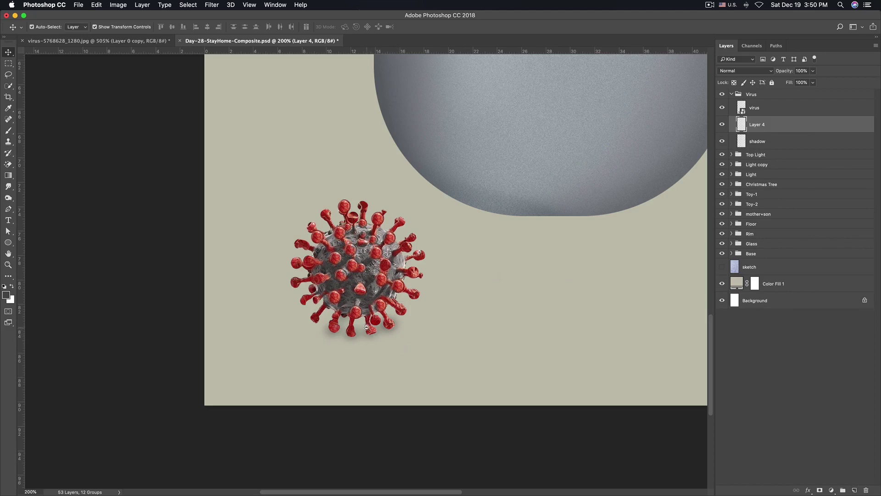
scroll(364, 344, "down", 1)
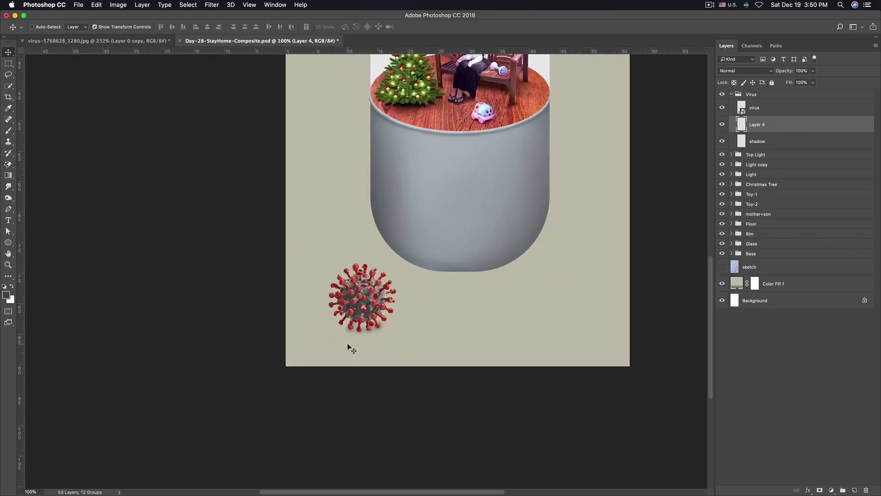
key("l")
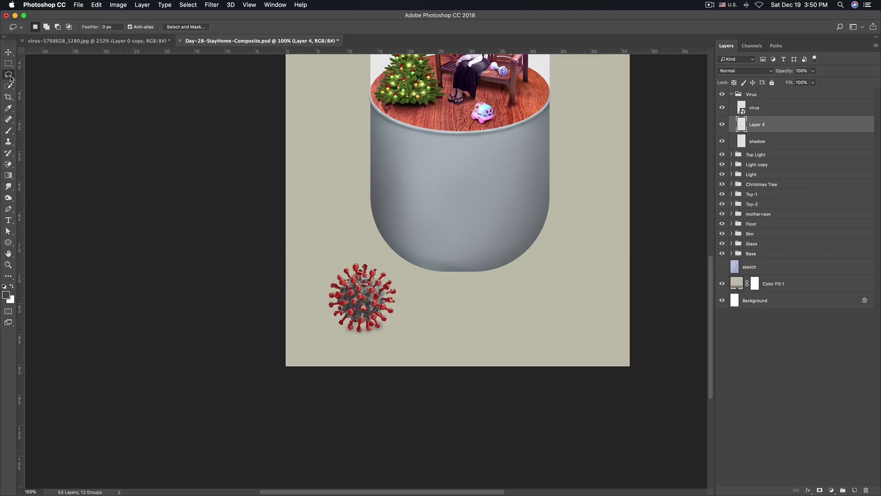
right_click(10, 78)
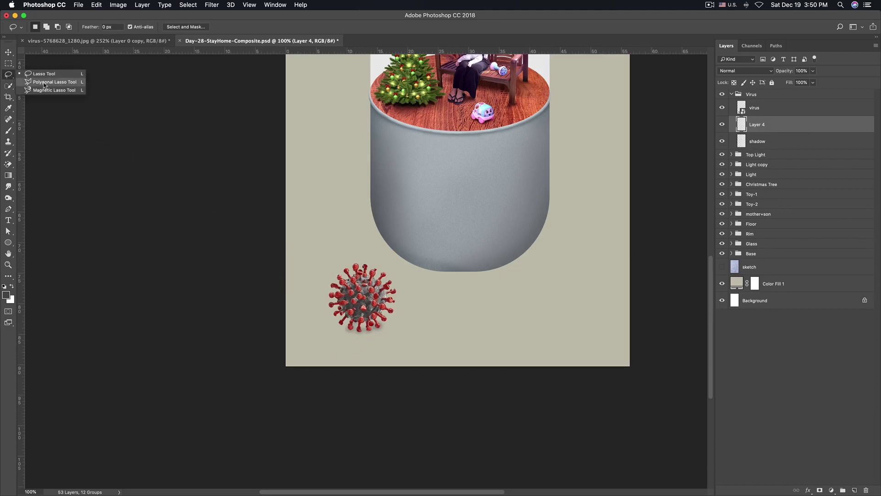
left_click(45, 83)
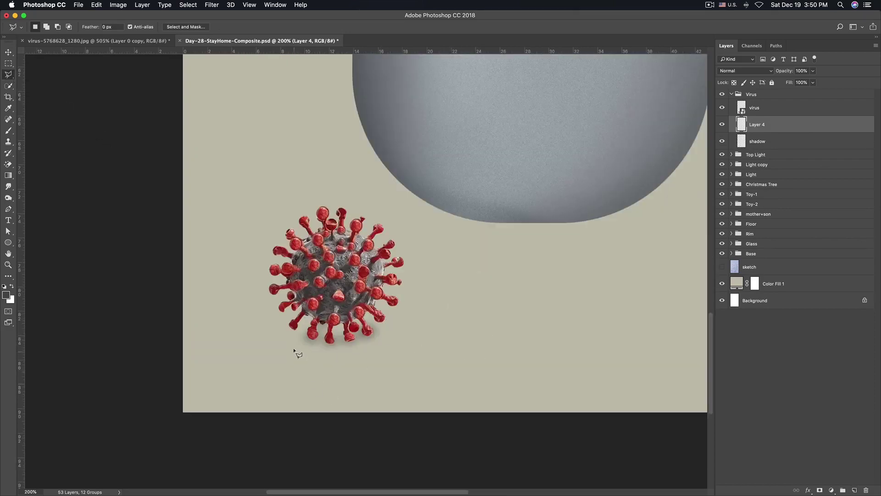
Draw a polygonal selection below-left of the virus, deselect it, and reselect the virus layer
left_click(307, 336)
left_click(249, 379)
left_click(273, 387)
left_click(310, 339)
scroll(344, 349, "down", 1)
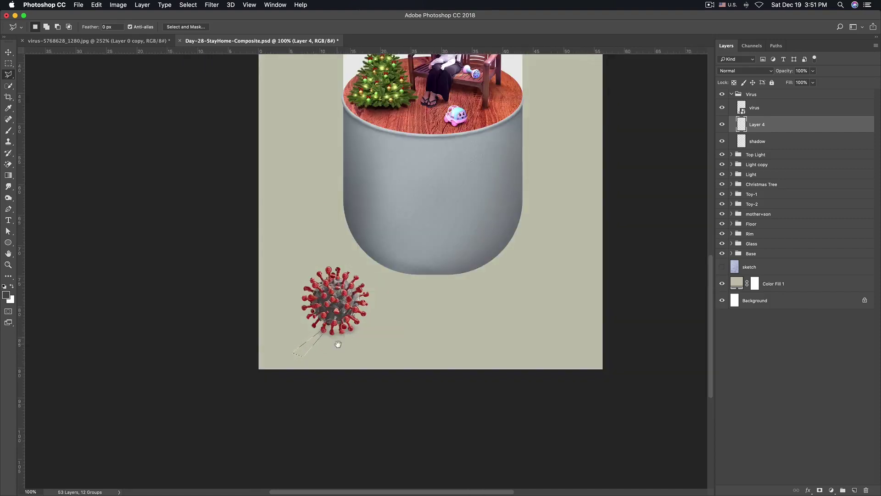
scroll(349, 338, "up", 1)
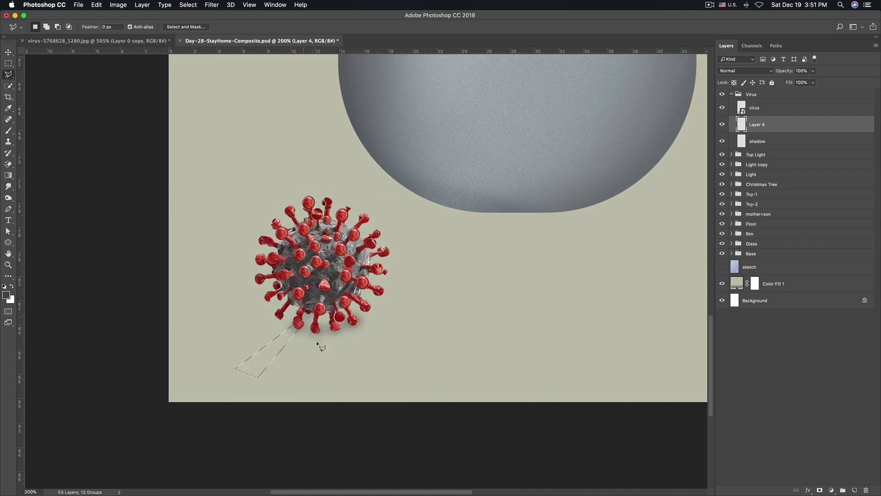
key("super+d")
key("v")
left_click(352, 258, "super")
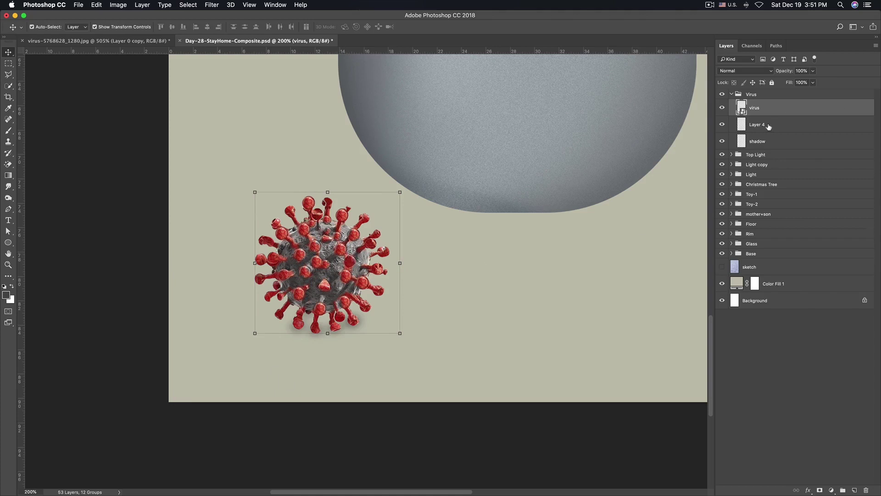
Duplicate the virus layer, try a warp on the copy, and undo the warp
key("super+j")
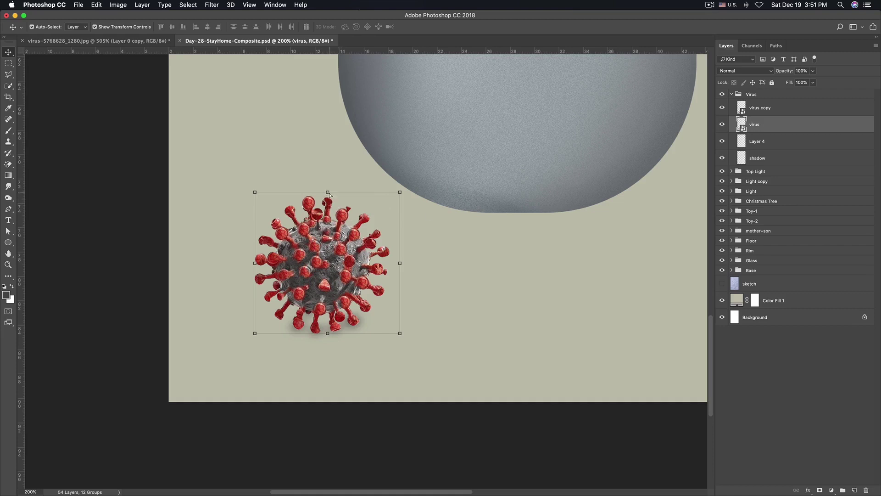
left_click_drag(327, 192, 265, 427)
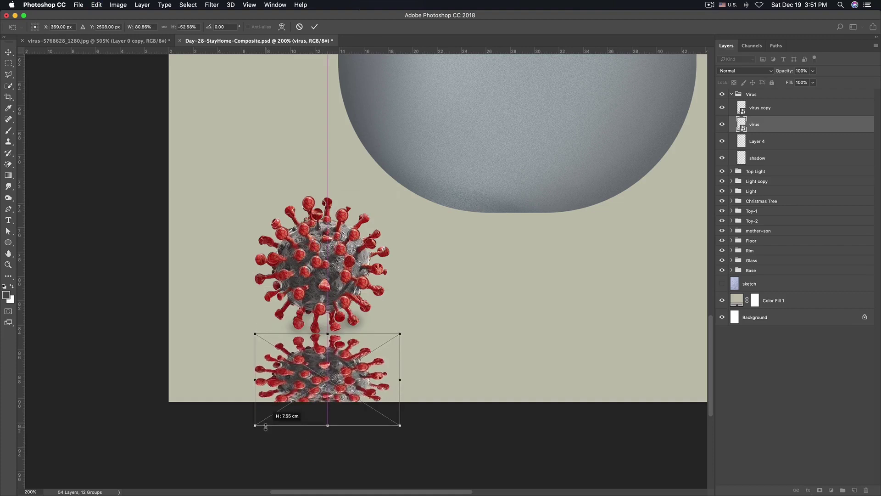
right_click(335, 402)
left_click(356, 452)
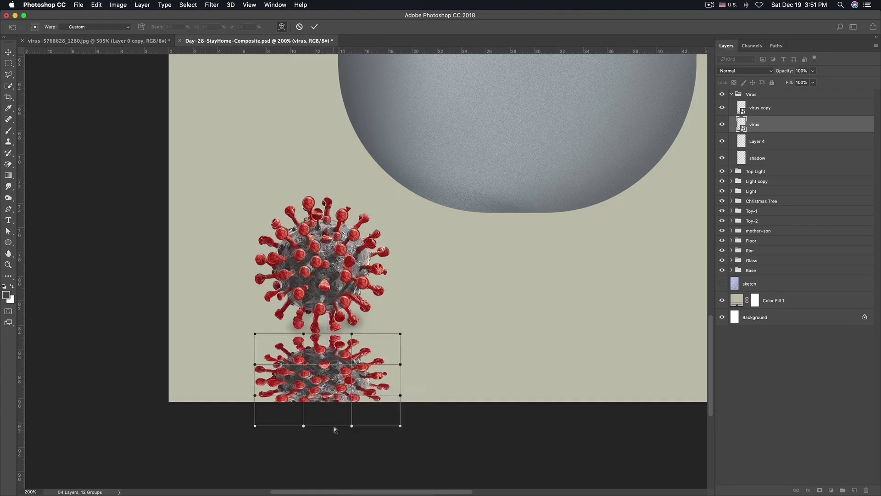
left_click_drag(327, 403, 320, 410)
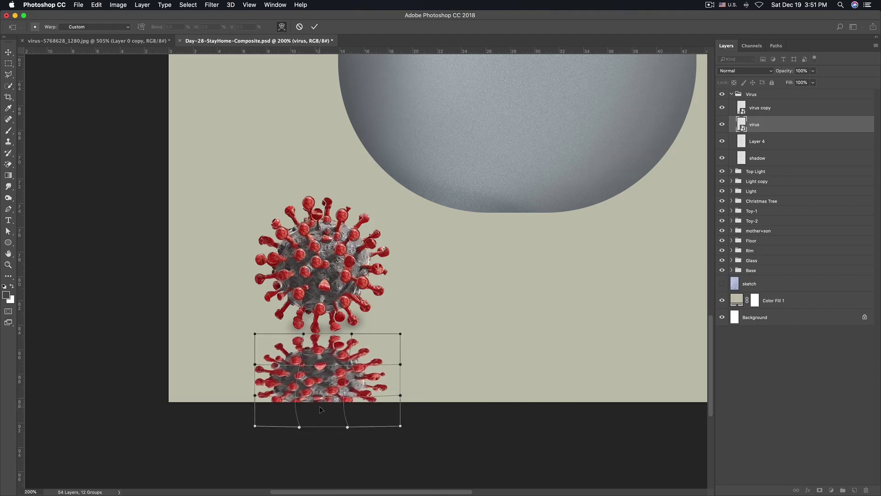
key("ctrl+z")
key("ctrl+z")
Flip the copy vertically, move it beneath the original virus, and skew it leftward
right_click(357, 302)
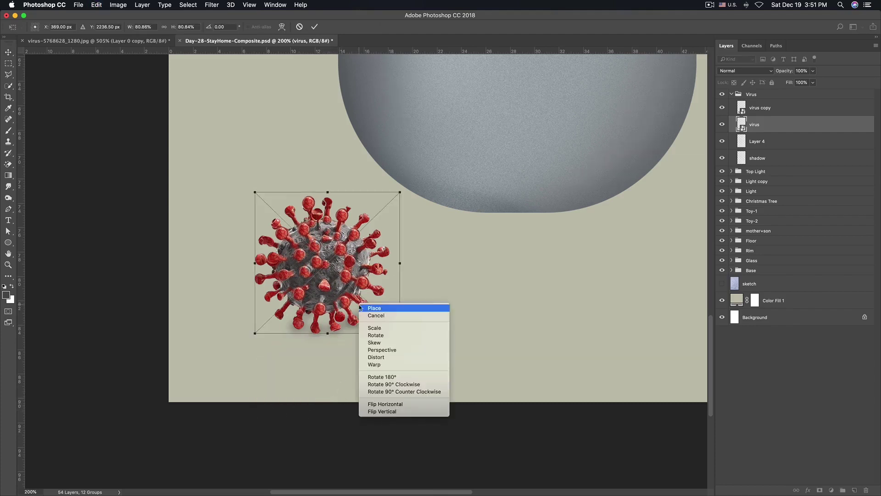
left_click(383, 412)
left_click_drag(350, 260, 336, 386)
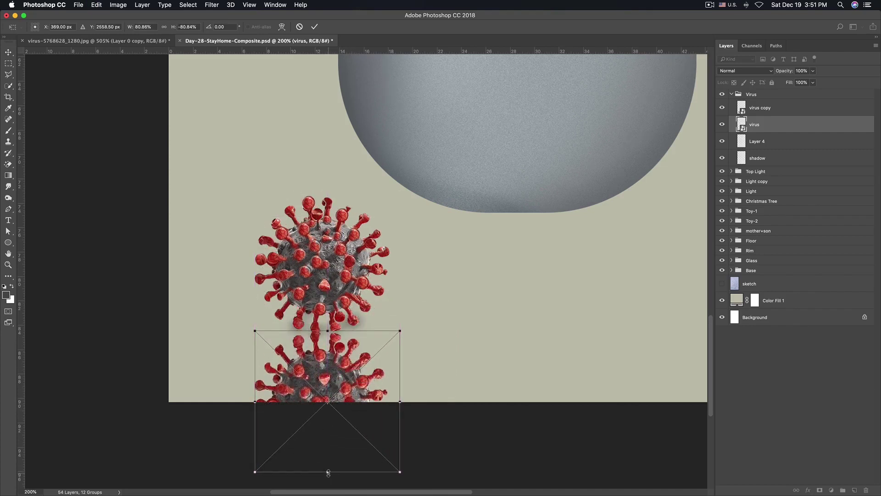
left_click_drag(329, 472, 251, 414)
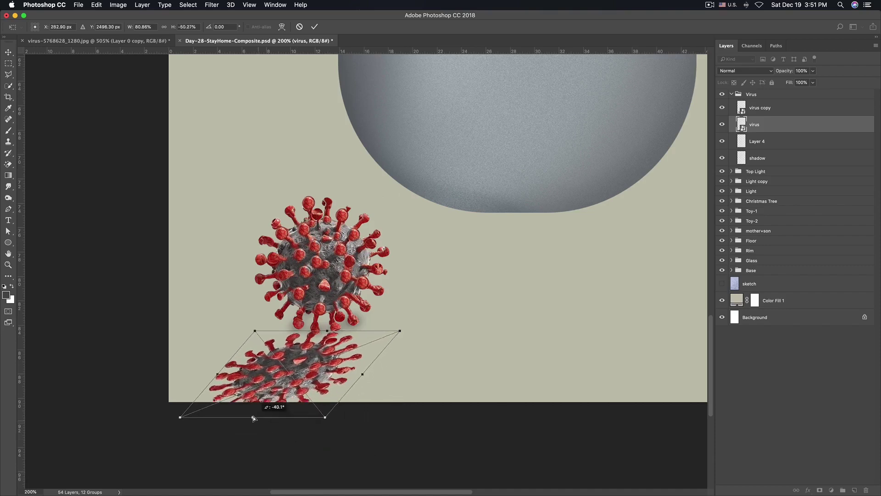
left_click_drag(250, 414, 250, 415)
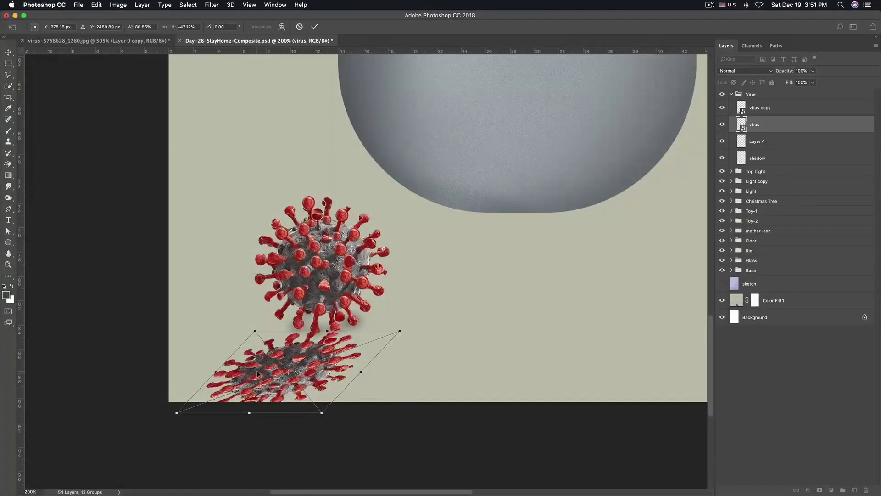
left_click_drag(254, 330, 254, 327)
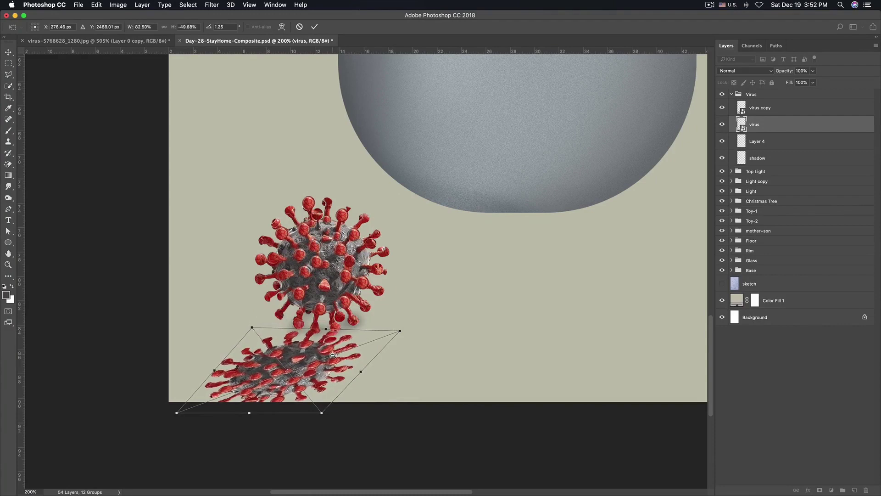
scroll(336, 361, "down", 2)
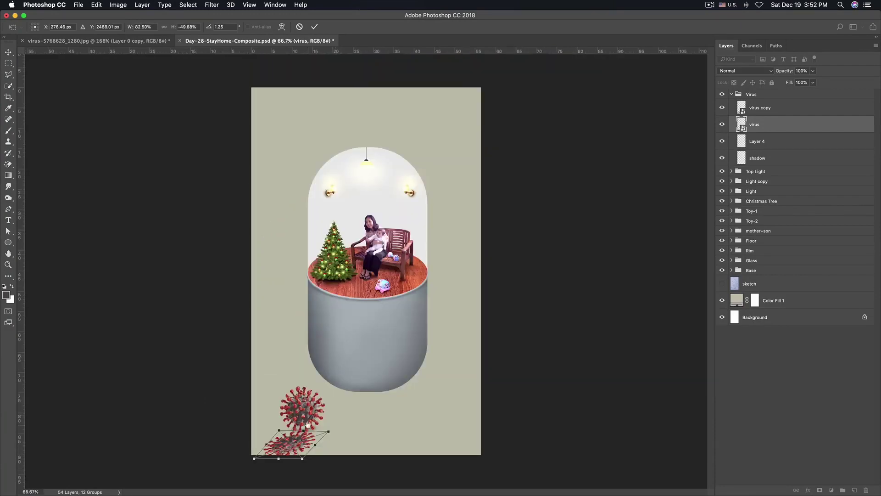
key("Return")
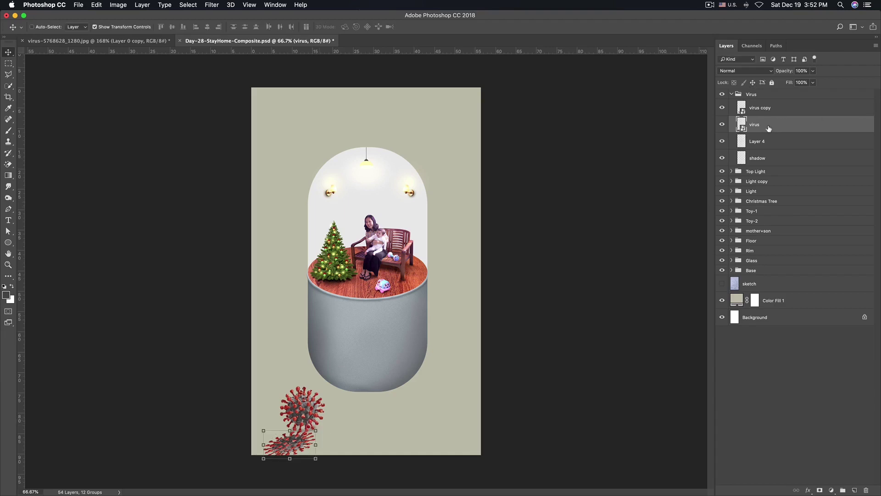
Give the flipped virus copy a black Color Overlay at 100% opacity
right_click(773, 124)
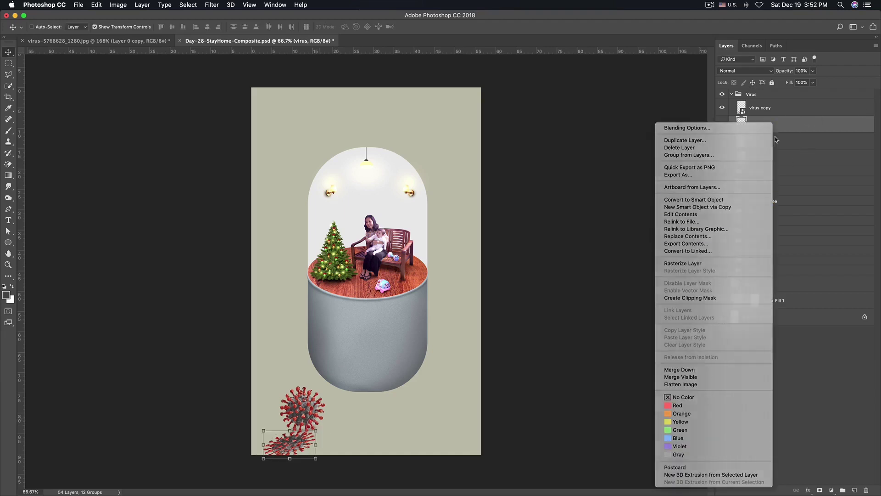
left_click(799, 128)
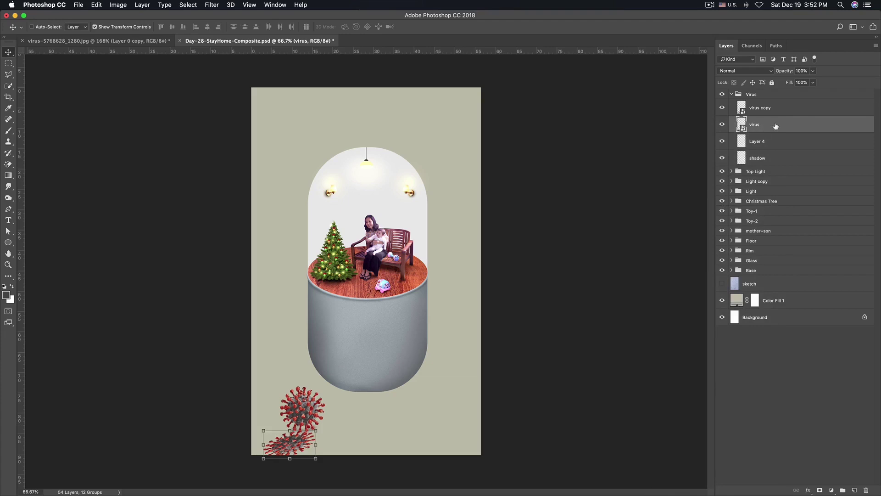
left_click(808, 490)
left_click(829, 444)
left_click(611, 293)
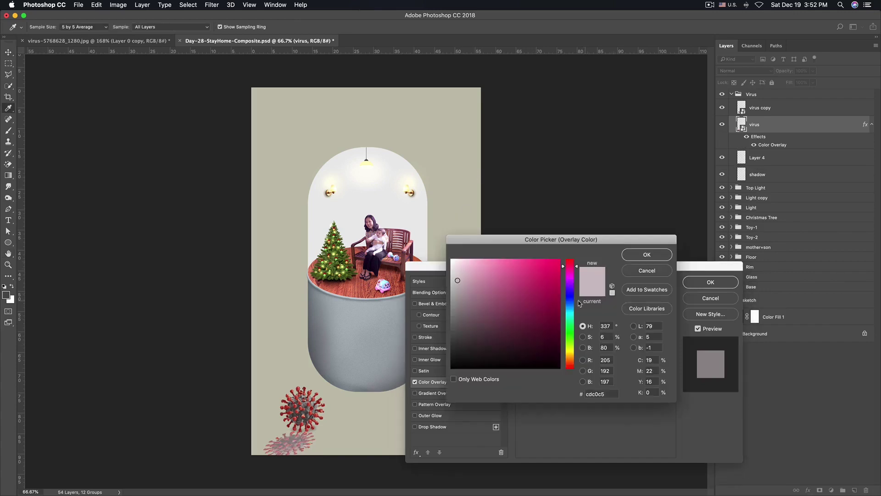
left_click(458, 365)
left_click(646, 254)
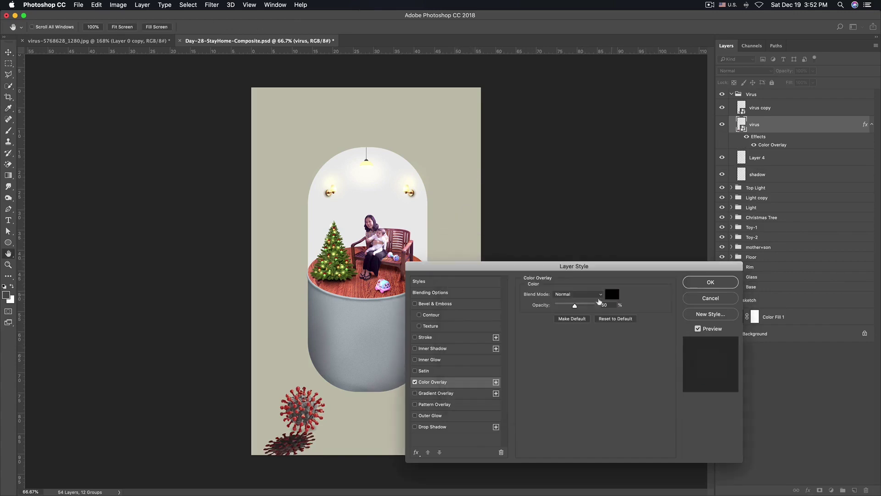
left_click_drag(575, 305, 595, 305)
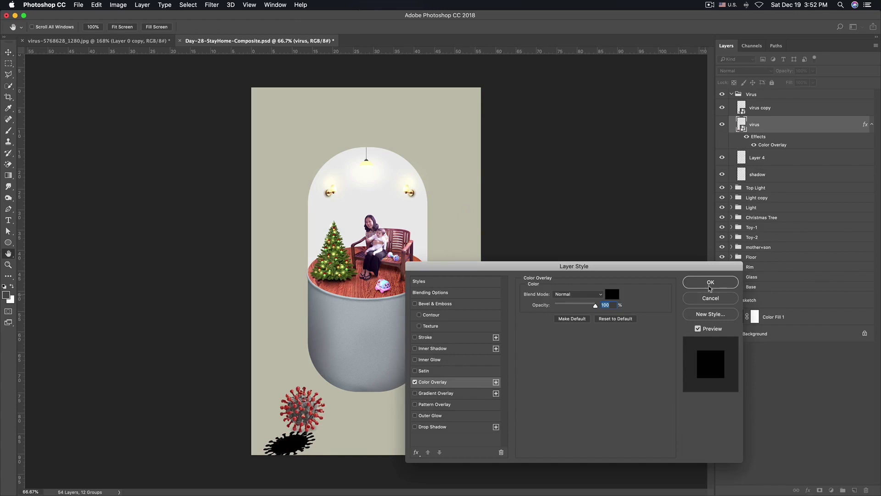
left_click(709, 282)
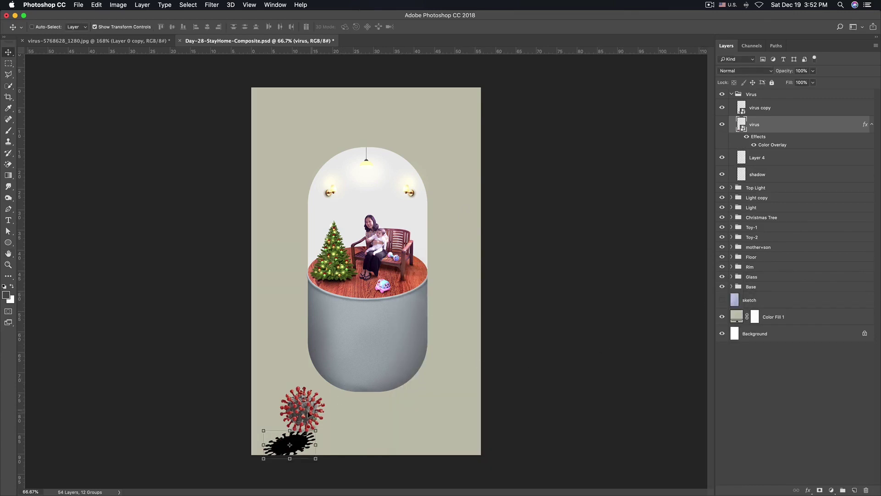
key("ctrl+minus")
left_click(212, 4)
mouse_move(216, 106)
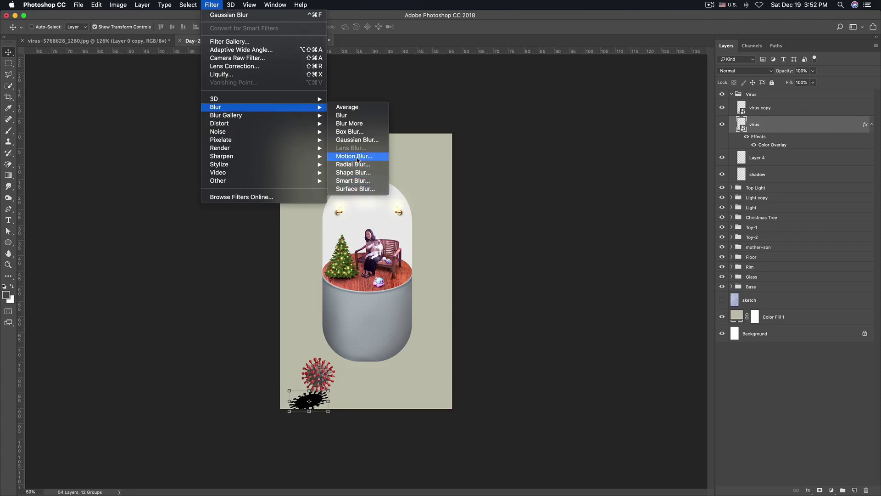
Apply a Motion Blur (angle 32°, distance 147 px) to the black silhouette
left_click(358, 156)
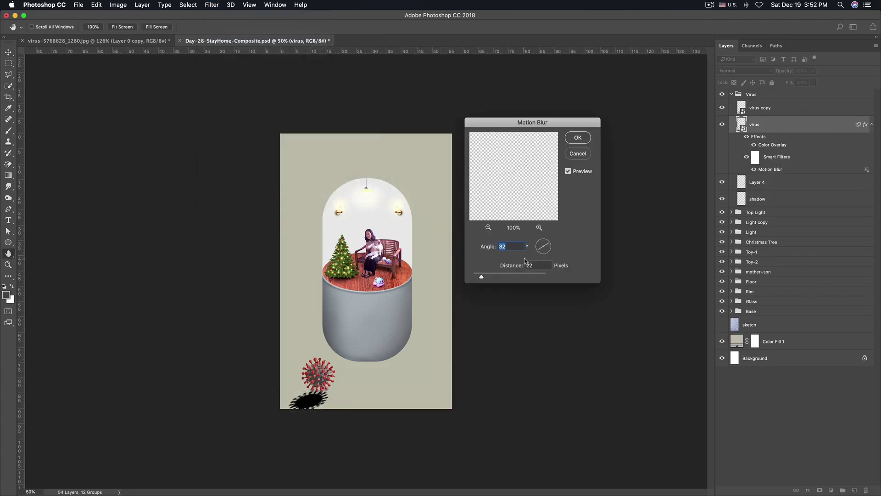
left_click_drag(481, 277, 497, 277)
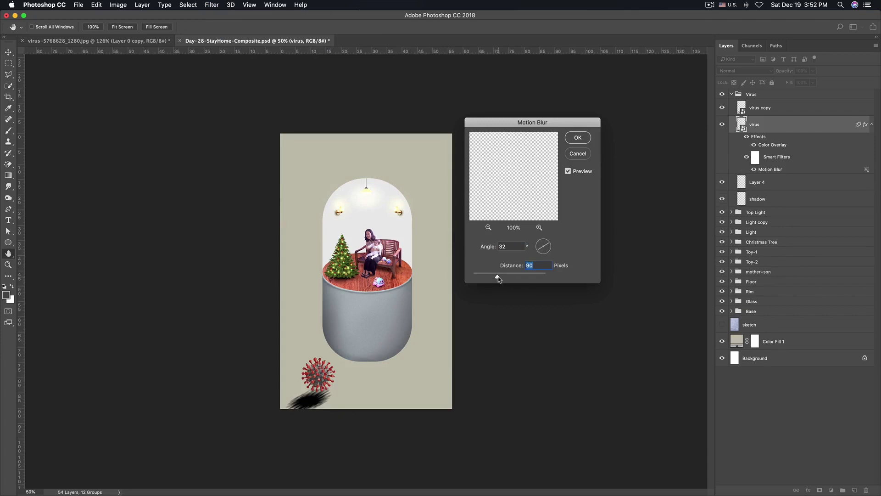
left_click_drag(498, 278, 493, 281)
left_click(579, 138)
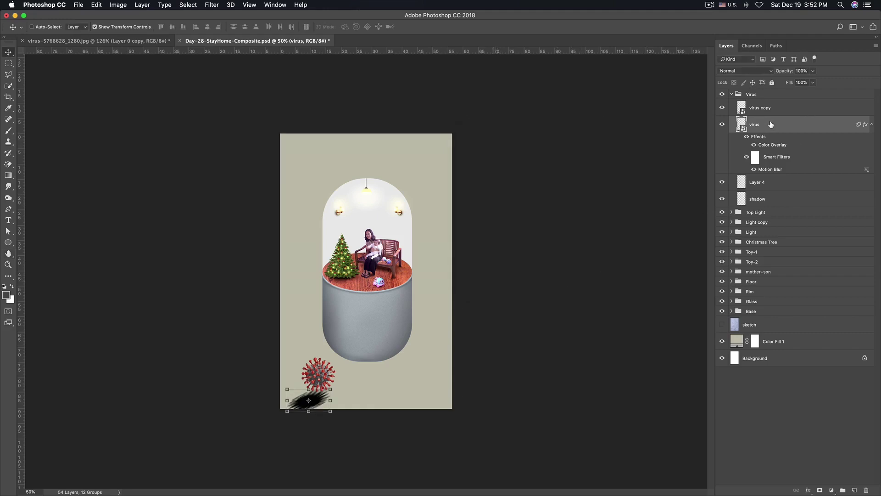
Add a layer mask, pick a 150 px brush, and set the shadow layer to Multiply
left_click(819, 490)
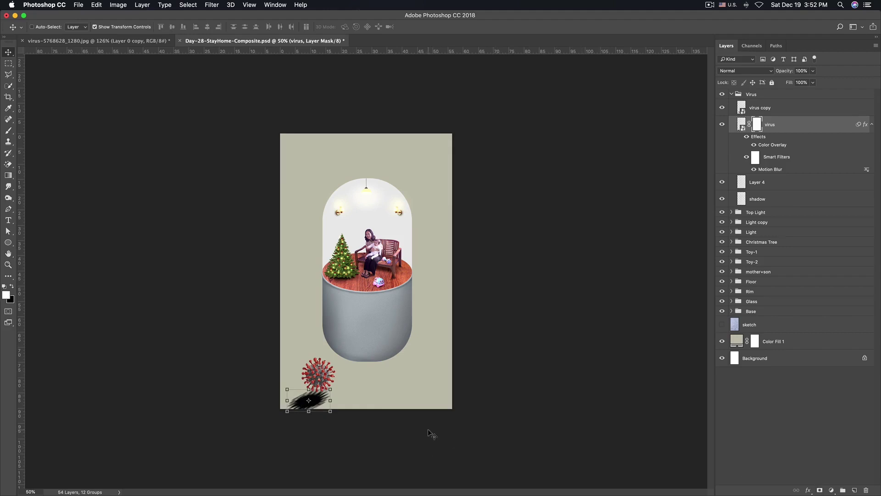
key("b")
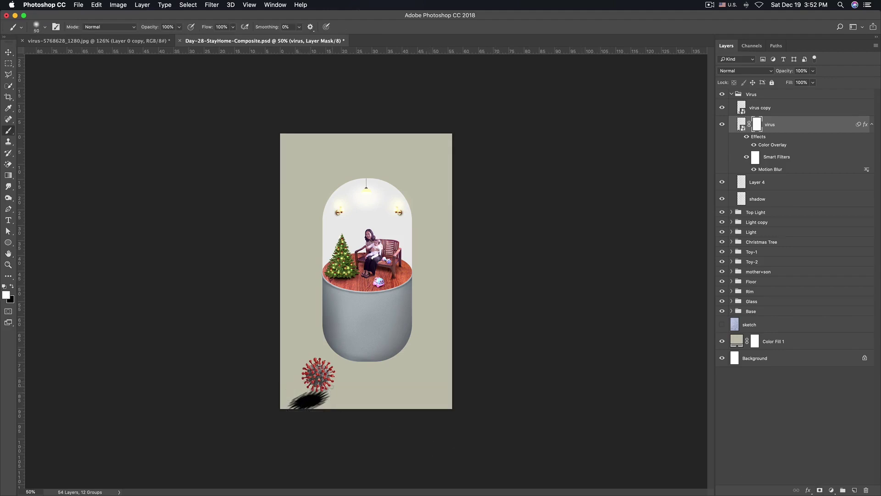
key("bracketright")
key("bracketright")
key("bracketright")
left_click(746, 70)
left_click(734, 95)
Convert the shadow layer to a smart object and lower its fill to about 55%
left_click_drag(790, 85, 780, 87)
right_click(794, 125)
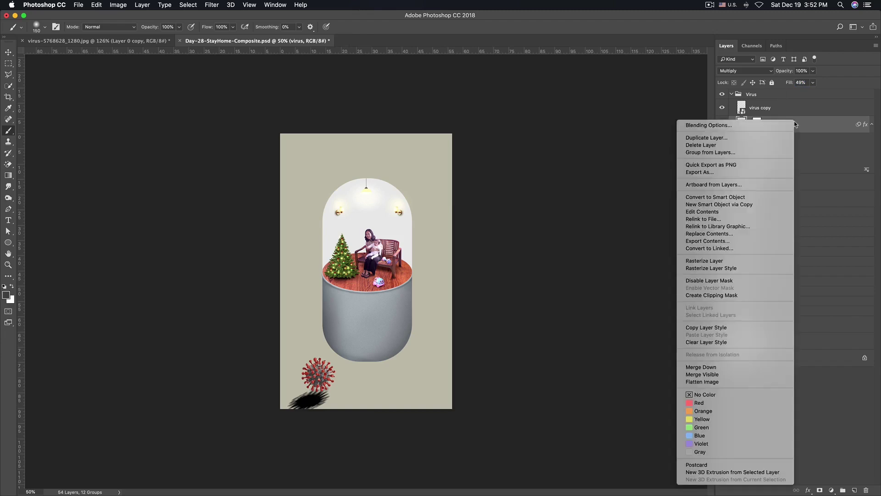
left_click(725, 196)
left_click_drag(792, 84, 784, 85)
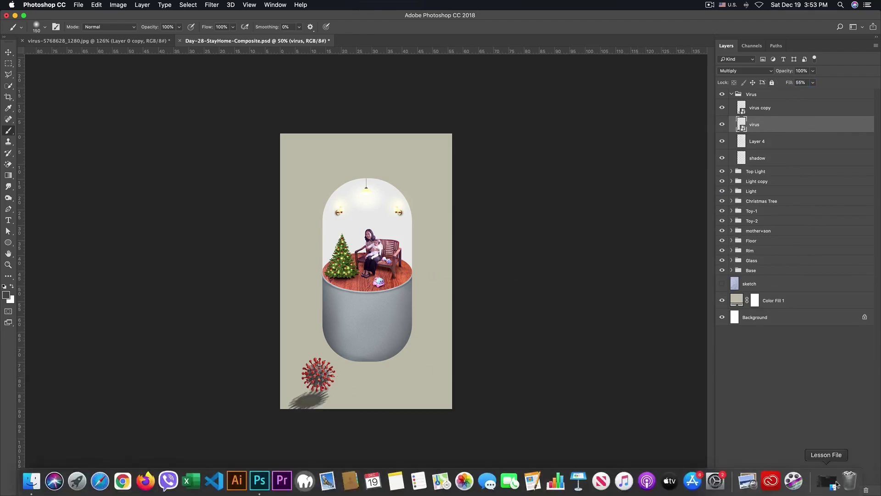
Add an inverted mask hiding the shadow and set a 300 px brush at 20% flow
left_click(820, 490)
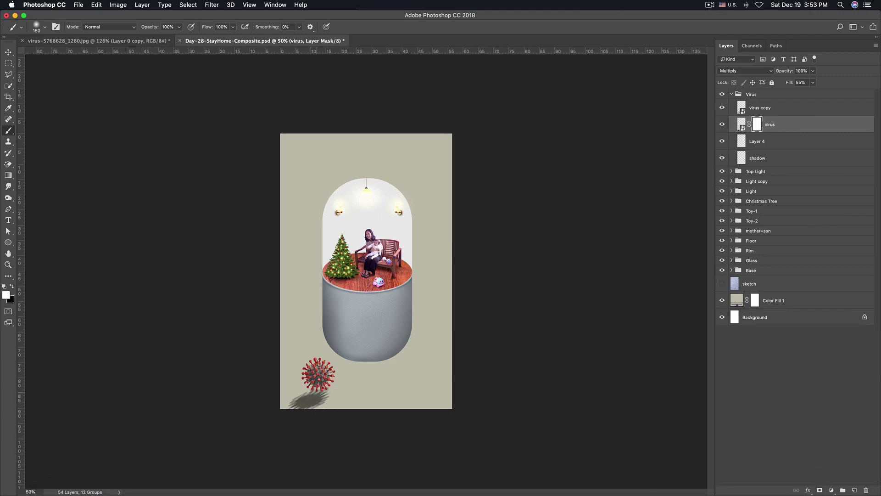
key("super+i")
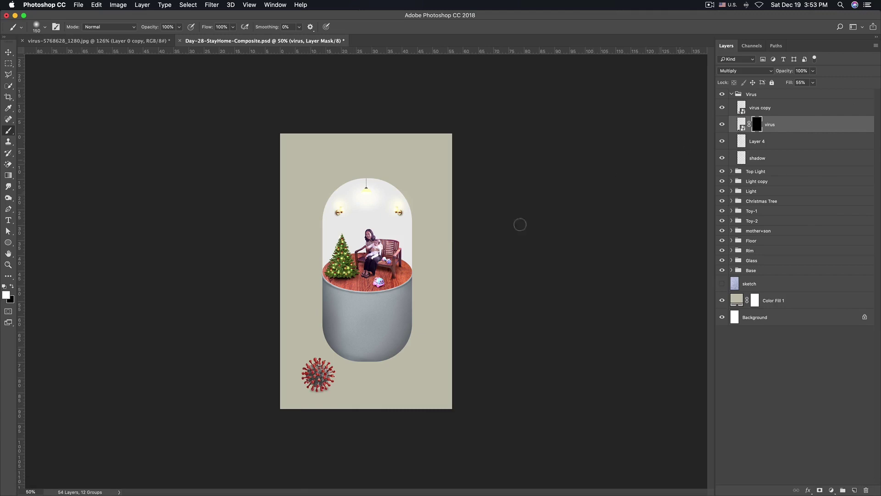
key("bracketright")
key("bracketright")
key("bracketright")
left_click(207, 27)
type("20")
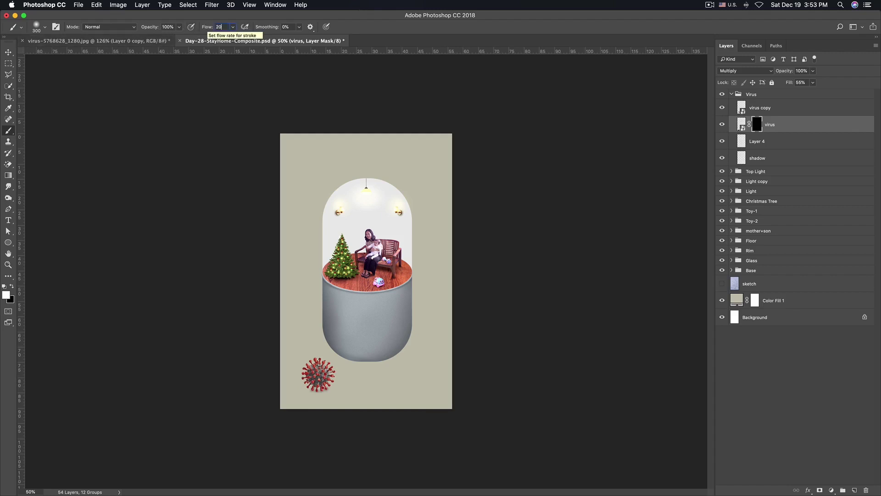
Paint a faint shadow back under the virus, then switch to the Move tool
left_click(317, 395)
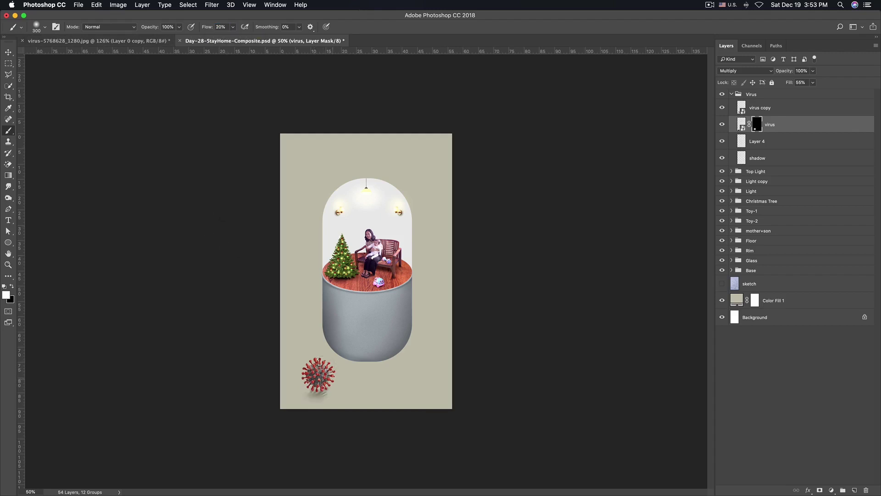
key("ctrl+z")
key("v")
left_click(500, 432)
key("super+minus")
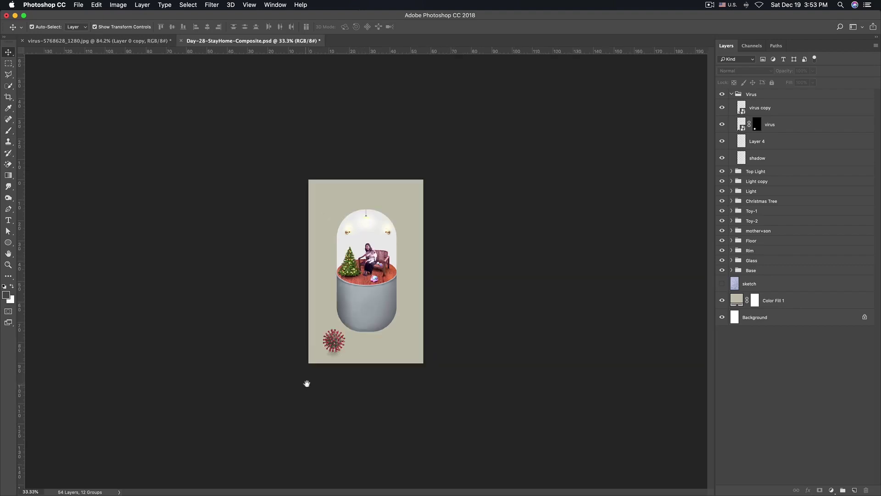
Move Layer 4 below the shadow layer and make the shadow layer active again
key("super+plus")
key("super+plus")
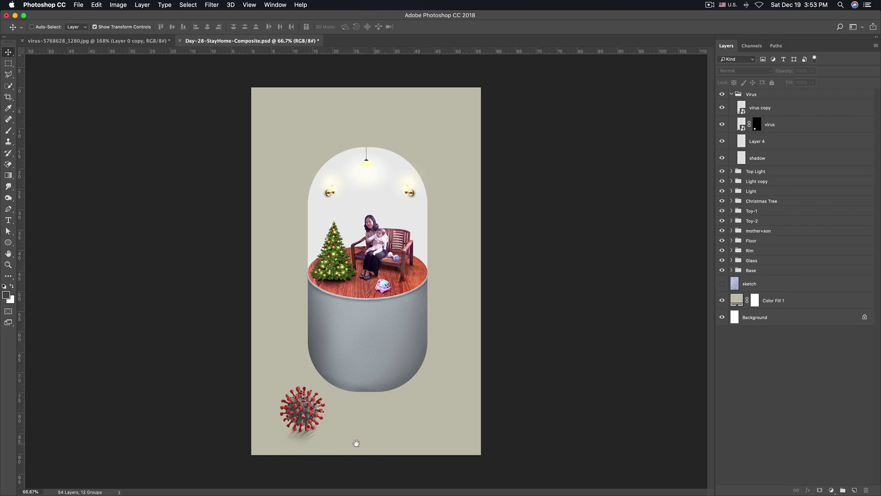
left_click(309, 426, "super")
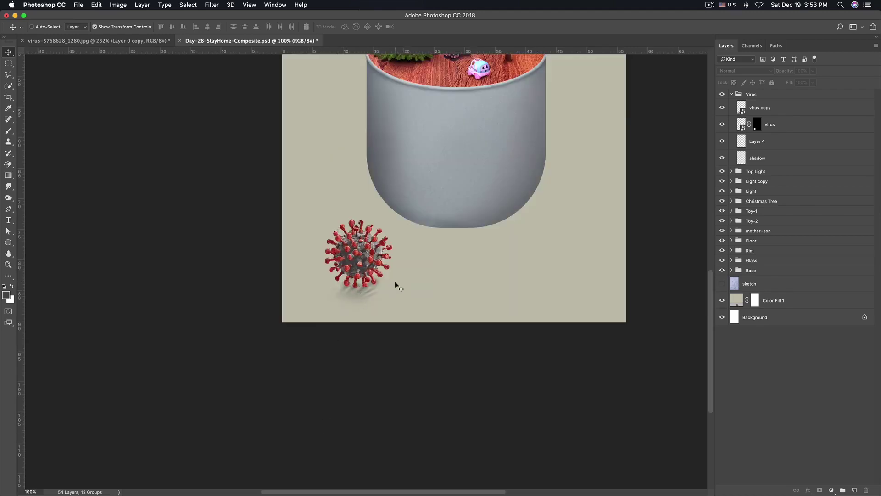
left_click(757, 143)
left_click_drag(758, 143, 759, 163)
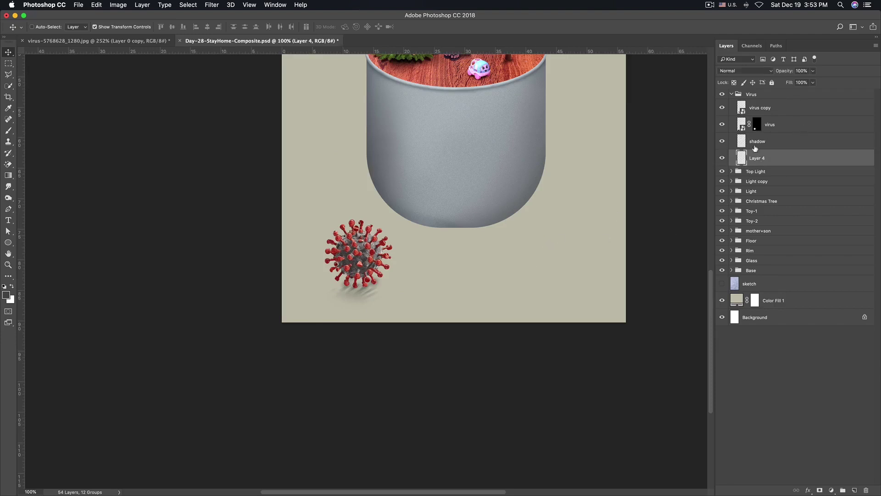
left_click(754, 143)
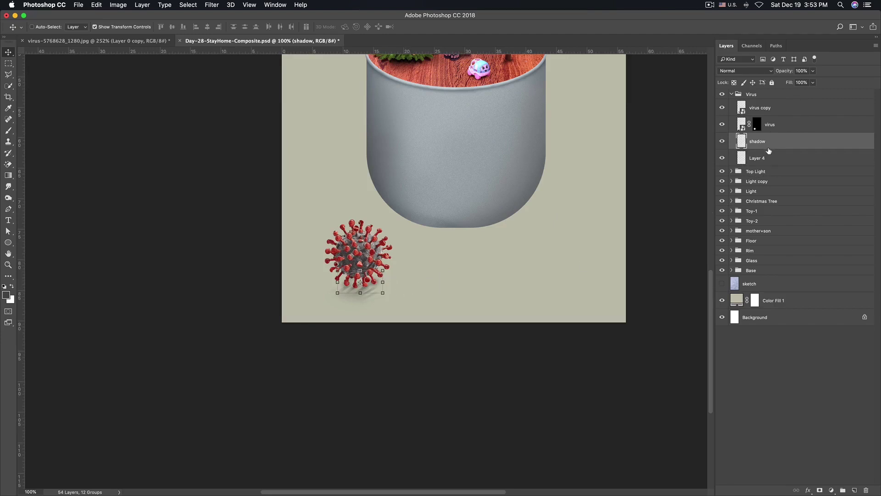
Darken the shadow just under the virus with a 100 px brush
key("b")
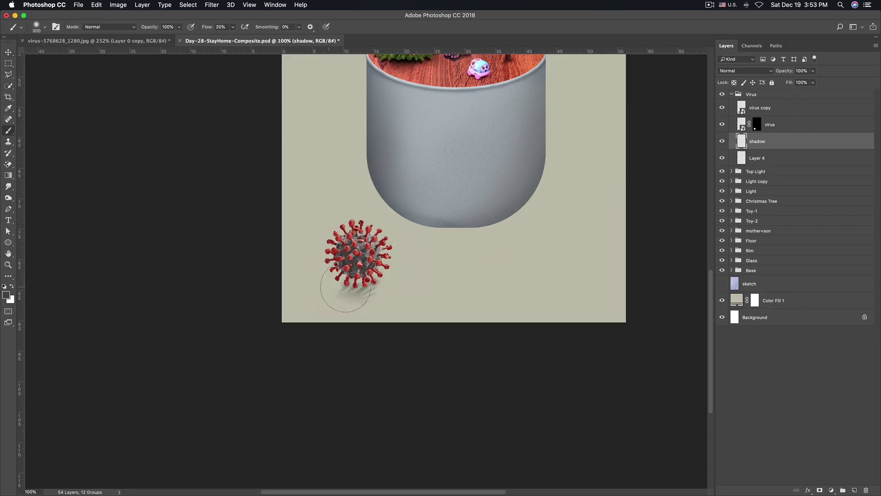
key("bracketleft")
key("bracketleft")
key("bracketleft")
left_click(356, 282)
left_click_drag(350, 284, 362, 281)
Squash the shadow to about half its height and nudge it slightly right
key("ctrl+t")
mouse_move(383, 282)
left_mouse_down()
mouse_move(356, 268)
mouse_move(383, 281)
left_mouse_up()
left_click_drag(383, 281, 383, 281)
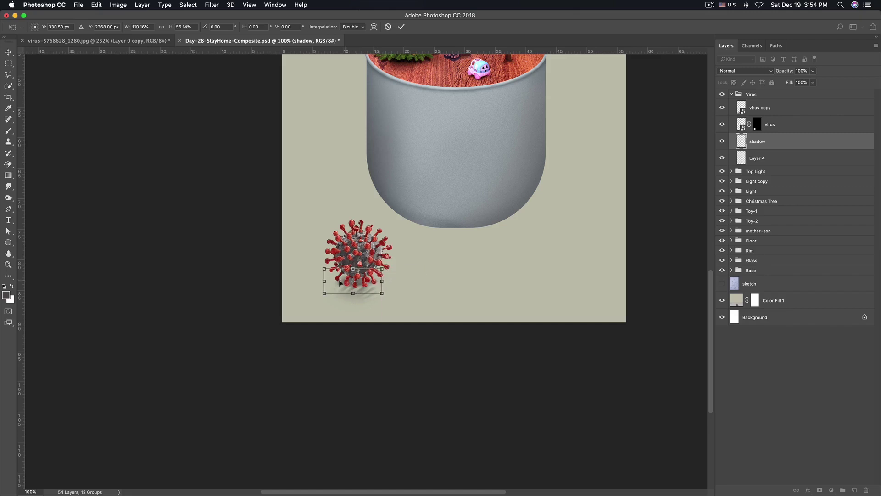
left_click_drag(324, 281, 330, 282)
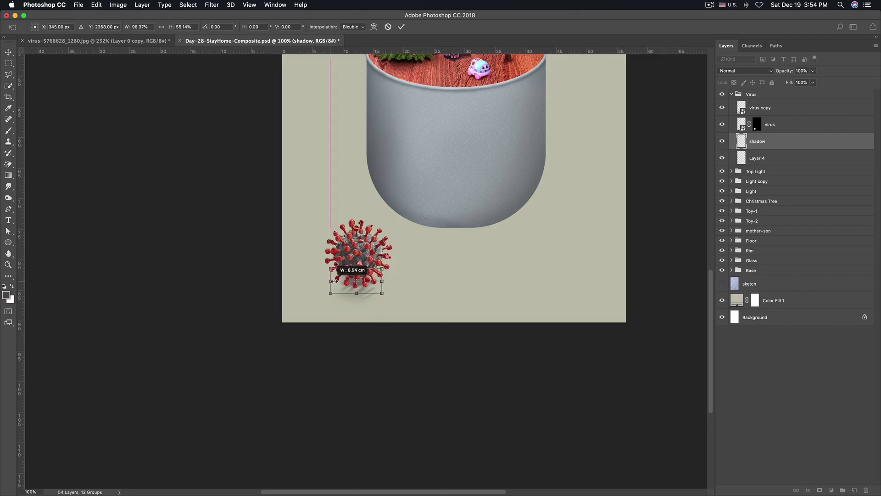
left_click_drag(357, 292, 366, 285)
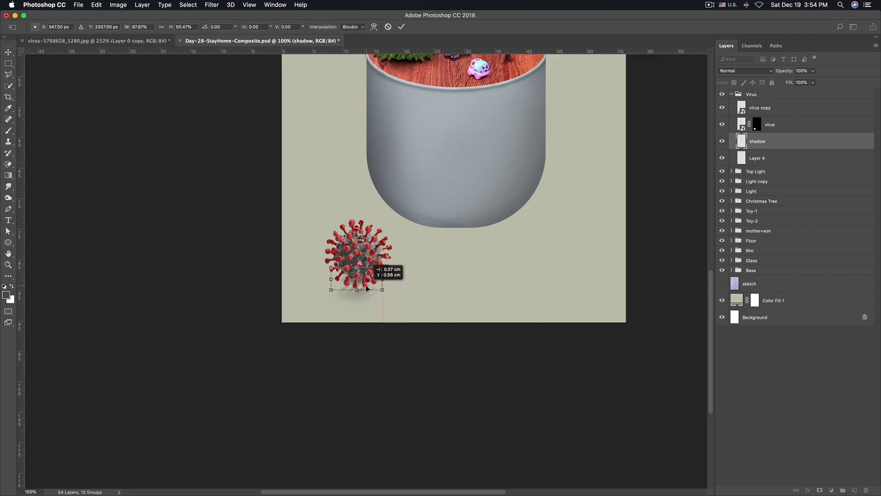
key("Return")
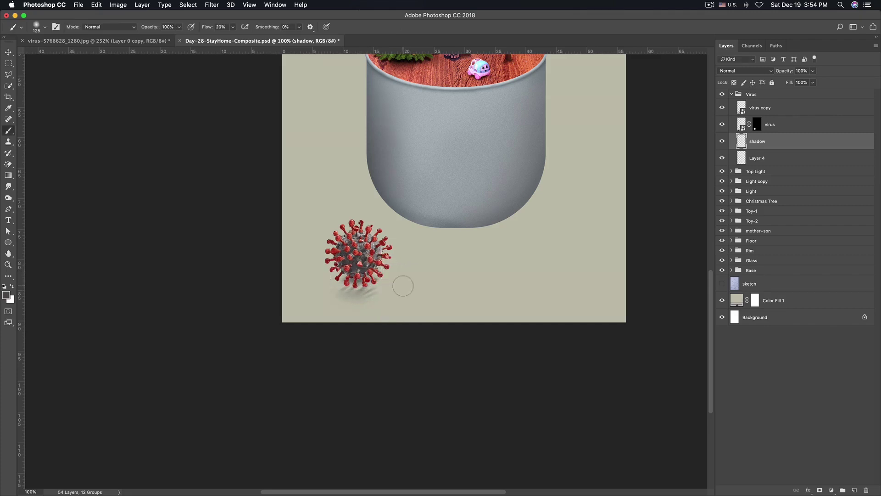
key("super+minus")
key("v")
left_click_drag(337, 423, 341, 426)
key("Right")
key("Right")
key("Right")
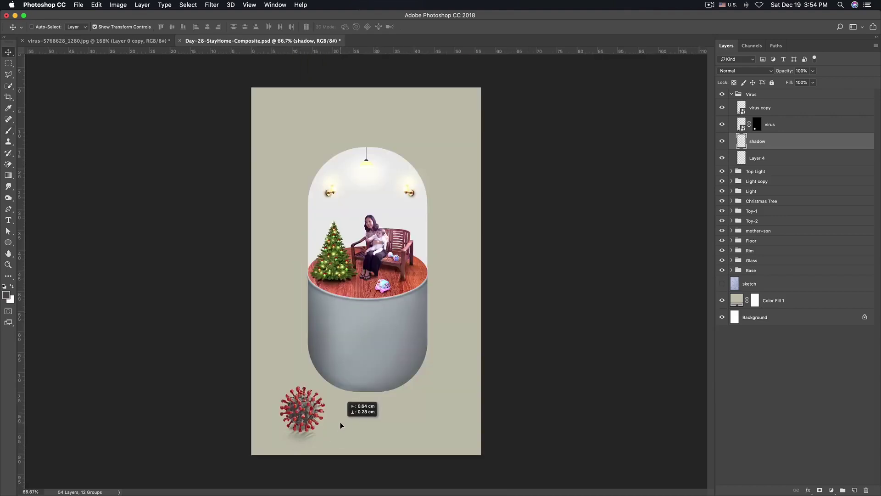
Nudge the shadow down and set its layer blending to Multiply
left_click_drag(341, 422, 346, 423)
key("Down")
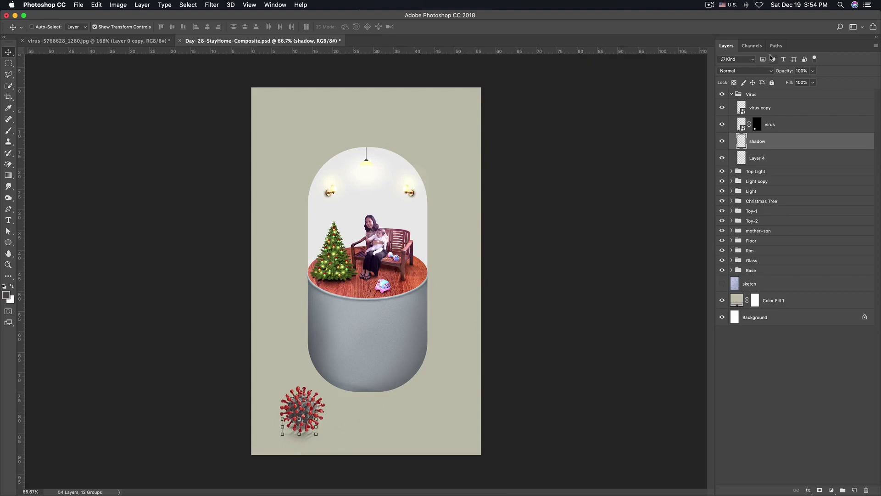
left_click(756, 70)
left_click(729, 95)
key("ctrl+minus")
key("ctrl+minus")
left_click(509, 344)
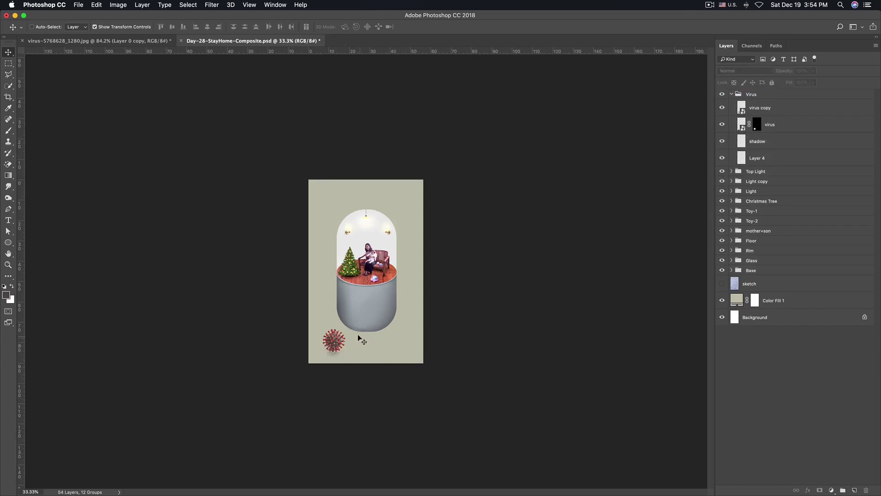
Reselect the shadow layer and narrow it to about 75% width
key("ctrl+plus")
left_click(317, 389, "ctrl")
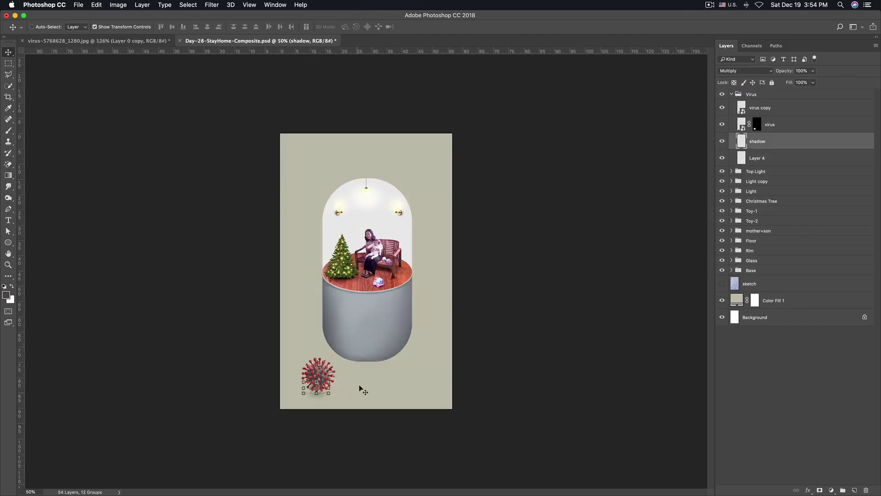
left_click(539, 392, "ctrl")
key("ctrl+plus")
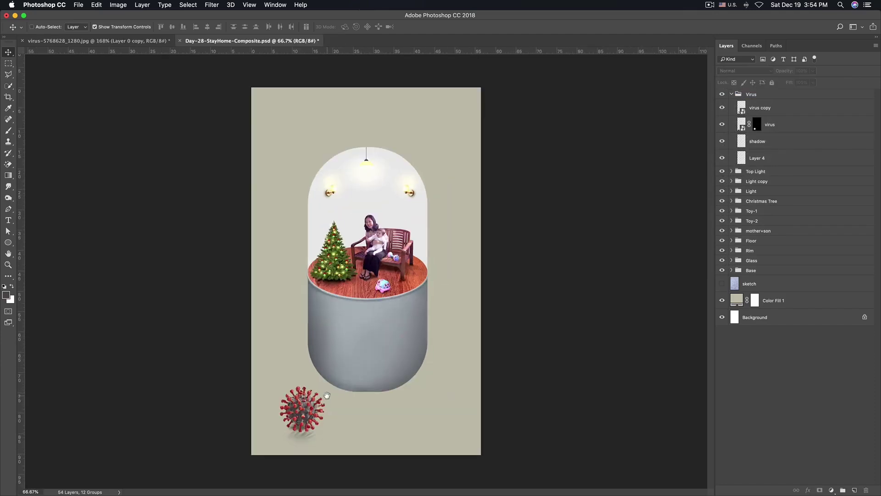
left_click(767, 143)
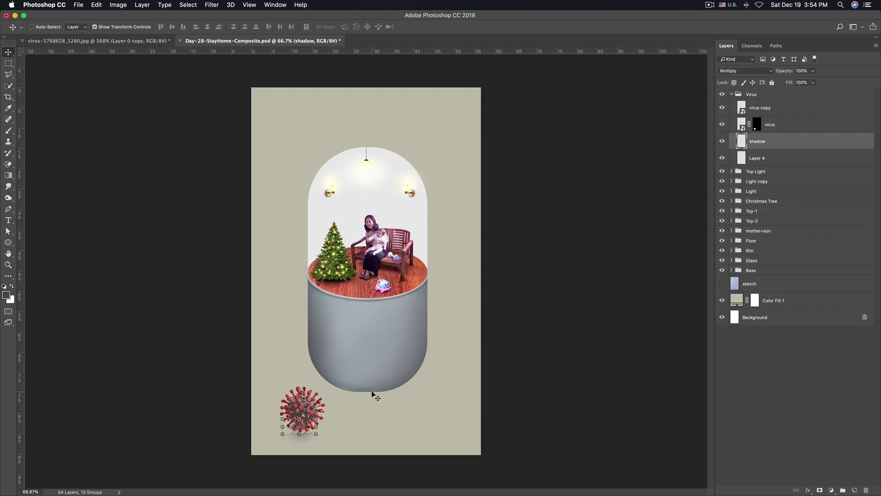
key("ctrl+t")
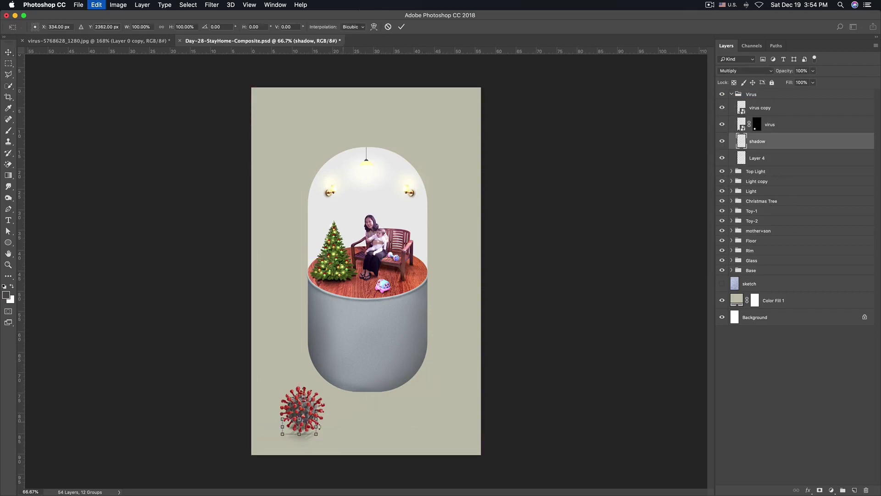
left_click_drag(318, 428, 312, 428)
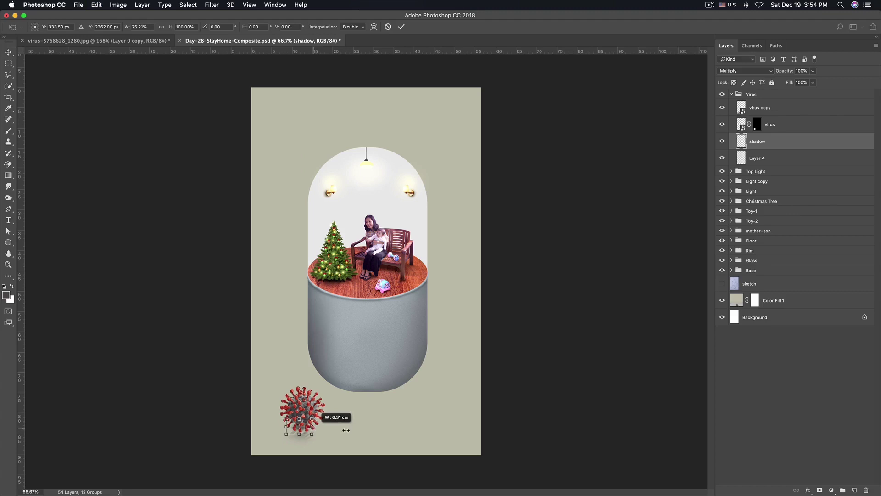
key("Return")
left_click(212, 5)
mouse_move(216, 107)
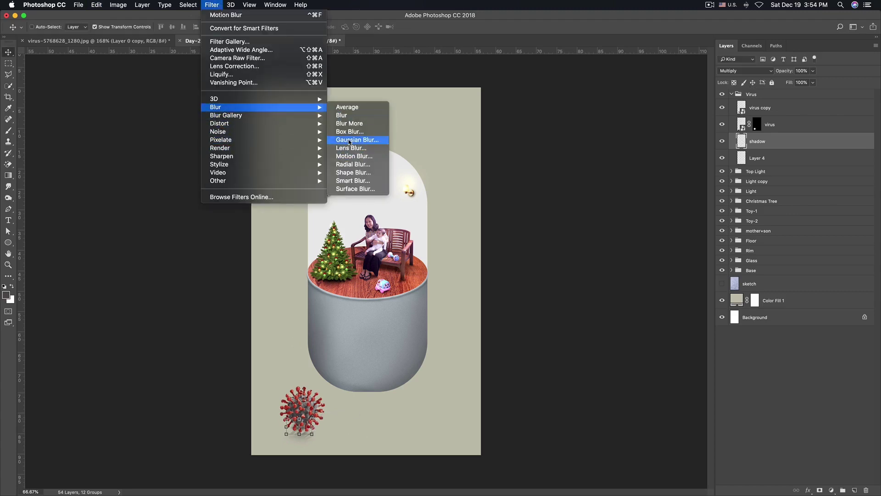
Apply a Gaussian Blur with about 7.8 px radius to the shadow
left_click(351, 140)
mouse_move(477, 431)
left_mouse_down()
mouse_move(486, 433)
mouse_move(475, 431)
left_mouse_up()
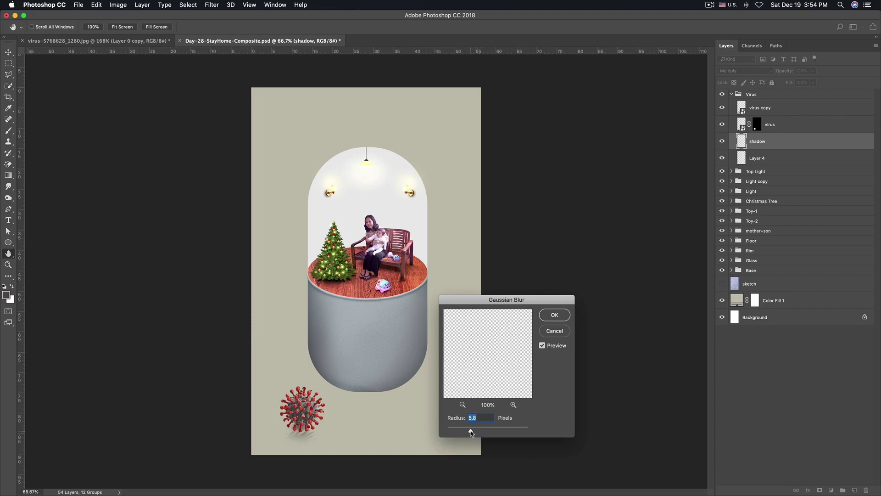
left_click(553, 316)
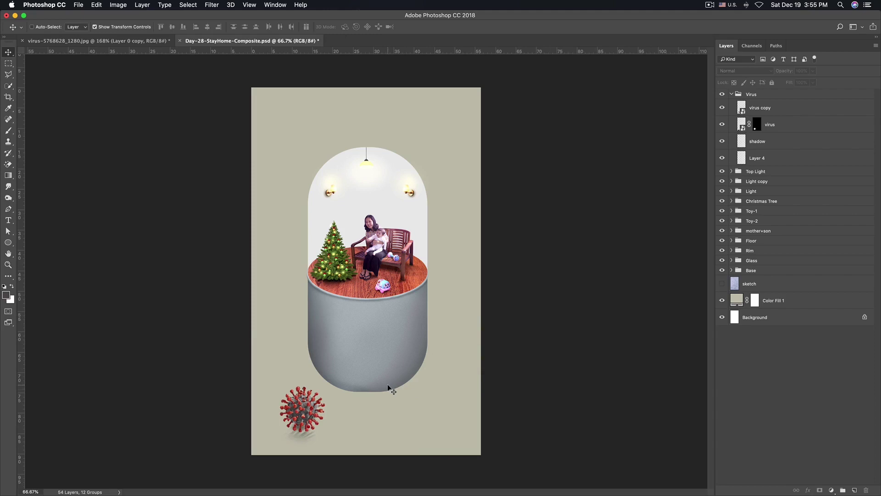
On the virus layer mask, paint with a 150 px brush to extend the shadow left
left_click(757, 126)
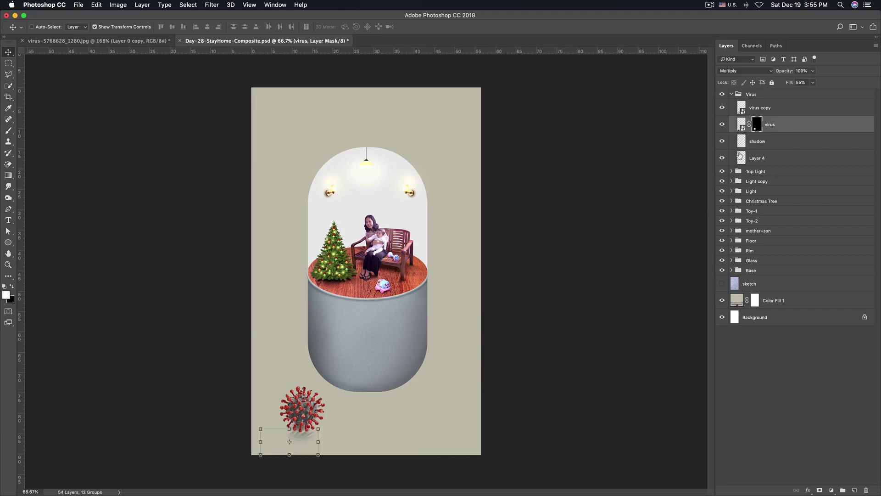
key("b")
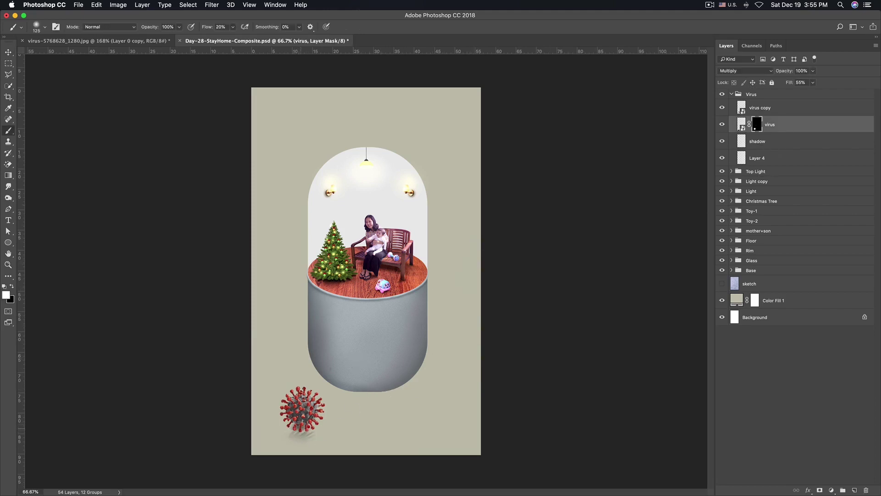
key("x")
key("x")
key("ctrl+minus")
key("ctrl+plus")
key("bracketright")
key("bracketright")
key("bracketright")
key("bracketright")
left_click_drag(294, 438, 277, 434)
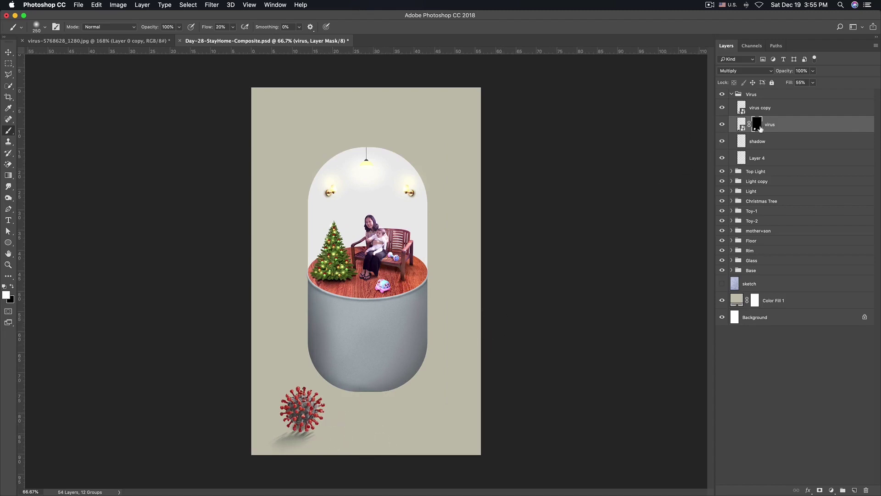
Switch the brush to black at 300 px, review the shadow, and reselect the shadow layer
key("x")
key("bracketleft")
key("bracketleft")
key("bracketleft")
key("bracketright")
key("bracketright")
key("bracketright")
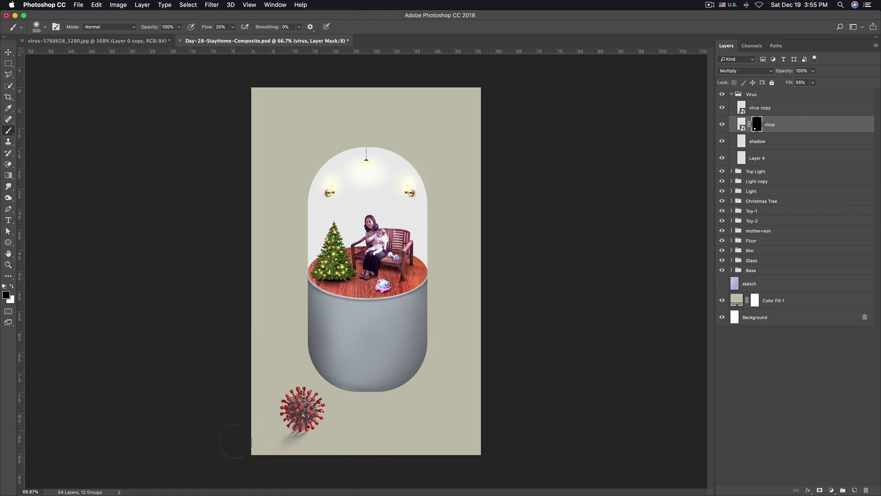
key("ctrl+minus")
key("ctrl+plus")
left_click(768, 144)
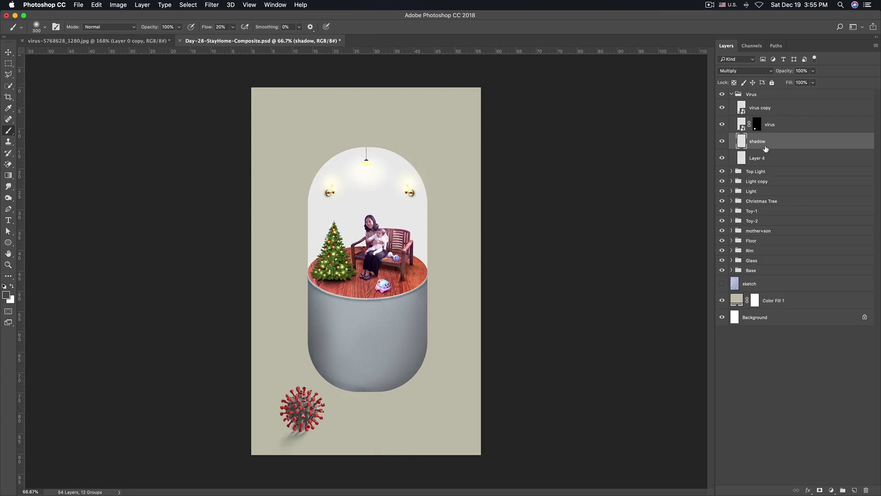
Duplicate the shadow as shadow copy 3 and stretch it to about 210% width beneath the virus
key("v")
left_click(367, 362)
left_click(386, 381, "alt")
key("ctrl+t")
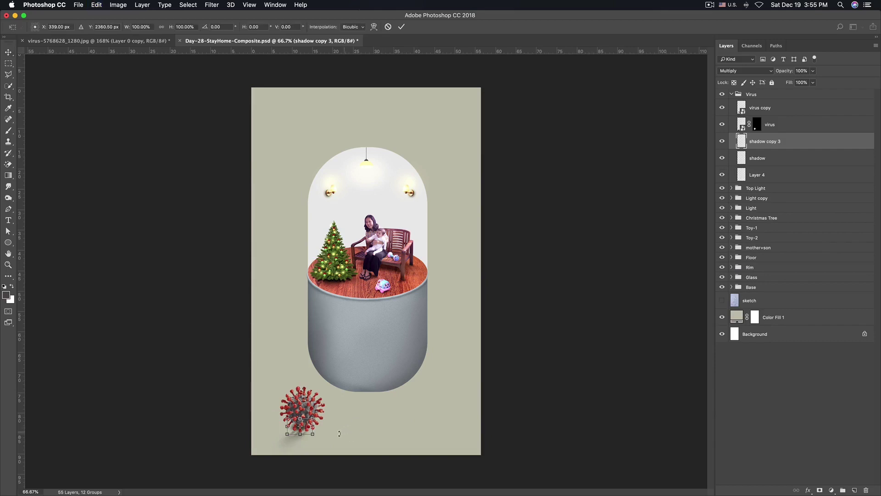
left_click_drag(314, 427, 322, 426)
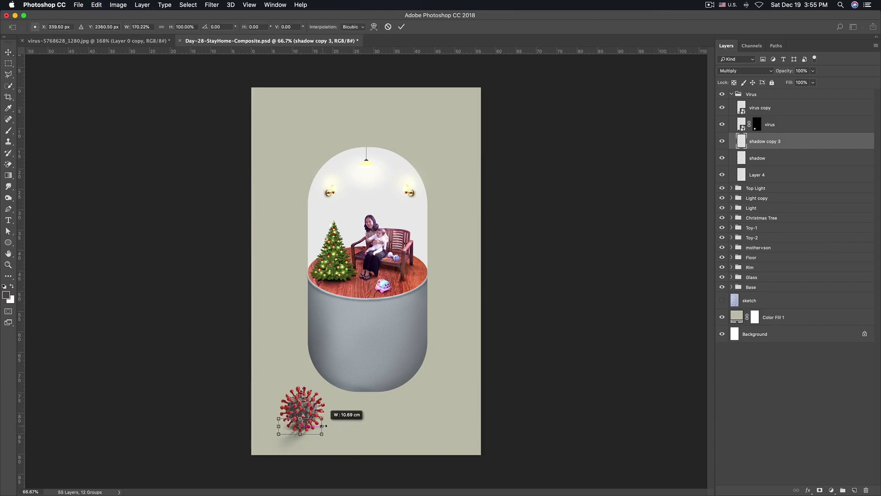
left_click_drag(326, 427, 327, 425)
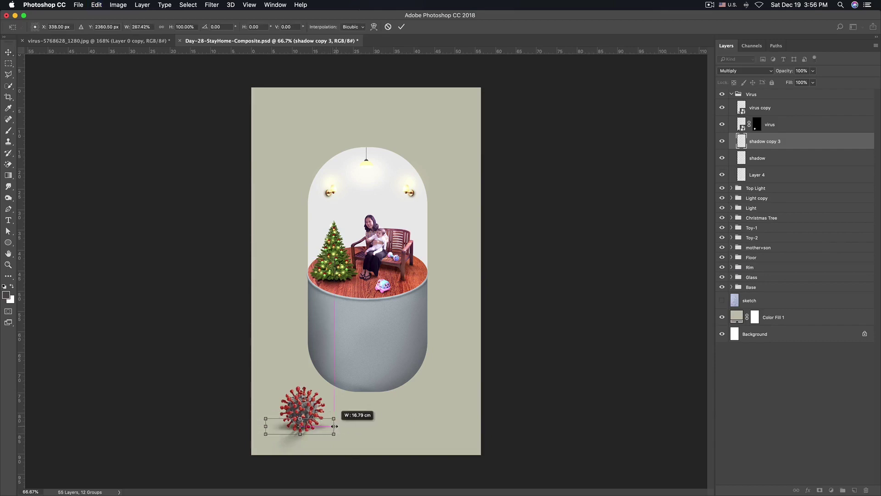
left_click_drag(327, 425, 298, 438)
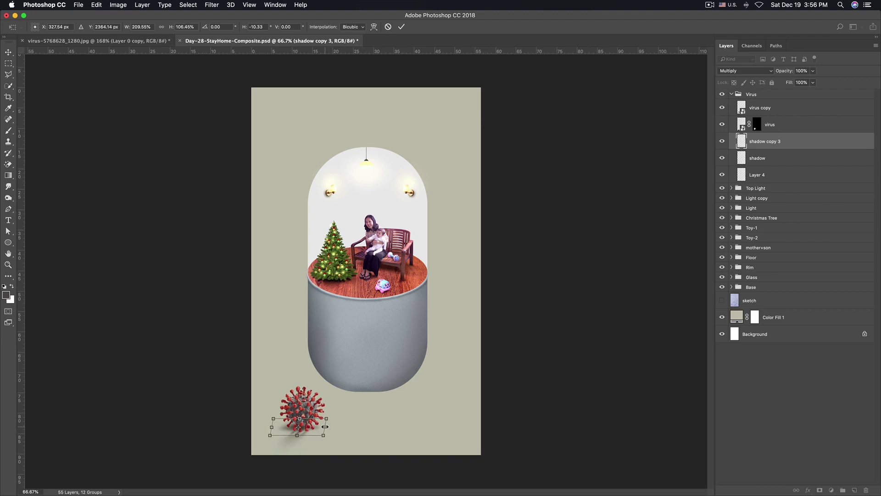
left_click_drag(324, 427, 323, 426)
key("Return")
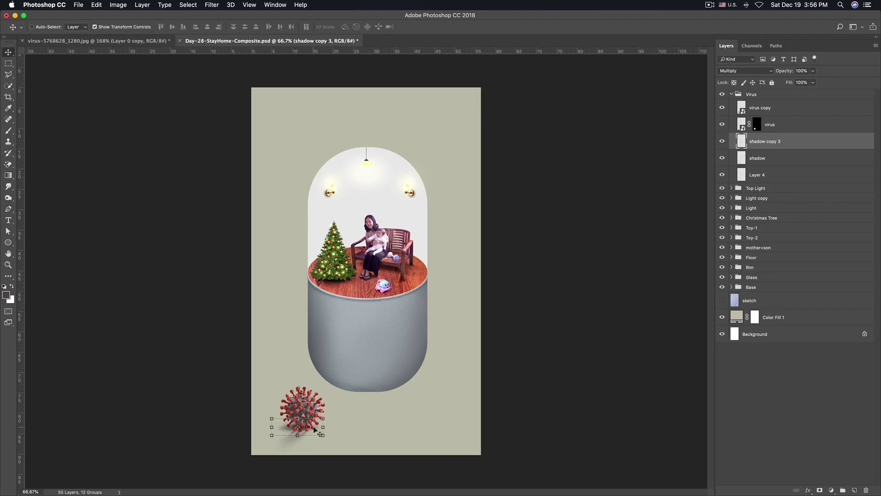
left_click(571, 432)
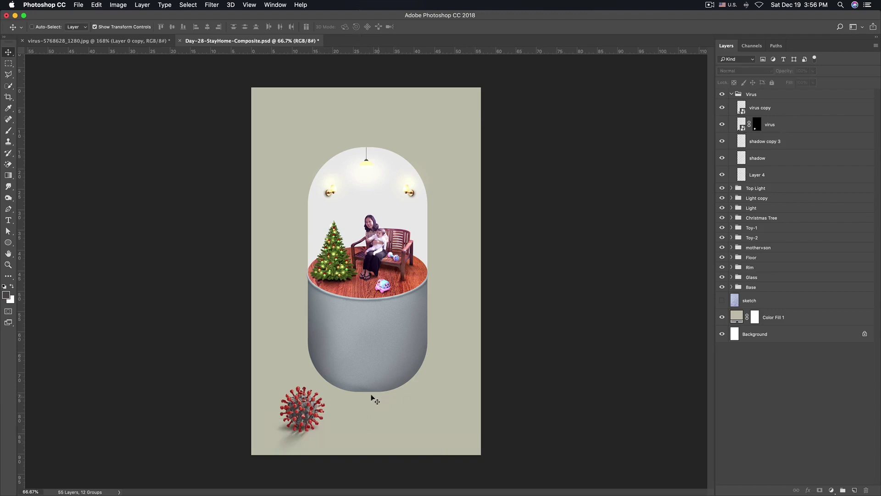
key("ctrl+minus")
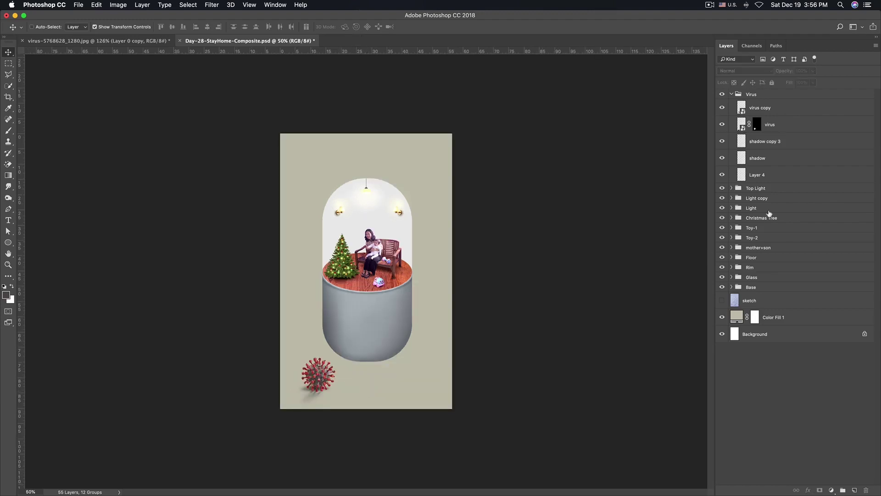
left_click(778, 143)
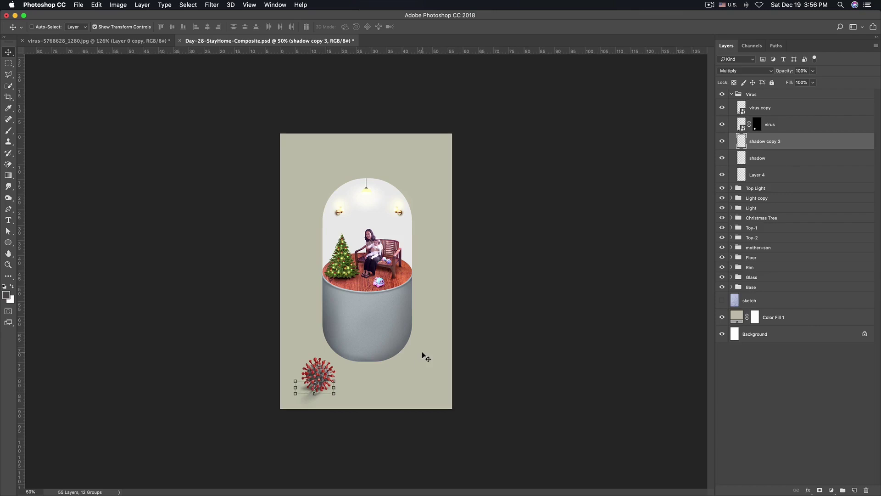
left_click(591, 388, "ctrl")
key("ctrl+plus")
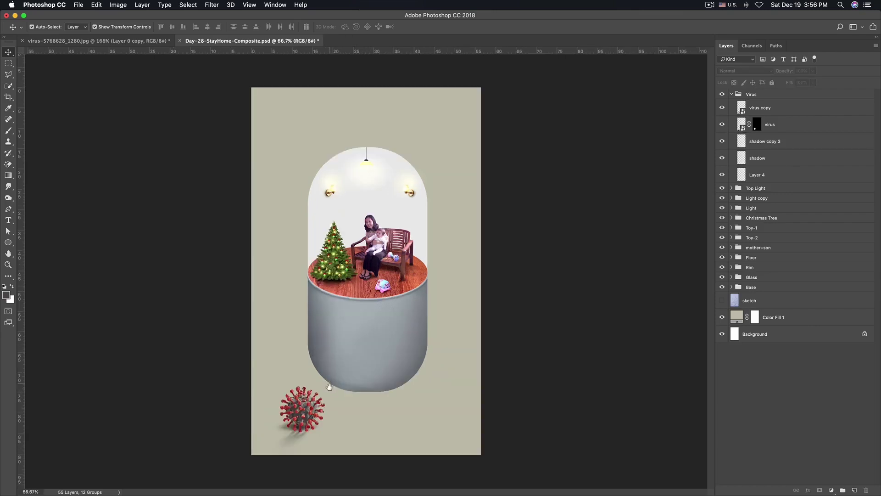
key("ctrl+plus")
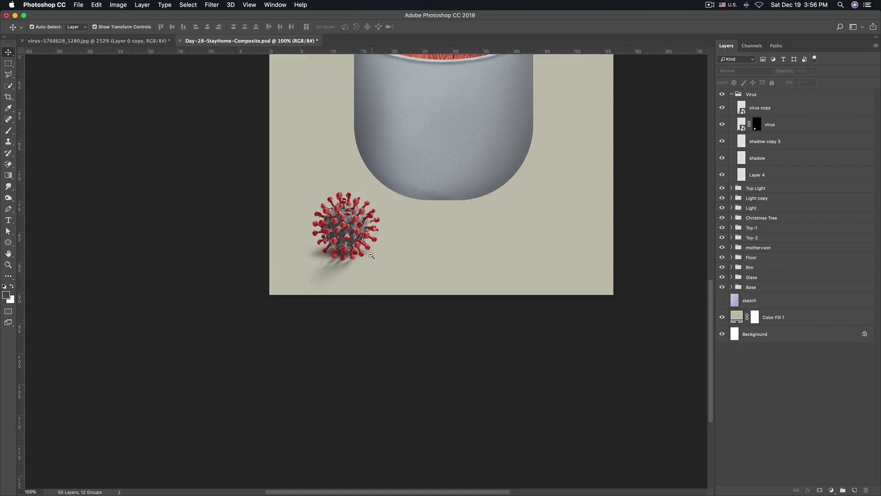
key("ctrl+minus")
key("ctrl+minus")
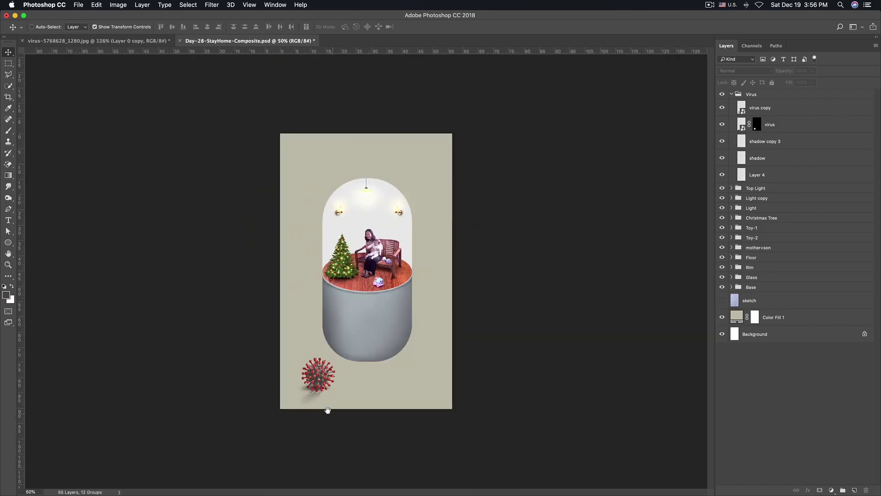
key("ctrl+plus")
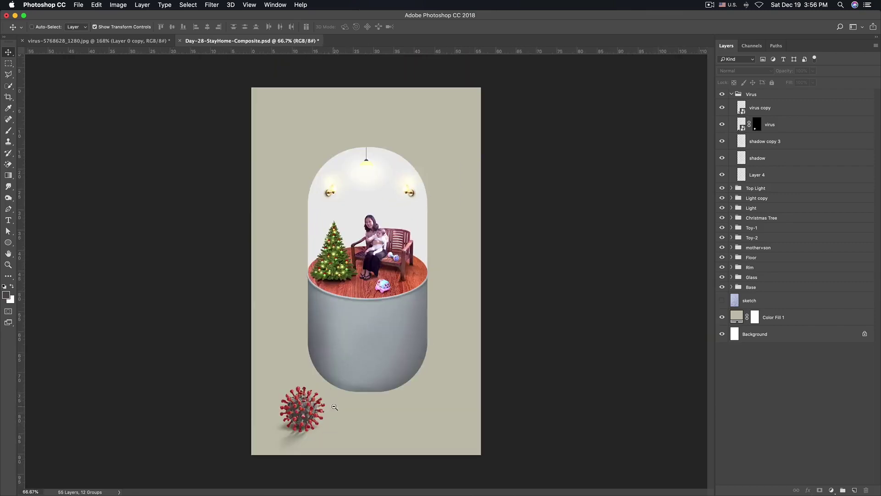
key("ctrl+minus")
key("ctrl+plus")
key("ctrl+plus")
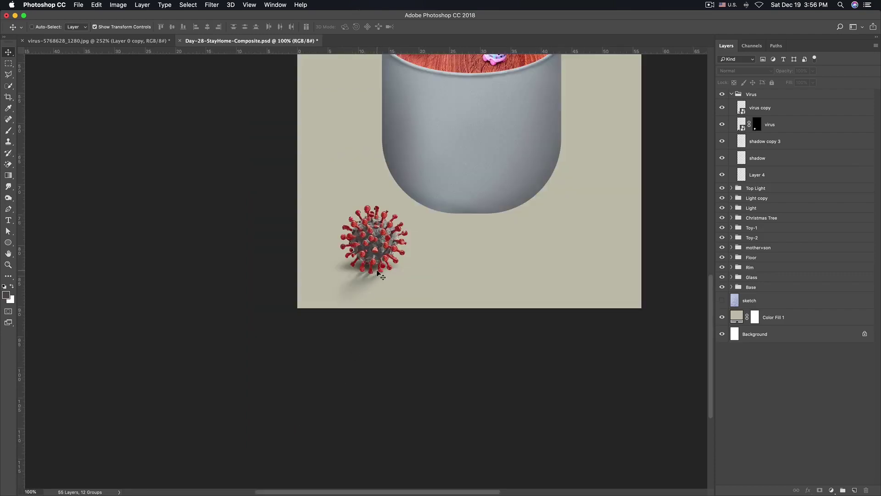
scroll(351, 267, "down", 1)
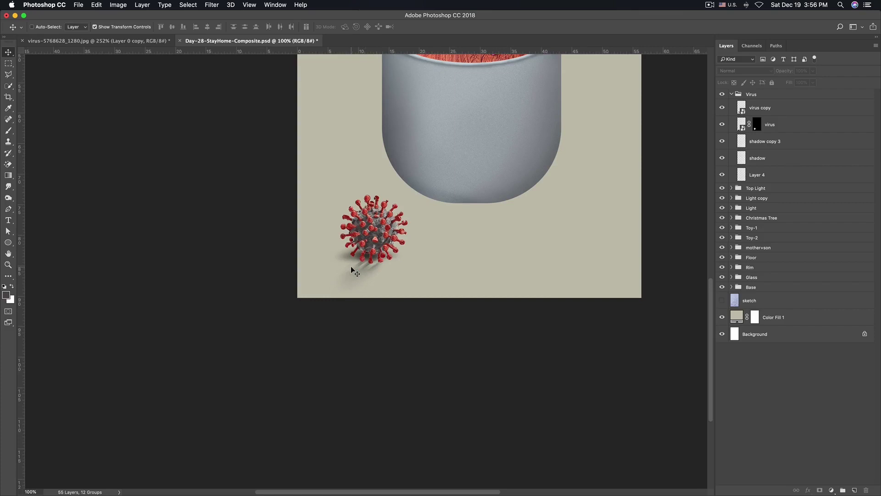
left_click(770, 123)
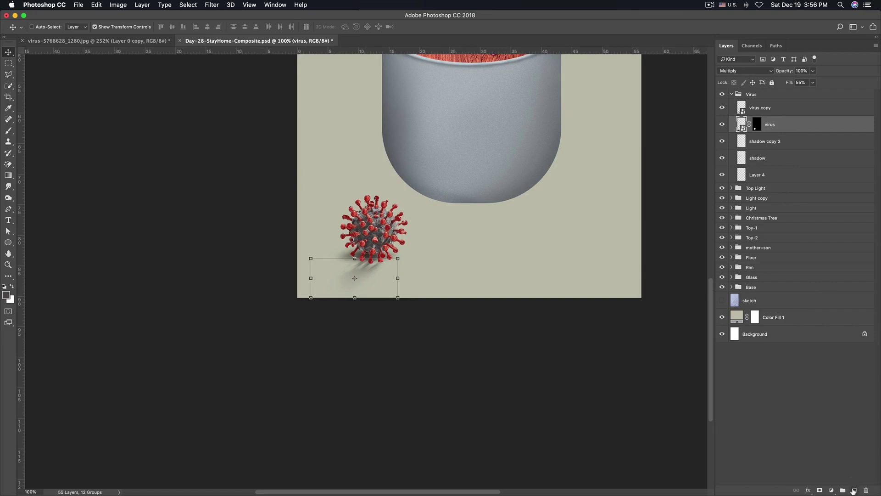
Add a new empty layer and rename the three shadow layers shadow0, shadow1 and shadow2
left_click(853, 490)
double_click(769, 140)
type("sha")
key("Return")
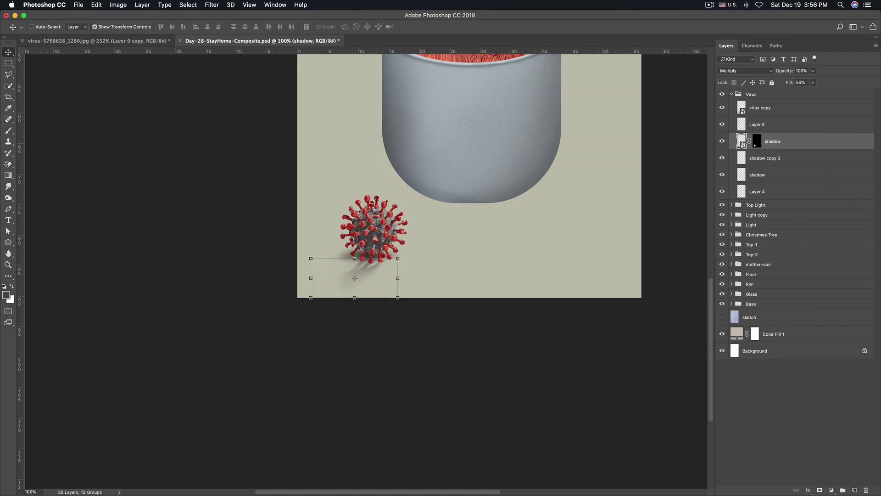
double_click(765, 158)
type("shadow1")
key("Return")
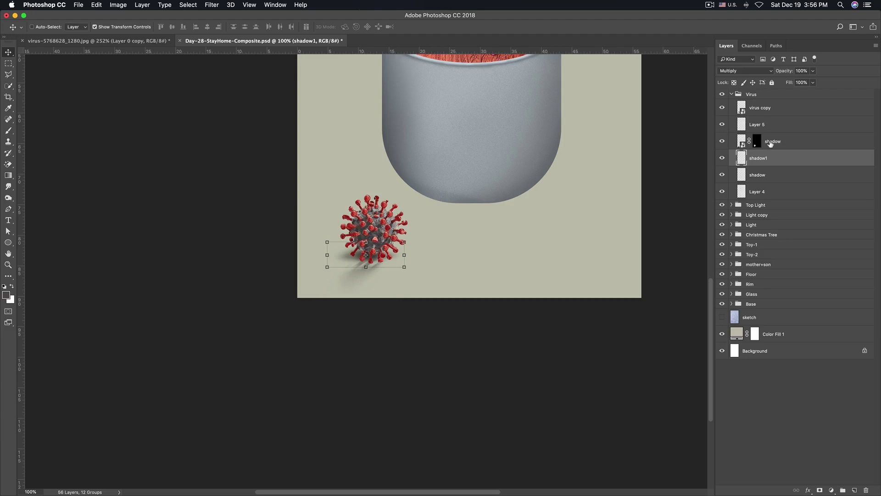
double_click(773, 142)
type("0")
key("Return")
double_click(757, 176)
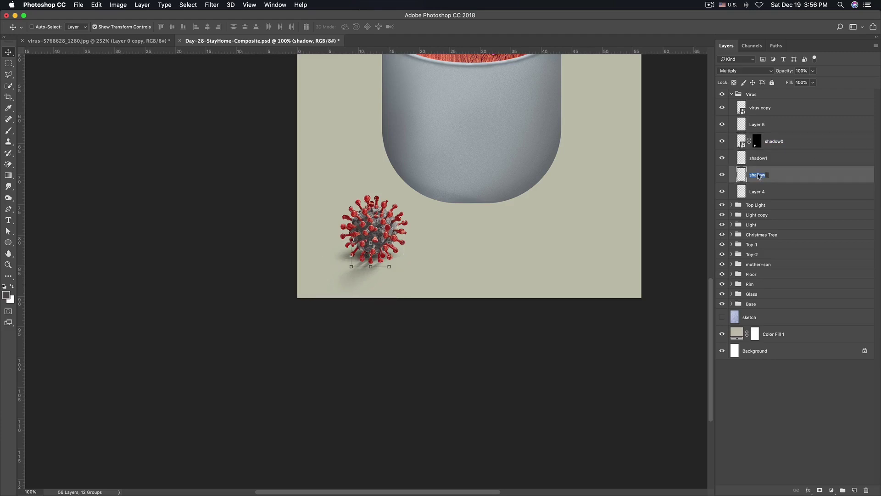
key("Right")
type("2")
key("Return")
Move Layer 4 just below virus copy, delete the unused Layer 5, and rename Layer 4 shadow3
left_click(752, 192)
left_click(722, 191)
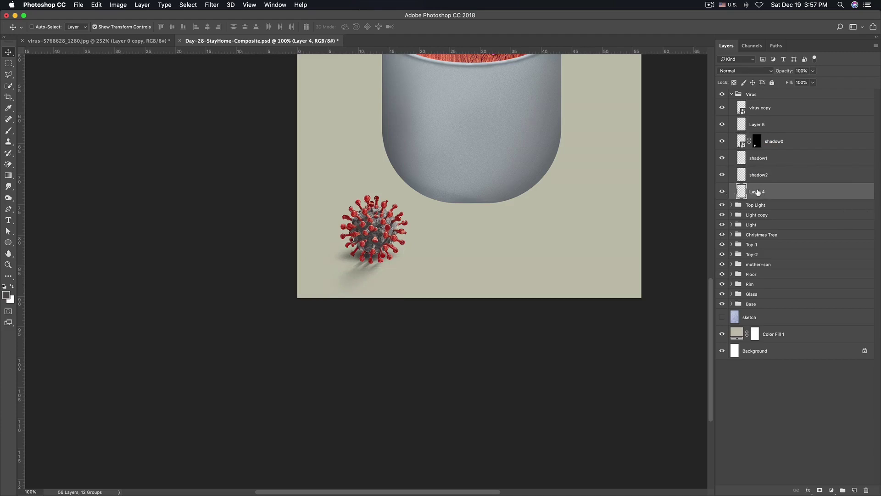
mouse_move(758, 193)
left_mouse_down()
mouse_move(759, 140)
mouse_move(768, 129)
left_mouse_up()
left_click(770, 138)
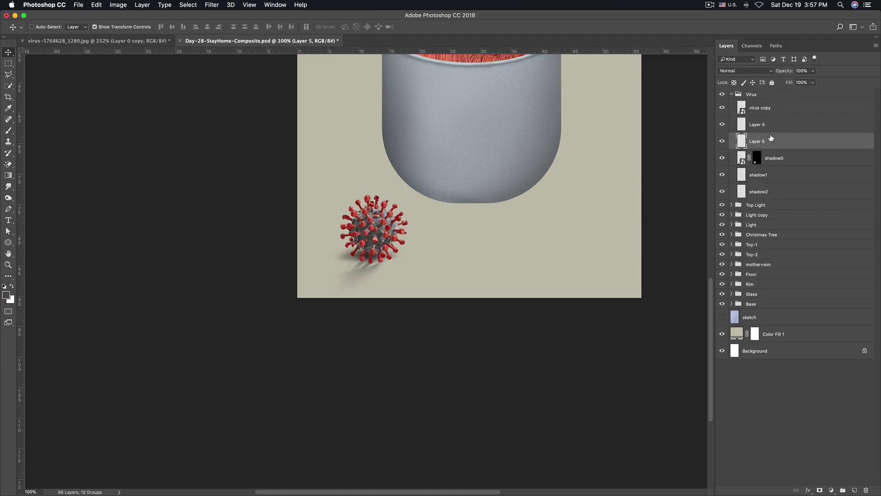
key("Delete")
double_click(762, 125)
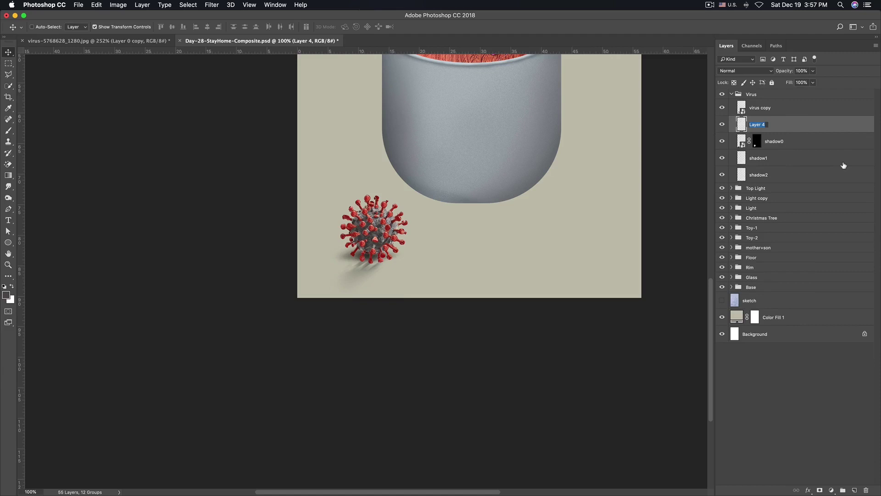
type("shadow")
type("3")
key("Return")
Move shadow3 below shadow2, set its blend mode to Multiply, and reduce the brush to 100
key("b")
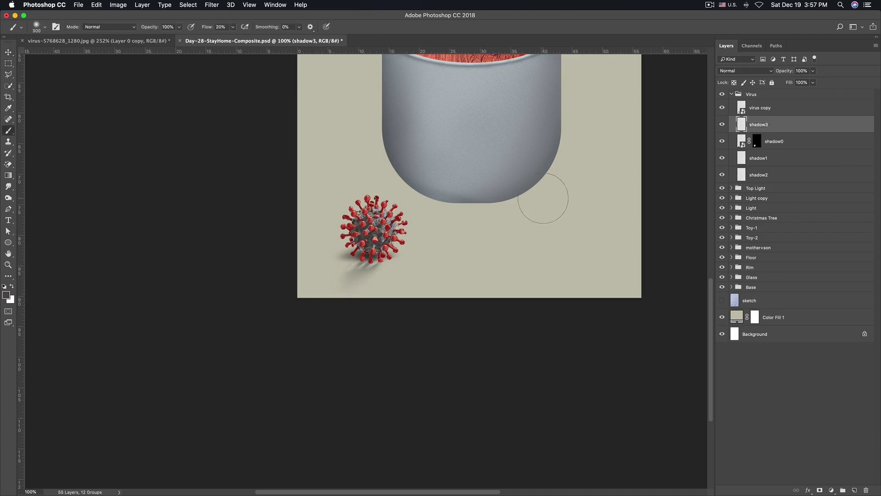
left_click_drag(803, 125, 798, 176)
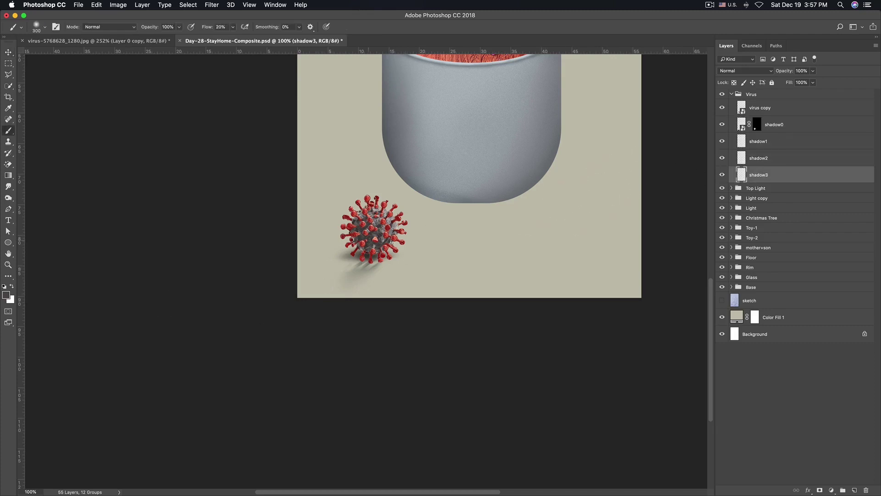
key("bracketleft")
key("bracketleft")
key("bracketleft")
left_click(745, 73)
left_click(734, 95)
left_click(212, 4)
mouse_move(216, 107)
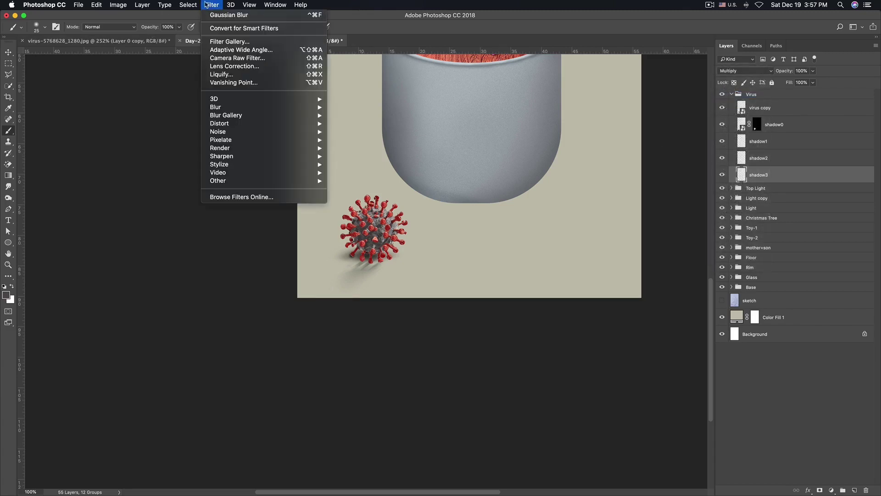
Apply a 32° Motion Blur with a 119-pixel distance to shadow3, then zoom out
left_click(352, 156)
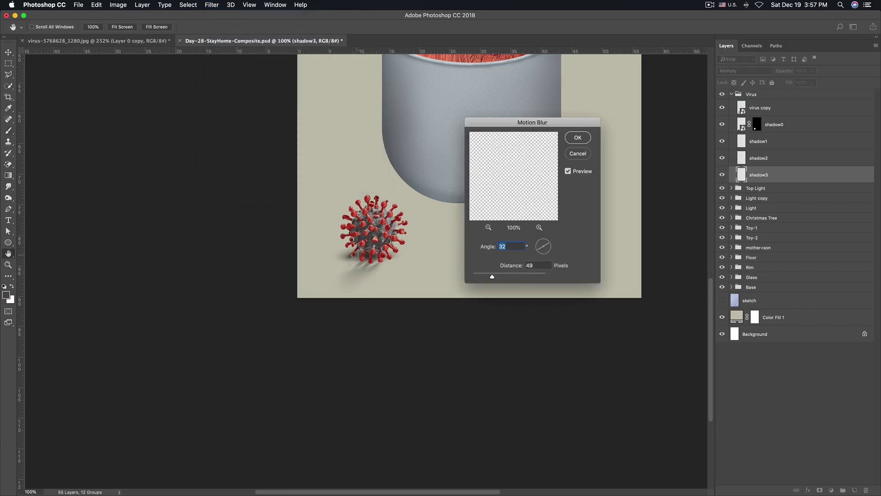
mouse_move(491, 278)
left_mouse_down()
mouse_move(515, 279)
mouse_move(499, 277)
left_mouse_up()
left_click(577, 138)
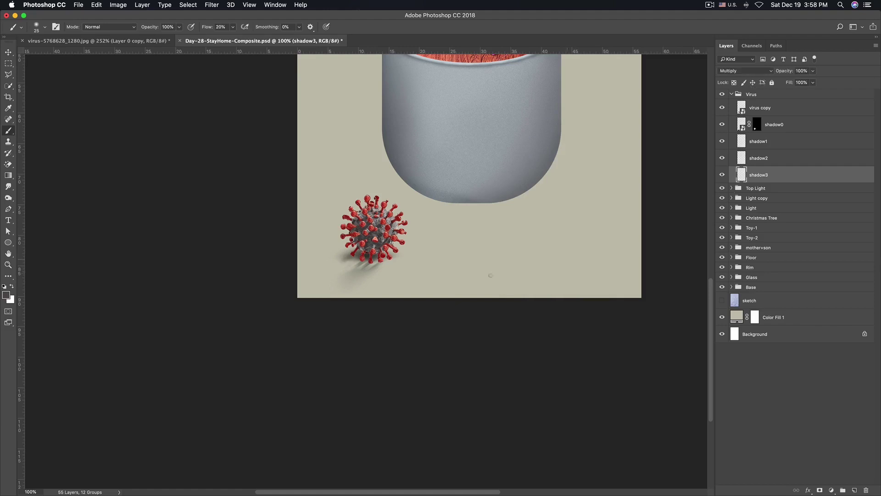
key("super+minus")
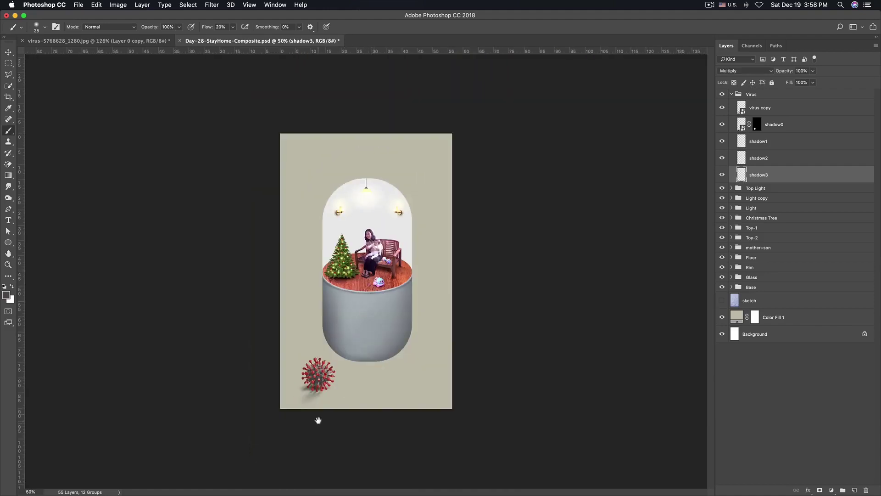
Add a blank layer above shadow0 and set the foreground colour to dark grey #3b3837
left_click(325, 387)
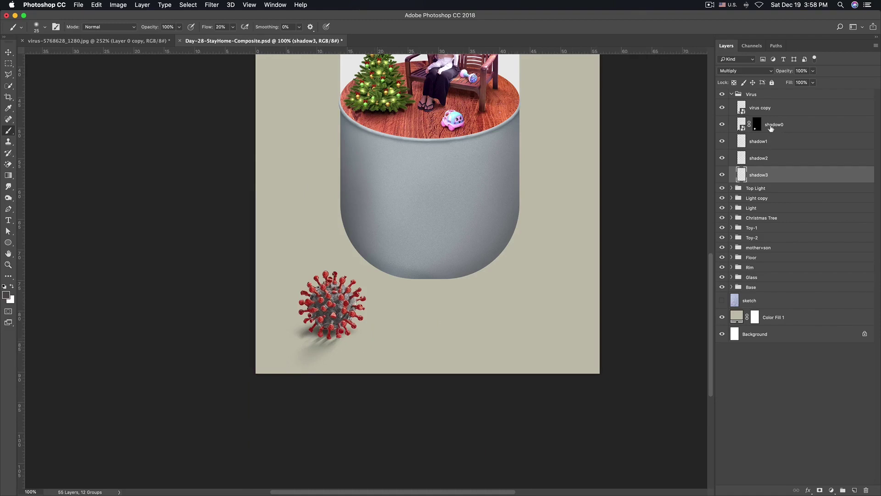
left_click(775, 123)
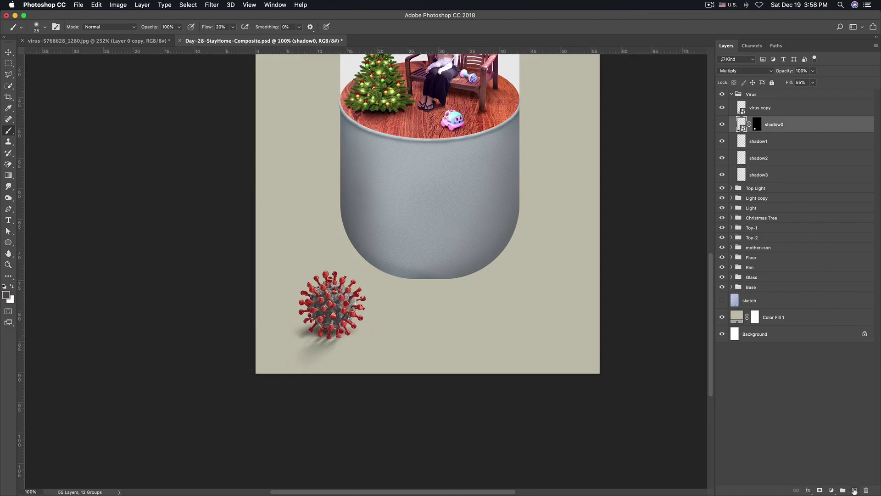
left_click(853, 490)
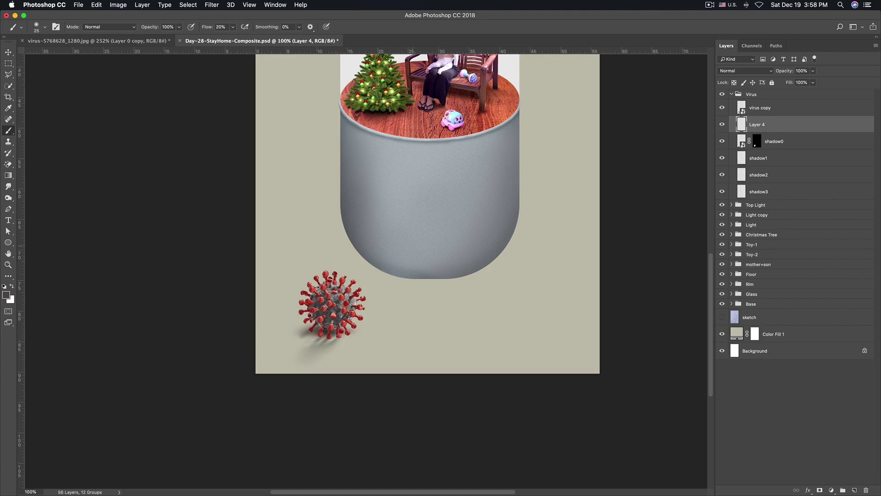
left_click(7, 295)
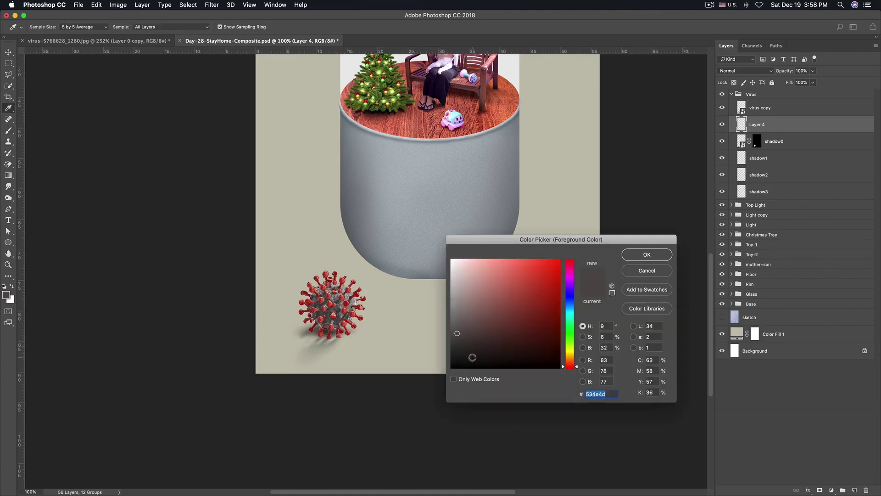
left_click(460, 349)
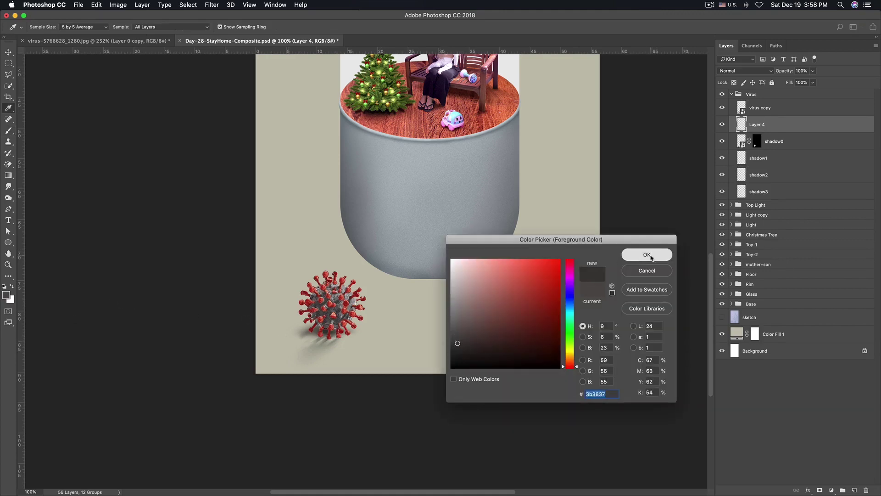
left_click(647, 254)
scroll(339, 315, "up", 1)
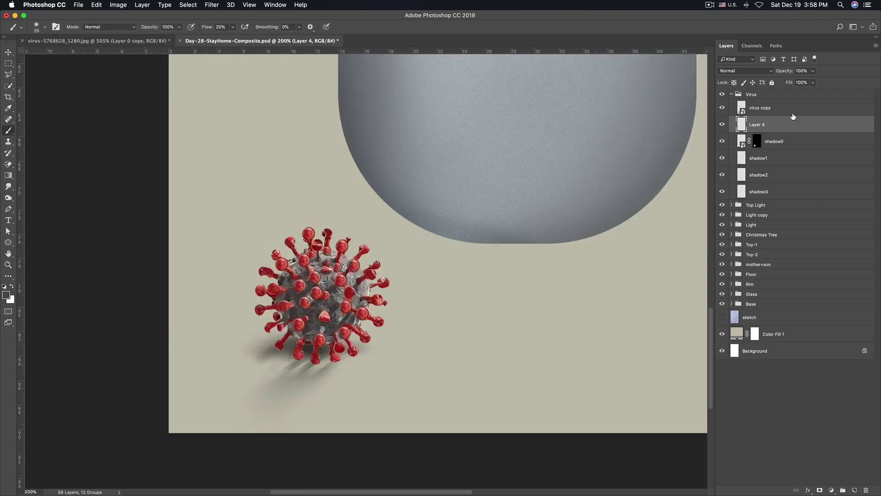
Set Layer 4 to Multiply, rename it shadow4, and shrink the brush slightly
left_click(744, 71)
left_click(732, 94)
double_click(756, 125)
type("shadow")
type("4")
key("Return")
key("bracketleft")
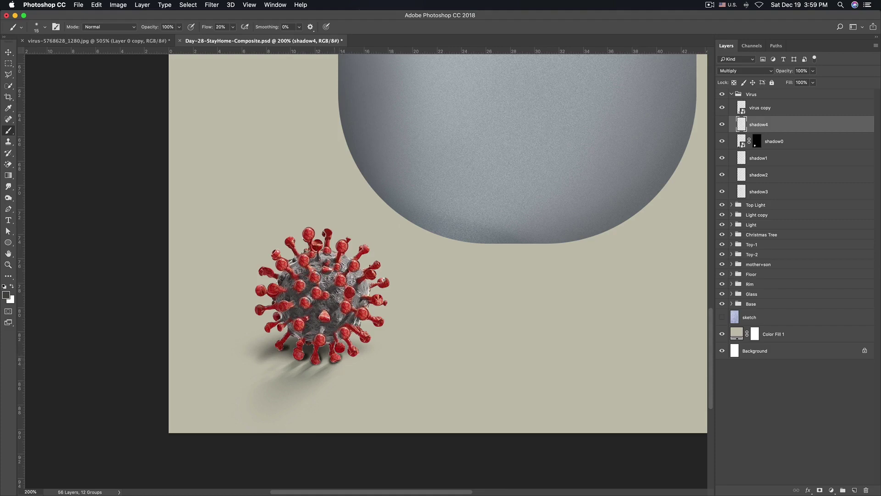
Zoom in on the virus shadow and put the shadow4 layer into Warp mode
left_click(326, 362, "alt")
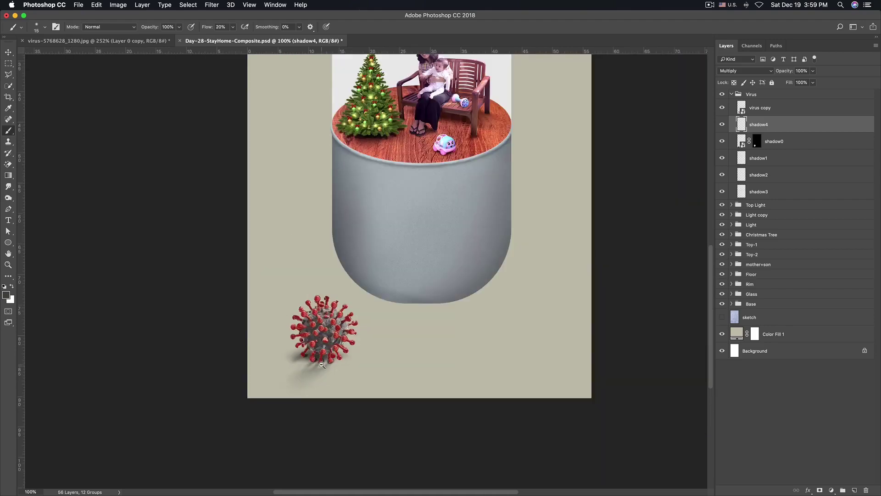
left_click(342, 369)
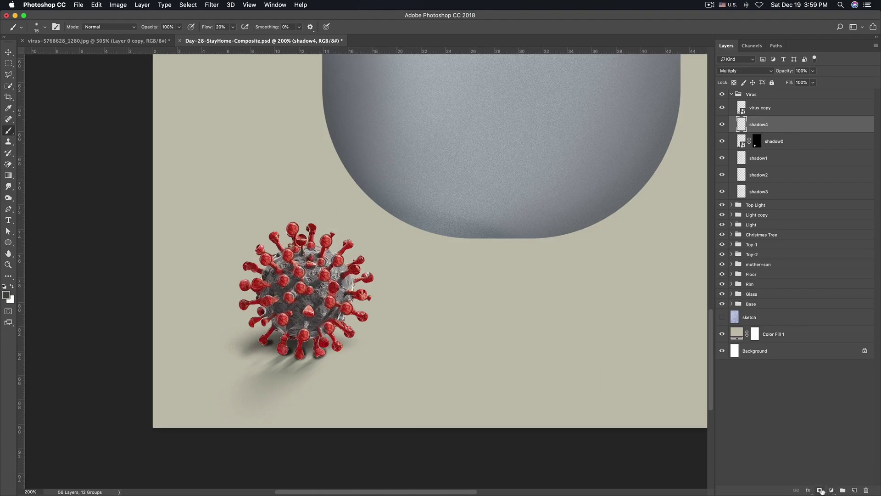
left_click(320, 358)
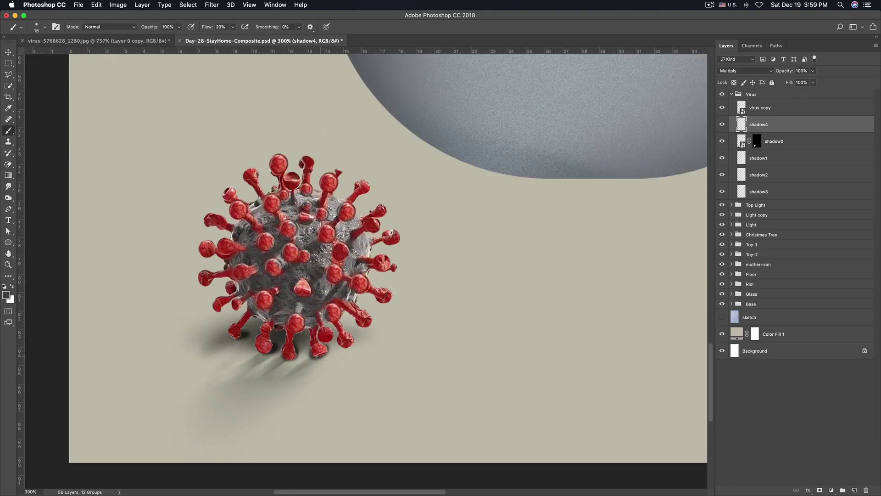
key("ctrl+t")
right_click(310, 349)
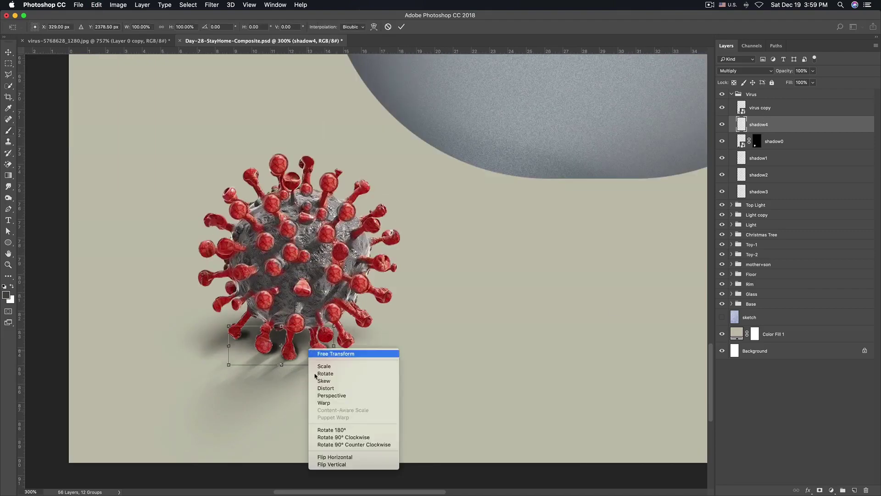
left_click(327, 403)
Bend the shadow4 warp corner left and down under the lower spikes, and commit it
left_click_drag(316, 360, 317, 359)
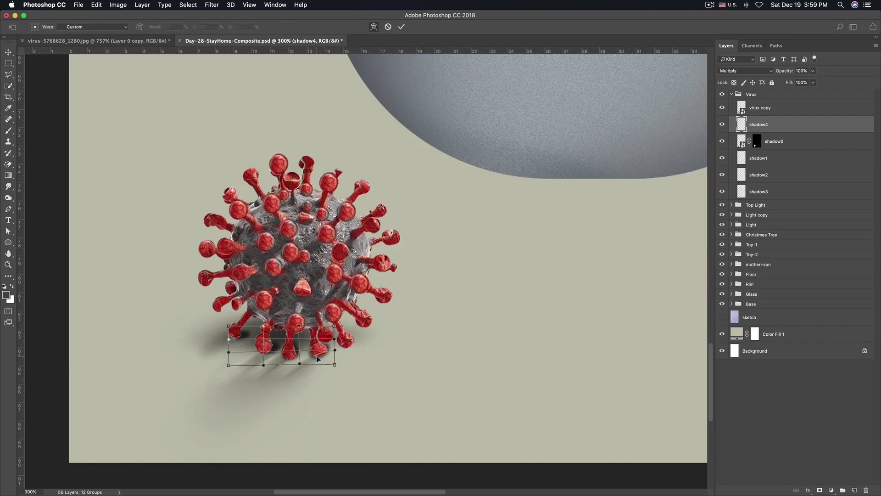
left_click_drag(335, 331, 340, 325)
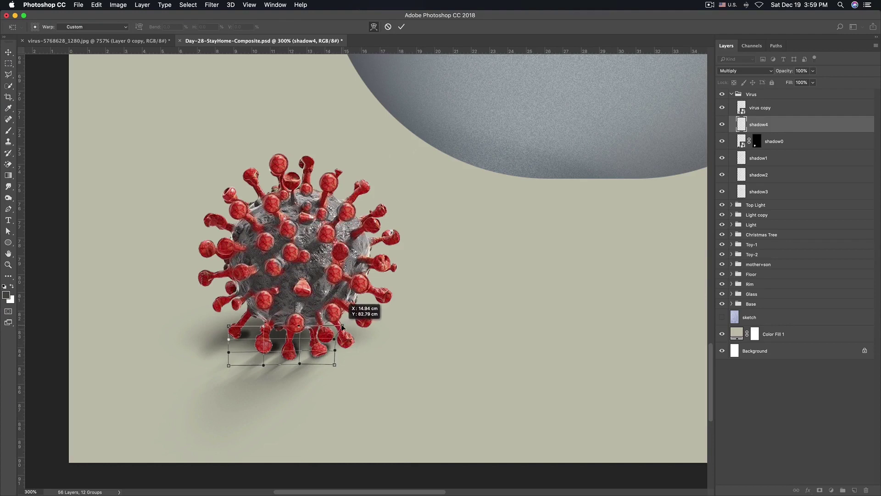
mouse_move(340, 325)
left_mouse_down()
mouse_move(316, 330)
mouse_move(315, 348)
left_mouse_up()
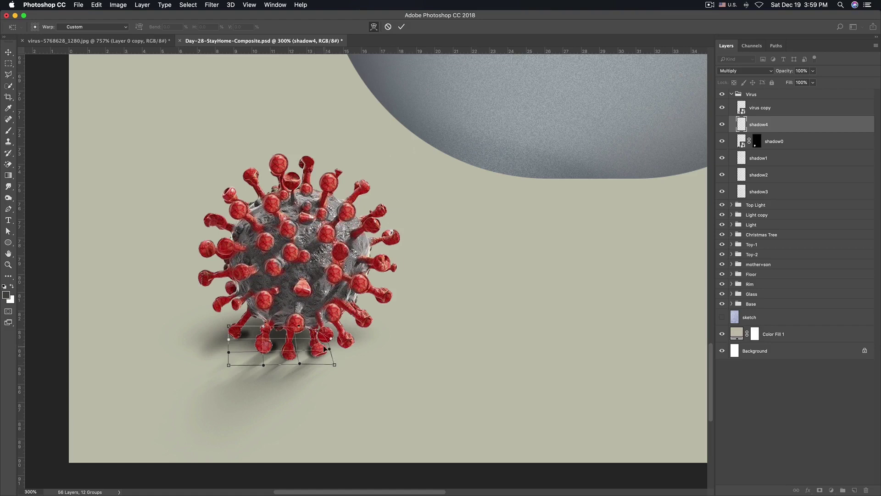
key("Return")
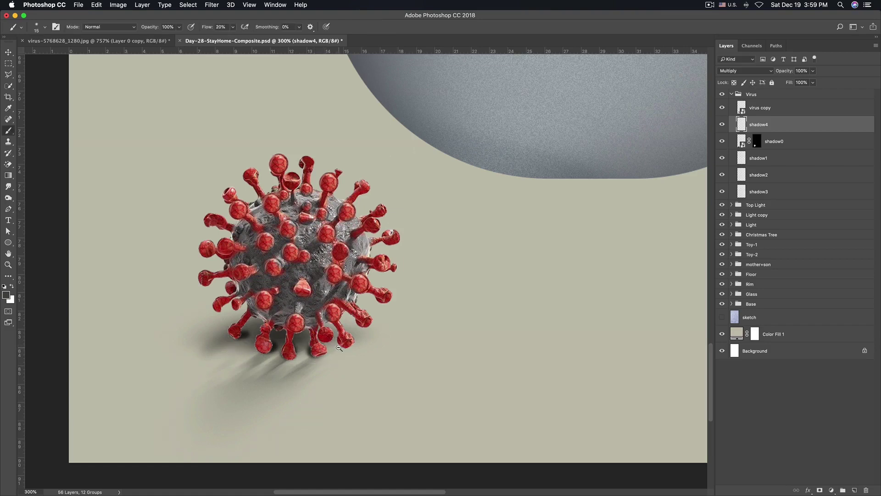
key("super+0")
key("super+plus")
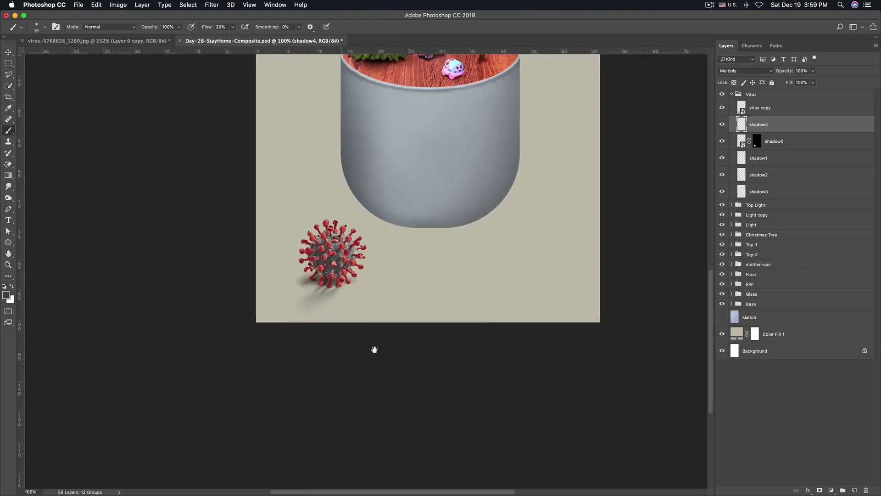
mouse_move(371, 354)
left_mouse_down()
mouse_move(424, 265)
mouse_move(422, 281)
left_mouse_up()
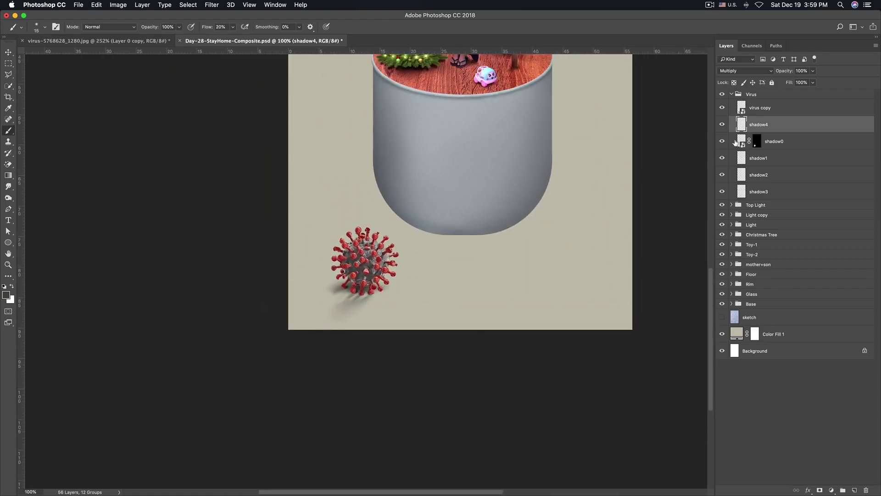
Apply a Motion Blur at 32° angle and 28 pixels distance to shadow4
left_click(210, 5)
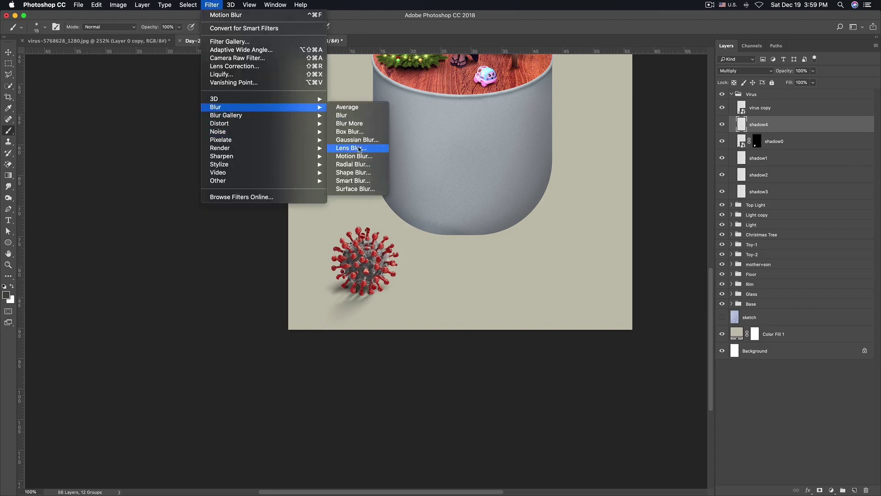
left_click(357, 156)
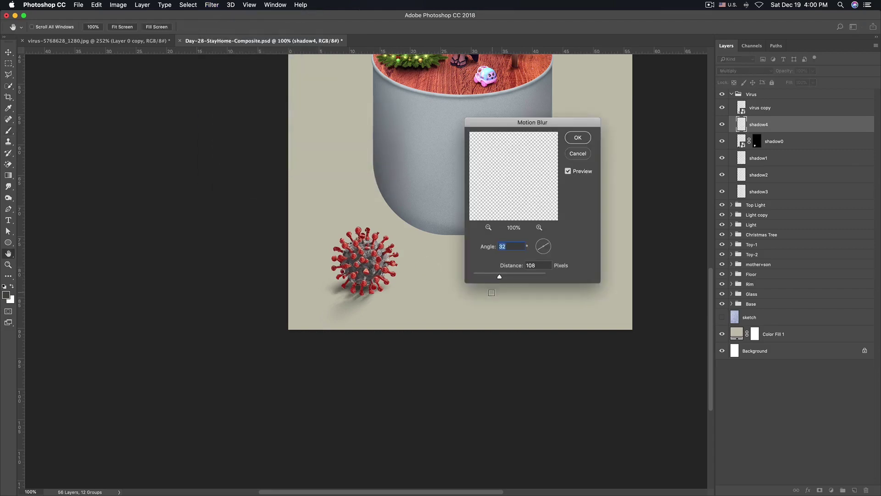
mouse_move(503, 276)
left_mouse_down()
mouse_move(476, 276)
mouse_move(482, 279)
left_mouse_up()
left_click_drag(482, 278, 483, 279)
left_click(578, 138)
left_click_drag(372, 276, 322, 390)
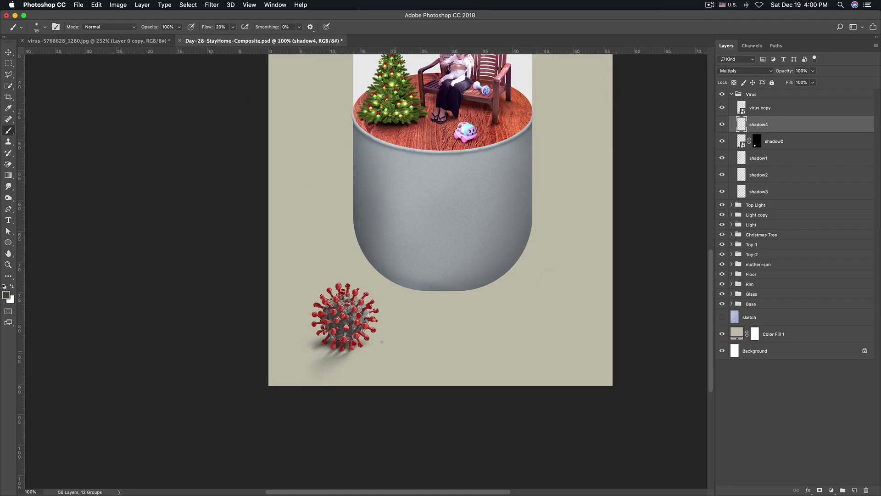
left_click(721, 142)
left_click(721, 142)
left_click(721, 142)
left_click(722, 142)
left_click(276, 380, "alt")
left_click(320, 392)
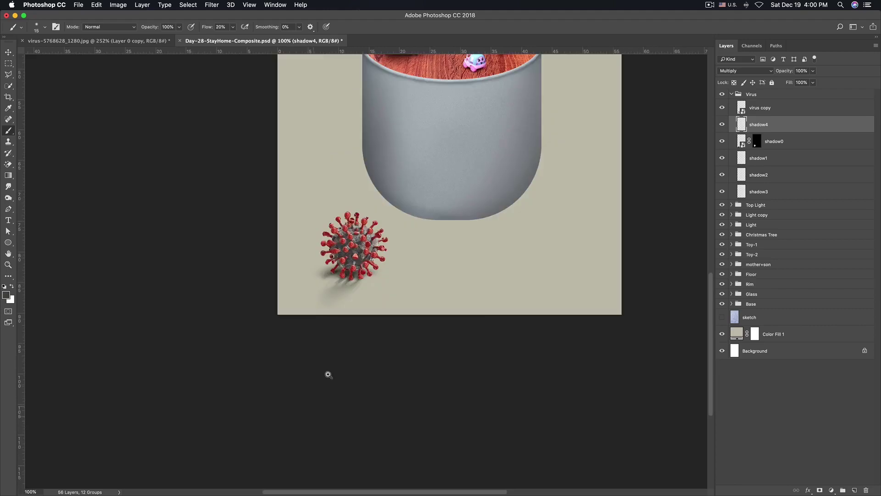
left_click(354, 295)
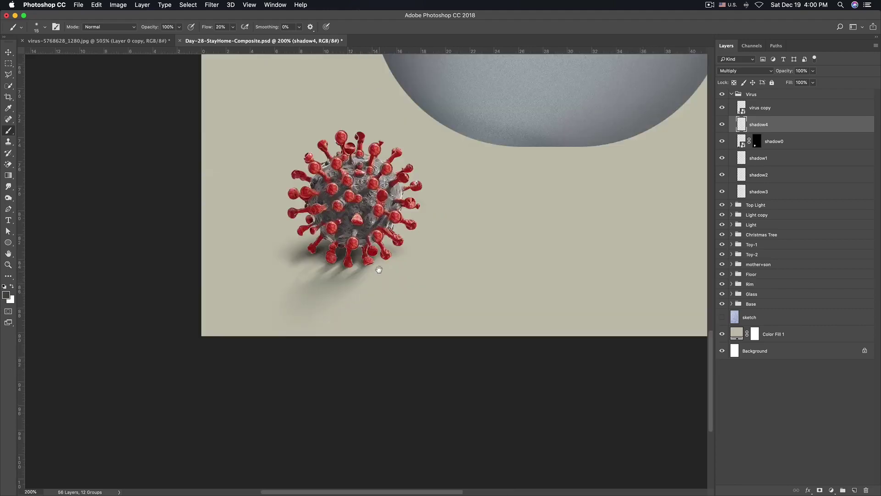
key("super+0")
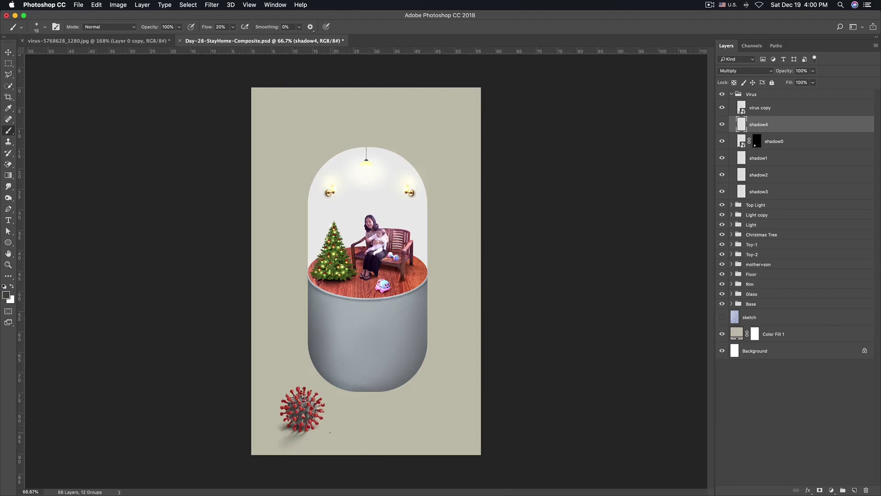
Duplicate the shadow1 layer and narrow the copy from its left side
left_click(759, 161)
key("v")
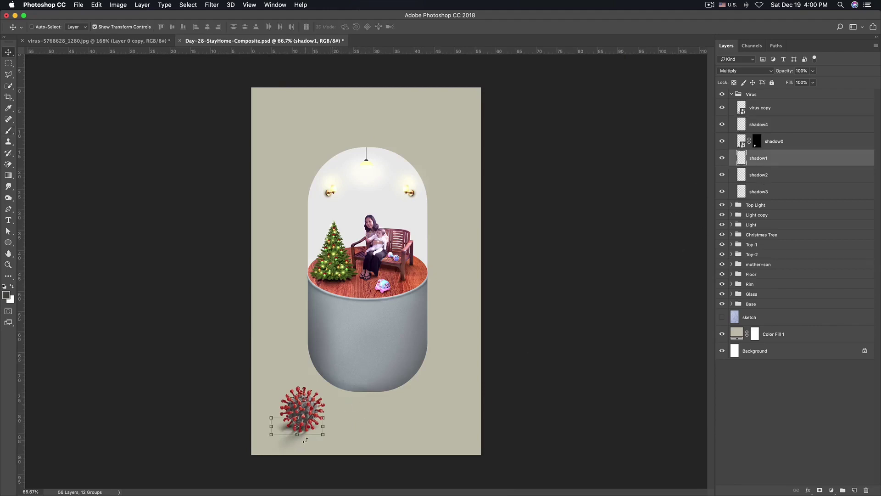
left_click(358, 429)
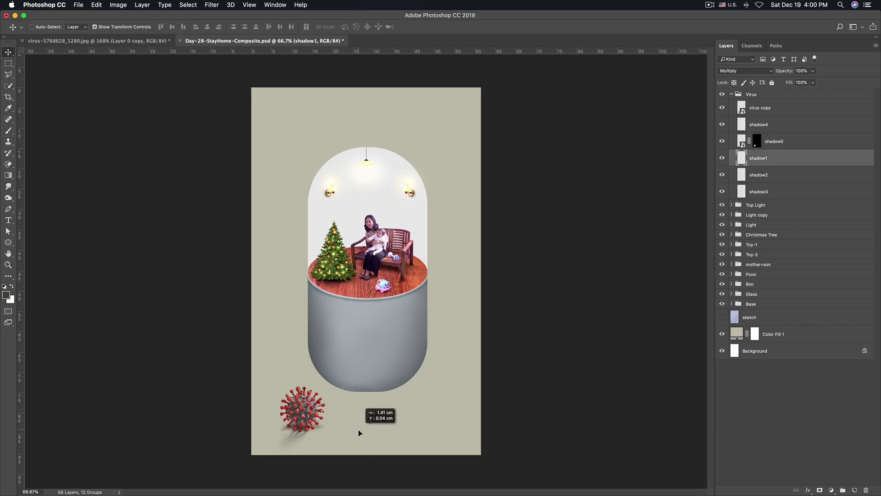
key("super+z")
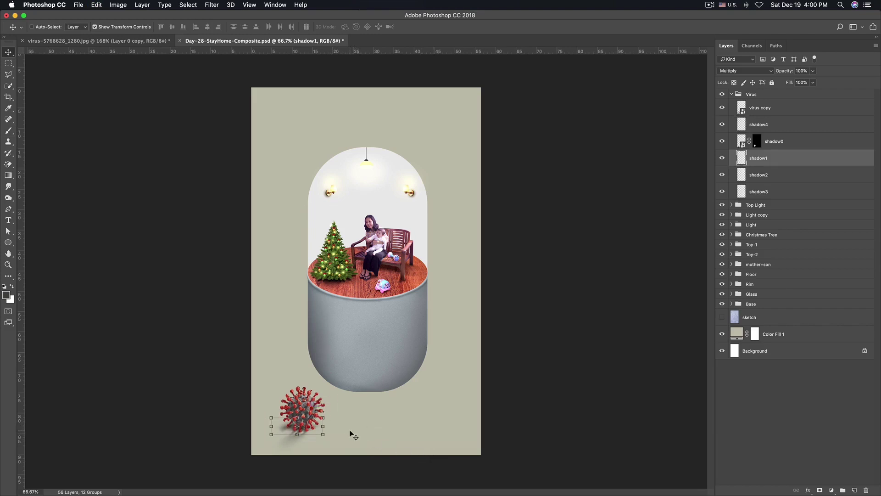
key("super+j")
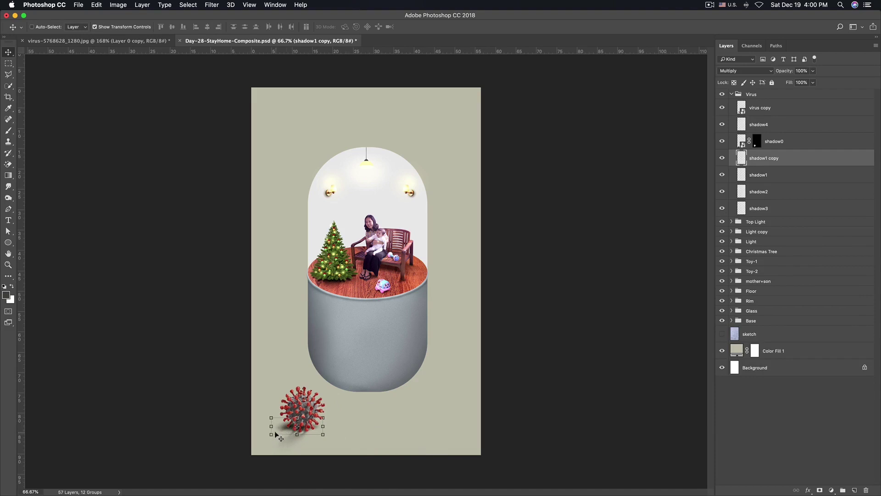
left_click_drag(273, 427, 320, 427)
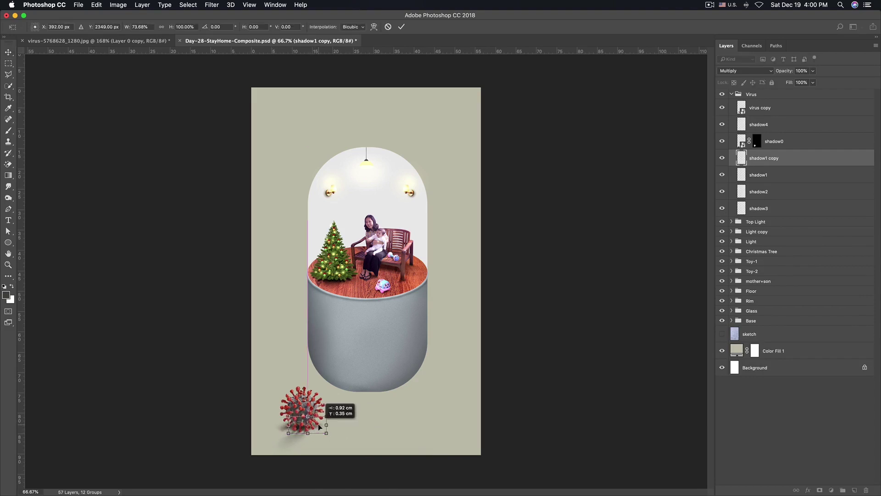
key("Return")
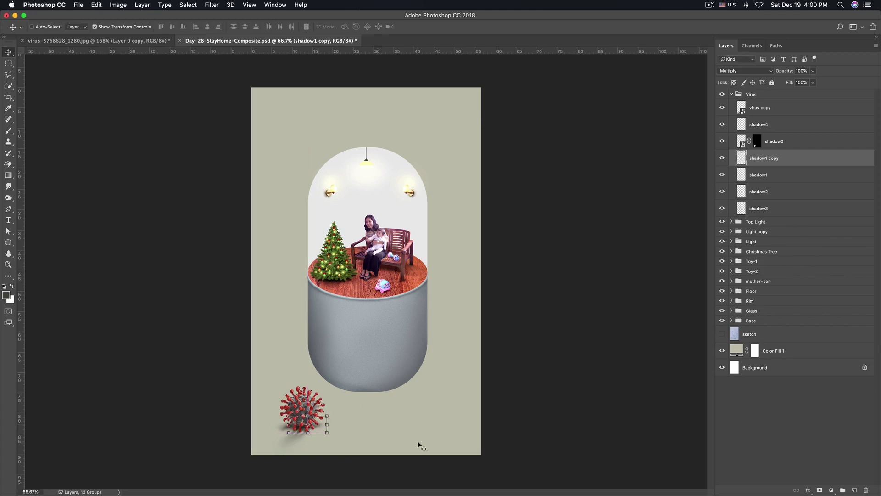
Review the composition, then select the shadow layers from shadow4 through shadow3
left_click(527, 428, "ctrl")
key("ctrl+minus")
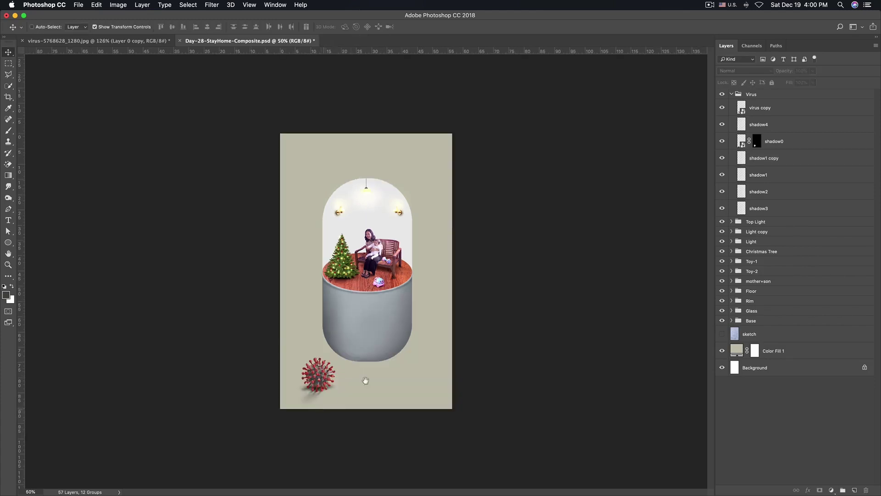
key("ctrl+plus")
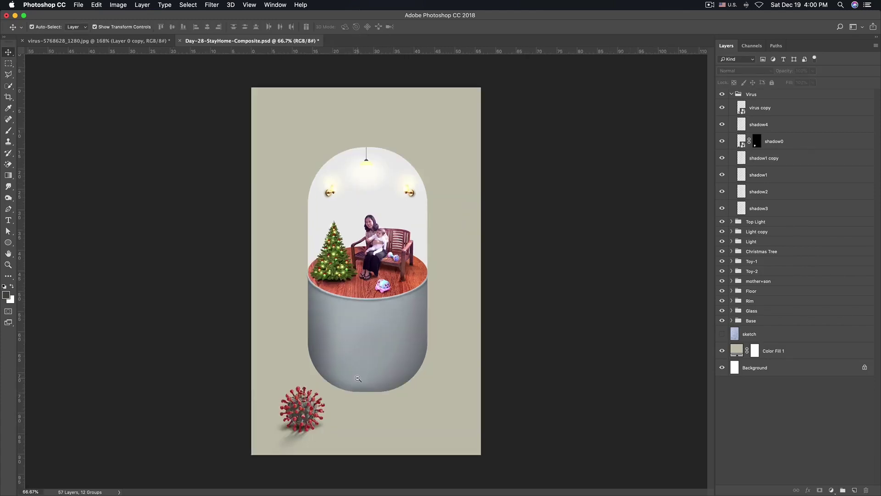
key("ctrl+minus")
left_click(345, 415, "ctrl")
left_click_drag(352, 260, 315, 354)
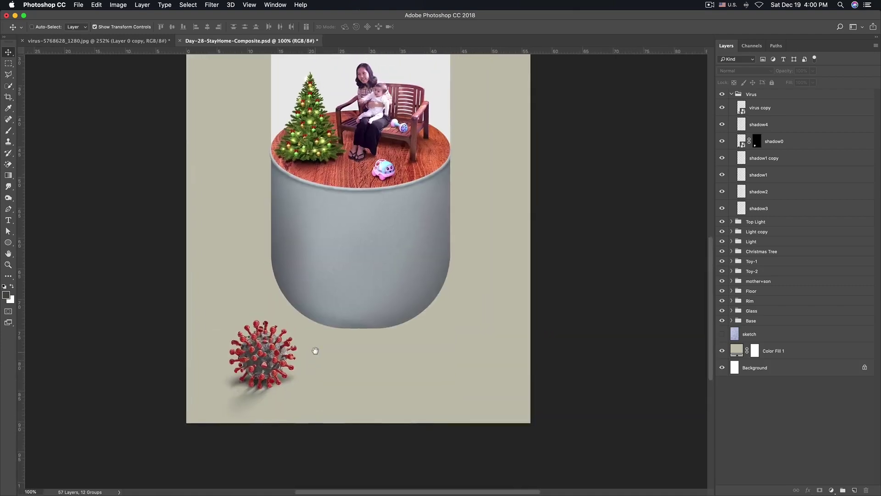
left_click(306, 357, "alt")
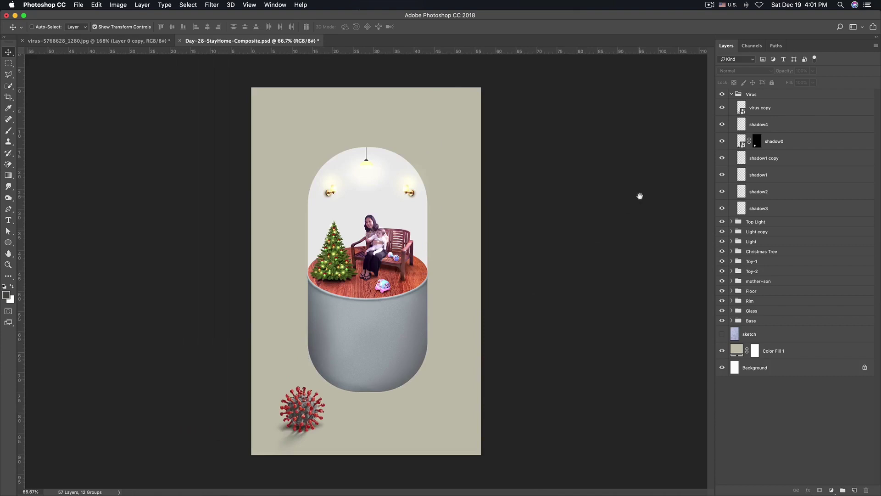
left_click(763, 126)
left_click(765, 207, "shift")
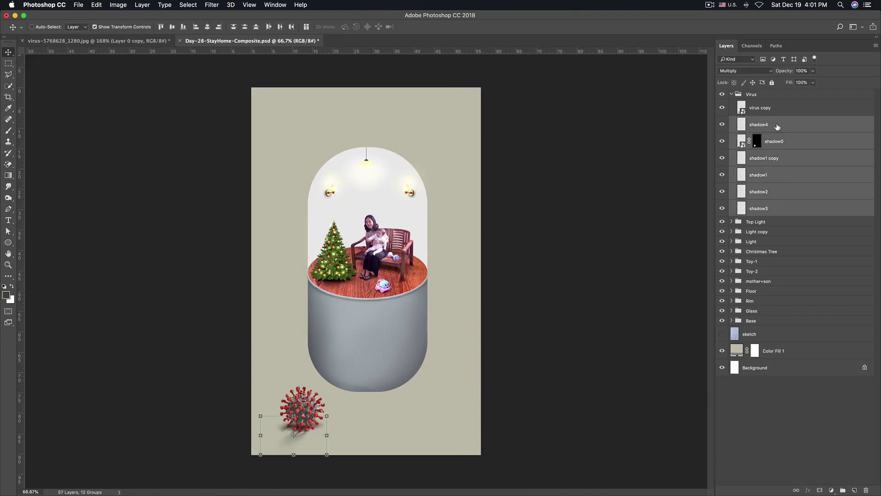
Zoom in on the virus and its shadow, and select the shadow1 layer
key("super")
left_click(300, 436, "super")
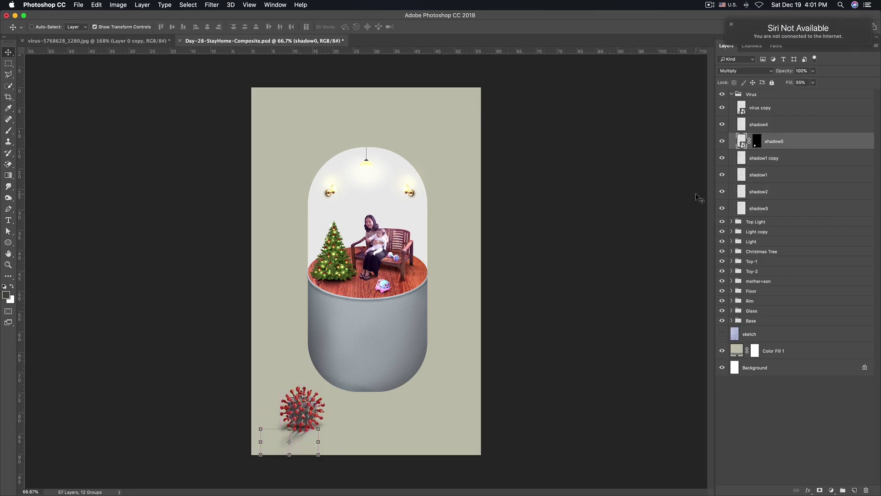
left_click(730, 25)
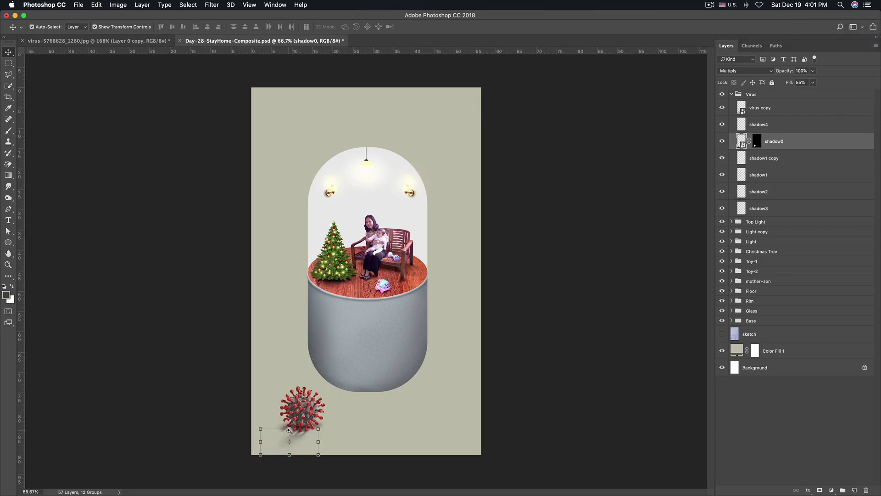
scroll(459, 183, "up", 3)
left_click_drag(420, 288, 365, 387)
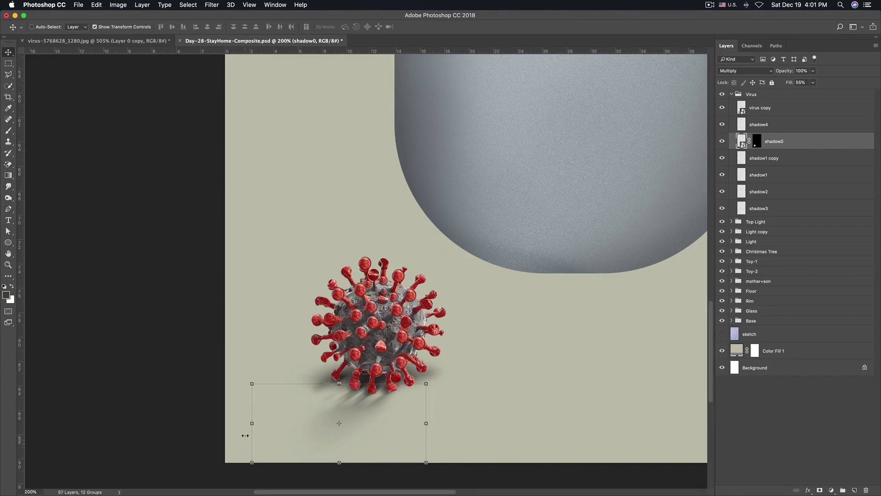
left_click(133, 391, "super")
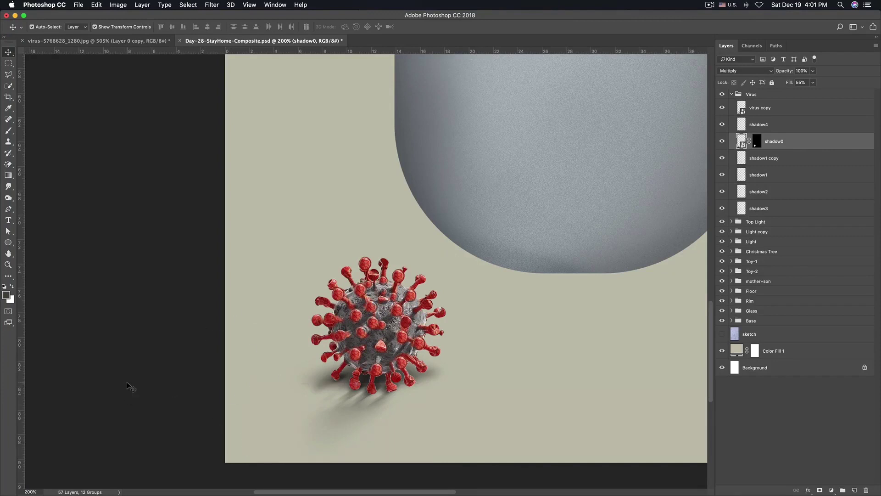
left_click(325, 389, "super")
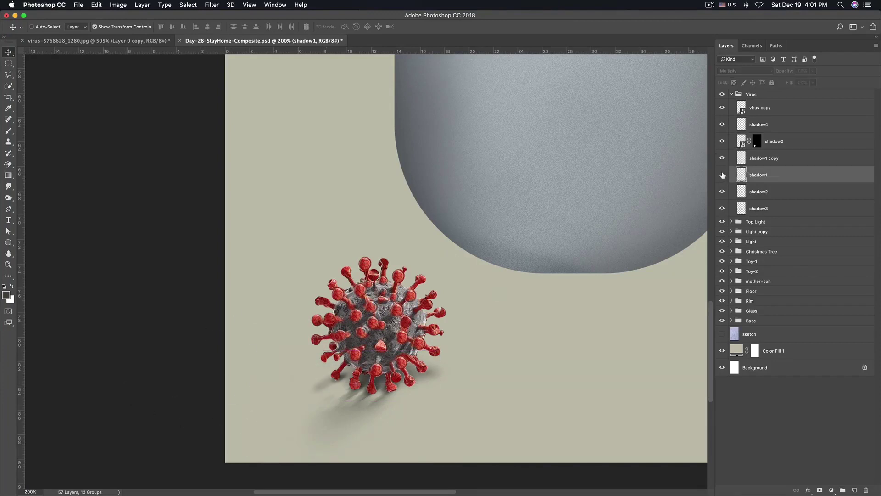
Toggle shadow1 copy, shadow2 and shadow3 visibility to compare them, then select shadow3
left_click(722, 158)
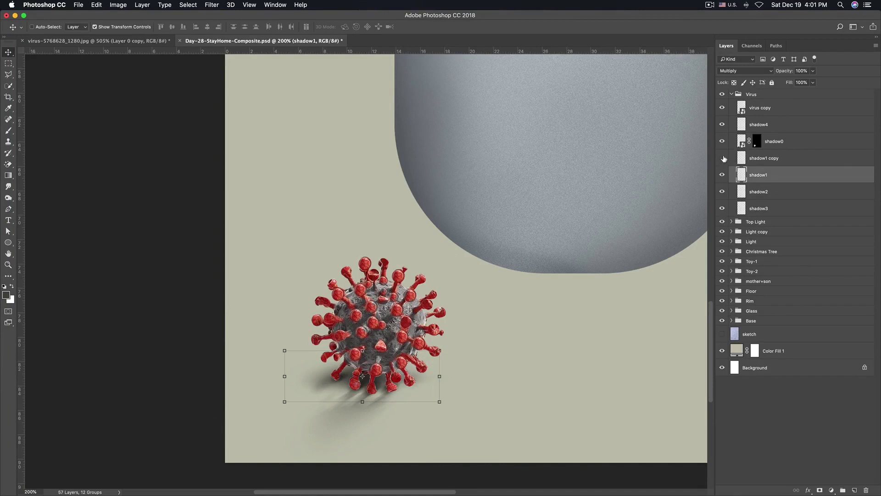
left_click(722, 125)
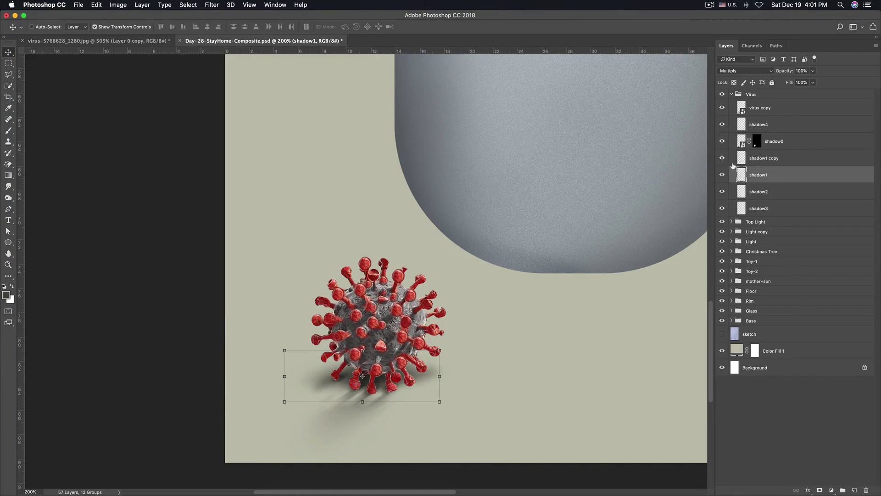
left_click(721, 193)
left_click(722, 209)
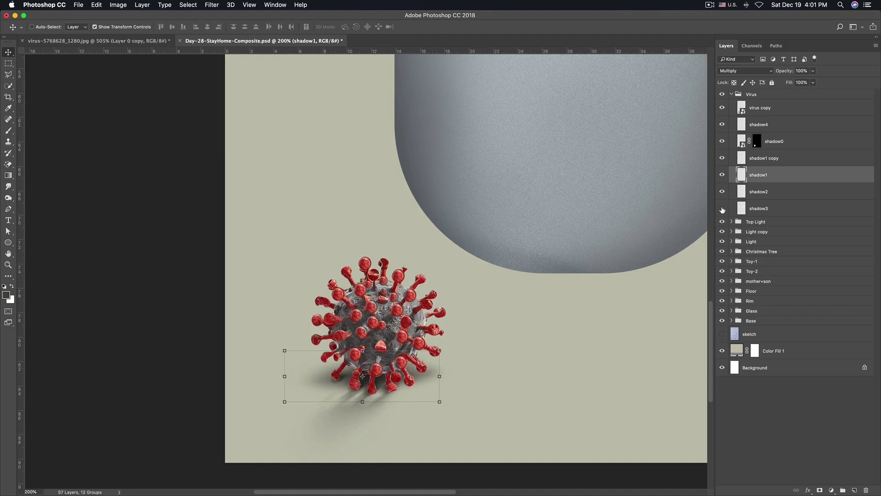
left_click(763, 208)
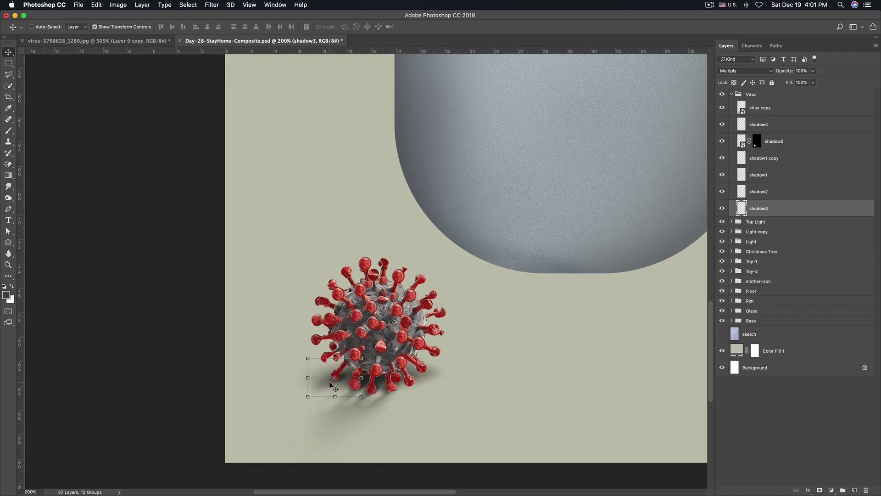
key("super")
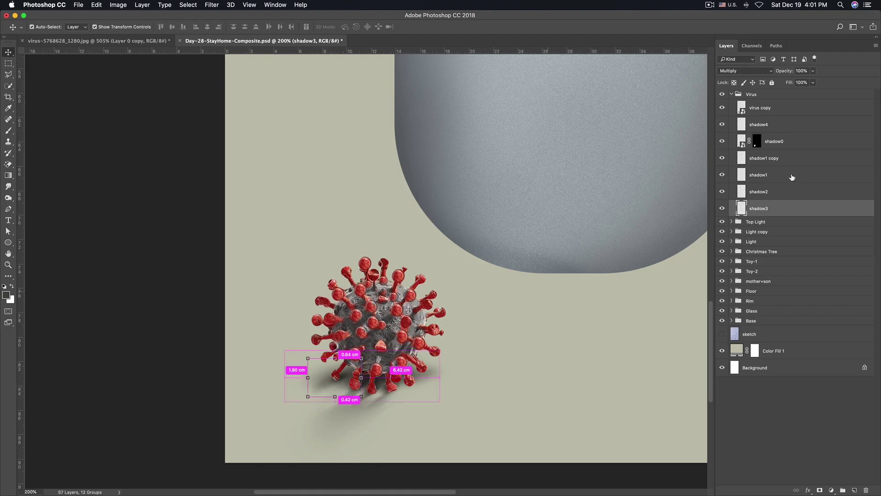
Add a layer mask to shadow3 and paint on it with a size-80 brush
left_click(819, 490)
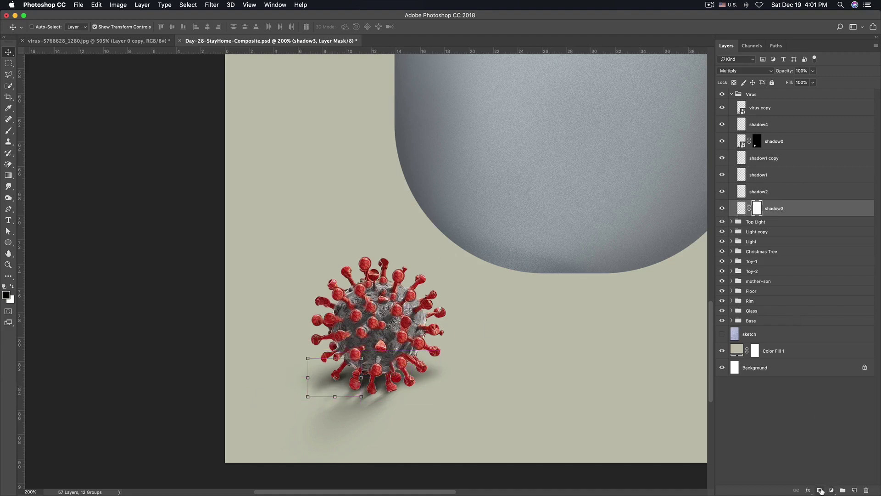
key("b")
key("bracketright")
key("bracketright")
key("bracketright")
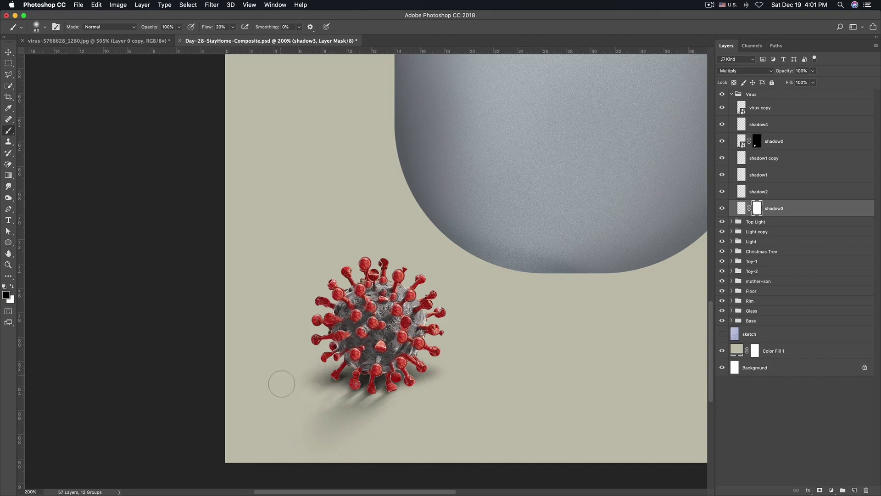
Zoom out and move the shadow1 shadow beneath the virus
key("ctrl+0")
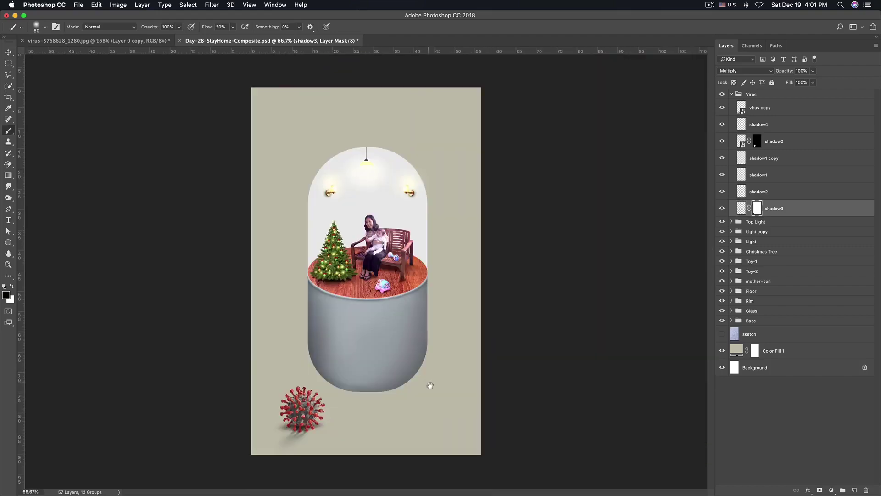
key("ctrl+minus")
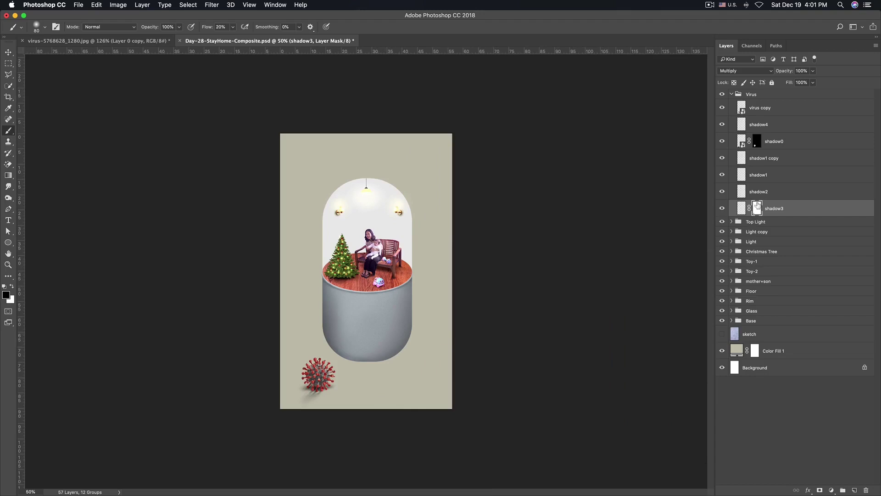
left_click(758, 174)
key("v")
left_click_drag(394, 376, 381, 384)
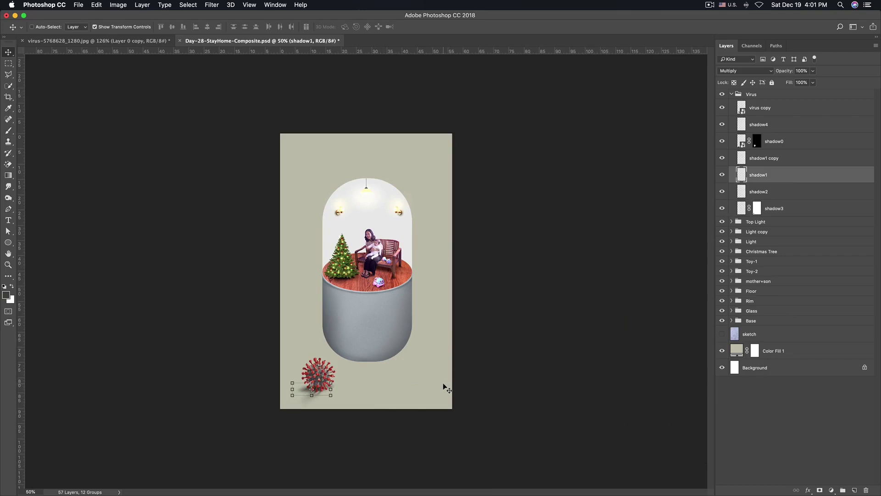
Duplicate shadow1 under the virus and lighten the copy with Lightness +65
left_click_drag(387, 393, 379, 390)
key("ctrl+j")
left_click_drag(371, 383, 368, 386)
key("ctrl+u")
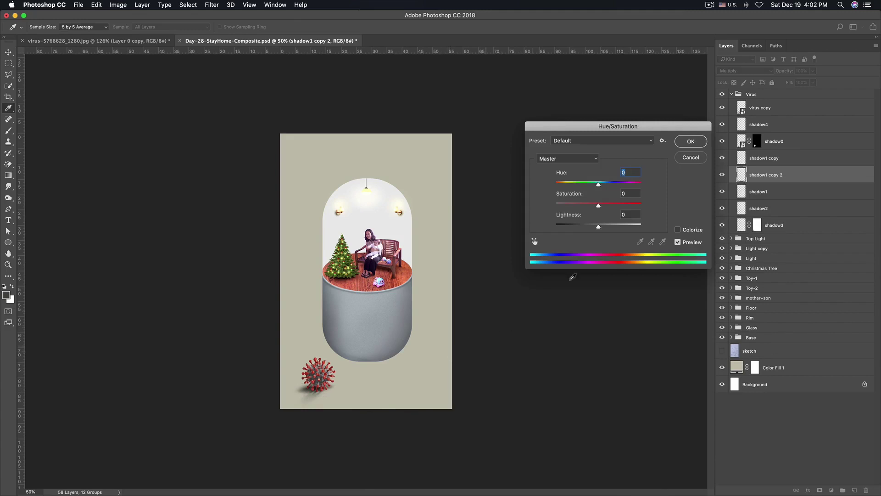
left_click_drag(598, 225, 624, 227)
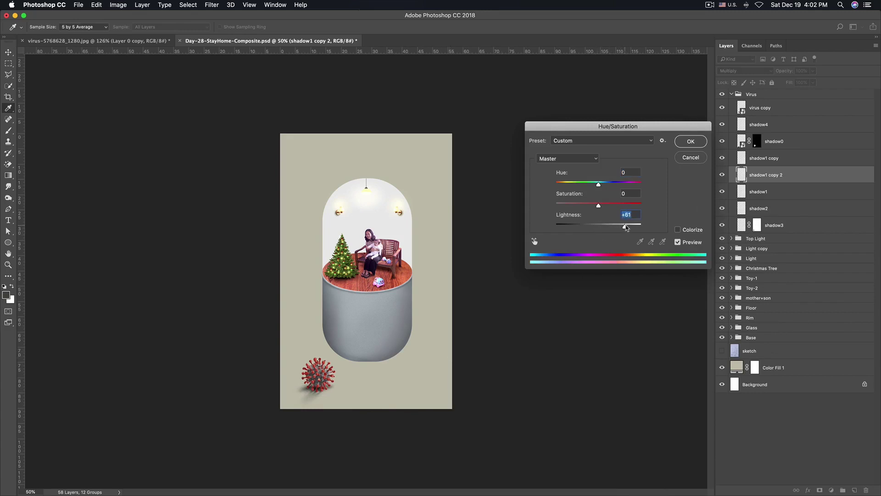
left_click(690, 141)
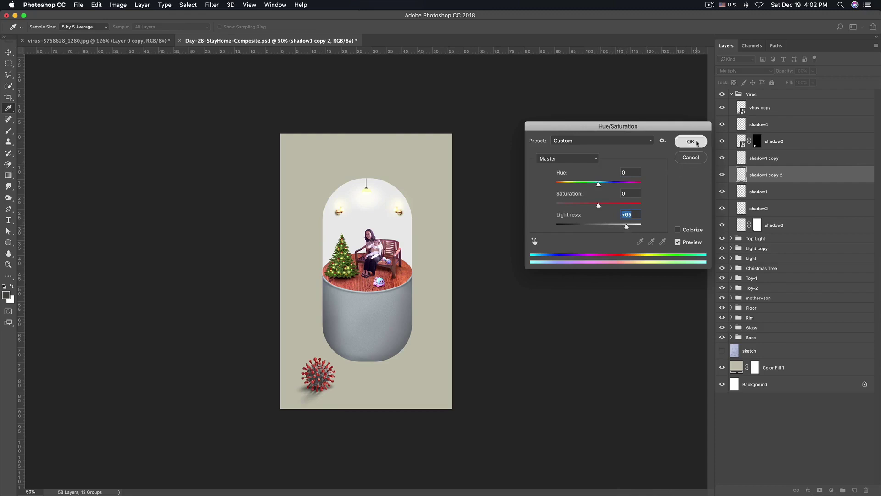
Narrow the shadow1 copy to about 87.22% width, then select shadow4
left_click(748, 192)
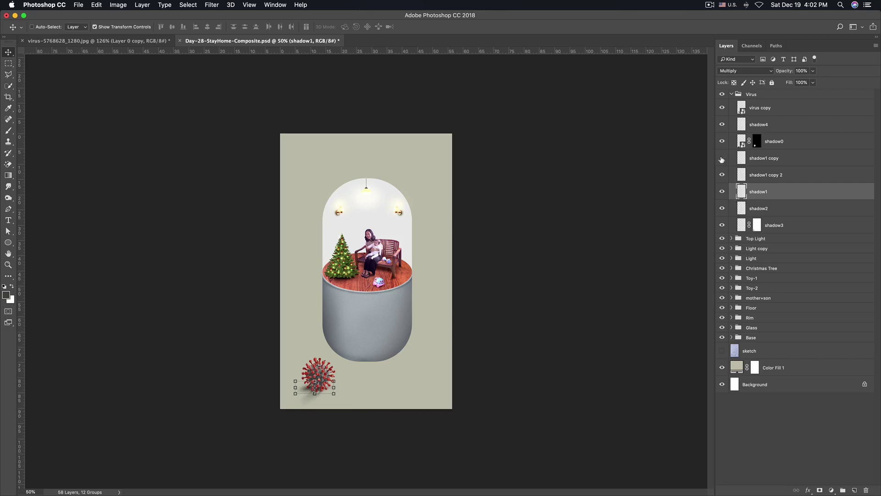
left_click(772, 159)
key("super+t")
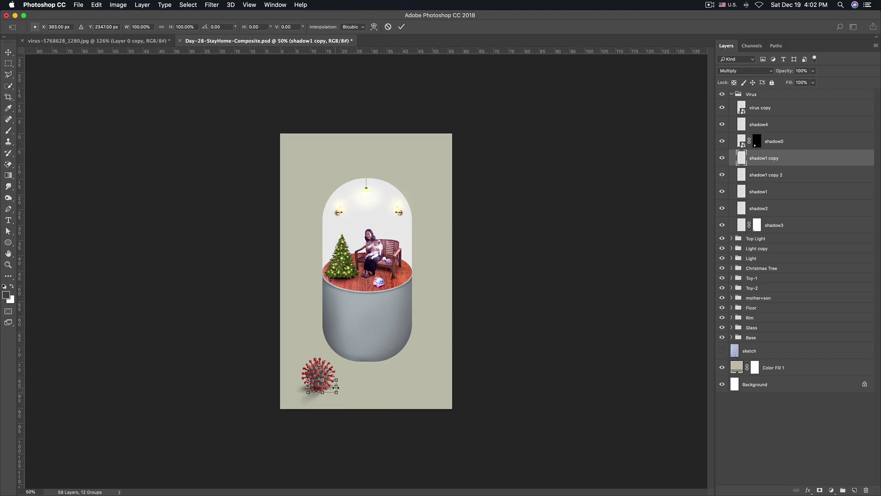
left_click_drag(336, 387, 333, 387)
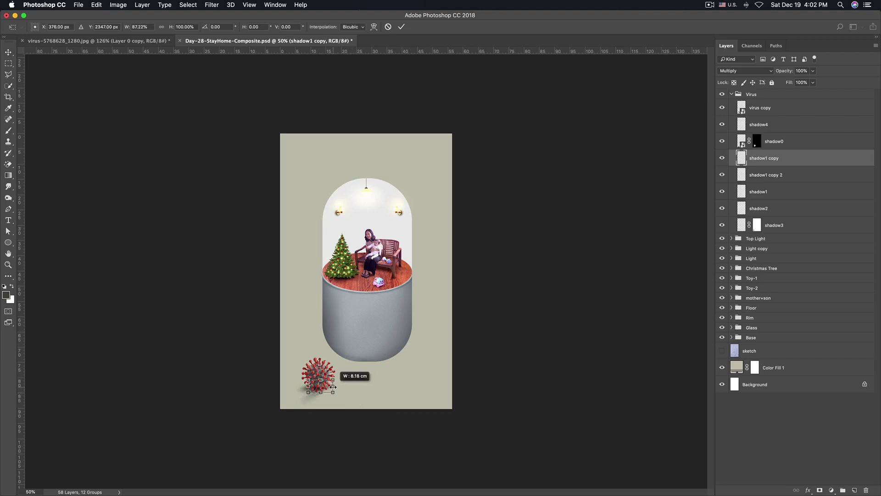
key("Return")
key("super+alt+a")
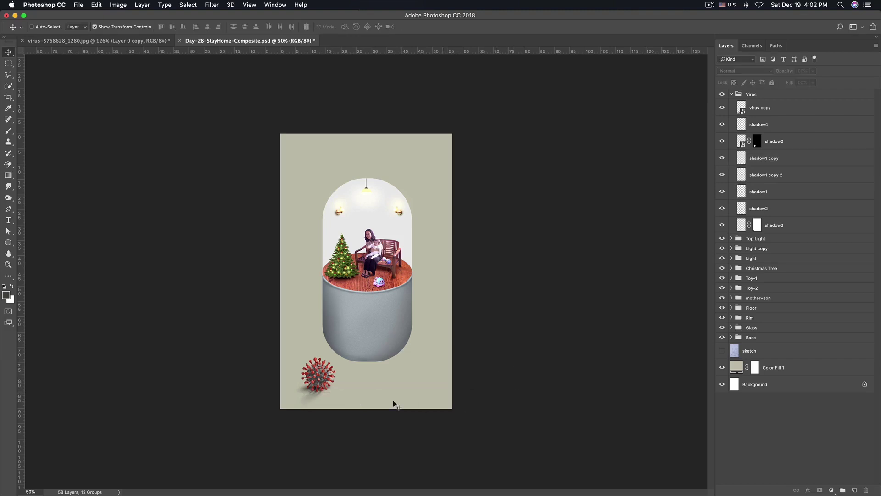
scroll(341, 385, "up", 1)
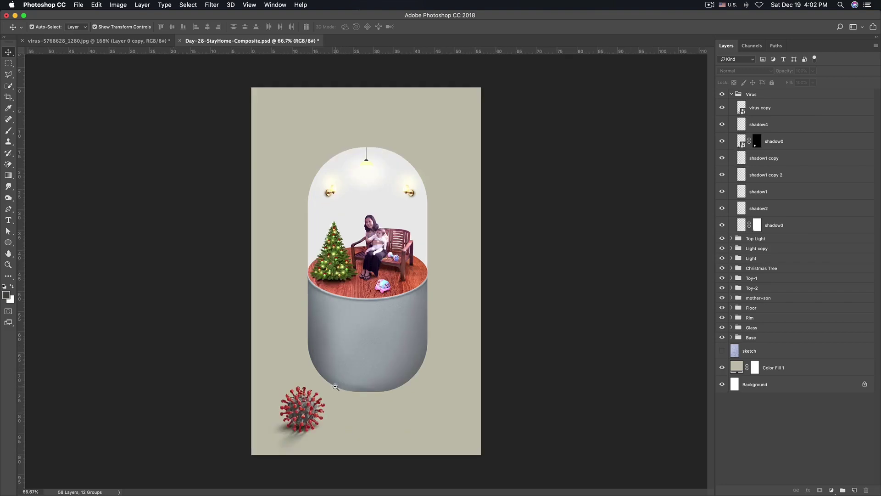
scroll(344, 387, "down", 2)
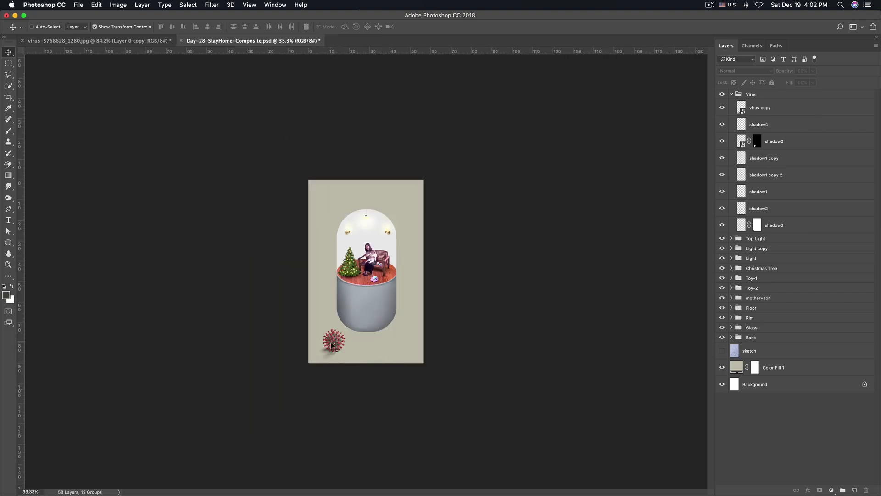
scroll(385, 321, "up", 1)
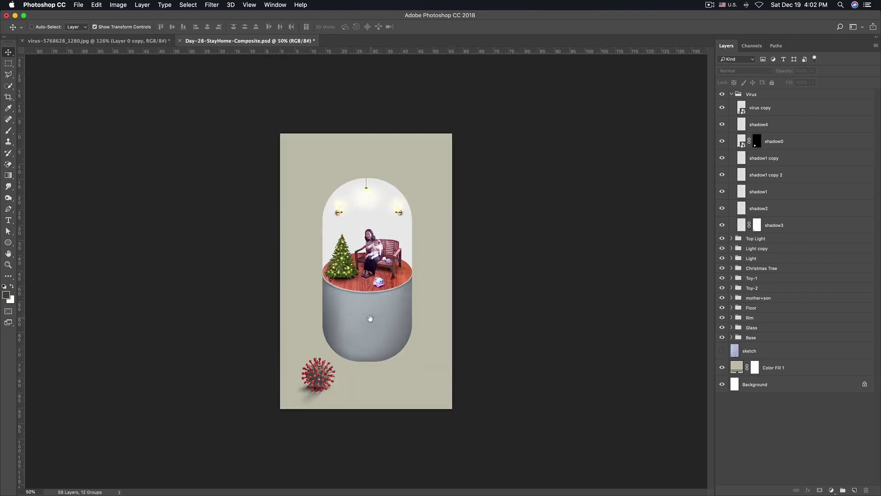
left_click(757, 124)
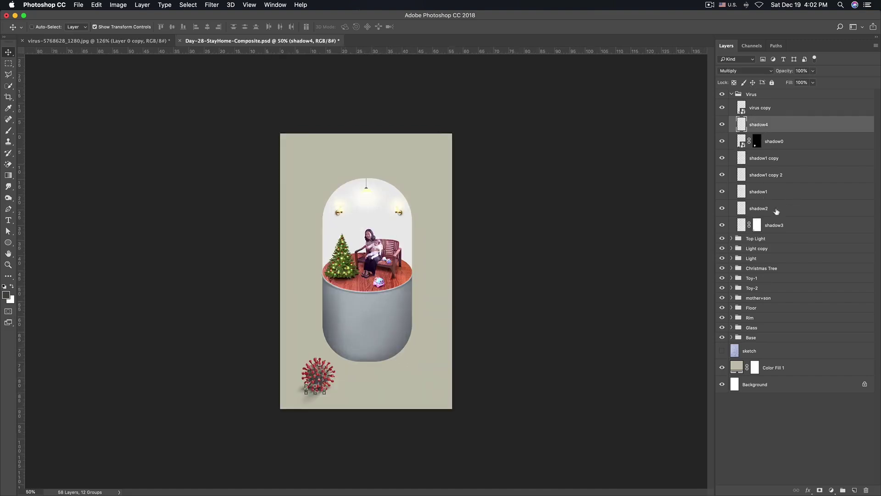
Try grouping and stamp-merging the shadow layers, undoing both attempts
left_click(777, 224, "shift")
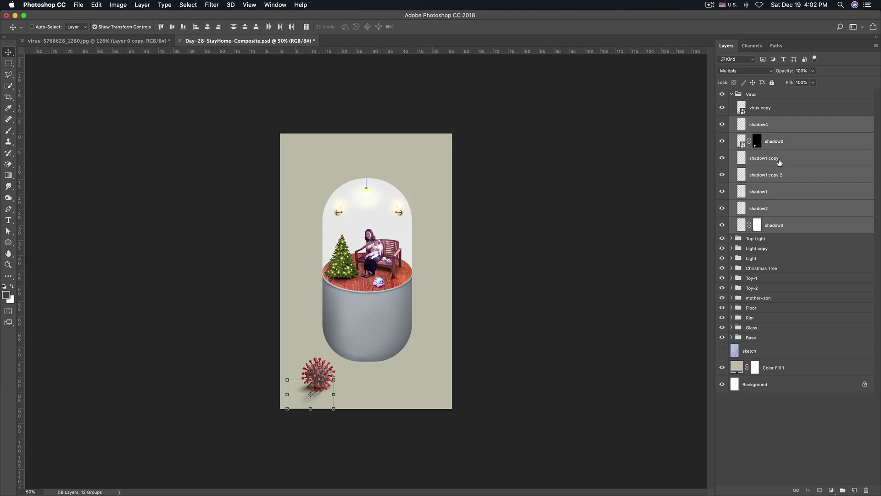
key("super+g")
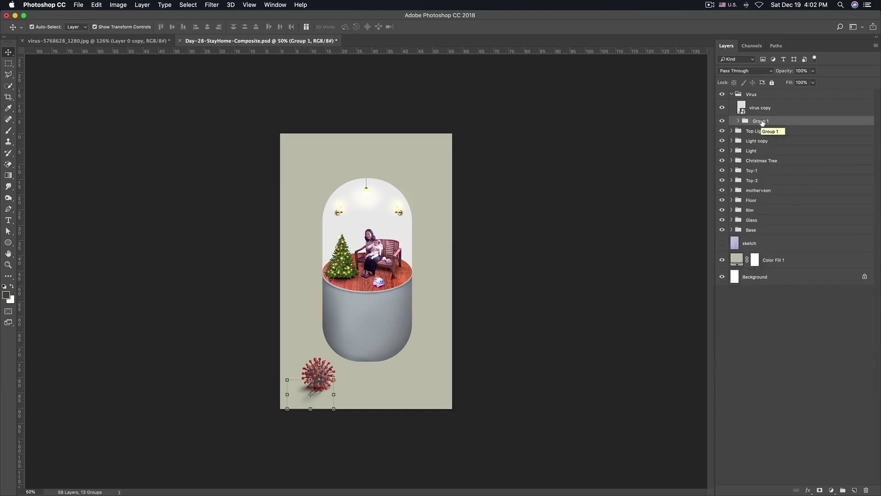
key("super+z")
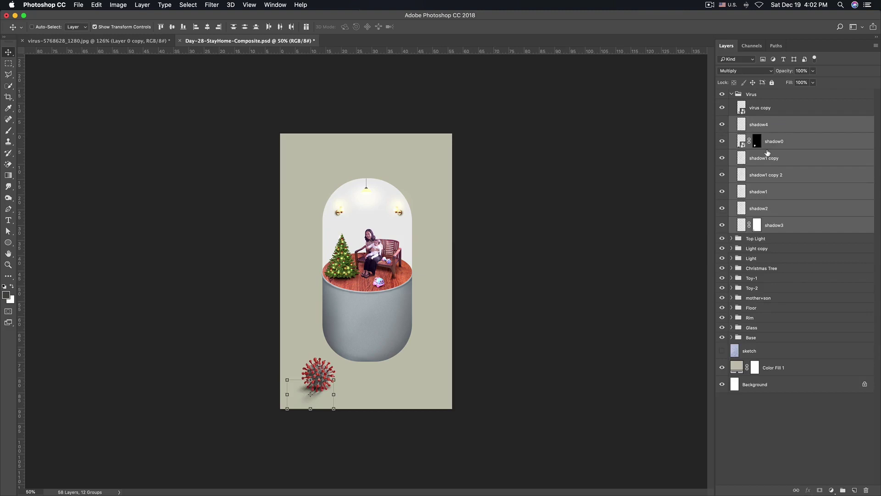
left_click_drag(767, 152, 767, 148)
key("super+alt+e")
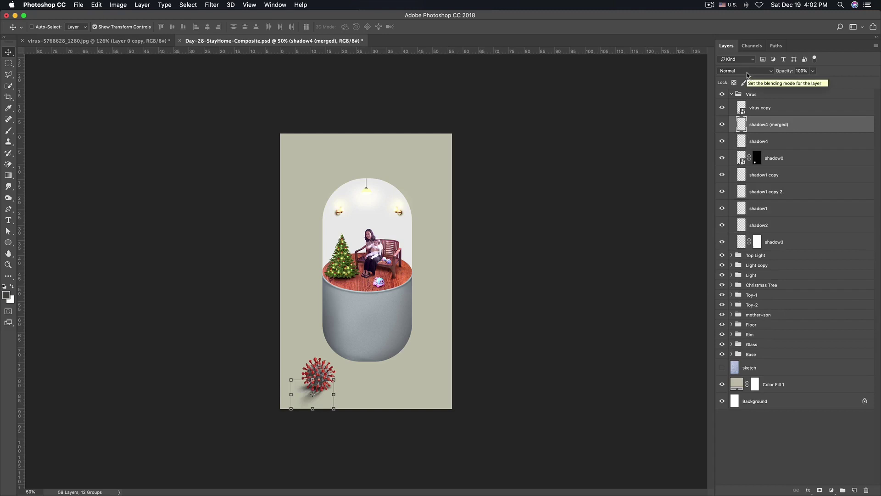
key("super+z")
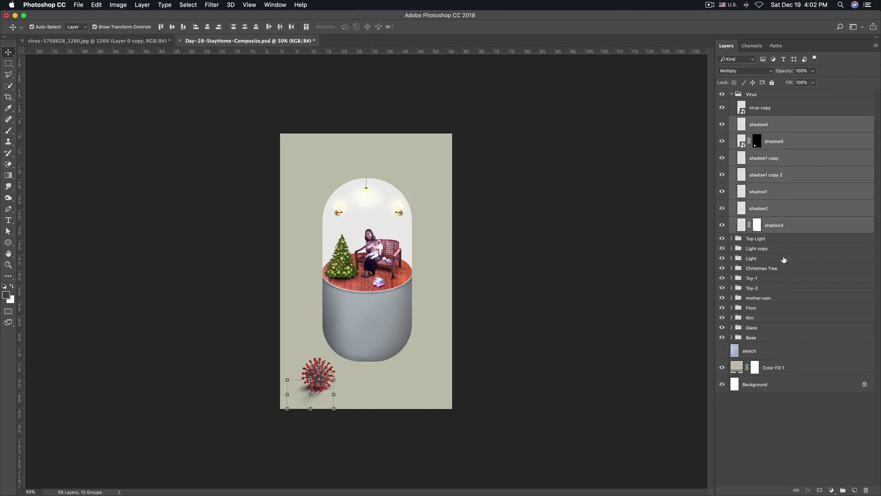
Merge shadow4 through shadow3 into one layer and set its blend mode to Multiply
left_click(776, 126)
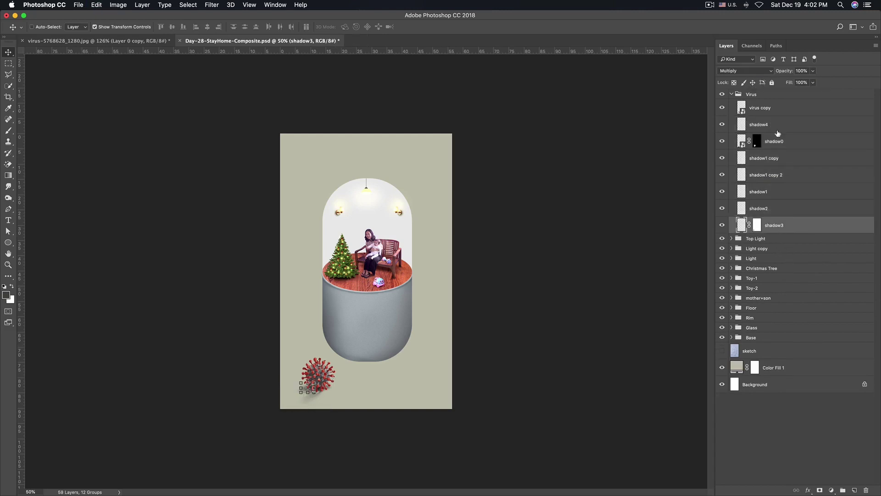
left_click(781, 224, "shift")
key("super+e")
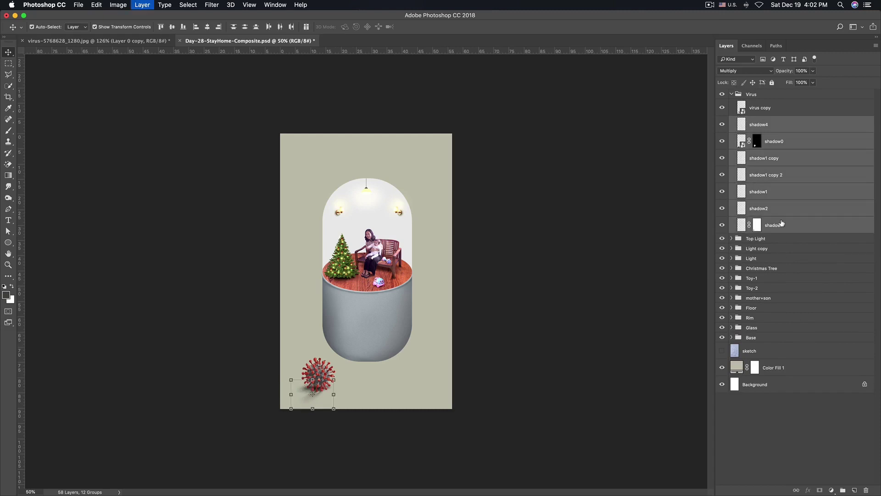
left_click(756, 73)
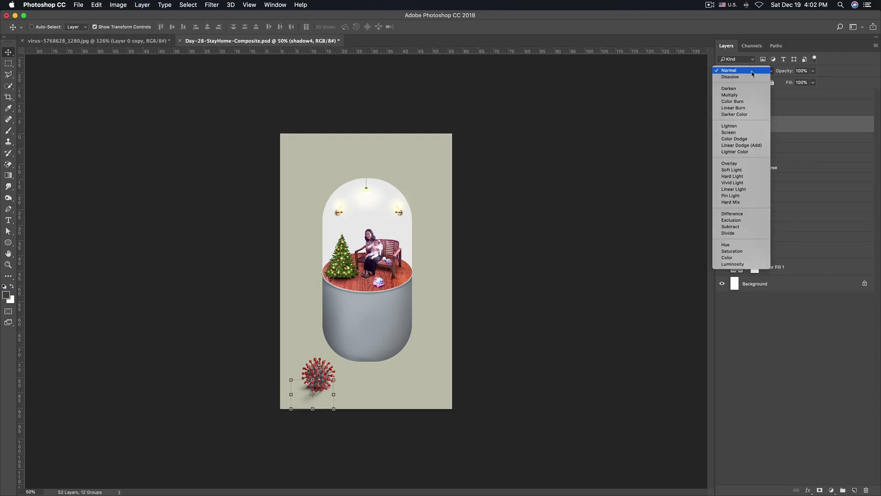
left_click(734, 97)
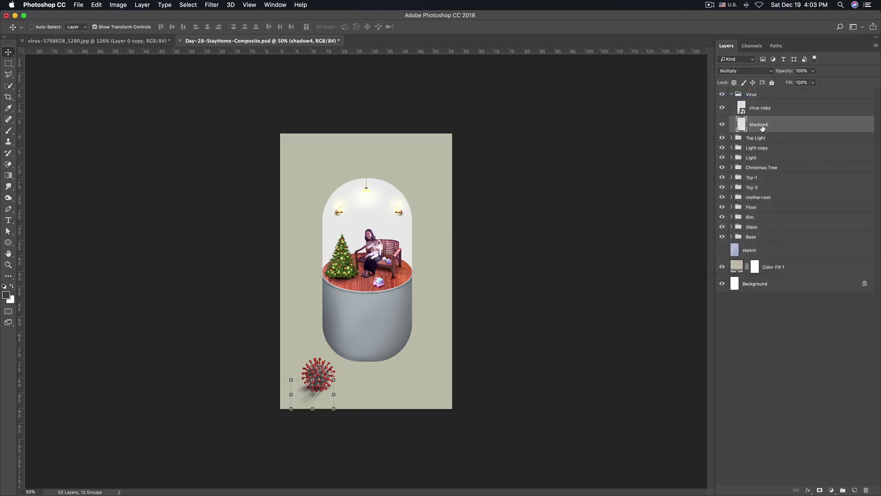
key("super+equal")
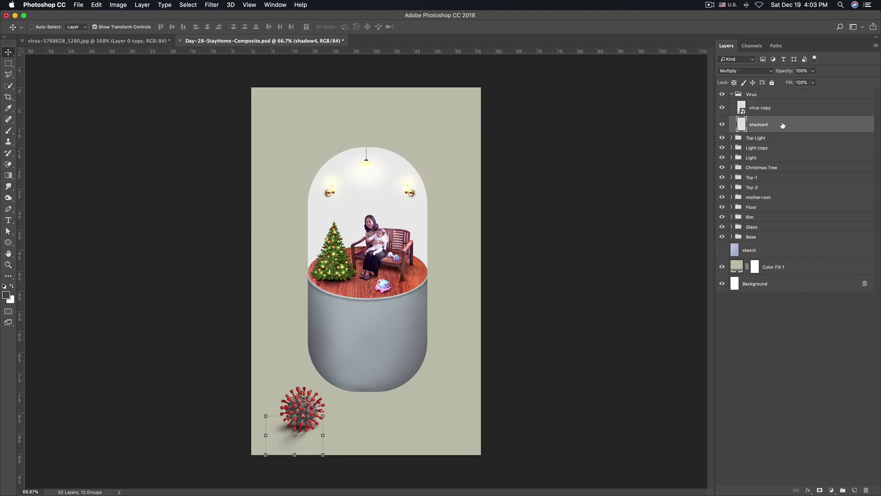
Lock shadow4's transparent pixels and fill it with dark reddish-brown 3d1c19
left_click(808, 490)
left_click(753, 345)
left_click(734, 83)
key("i")
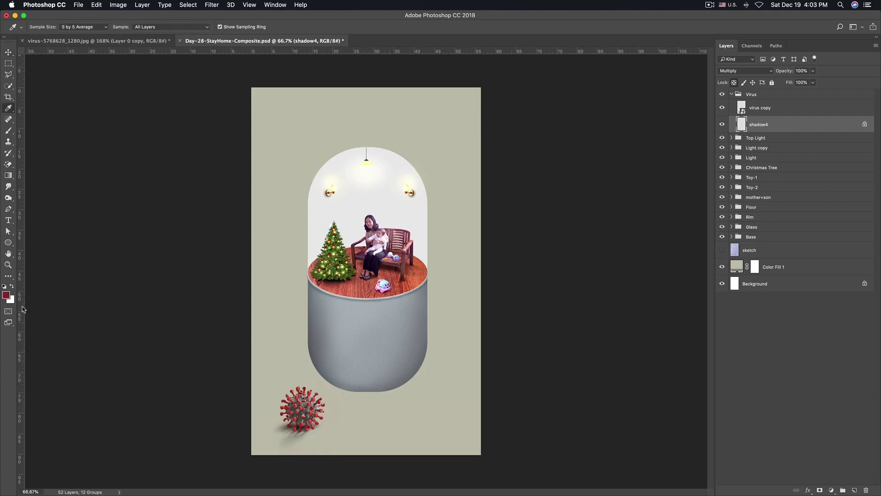
left_click(7, 295)
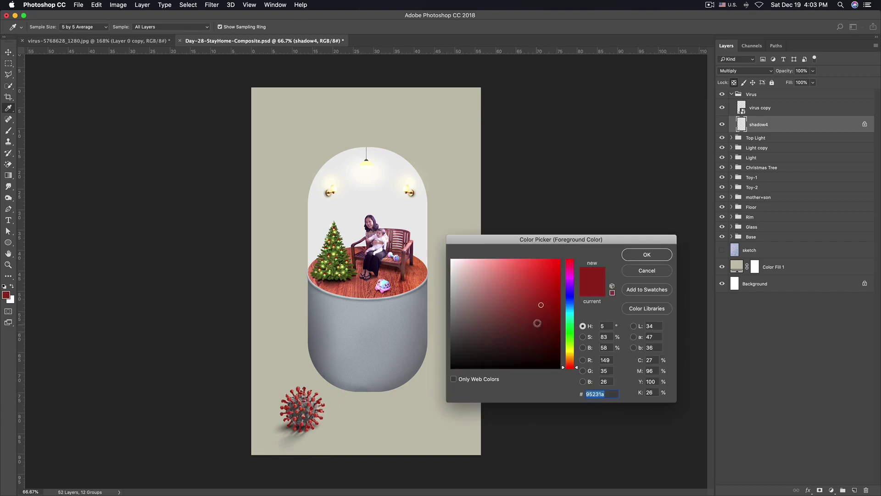
left_click_drag(540, 307, 520, 324)
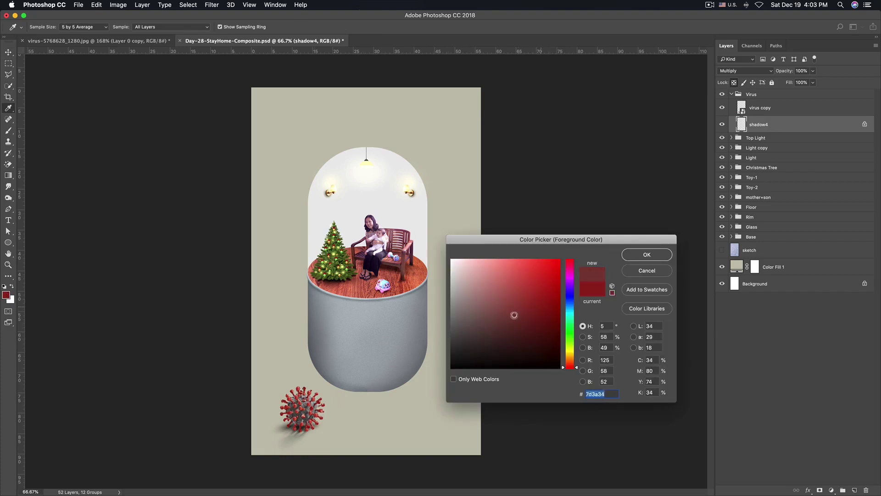
left_click_drag(518, 322, 515, 342)
left_click(646, 254)
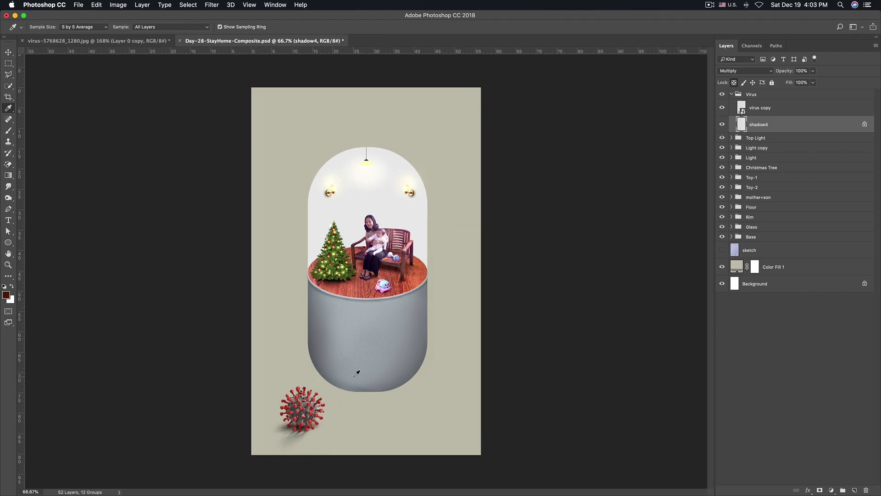
key("alt+BackSpace")
Adjust shadow4's saturation in Hue/Saturation, then zoom to check the result
key("ctrl+u")
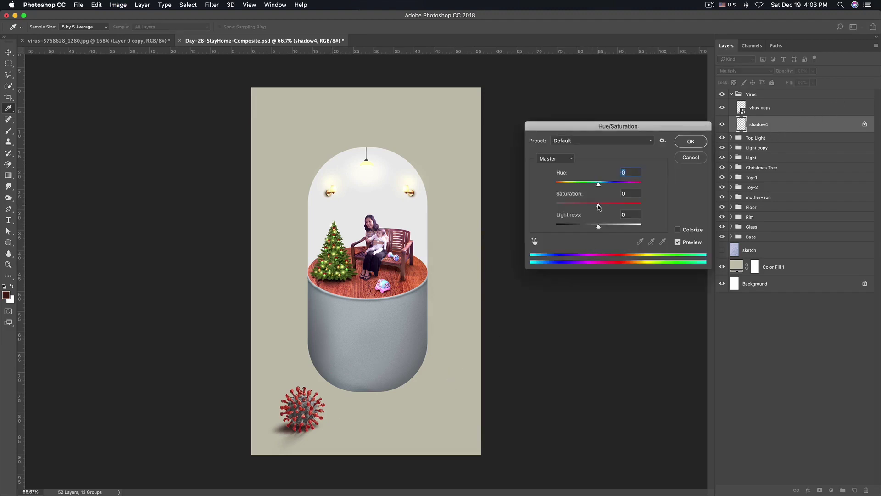
left_click_drag(599, 206, 543, 209)
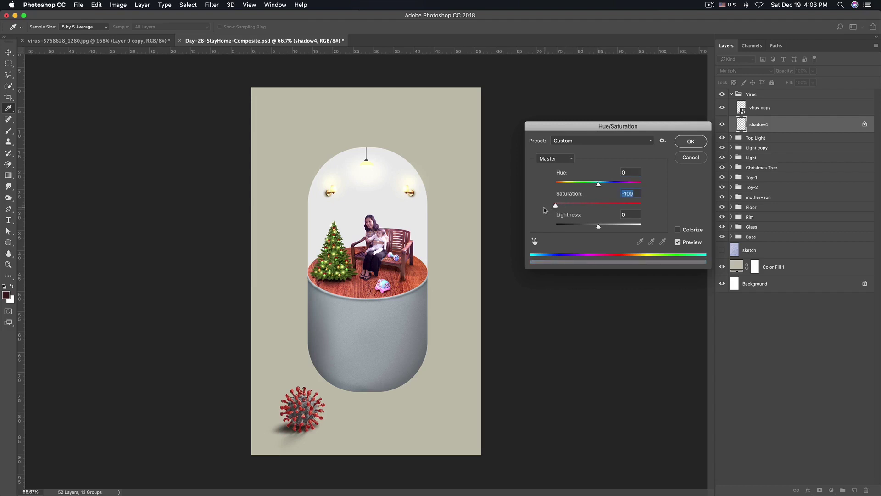
left_click_drag(555, 207, 589, 229)
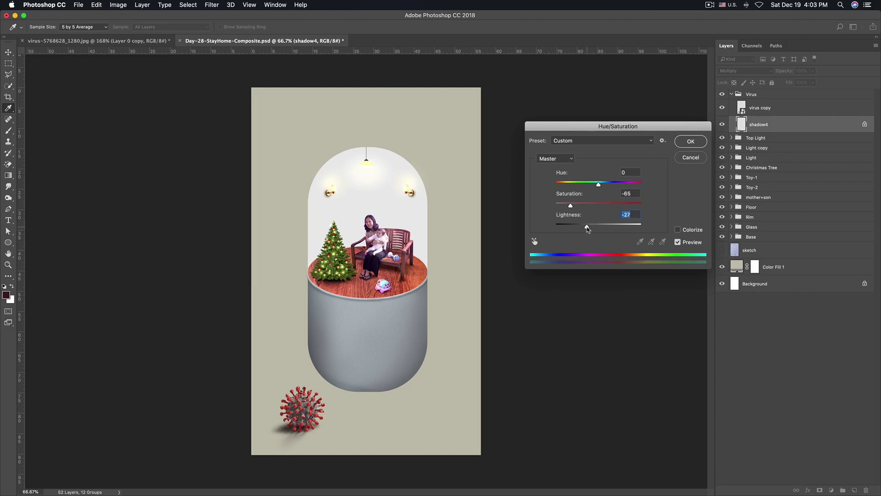
left_click_drag(572, 208, 580, 207)
left_click(691, 142)
key("super+minus")
key("super+minus")
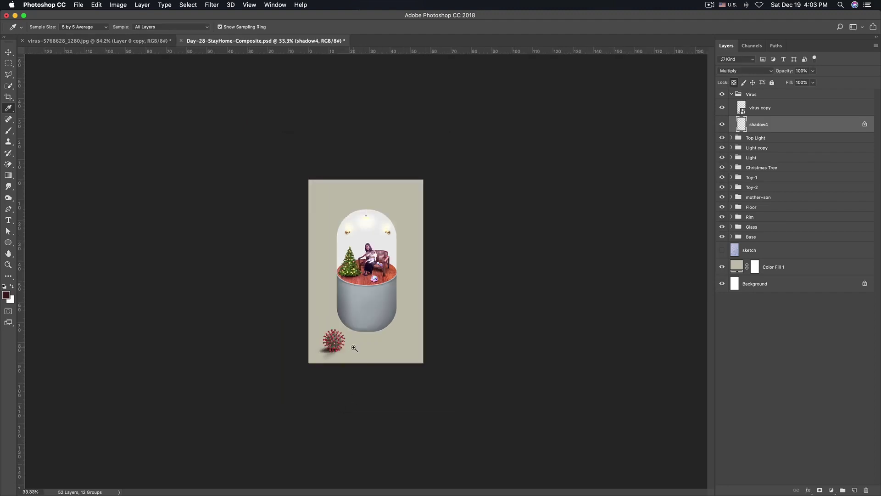
left_click(354, 348)
left_click(350, 365)
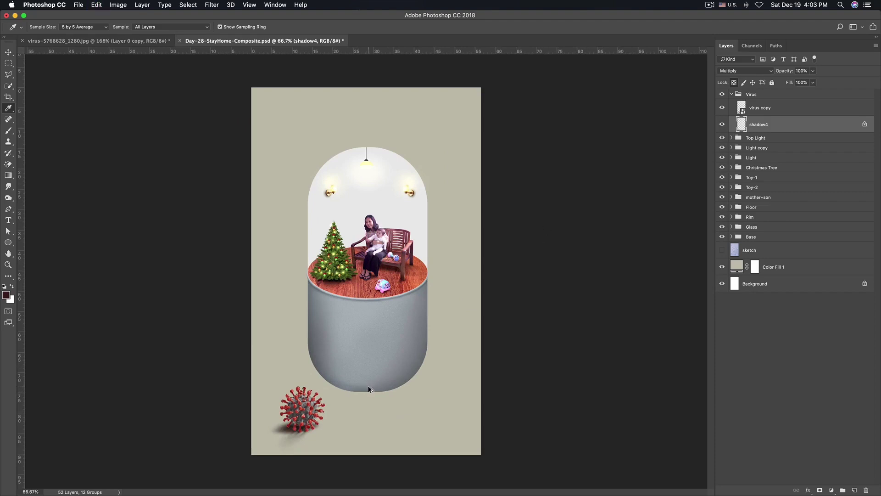
key("super+t")
key("super+t")
key("super+minus")
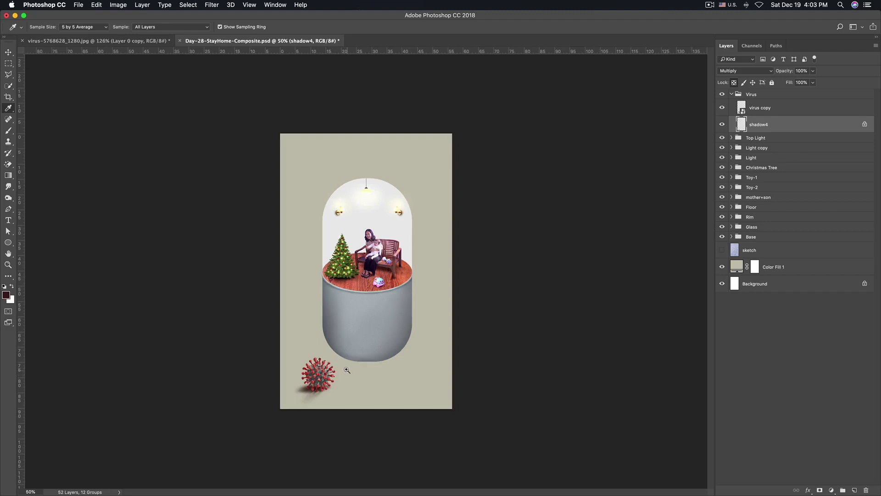
key("super+equal")
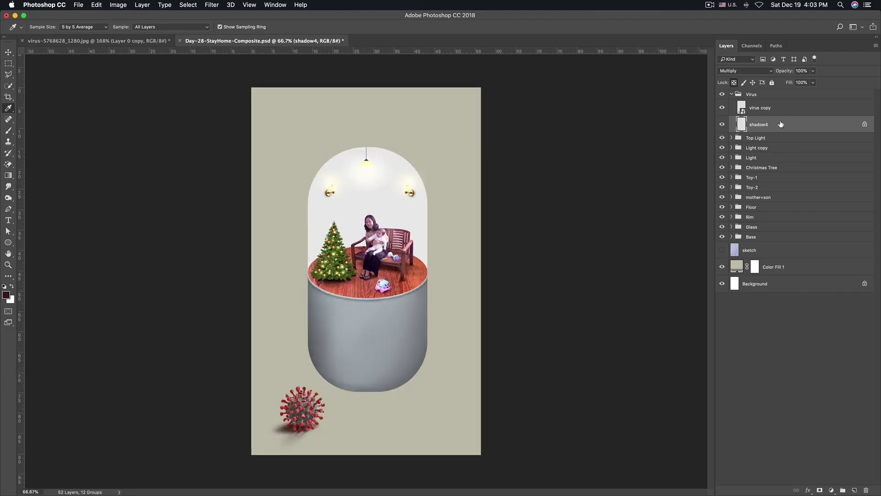
Darken and slightly desaturate shadow4 in a second Hue/Saturation pass
key("super+u")
left_click_drag(598, 226, 590, 226)
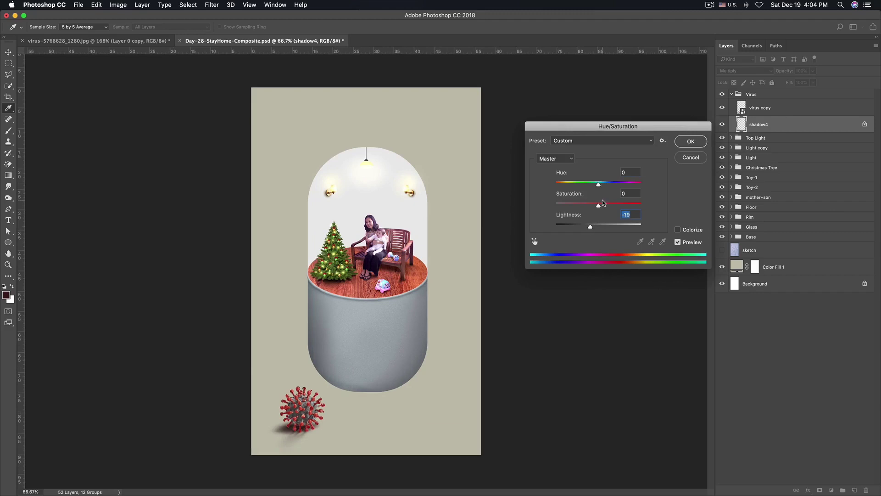
left_click_drag(598, 206, 600, 207)
left_click_drag(633, 124, 605, 112)
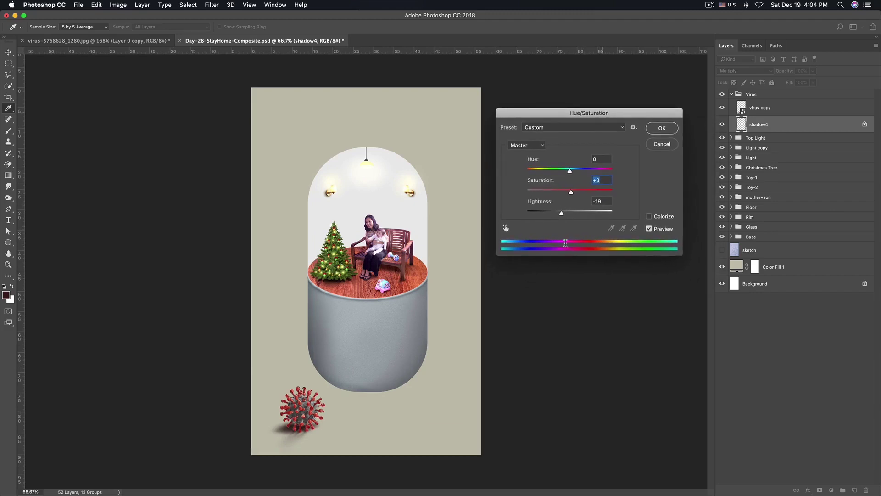
mouse_move(561, 213)
left_mouse_down()
mouse_move(553, 215)
mouse_move(566, 215)
left_mouse_up()
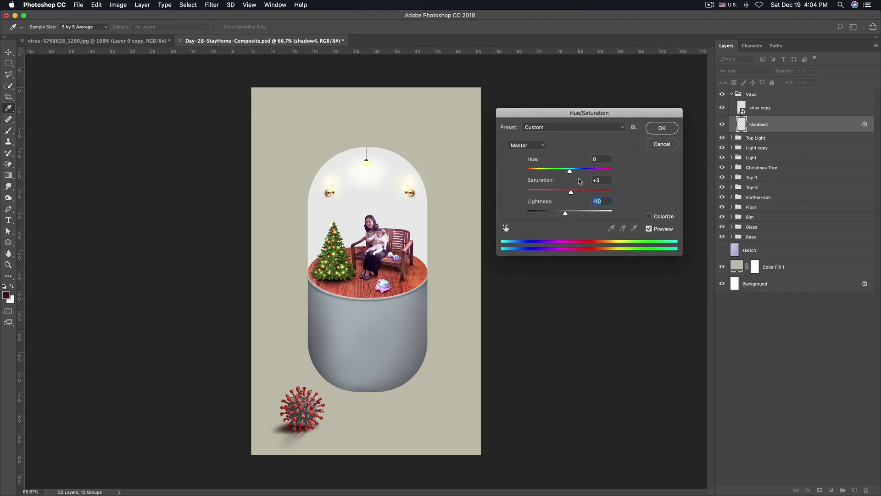
left_click_drag(572, 195, 568, 196)
left_click(658, 133)
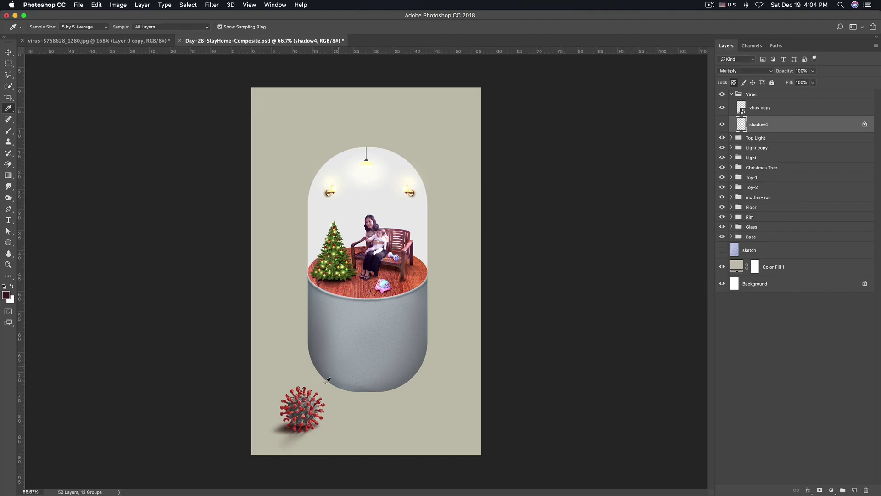
Review the whole composition from afar and reselect the shadow4 layer
key("super+minus")
key("h")
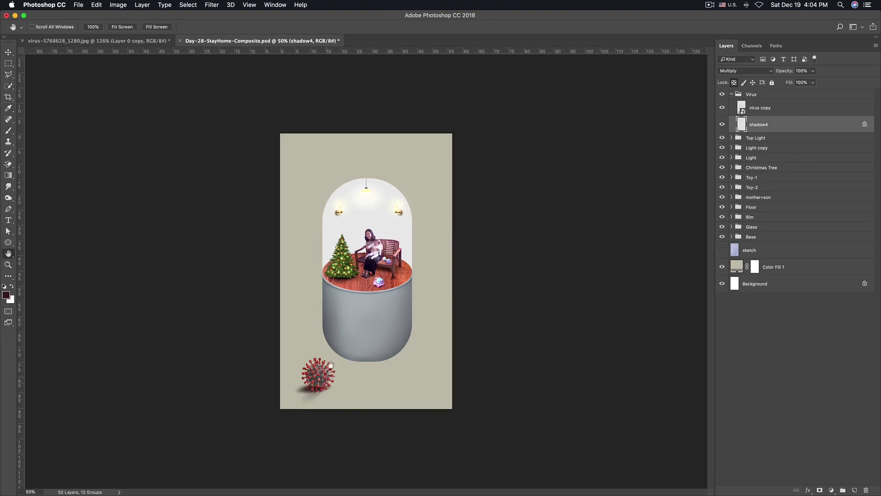
left_click_drag(330, 377, 344, 368)
key("v")
left_click(507, 345)
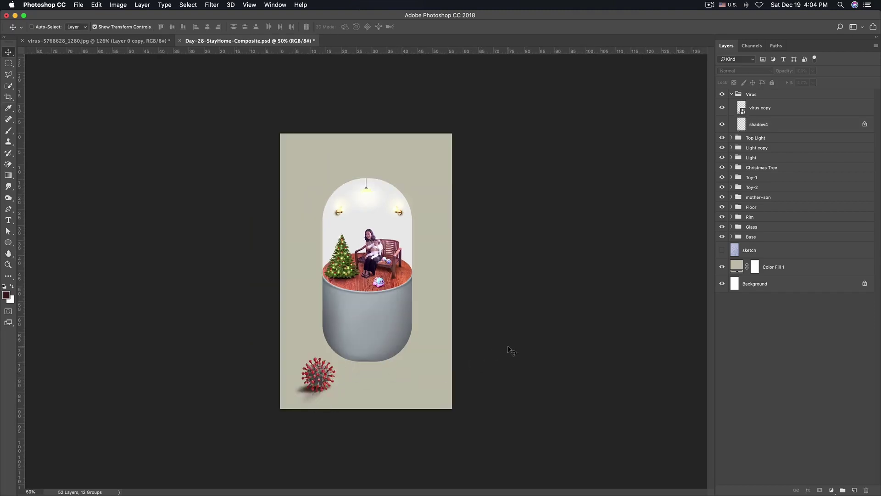
key("super+minus")
key("super+minus")
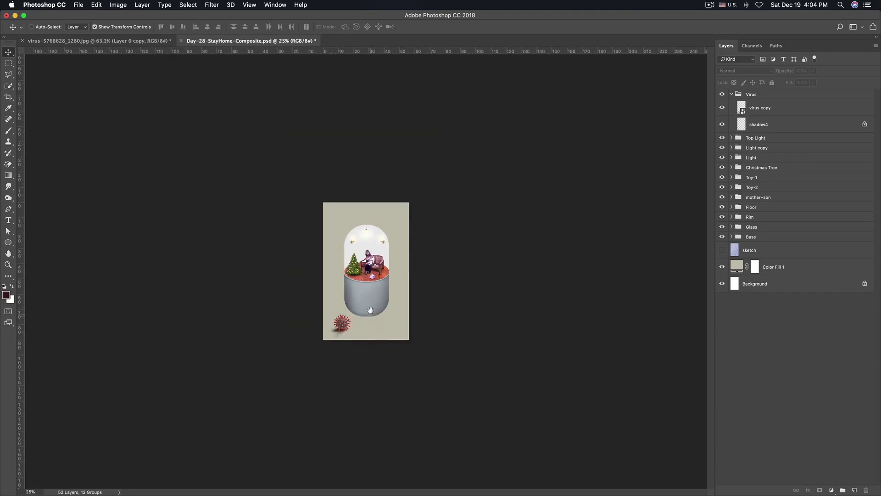
key("super+plus")
key("super+plus")
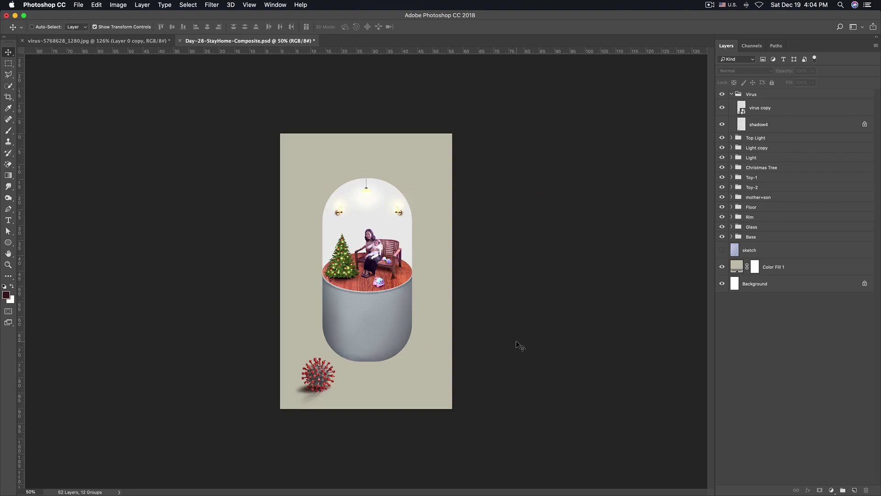
left_click(768, 125)
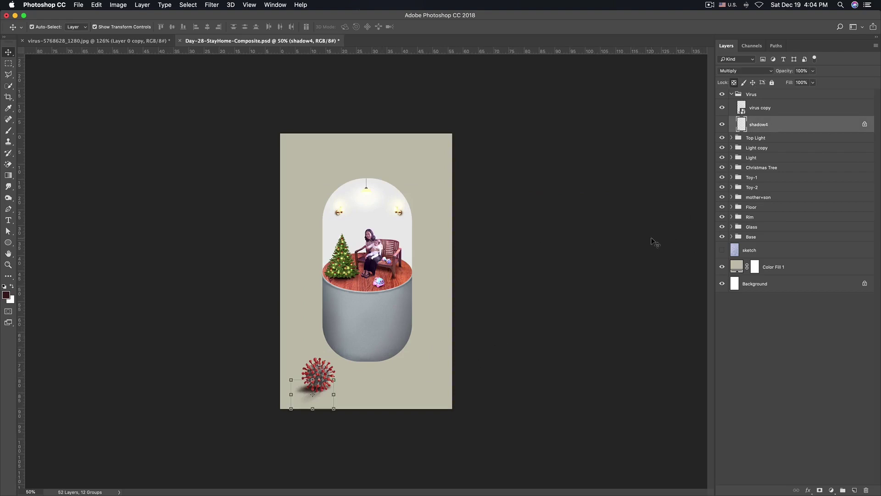
Set shadow4's Hue/Saturation Lightness to +9 and apply it
key("ctrl+u")
mouse_move(569, 213)
left_mouse_down()
mouse_move(589, 213)
mouse_move(570, 213)
left_mouse_up()
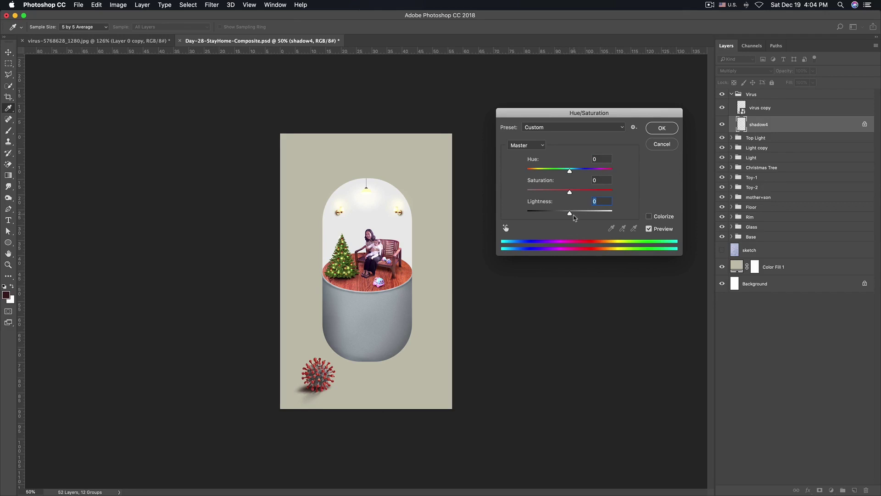
left_click_drag(570, 216, 578, 217)
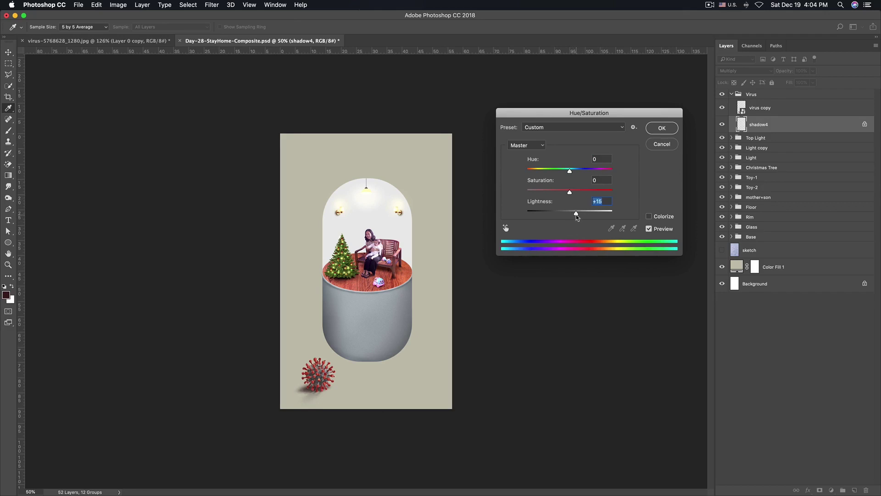
type("0")
left_click_drag(573, 217, 575, 216)
left_click(654, 131)
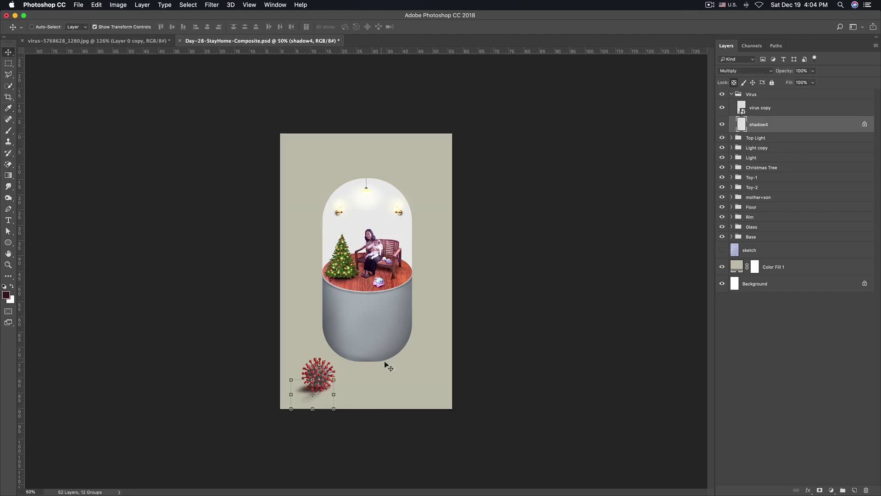
Apply the lightness adjustment to the shadow, then group virus copy with shadow4
left_click(512, 351)
key("super+minus")
key("super+equal")
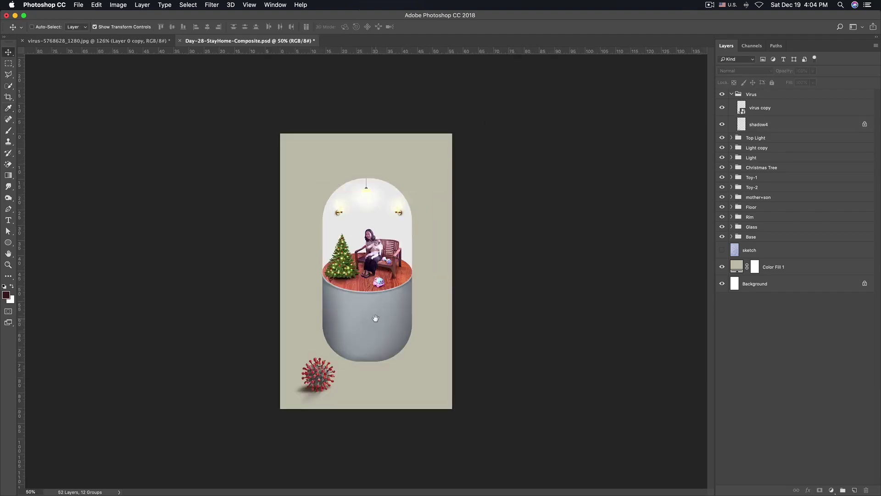
left_click(761, 124)
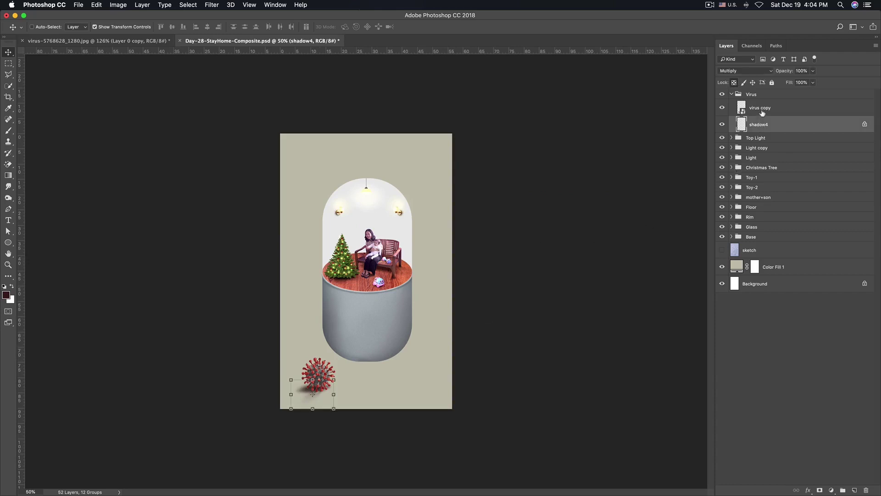
left_click(762, 114)
left_click(751, 94)
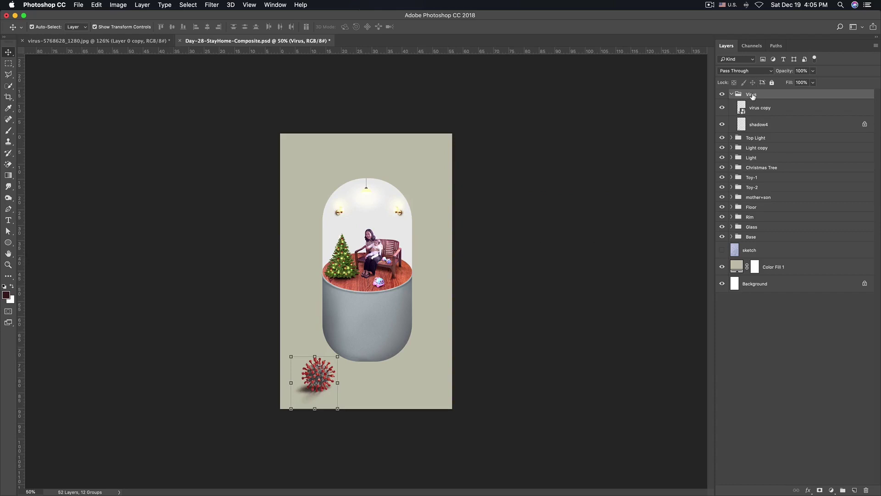
left_click(753, 107)
left_click(756, 125, "shift")
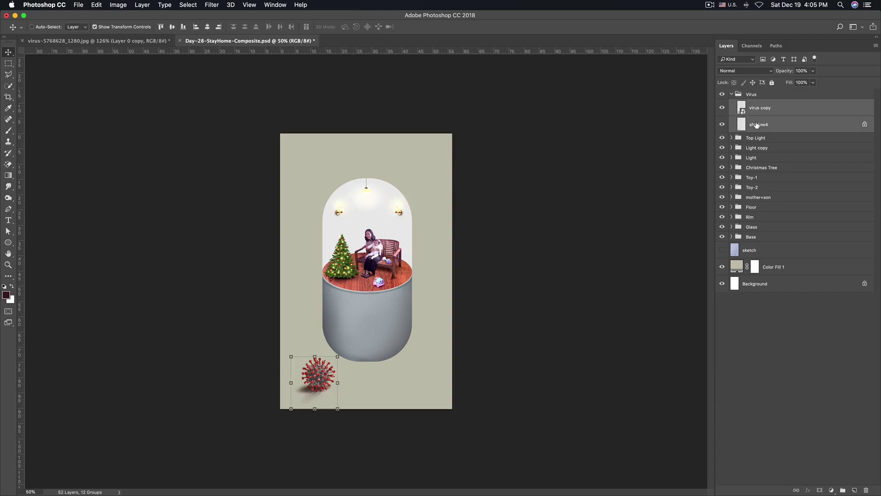
key("ctrl+g")
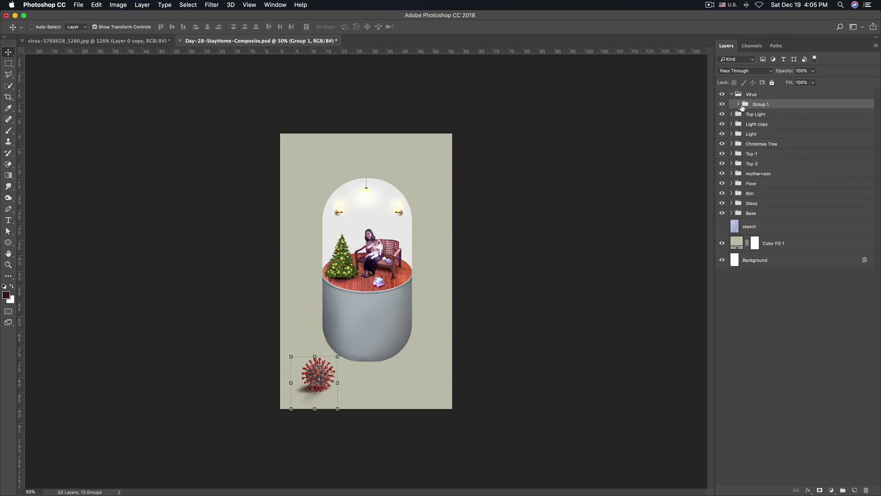
Unlock shadow4 inside the new group, undoing an accidental extra nested group
left_click(738, 105)
left_click(791, 134)
left_click(865, 134)
left_click(788, 124)
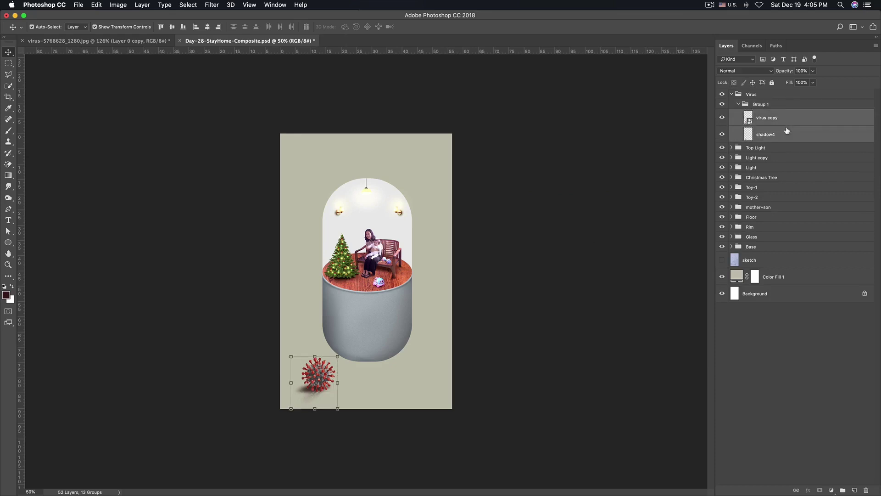
key("ctrl+g")
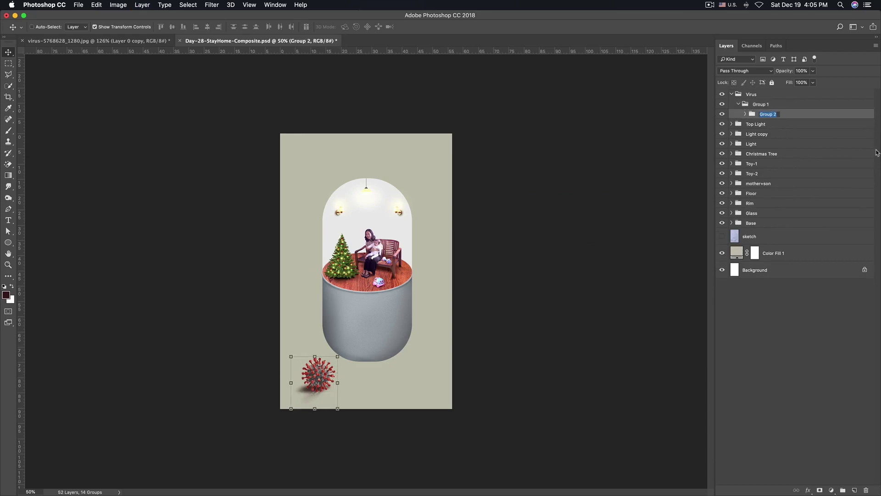
key("ctrl+z")
Rename the group V1, then duplicate it and move the copy right of the capsule
left_click(759, 105)
double_click(761, 105)
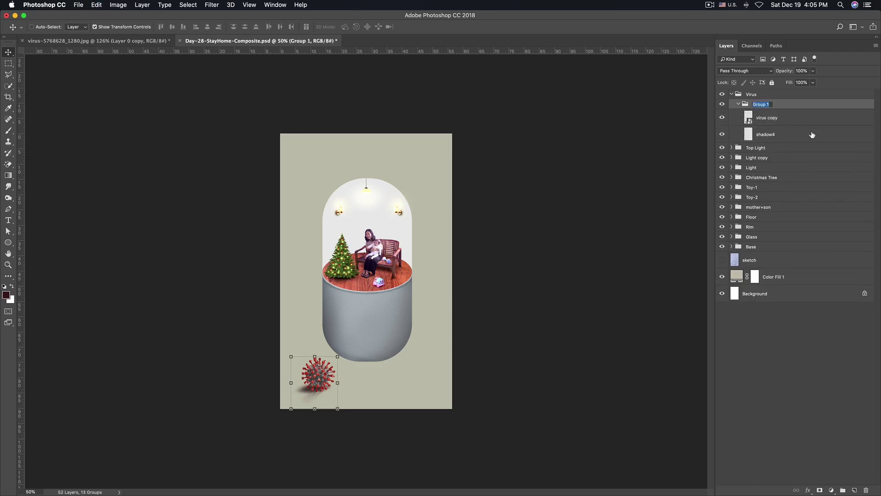
type("V1")
key("Return")
key("ctrl+j")
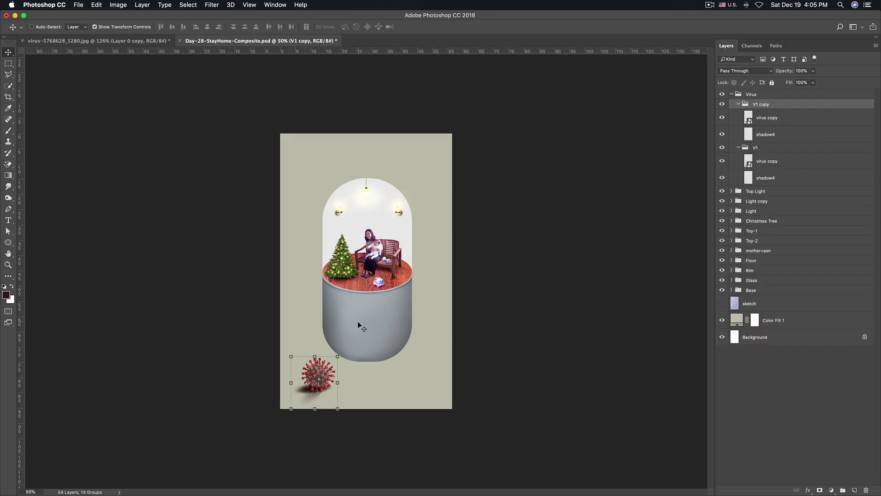
mouse_move(324, 375)
left_mouse_down()
mouse_move(428, 349)
mouse_move(428, 364)
mouse_move(433, 352)
left_mouse_up()
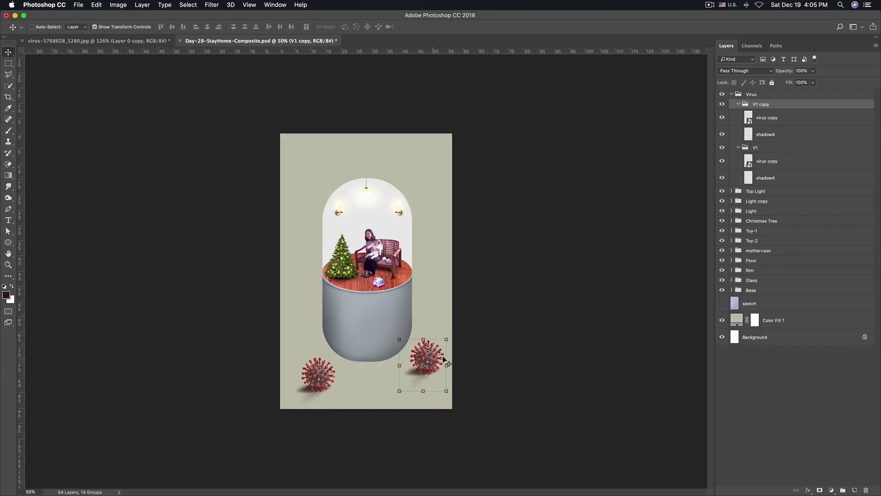
Skew and shift the duplicate virus's shadow4 to lie beneath it, then select the V1 copy group
left_click(760, 119)
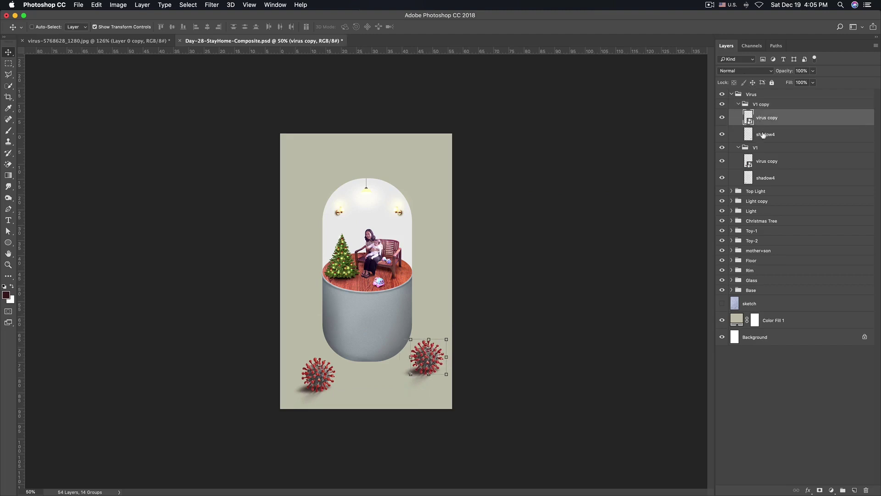
left_click(762, 136)
left_click(446, 383)
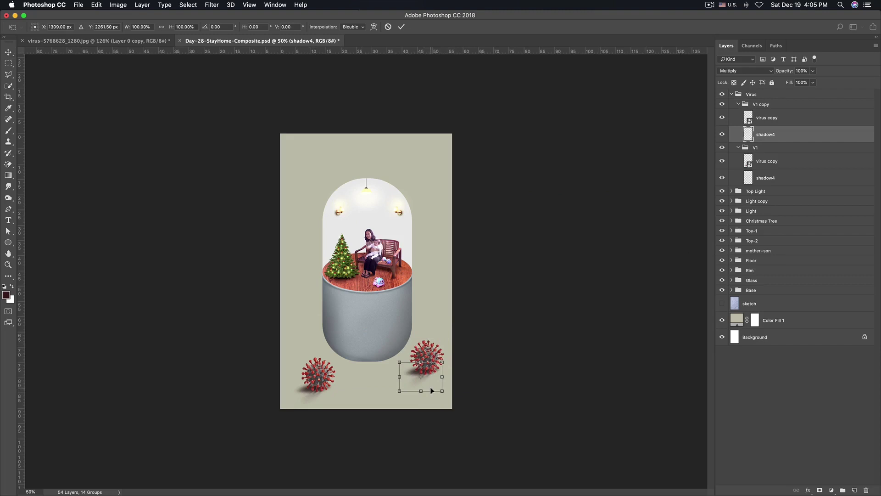
key("ctrl+plus")
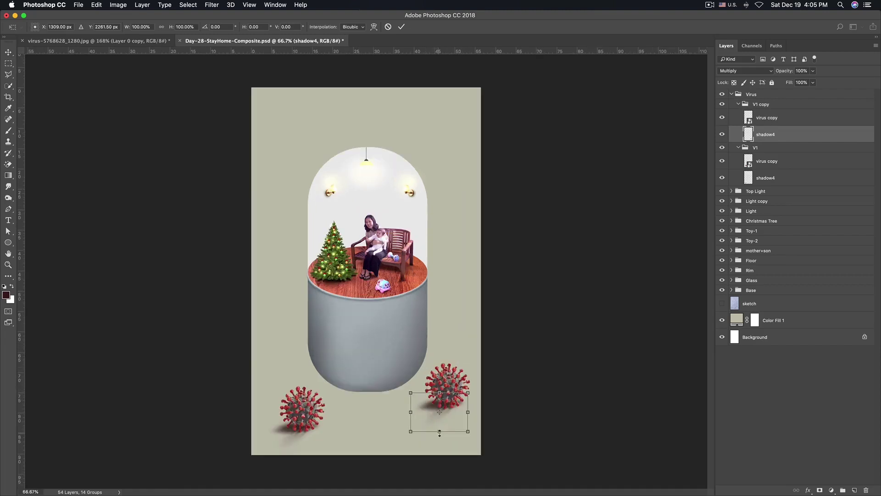
left_click_drag(440, 434, 492, 427)
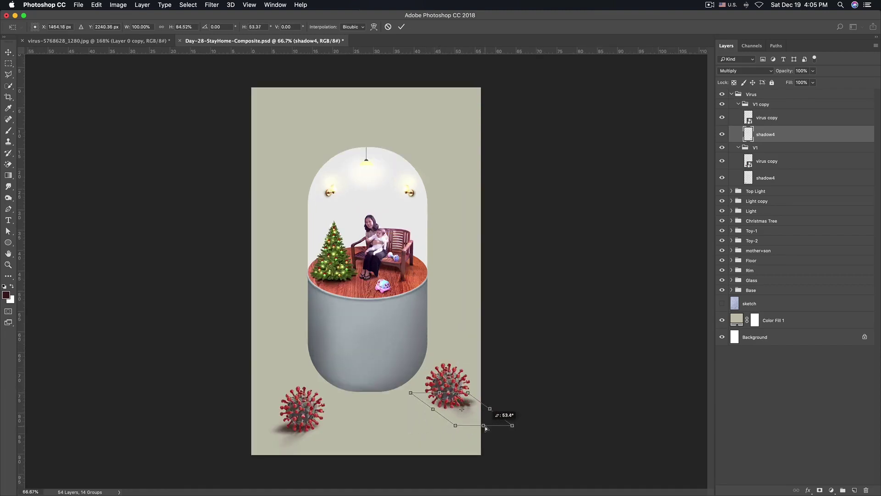
left_click_drag(479, 408, 472, 410)
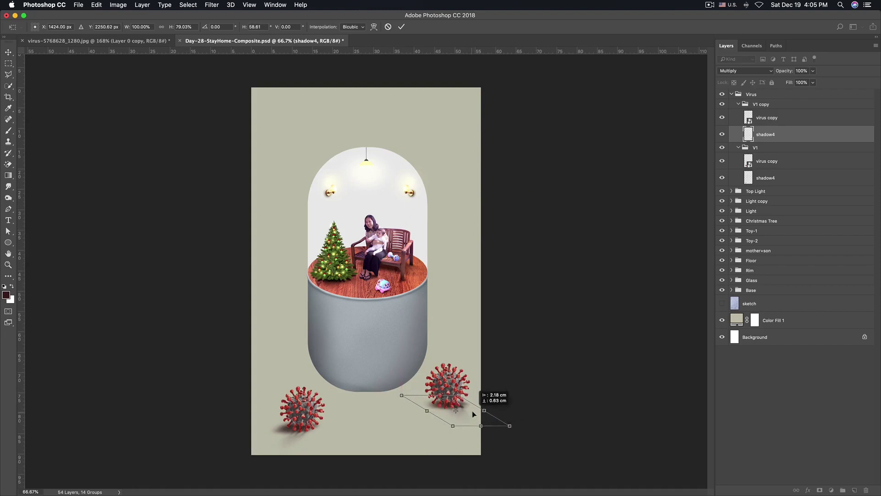
key("Return")
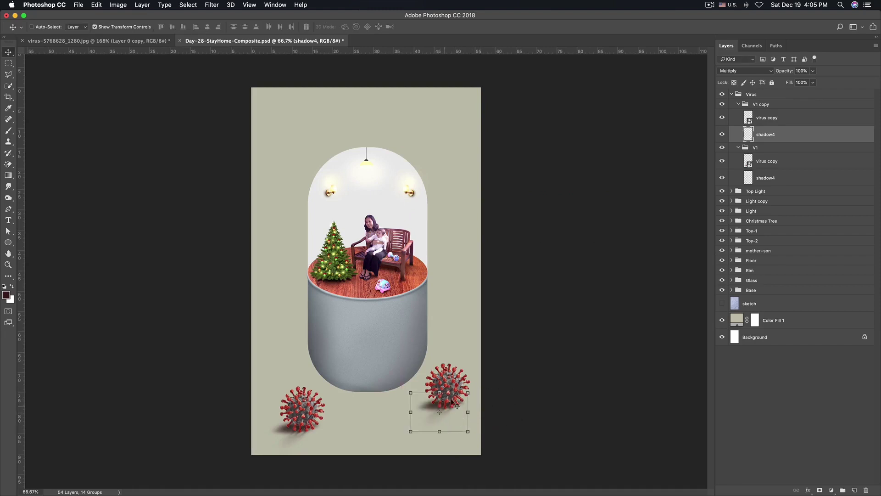
scroll(445, 409, "down", 1)
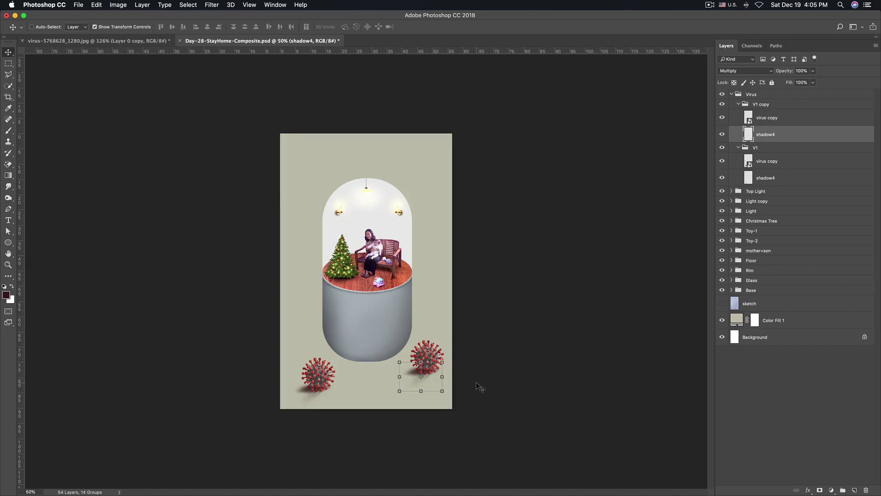
left_click(752, 105)
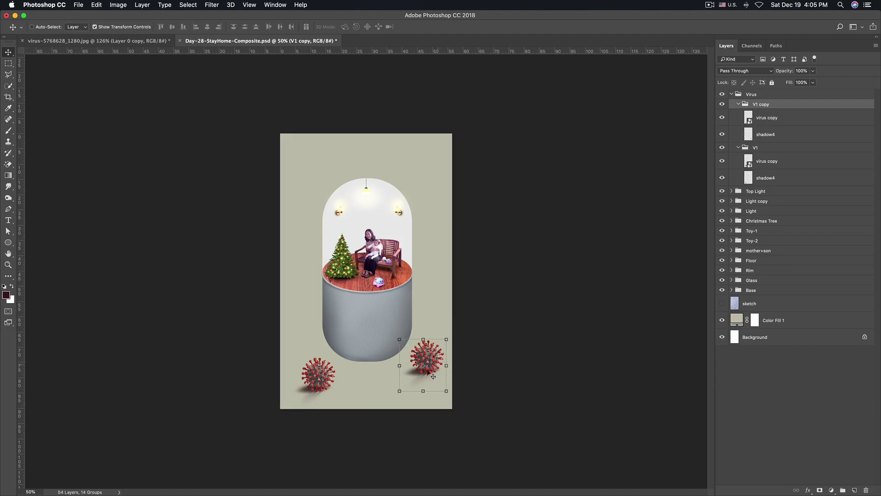
Move V1 copy above the first virus, scale it to about 54%, and nudge it left and down
left_click_drag(425, 362, 316, 337)
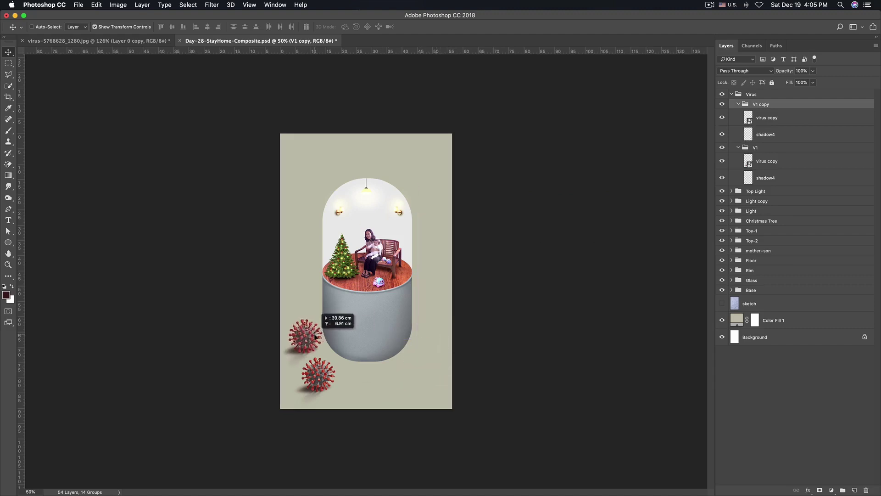
key("ctrl+t")
left_click_drag(324, 317, 314, 329)
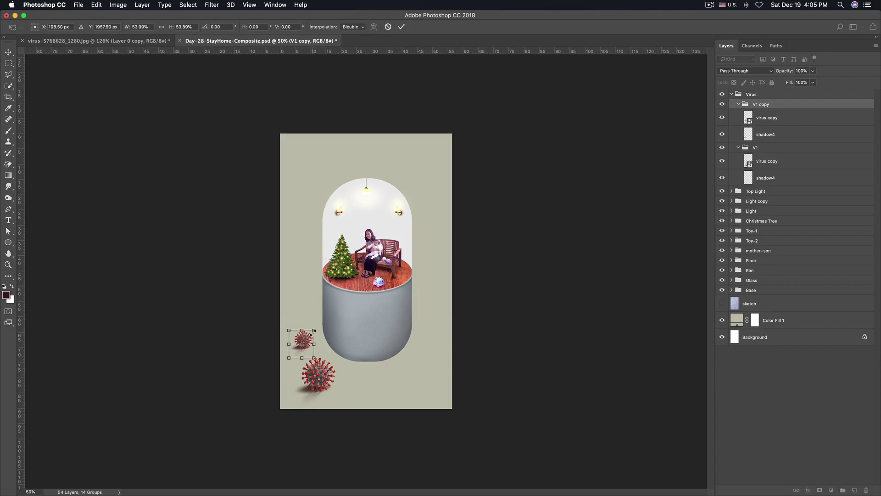
key("Return")
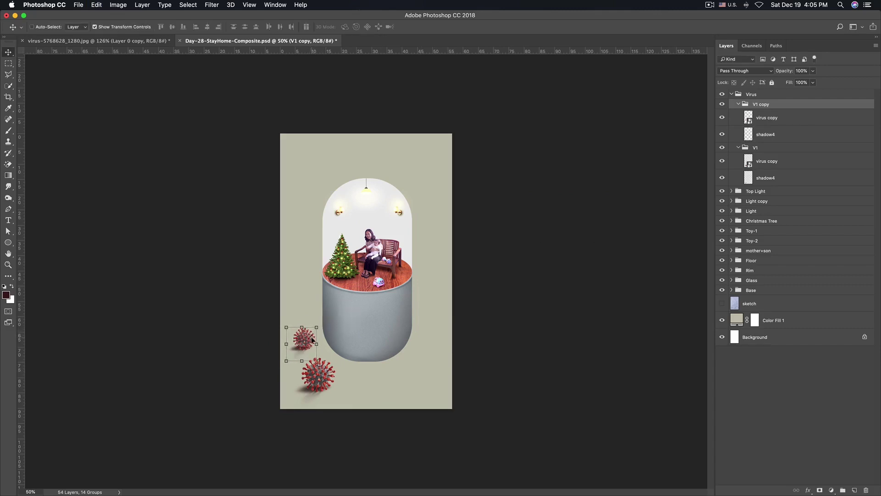
left_click_drag(316, 328, 315, 329)
key("Return")
key("shift+Left")
key("shift+Down")
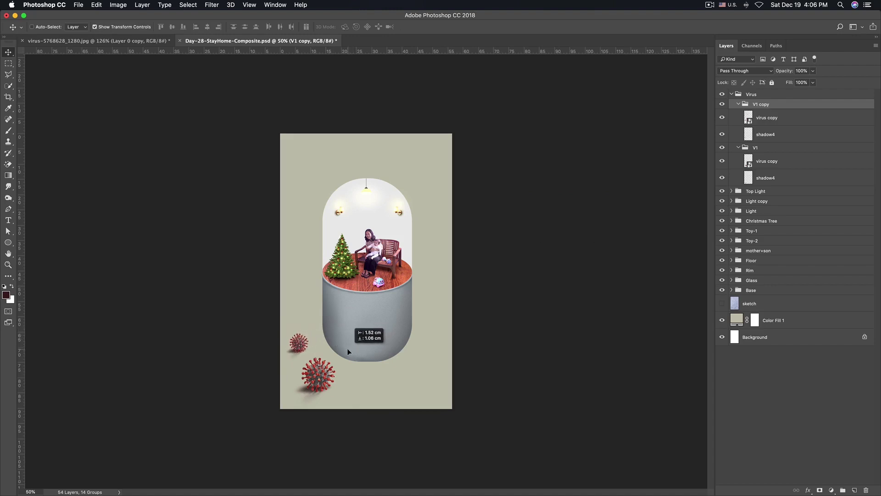
Select the small virus's shadow4 for Free Transform, undoing a first narrowing attempt
left_click(566, 367, "ctrl")
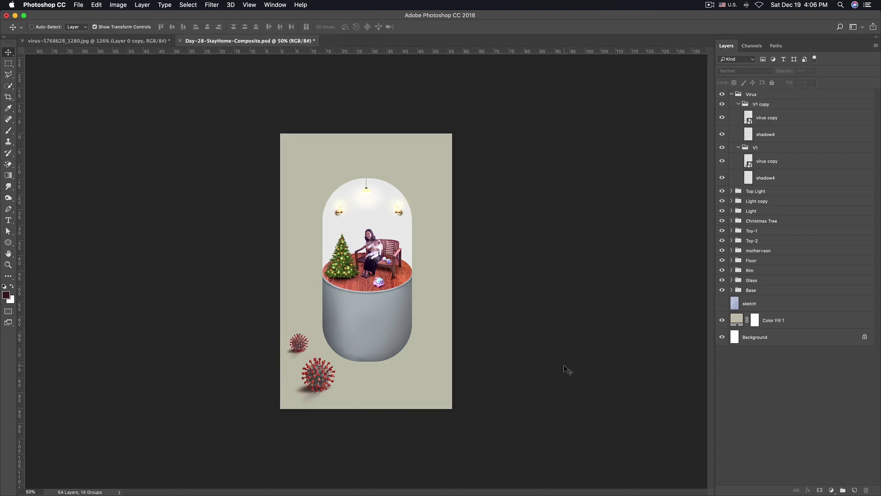
left_click(766, 134)
scroll(298, 343, "up", 2)
left_click(305, 346)
left_click_drag(304, 329, 308, 329)
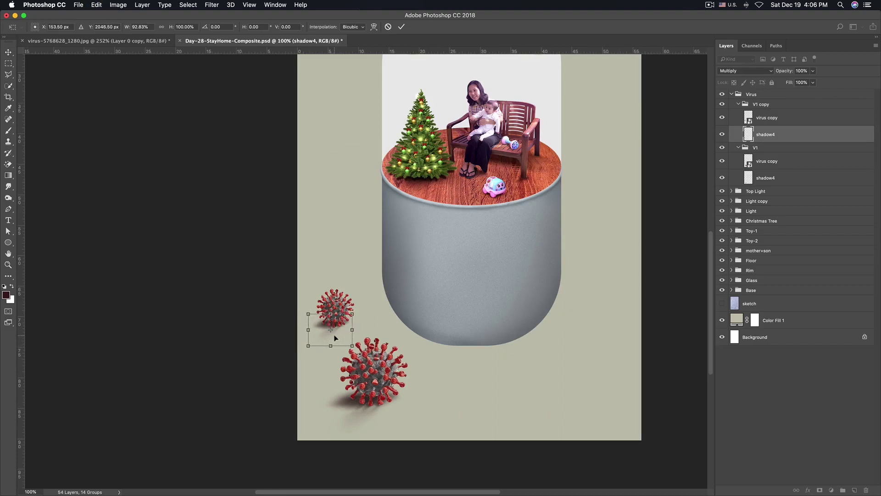
key("ctrl+z")
Skew, shorten and widen the small virus's shadow to about −21° and commit it
left_click_drag(331, 346, 324, 344)
left_click_drag(351, 313, 356, 314)
left_click_drag(325, 347, 322, 344)
left_click_drag(308, 313, 313, 316)
key("Return")
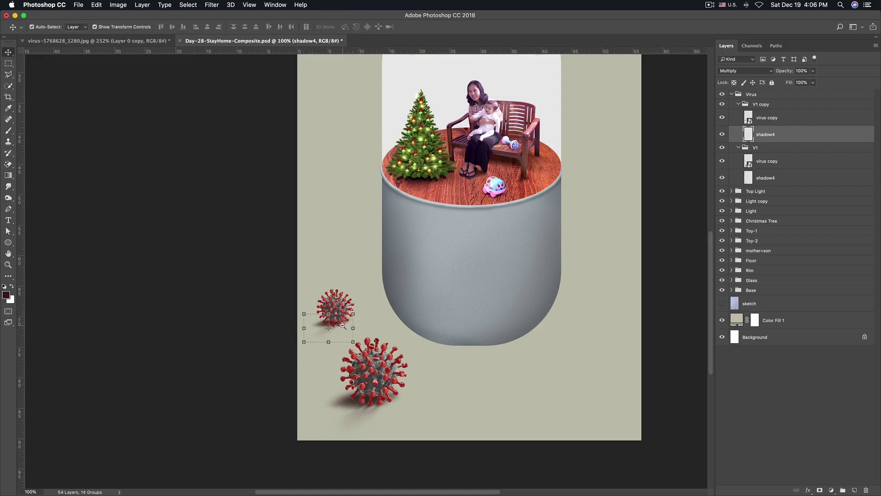
key("ctrl+minus")
left_click(522, 359, "ctrl")
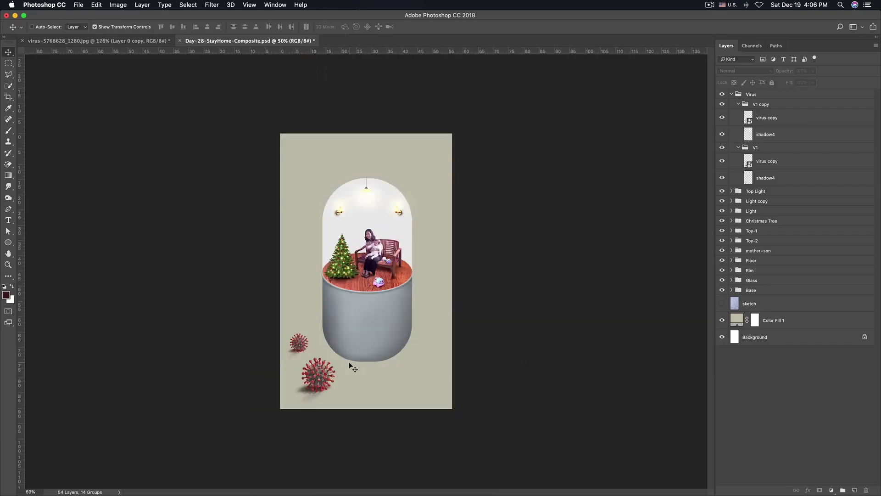
key("ctrl+minus")
Adjust the zoom and collapse the V1 copy group in the Layers panel
key("ctrl+plus")
key("ctrl+plus")
key("ctrl+minus")
left_click(765, 135)
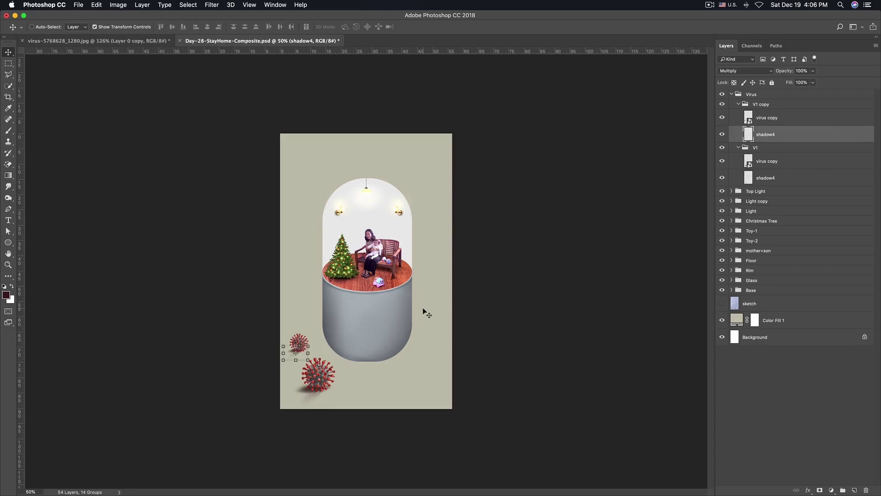
left_click(500, 350)
key("ctrl+plus")
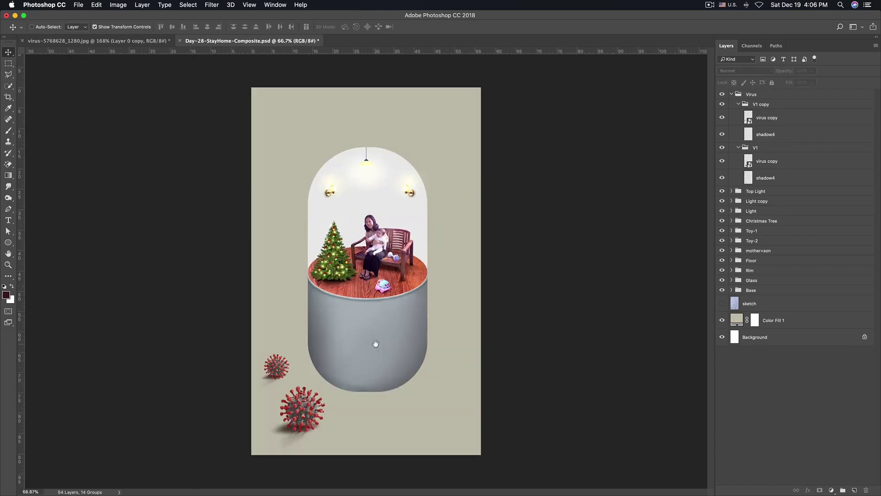
left_click(762, 106)
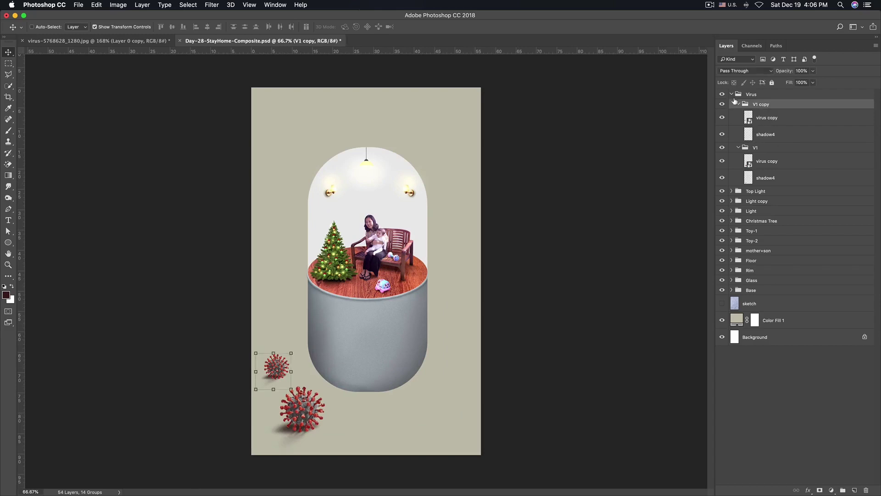
left_click(738, 104)
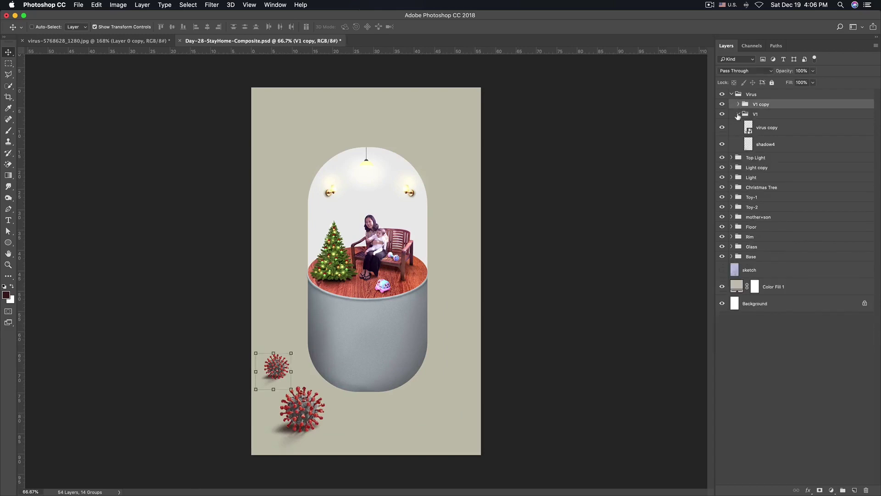
left_click(564, 292, "ctrl")
Rename the V1 copy group to V1 and save the document
double_click(758, 104)
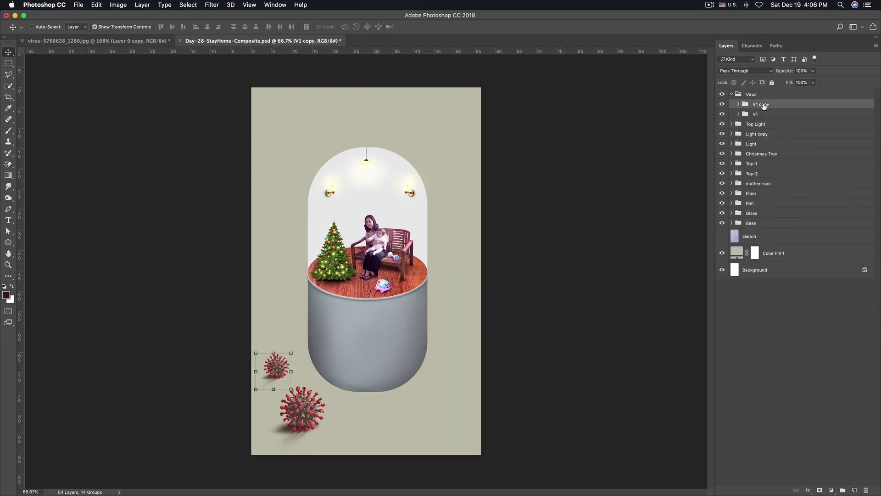
key("Right")
key("Return")
key("ctrl+alt+shift+a")
key("ctrl+s")
Duplicate the small virus to the capsule's lower right and enlarge it to about 168%
left_click(753, 105)
left_click_drag(282, 379, 440, 408, "alt")
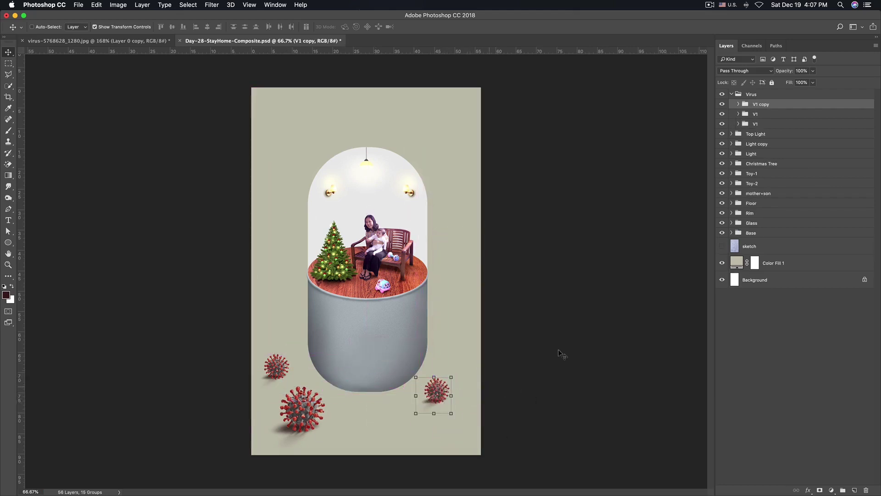
key("ctrl+t")
mouse_move(451, 377)
left_mouse_down("alt+shift")
mouse_move(470, 364)
mouse_move(461, 389)
left_mouse_up("alt+shift")
Commit the third virus's scale, delete its old shadow4, and duplicate its virus layer as virus copy 2
key("Return")
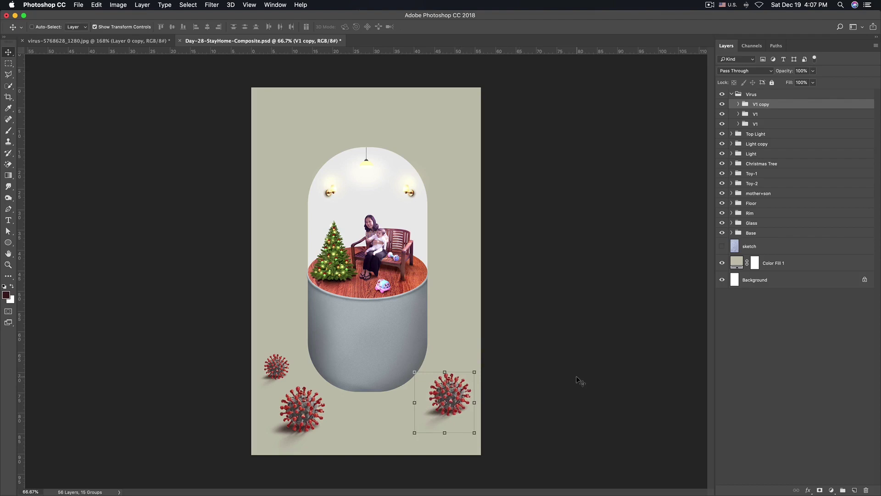
left_click(738, 105)
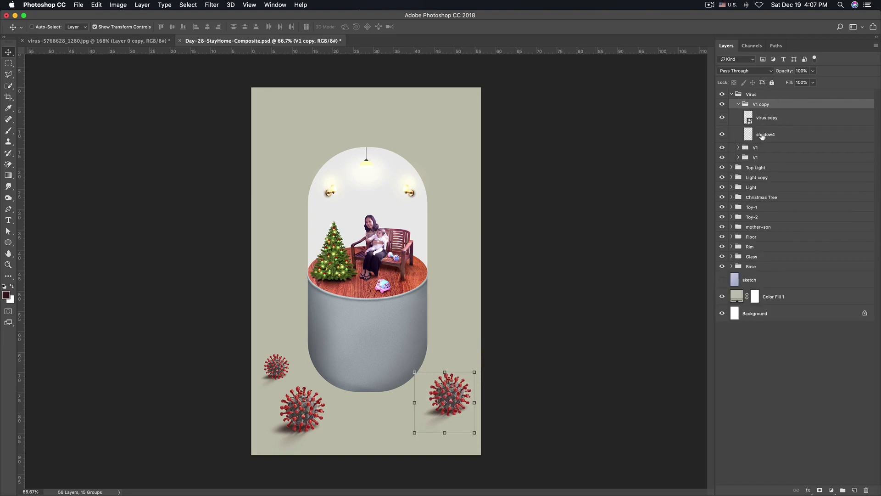
left_click(763, 120)
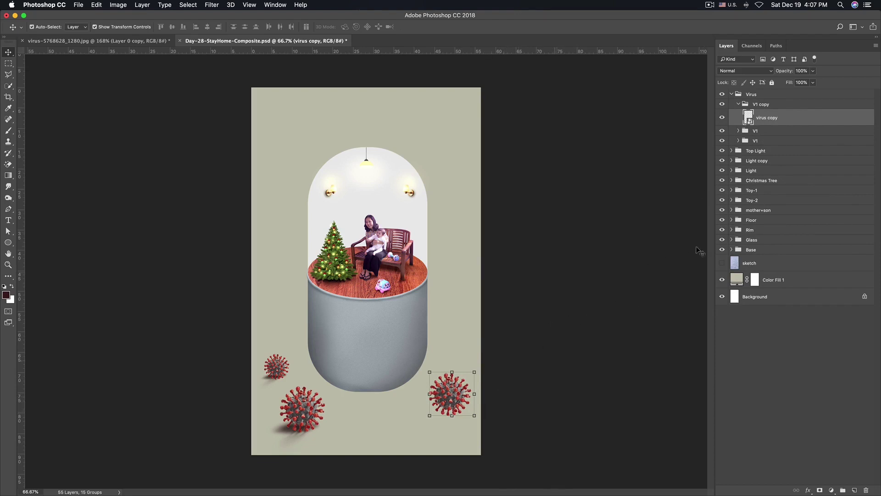
mouse_move(771, 120)
left_mouse_down()
mouse_move(765, 149)
mouse_move(765, 136)
left_mouse_up()
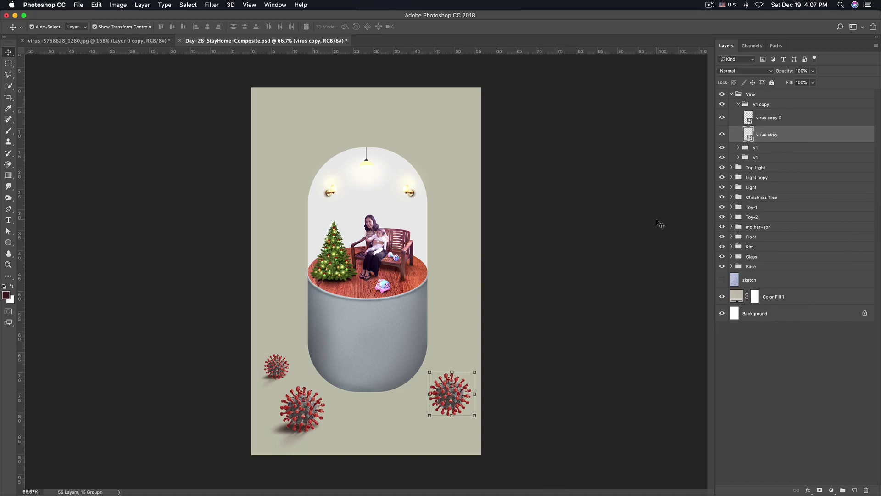
key("super+t")
right_click(453, 389)
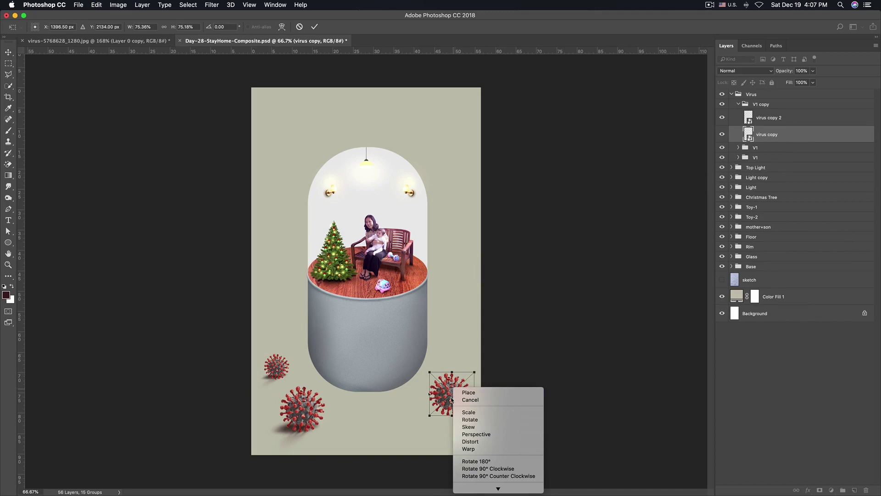
Flip virus copy downward and skew it into a flattened streak under the lower-right virus
left_click(440, 383)
mouse_move(452, 374)
left_mouse_down()
mouse_move(494, 434)
mouse_move(475, 409)
left_mouse_up()
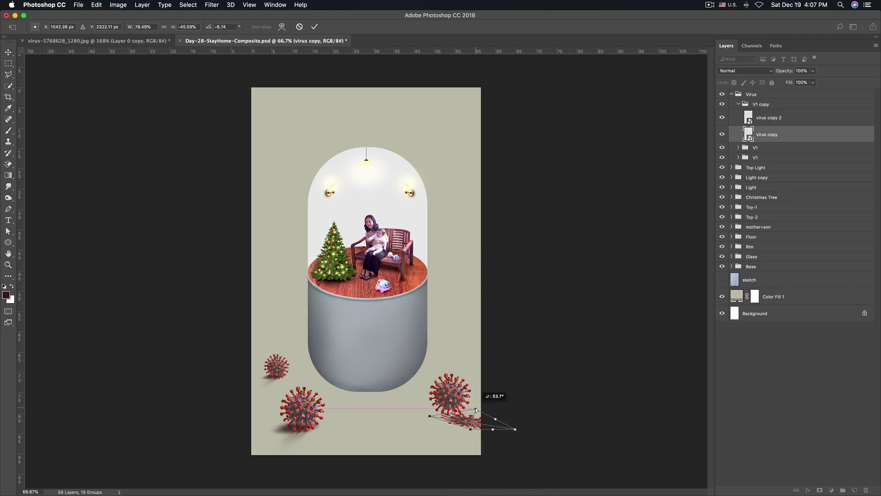
left_click_drag(475, 408, 473, 429)
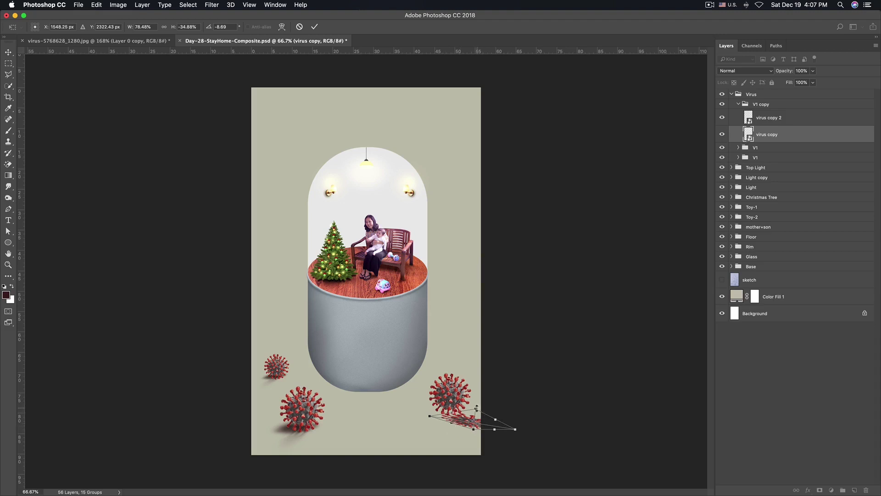
left_click_drag(476, 411, 496, 420)
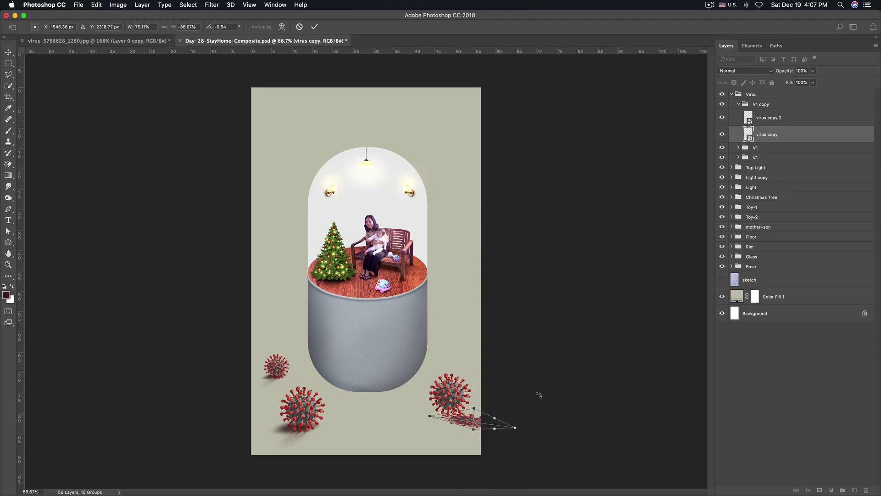
left_click_drag(433, 418, 436, 419)
left_click_drag(515, 430, 514, 429)
key("Return")
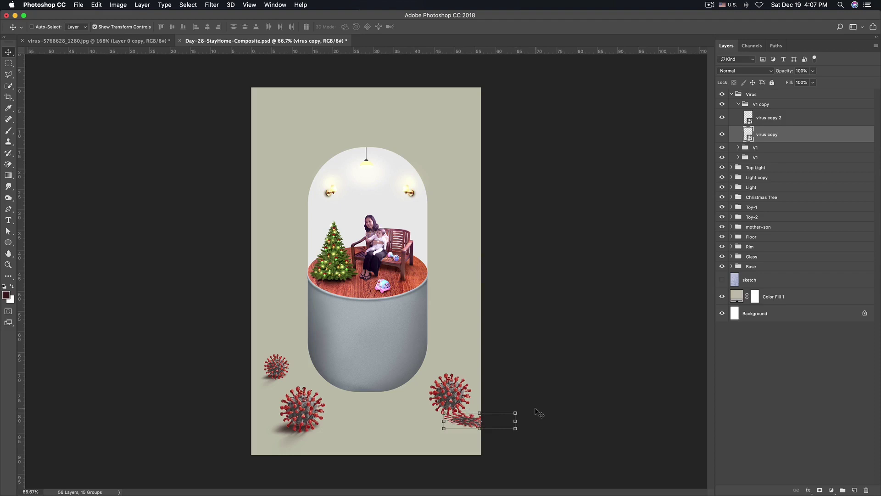
Rasterize the flipped copy and lock its transparent pixels so it can be painted dark
right_click(777, 134)
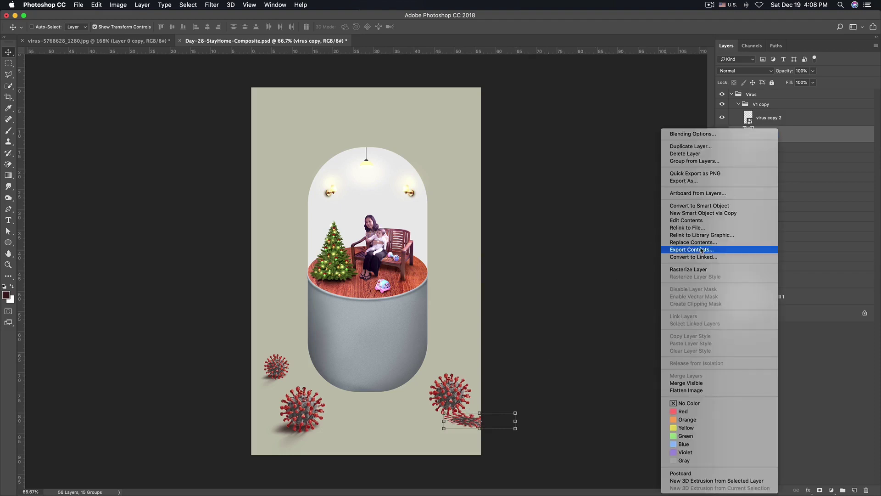
left_click(701, 271)
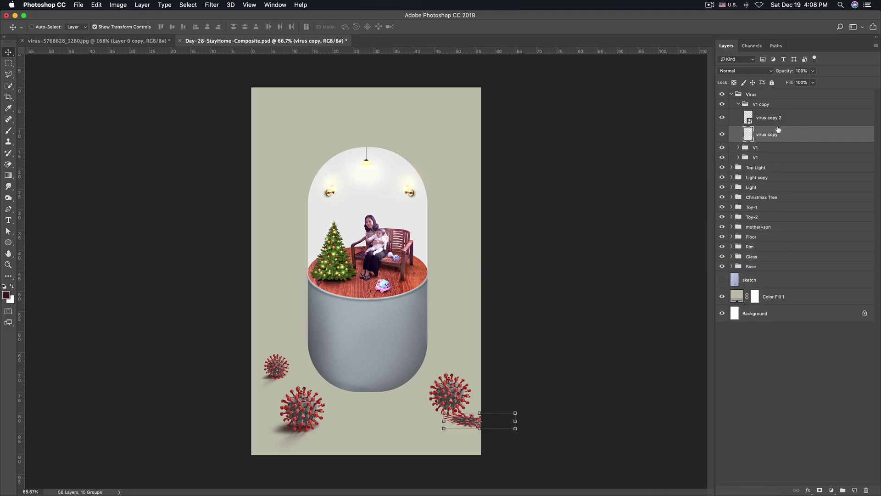
left_click(734, 83)
key("b")
key("x")
left_click_drag(447, 420, 466, 415)
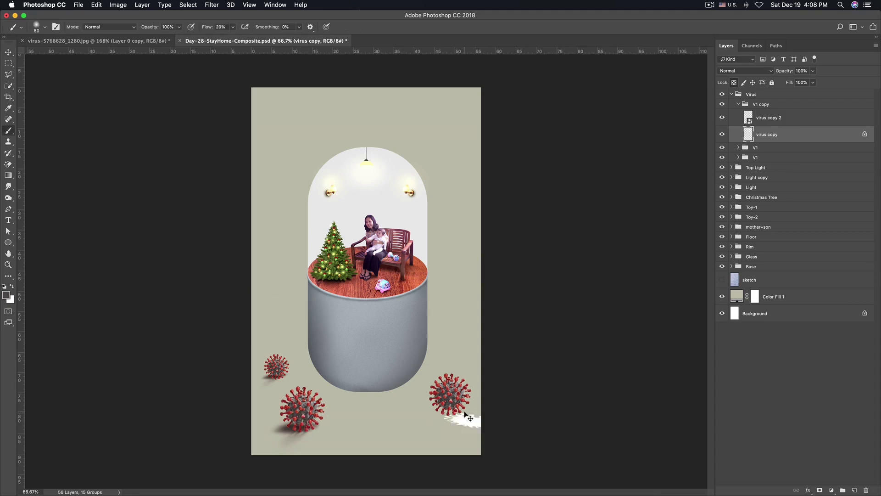
key("ctrl+z")
Set the shadow layer's blend mode to Multiply and nudge it under the right virus
left_click(756, 71)
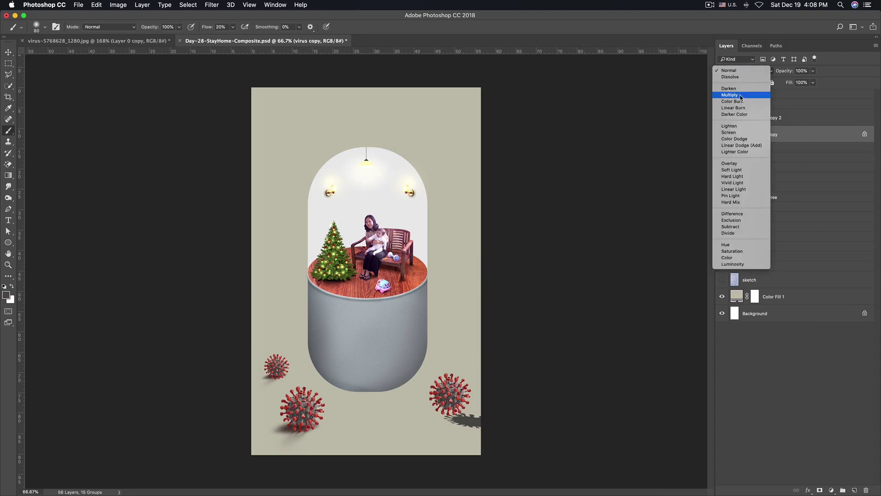
left_click(740, 95)
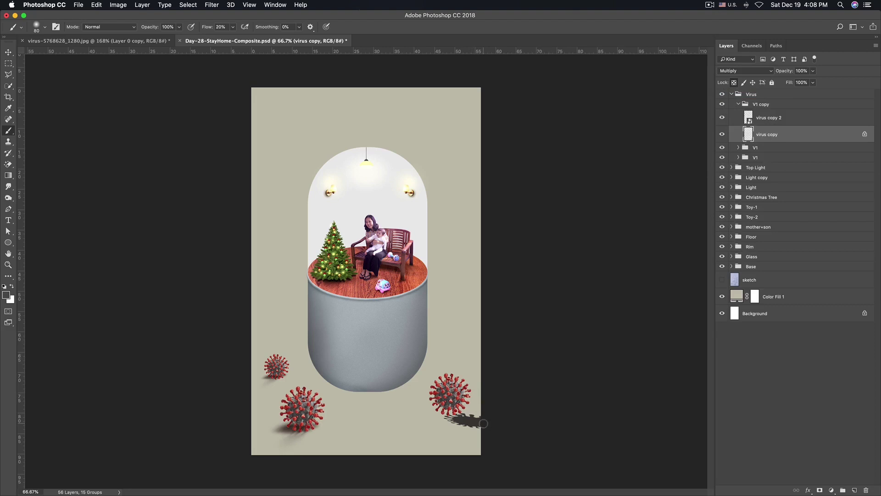
key("v")
left_click_drag(465, 425, 464, 426)
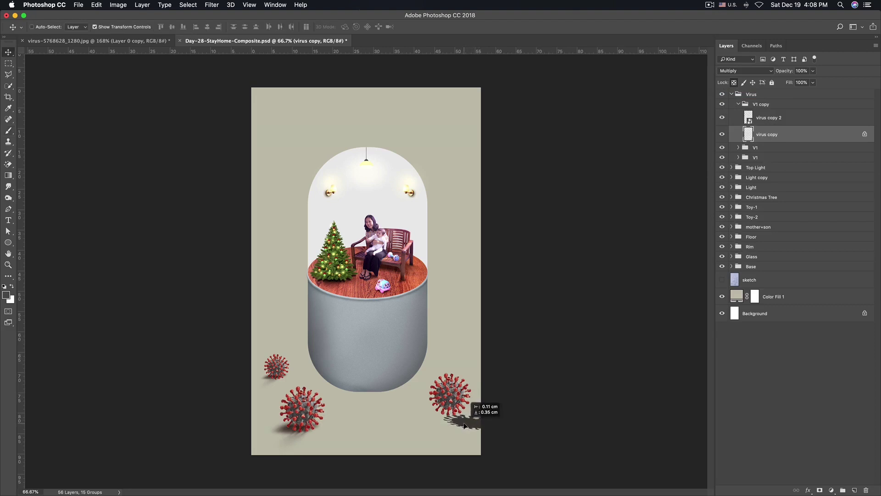
key("super+plus")
key("super+plus")
mouse_move(378, 317)
left_mouse_down()
mouse_move(360, 276)
mouse_move(377, 306)
left_mouse_up()
key("super+t")
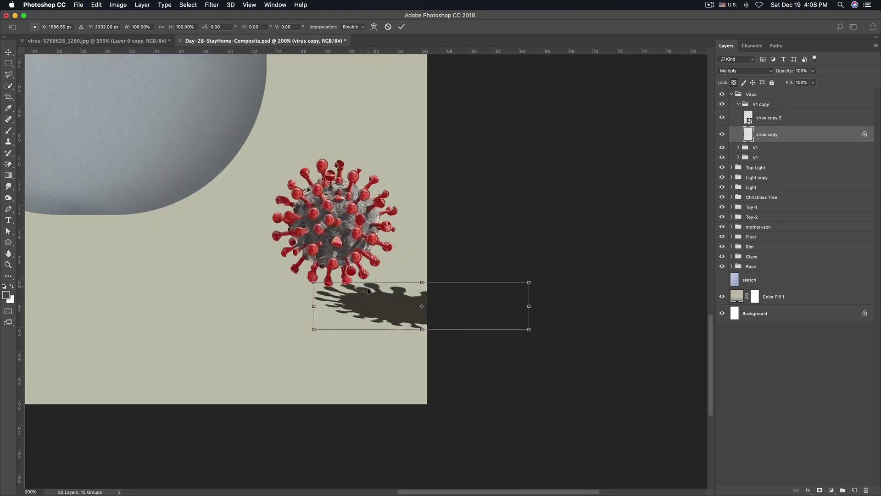
Warp the lower-right virus's shadow, bending its edges and corners to curve along the ground
right_click(368, 289)
left_click(387, 345)
left_click_drag(376, 288, 374, 282)
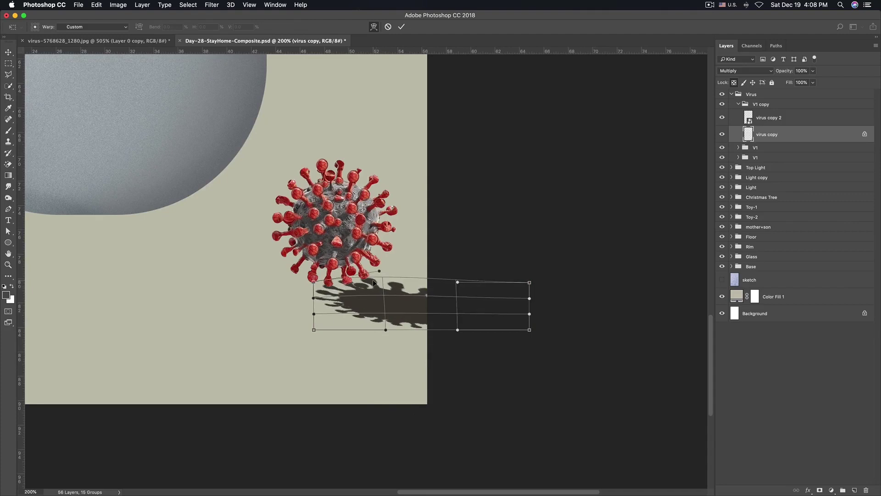
left_click_drag(378, 272, 377, 275)
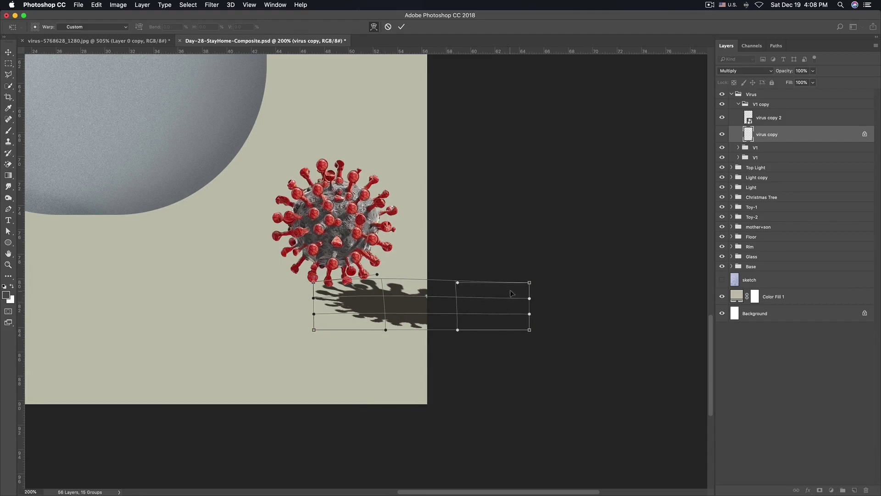
left_click_drag(528, 284, 526, 271)
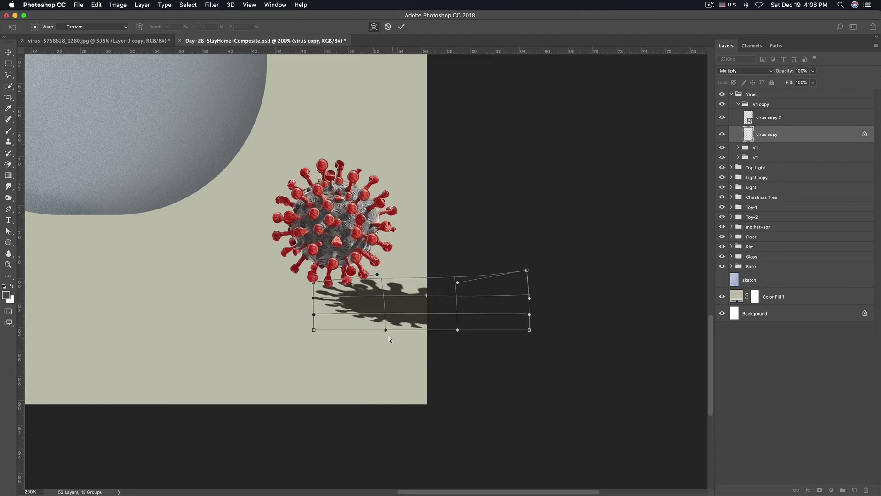
left_click_drag(385, 330, 393, 361)
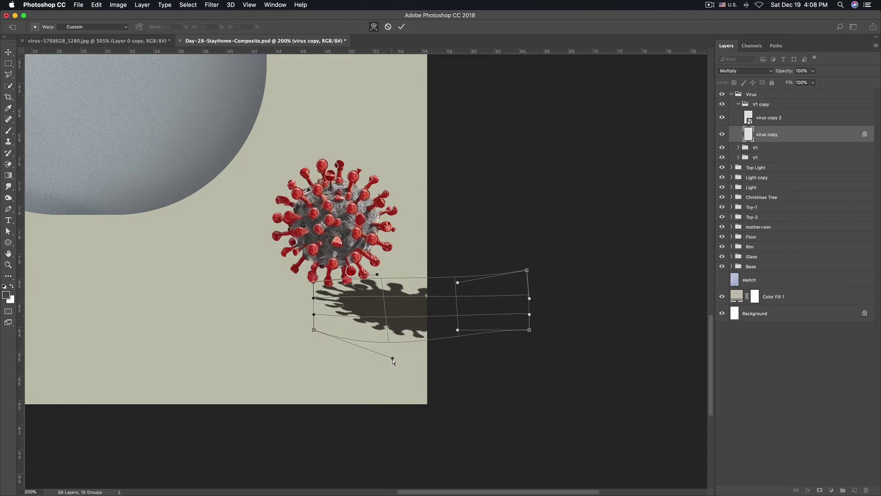
left_click_drag(313, 281, 317, 280)
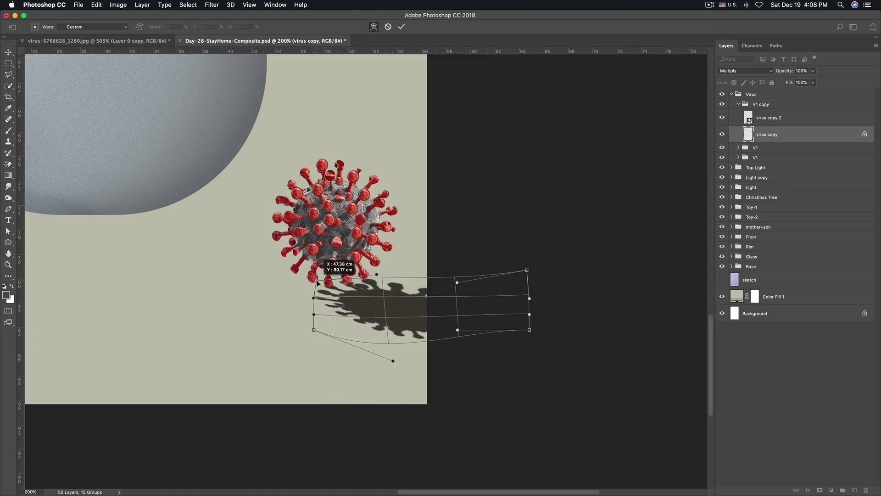
left_click_drag(457, 329, 473, 358)
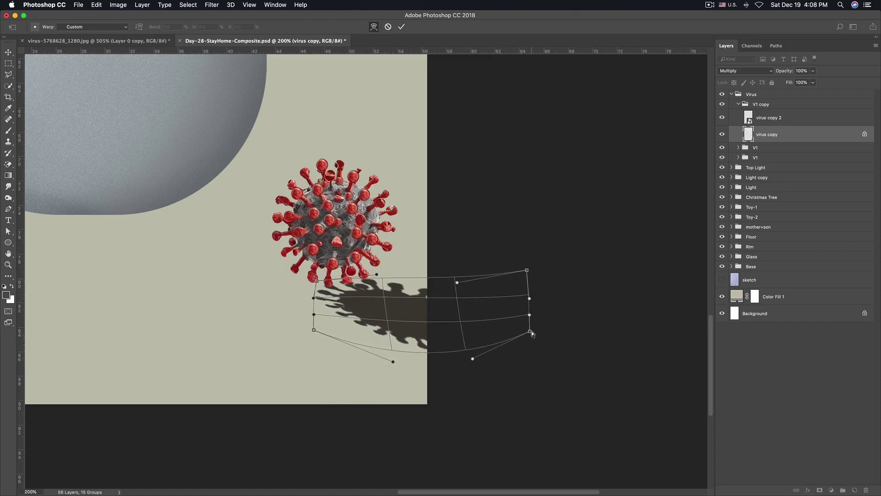
left_click_drag(530, 331, 546, 362)
key("Escape")
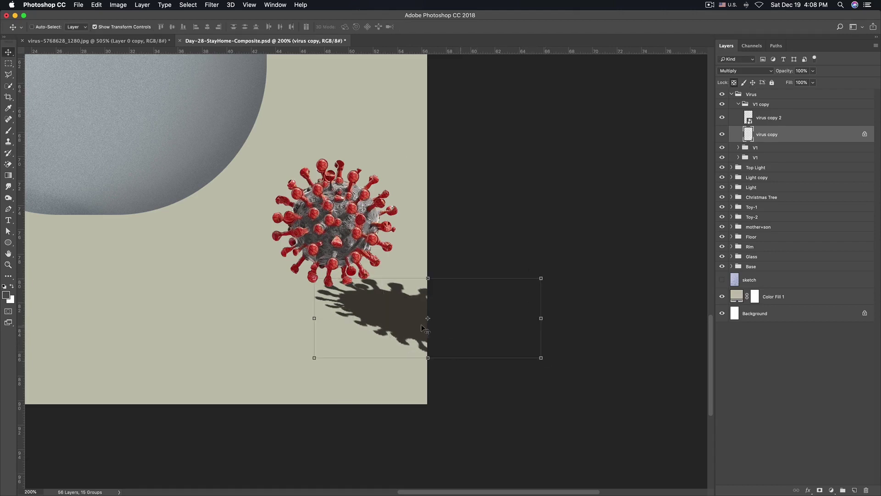
left_click(359, 307, "alt")
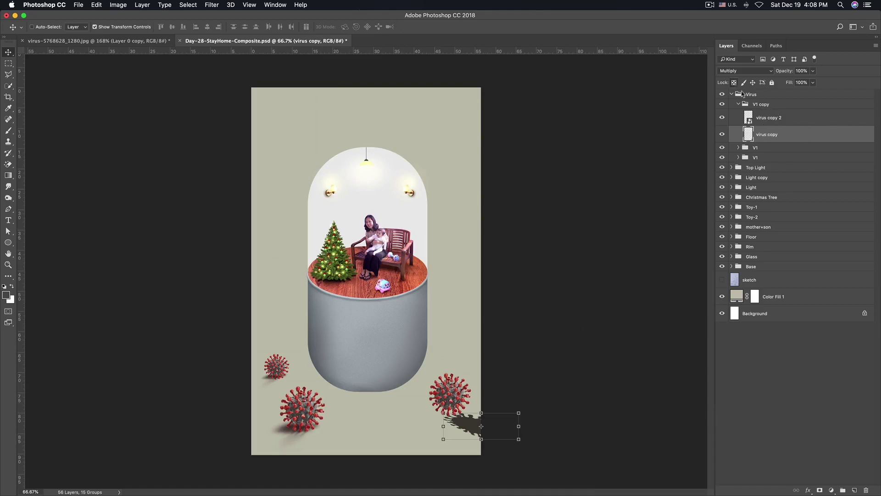
Apply Filter > Blur > Motion Blur with angle −18° and distance 75 pixels to the shadow
left_click(212, 5)
mouse_move(216, 107)
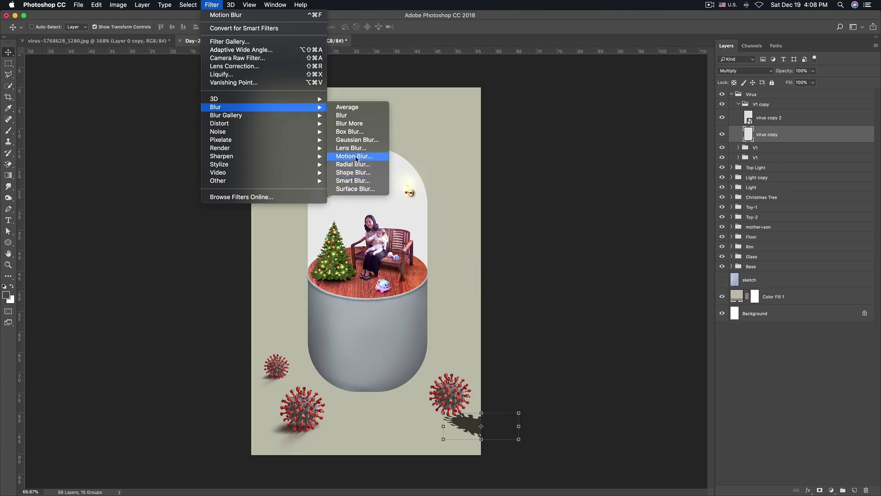
left_click(357, 156)
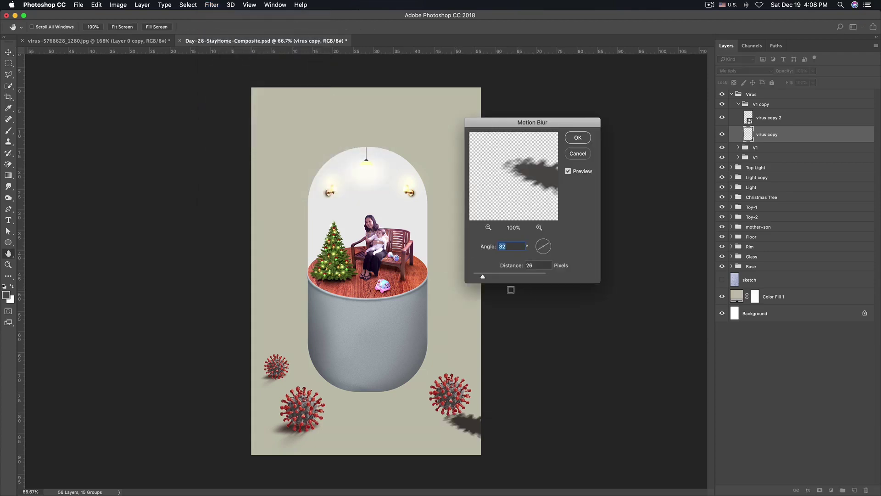
left_click_drag(540, 252, 538, 248)
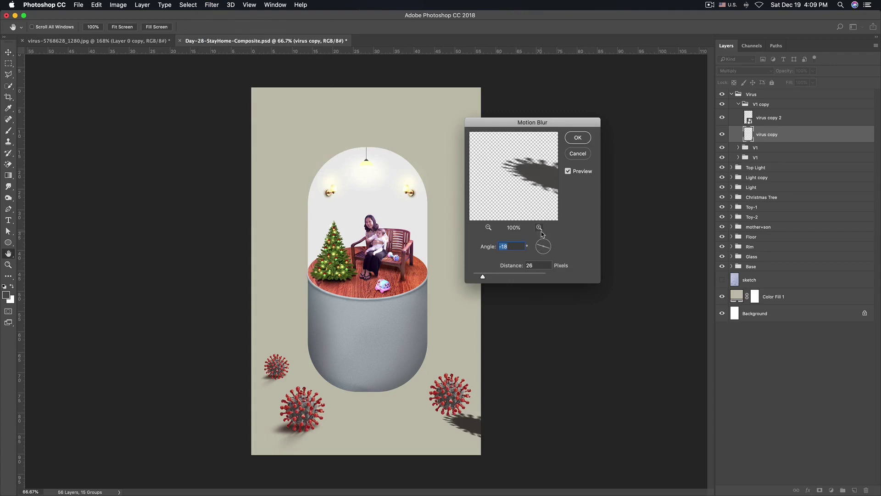
left_click_drag(483, 277, 489, 277)
left_click_drag(490, 277, 504, 279)
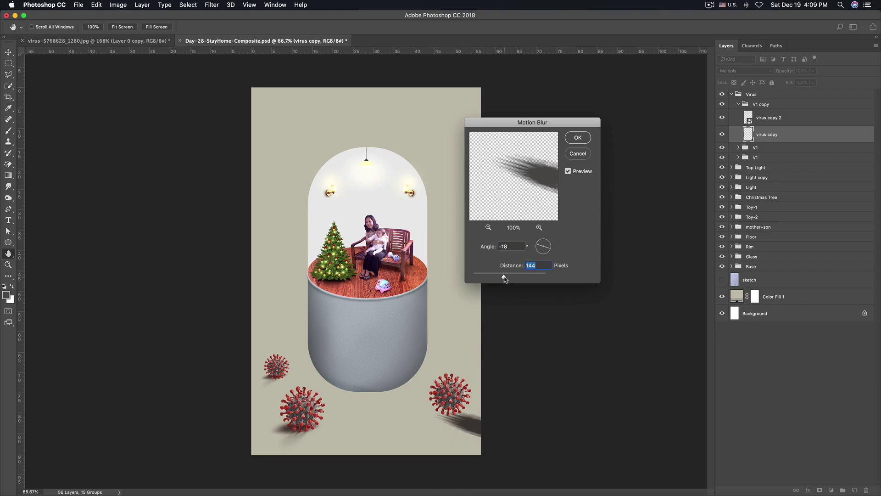
mouse_move(504, 278)
left_mouse_down()
mouse_move(515, 279)
mouse_move(487, 278)
mouse_move(495, 278)
left_mouse_up()
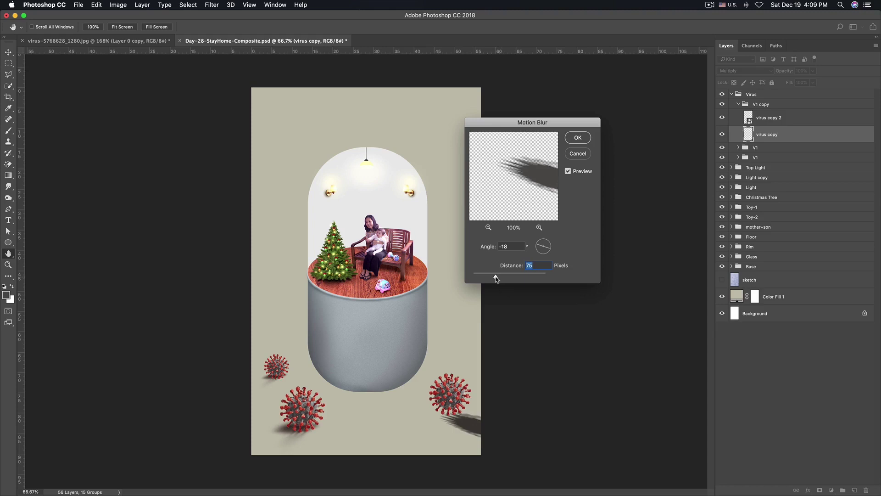
left_click(578, 138)
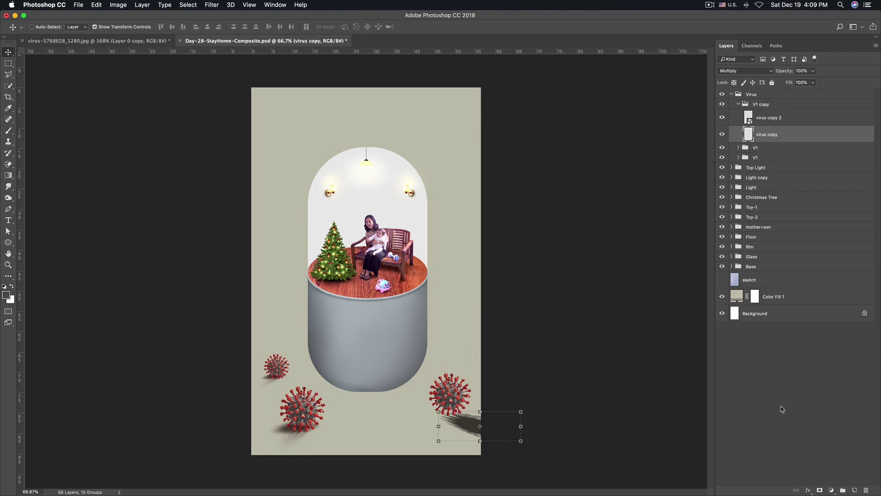
Add an inverted layer mask hiding the blurred shadow and ready a white brush
left_click(819, 490)
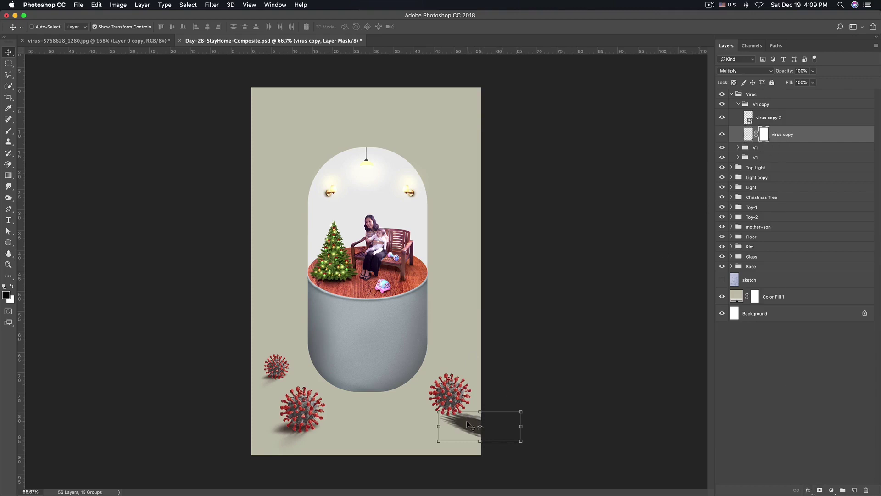
key("ctrl+i")
key("b")
key("ctrl+1")
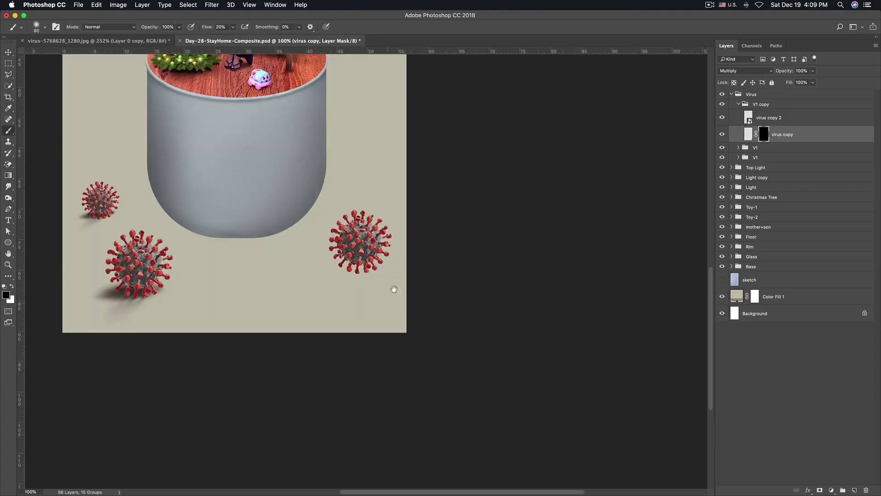
key("x")
key("p")
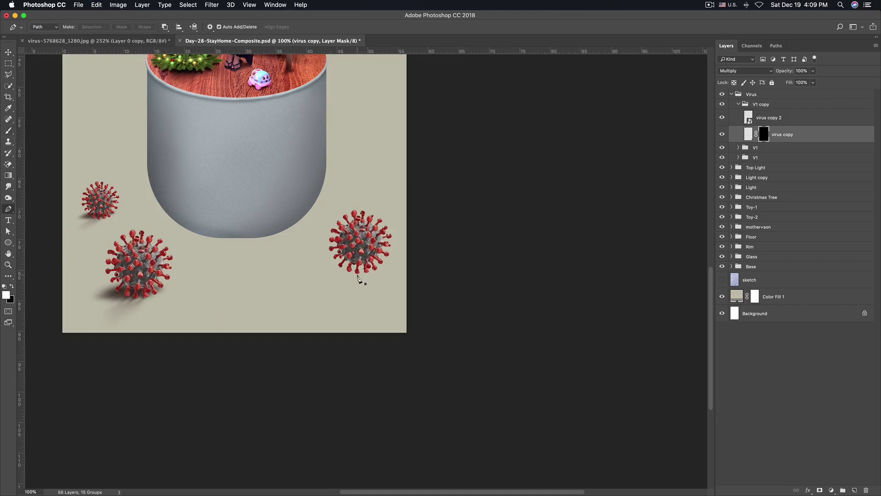
key("b")
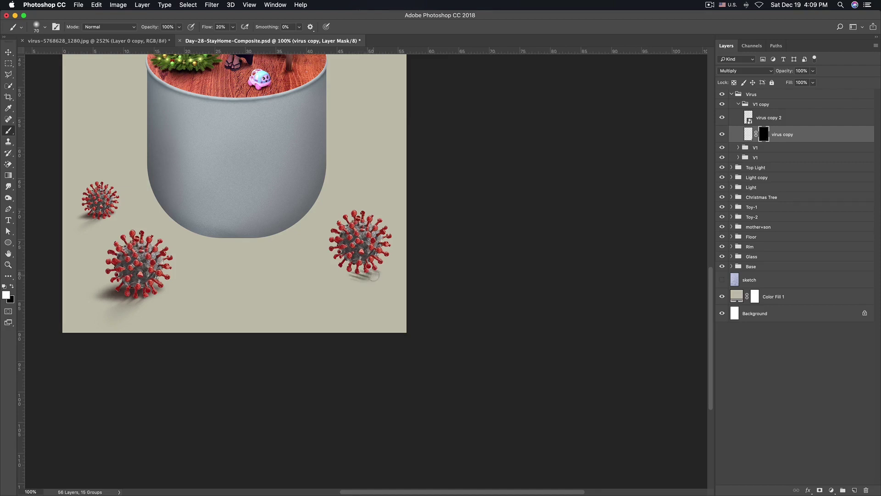
Paint white on the mask with a 125–200 px brush to reveal a soft trail under the virus
key("bracketright")
key("bracketright")
key("bracketright")
left_click_drag(374, 279, 386, 285)
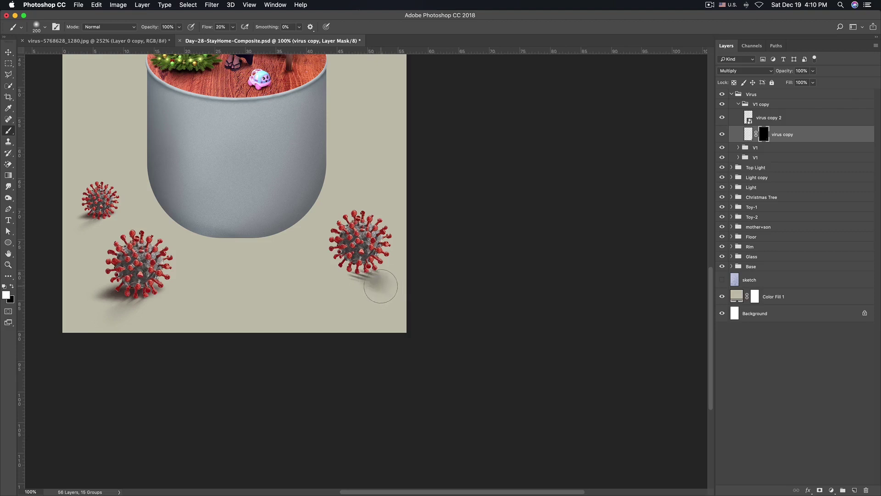
key("bracketright")
key("bracketright")
left_click_drag(386, 286, 365, 279)
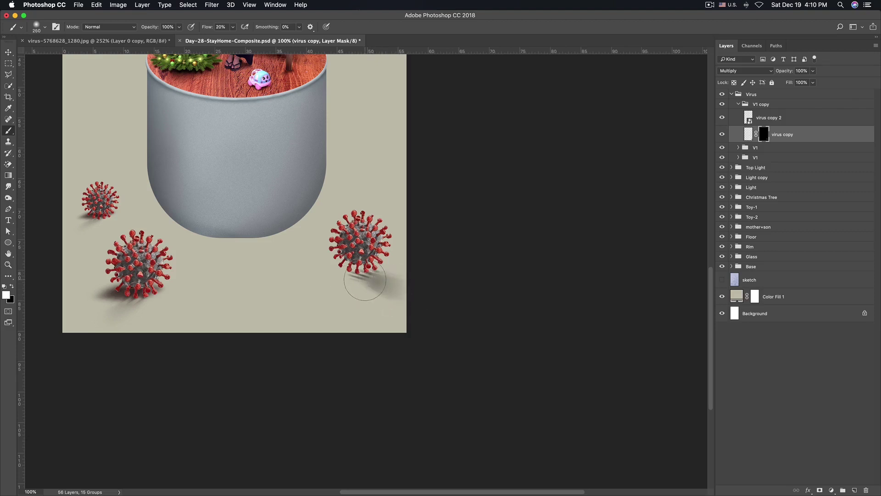
key("bracketleft")
key("bracketleft")
key("bracketleft")
key("bracketright")
key("bracketright")
key("bracketright")
key("bracketleft")
key("bracketleft")
scroll(212, 244, "down", 1)
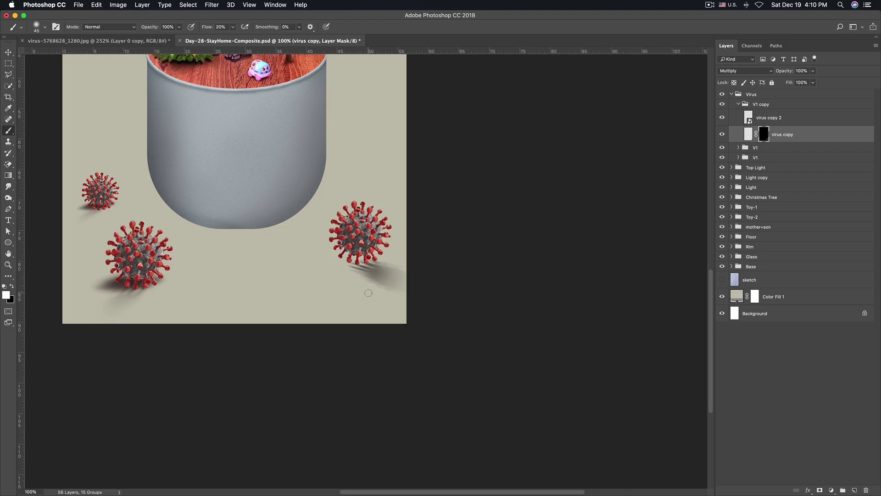
key("bracketright")
key("bracketright")
key("bracketright")
scroll(362, 279, "down", 3, "alt")
scroll(429, 387, "up", 2, "alt")
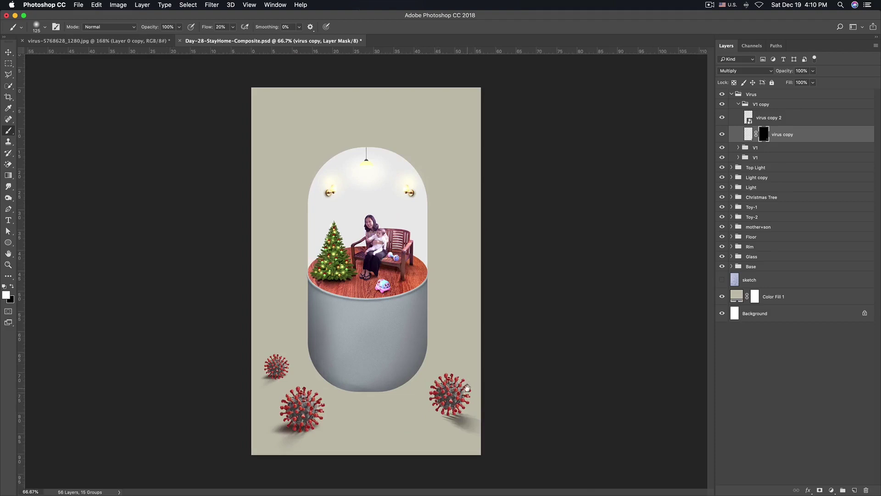
Rename the masked virus copy layer to 'shadow'
double_click(777, 132)
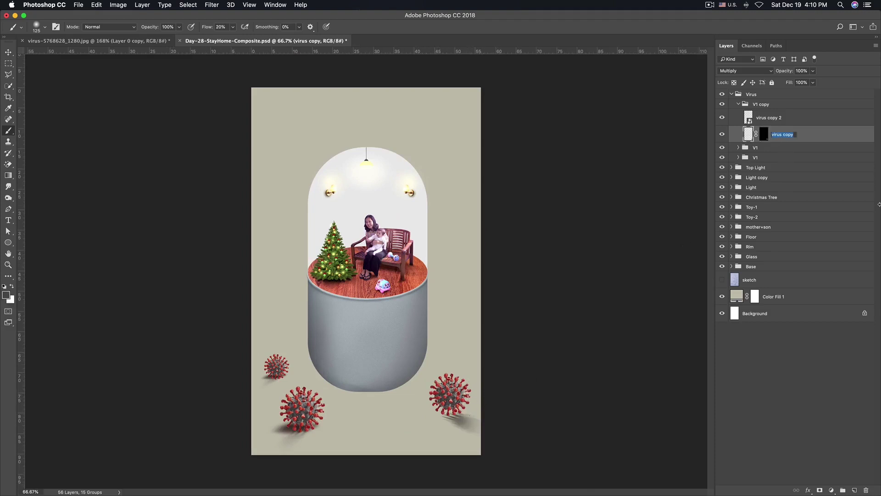
type("sh")
key("BackSpace")
key("BackSpace")
type("w")
key("Return")
Add a Multiply layer with a dark spot under the right-hand virus, squashed to about 45% height
left_click(854, 491)
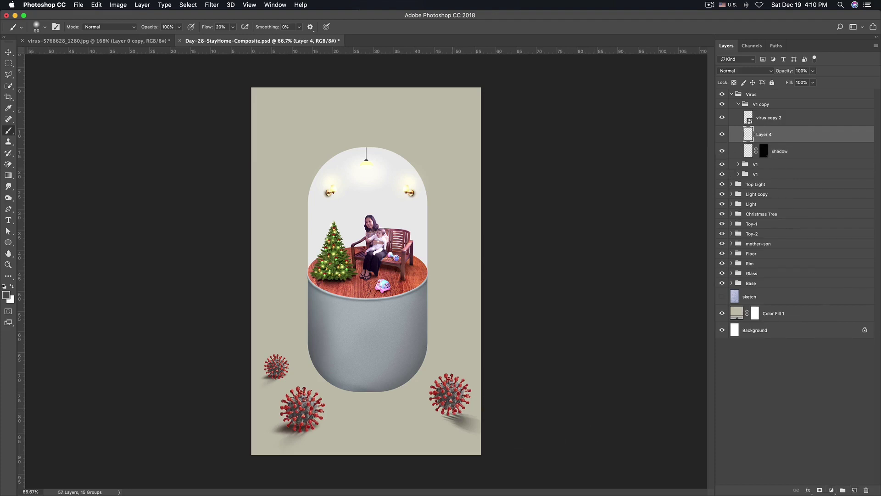
left_click(755, 72)
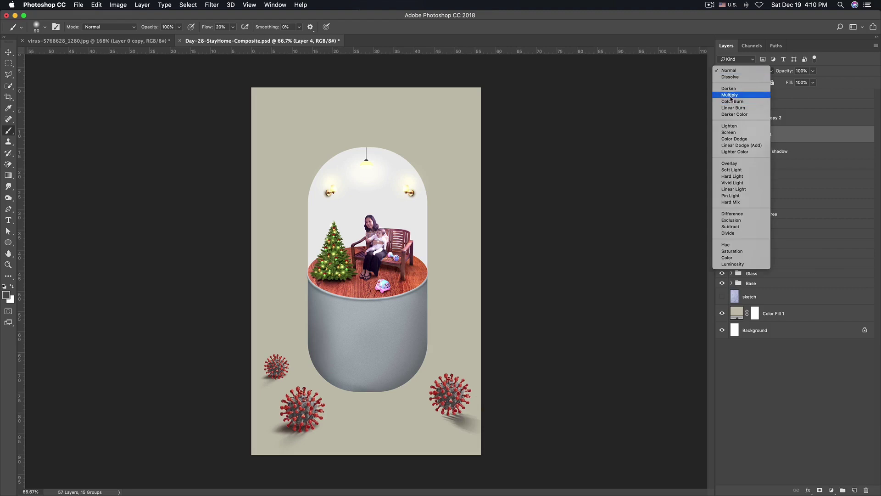
left_click(731, 95)
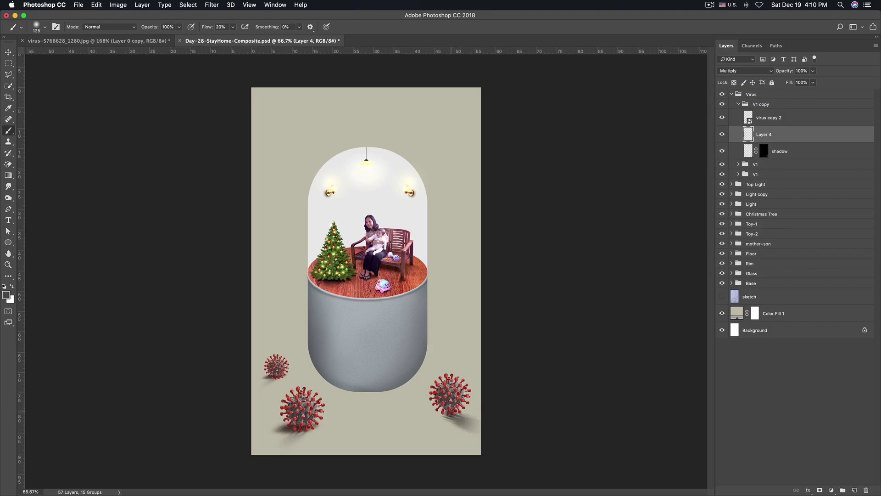
left_click_drag(454, 408, 458, 415)
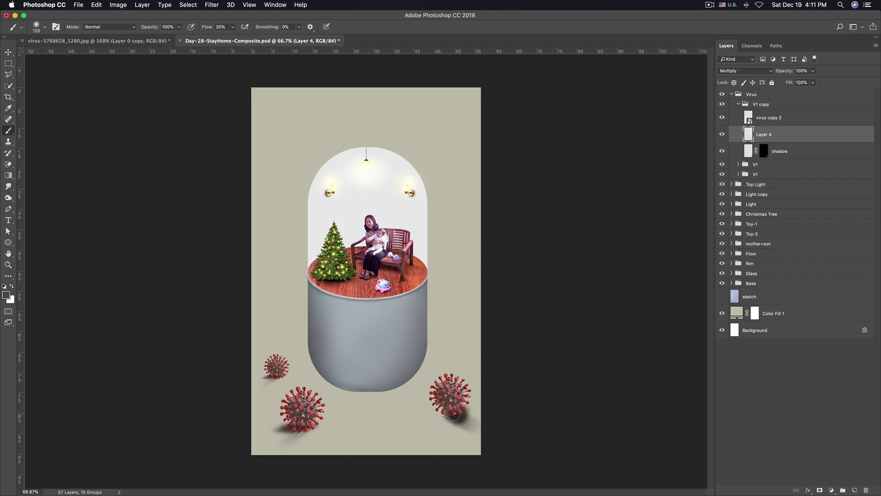
key("ctrl+t")
left_click_drag(456, 393, 470, 411)
key("Return")
left_click(212, 5)
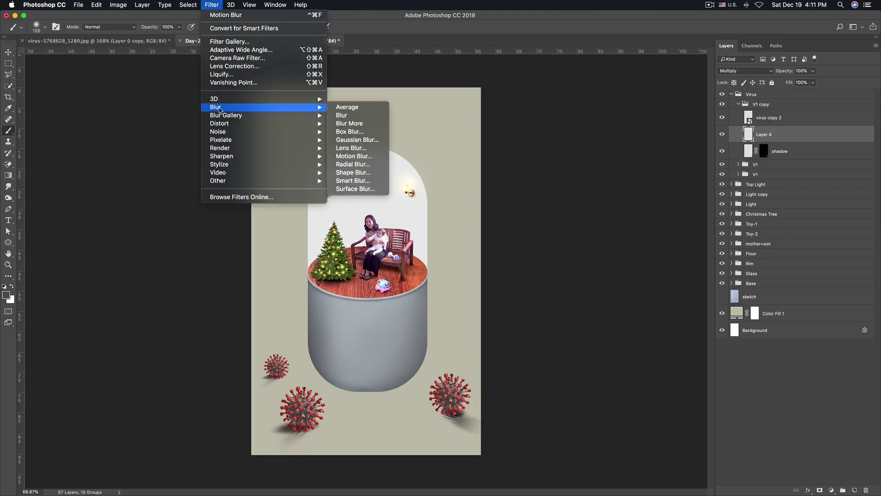
mouse_move(216, 107)
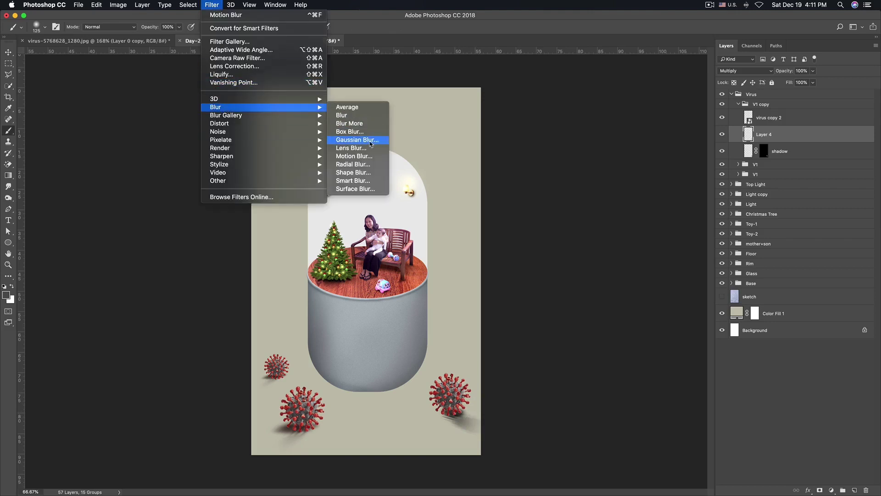
Soften the contact shadow with a Gaussian Blur at a larger radius
left_click(371, 140)
left_click_drag(507, 300, 564, 166)
mouse_move(523, 292)
left_mouse_down()
mouse_move(542, 296)
mouse_move(530, 295)
left_mouse_up()
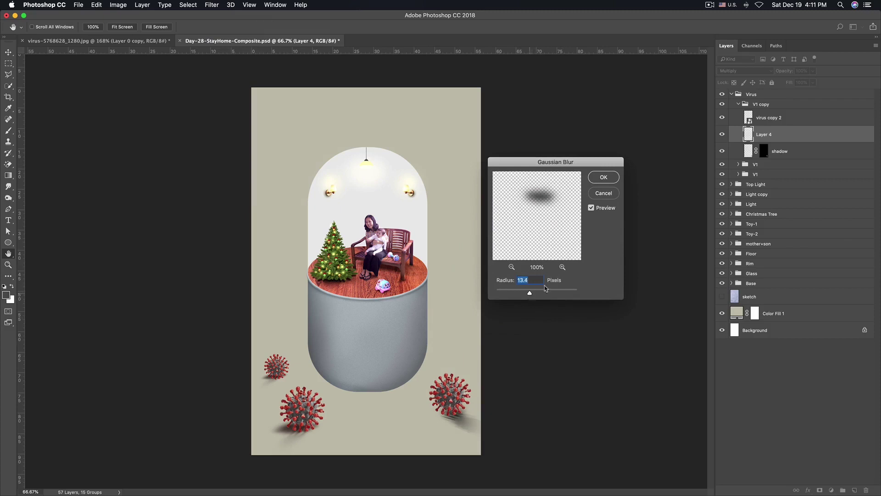
left_click(603, 178)
Smear the shadow with a Motion Blur at -31° angle and 108 pixels distance
left_click(212, 5)
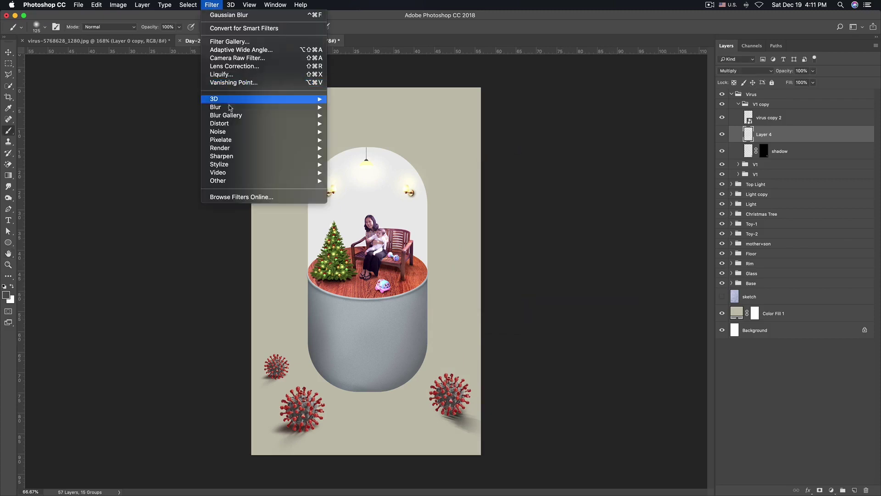
left_click(353, 156)
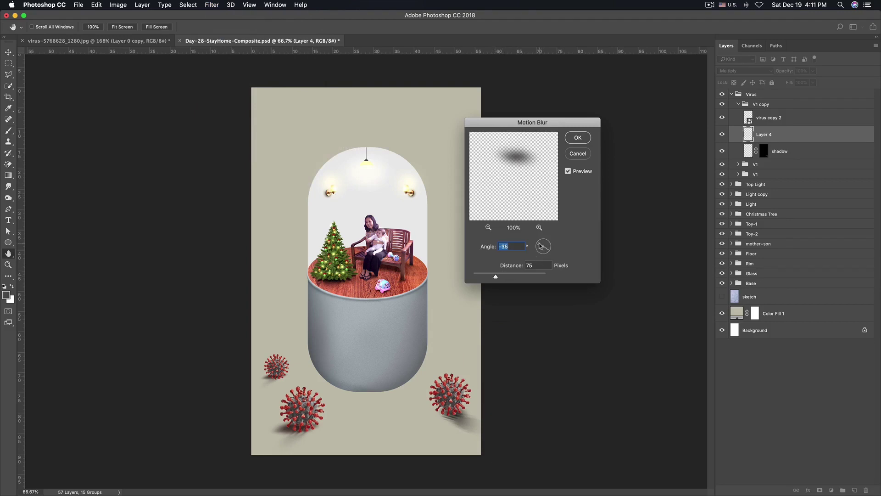
left_click_drag(539, 243, 538, 245)
left_click_drag(496, 277, 500, 276)
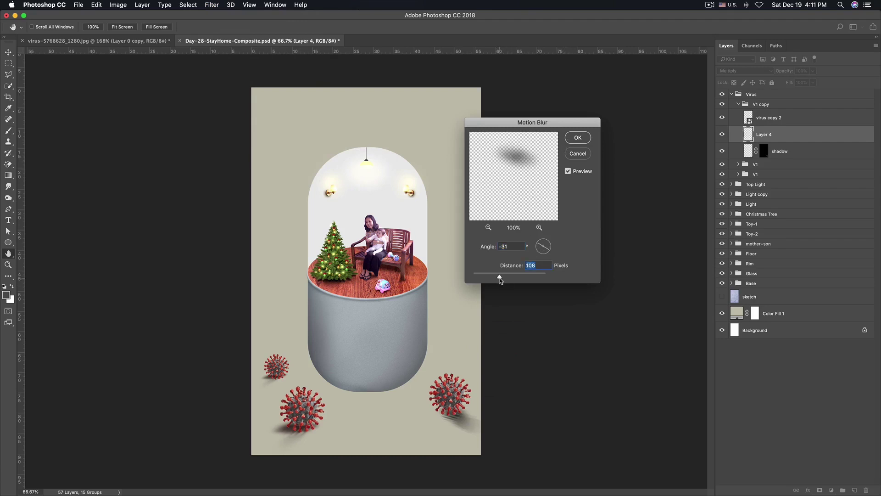
left_click(578, 138)
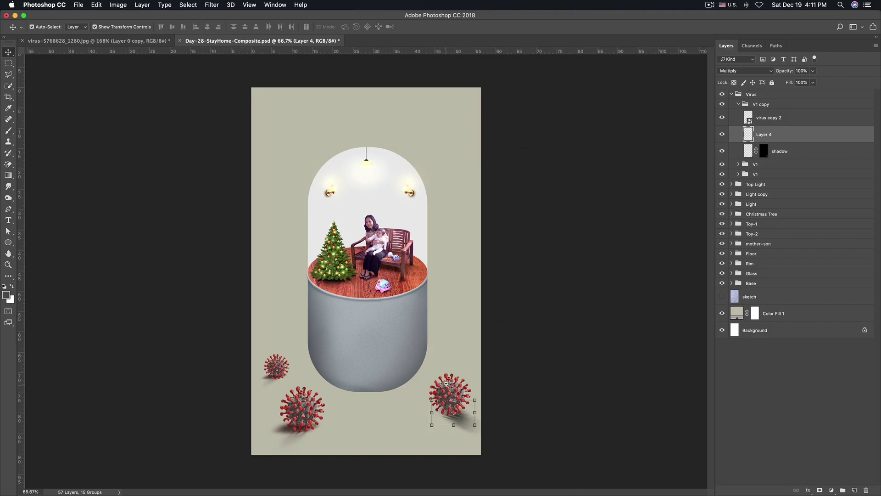
Compare with Layer 4 hidden, then nudge its shadow slightly down under the right-hand virus
key("super+minus")
key("super+minus")
left_click(490, 360, "super")
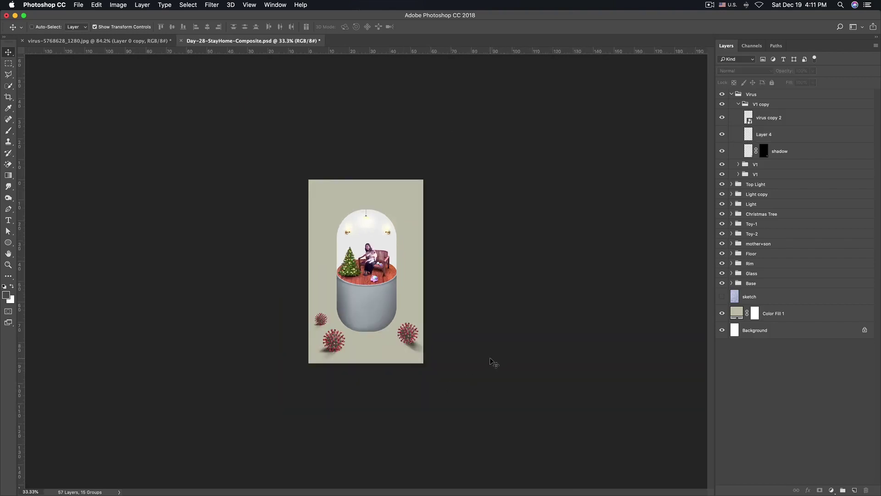
left_click(721, 135)
left_click(769, 134)
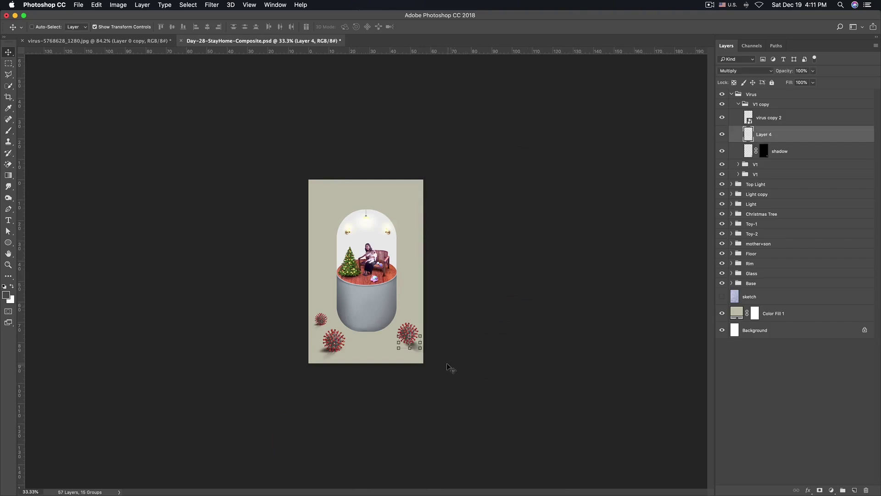
left_click_drag(452, 370, 451, 365)
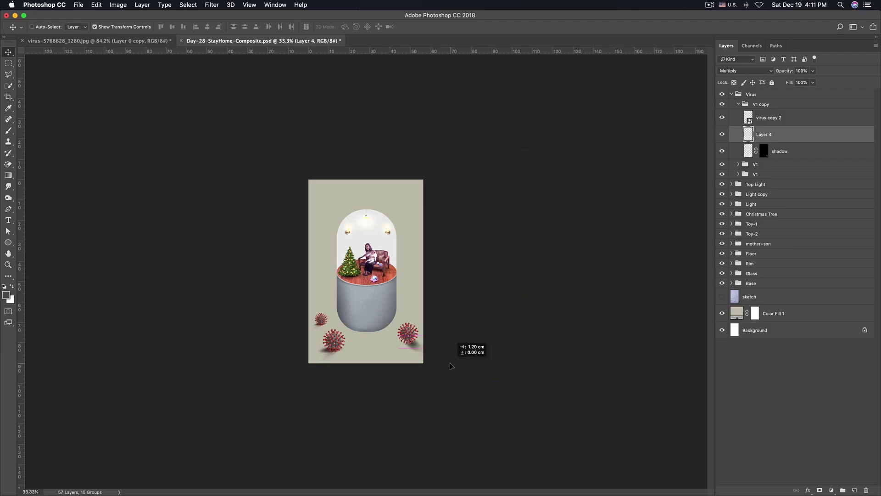
key("ctrl+plus")
left_click_drag(474, 414, 475, 419)
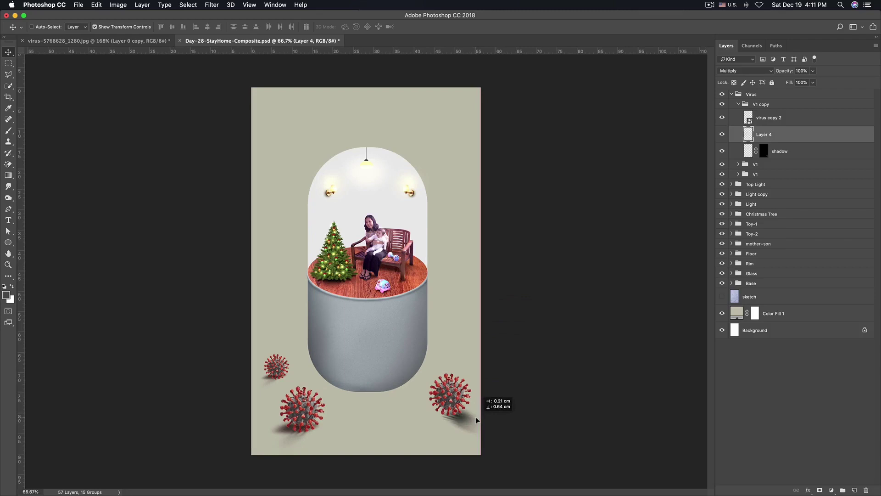
Stretch and skew the shadow toward the lower right and settle it under the virus
key("ctrl+t")
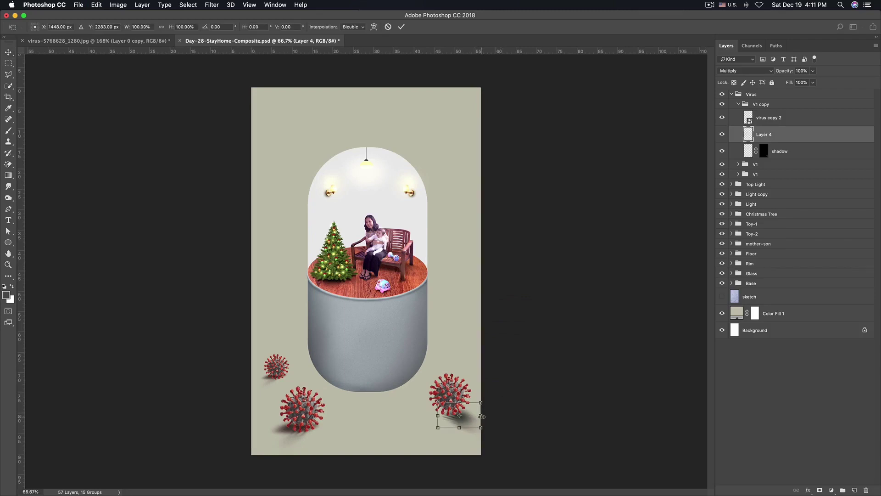
left_click_drag(483, 418, 487, 417)
key("Return")
left_click(544, 395)
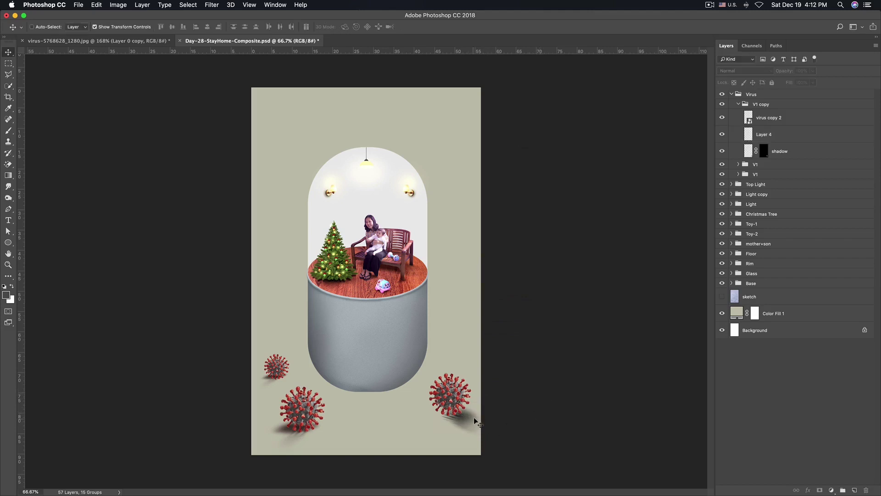
left_click_drag(474, 416, 471, 416)
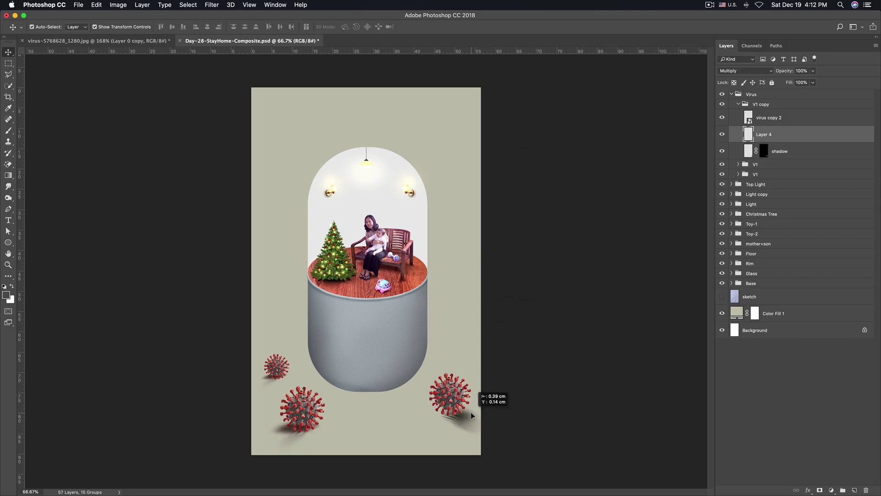
left_click_drag(471, 416, 471, 416)
left_click(536, 410)
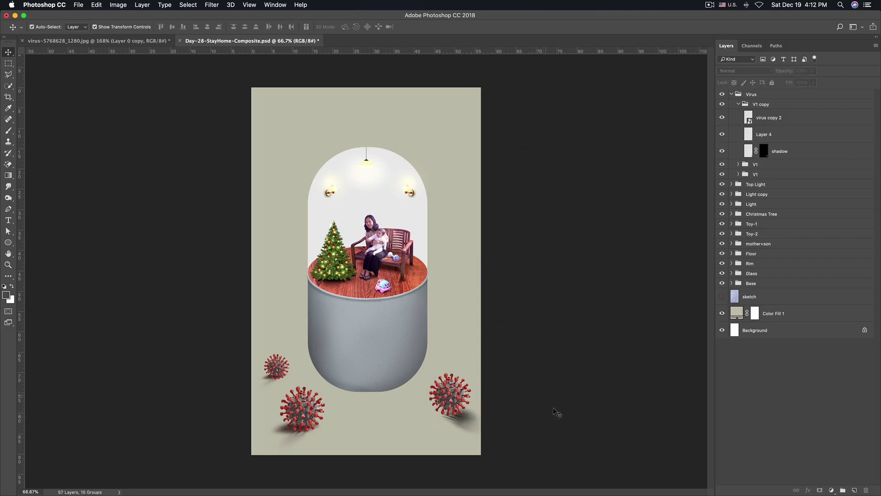
key("super+minus")
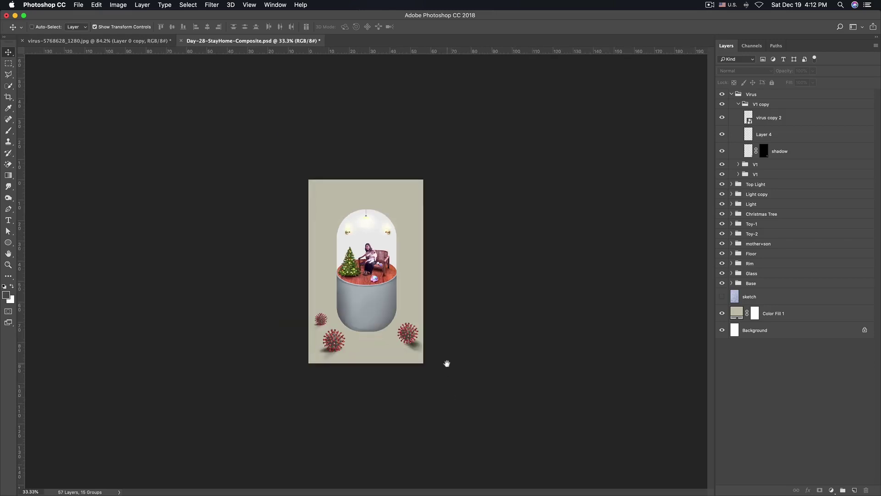
key("super+plus")
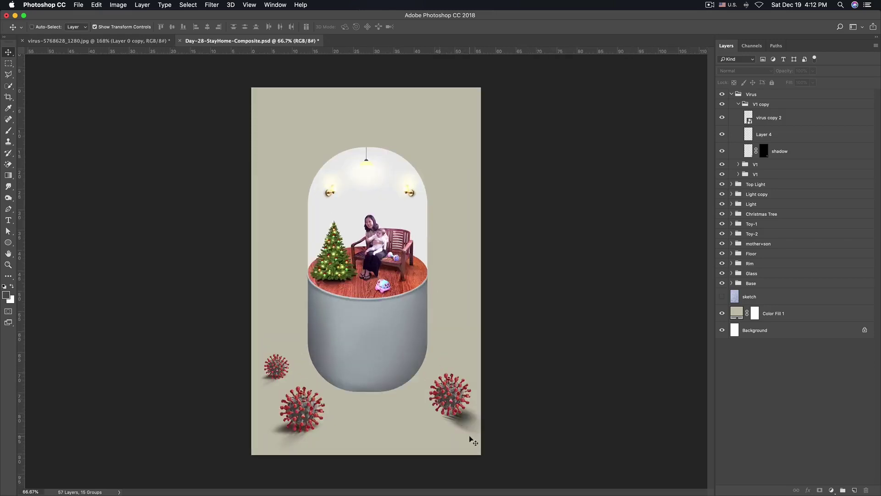
Try painting the shadow mask with a size-400 brush, undo it, and reselect Layer 4
left_click(475, 438, "super")
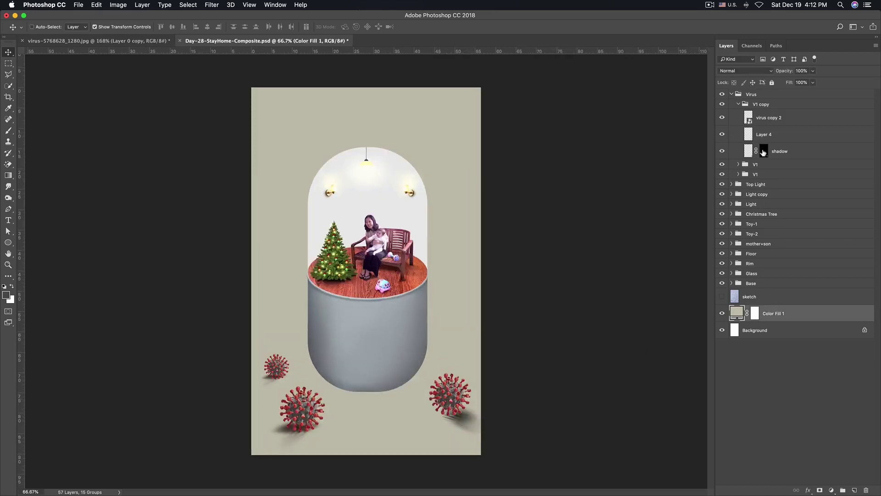
left_click(763, 151)
key("b")
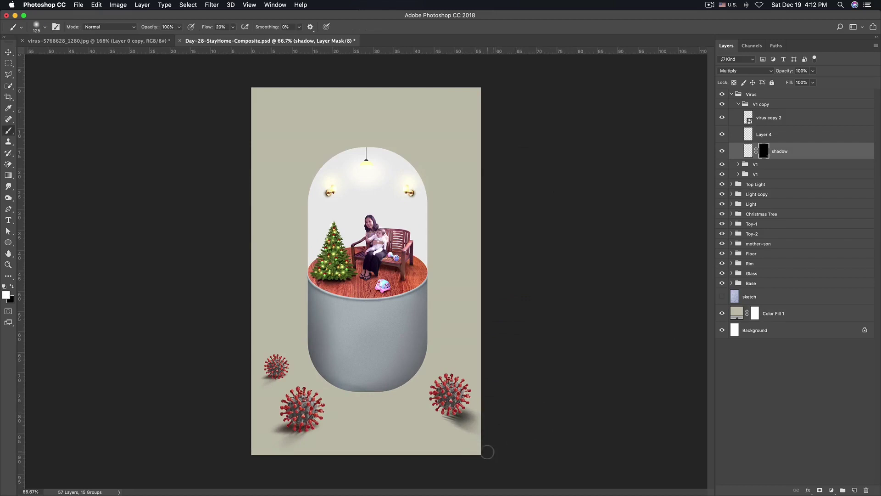
key("bracketright")
key("bracketright")
key("bracketright")
left_click_drag(472, 429, 474, 452)
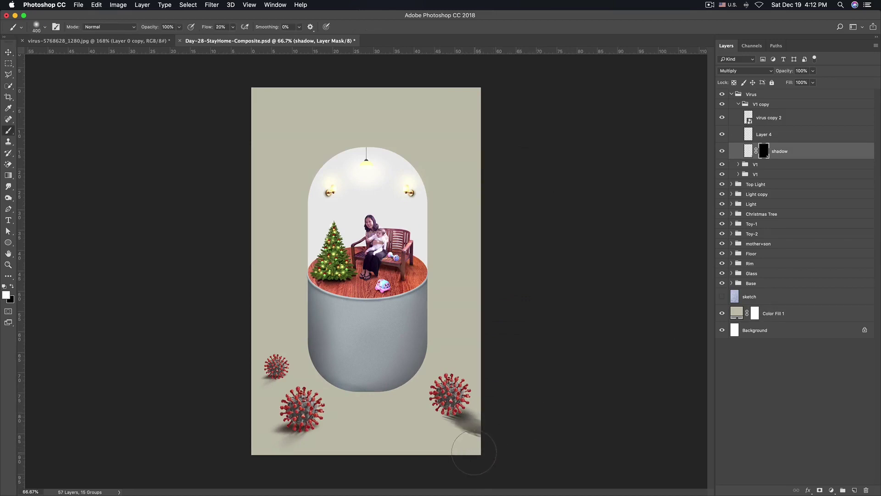
key("ctrl+z")
key("x")
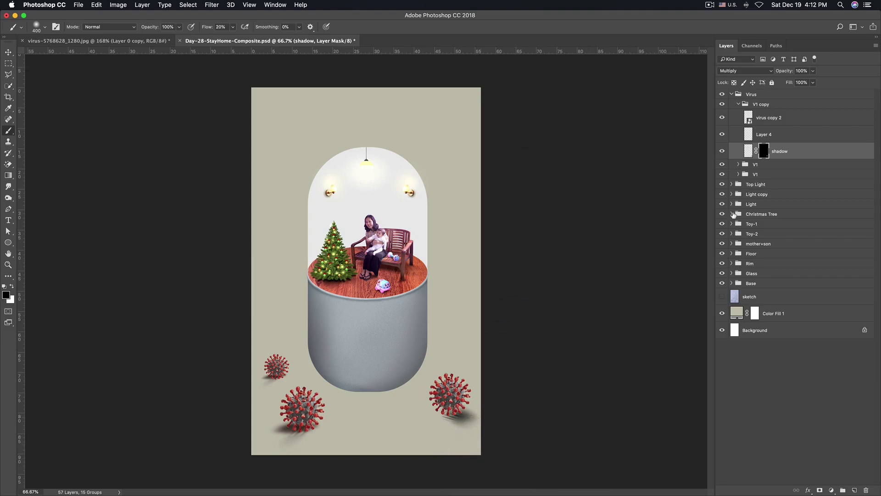
left_click(762, 134, "shift")
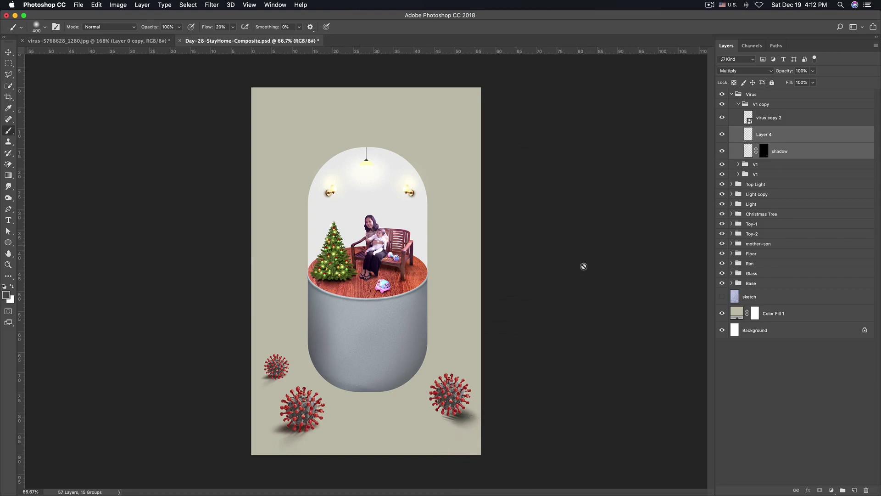
key("ctrl+minus")
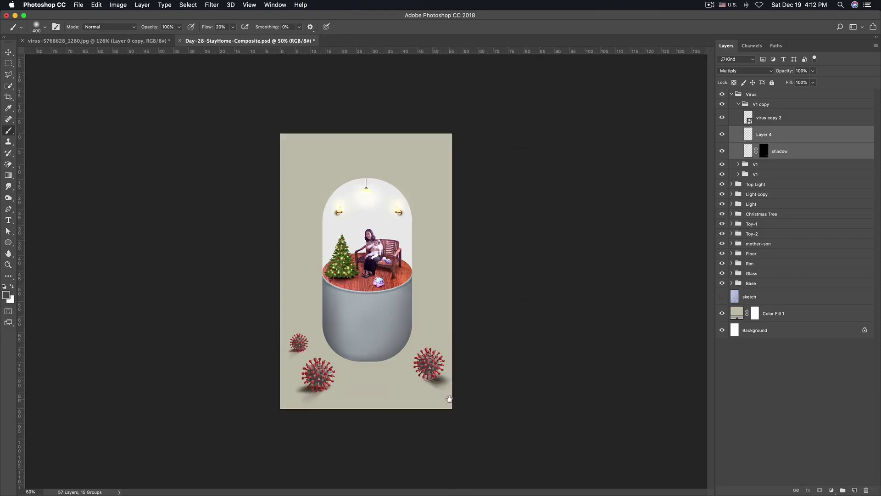
left_click(771, 134)
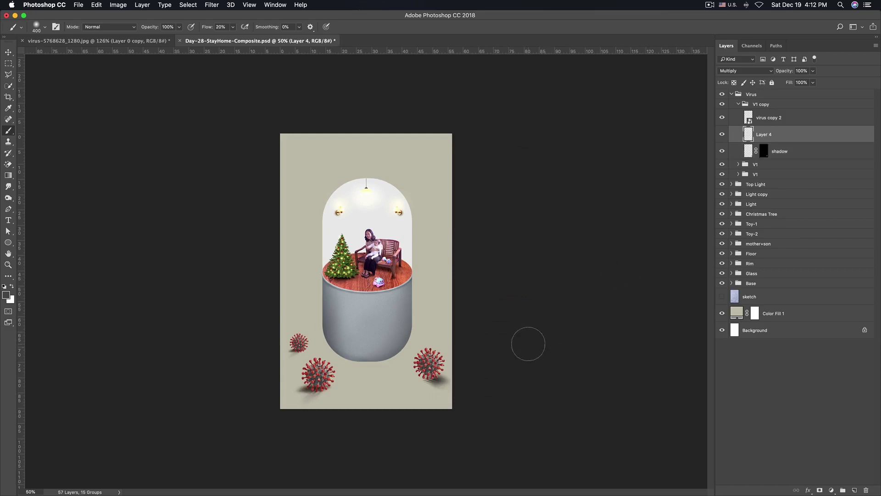
Shift the Layer 4 shadow slightly to the right under the virus
key("v")
key("ctrl+plus")
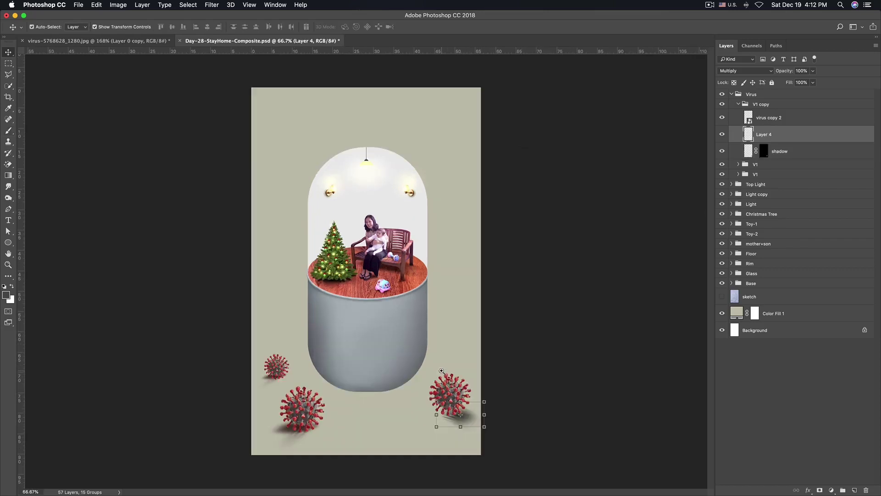
left_click_drag(460, 413, 467, 414)
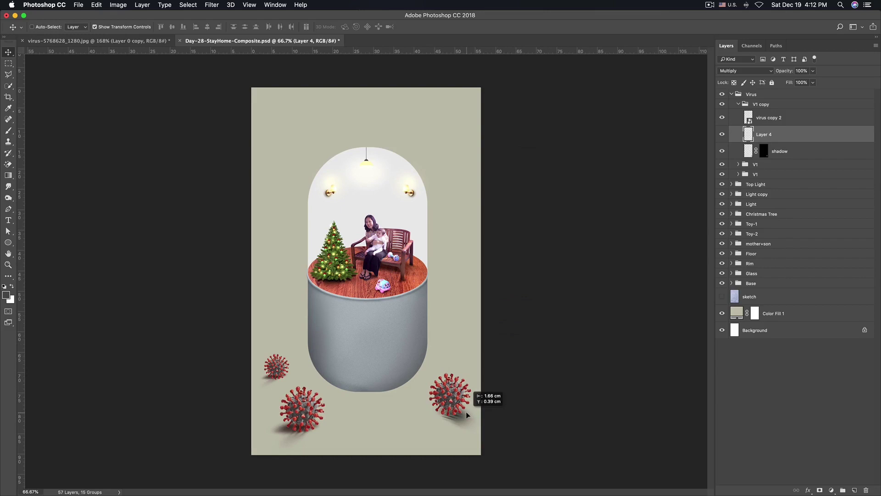
key("ctrl+z")
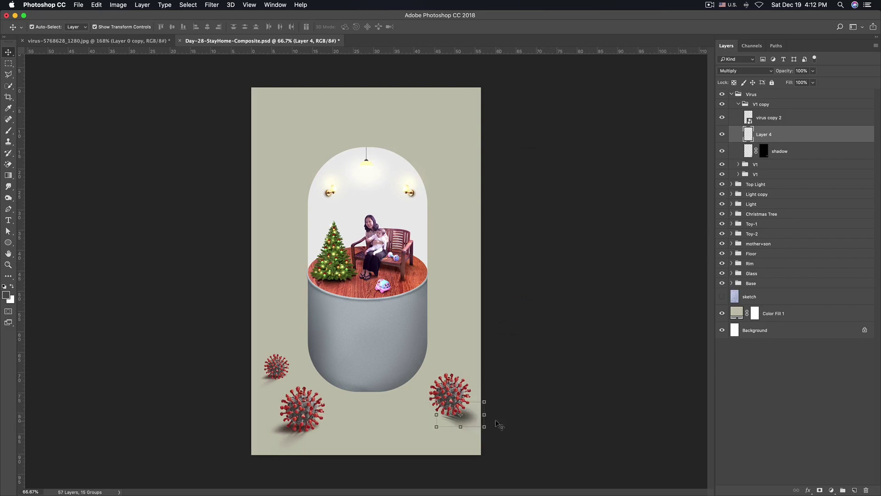
left_click_drag(466, 416, 471, 419)
Duplicate the shadow as Layer 4 copy and scale the copy to about 141%
key("ctrl+j")
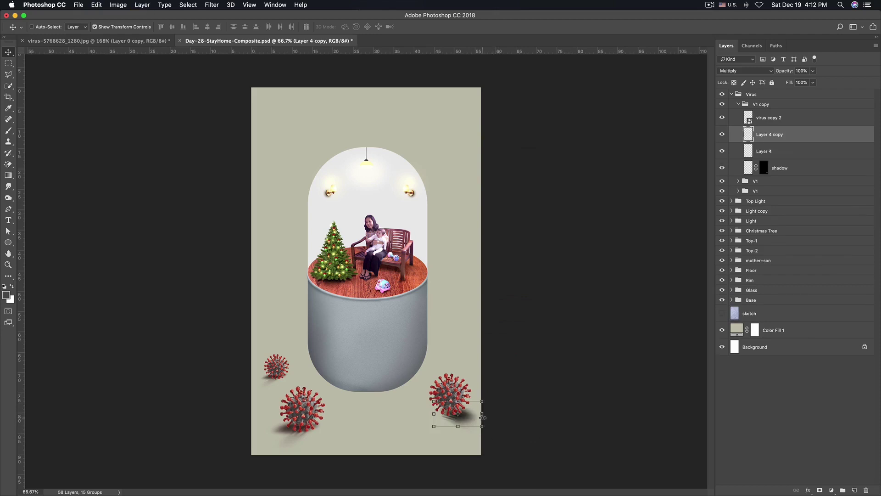
left_click_drag(482, 415, 503, 425)
key("ctrl+z")
key("Escape")
key("ctrl+t")
mouse_move(482, 401)
left_mouse_down()
mouse_move(501, 391)
mouse_move(479, 420)
mouse_move(499, 432)
left_mouse_up()
key("Return")
left_click(479, 411)
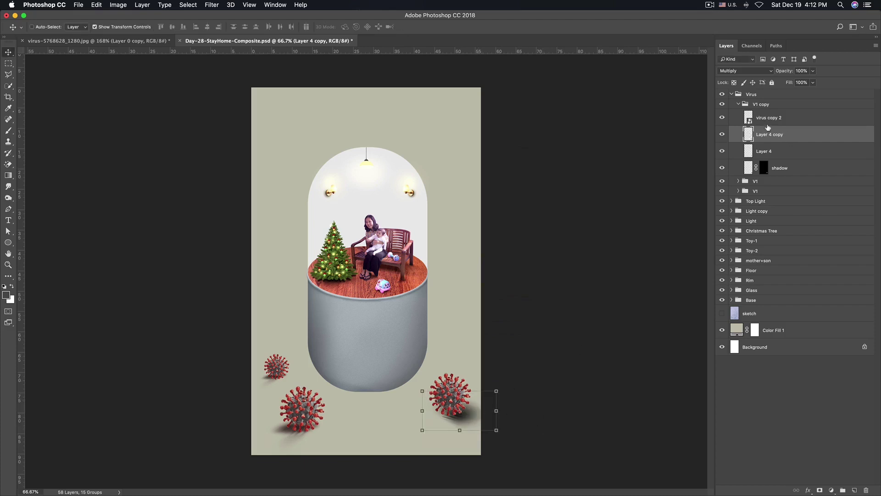
key("ctrl+u")
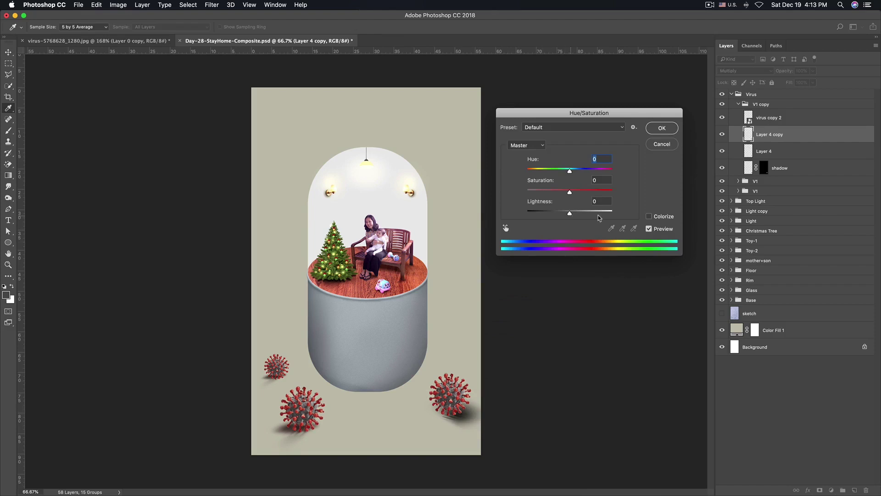
Raise the copied shadow's Lightness to +45 and squash it to about 45% height
left_click_drag(570, 214, 589, 214)
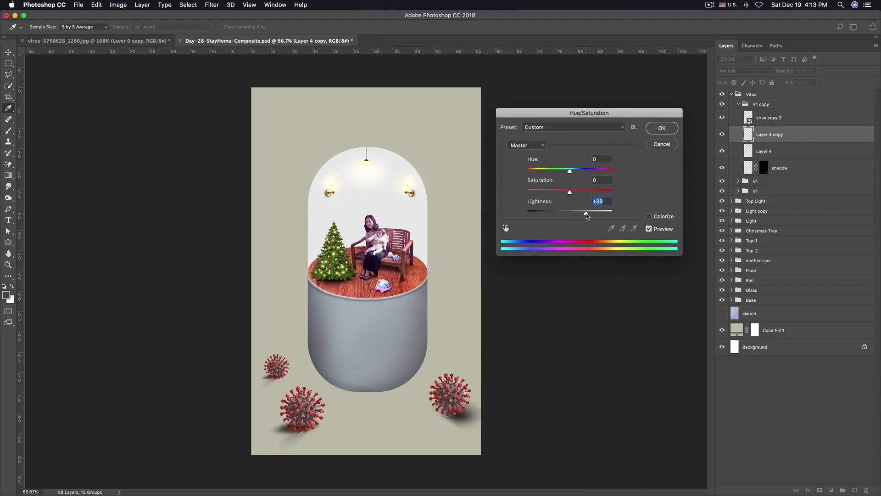
left_click(662, 128)
mouse_move(459, 391)
left_mouse_down()
mouse_move(459, 402)
mouse_move(504, 409)
left_mouse_up()
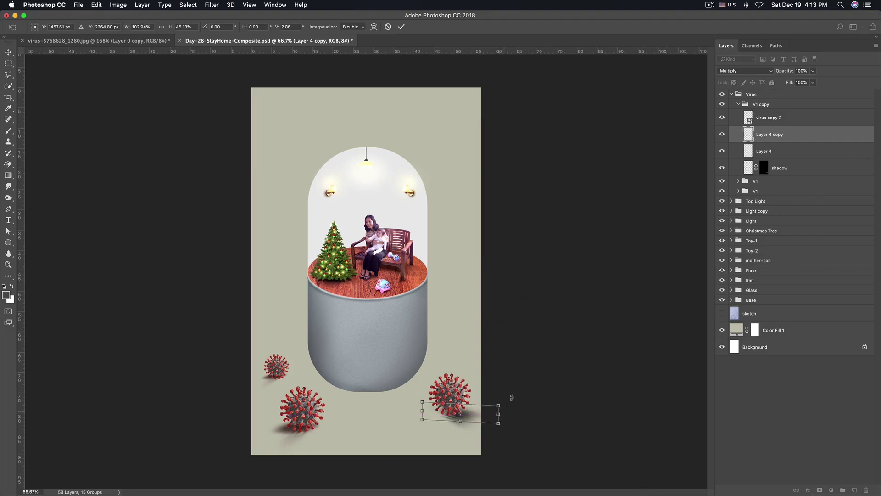
key("Return")
key("ctrl+alt+a")
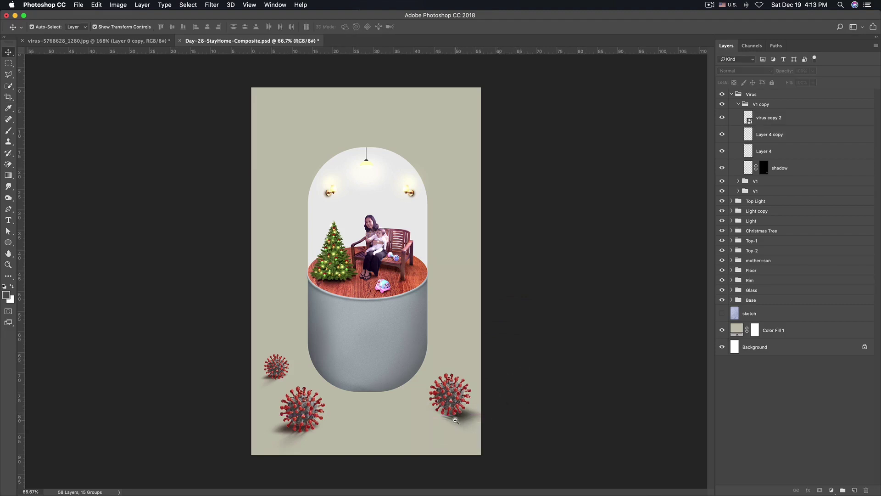
Target the shadow layer's mask and set up a size-90 brush
key("ctrl+minus")
scroll(472, 420, "up", 2)
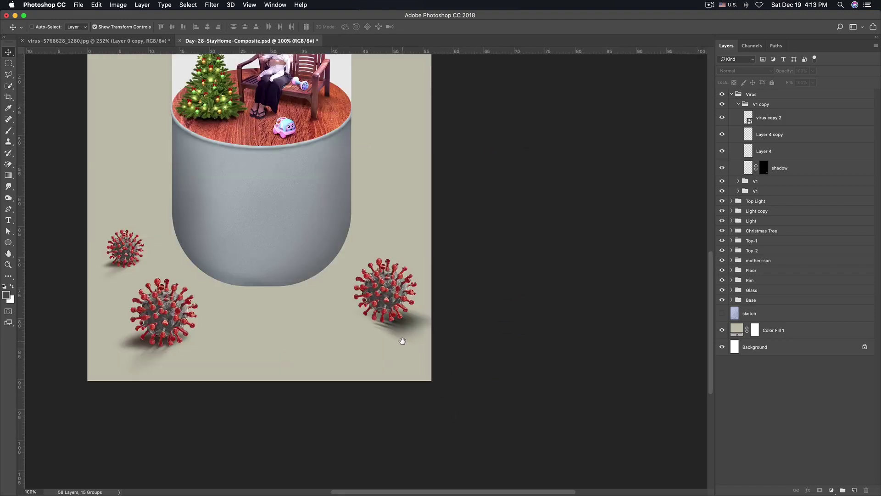
left_click(763, 168)
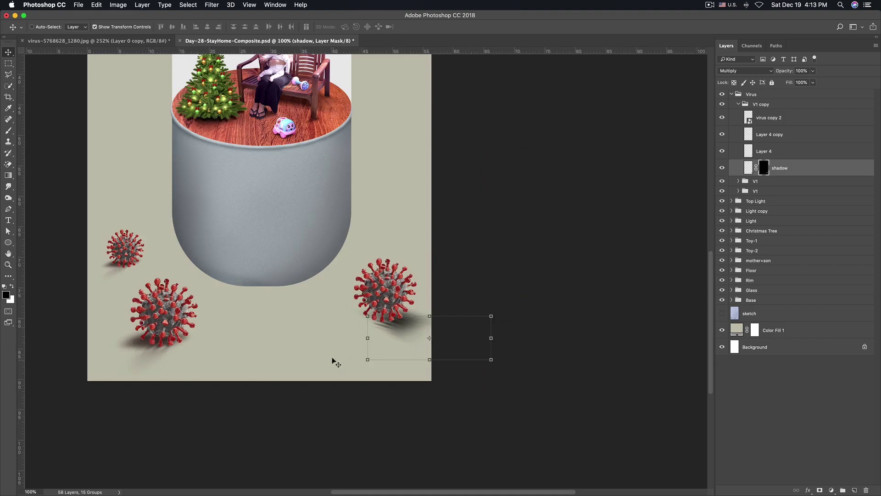
key("b")
key("bracketleft")
key("bracketleft")
key("bracketleft")
key("bracketleft")
key("bracketleft")
key("bracketleft")
key("bracketleft")
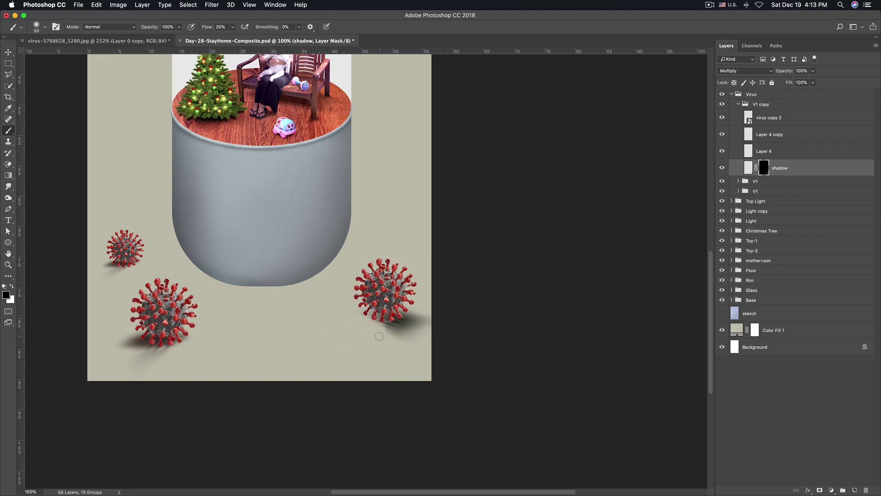
Select Layer 4 copy, toggling the right virus's shadow off and on to compare
scroll(397, 334, "up", 2)
scroll(398, 356, "down", 2)
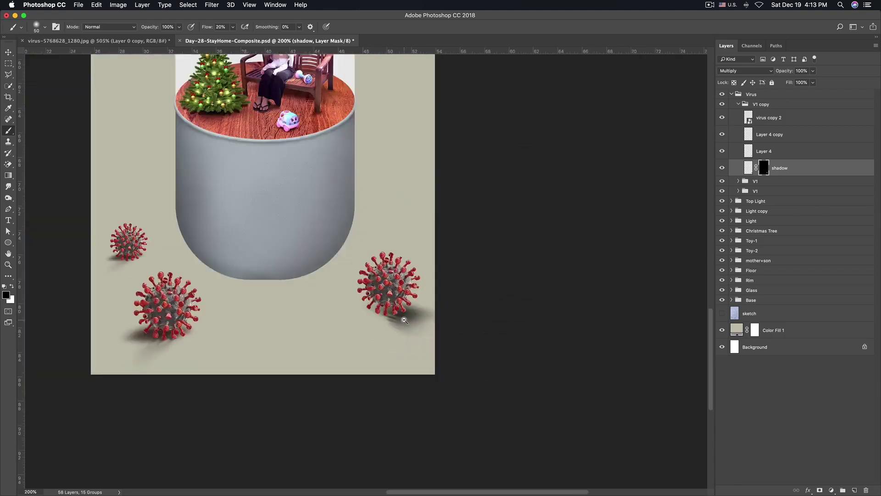
scroll(397, 349, "down", 2)
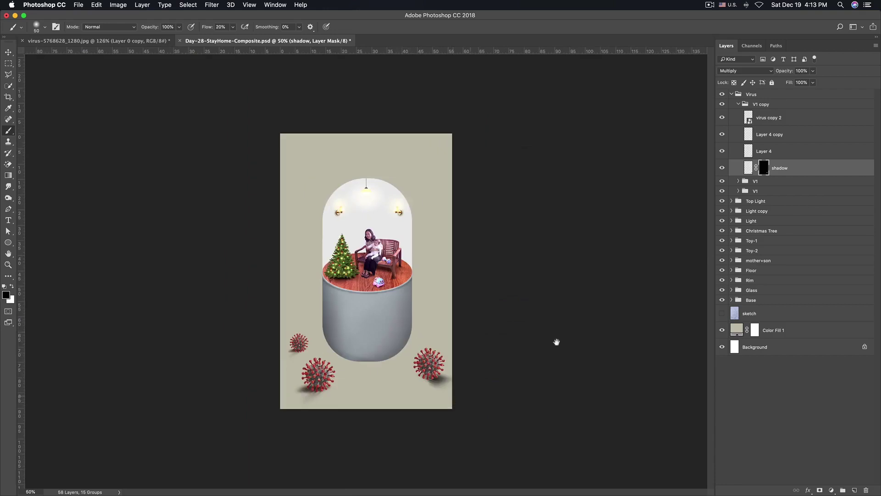
left_click(722, 135)
left_click(721, 135)
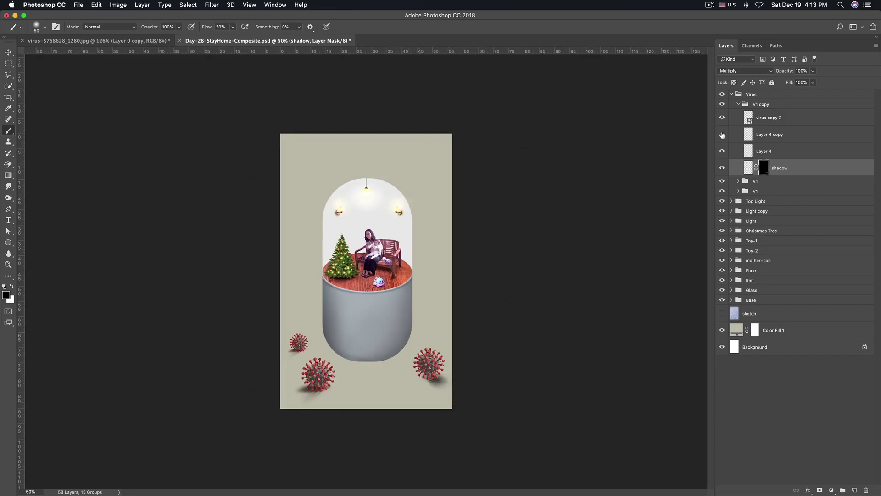
left_click(773, 135)
Rotate the shadow about 20.7° and skew it to fall at an angle beside the virus
key("v")
key("ctrl+t")
left_click_drag(464, 384, 488, 378)
mouse_move(407, 371)
left_mouse_down()
mouse_move(461, 390)
mouse_move(457, 383)
left_mouse_up()
key("Return")
left_click(529, 379)
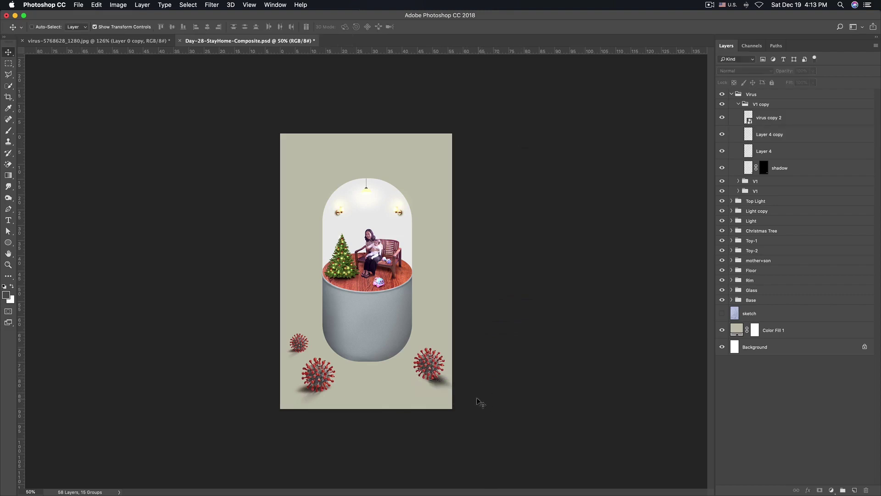
Move the Layer 4 copy shadow slightly up and left under the virus
left_click(724, 134)
left_click(724, 134)
left_click(723, 134)
left_click(724, 133)
left_click(771, 134)
key("super+equal")
left_click_drag(486, 432, 463, 415)
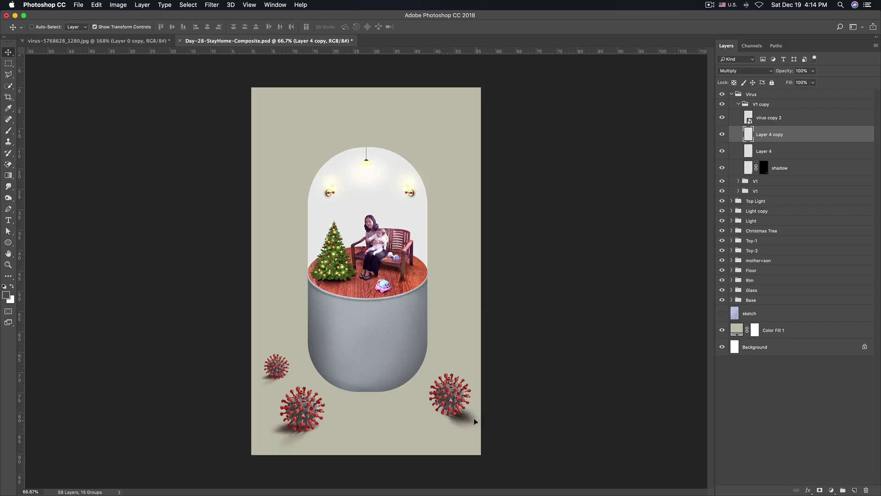
left_click_drag(464, 414, 462, 412)
Darken the shadow with Hue/Saturation, Lightness about -40
key("ctrl+u")
left_click_drag(569, 213, 553, 216)
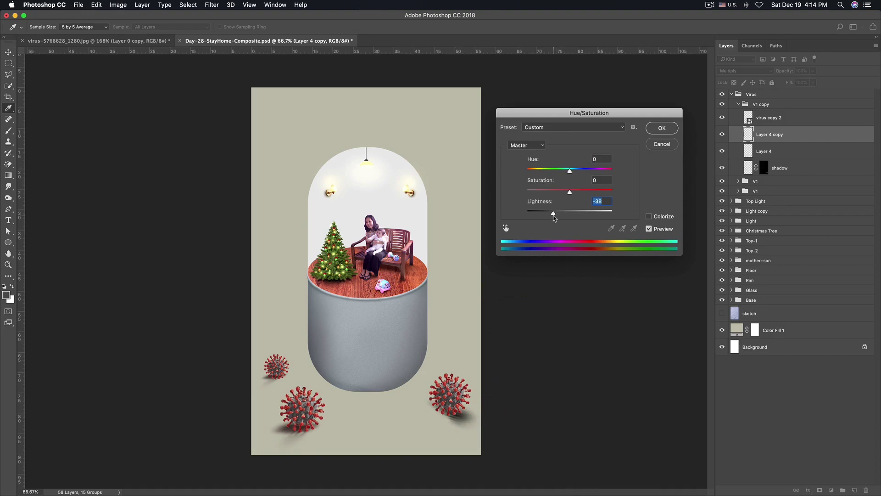
key("Return")
key("v")
key("ctrl+minus")
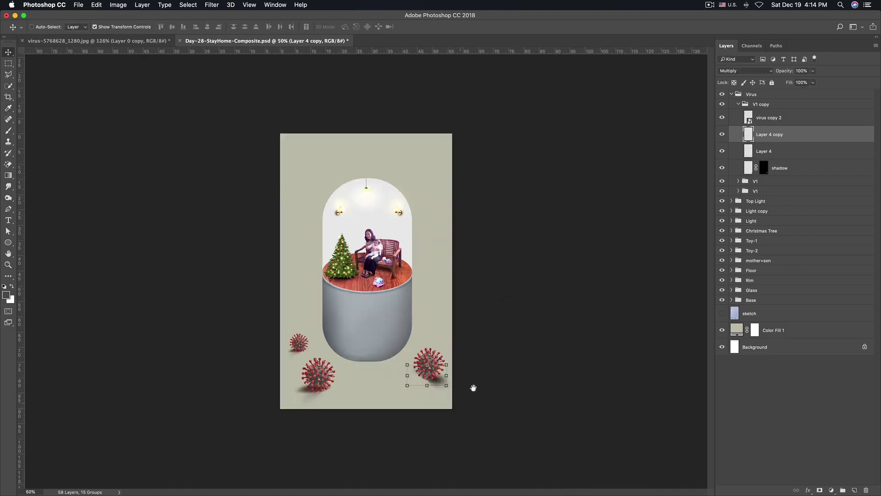
key("ctrl+minus")
left_click(522, 372)
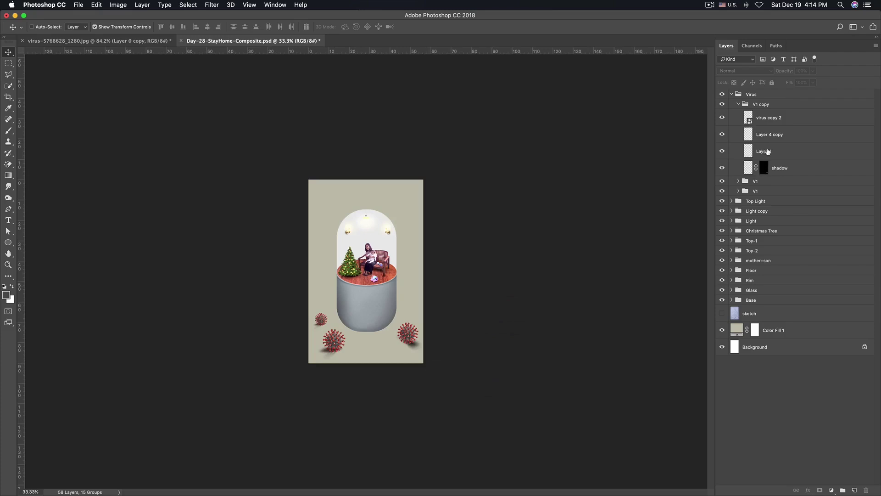
key("super+plus")
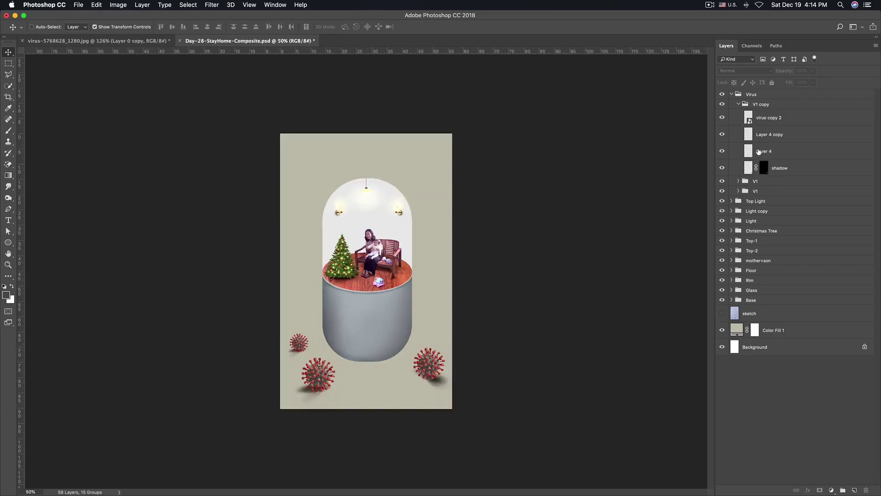
Resize the Layer 4 copy shadow with Free Transform around its centre
left_click(758, 152)
left_click(763, 135)
key("super+plus")
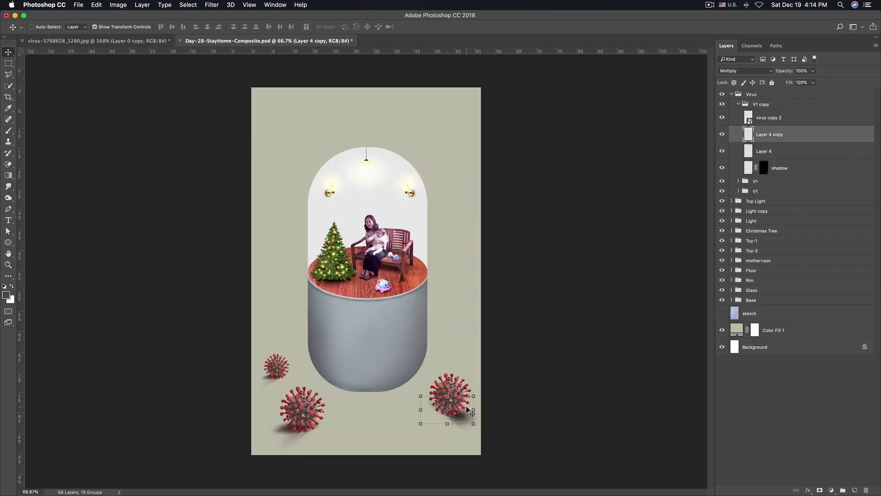
key("super+t")
left_click_drag(473, 395, 478, 407)
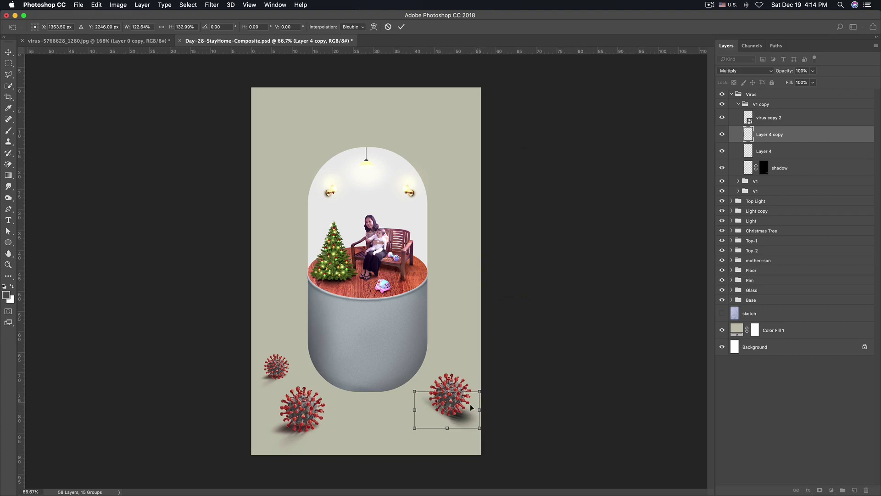
left_click_drag(414, 391, 420, 397)
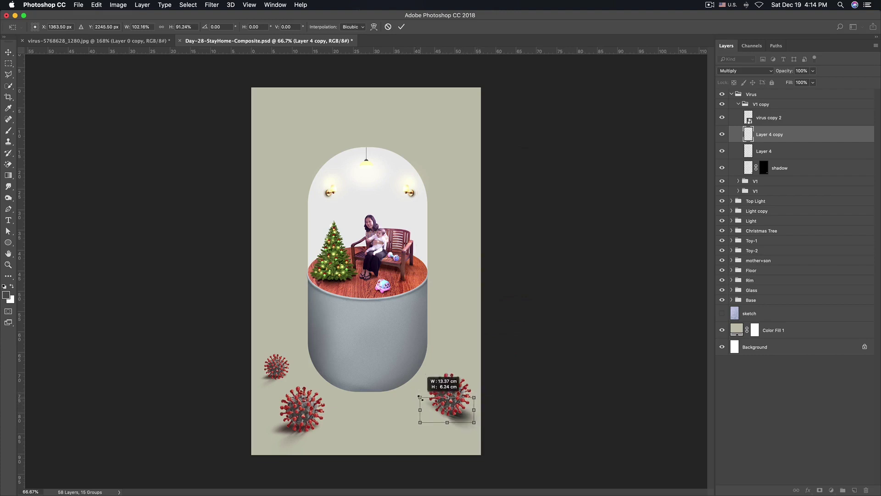
Warp the shadow's lower edge into a flatter curve beneath the virus
right_click(455, 412)
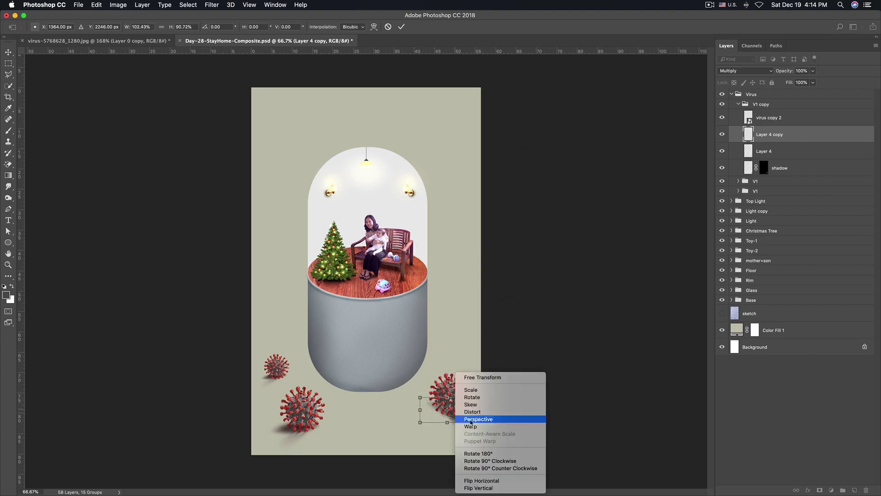
left_click(477, 425)
mouse_move(436, 420)
left_mouse_down()
mouse_move(451, 413)
mouse_move(434, 404)
mouse_move(480, 395)
left_mouse_up()
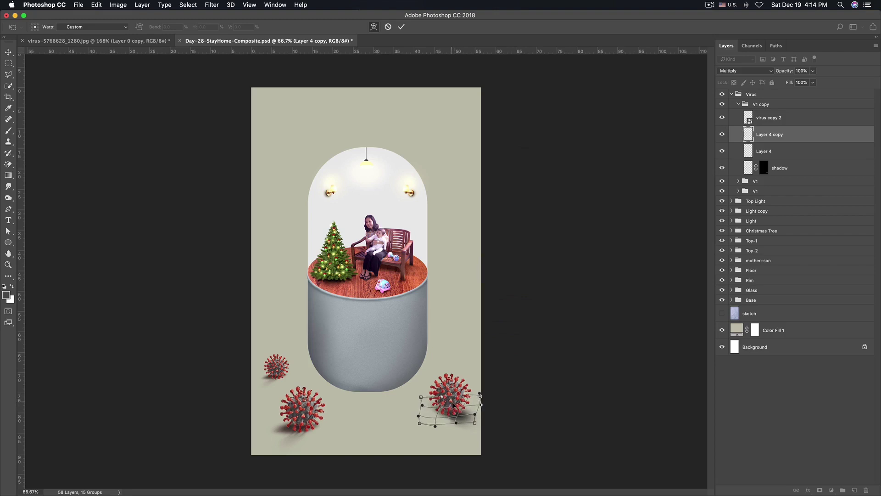
key("Return")
key("ctrl+minus")
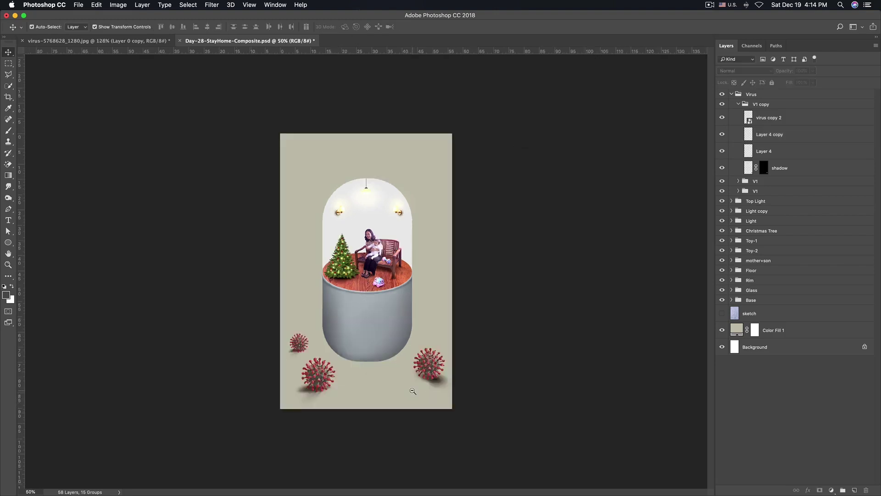
key("ctrl+minus")
left_click(408, 342)
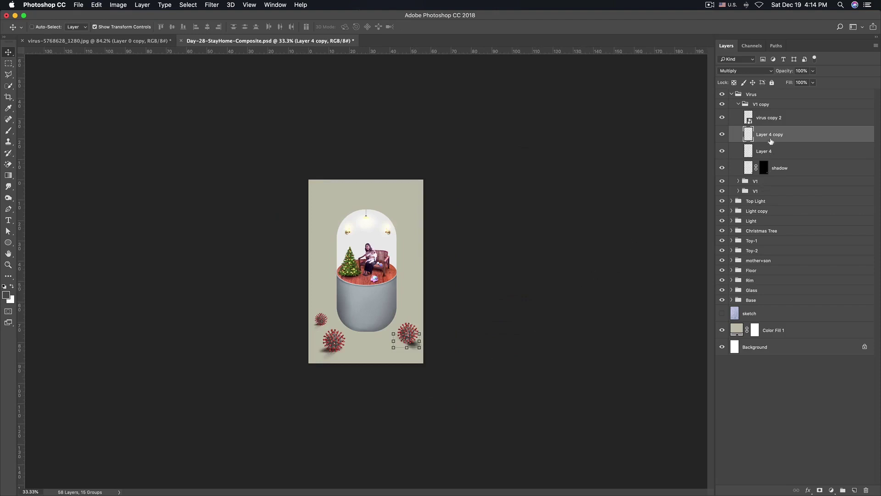
Lighten Layer 4 copy by +25 and Layer 4 by +28 Lightness
key("ctrl+u")
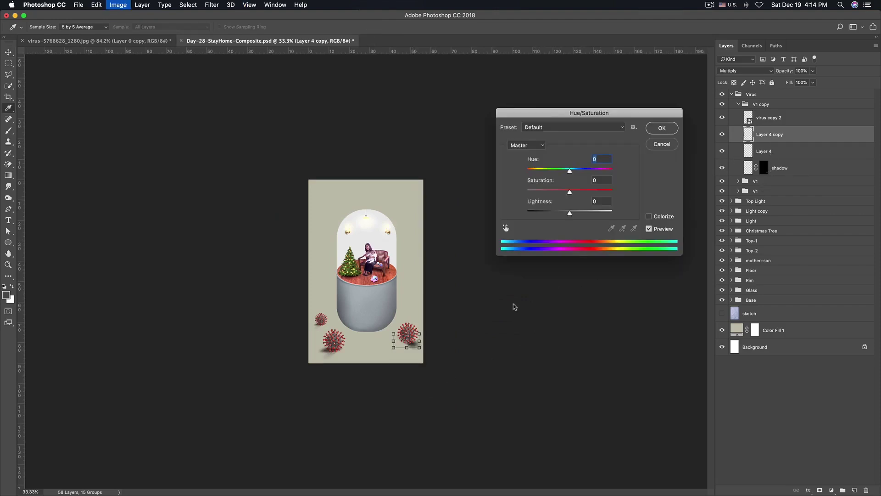
left_click_drag(570, 213, 581, 215)
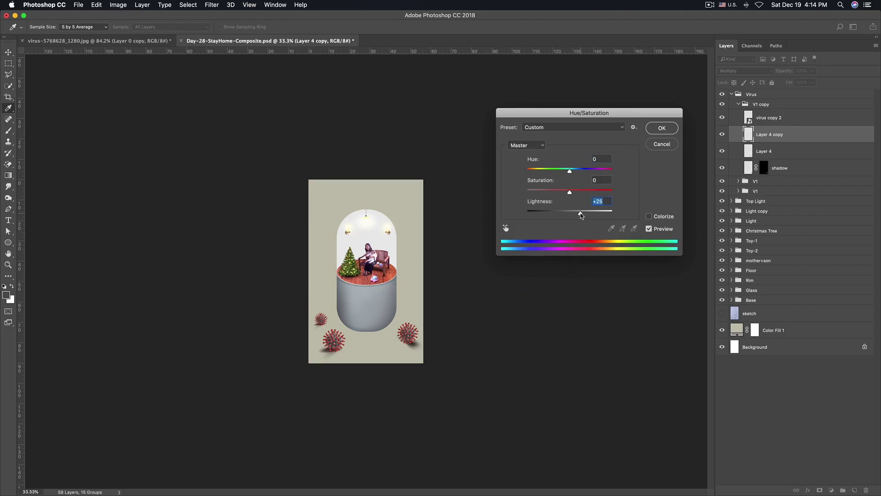
left_click(657, 134)
key("v")
key("alt+bracketleft")
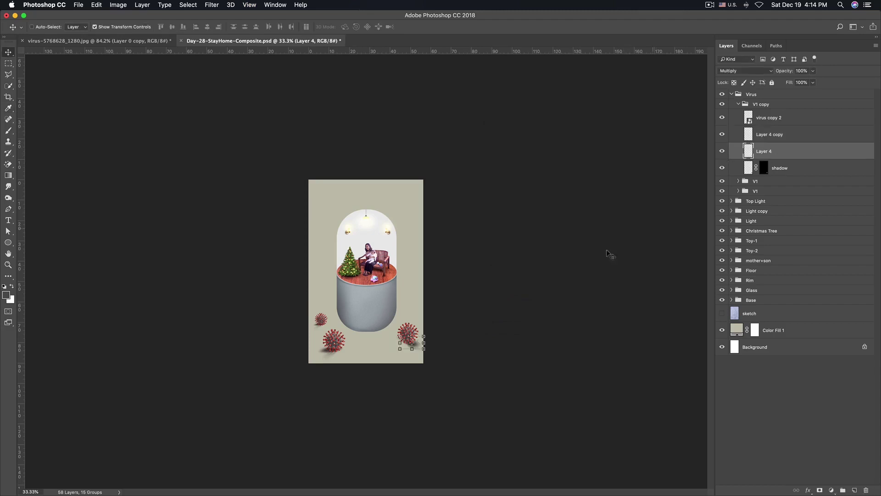
key("ctrl+u")
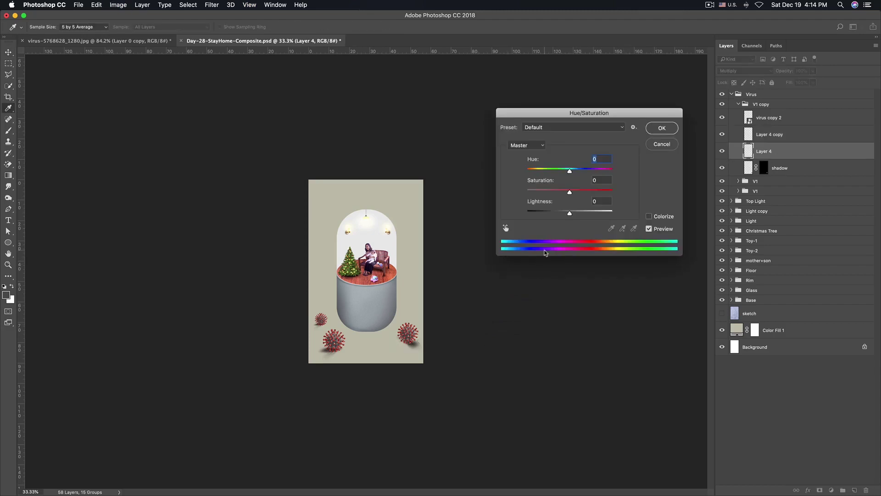
left_click_drag(569, 213, 581, 214)
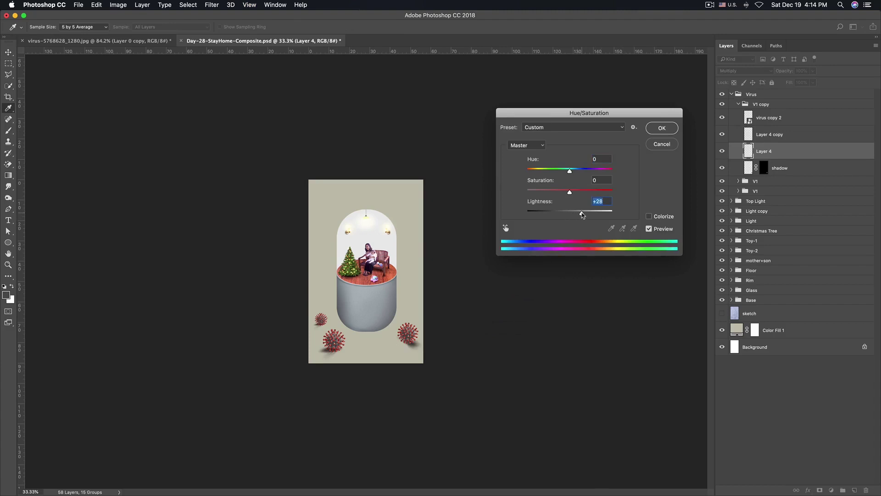
left_click(660, 131)
Lighten the shadow layer by +50 Lightness to soften it
key("v")
left_click(786, 169)
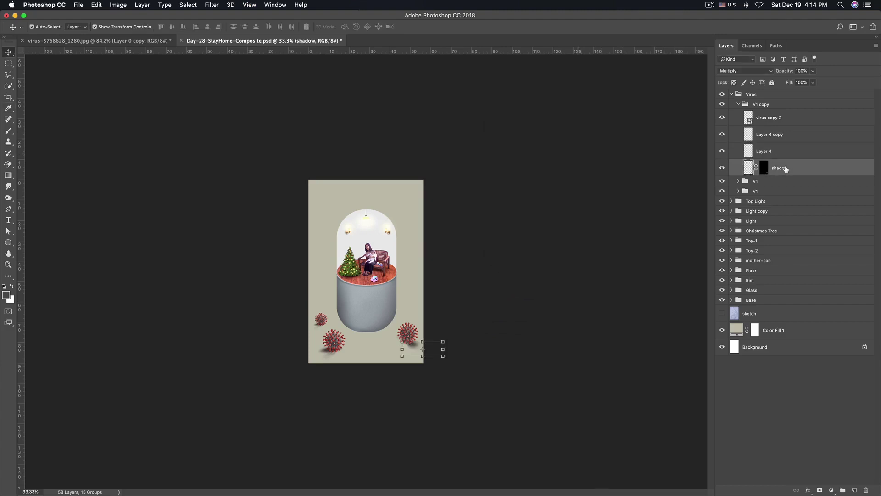
key("ctrl+u")
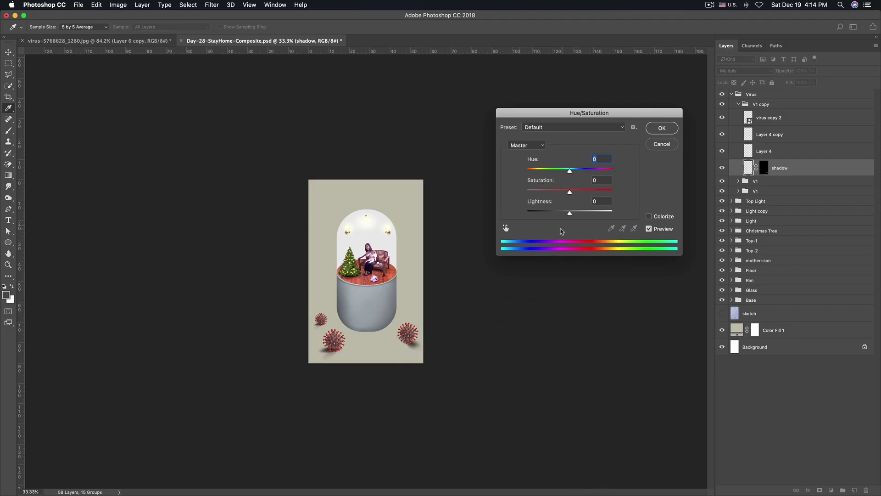
left_click_drag(570, 214, 592, 215)
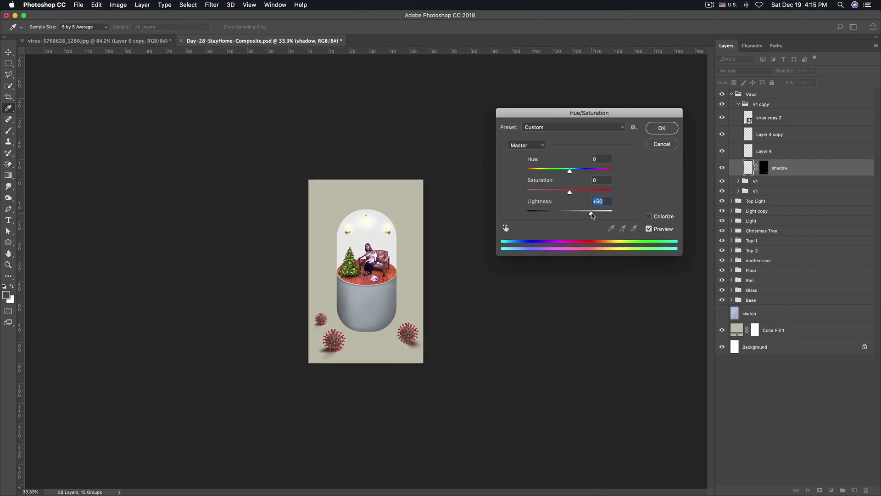
left_click(662, 128)
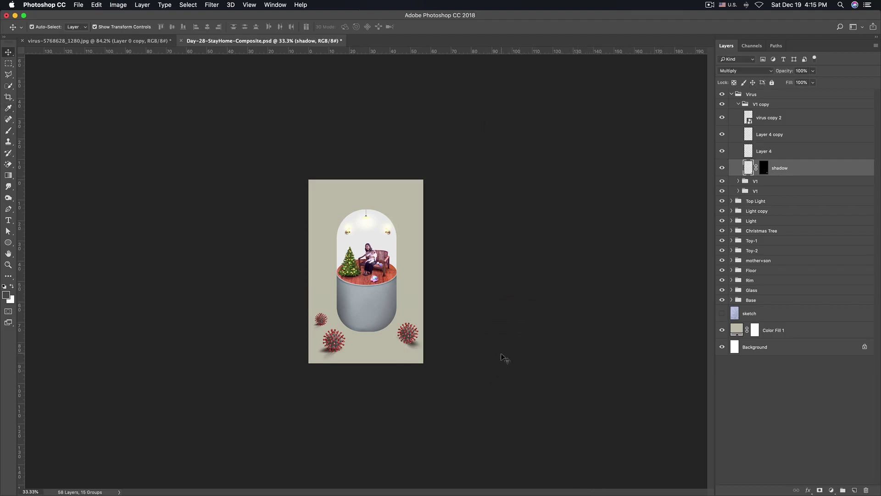
key("ctrl+plus")
left_click(786, 134)
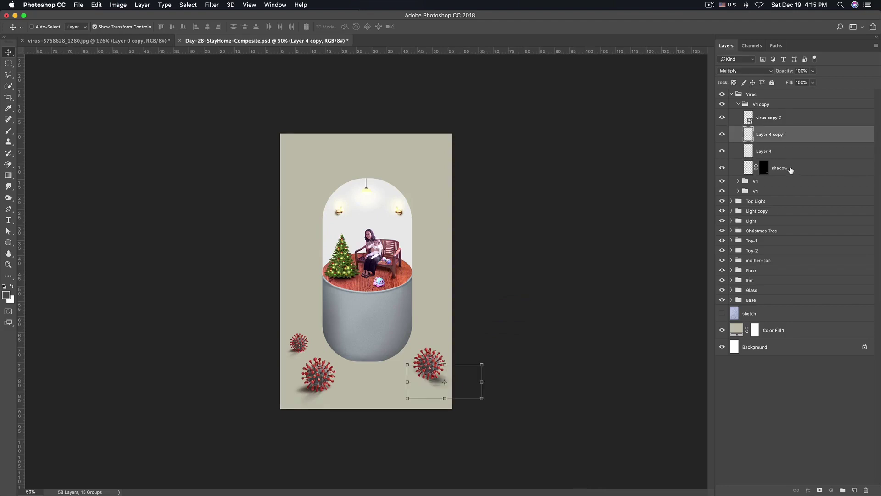
Try Multiply blending on Layer 4 copy, then undo it
left_click(784, 168, "shift")
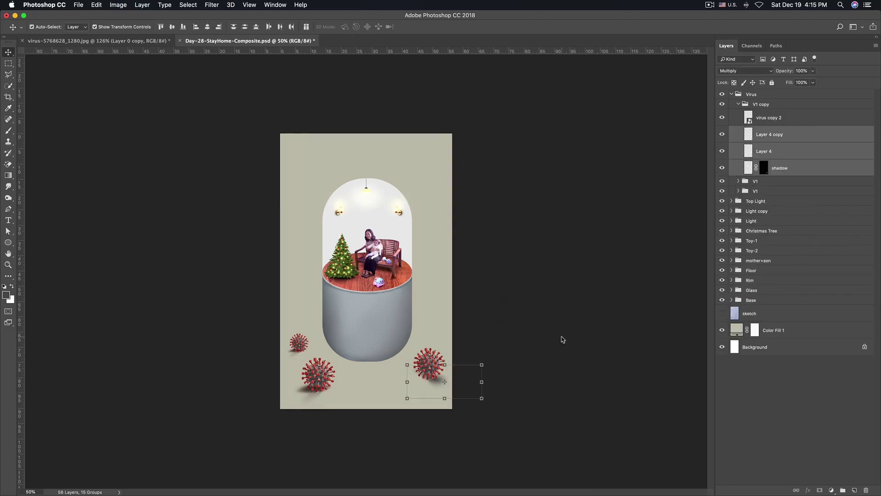
left_click(775, 134)
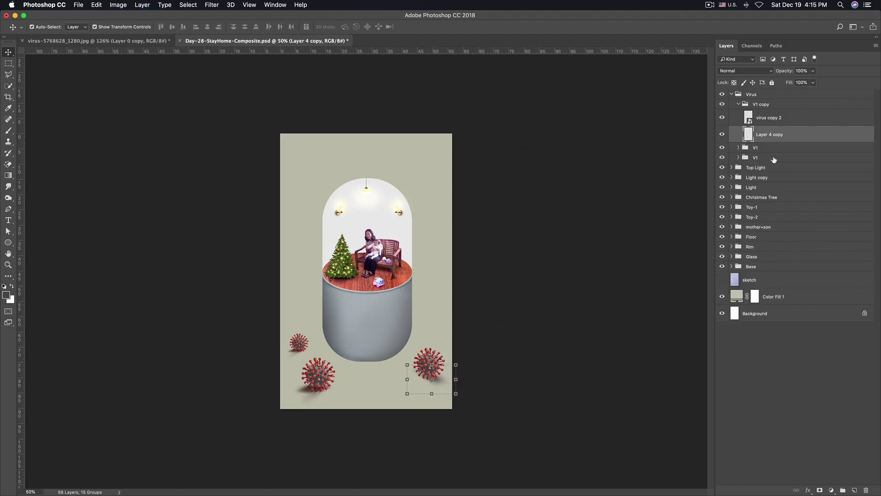
left_click(754, 70)
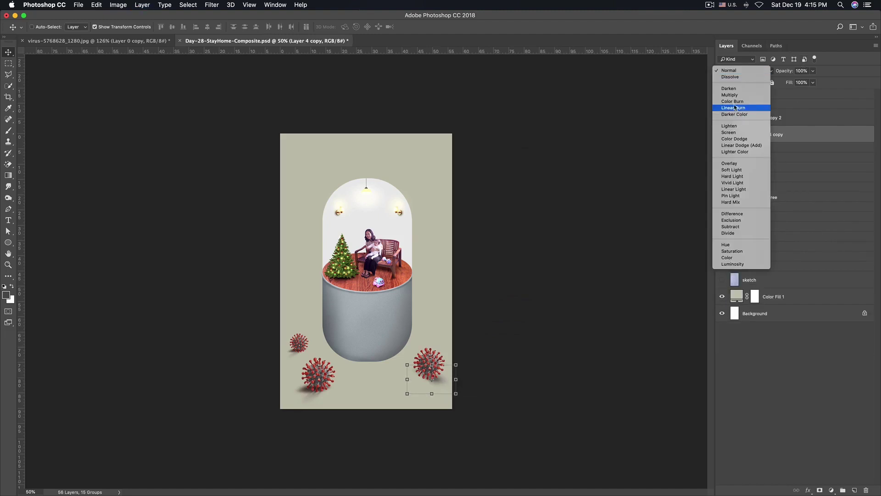
left_click(732, 94)
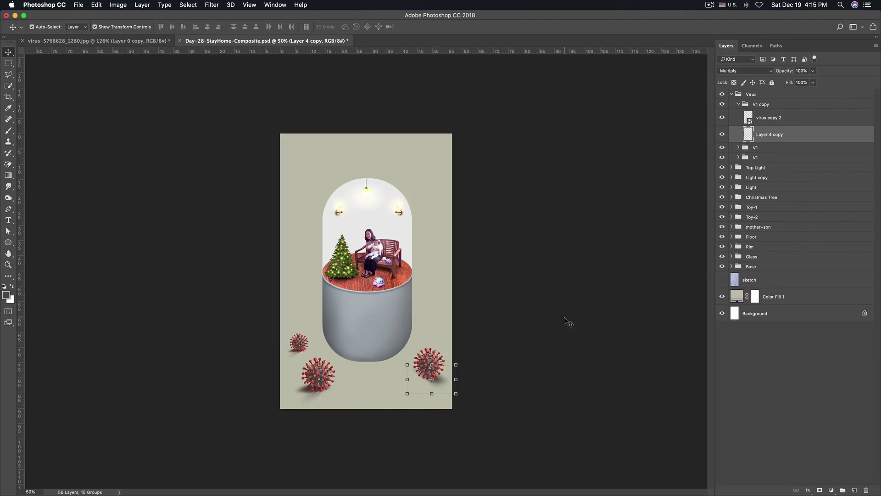
key("ctrl+z")
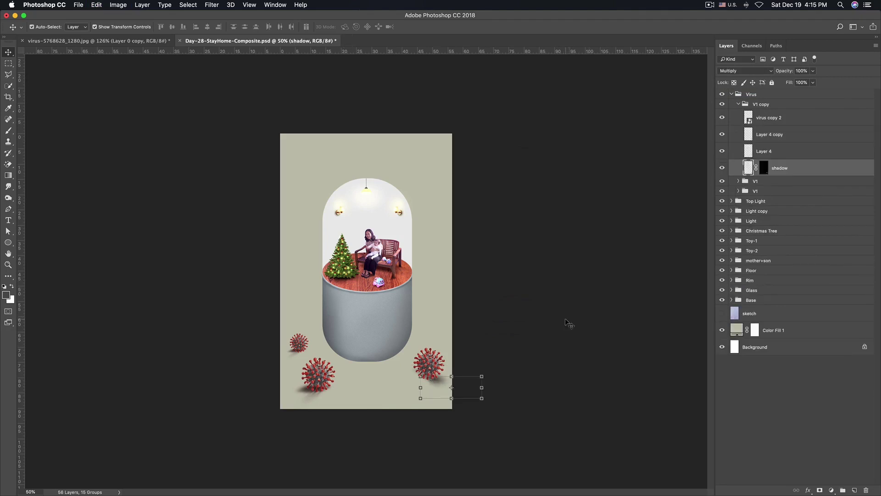
left_click(568, 322)
Group Layer 4 copy, Layer 4 and shadow into a folder named 'shadow'
left_click(766, 140)
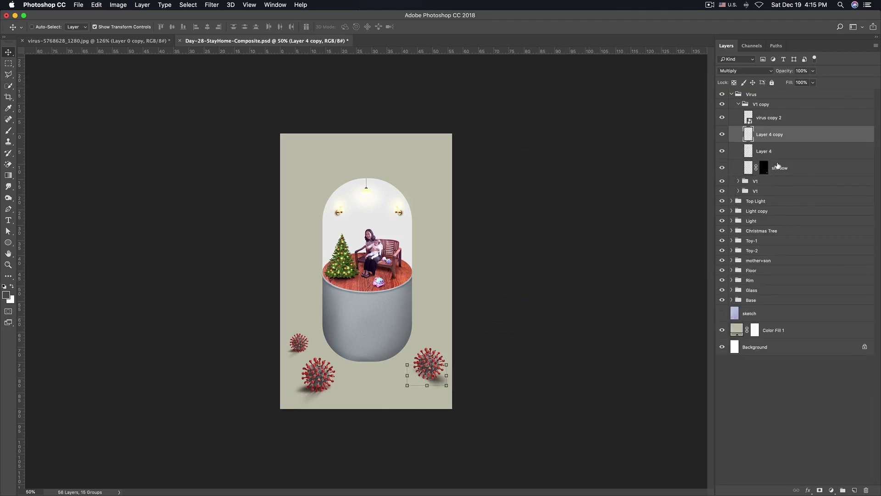
left_click(778, 166, "shift")
key("ctrl+g")
double_click(764, 130)
type("shadow")
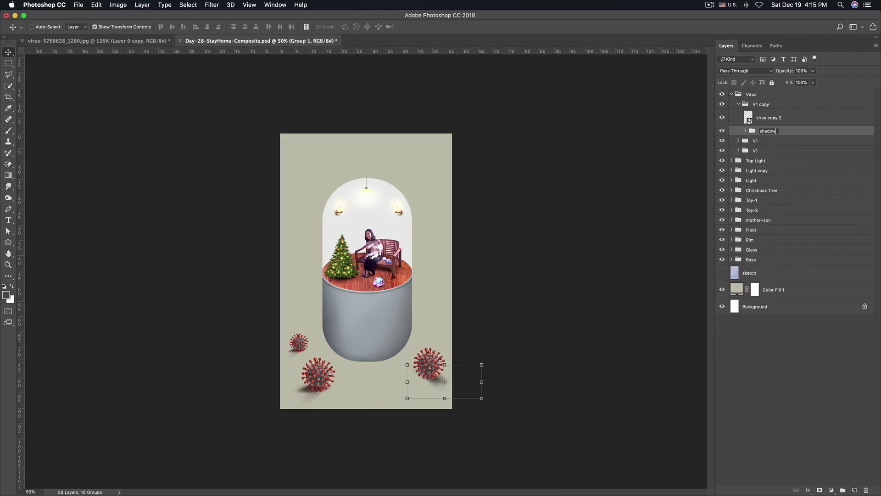
key("Return")
left_click(560, 329)
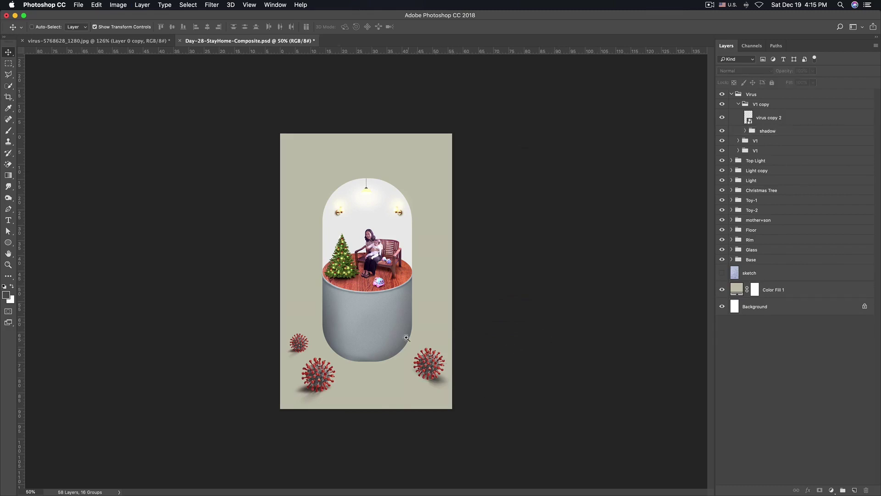
key("ctrl+minus")
key("ctrl+plus")
key("ctrl+minus")
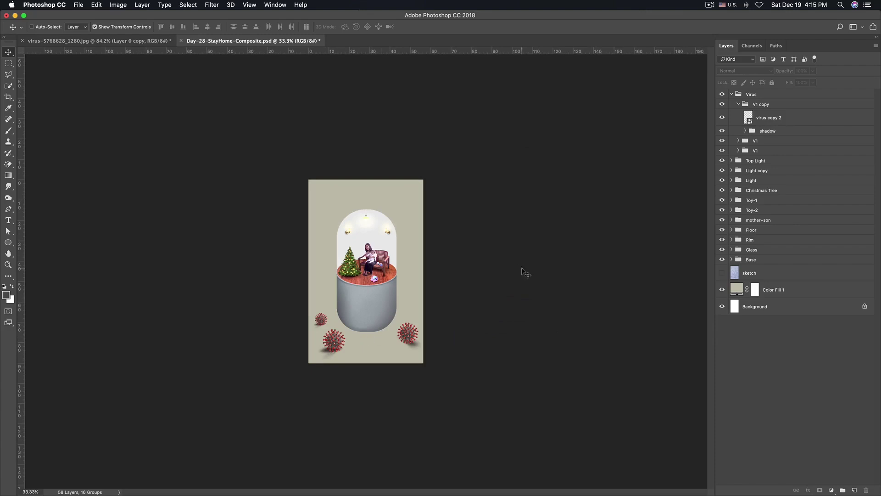
left_click(768, 131)
left_click(763, 105)
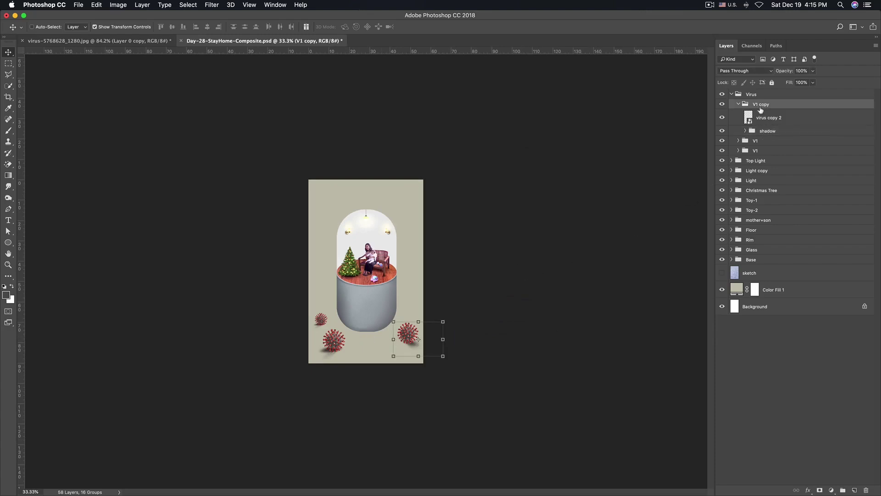
Rename the V1 copy group to V3 and the V1 group to V2
double_click(765, 105)
key("Right")
key("Return")
double_click(755, 141)
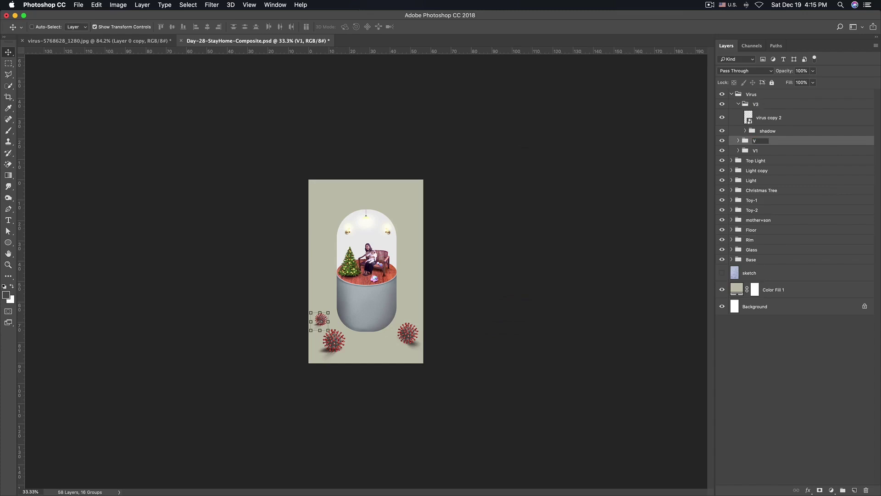
type("2")
key("Return")
Duplicate V3 as a new group V4 and scale it to about 58%
left_click(757, 105)
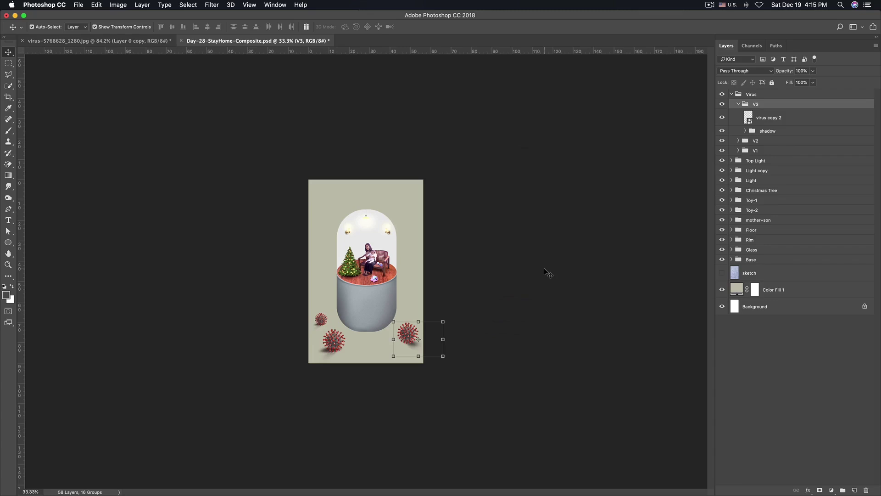
key("ctrl+j")
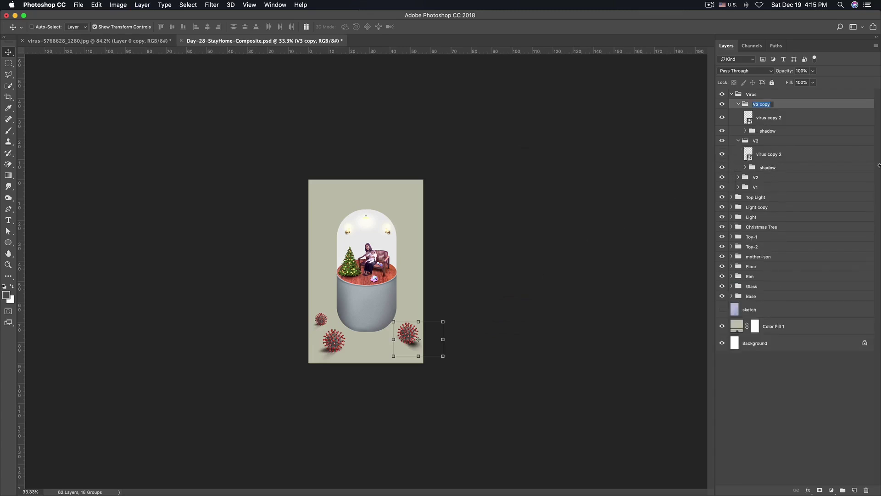
type("V4")
key("Return")
left_click_drag(443, 341, 447, 318)
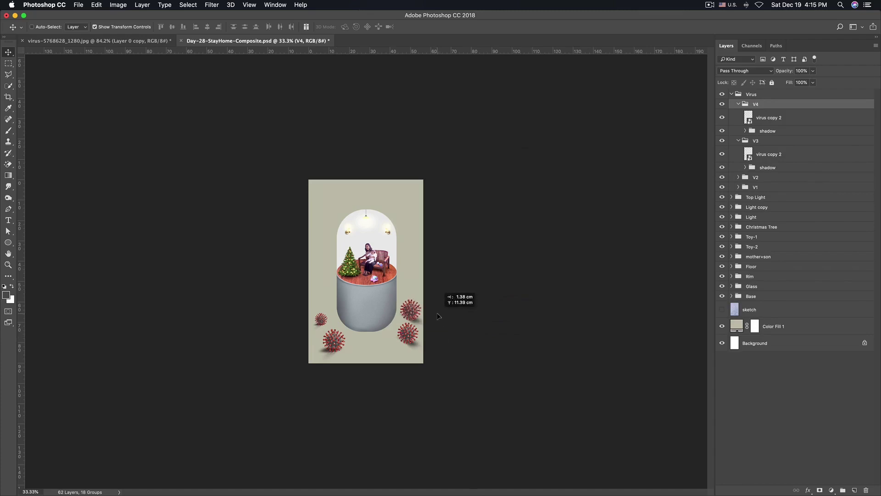
key("ctrl+t")
left_click_drag(446, 298, 423, 323)
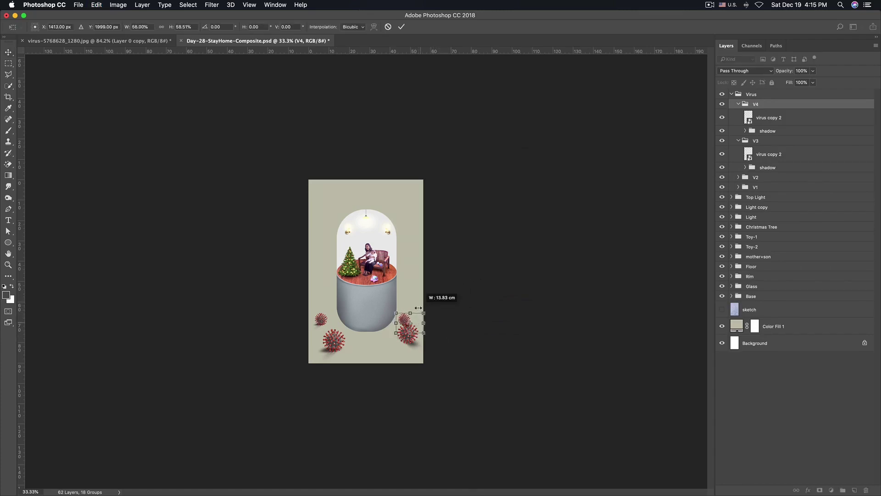
key("ctrl+z")
mouse_move(419, 330)
left_mouse_down()
mouse_move(422, 308)
mouse_move(402, 344)
left_mouse_up()
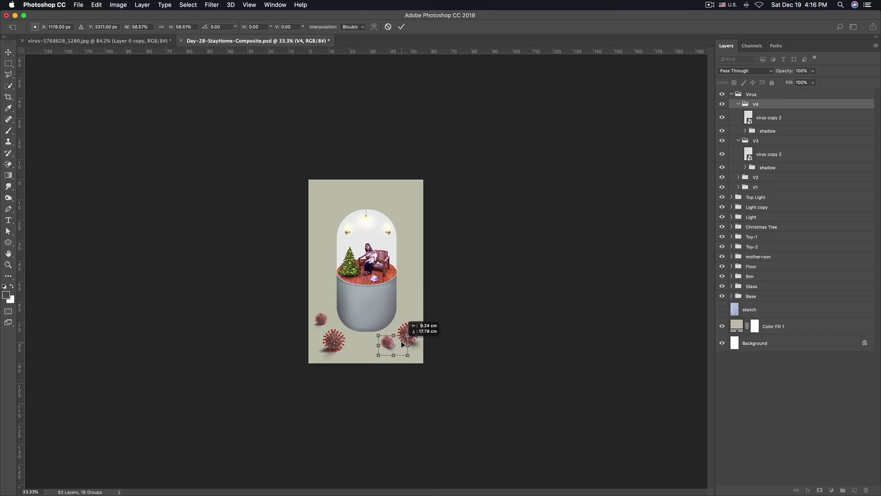
left_click_drag(402, 343, 410, 356)
key("Return")
Place V4 left of the large virus, nudge V3 up, and save
key("super+plus")
left_click(764, 106)
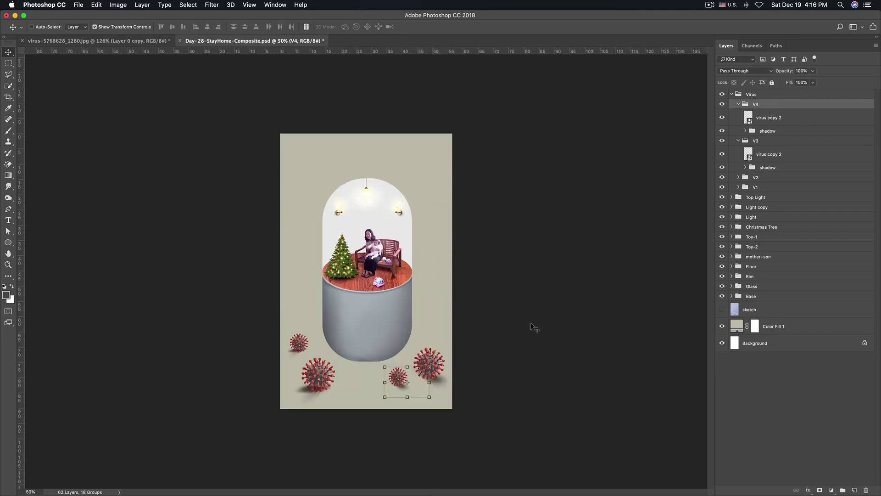
left_click_drag(403, 380, 411, 377)
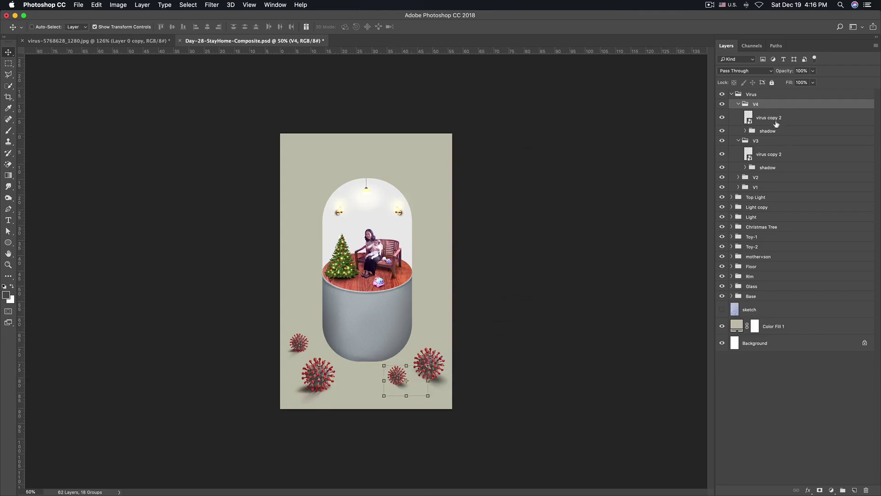
left_click(765, 141)
left_click_drag(462, 362, 458, 356)
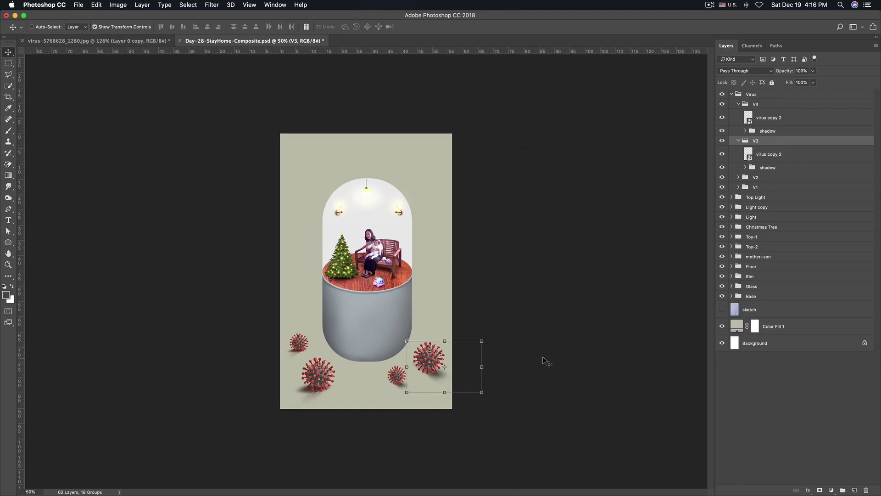
key("ctrl+s")
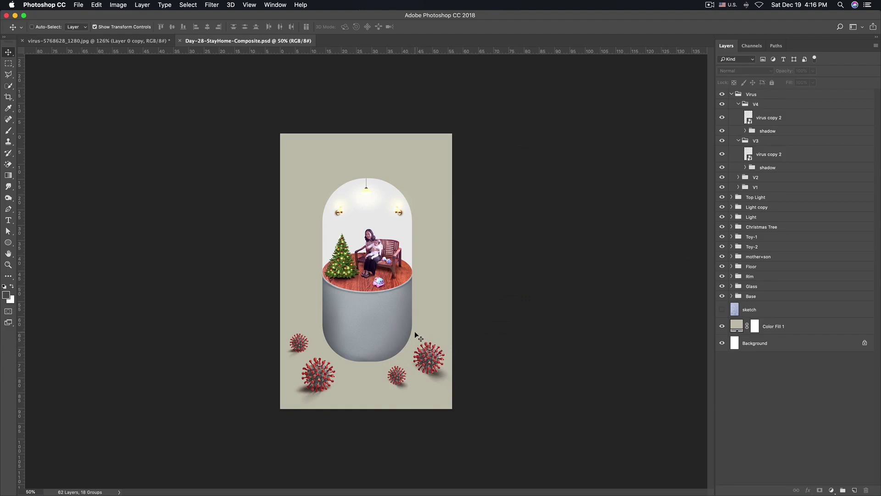
left_click(739, 104)
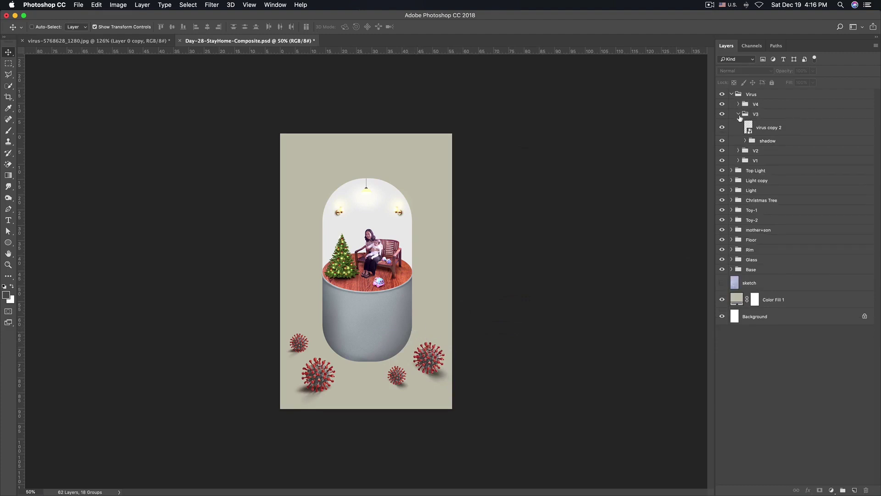
Collapse the V3 and Virus groups and save the composite
left_click(738, 115)
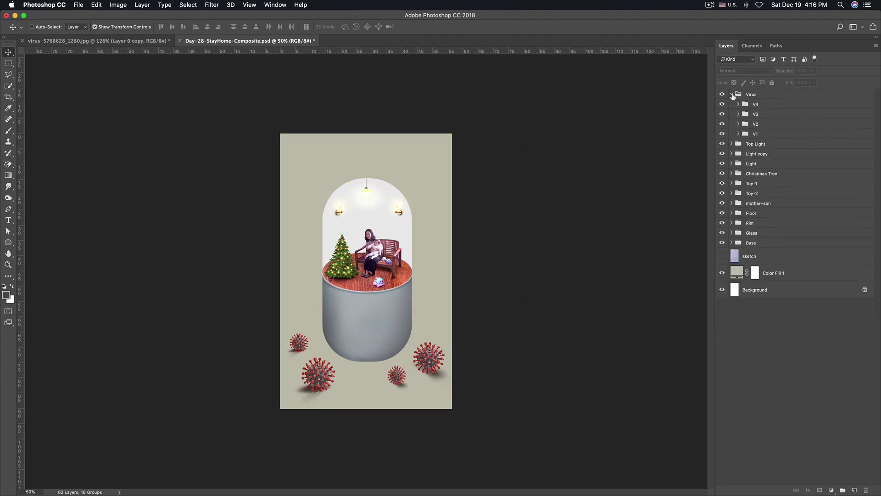
left_click(732, 94)
key("cmd+s")
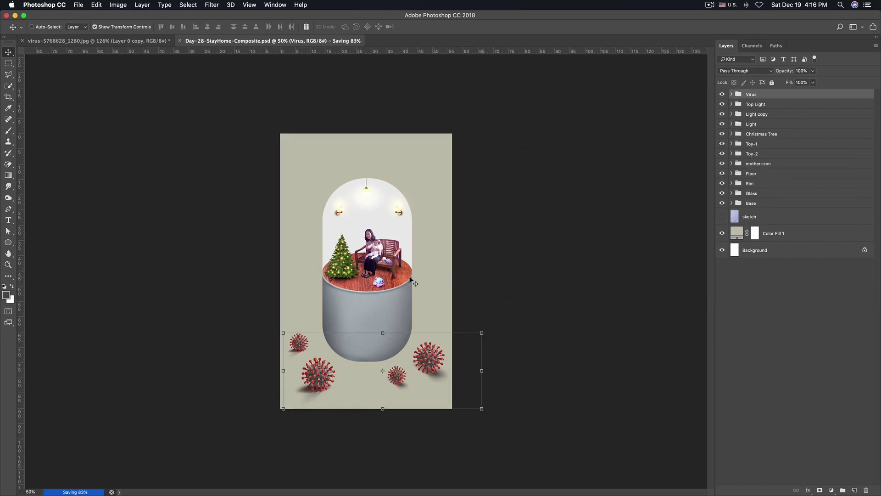
key("super+alt+a")
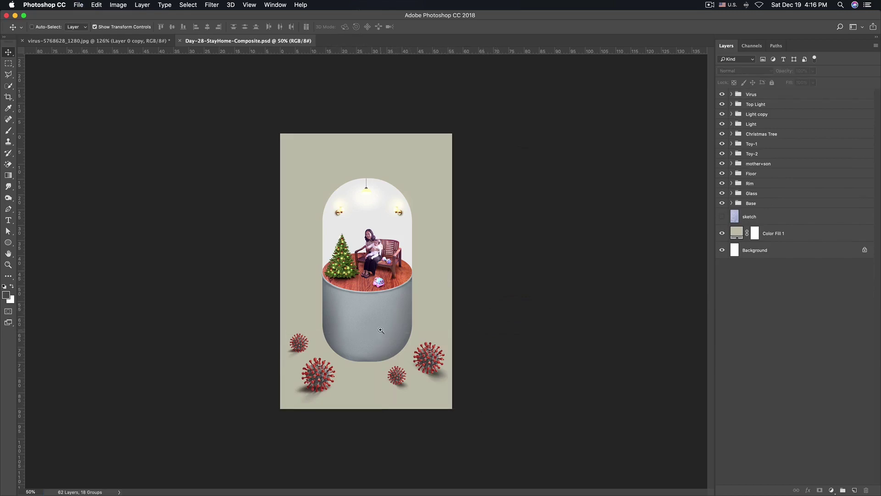
Check the composite, toggle the Base group's visibility, and expand it to select Highlight
left_click(381, 330, "super")
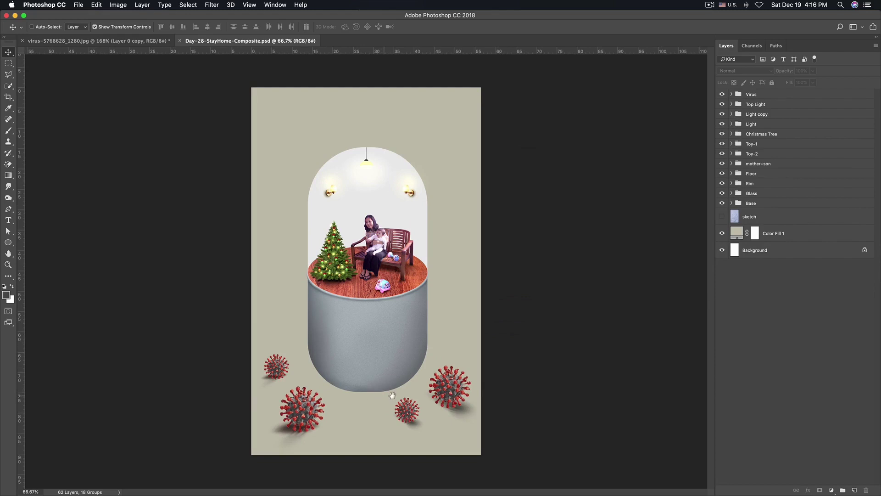
key("super+minus")
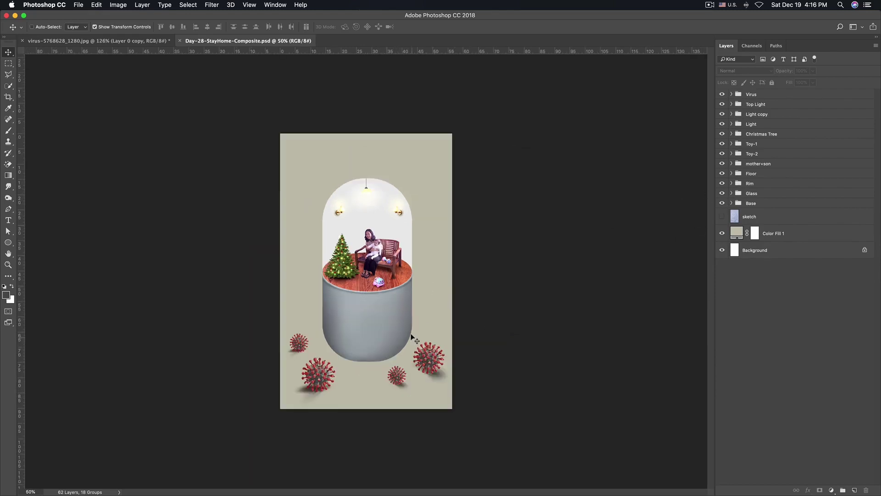
left_click(722, 203)
left_click(732, 203)
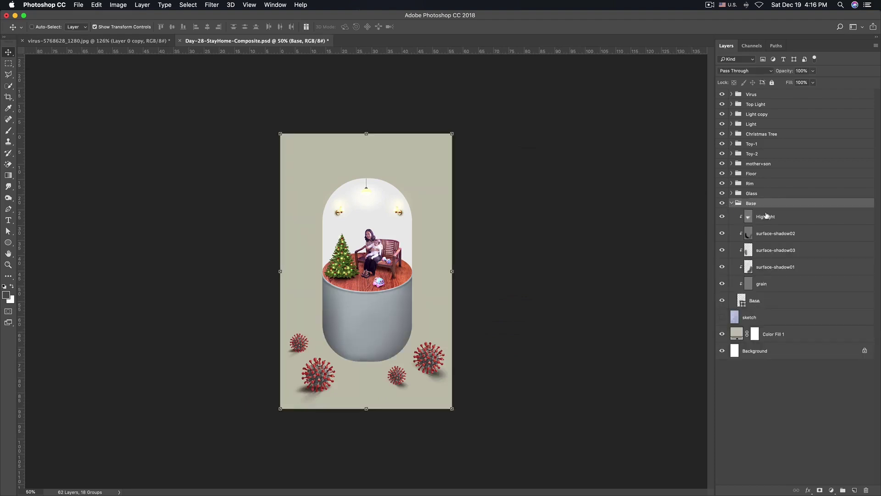
left_click(762, 216)
Add a new layer named Shadow beneath the Base layer
left_click(855, 488)
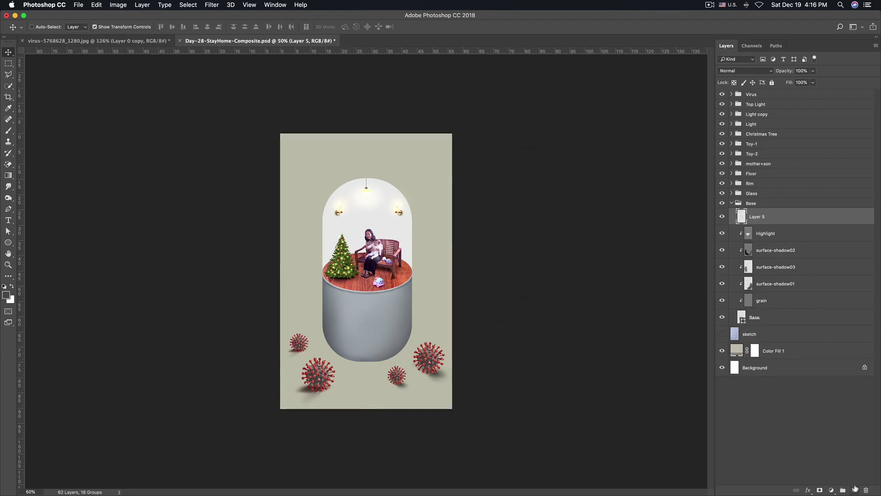
mouse_move(774, 216)
left_mouse_down()
mouse_move(775, 321)
mouse_move(764, 321)
left_mouse_up()
double_click(759, 317)
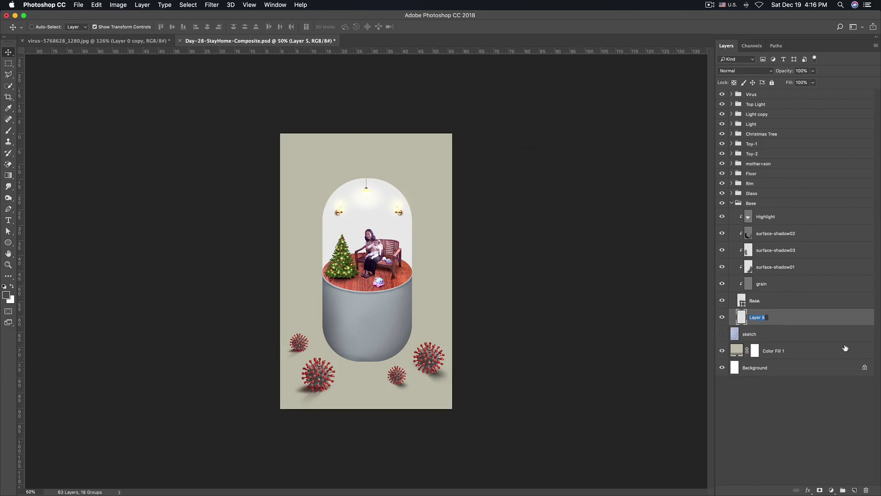
type("Shadow")
key("Return")
Set up a 600 px brush and sample a colour from the capsule base
key("b")
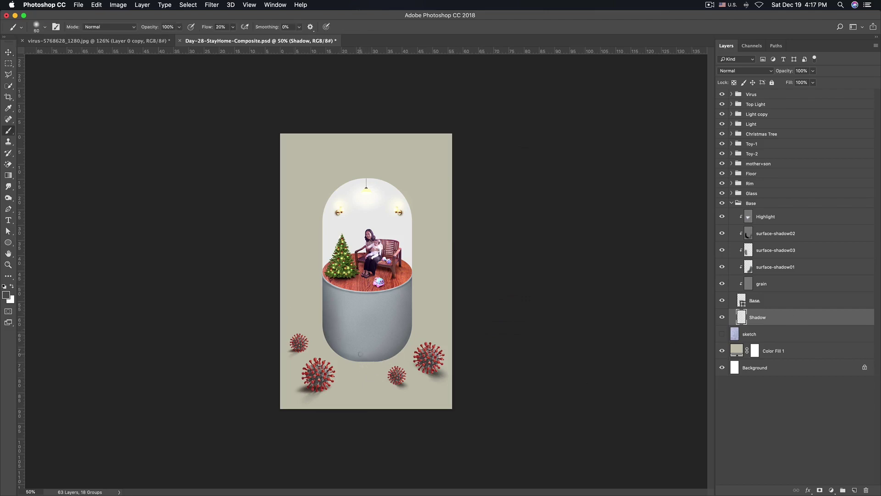
key("bracketright")
key("bracketright")
key("bracketright")
key("bracketright")
key("alt")
left_click(367, 356, "alt")
left_click(747, 73)
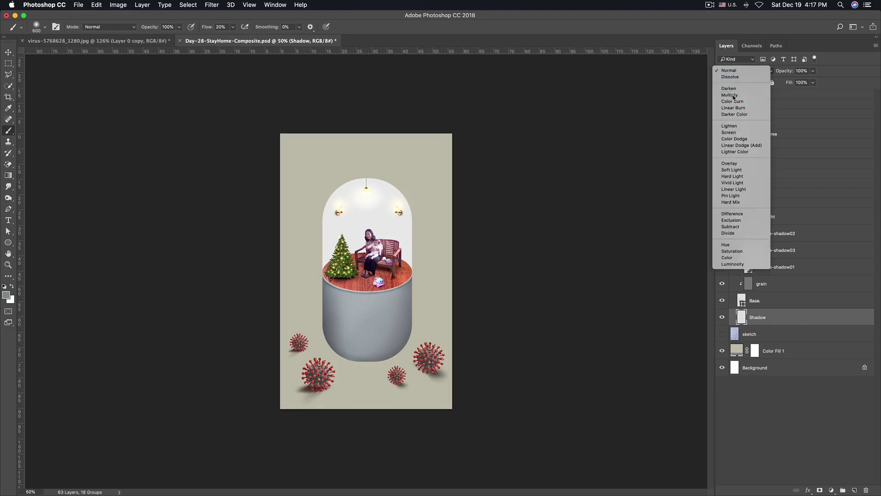
Set the Shadow layer to Multiply, foreground to dark grey, and brush to 250
left_click(734, 96)
left_click(7, 298)
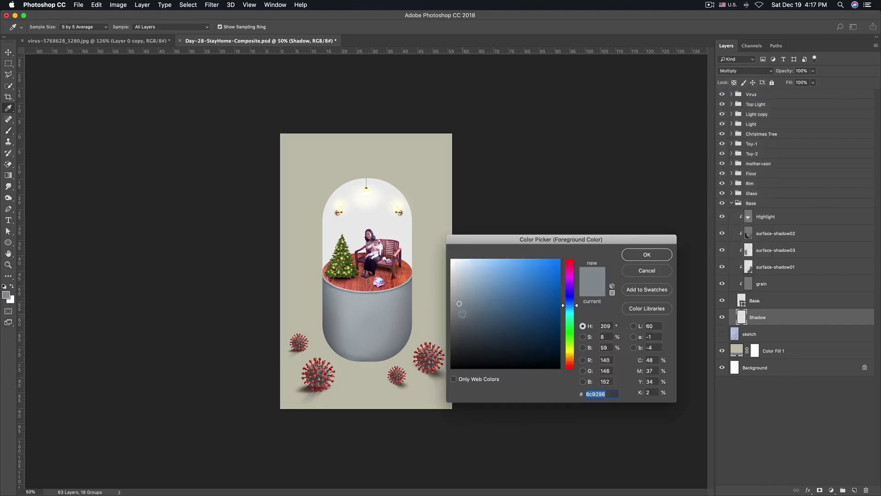
left_click(458, 335)
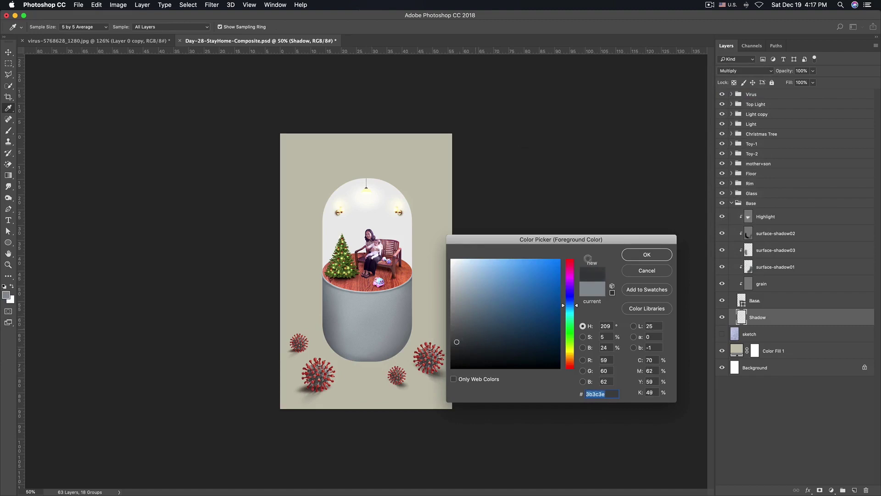
left_click(640, 255)
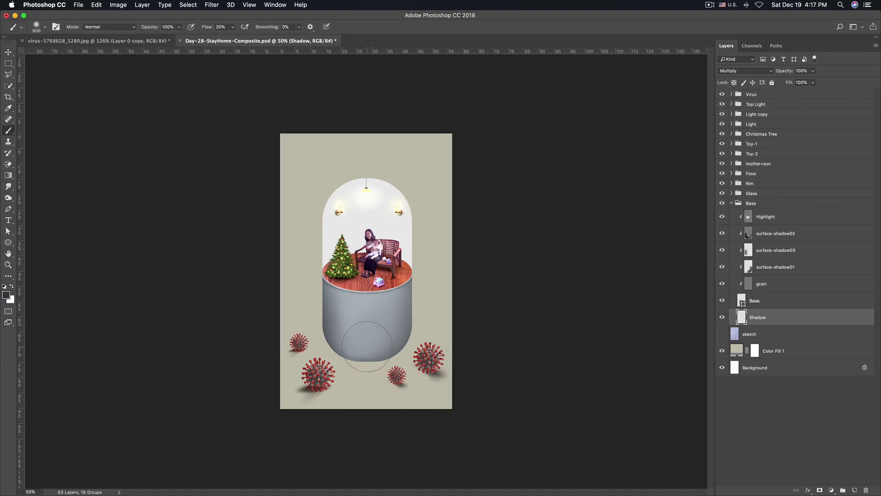
key("bracketleft")
key("bracketleft")
key("bracketleft")
key("bracketright")
key("bracketright")
key("bracketright")
key("bracketleft")
key("bracketleft")
Paint soft dark shadow strokes around the base's bottom and lower sides
left_click_drag(353, 355, 385, 354)
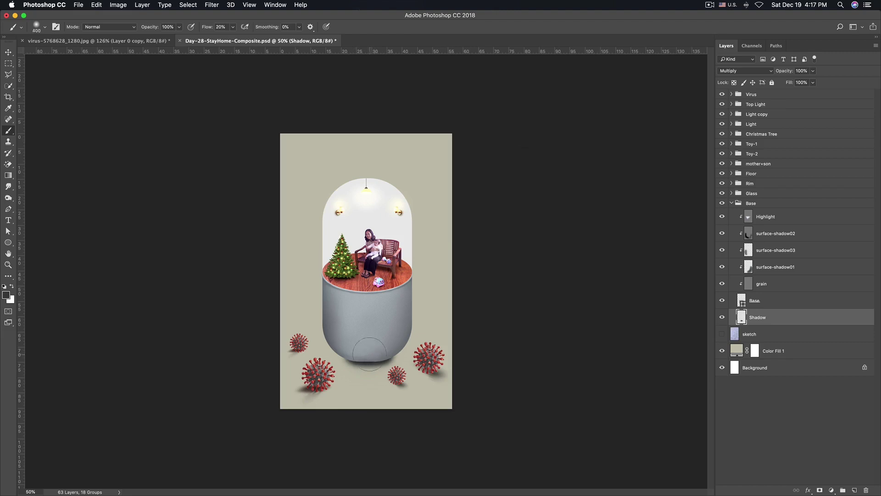
key("bracketright")
key("bracketright")
key("bracketright")
left_click_drag(348, 349, 370, 333)
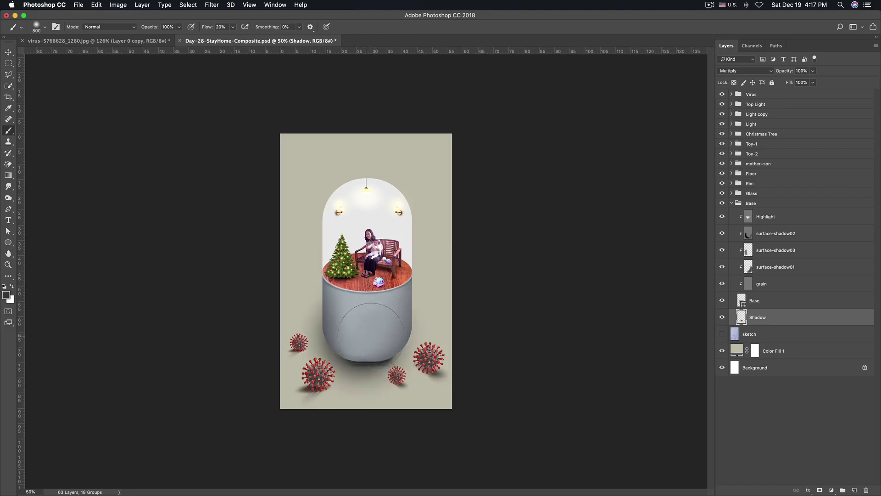
left_click(371, 332)
key("bracketleft")
key("bracketleft")
key("bracketleft")
left_click_drag(341, 350, 402, 357)
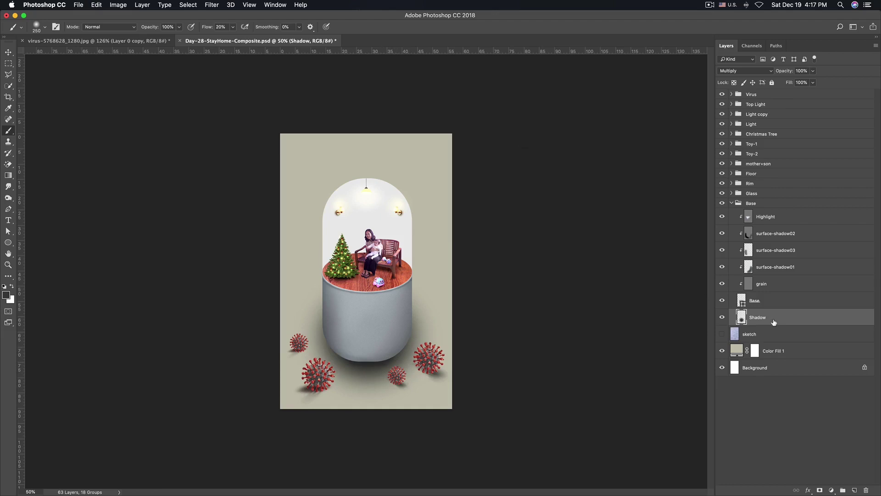
key("ctrl+t")
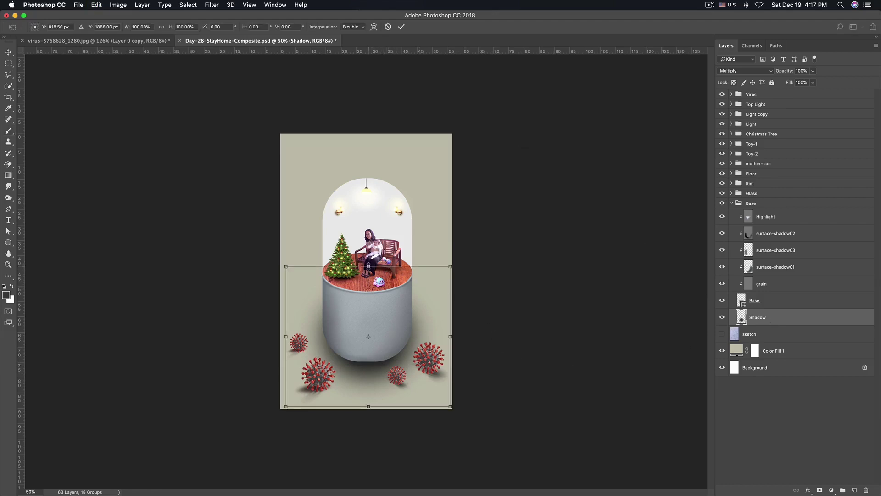
Squash the base's shadow vertically by pulling its top and bottom edges inward
left_click_drag(369, 406, 370, 393)
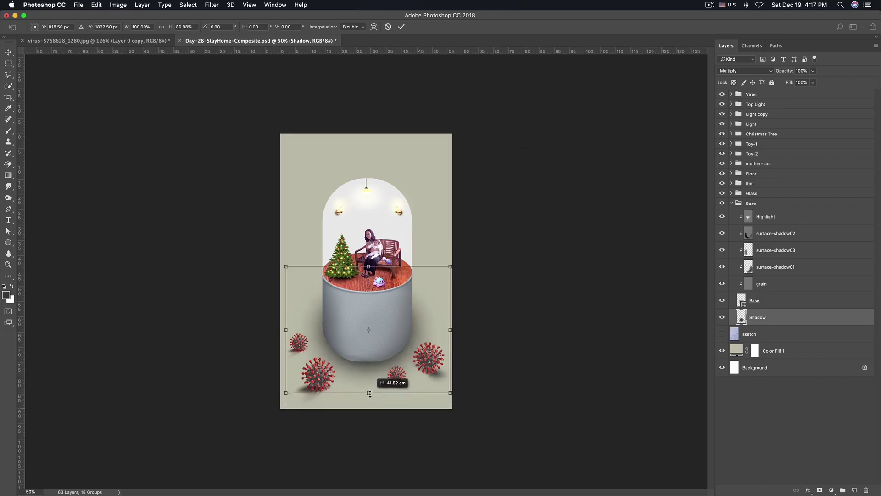
left_click_drag(369, 266, 368, 300)
left_click_drag(370, 393, 369, 386)
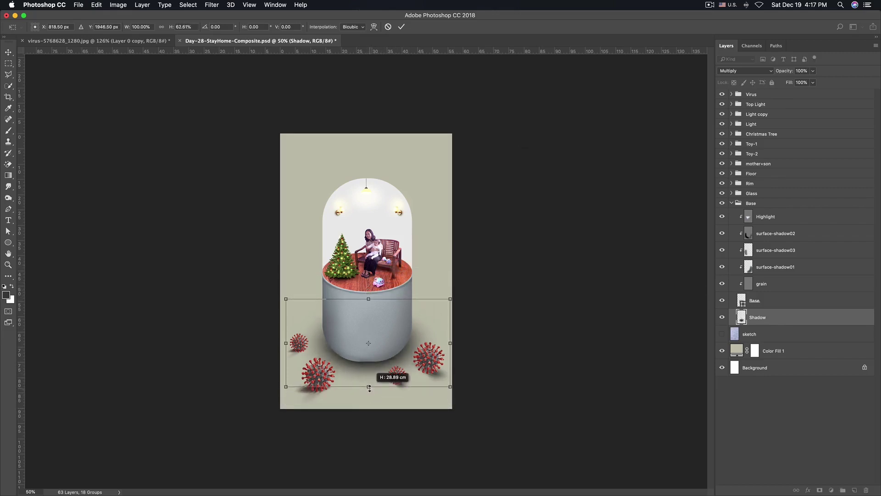
left_click_drag(369, 298, 369, 309)
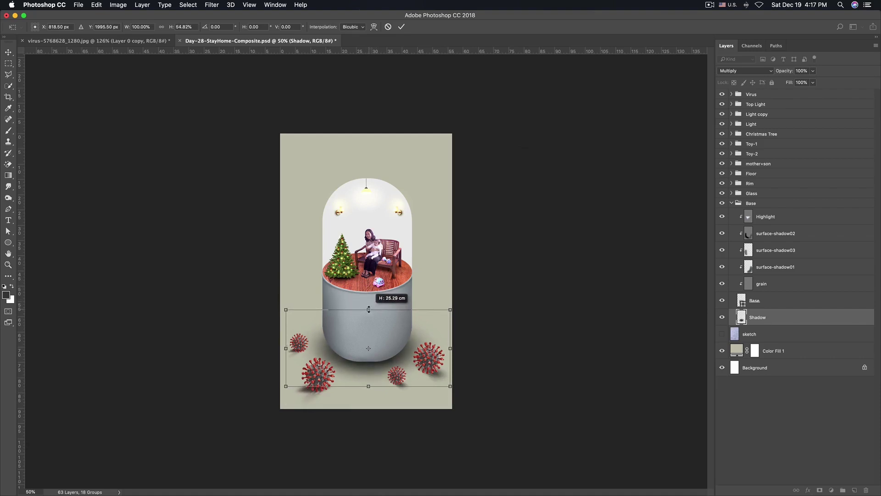
left_click_drag(369, 386, 369, 381)
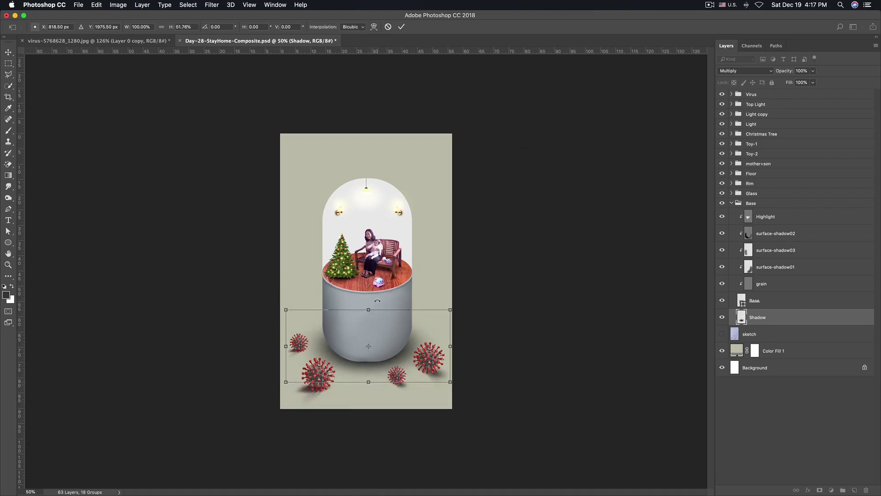
left_click_drag(368, 308, 369, 314)
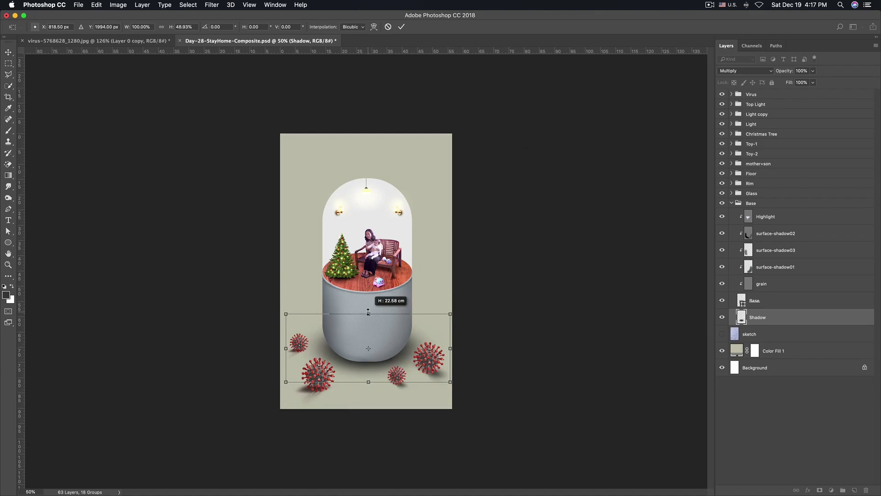
left_click_drag(368, 381, 368, 379)
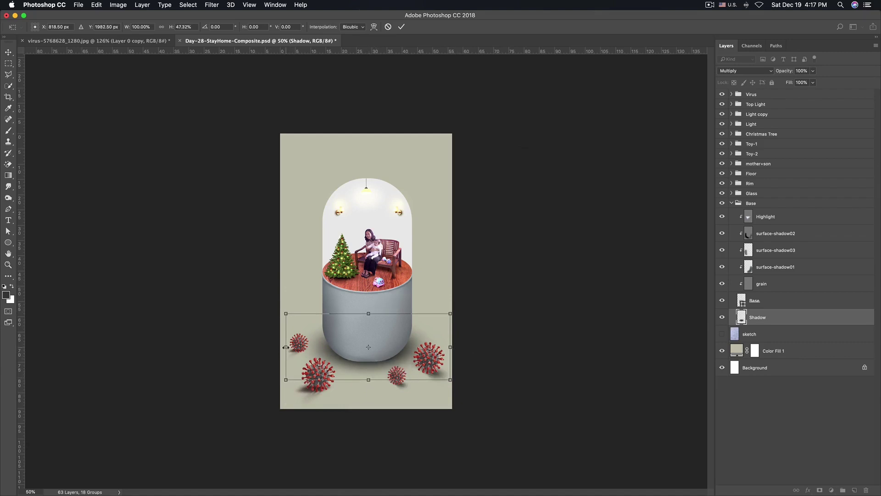
Narrow the shadow from both sides, flatten it to about 41% height, and commit the transform
left_click_drag(286, 347, 290, 347)
left_click_drag(450, 347, 446, 347)
left_click_drag(369, 314, 369, 317)
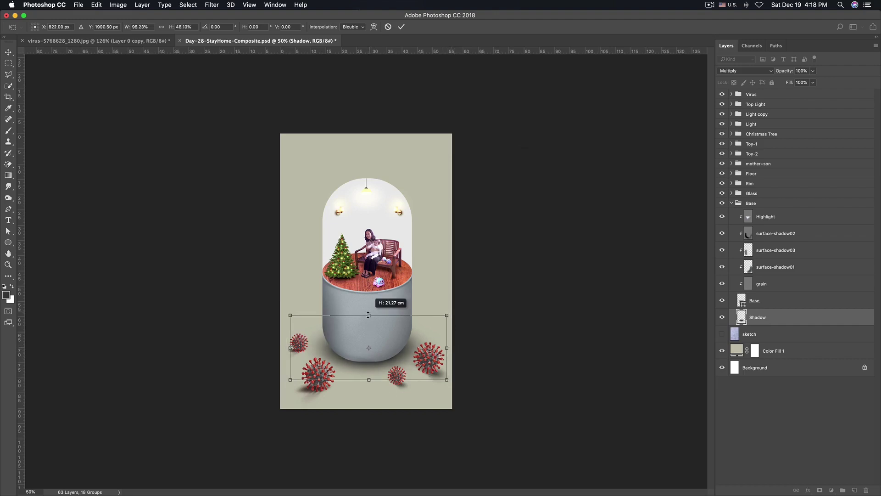
left_click_drag(369, 319, 369, 323)
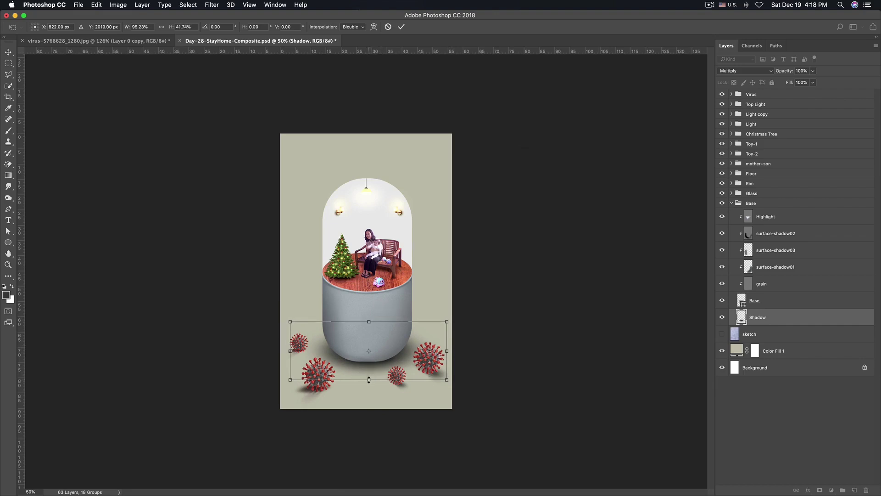
left_click_drag(369, 379, 368, 378)
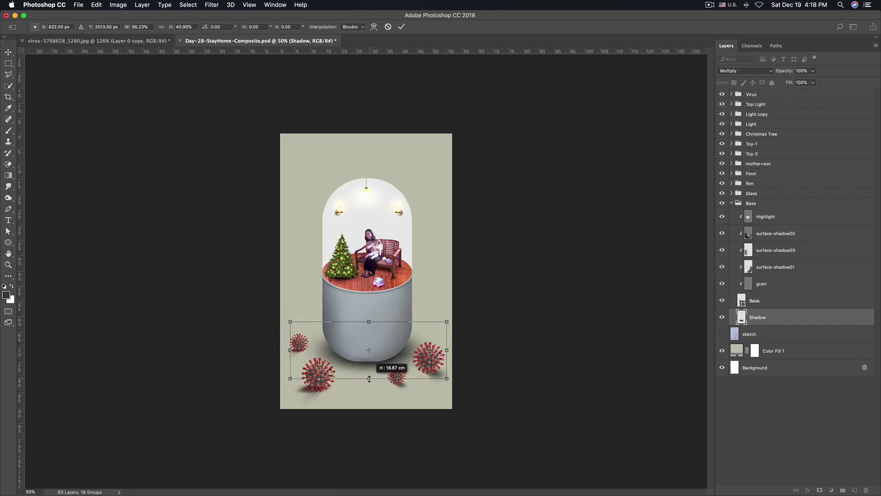
key("Return")
key("b")
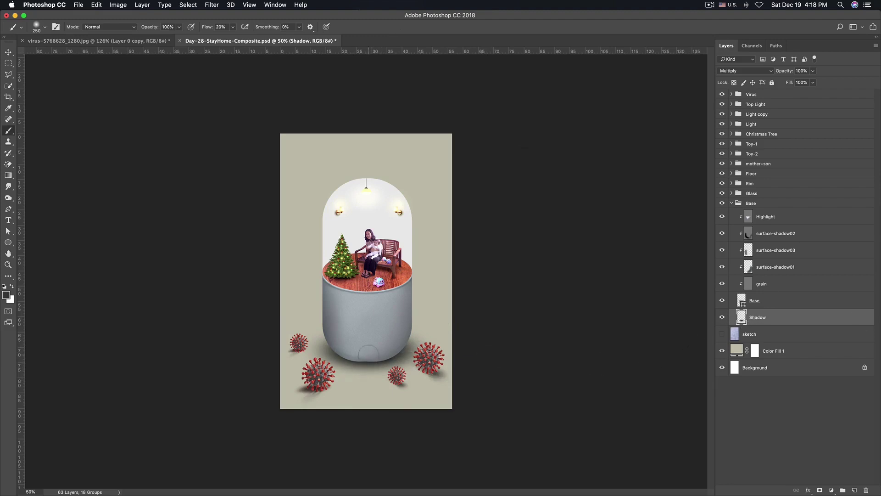
Undo a trial shadow stroke under the base and add a new empty Layer 5 above Shadow
key("bracketleft")
left_click_drag(367, 354, 365, 353)
key("ctrl+z")
key("ctrl+z")
key("ctrl+z")
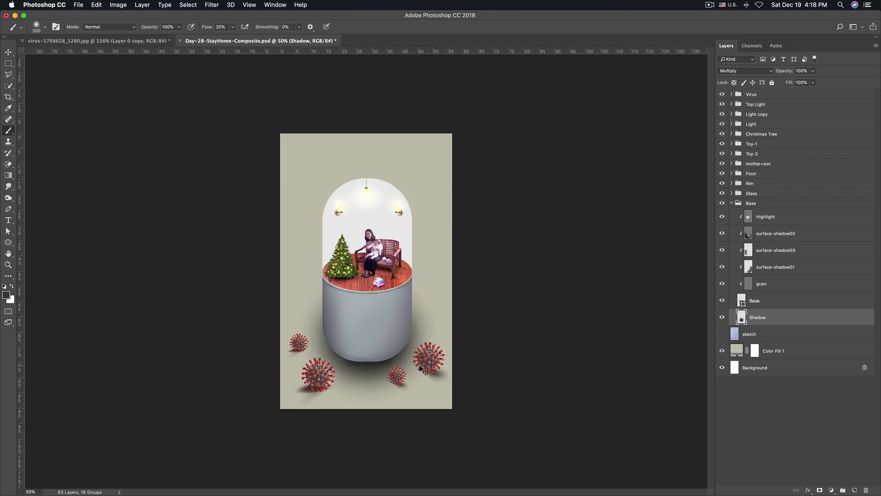
key("ctrl+z")
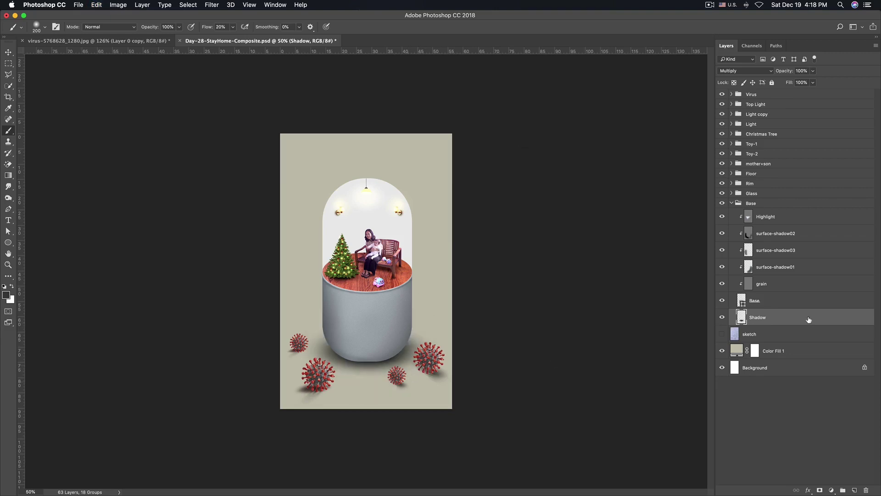
left_click(854, 490)
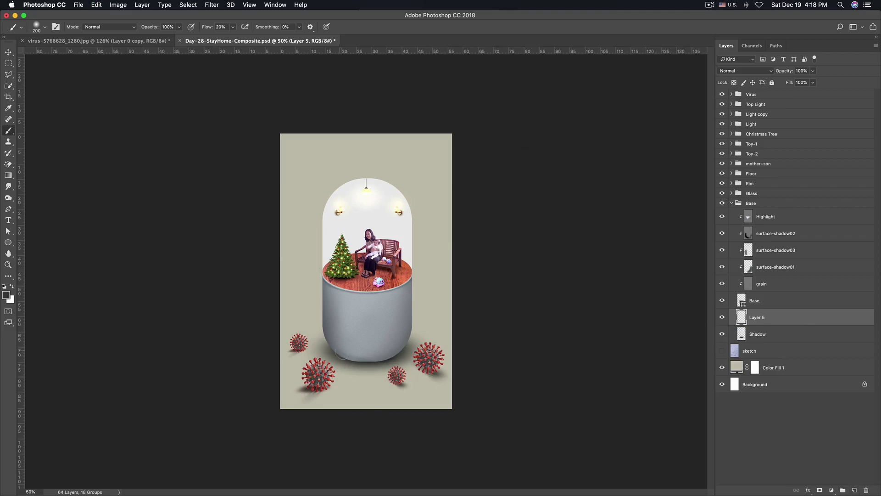
Set Layer 5's blend mode to Multiply and raise its Hue/Saturation Lightness to +46
key("bracketleft")
key("bracketleft")
key("bracketleft")
left_click(746, 70)
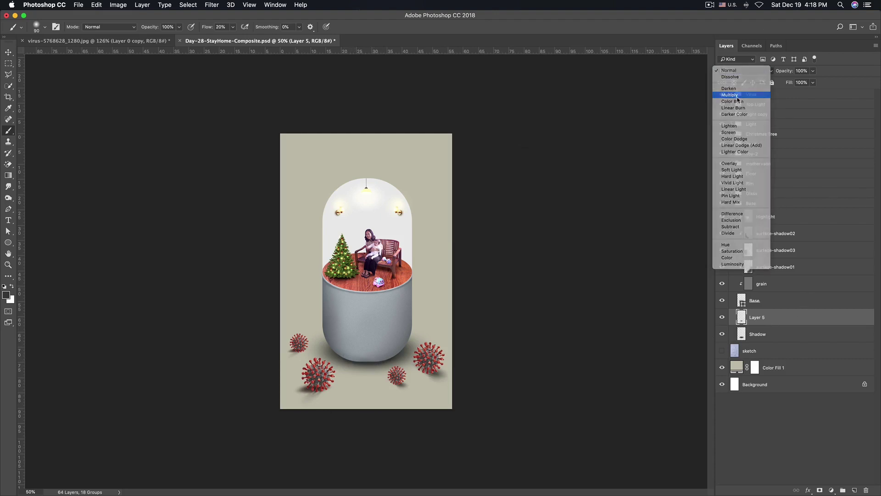
left_click(731, 95)
key("ctrl+u")
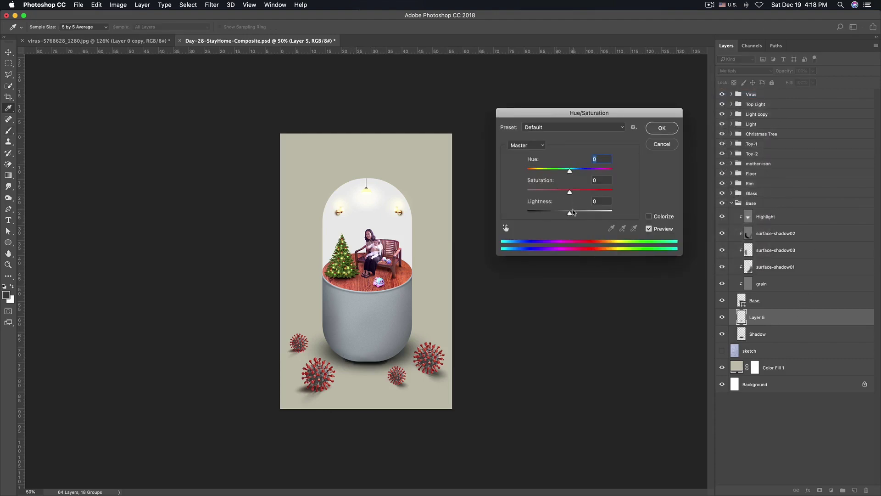
mouse_move(570, 214)
left_mouse_down()
mouse_move(553, 215)
mouse_move(589, 217)
left_mouse_up()
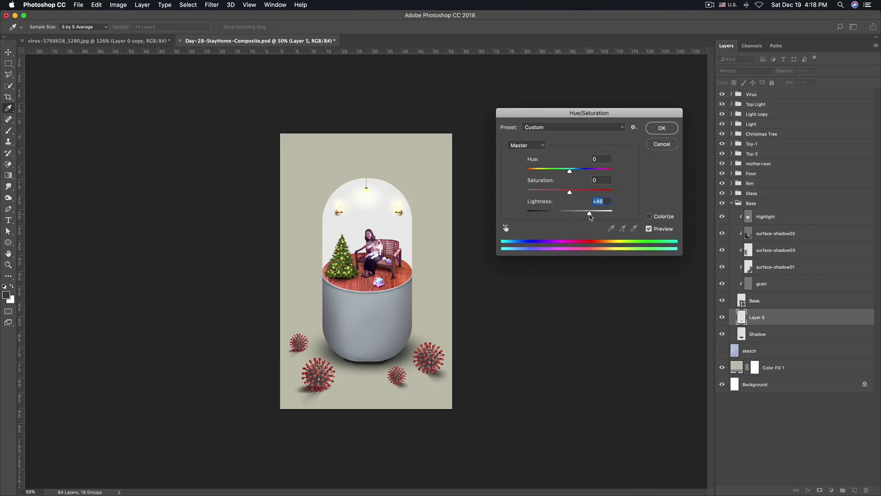
left_click(662, 128)
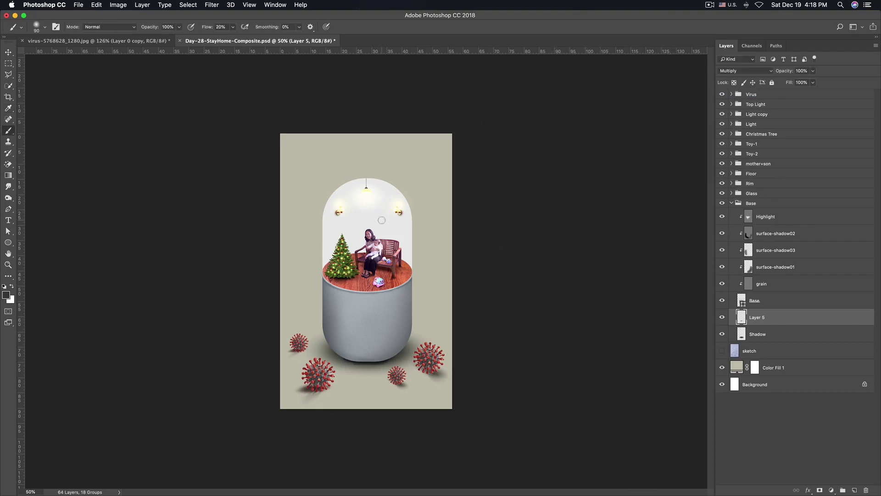
left_click(212, 5)
mouse_move(217, 106)
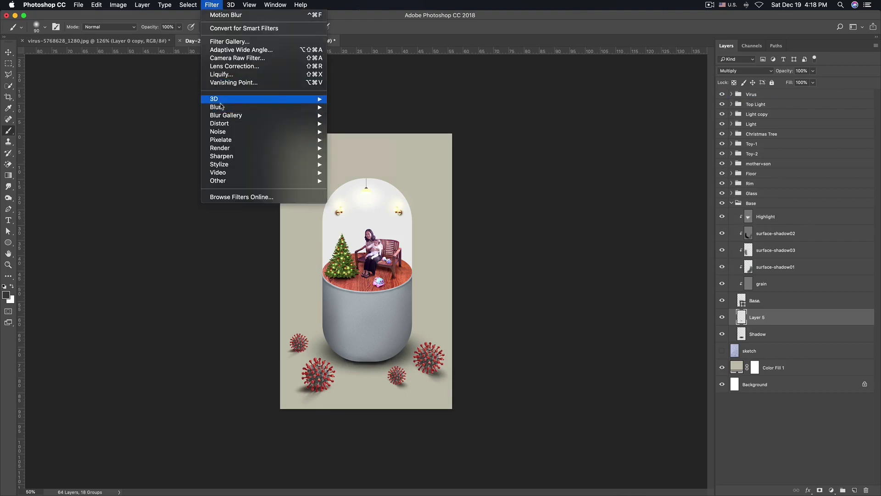
Apply a 13.4-pixel Gaussian Blur to Layer 5's dark patch
left_click(357, 140)
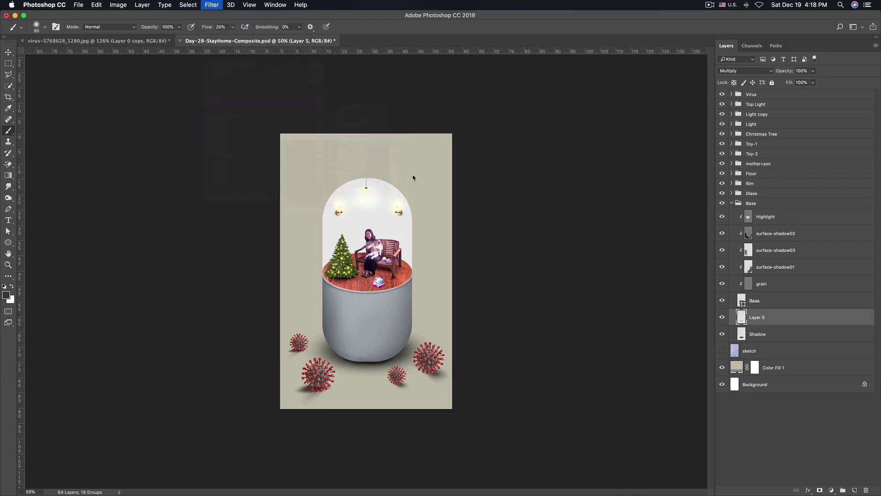
left_click_drag(529, 293, 529, 294)
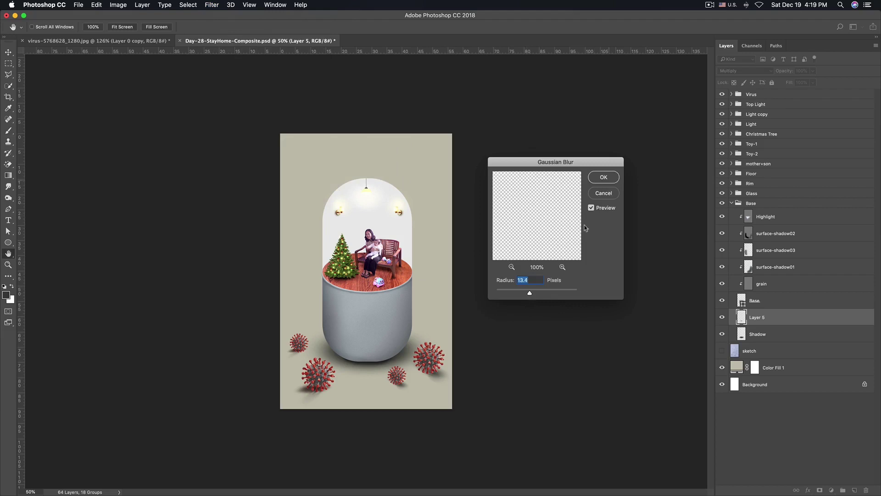
left_click(604, 178)
key("ctrl+t")
Flatten Layer 5's blurred shadow and widen it on both sides, then commit the transform
left_click_drag(366, 367, 367, 350)
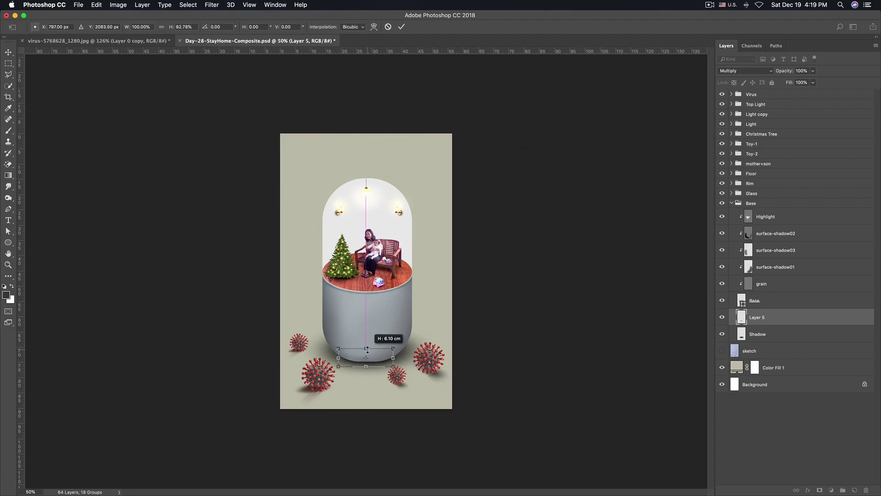
left_click_drag(393, 358, 399, 357)
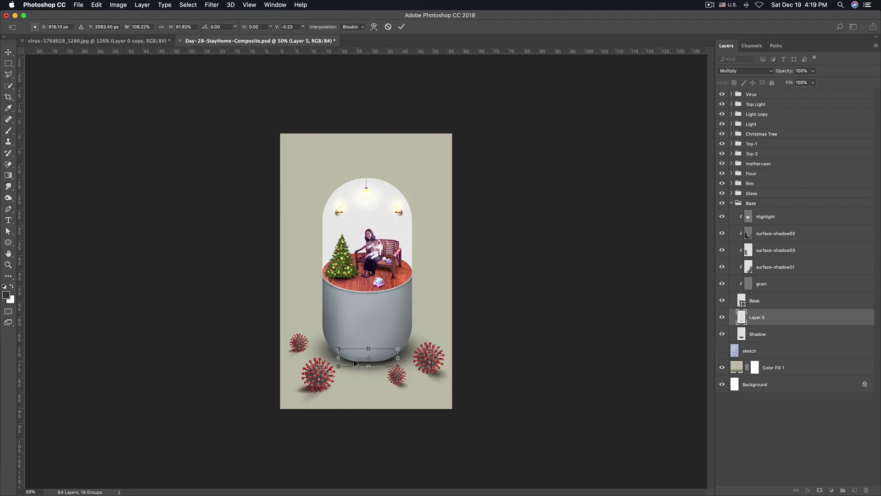
left_click_drag(338, 357, 332, 357)
left_click_drag(367, 367, 335, 357)
left_click_drag(398, 357, 367, 365)
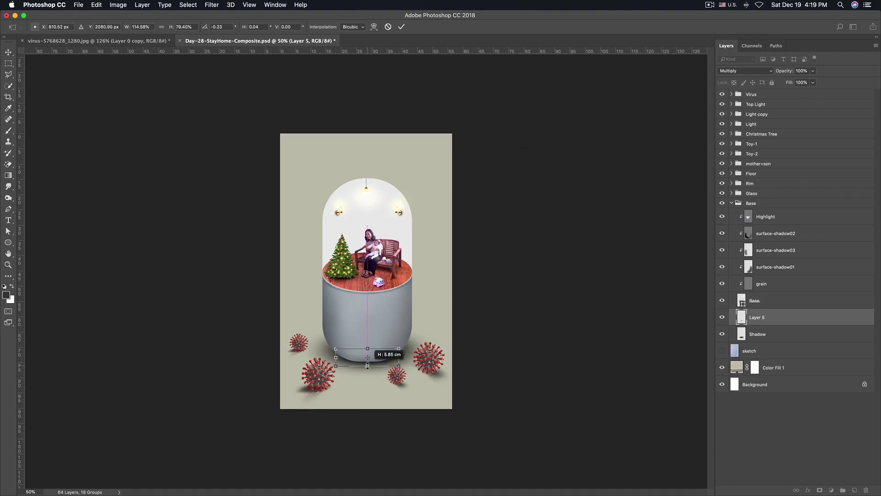
key("Return")
key("b")
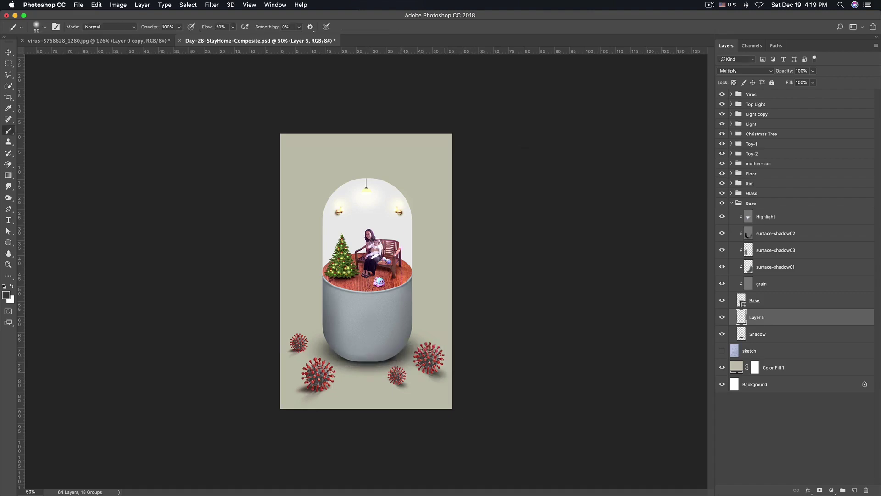
Refine the contact shadow's width and height in a second transform, then raise its Lightness toward +60
key("ctrl+t")
left_click_drag(399, 357, 401, 357)
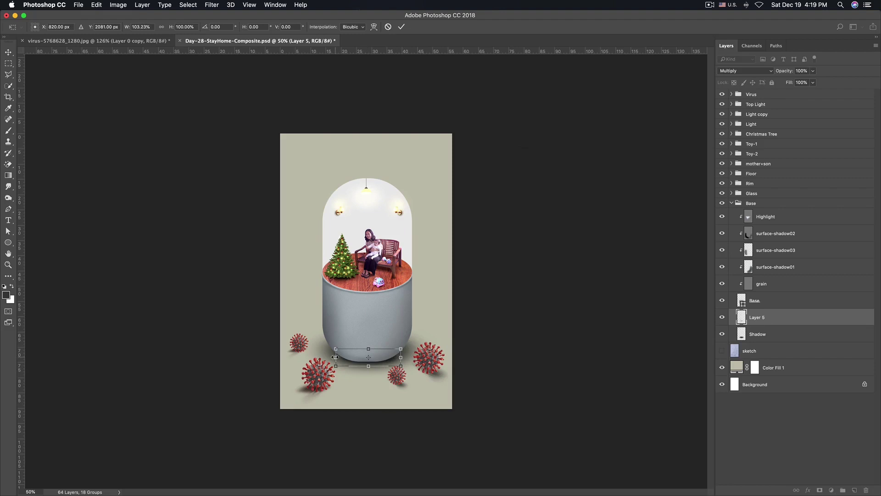
left_click_drag(369, 349, 369, 351)
left_click_drag(335, 359, 333, 359)
key("Return")
key("b")
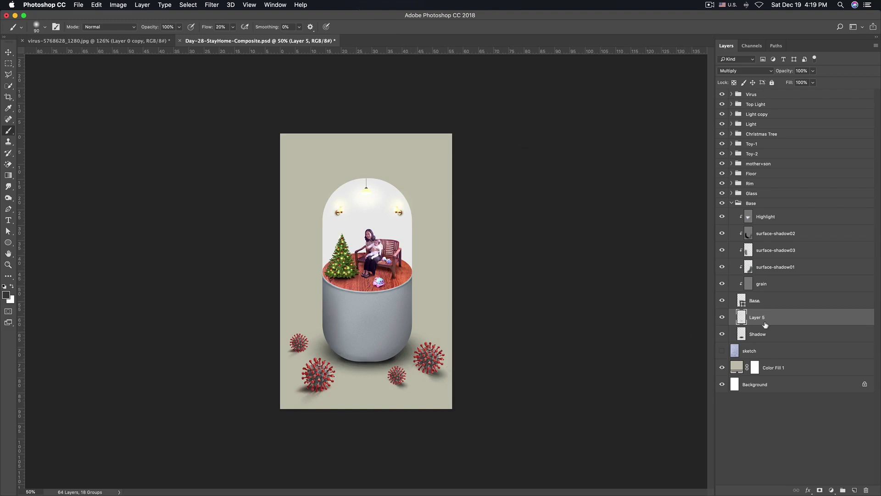
key("ctrl+u")
left_click_drag(570, 211, 592, 215)
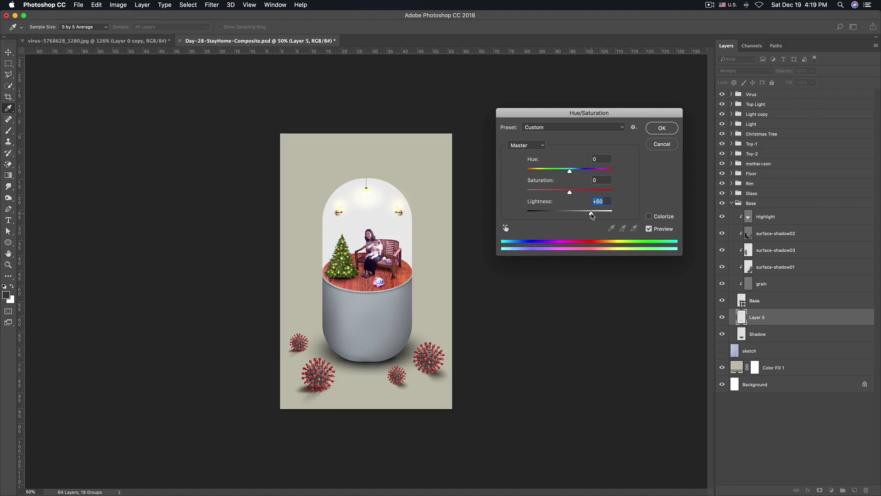
Apply the +60 Lightness to Layer 5, check the base, and save the composite
left_click(662, 128)
key("b")
left_click(352, 367)
left_click_drag(399, 252, 341, 356)
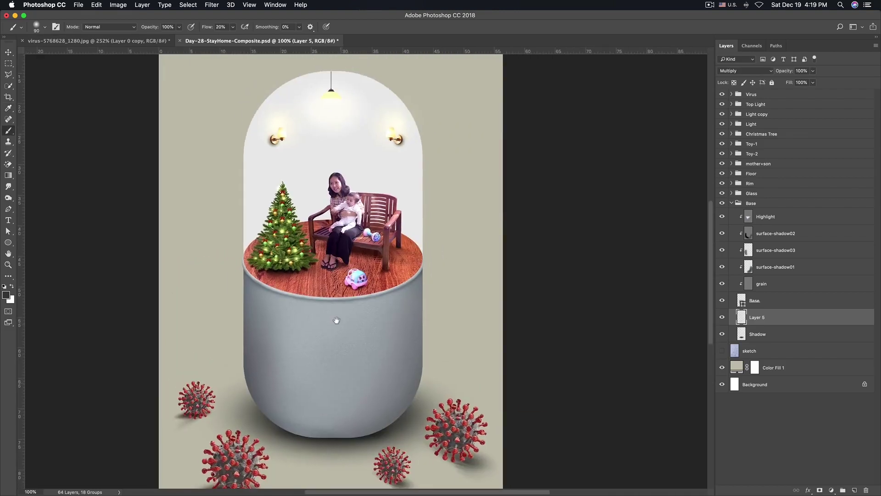
key("ctrl+minus")
key("ctrl+minus")
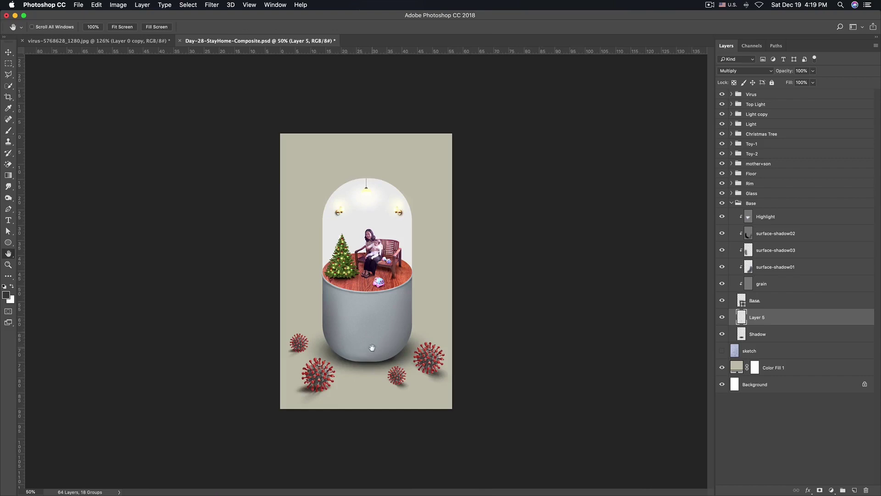
key("ctrl+minus")
key("ctrl+plus")
key("cmd+s")
Zoom to 100% on the lower viruses and select the right-hand virus's layer with the Move tool
key("ctrl+plus")
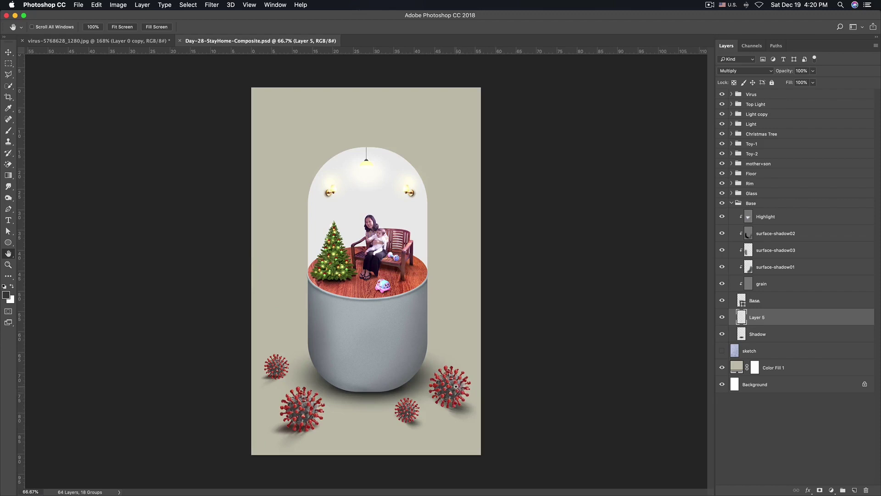
key("ctrl+plus")
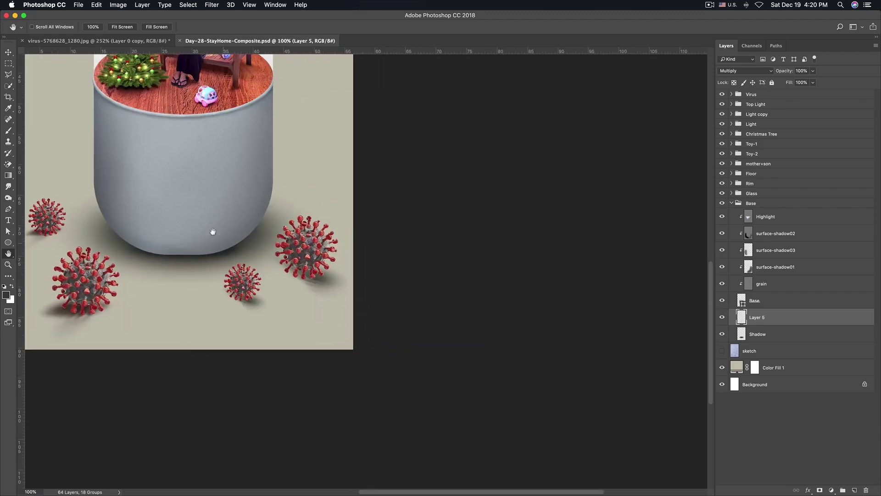
left_click_drag(213, 232, 268, 247)
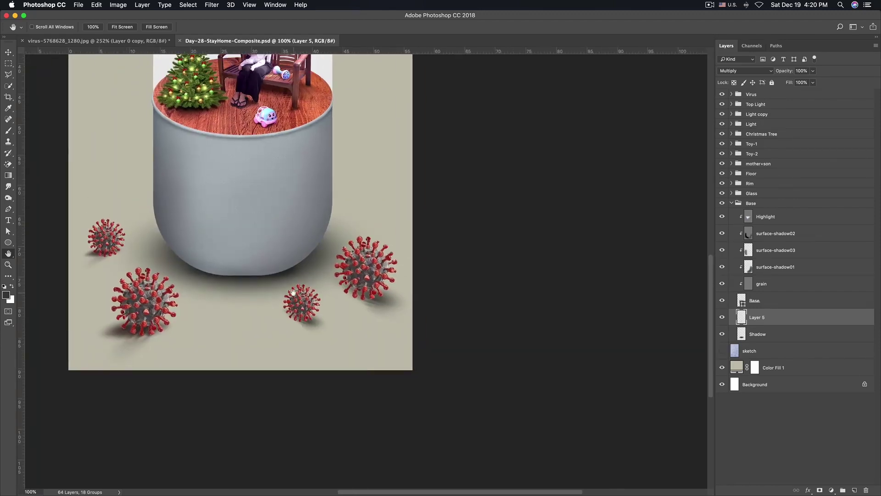
key("v")
left_click(371, 271, "ctrl")
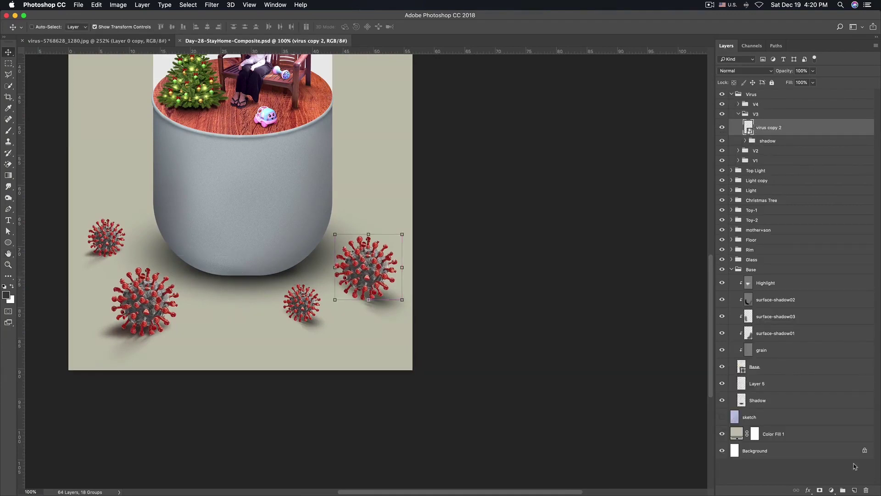
Add a new layer clipped to the right-hand virus and set it to Darken
left_click(854, 490)
left_click(790, 136, "alt")
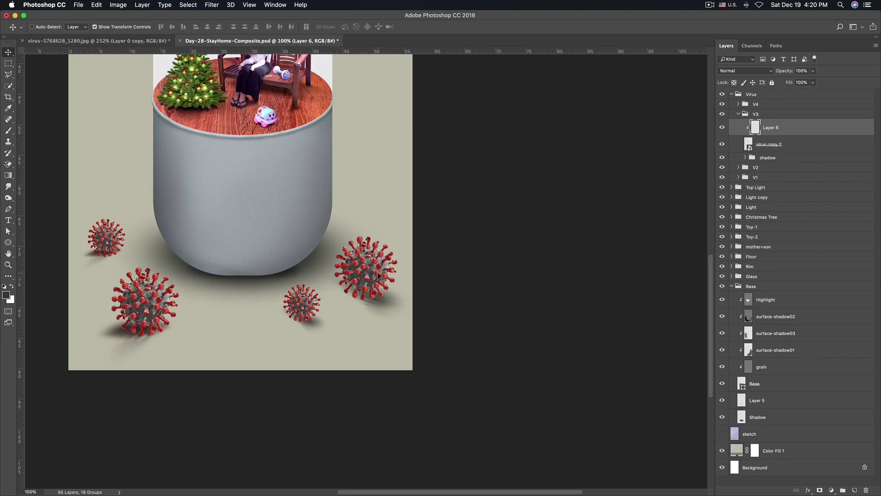
key("b")
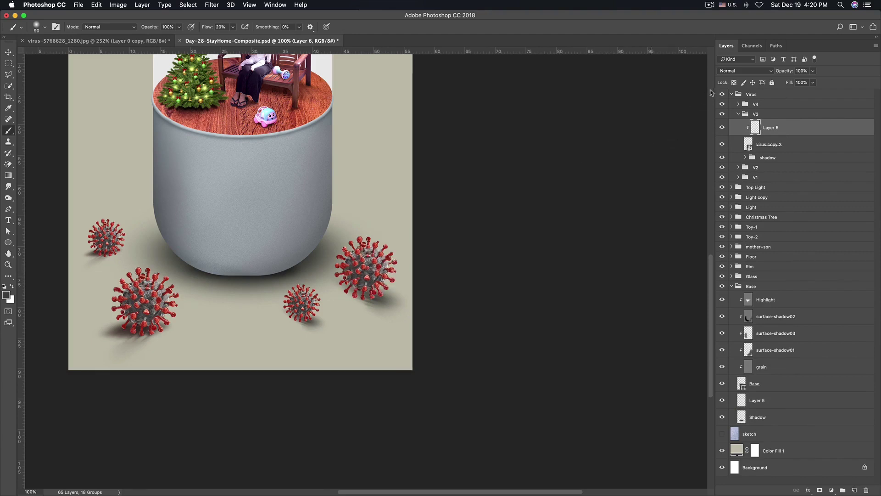
left_click(725, 72)
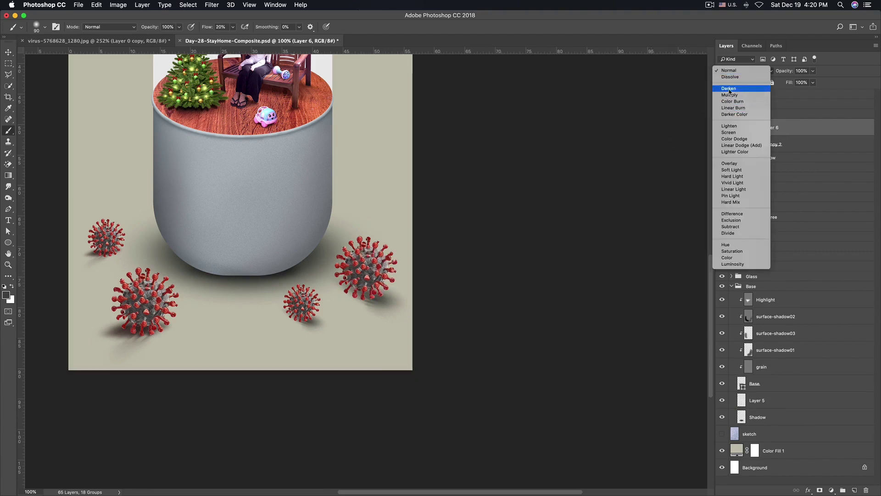
left_click(729, 88)
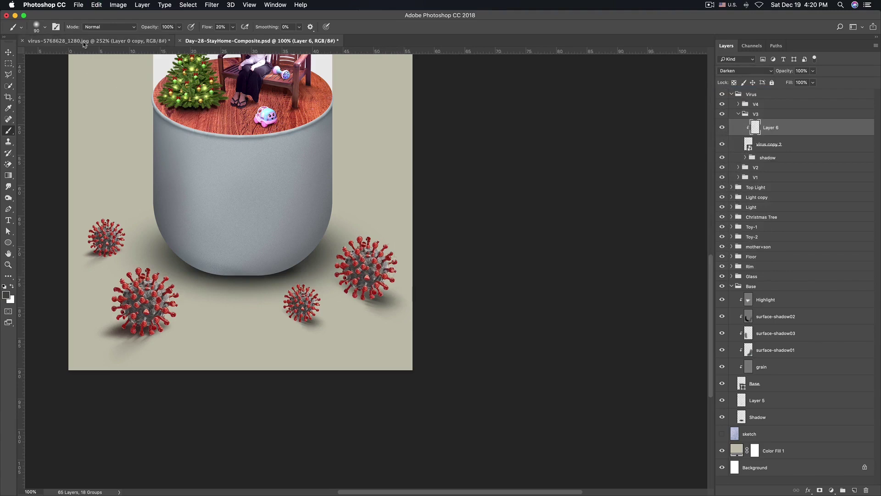
Set brush opacity 30% and flow 10%, then paint faint shading over the right virus
left_click(151, 27)
type("30")
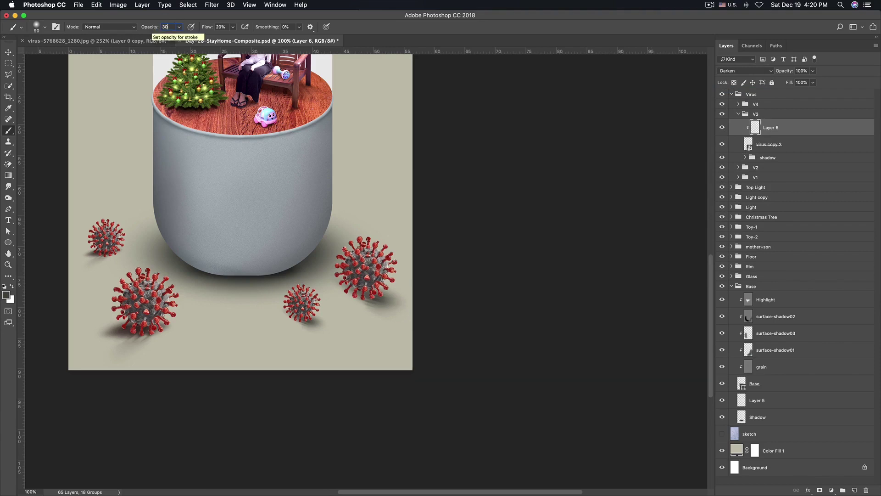
key("Tab")
type("1")
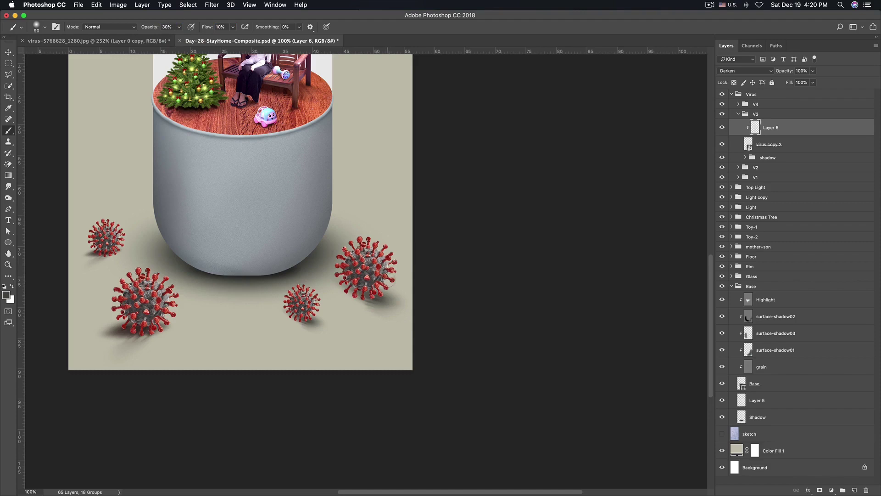
mouse_move(375, 257)
left_mouse_down()
mouse_move(376, 282)
mouse_move(381, 267)
mouse_move(371, 284)
mouse_move(370, 255)
left_mouse_up()
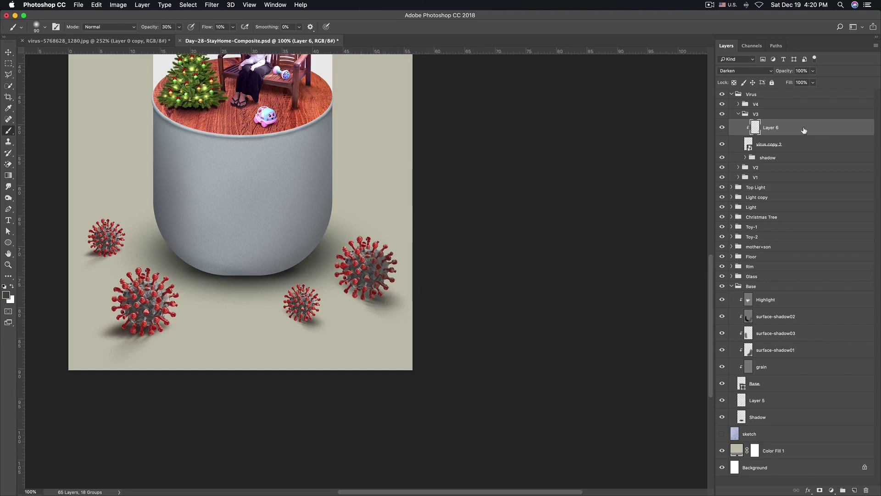
key("ctrl+minus")
key("ctrl+plus")
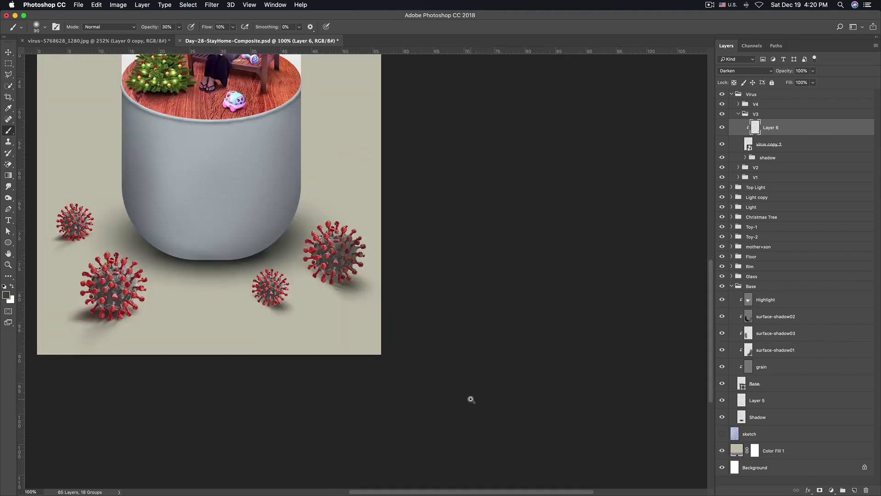
Add 18.92% uniform monochromatic noise to the virus shading layer
left_click(211, 5)
mouse_move(217, 132)
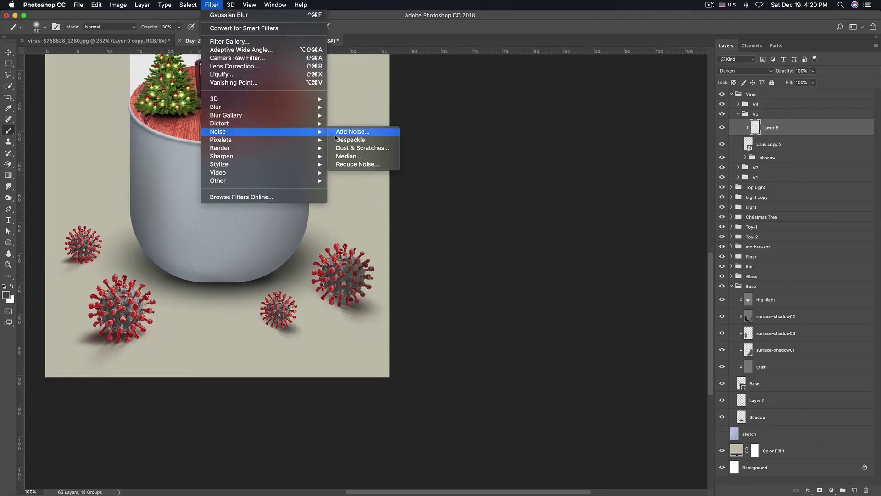
left_click(349, 133)
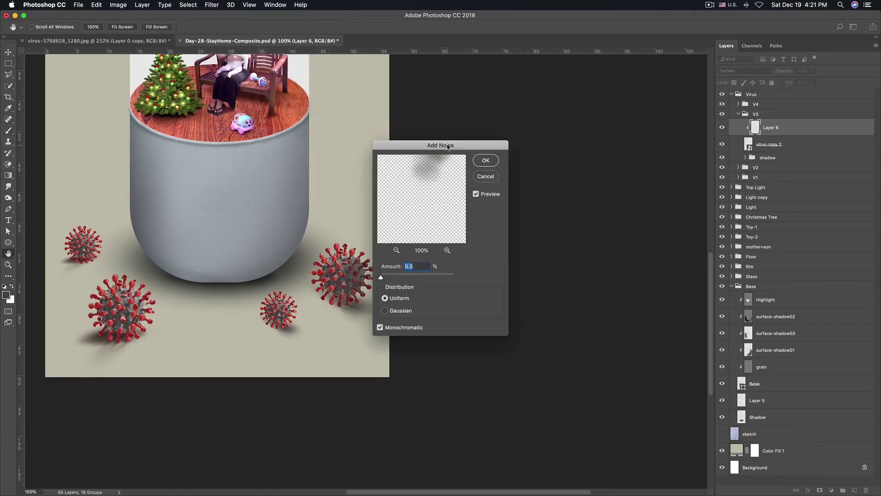
left_click_drag(427, 145, 496, 144)
left_click_drag(451, 277, 455, 279)
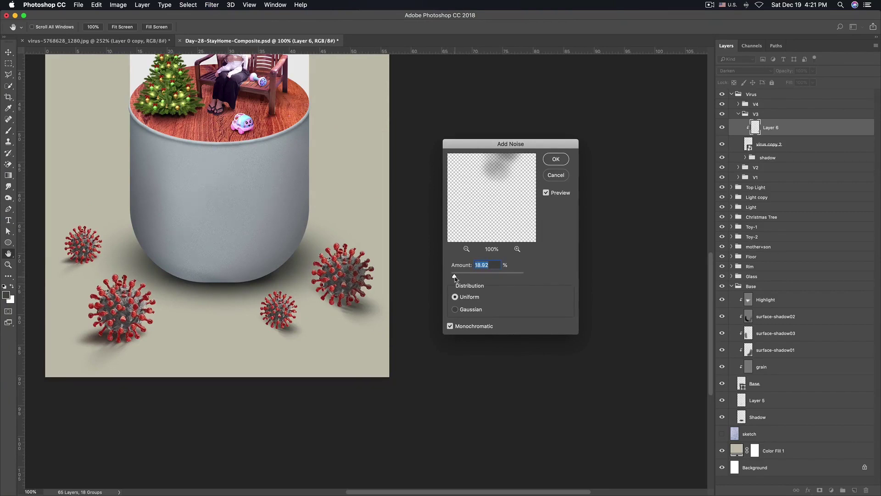
left_click_drag(455, 278, 454, 277)
left_click(556, 159)
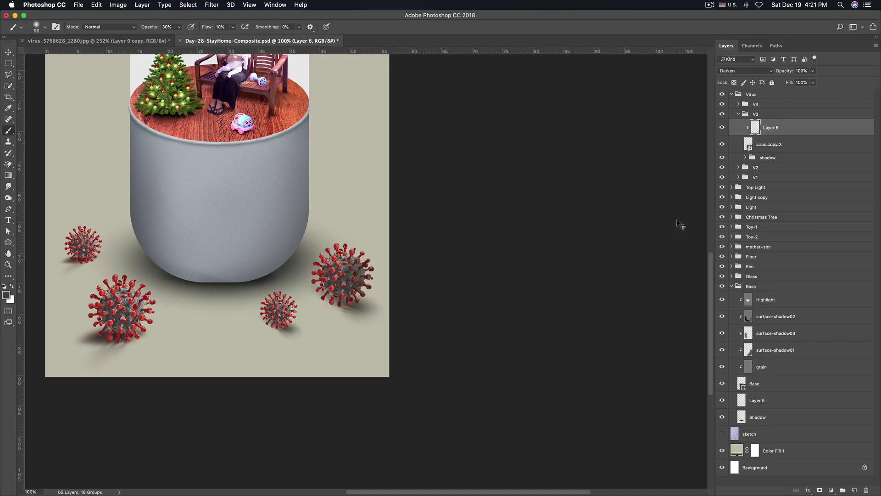
Lower Layer 6's Lightness to about -16 and hide it to compare
key("ctrl+u")
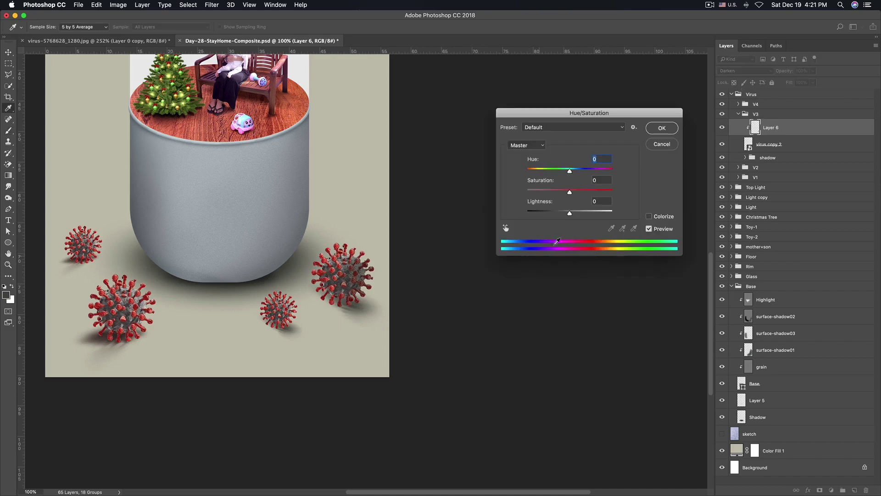
left_click_drag(570, 213, 562, 216)
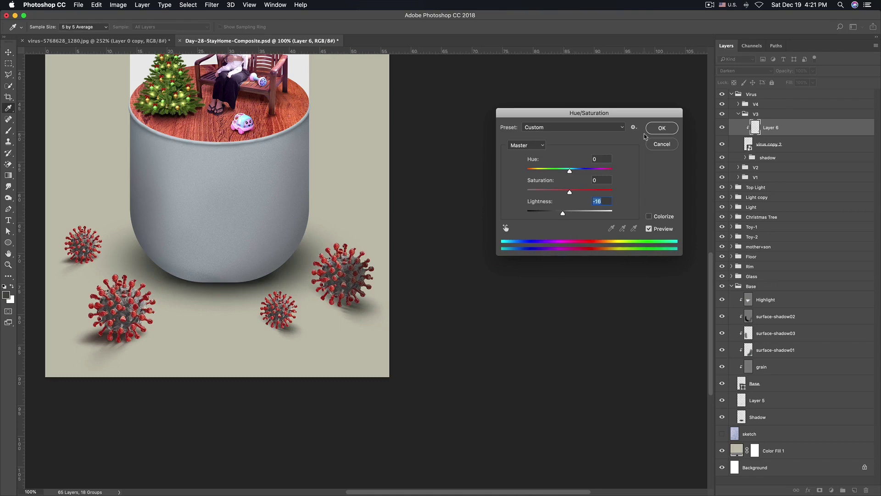
left_click(661, 130)
left_click(723, 128)
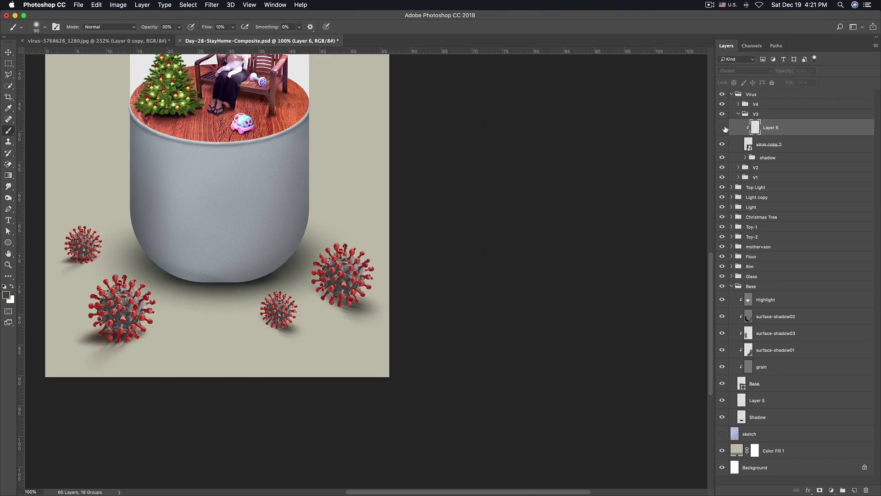
Toggle Layer 6 on and off to compare, then add a layer mask to it
left_click(723, 128)
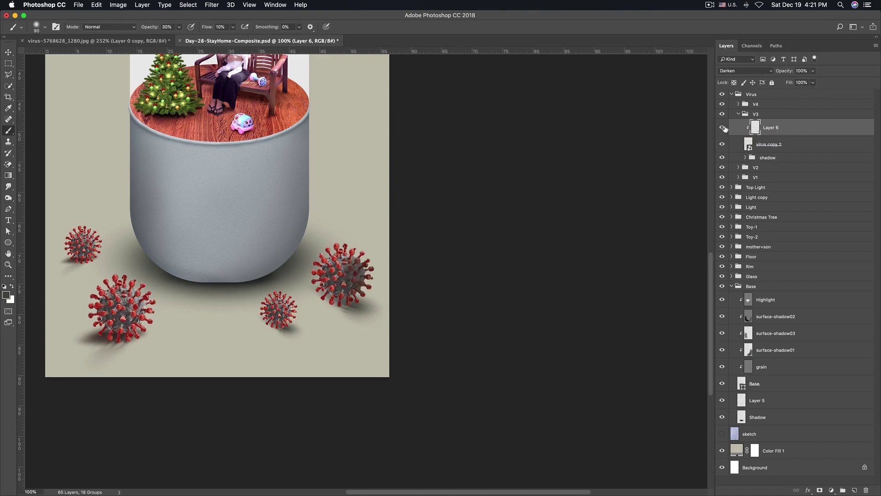
left_click(724, 128)
left_click(723, 128)
left_click_drag(309, 283, 443, 367)
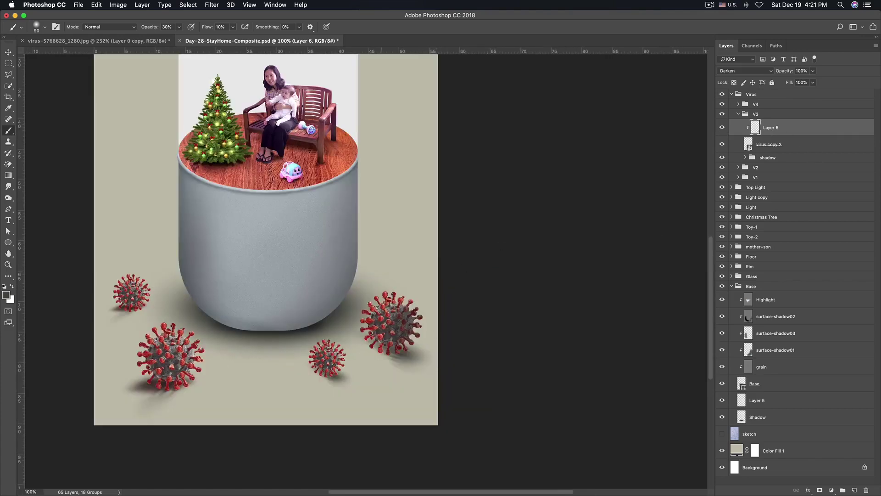
left_click(820, 490)
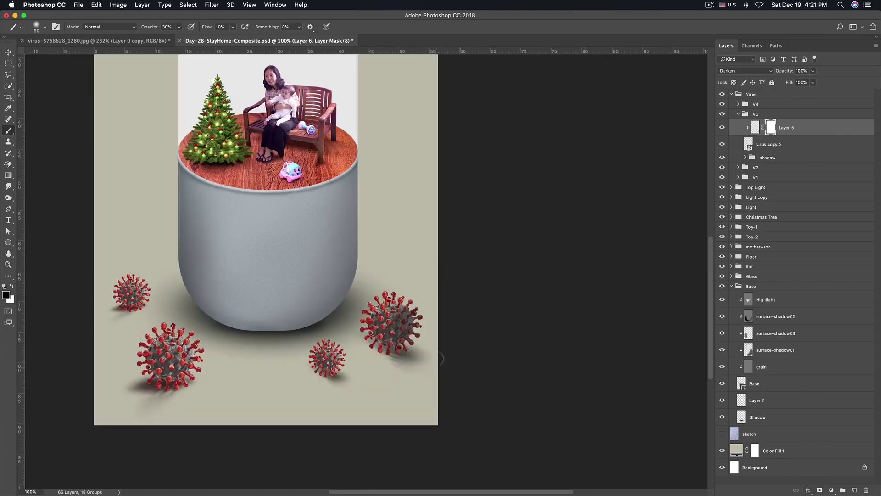
Mask shading off the right virus with a size-70, 100%-opacity, low-flow black brush
left_click_drag(403, 318, 411, 330)
key("bracketleft")
key("bracketleft")
left_click_drag(150, 28, 223, 28)
left_click_drag(402, 326, 401, 319)
left_click_drag(209, 27, 201, 28)
left_click_drag(409, 331, 400, 320)
Gently mask more shading off the right virus's spikes and lower patches, then hide Layer 6 to compare
left_click_drag(400, 320, 397, 334)
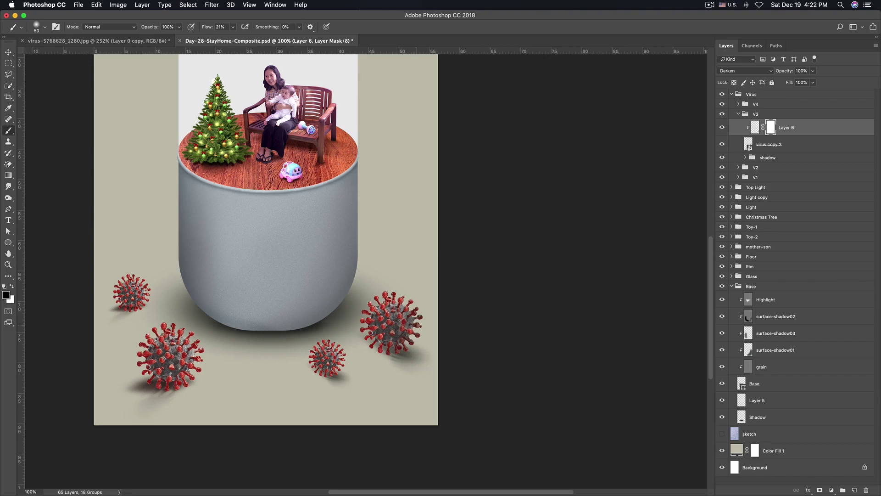
left_click_drag(410, 312, 414, 317)
left_click(404, 348)
key("x")
key("x")
key("x")
key("x")
left_click(722, 128)
Show Layer 6 again and dab shading away from the large virus with a size-30 brush
left_click(722, 128)
key("ctrl+minus")
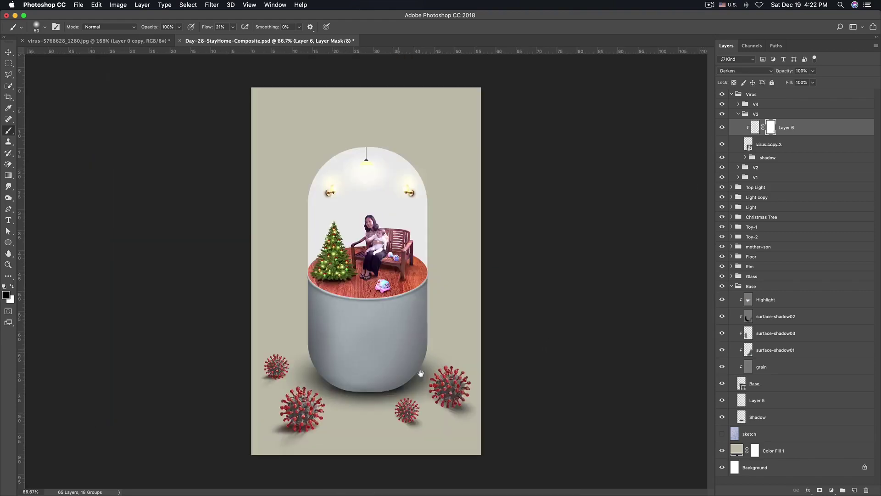
key("ctrl+plus")
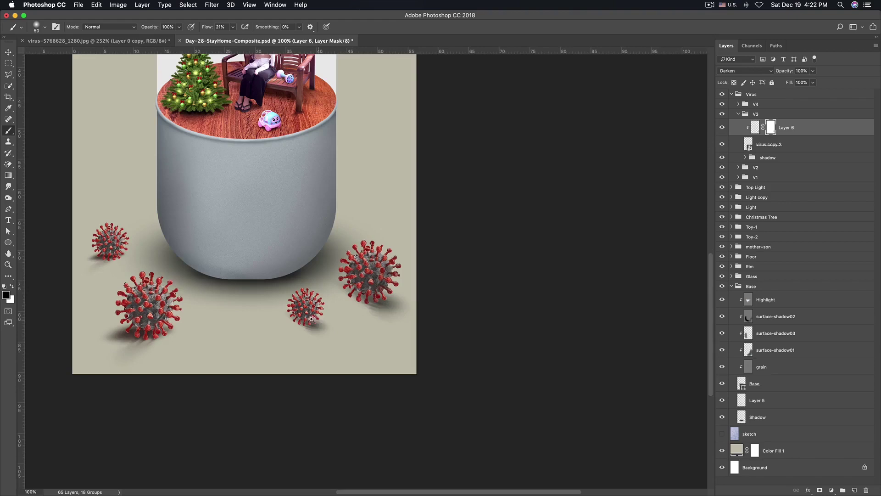
scroll(311, 318, "up", 1)
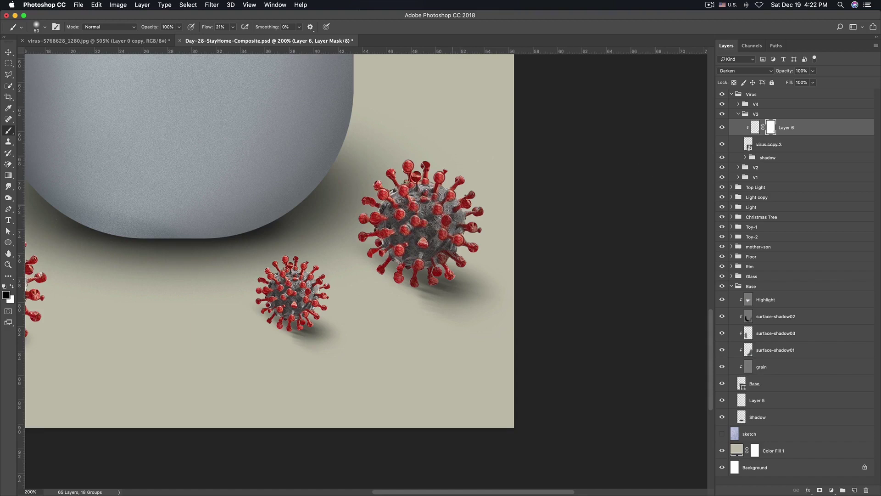
key("bracketleft")
left_click(454, 210)
left_click(466, 243)
left_click(445, 235)
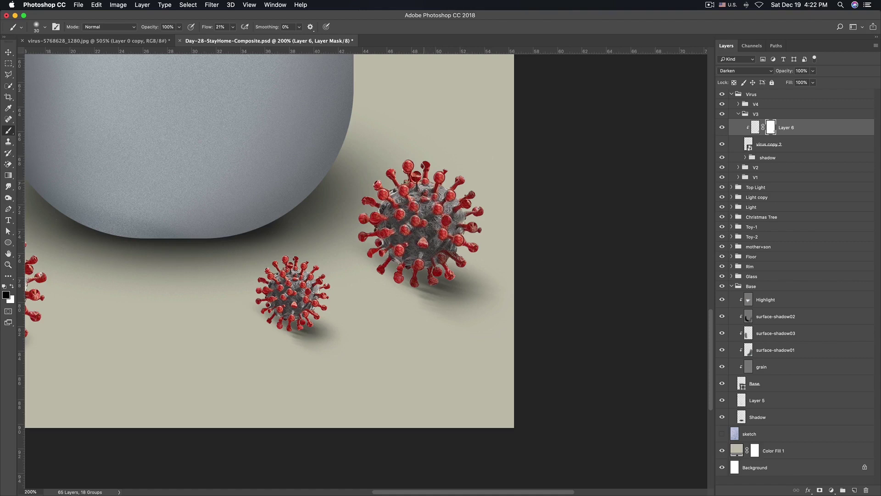
Compare the virus with and without the retouch, then save the document
key("super+minus")
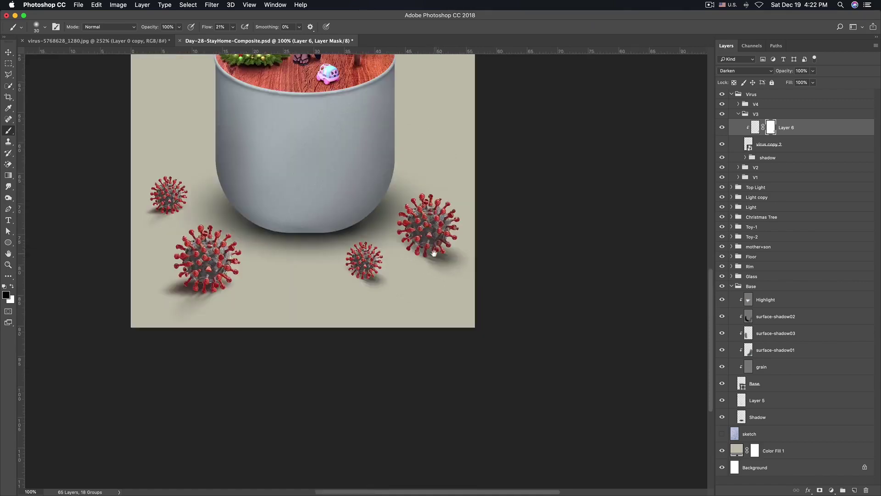
left_click(722, 127)
key("super+minus")
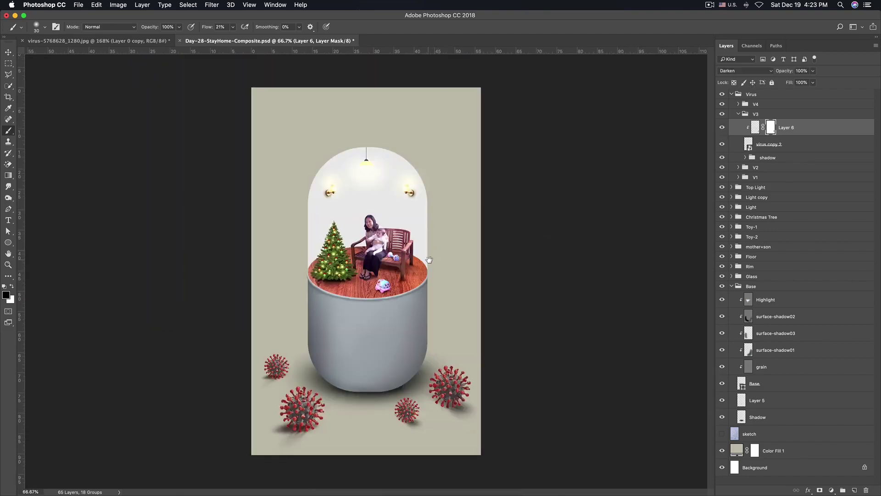
left_click(429, 275)
scroll(381, 340, "down", 5)
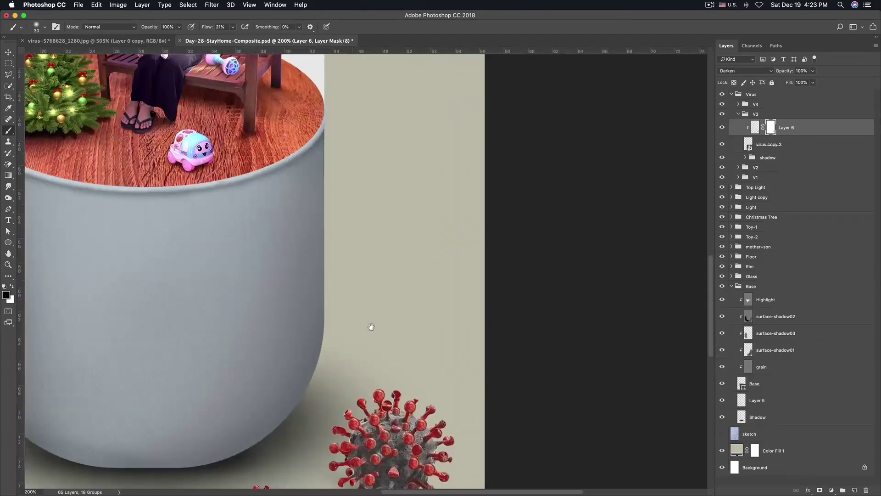
scroll(386, 252, "down", 4)
key("super+minus")
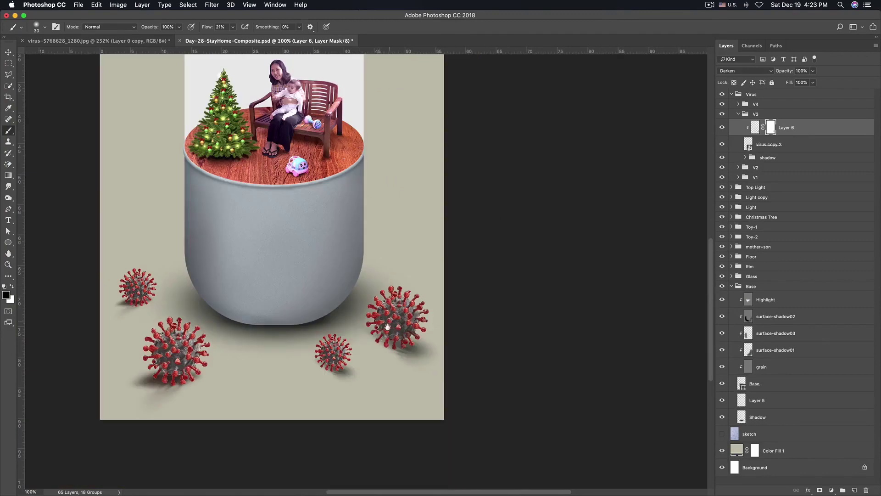
key("super+s")
Zoom to 300% on the lower viruses and target Layer 6's mask
left_click(213, 6)
scroll(406, 310, "up", 3)
scroll(416, 338, "down", 3)
scroll(415, 338, "up", 2)
scroll(416, 337, "up", 1)
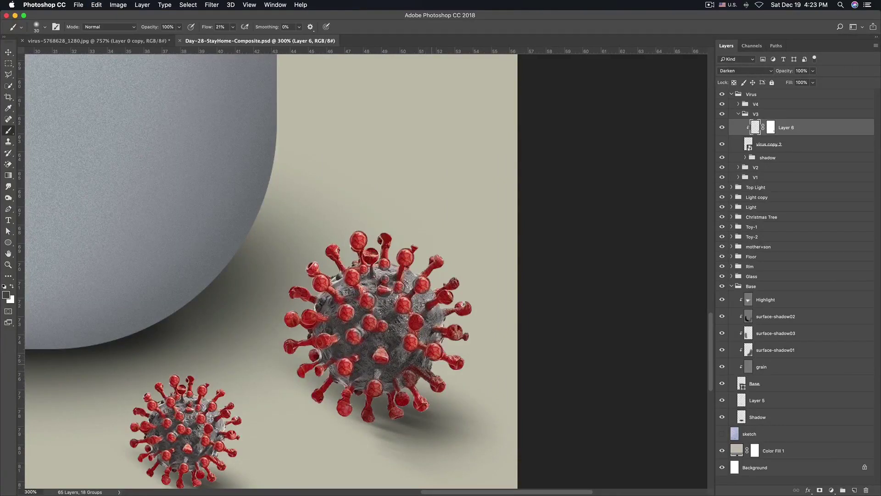
left_click(769, 128)
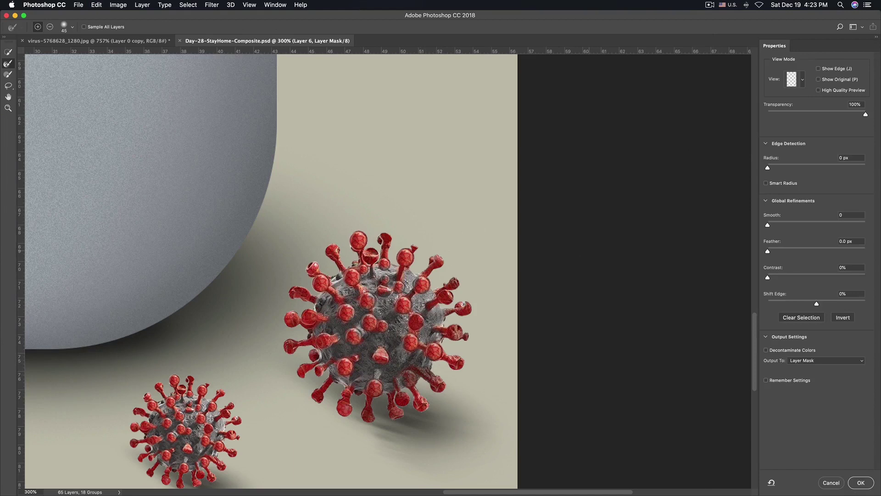
Paint Layer 6's mask with a smaller brush over the lower-right virus's spike
left_click(440, 376)
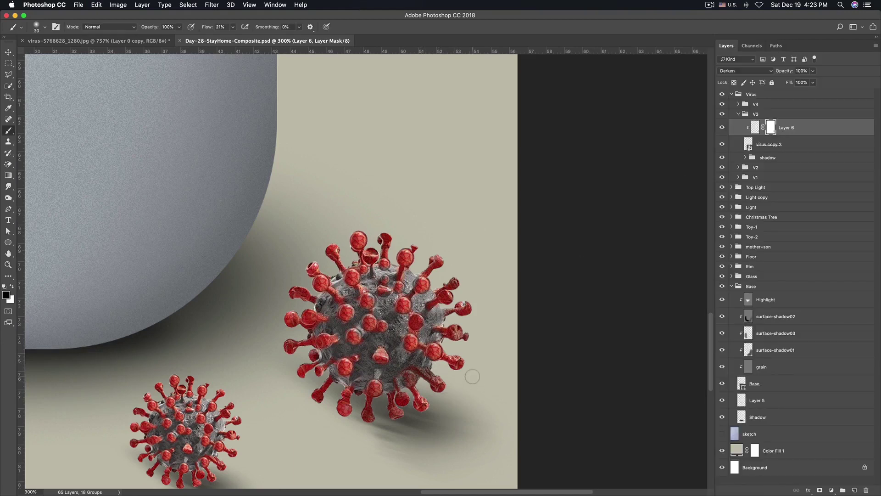
key("bracketleft")
left_click(425, 374)
left_click_drag(413, 370, 425, 373)
left_click(428, 375)
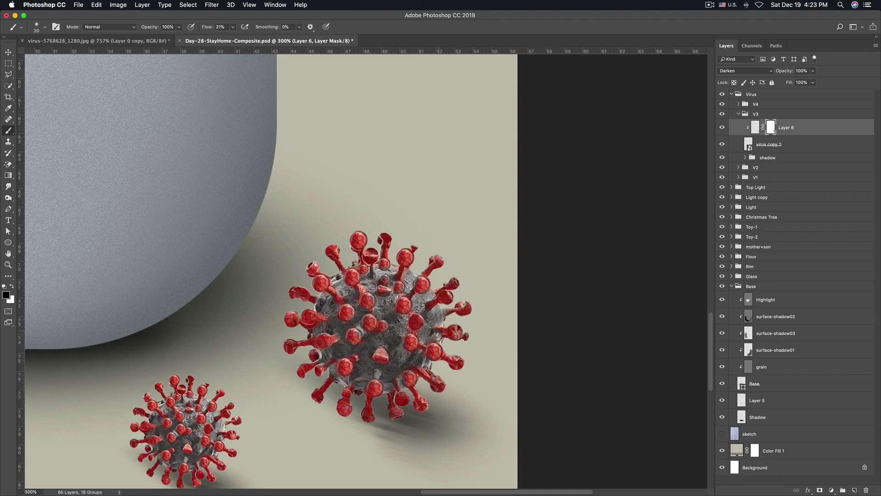
key("ctrl+minus")
key("ctrl+minus")
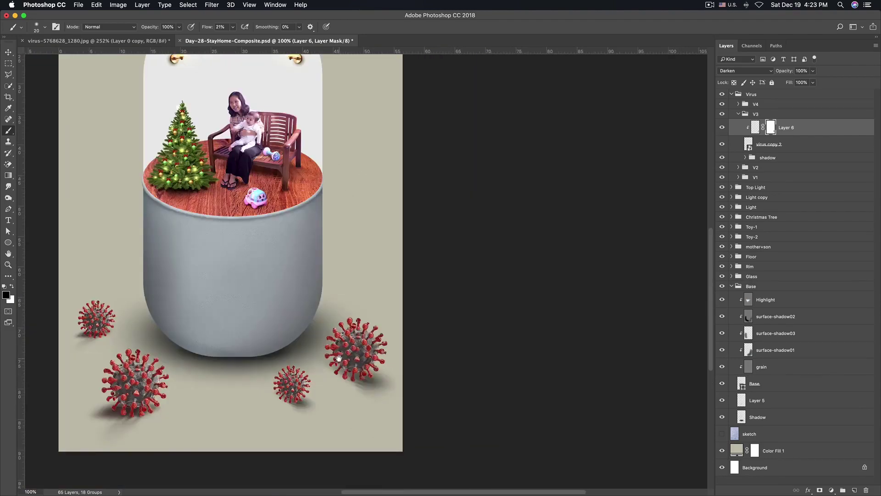
Toggle the retouch layer off and on to compare, then zoom in on the lower viruses
left_click(722, 128)
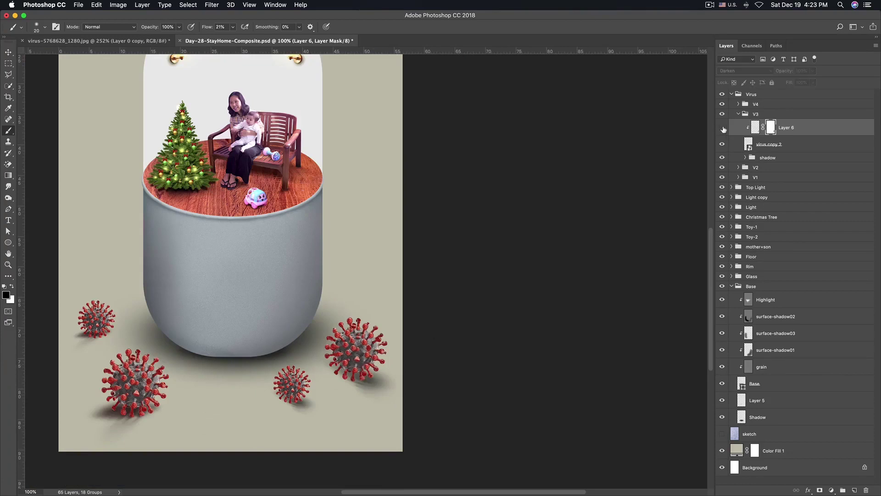
left_click(723, 128)
key("ctrl+minus")
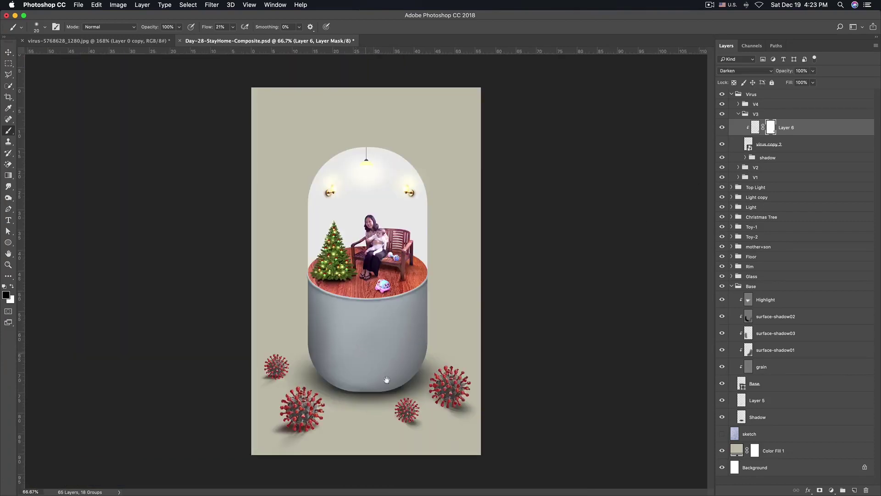
key("ctrl+plus")
key("ctrl+plus")
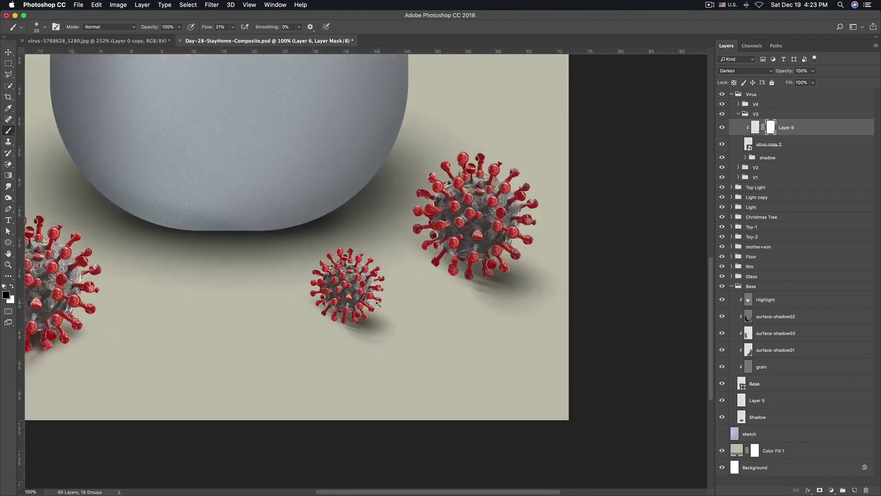
scroll(358, 286, "down", 1)
scroll(357, 287, "down", 1)
scroll(357, 287, "down", 1)
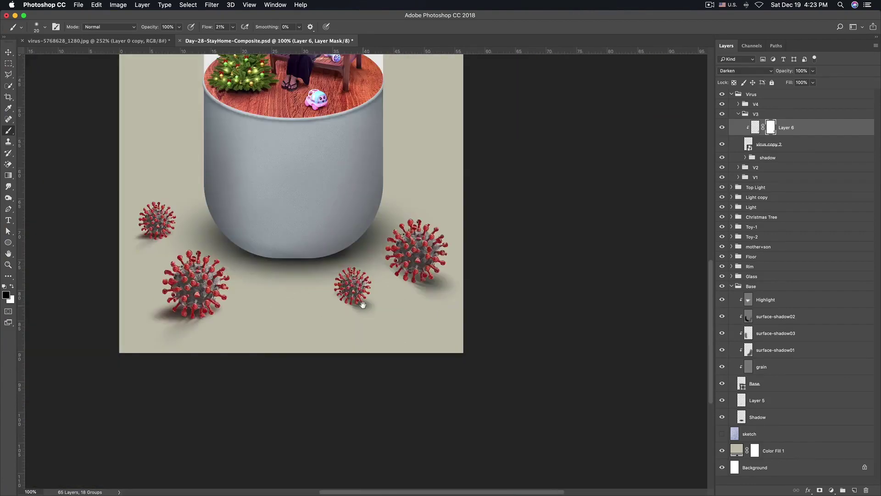
Delete the V4 group containing the small middle virus
key("v")
left_click(360, 293, "ctrl")
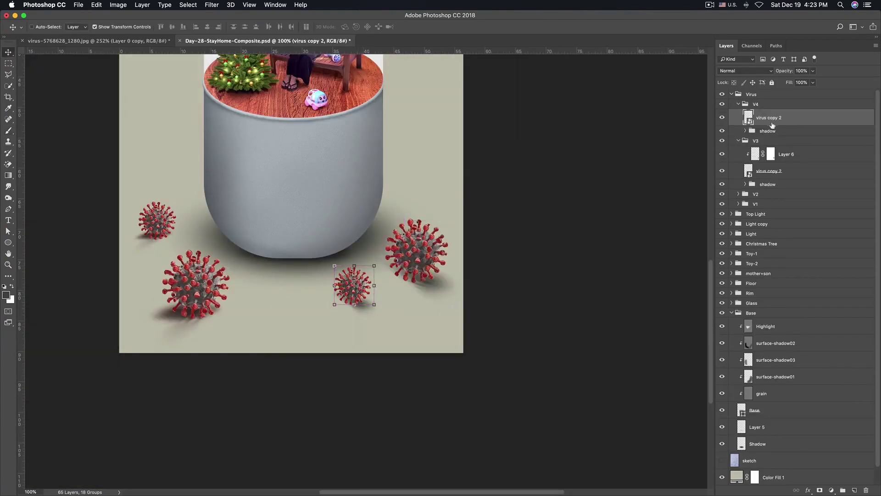
left_click(784, 154)
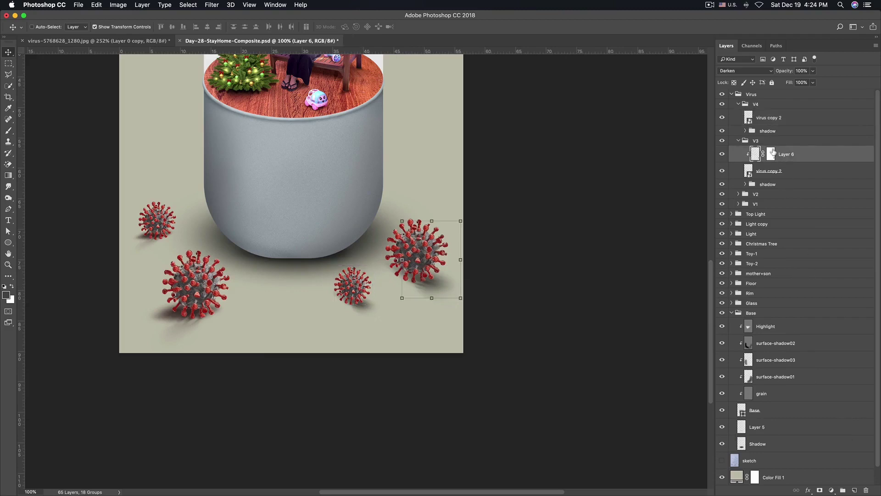
left_click(753, 105)
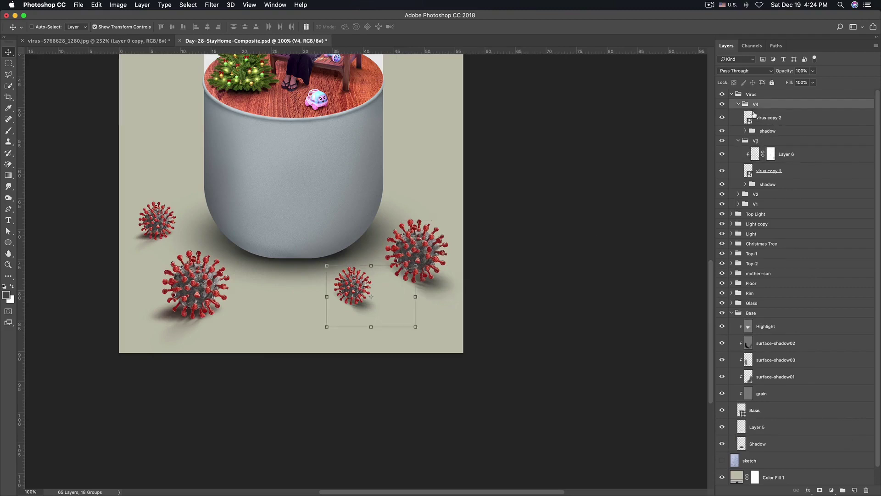
key("Delete")
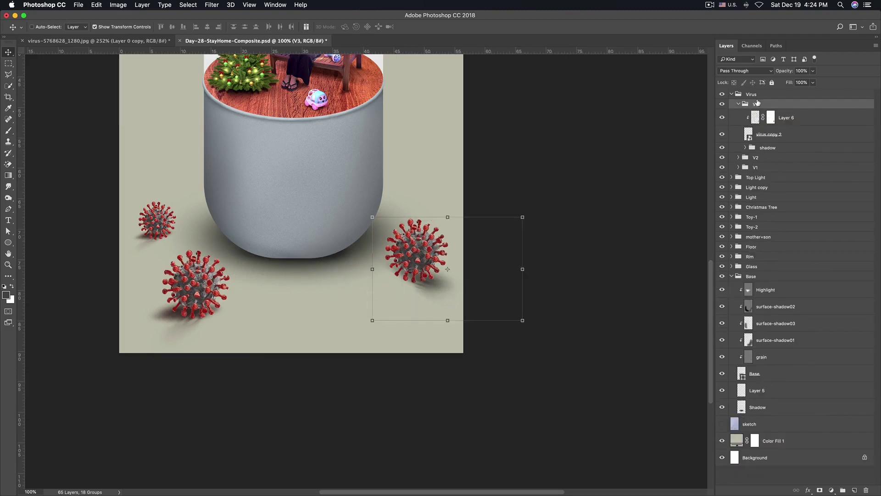
Duplicate the V3 group and rename the copy V4
left_click(738, 104)
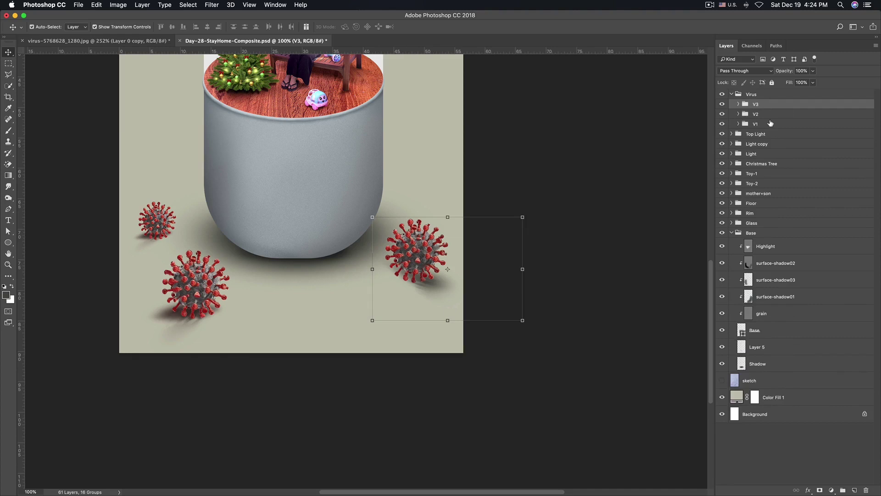
key("ctrl+j")
key("Right")
key("BackSpace")
key("BackSpace")
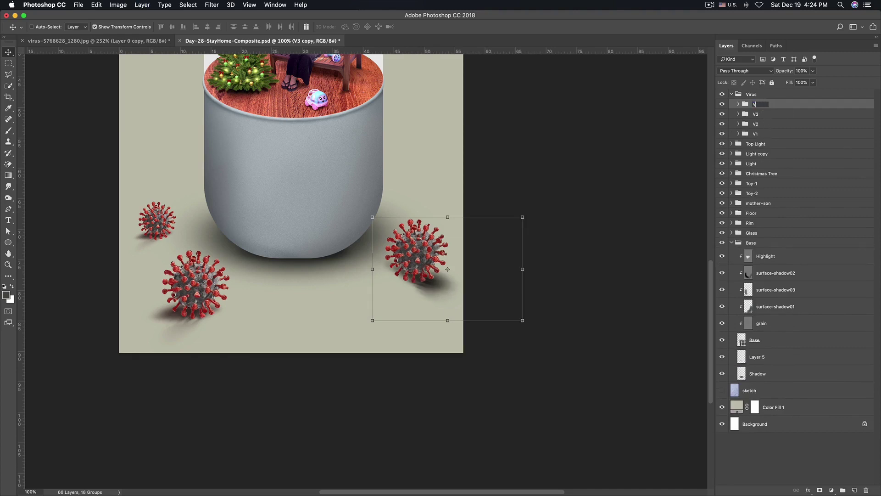
type("4")
key("Return")
key("b")
Move the V4 copy into the gap below the capsule base and scale it to about 52%
key("v")
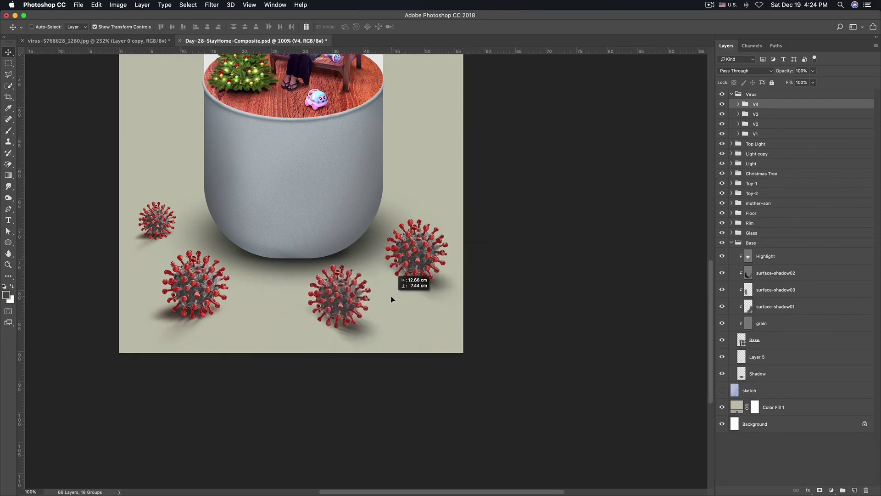
left_click_drag(366, 314, 391, 308)
key("ctrl+t")
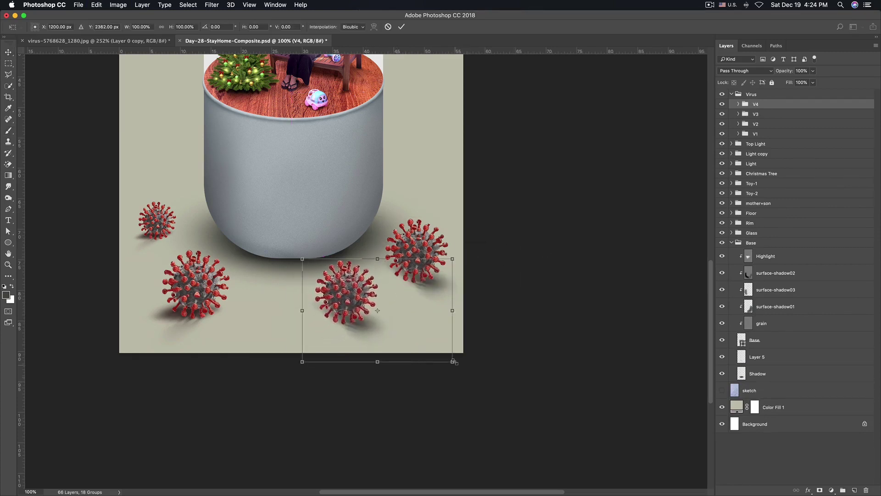
mouse_move(453, 361)
left_mouse_down()
mouse_move(382, 312)
mouse_move(375, 290)
left_mouse_up()
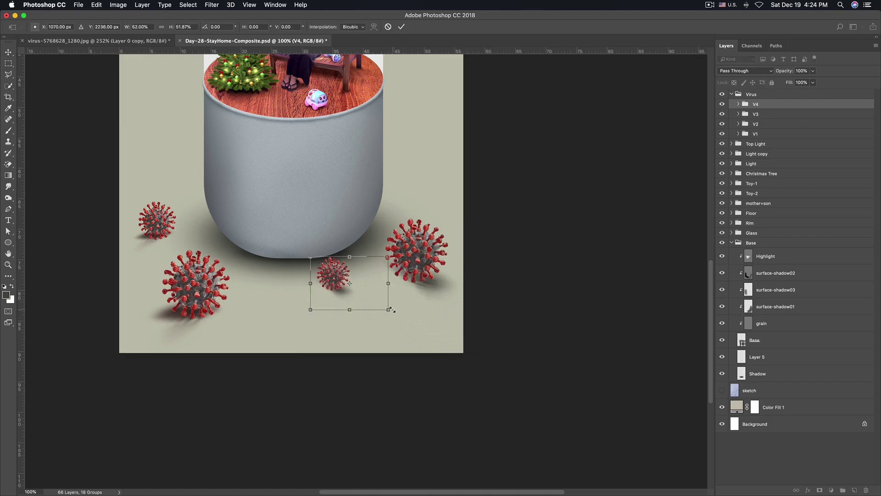
left_click_drag(367, 291, 364, 285)
key("Return")
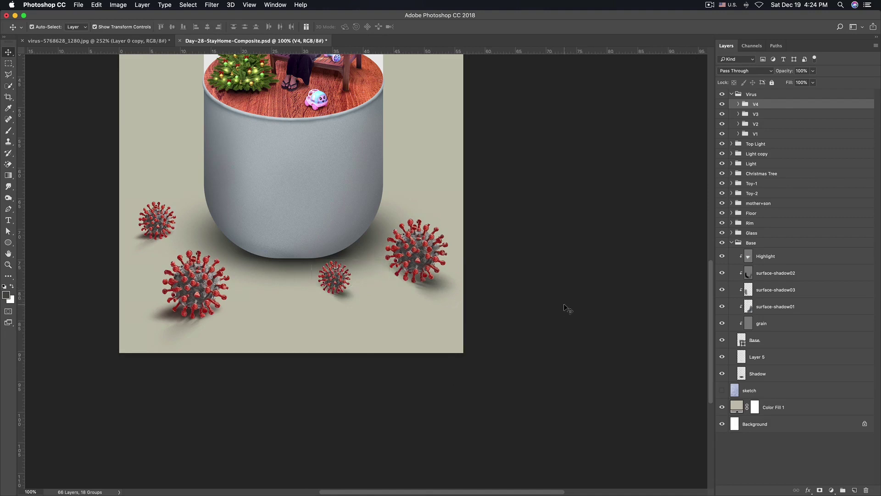
left_click(567, 309)
key("ctrl+minus")
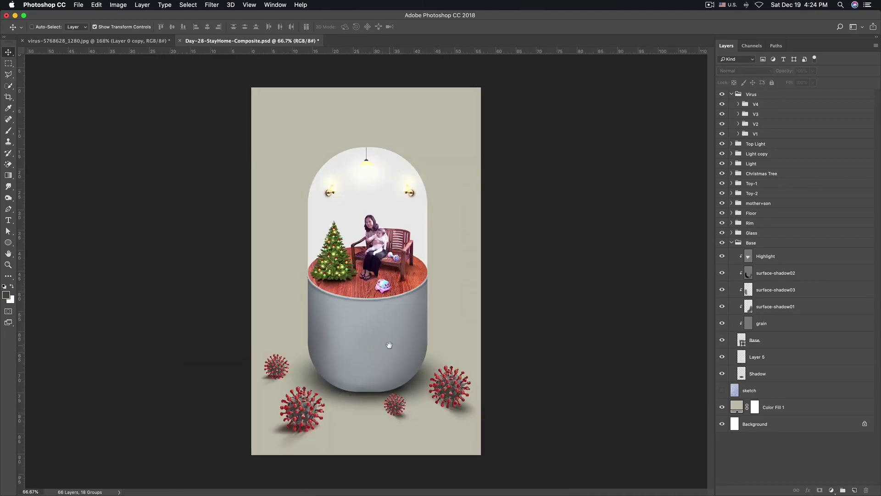
Save the composite document
key("ctrl+minus")
key("ctrl+s")
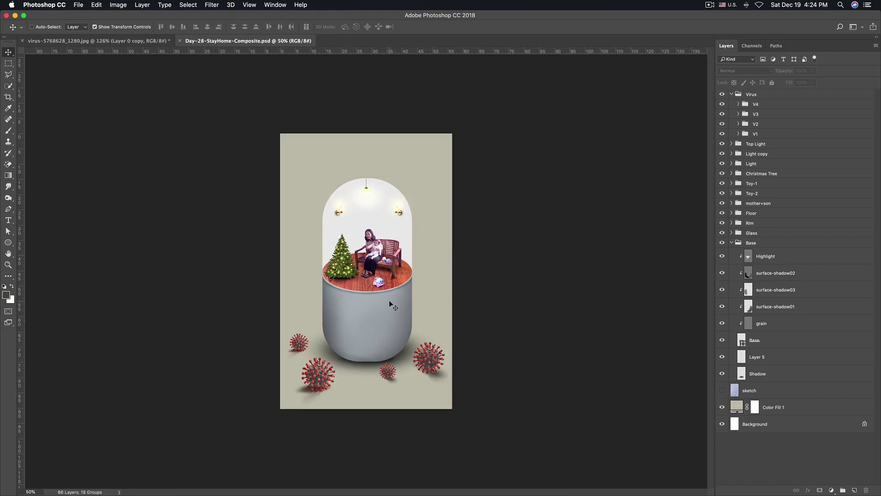
key("ctrl+plus")
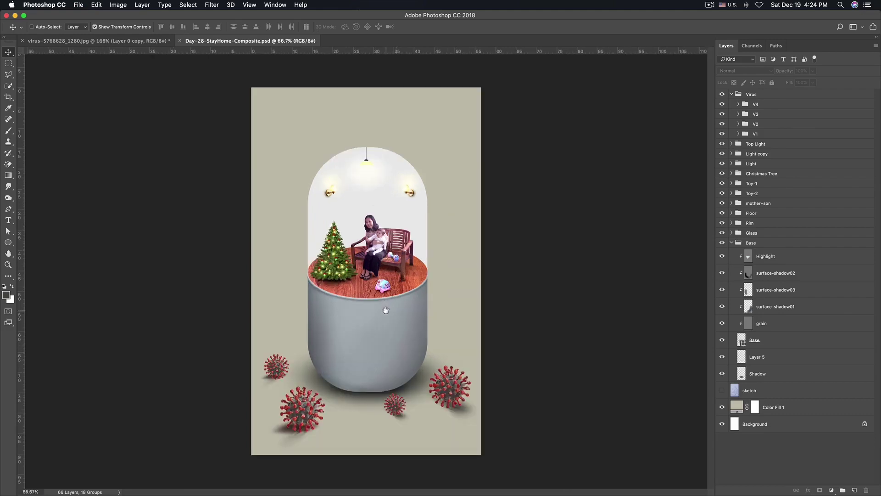
key("ctrl+minus")
key("ctrl+plus")
key("space")
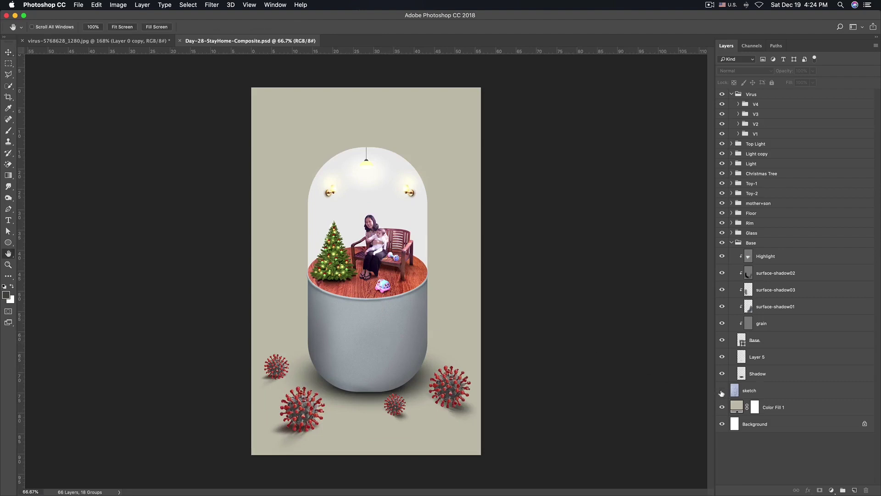
View only the original pencil sketch, restore all layers, and save again
left_click(721, 392, "alt")
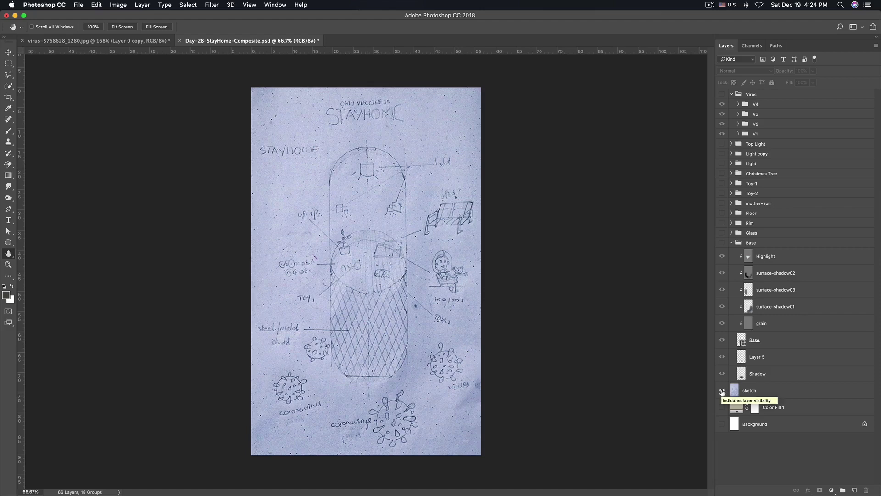
left_click(722, 391, "alt")
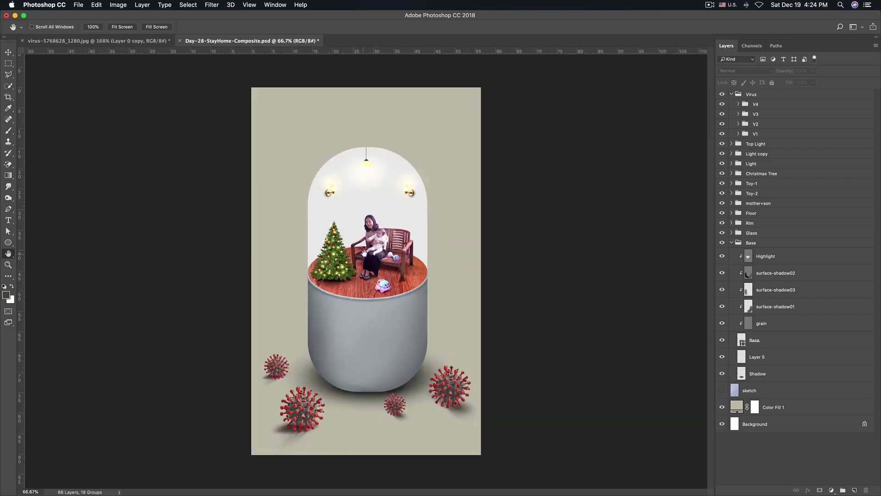
key("super+s")
key("super+minus")
key("super+equal")
key("v")
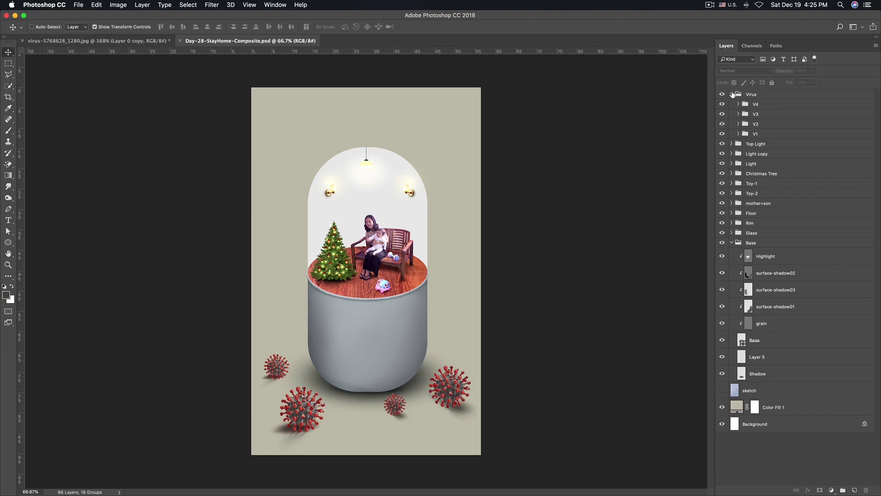
Collapse the Virus group and zoom in to inspect the Christmas tree
left_click(732, 94)
left_click(575, 293)
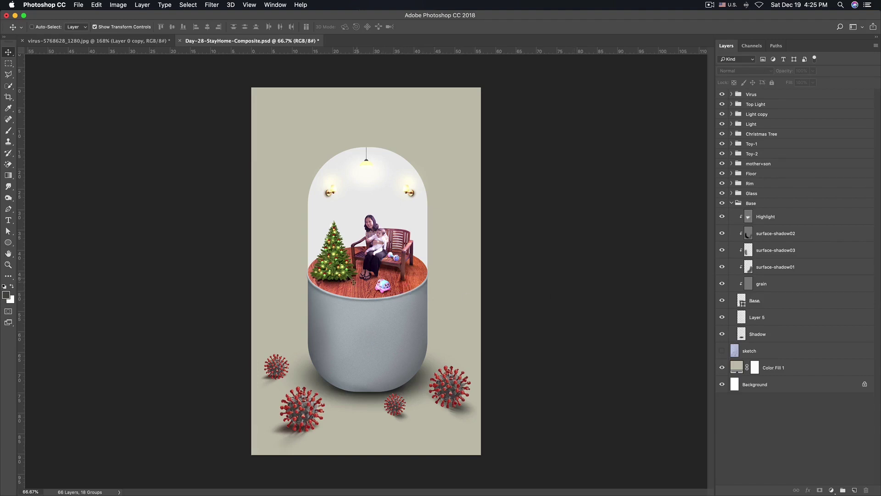
left_click(341, 268, "ctrl")
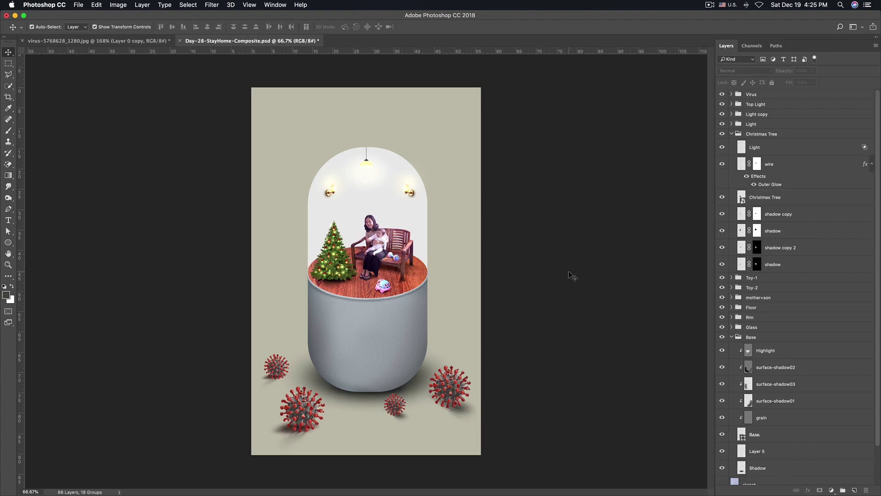
left_click(331, 288, "ctrl")
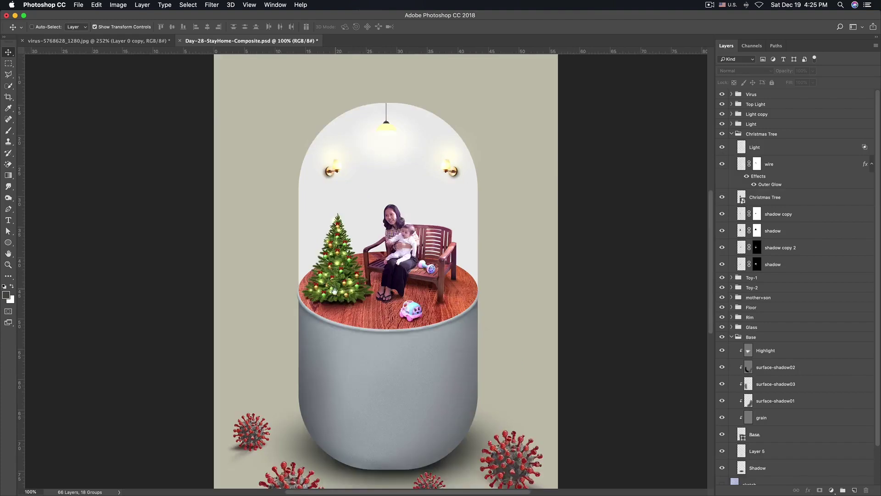
left_click(326, 263, "ctrl")
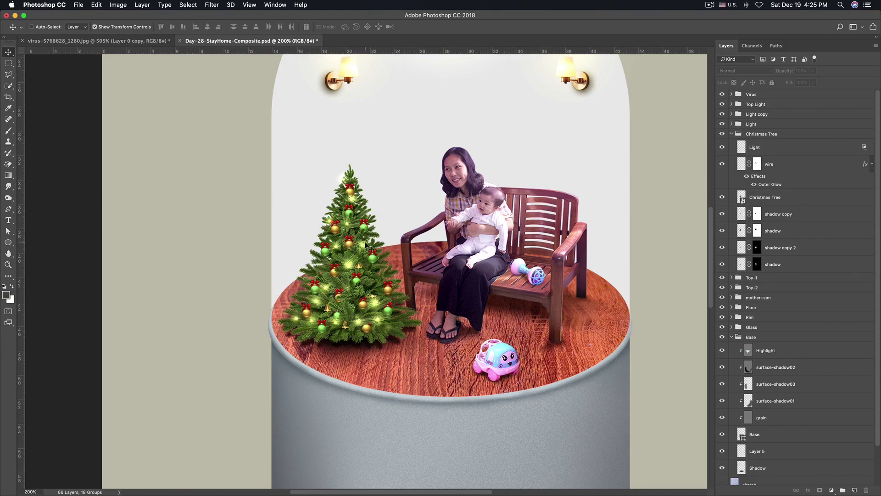
key("ctrl+0")
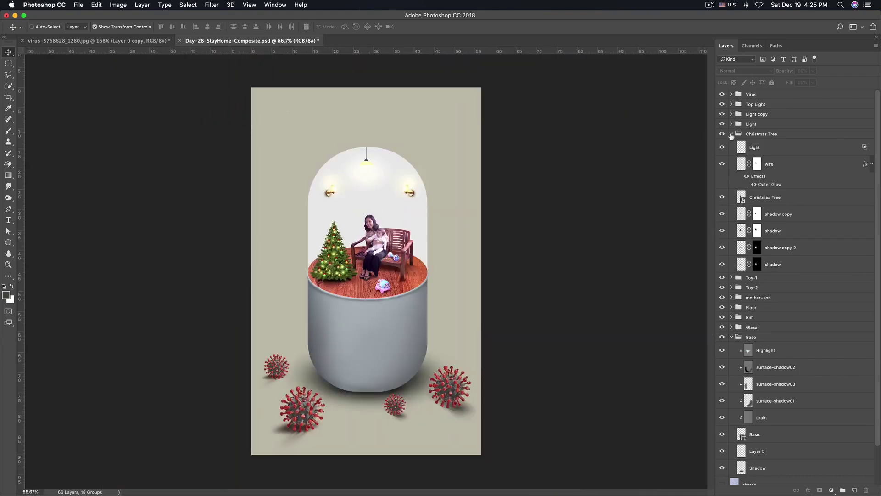
Raise the Christmas Tree group a little and enlarge it about 104–108%
left_click(732, 134)
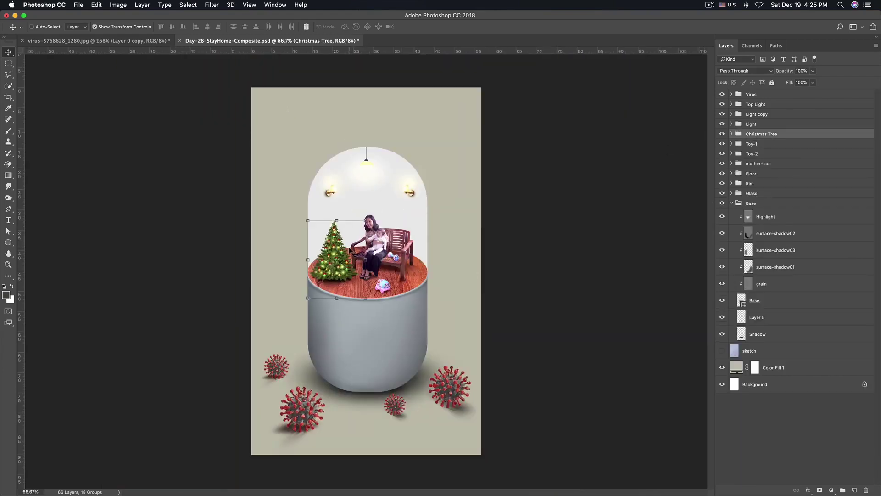
key("ctrl+t")
left_click_drag(351, 237, 354, 226)
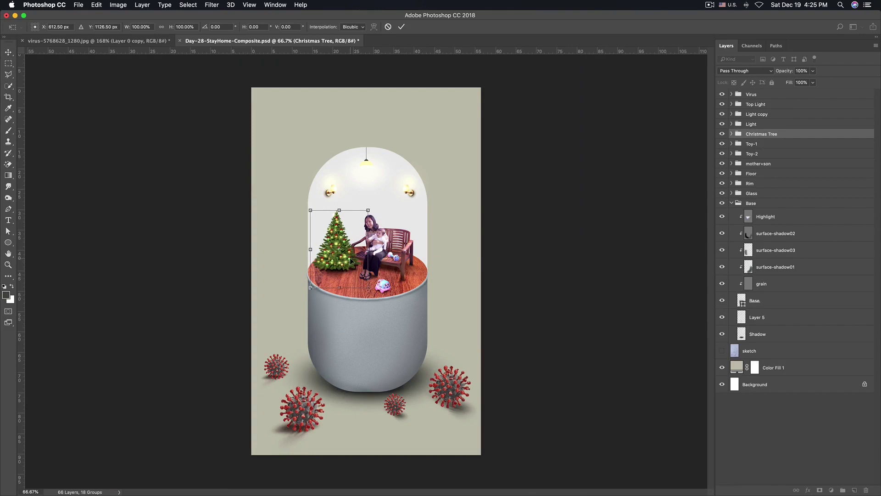
key("ctrl+plus")
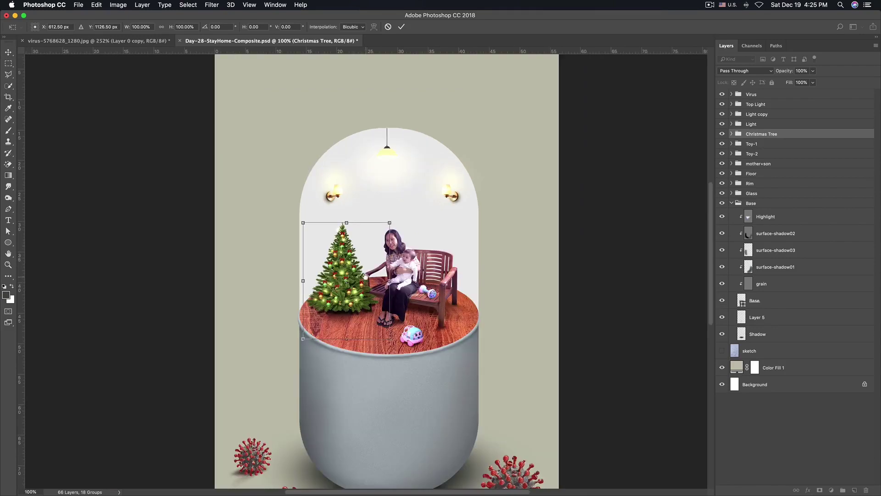
left_click_drag(391, 339, 399, 347)
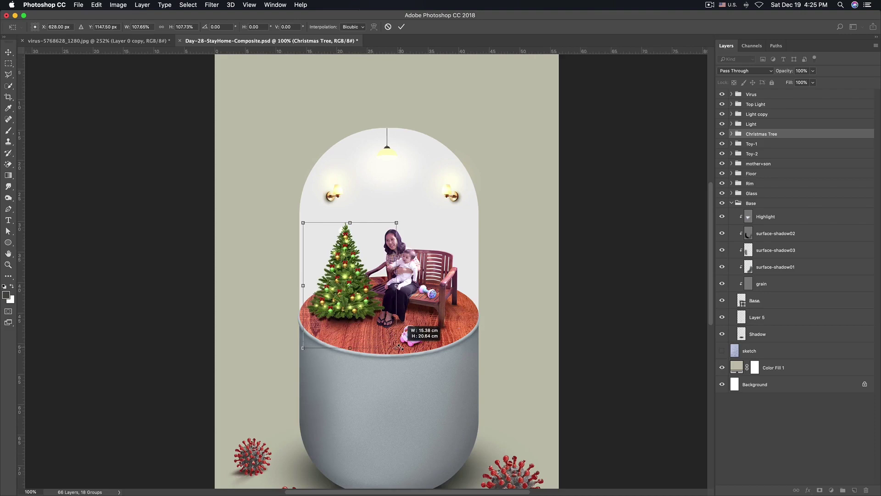
left_click_drag(398, 347, 397, 347)
mouse_move(369, 283)
left_mouse_down()
mouse_move(370, 273)
mouse_move(369, 289)
left_mouse_up()
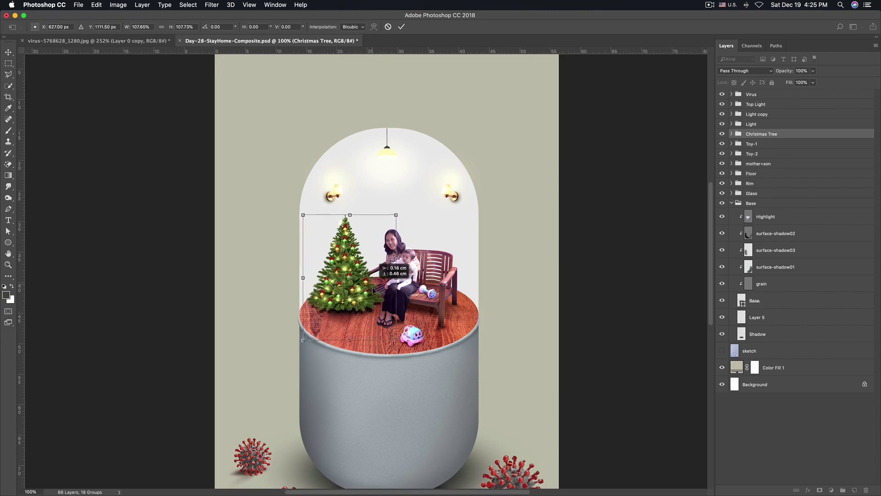
key("Return")
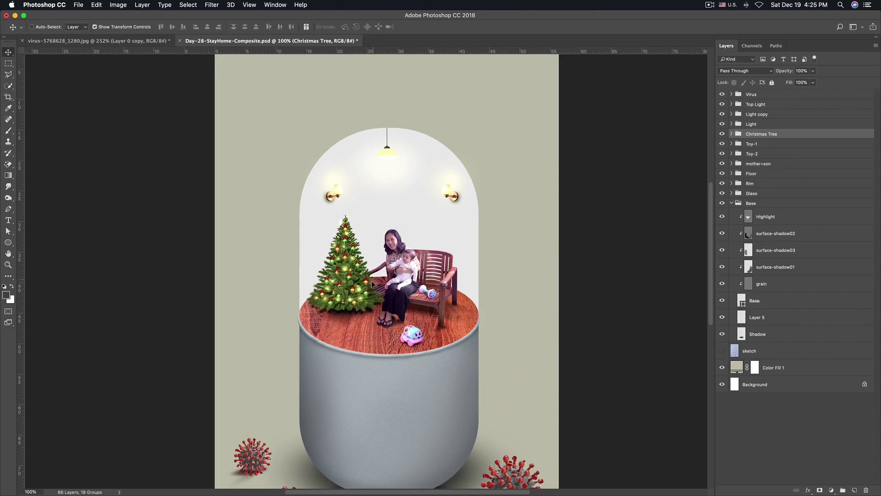
left_click_drag(373, 282, 370, 285)
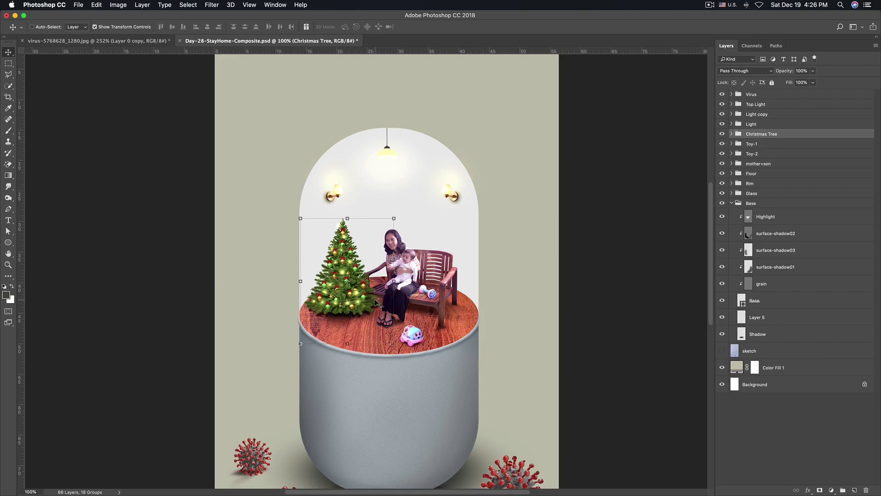
left_click_drag(393, 344, 396, 346)
key("Return")
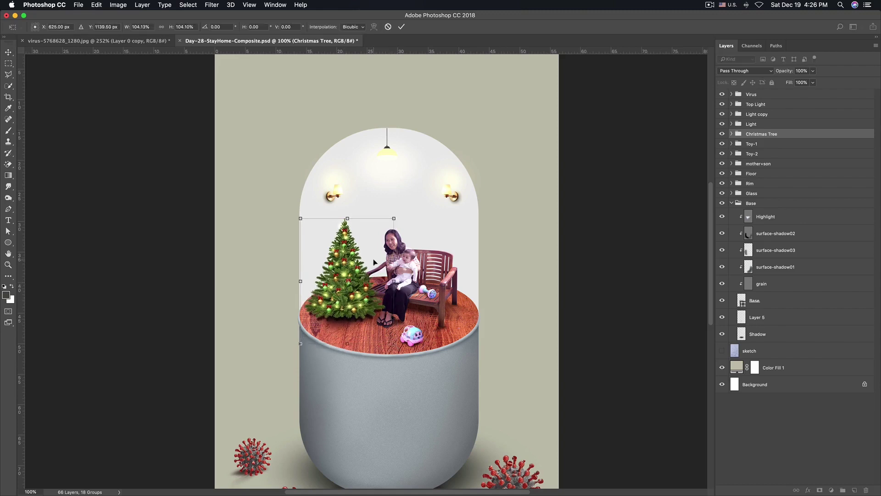
Expand the Christmas Tree group and select the tree's shadow layer
left_click(615, 224)
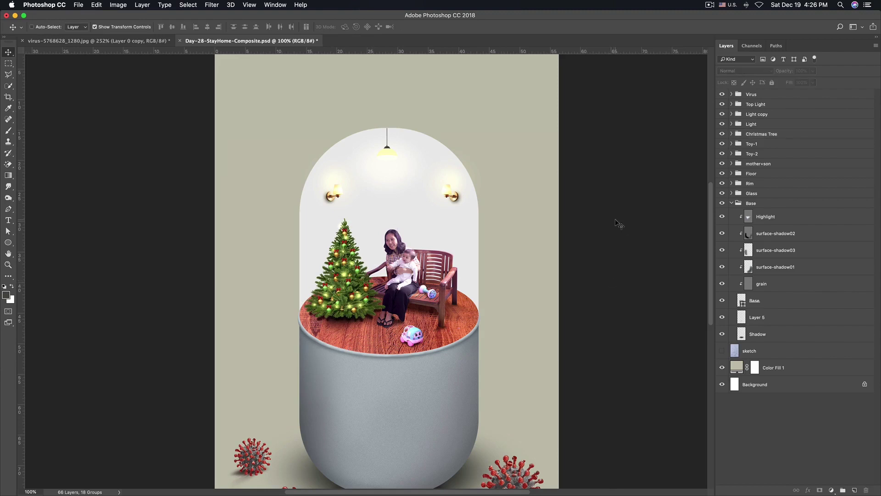
left_click(741, 135)
left_click(731, 133)
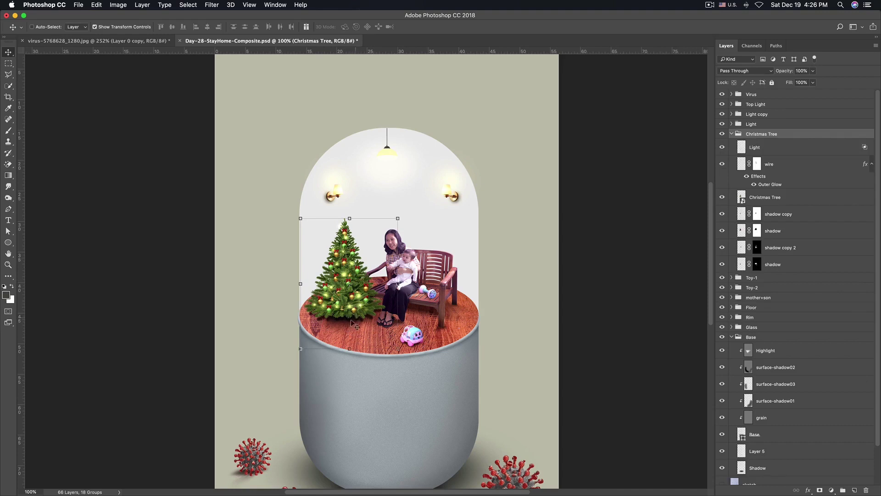
left_click(772, 151)
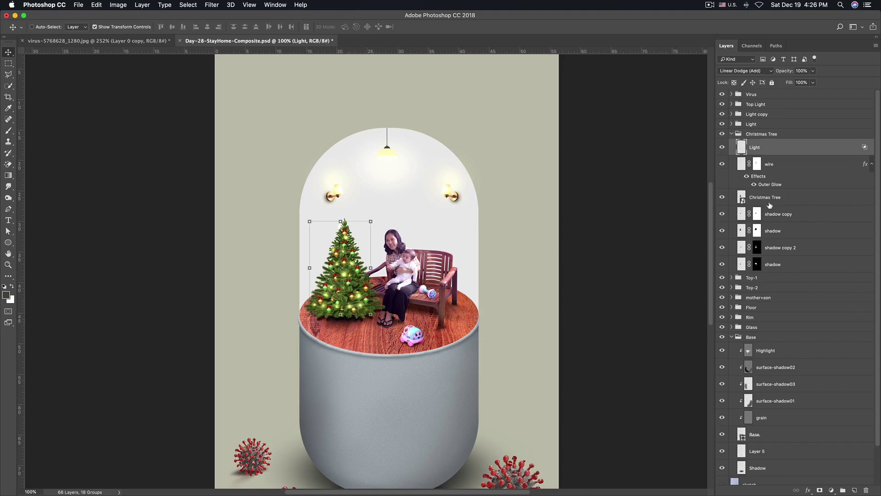
left_click(770, 266)
left_click(625, 334)
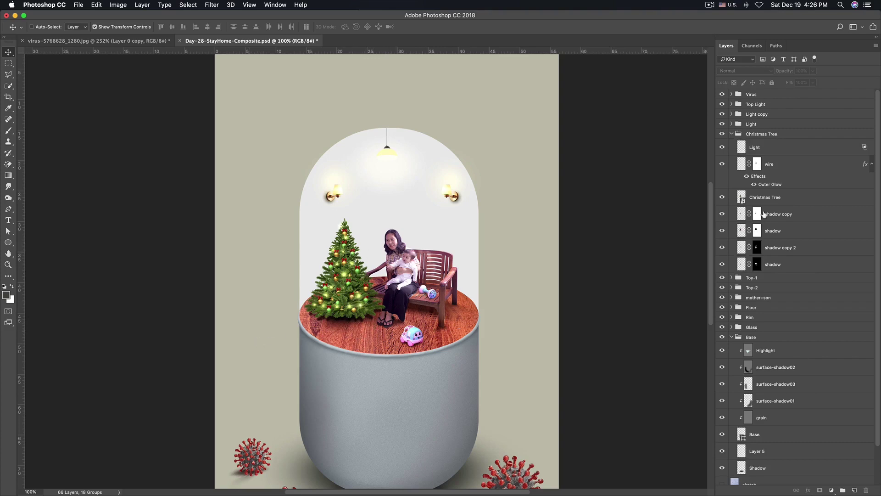
left_click(771, 265)
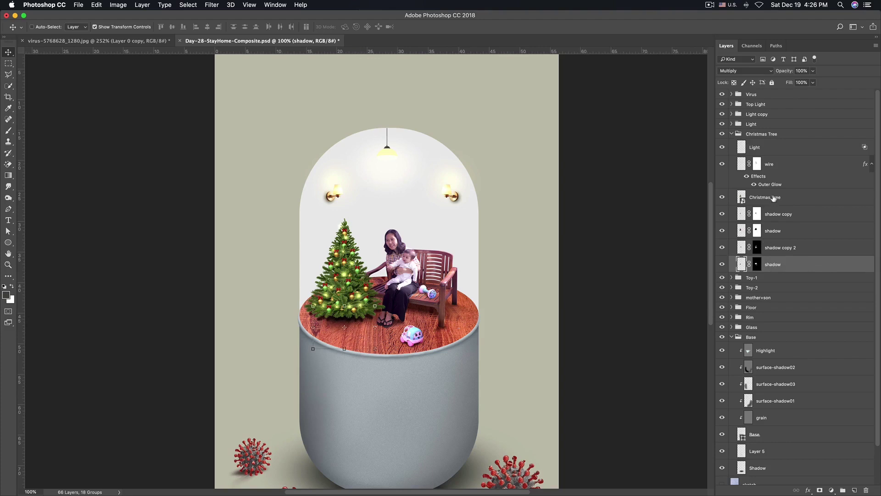
Add a new layer below Christmas Tree, choose the Ellipse Tool, and hide the four shadow layers
left_click(771, 198)
left_click(854, 489)
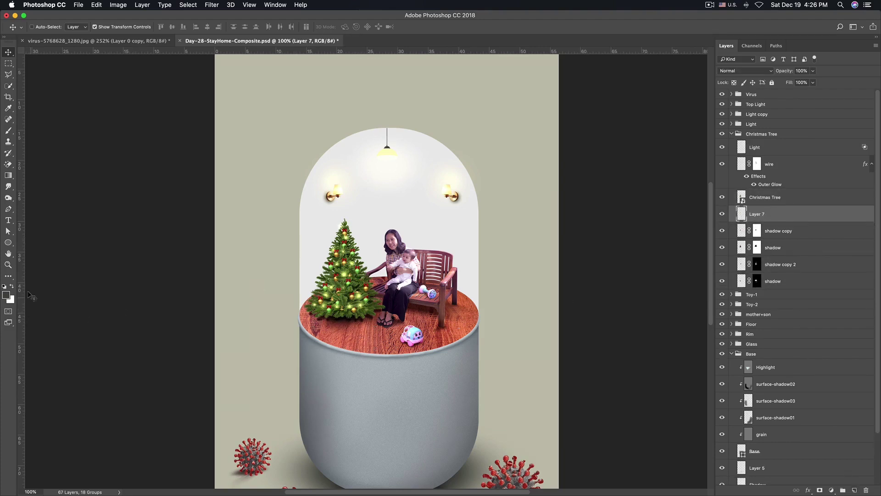
left_click(8, 243)
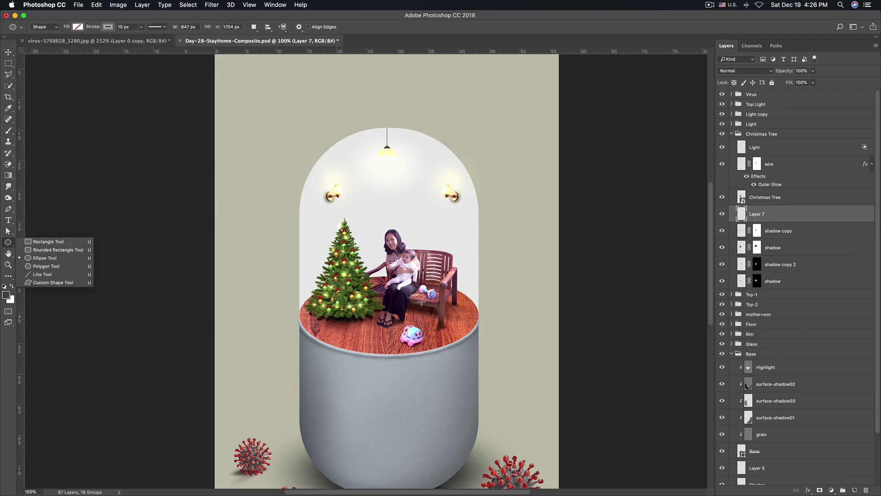
left_click(722, 243)
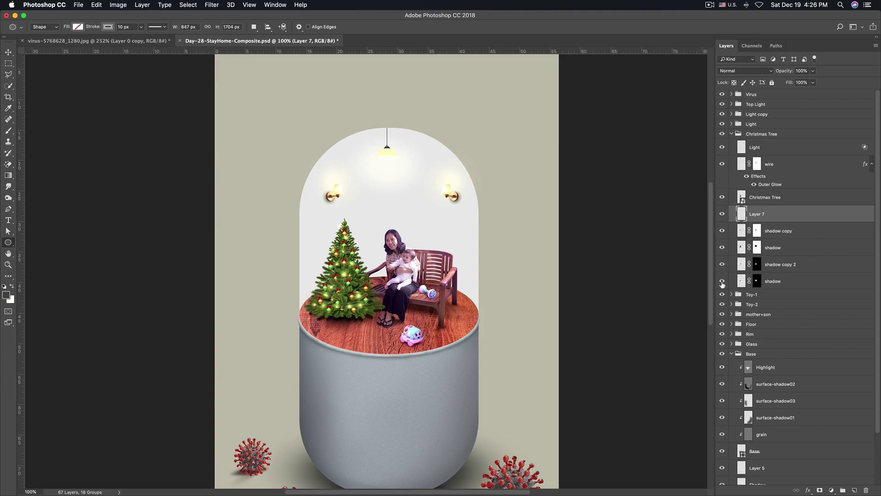
left_click_drag(722, 280, 722, 230)
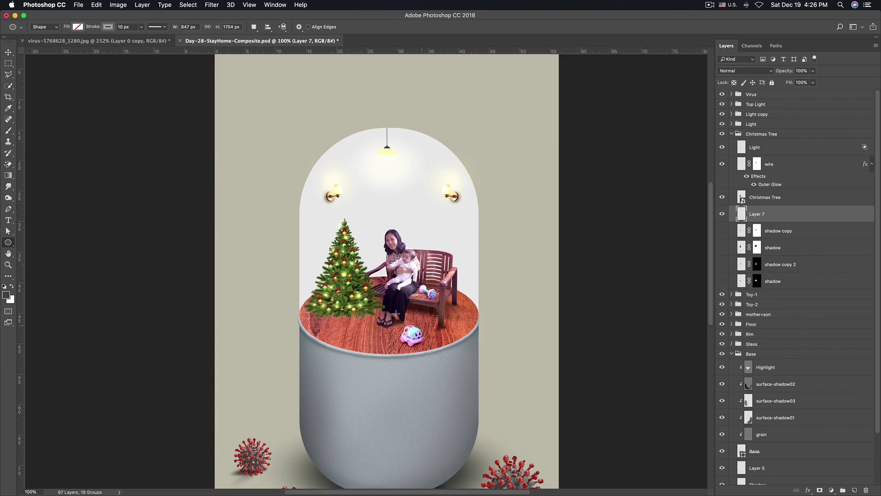
Draw an ellipse on the wooden floor and transform it down to 117×51 px
left_click_drag(350, 327, 353, 318)
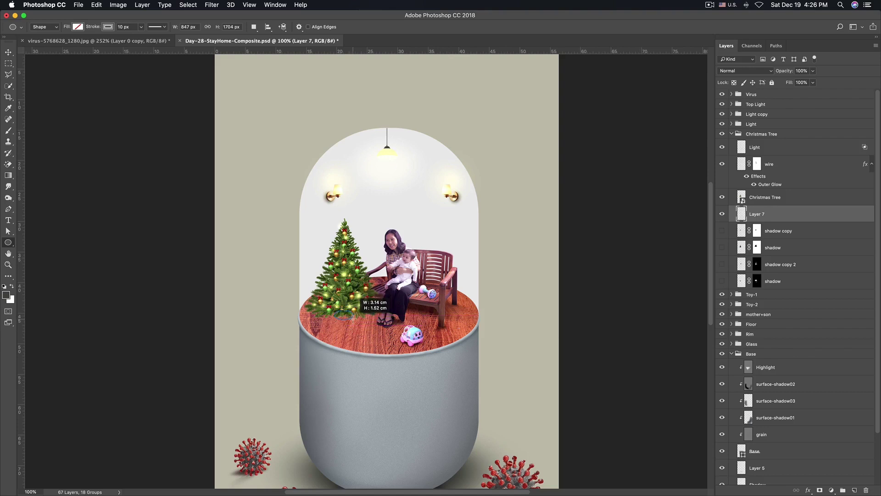
left_click_drag(353, 318, 421, 319)
key("ctrl+t")
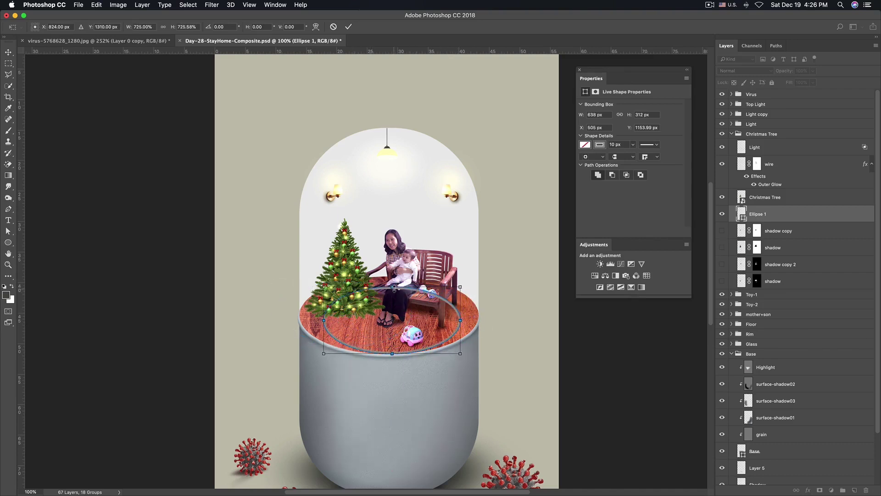
left_click_drag(392, 287, 392, 276)
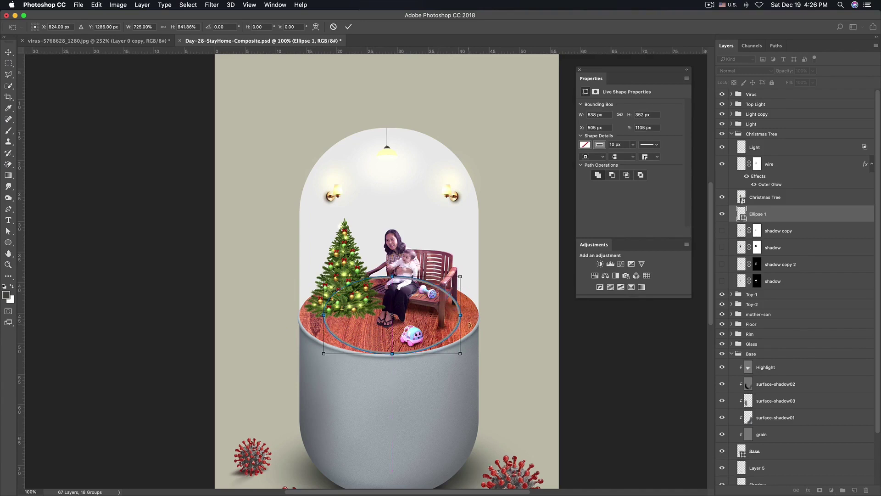
left_click_drag(461, 316, 477, 316)
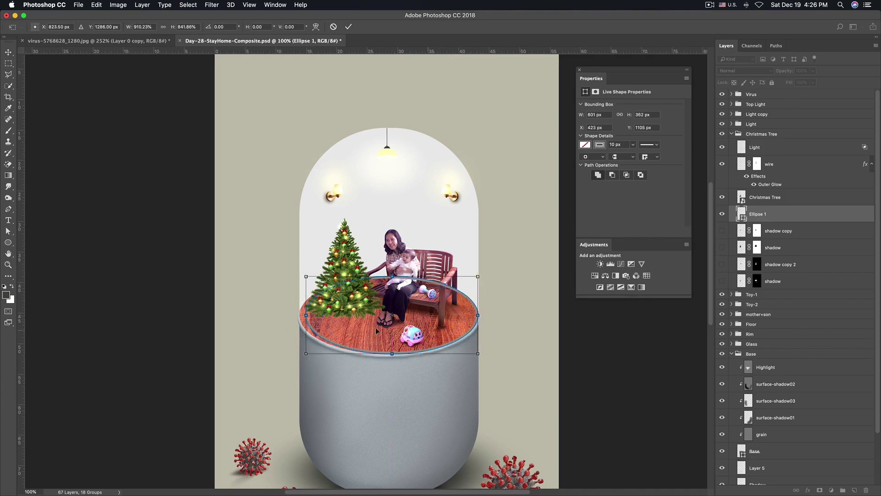
left_click_drag(306, 315, 299, 315)
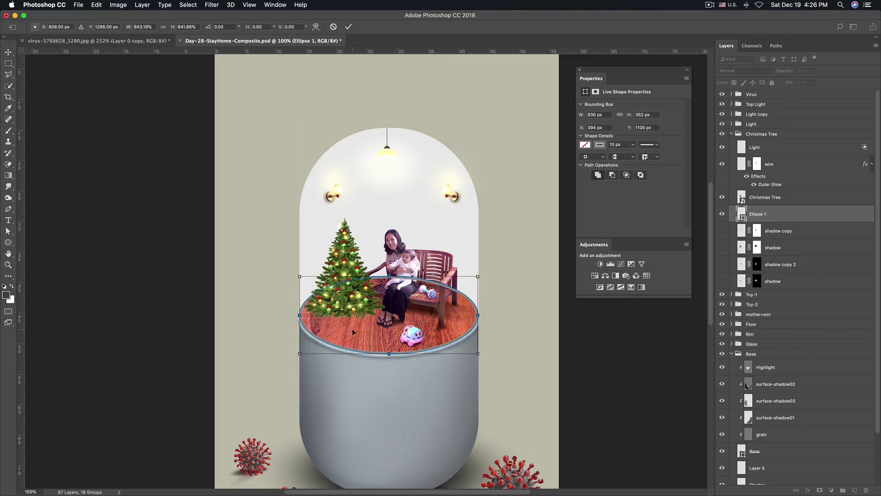
mouse_move(478, 276)
left_mouse_down()
mouse_move(415, 302)
mouse_move(397, 296)
left_mouse_up()
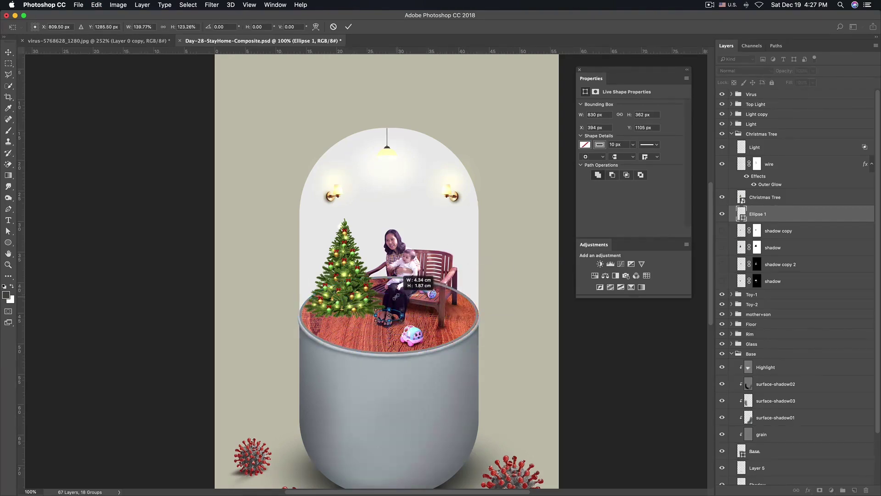
key("Return")
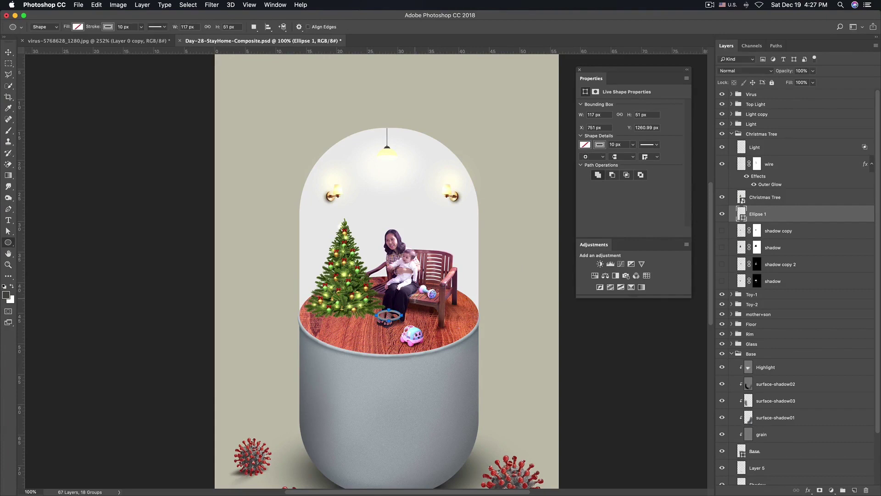
Give the Ellipse 1 shape no stroke and a dark grey fill
key("p")
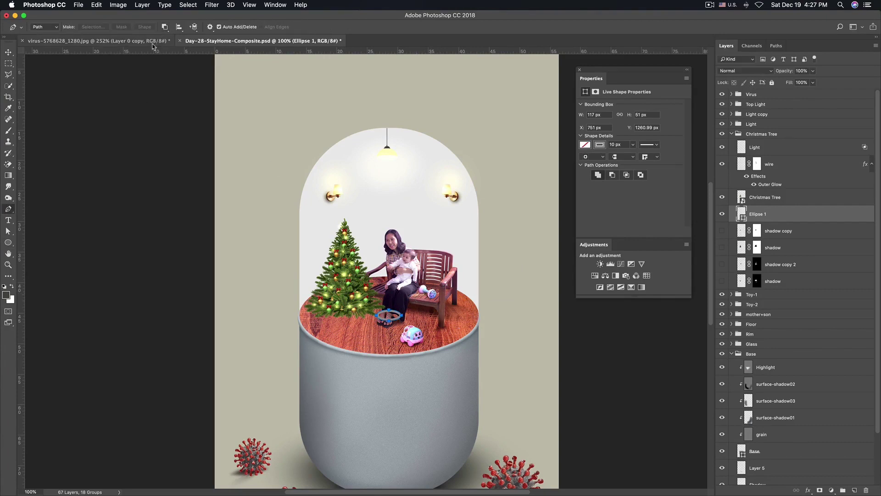
left_click(44, 27)
left_click(44, 20)
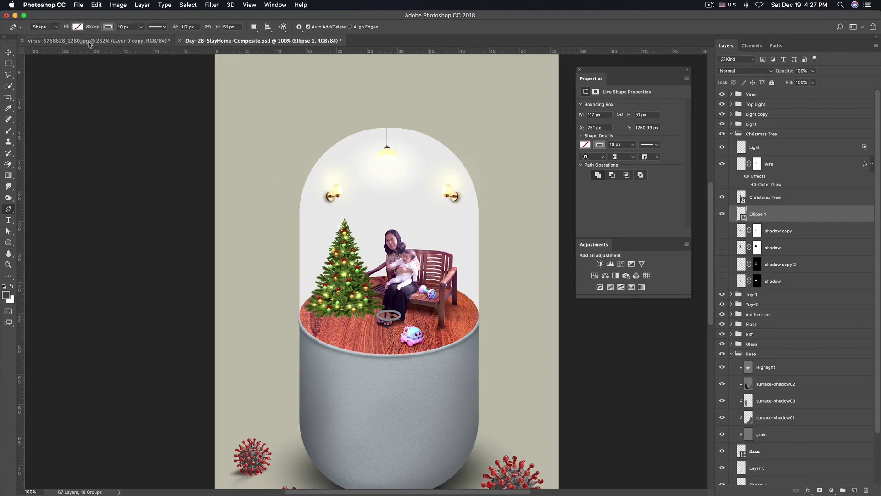
left_click(108, 27)
left_click(70, 44)
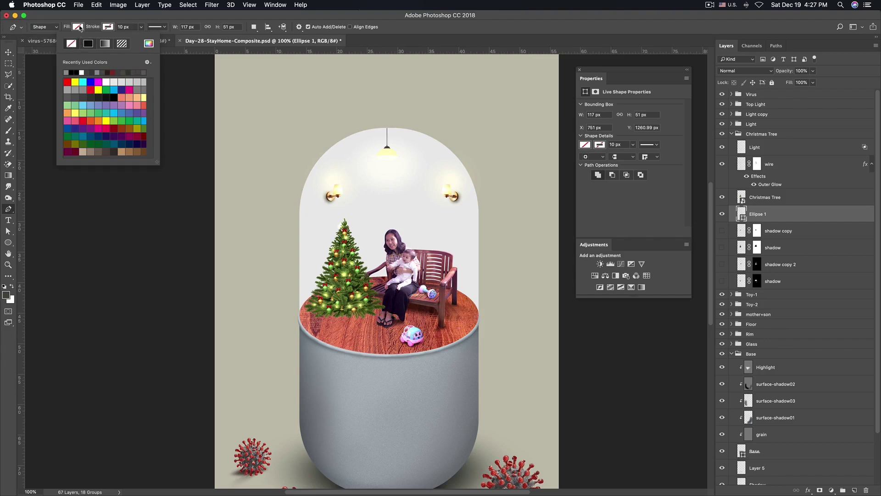
left_click(78, 26)
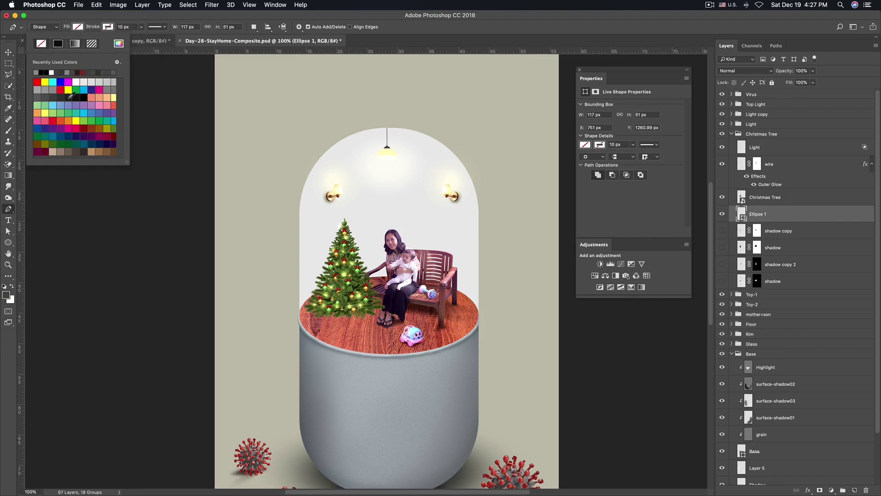
left_click(62, 97)
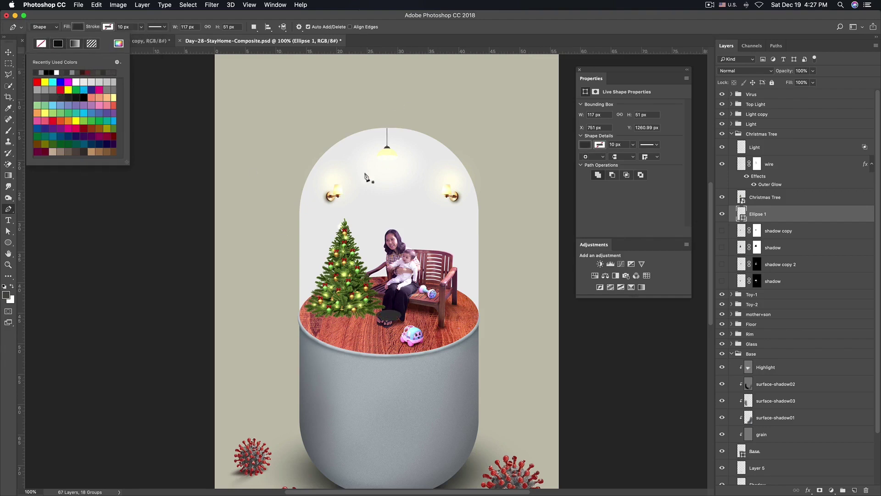
Move Ellipse 1 onto the floor right beneath the Christmas tree's trunk
left_click(8, 52)
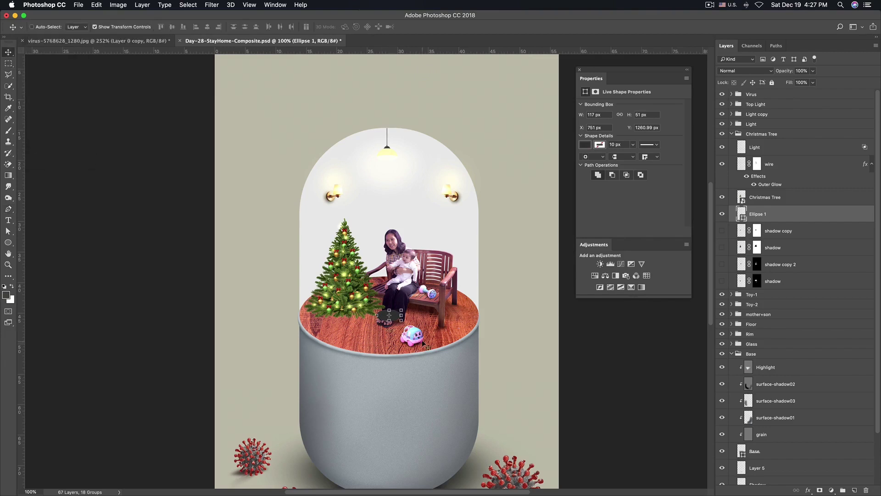
left_click_drag(432, 333, 389, 339)
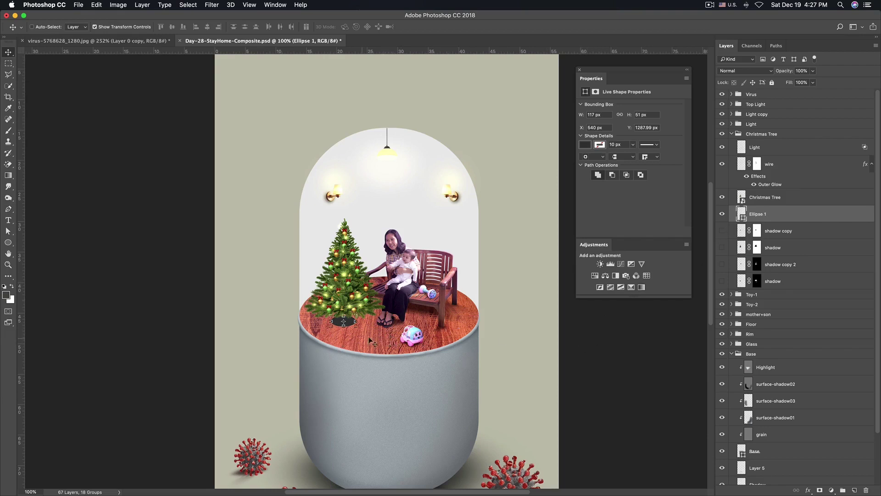
left_click_drag(369, 338, 371, 340)
left_click(9, 243)
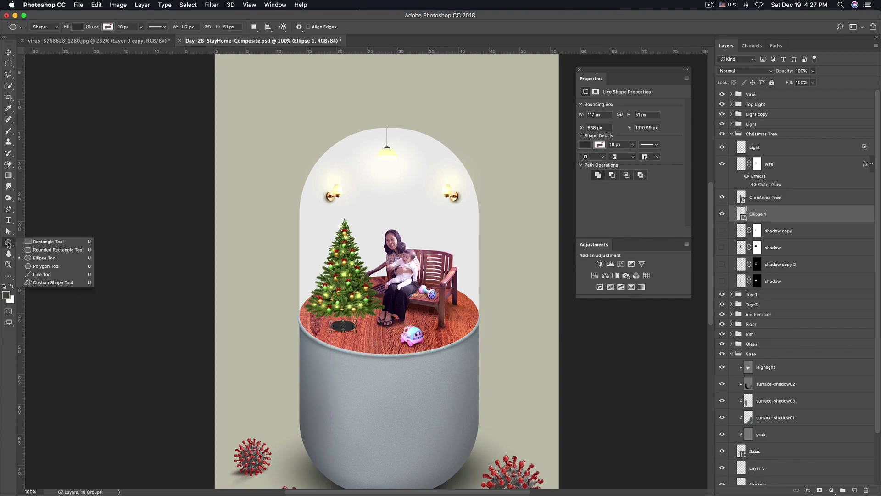
Draw a thin rounded-rectangle trunk and move it down onto the stand base
left_click(33, 250)
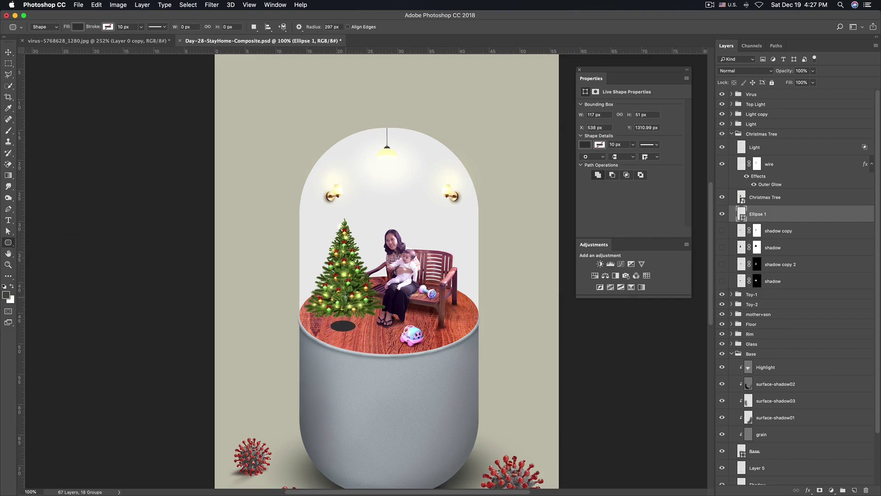
left_click_drag(342, 294, 347, 321)
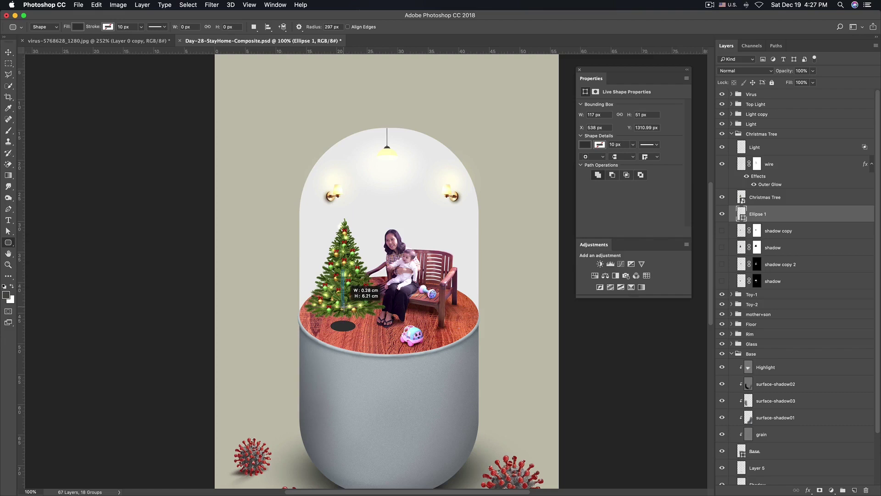
left_click_drag(345, 288, 343, 320)
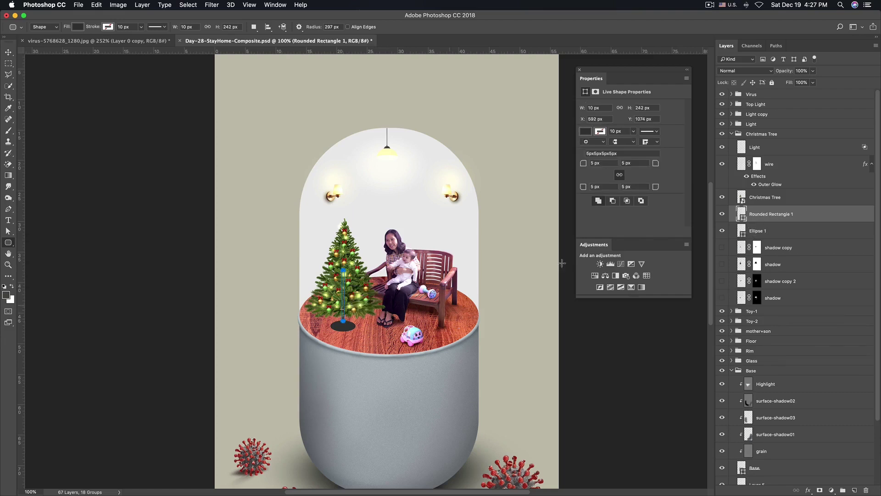
key("v")
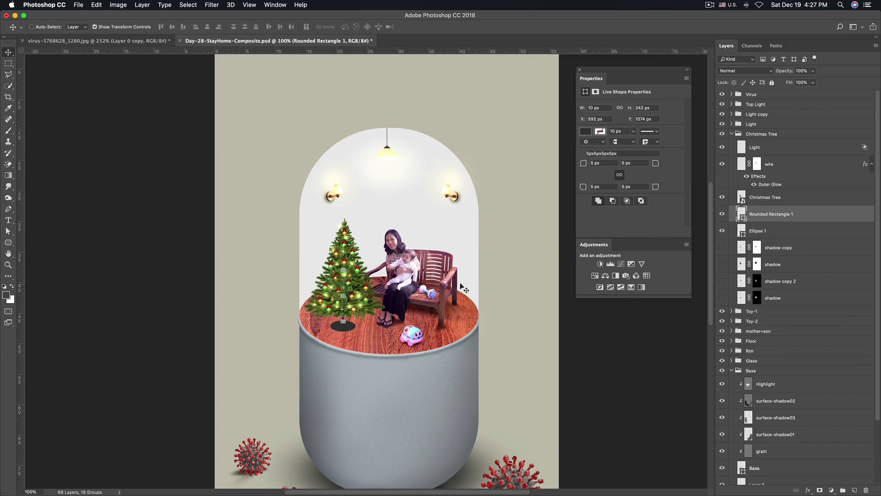
left_click_drag(395, 297, 394, 306)
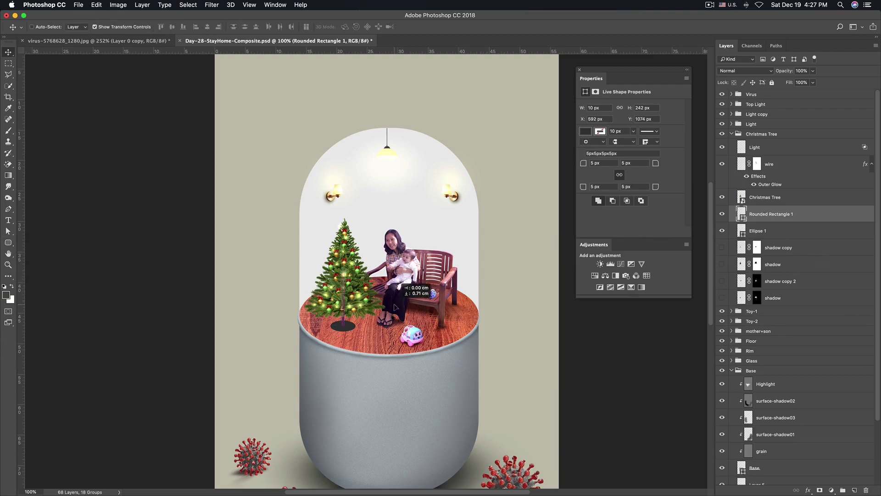
left_click(660, 362)
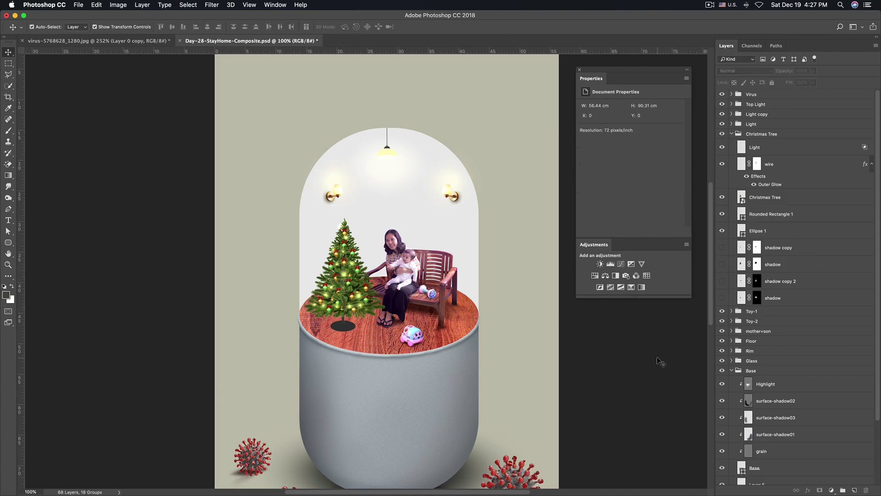
key("super+minus")
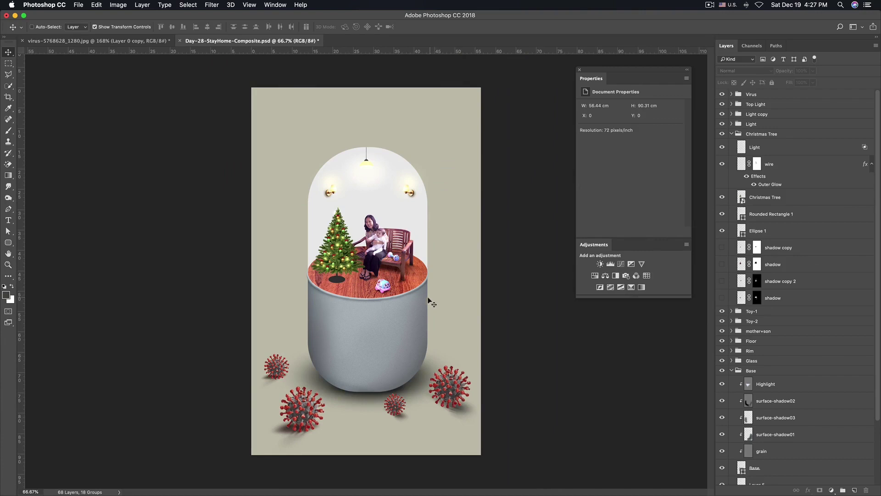
key("super+plus")
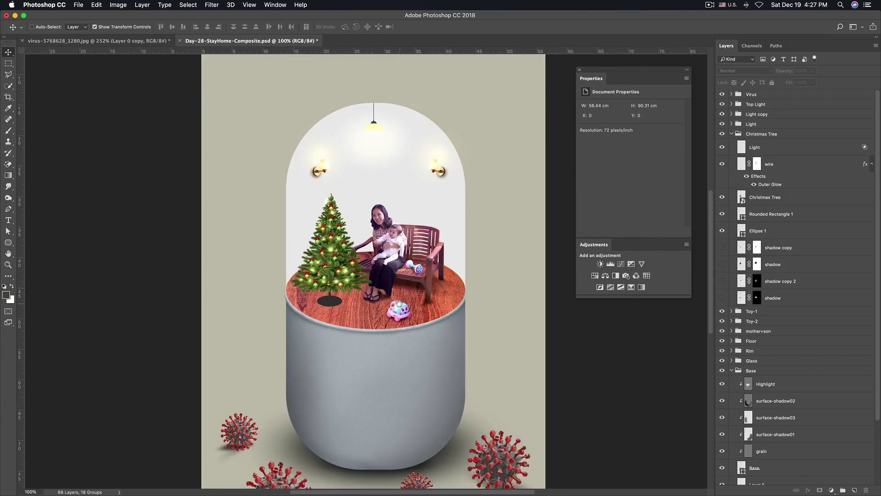
Nudge Rounded Rectangle 1 into place between the tree and the ellipse base
left_click(762, 215)
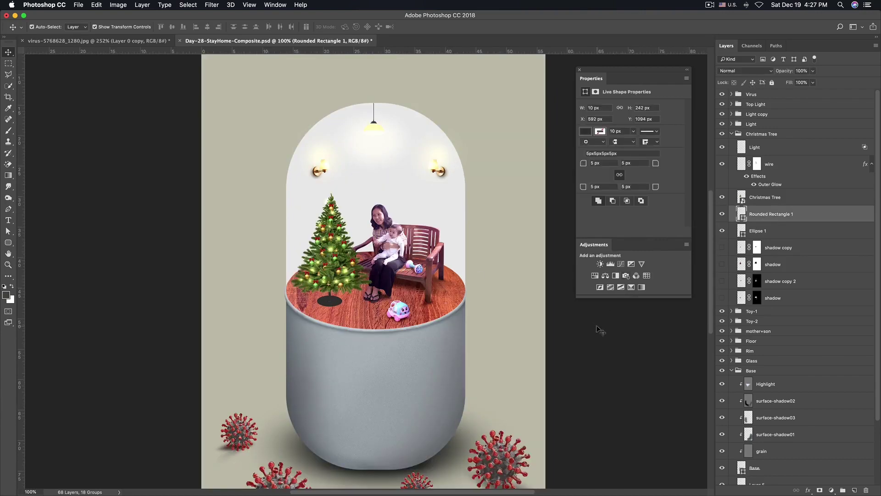
left_click(766, 230)
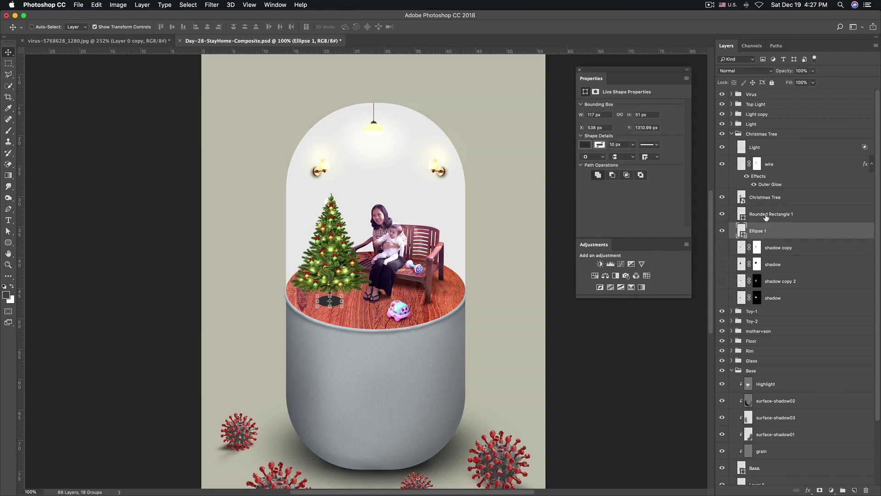
left_click(837, 227, "super")
key("super+plus")
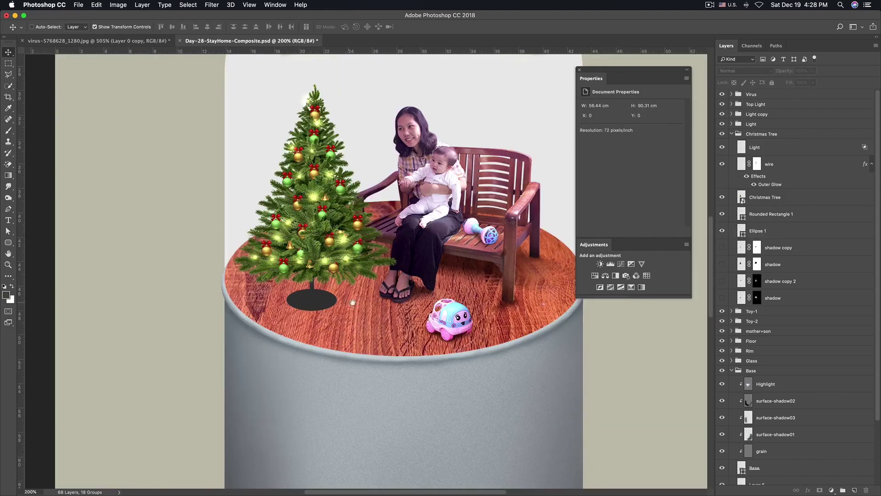
left_click(764, 214)
left_click_drag(367, 279, 358, 285)
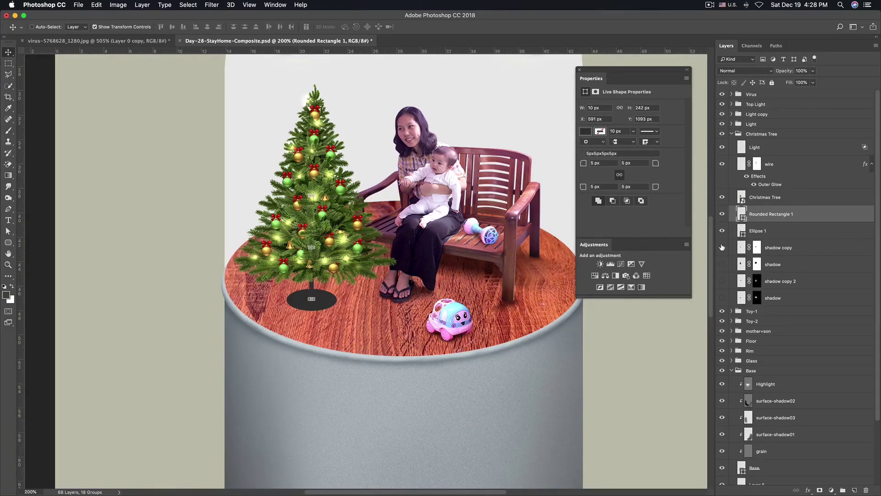
Show the four shadow layers and move Rounded Rectangle 1 and Ellipse 1 below them
left_click_drag(722, 248, 722, 298)
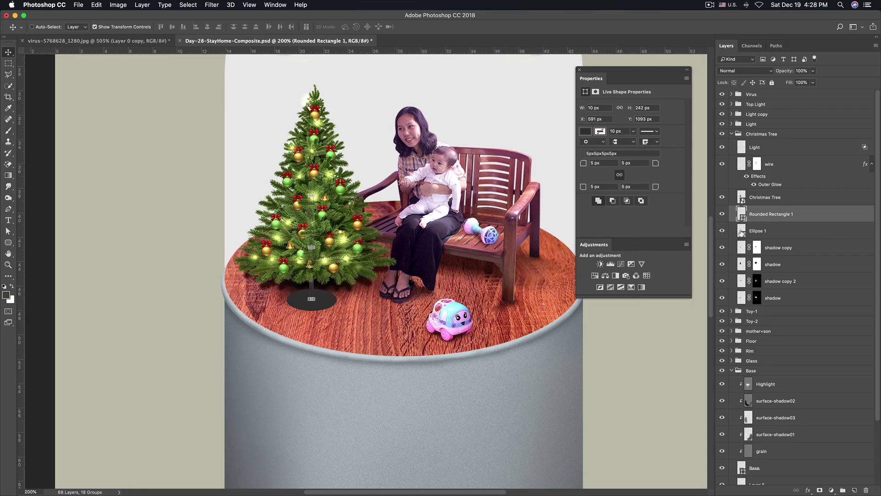
key("super")
left_click(771, 232, "super")
left_click_drag(790, 234, 790, 302)
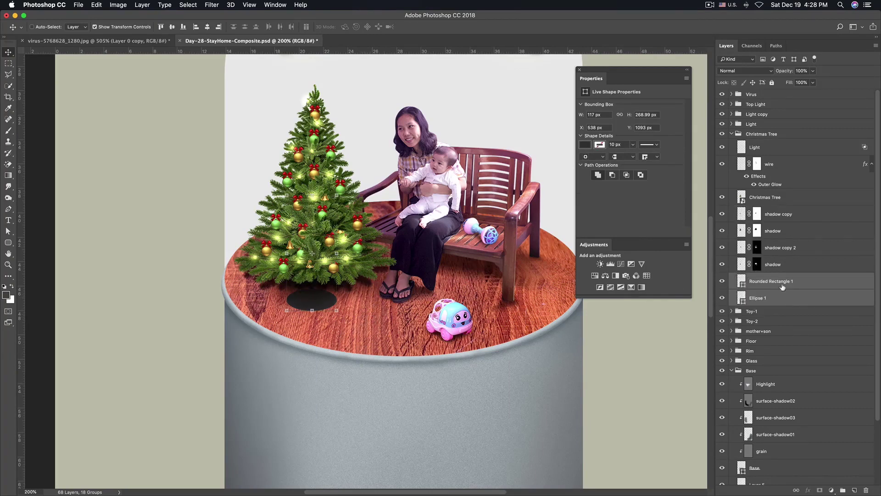
Select the four tree shadow layers and group them as Group 1
scroll(397, 292, "down", 1)
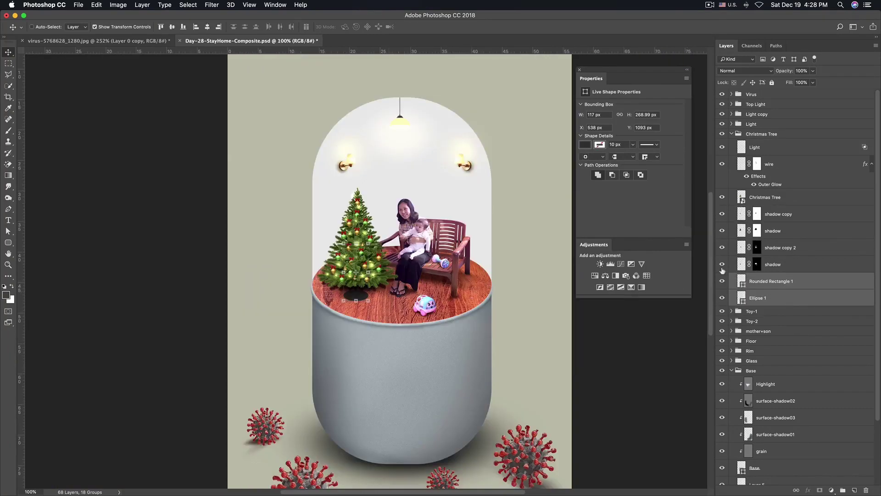
left_click(782, 266)
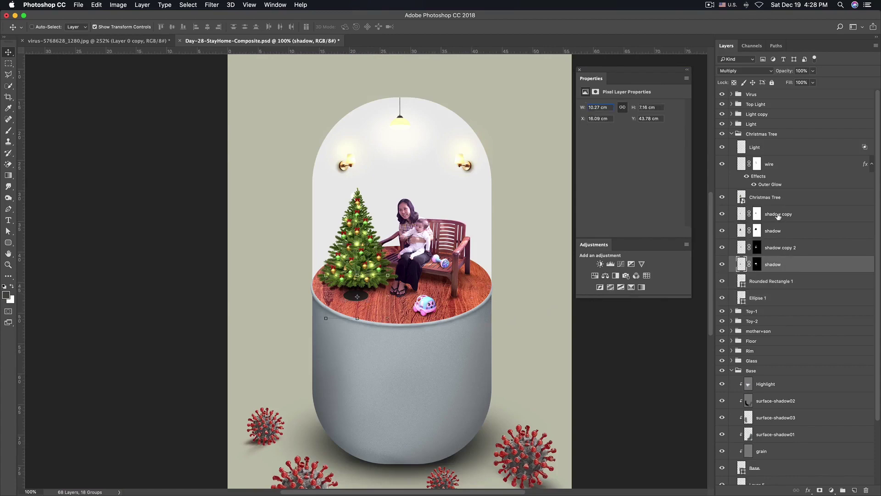
left_click(778, 217, "shift")
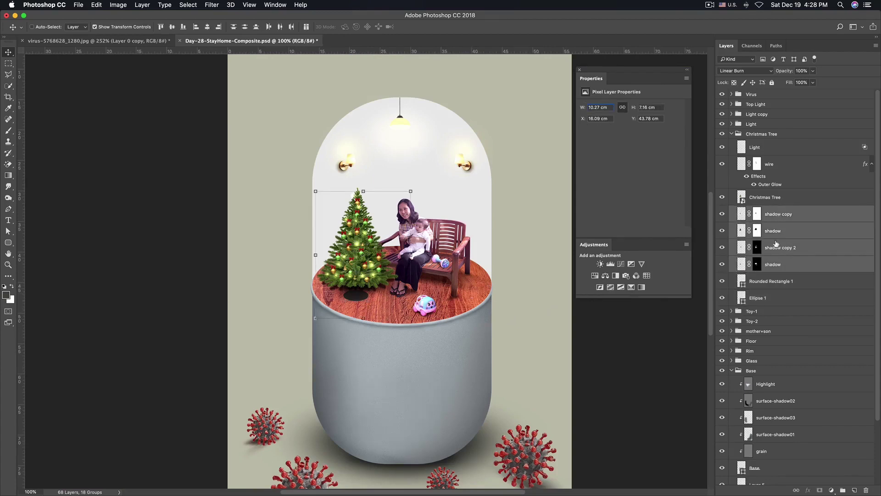
key("super+g")
Scale Group 1 to about 81.5% width and commit
left_click_drag(410, 255, 365, 265)
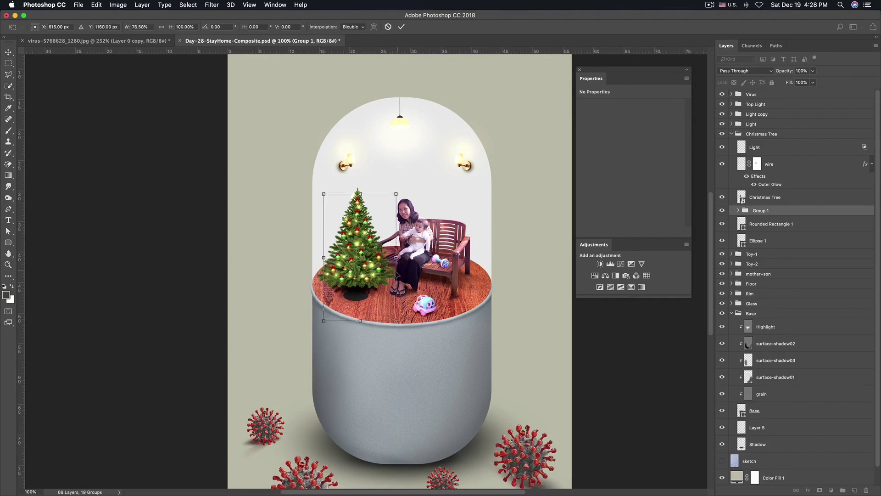
left_click_drag(397, 270, 399, 265)
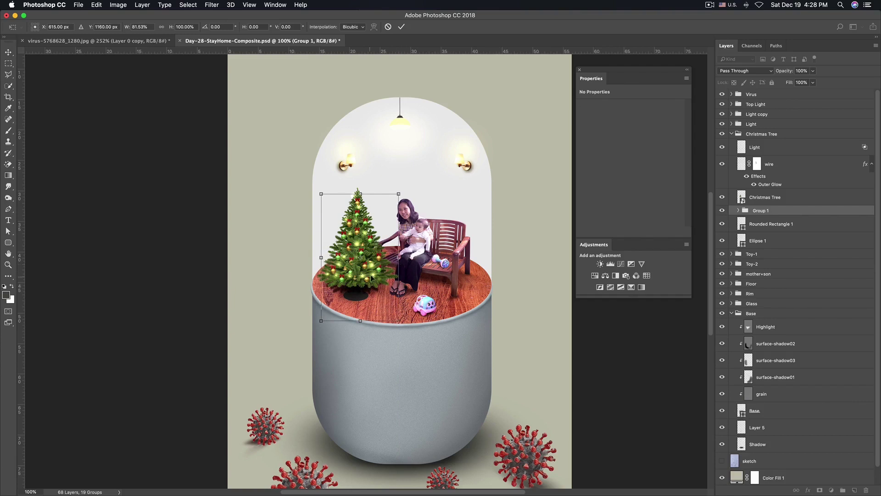
key("Return")
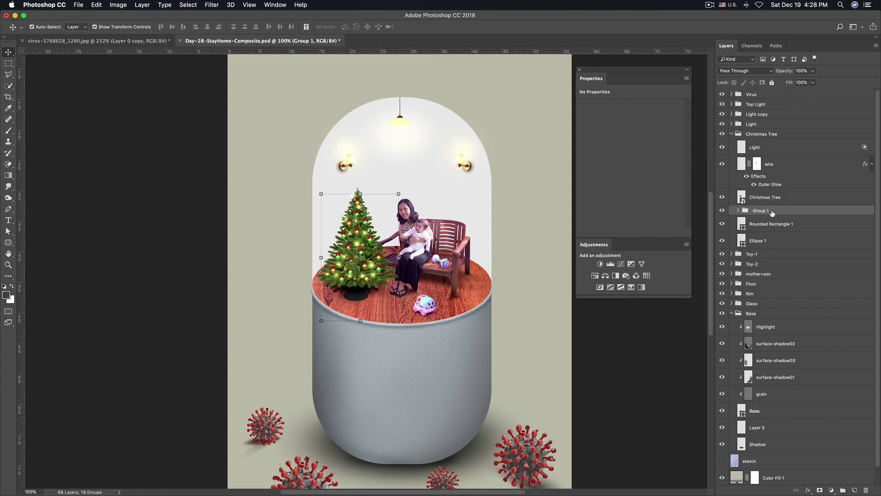
Ungroup and merge the tree's shadow layers, set them to Multiply, and lighten by +20
key("ctrl+shift+g")
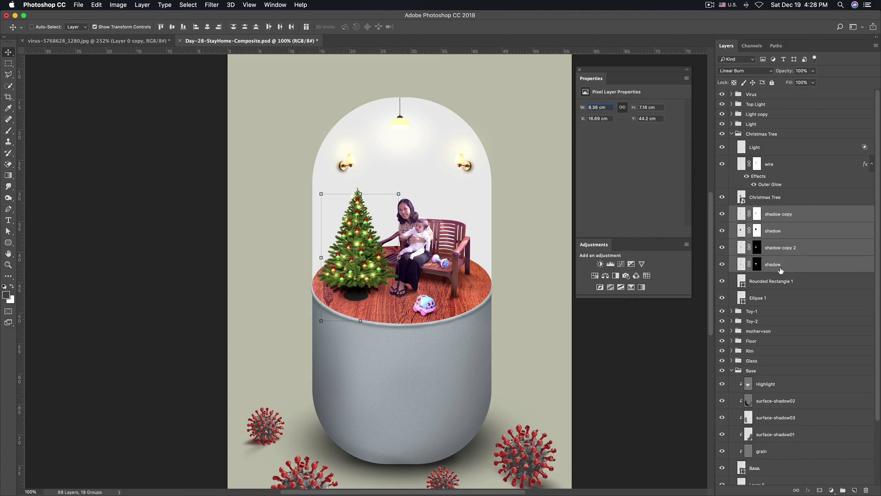
key("ctrl+e")
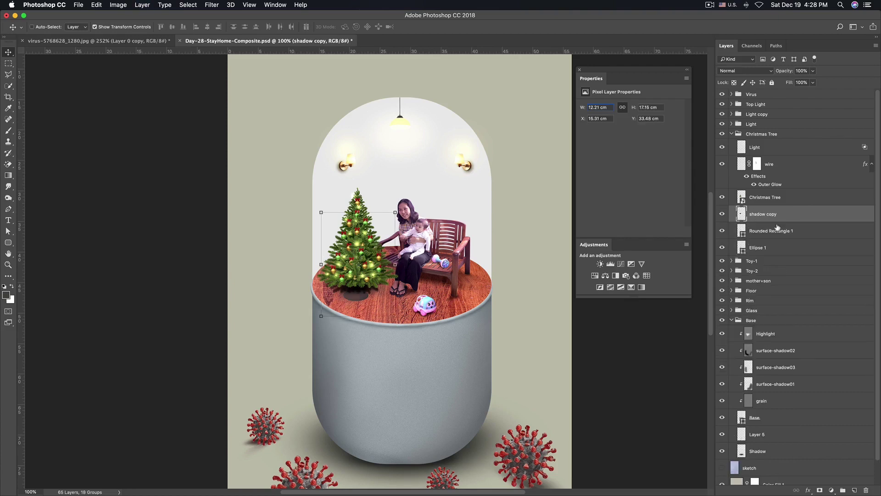
left_click(732, 72)
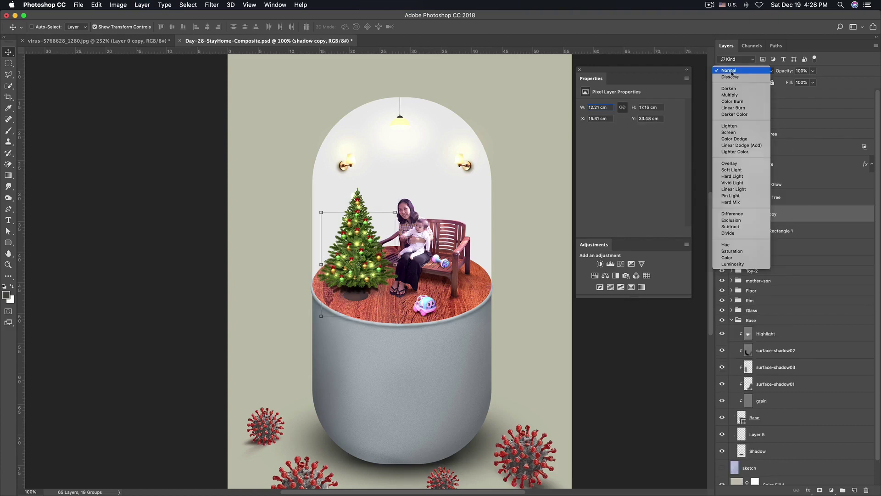
left_click(730, 95)
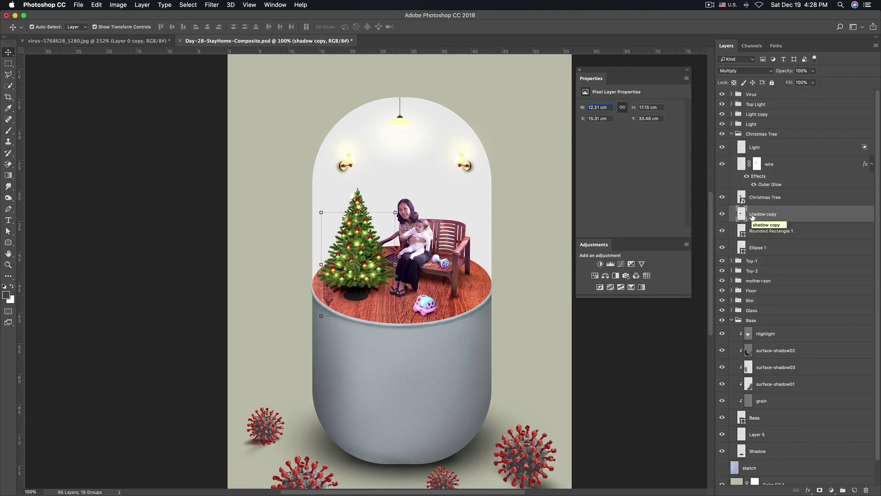
key("ctrl+u")
left_click_drag(569, 212, 578, 214)
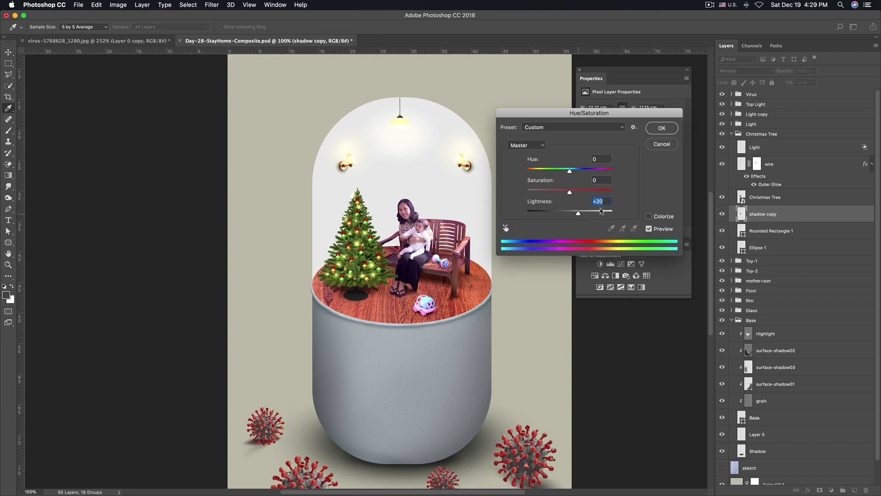
left_click(661, 128)
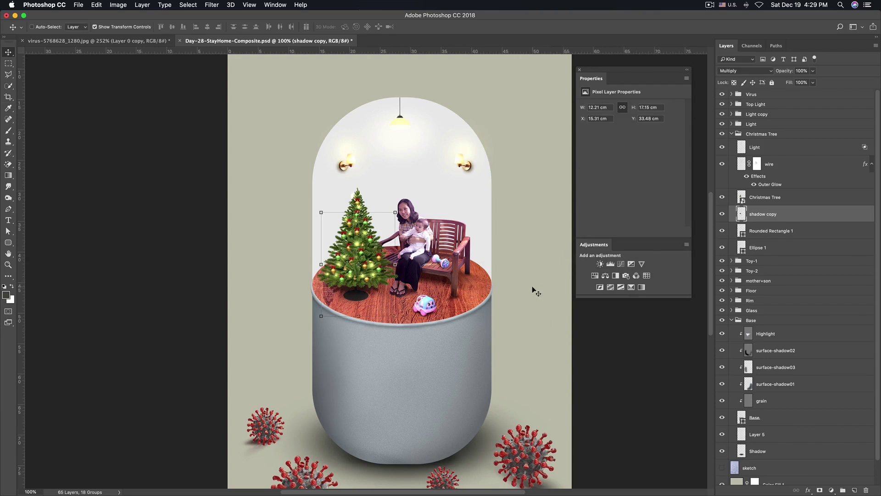
Merge Ellipse 1 into Rounded Rectangle 1 and add an empty layer above it
left_click(610, 374)
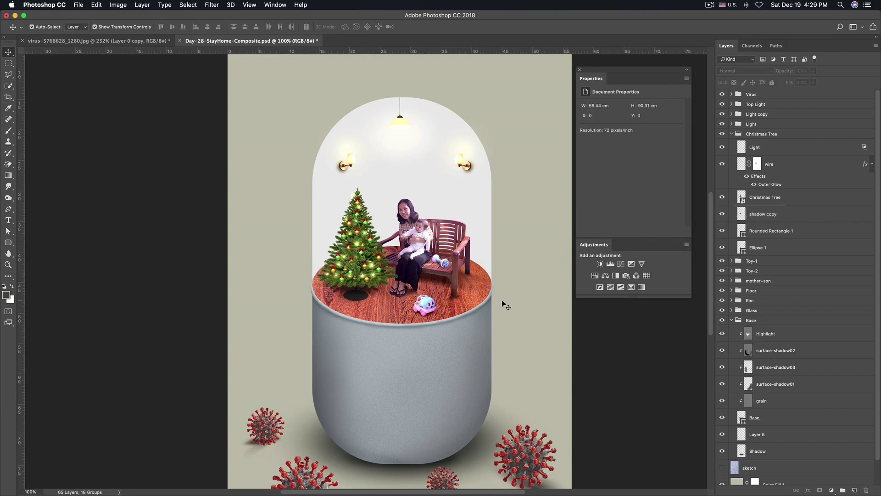
left_click(759, 248)
left_click(606, 348)
left_click(770, 231)
left_click(767, 247, "shift")
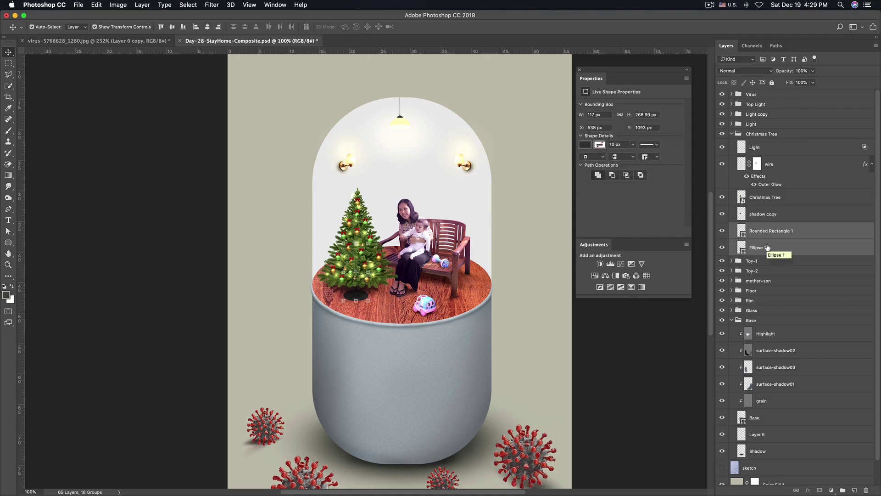
key("super+e")
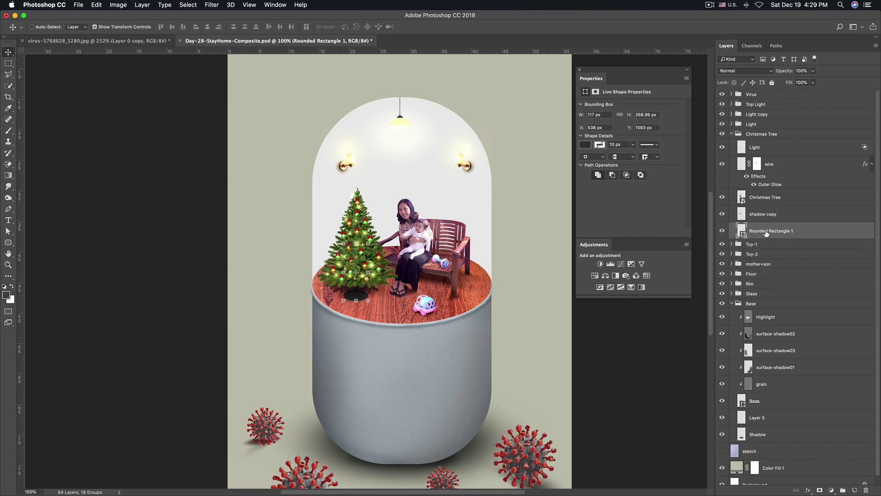
left_click(855, 490)
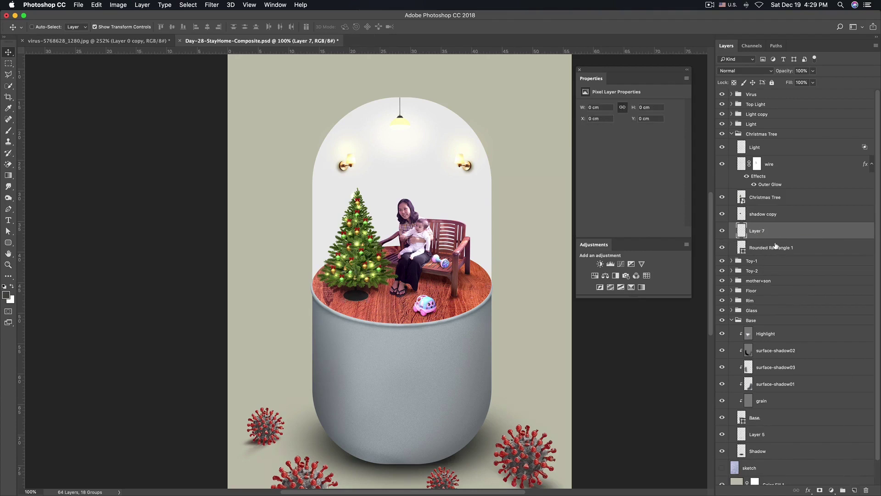
Clip Layer 7 to the rounded rectangle and paint dark grey shadow under the tree at 28% flow
left_click(779, 236, "alt")
key("b")
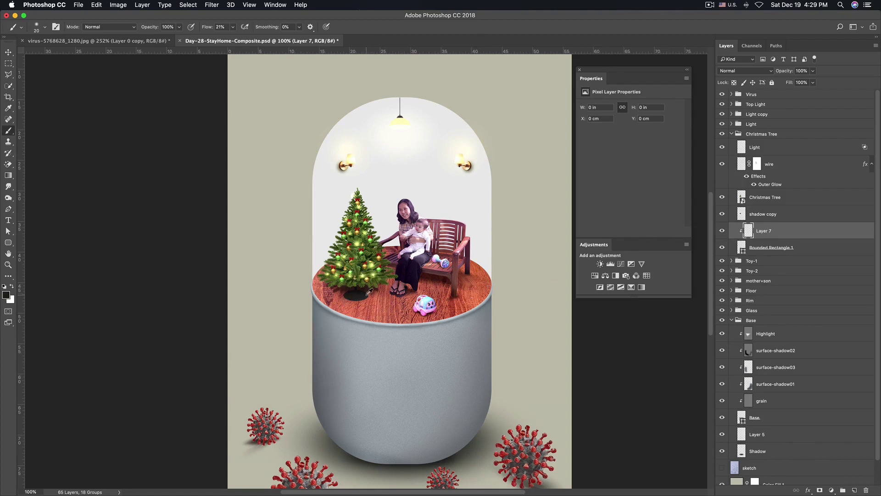
left_click(7, 296)
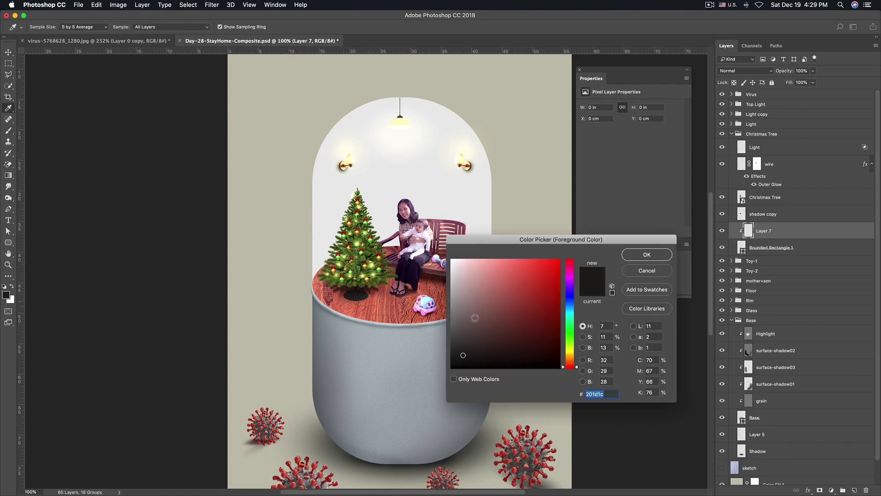
left_click(456, 342)
left_click(646, 254)
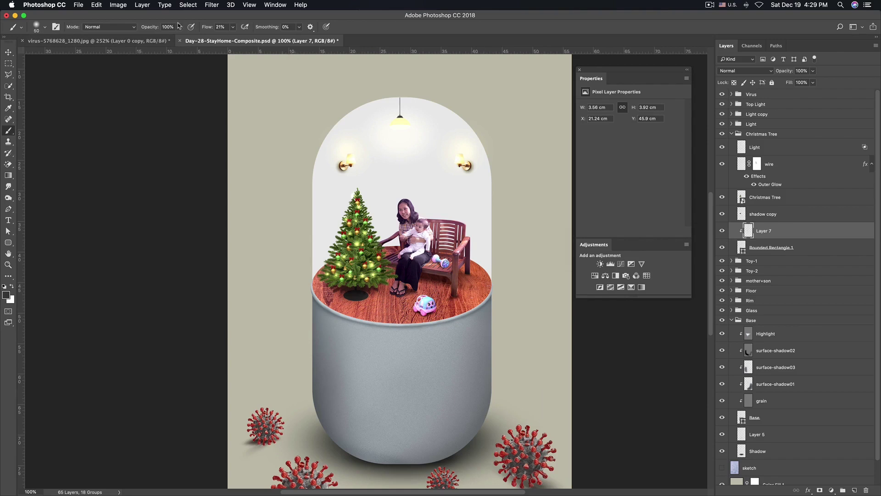
left_click_drag(210, 26, 216, 27)
left_click_drag(362, 297, 356, 299)
Widen the tree shadow with a lighter grey, then add empty Layer 8
left_click(6, 294)
left_click_drag(457, 330, 453, 325)
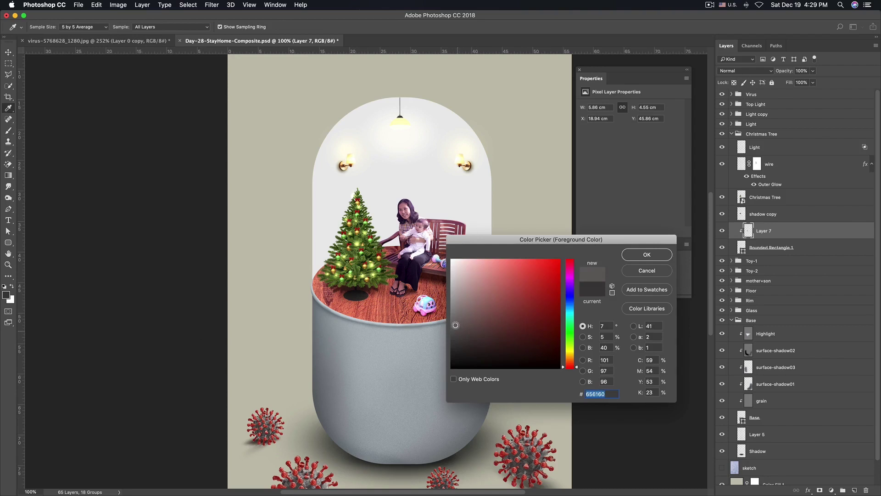
left_click(638, 255)
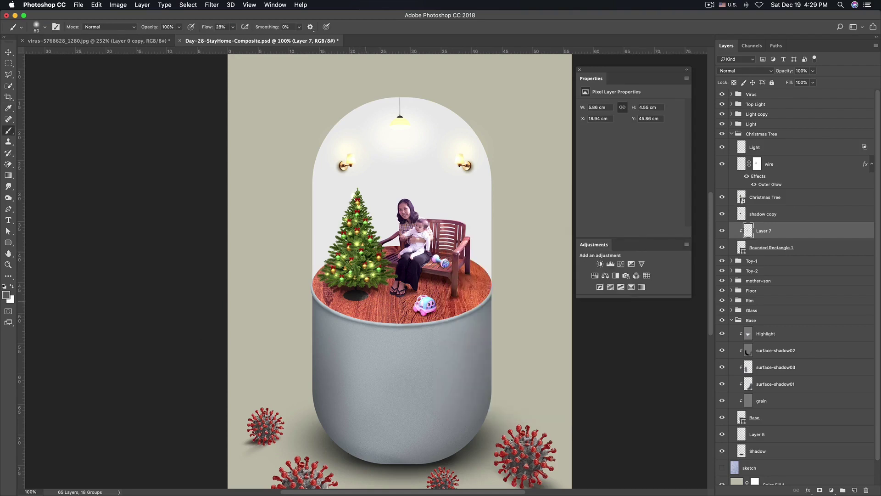
left_click_drag(363, 297, 360, 297)
left_click_drag(364, 298, 363, 296)
left_click_drag(363, 294, 381, 289)
left_click(854, 491)
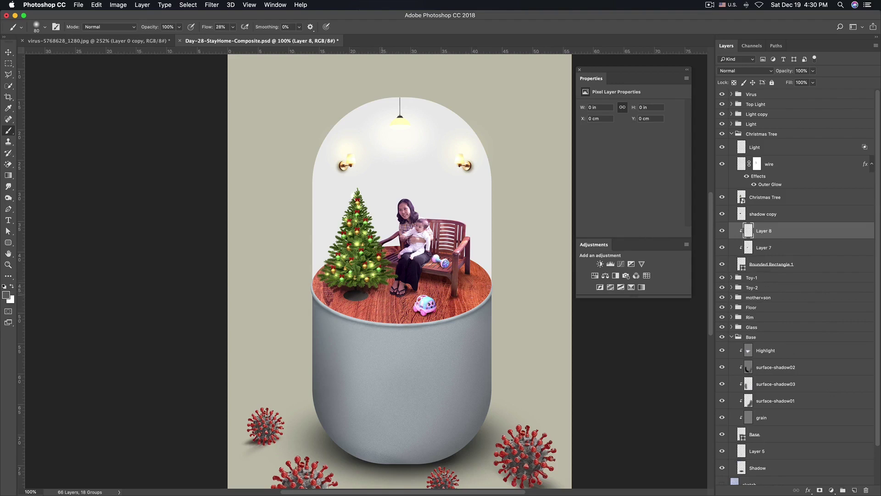
Darken the shadow under the tree base on Layer 8 and set the foreground to near-black #2a2929
left_click_drag(353, 295, 359, 298)
left_click(5, 296)
left_click(454, 350)
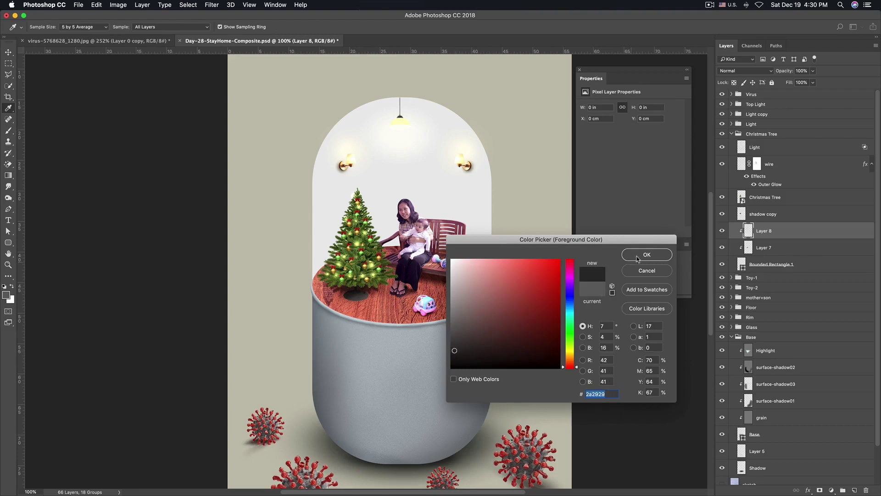
left_click(637, 257)
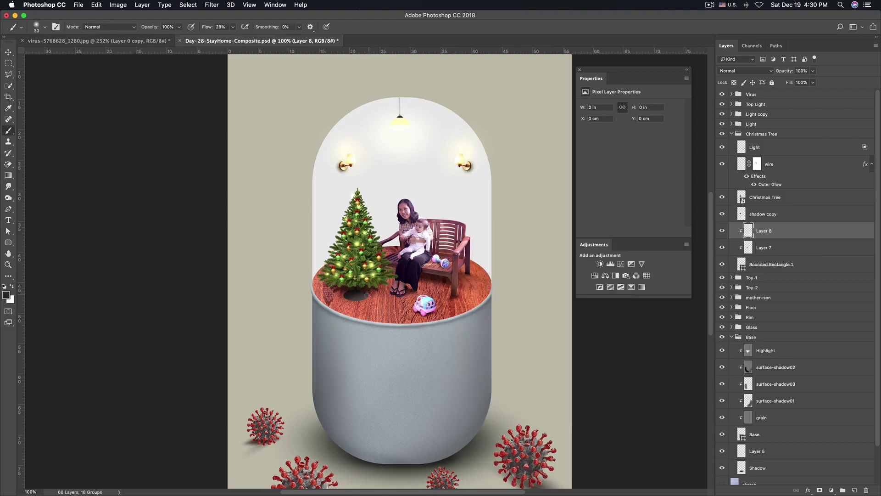
scroll(363, 295, "up", 2)
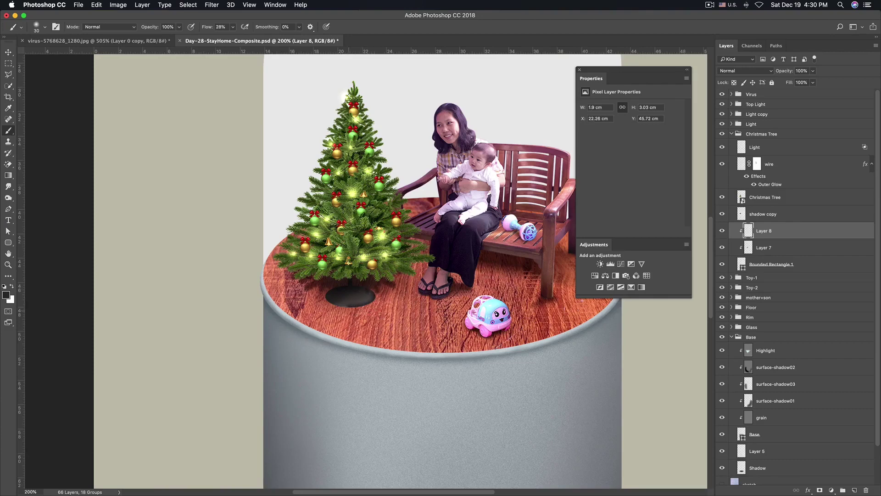
scroll(391, 291, "down", 2)
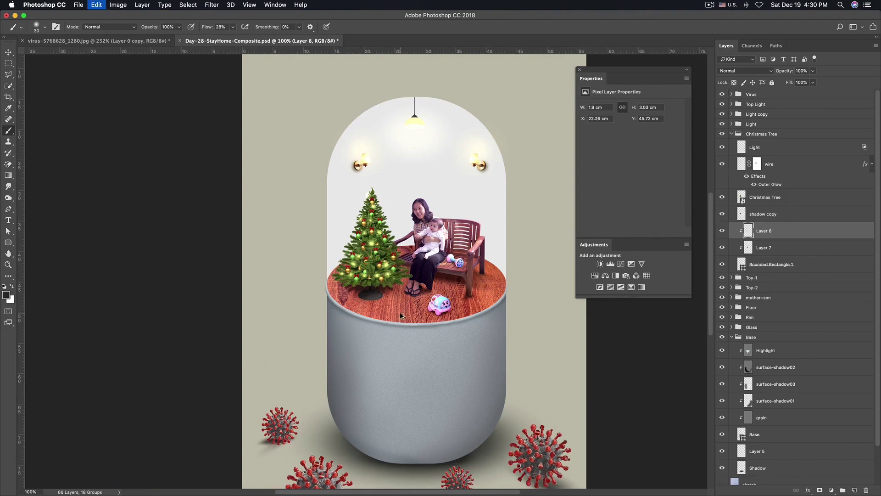
left_click(760, 267)
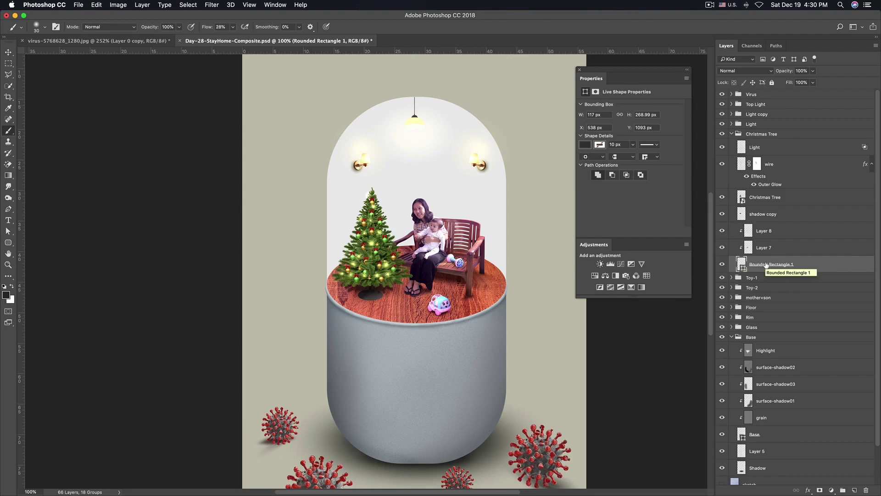
Duplicate Rounded Rectangle 1 and nudge the original slightly below the tree base
key("super+j")
left_click(758, 281)
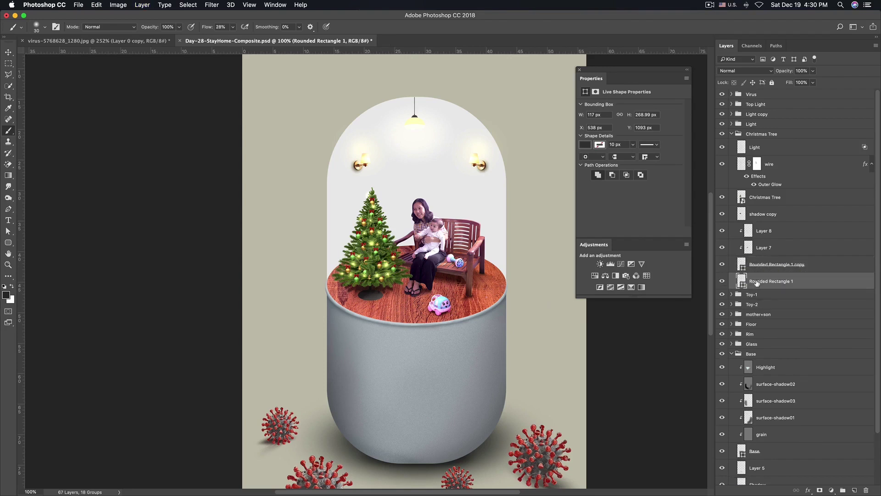
key("v")
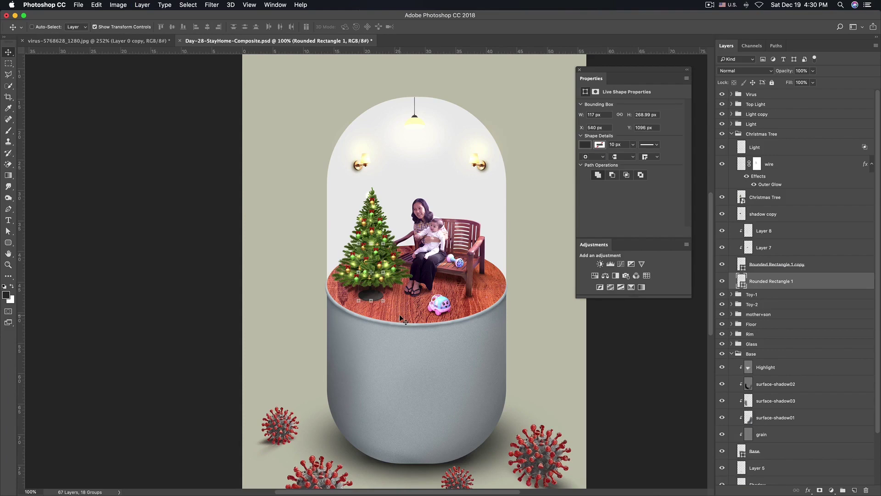
scroll(387, 299, "up", 2)
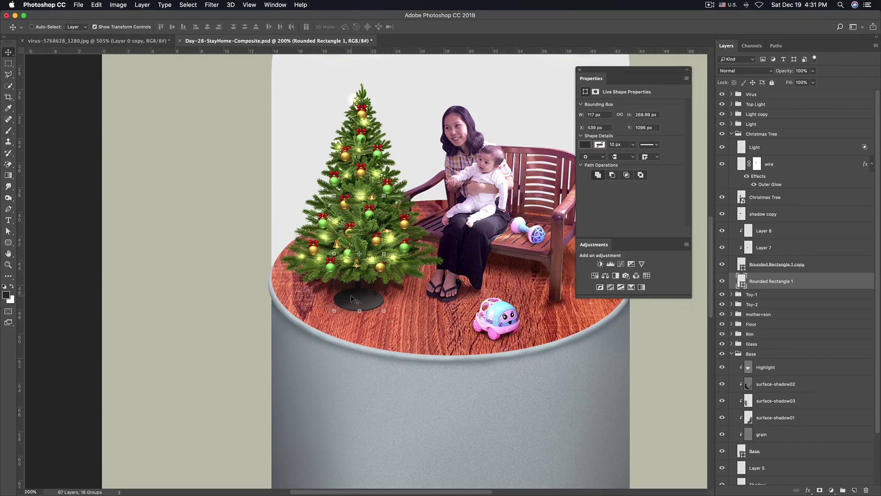
left_click(69, 285)
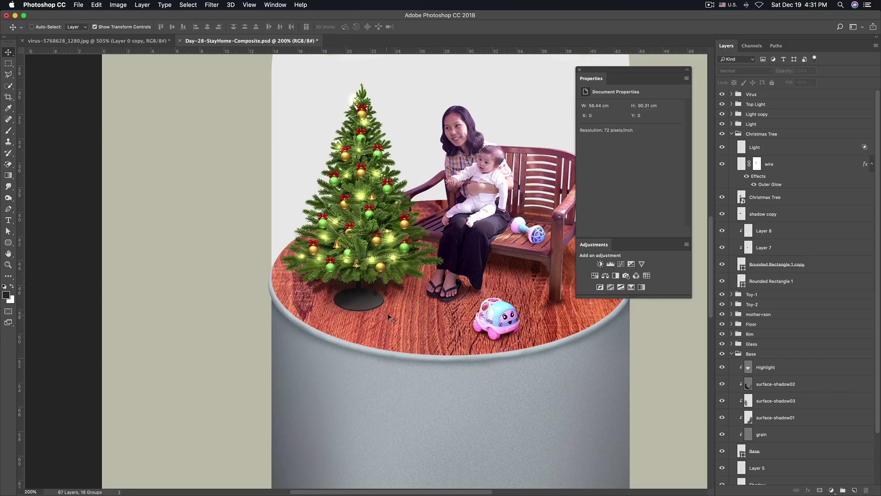
left_click(397, 304, "alt")
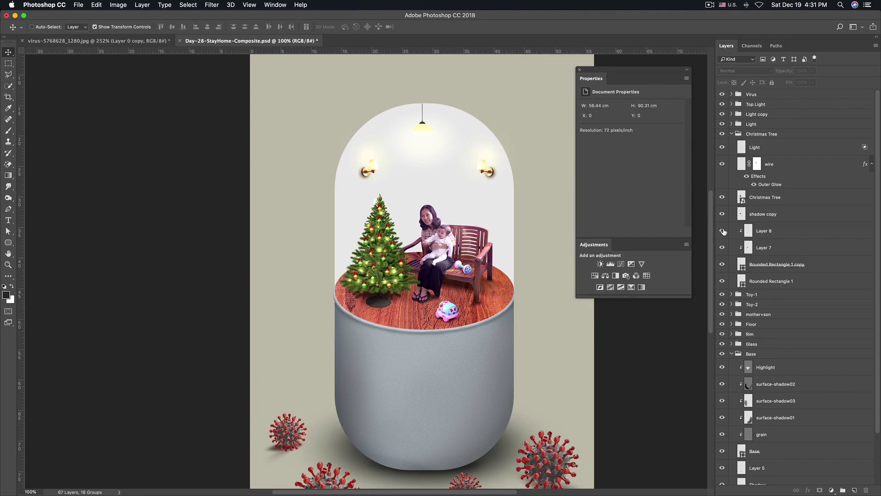
left_click(764, 231)
Paint light grey a8a6a5 shadow at 64% flow around the tree stand on Layer 8
left_click(383, 314)
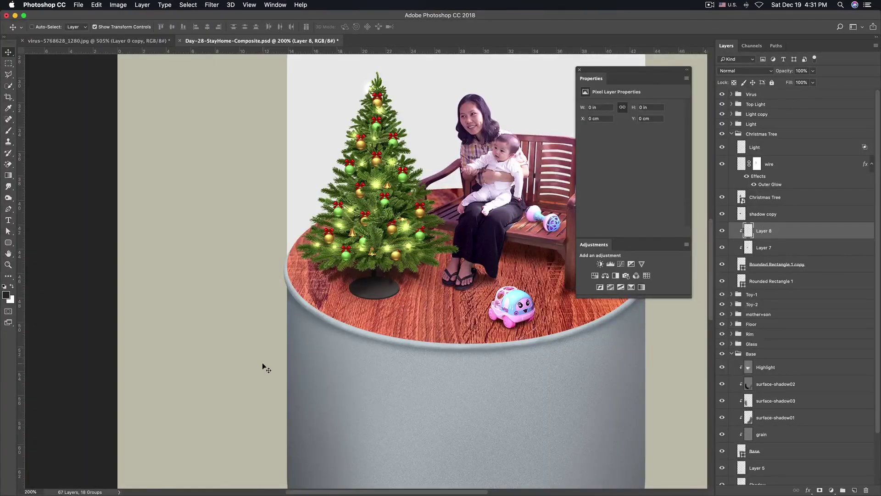
left_click(6, 295)
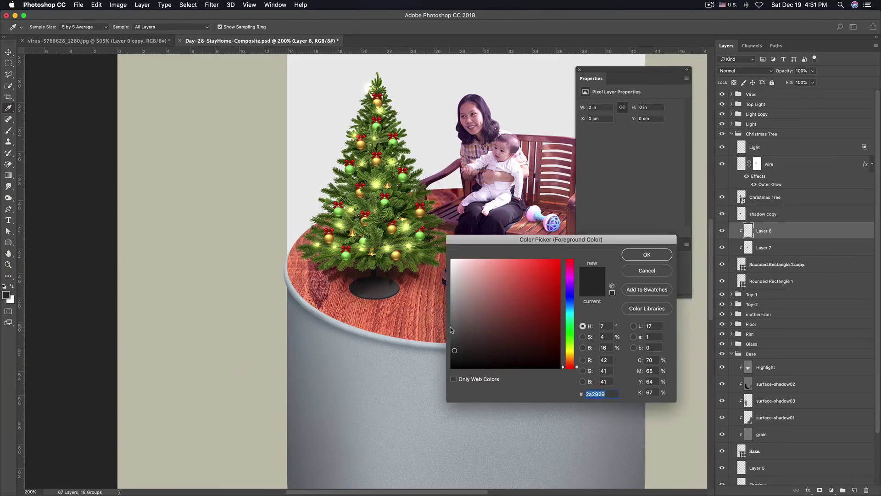
left_click(646, 254)
key("b")
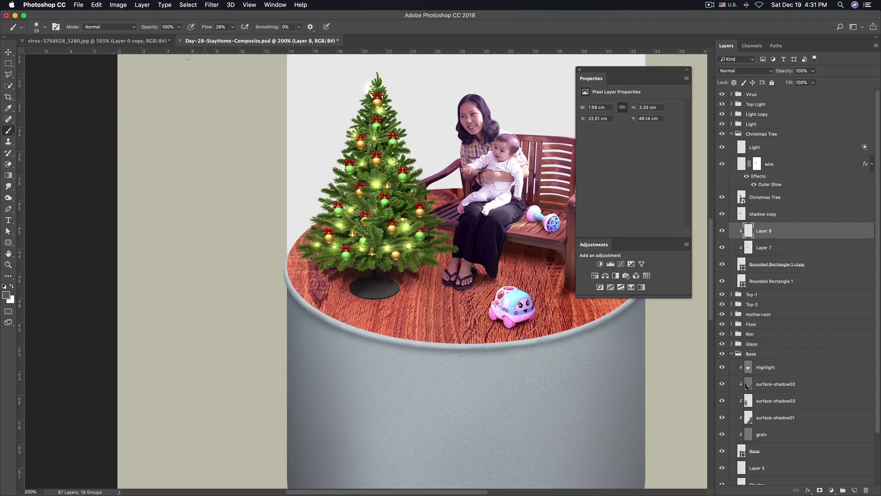
left_click_drag(205, 29, 222, 29)
left_click(9, 296)
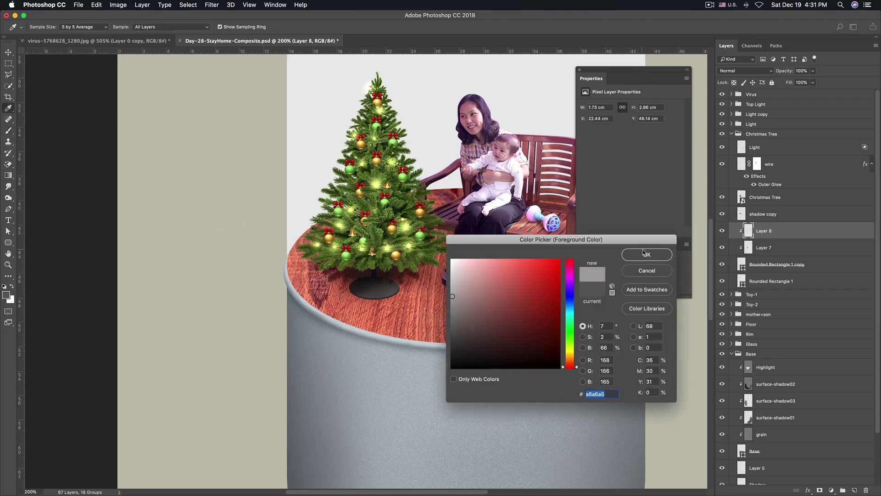
left_click(643, 254)
key("super+z")
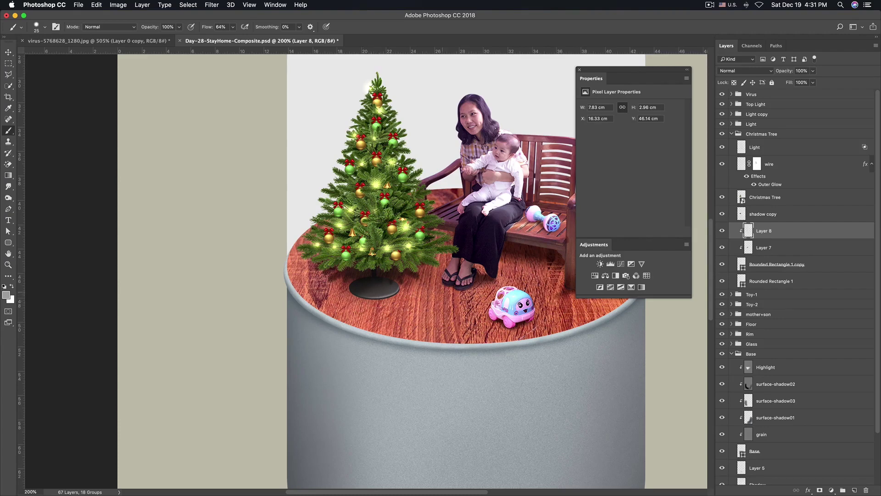
left_click_drag(400, 278, 402, 283)
left_click_drag(397, 274, 389, 272)
left_click(387, 297, "alt")
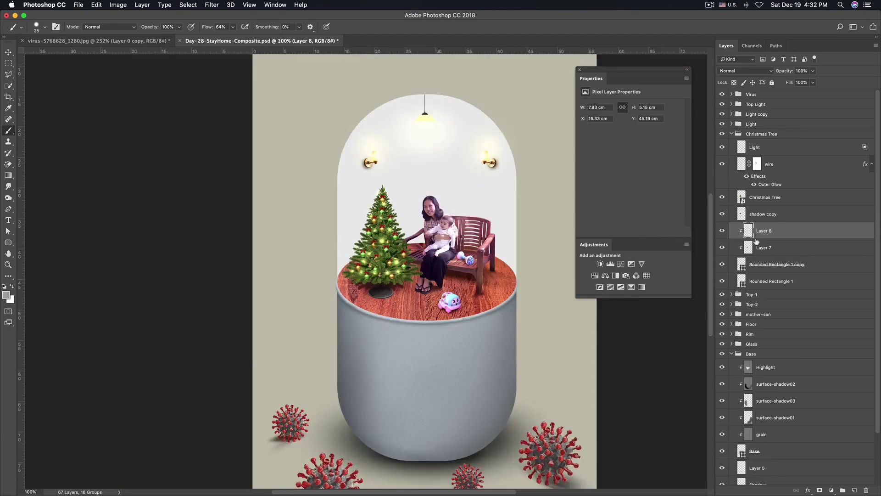
Set Layer 8 to Screen blend mode and lower its Lightness to -66
key("ctrl+u")
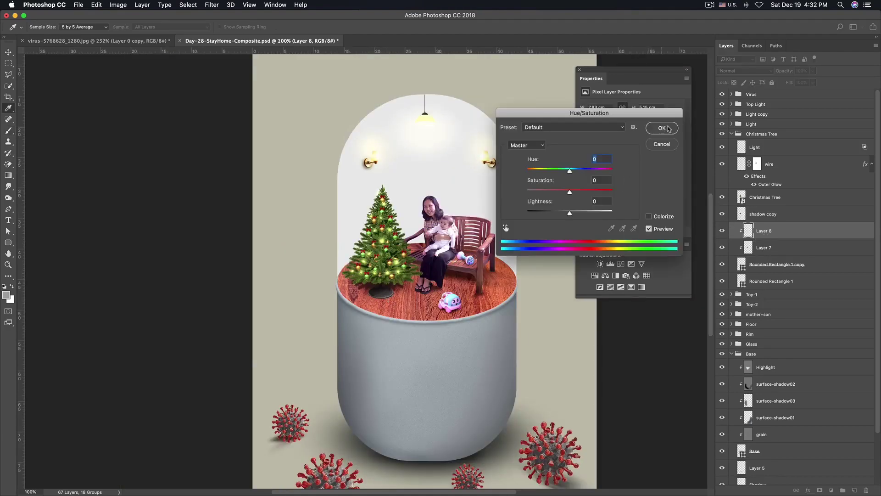
left_click(661, 129)
left_click(720, 72)
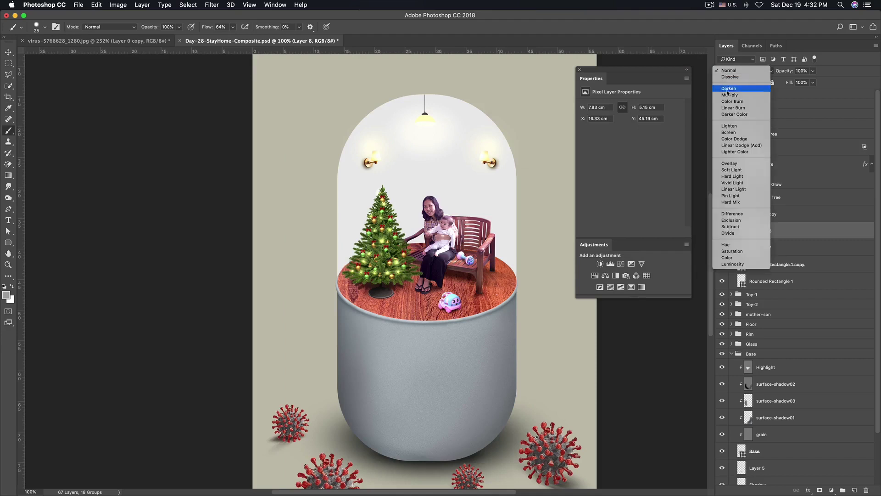
left_click(728, 132)
key("ctrl+u")
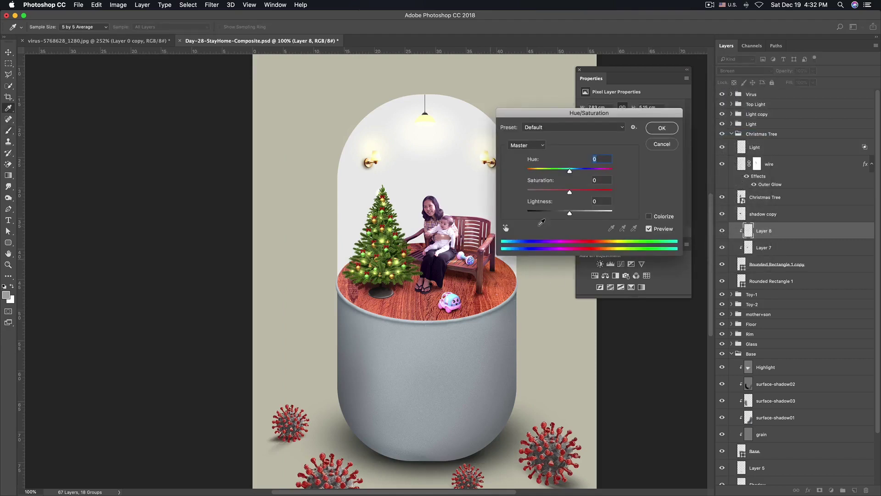
left_click_drag(570, 214, 544, 215)
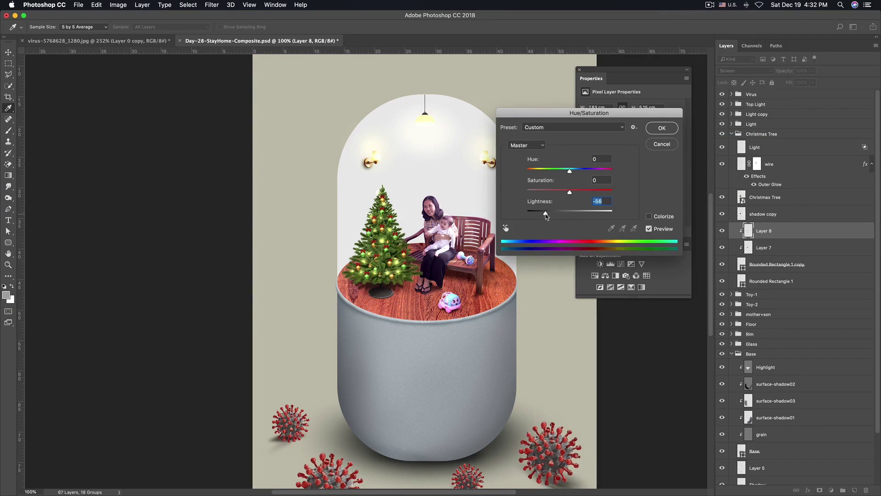
left_click(662, 128)
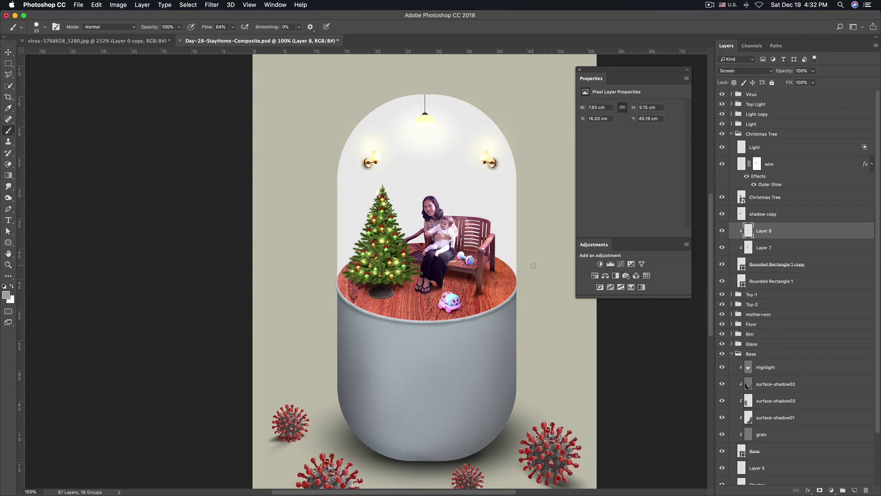
Merge Layer 8, Layer 7 and both Rounded Rectangle layers into one layer
left_click(759, 220)
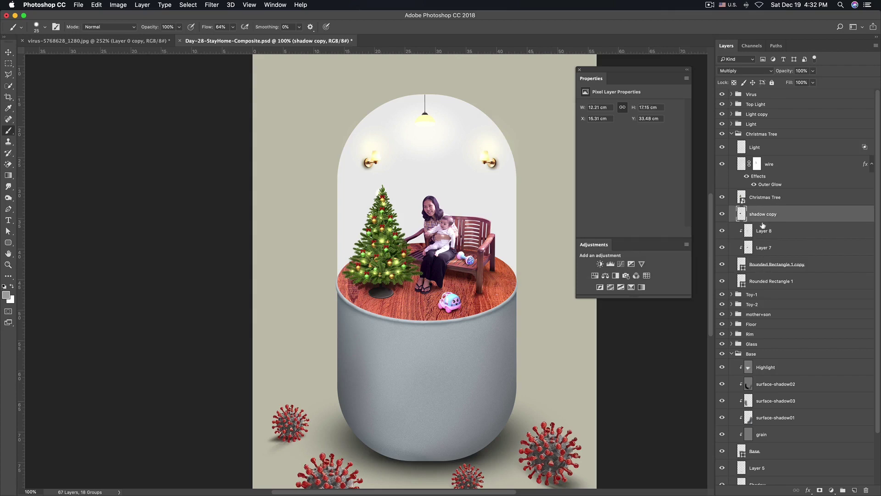
left_click(722, 214)
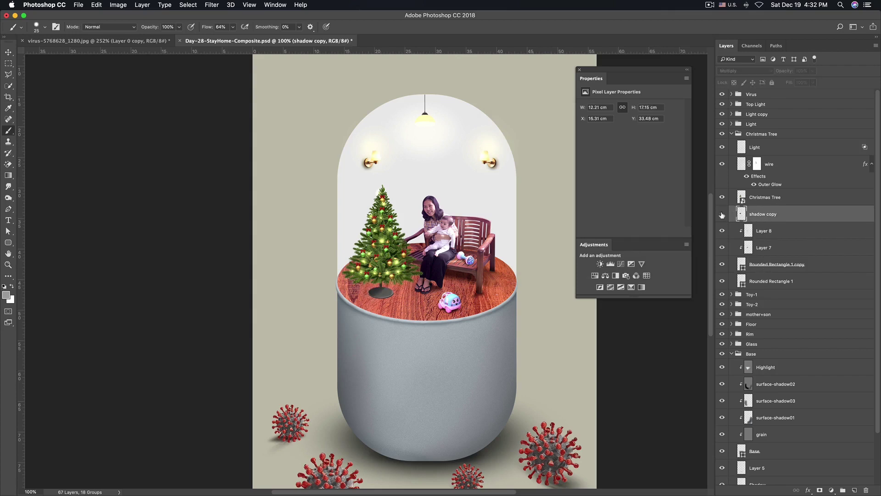
left_click(774, 234)
left_click(773, 284, "shift")
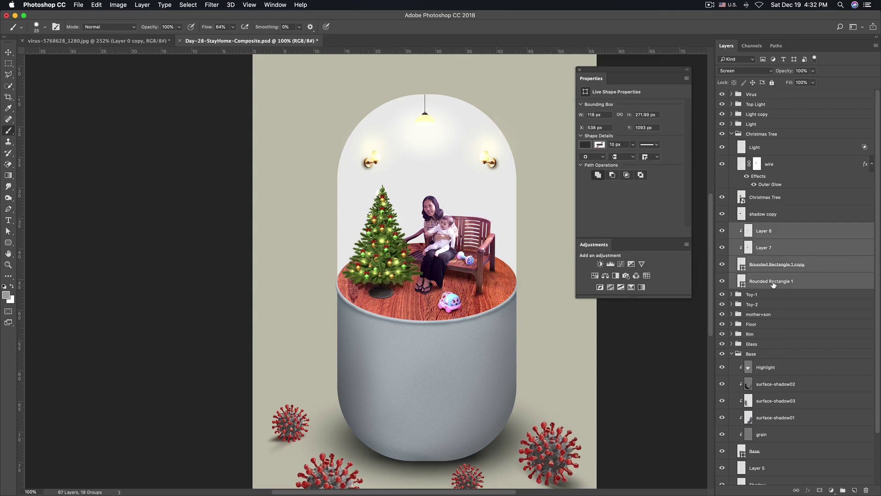
key("ctrl+e")
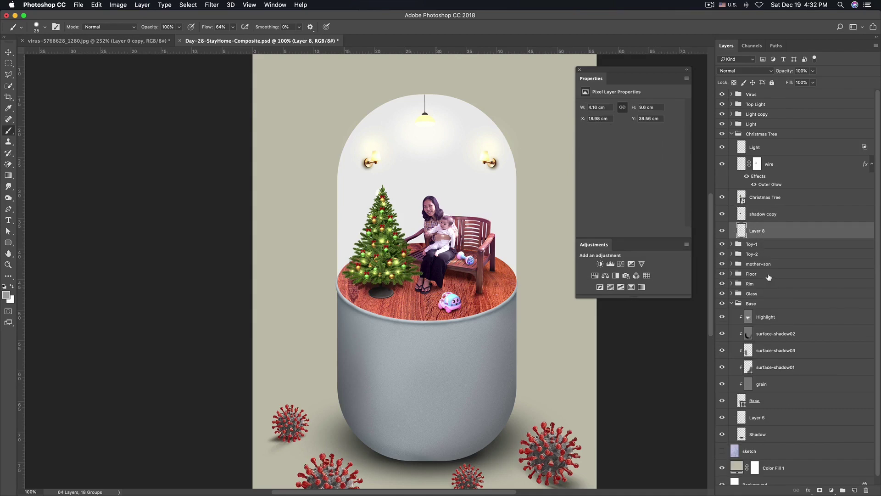
Apply Add Noise with a 1% amount to Layer 8
left_click(212, 5)
mouse_move(218, 132)
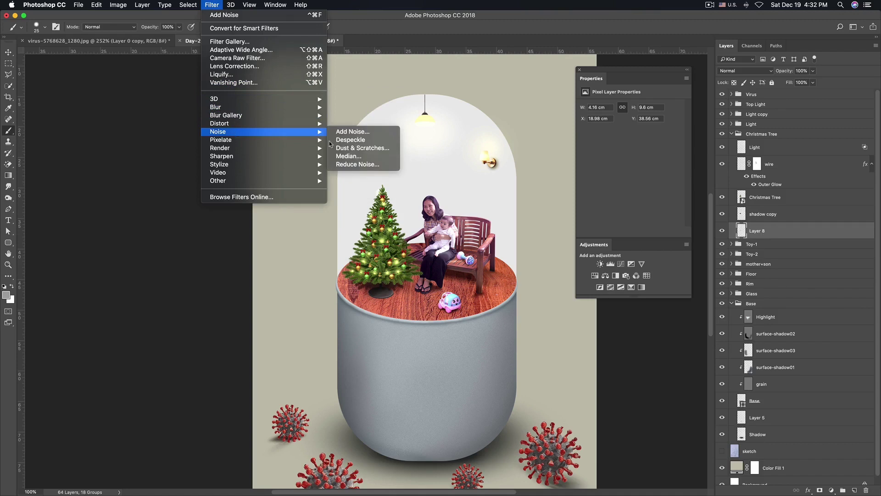
left_click(358, 132)
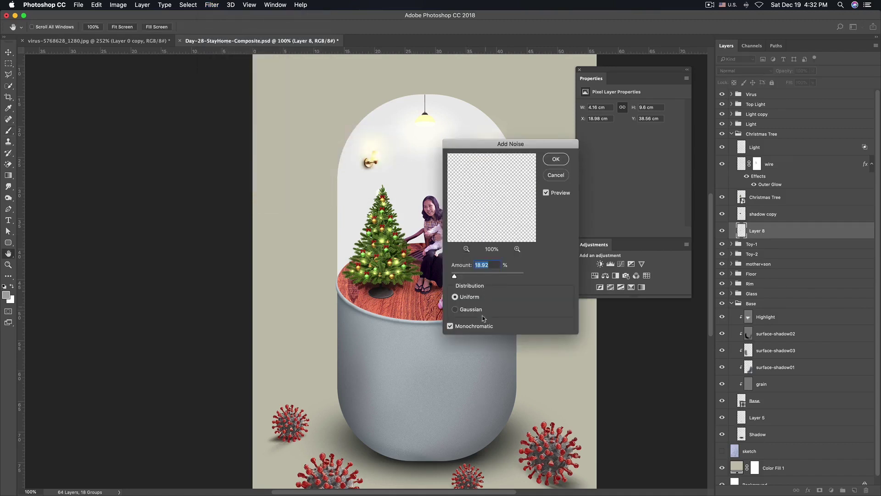
type("3")
type("2")
key("BackSpace")
key("BackSpace")
type("2")
key("BackSpace")
type("1")
left_click(553, 160)
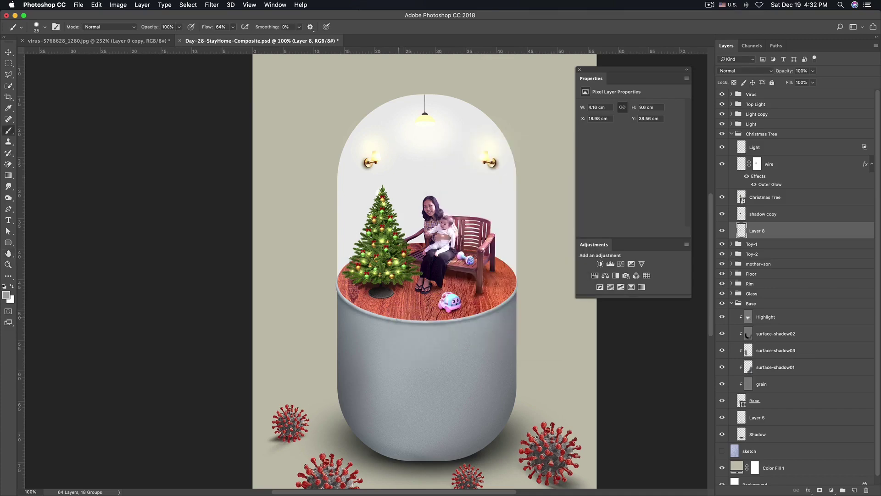
Zoom in on the bench and figures to inspect the noise close up
right_click(403, 302)
left_click(419, 314)
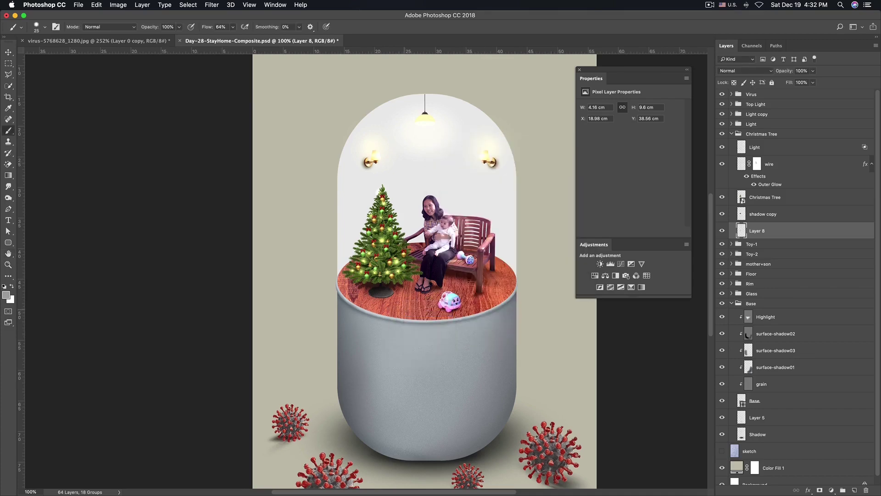
scroll(418, 294, "up", 3)
scroll(349, 333, "right", 2)
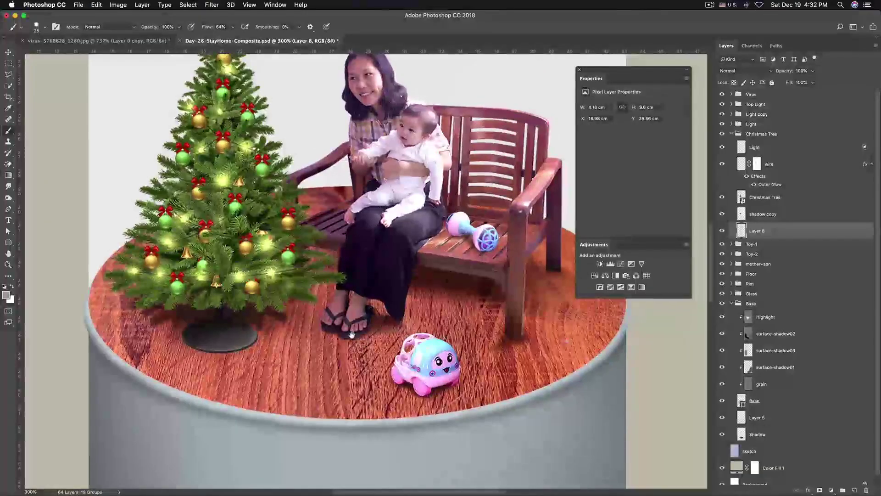
scroll(348, 330, "down", 3)
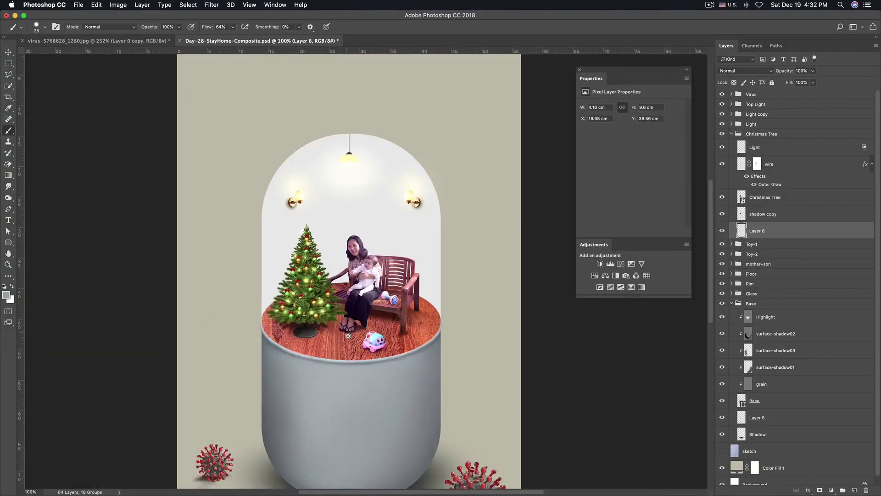
scroll(348, 330, "down", 1)
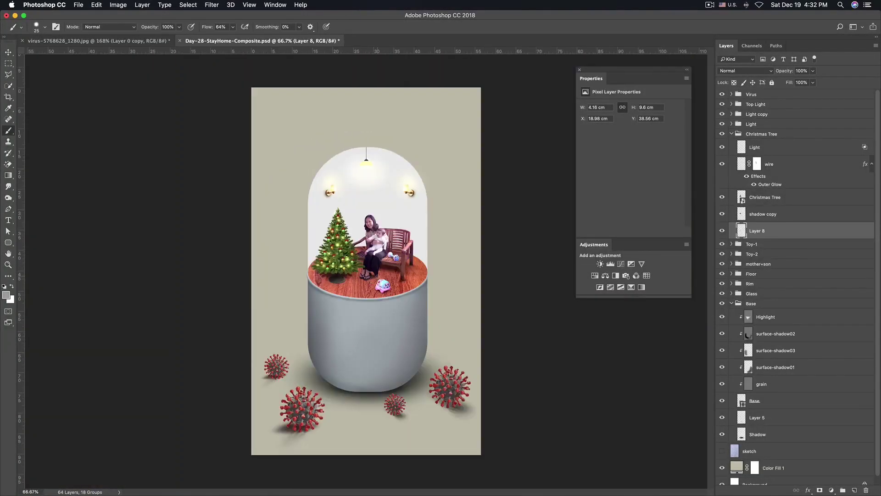
key("space")
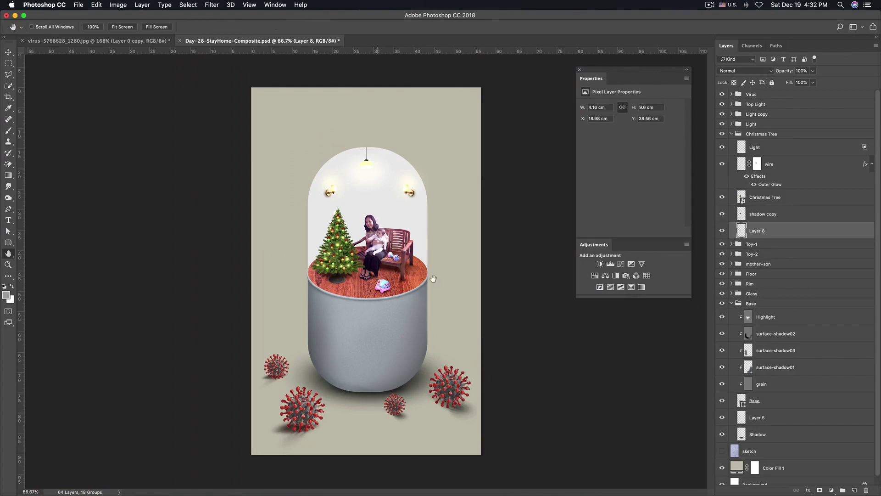
Move the tree's shadow copy lower and transform it wider and flatter
left_click(757, 213)
key("v")
mouse_move(362, 284)
left_mouse_down()
mouse_move(355, 290)
mouse_move(356, 281)
left_mouse_up()
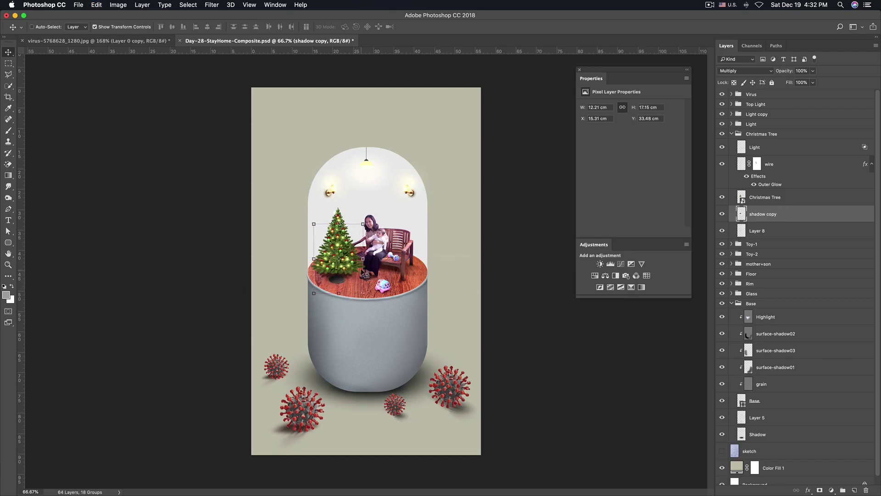
left_click_drag(363, 259, 348, 274)
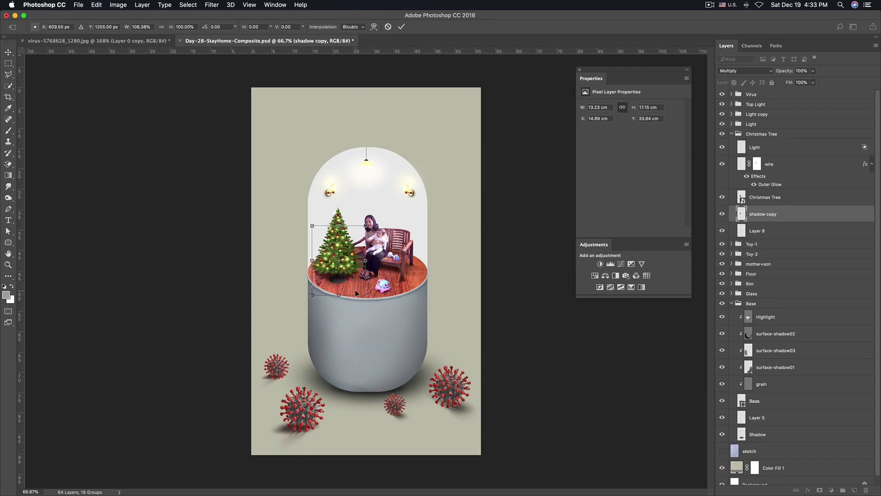
left_click_drag(365, 259, 374, 260)
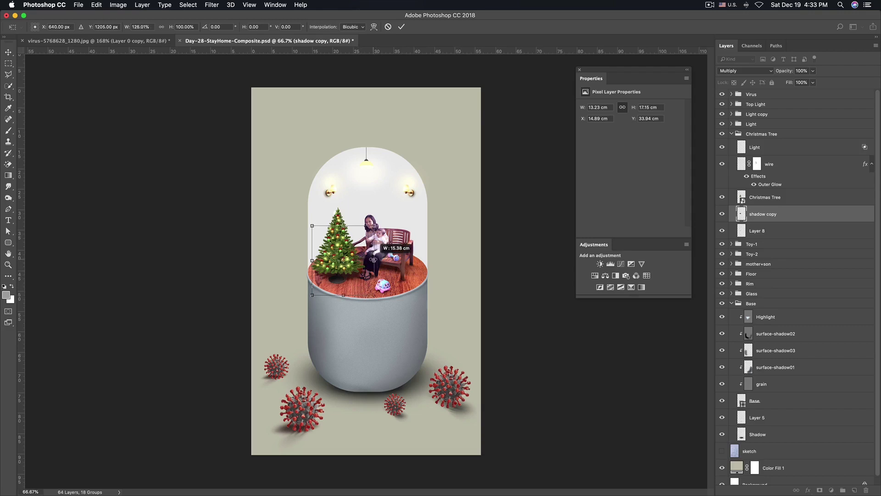
key("ctrl+z")
left_click_drag(368, 260, 371, 260)
left_click_drag(313, 260, 312, 260)
left_click_drag(344, 296, 341, 294)
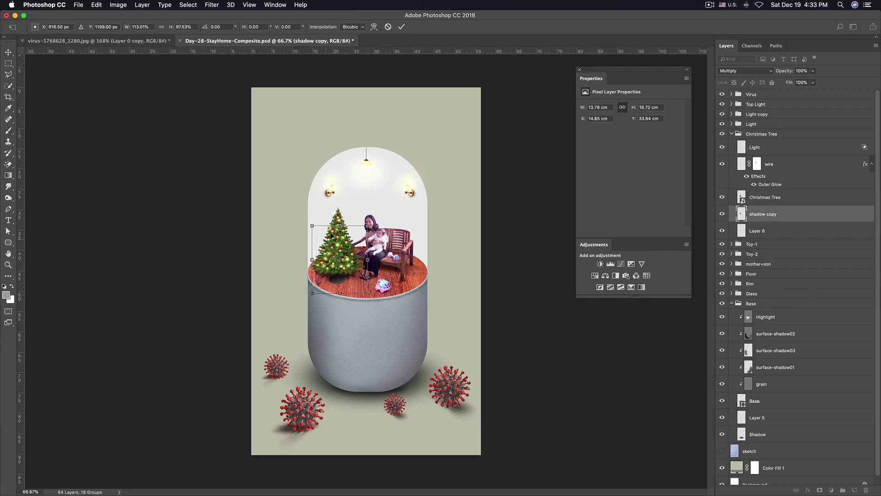
left_click_drag(340, 225, 338, 235)
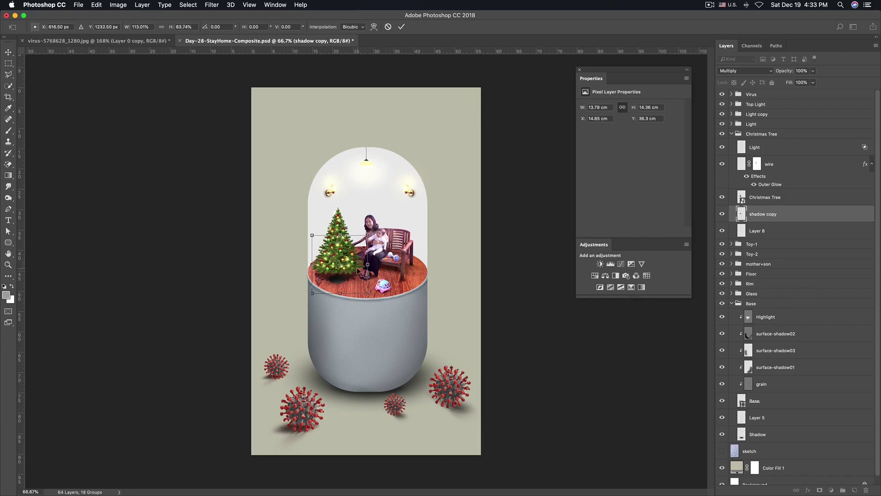
key("Return")
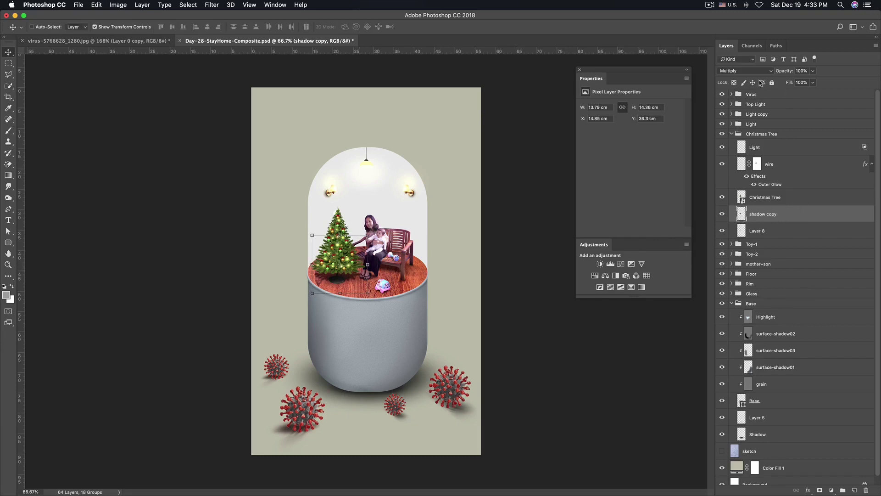
Lighten the shadow copy with Hue/Saturation Lightness +27
key("ctrl+u")
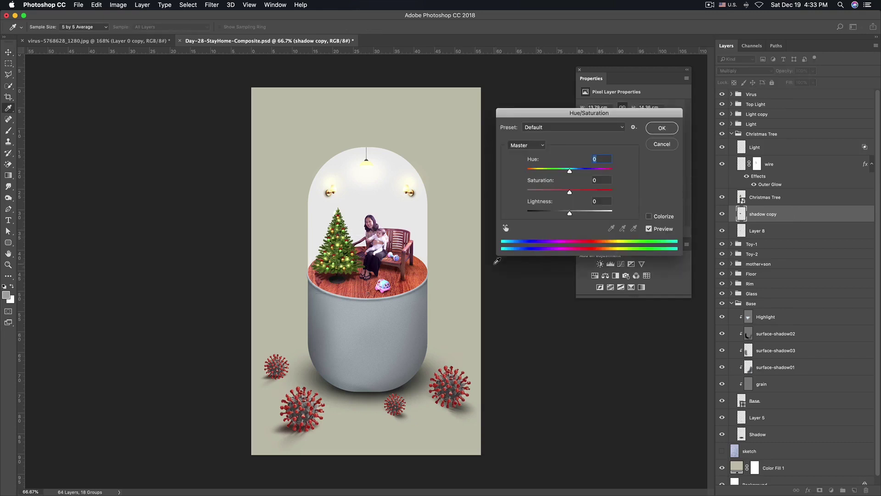
mouse_move(571, 216)
left_mouse_down()
mouse_move(582, 217)
mouse_move(569, 217)
left_mouse_up()
left_click(673, 131)
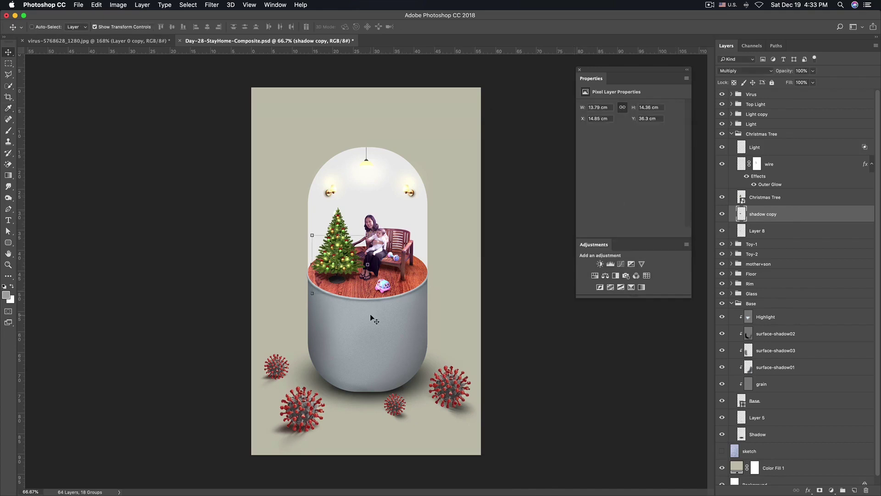
left_click(547, 332, "ctrl")
key("ctrl+minus")
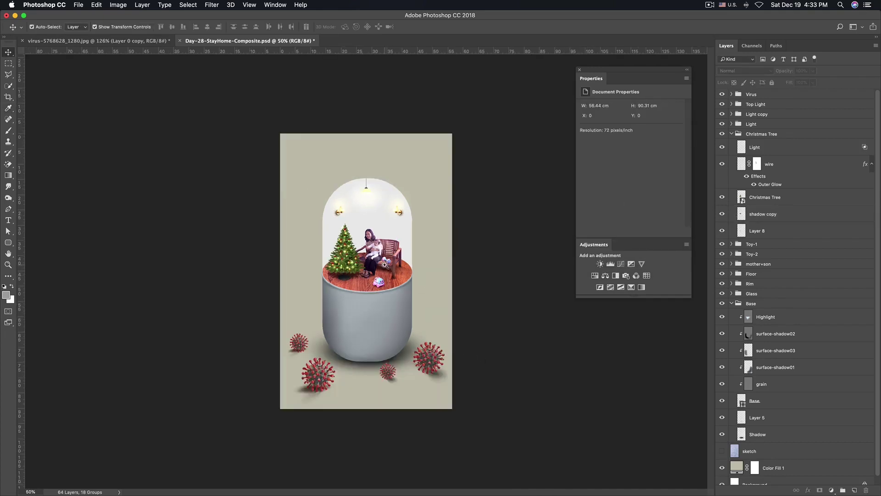
key("ctrl+plus")
key("ctrl+s")
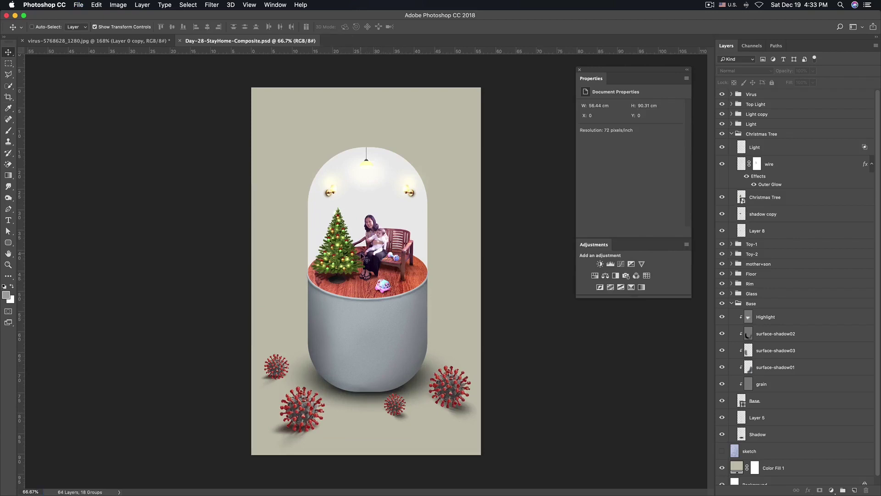
key("ctrl+plus")
key("ctrl+plus")
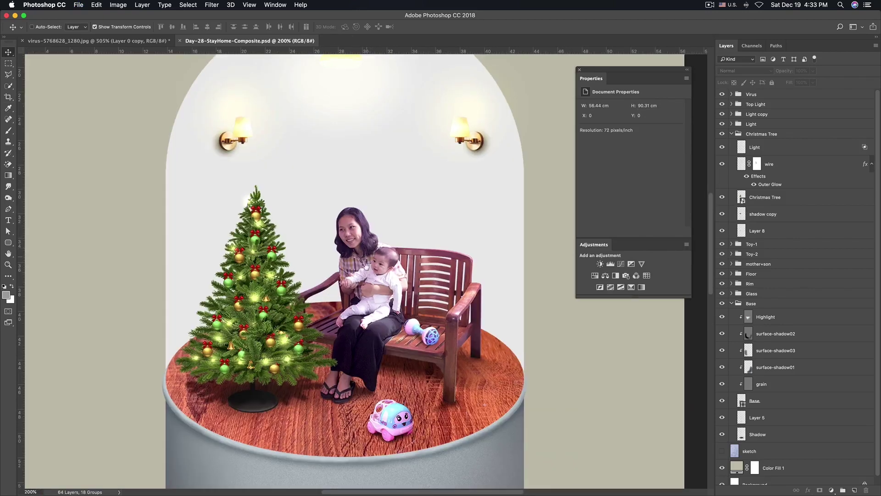
scroll(366, 266, "up", 1)
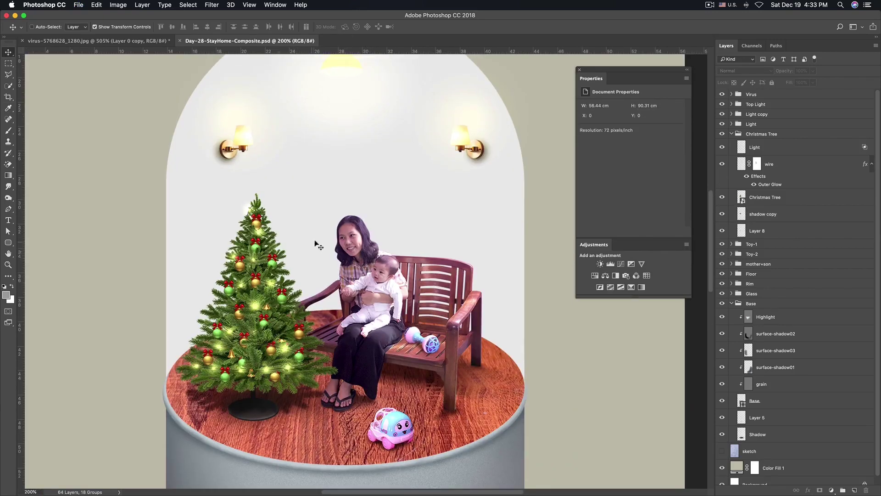
key("ctrl")
key("ctrl+1")
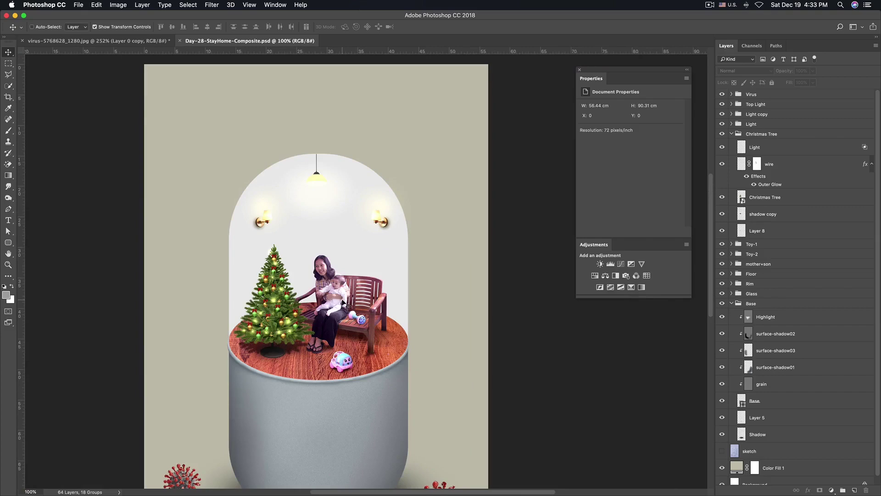
key("ctrl+minus")
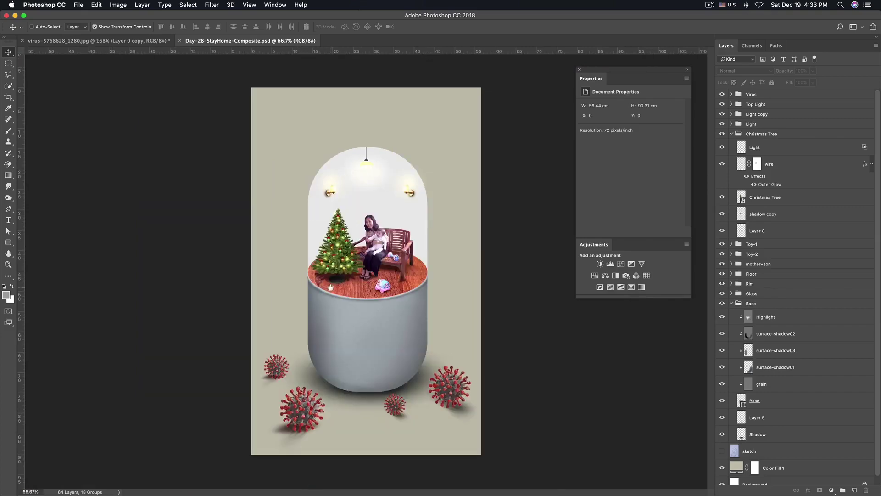
key("ctrl+plus")
key("ctrl+minus")
key("ctrl+minus")
key("ctrl")
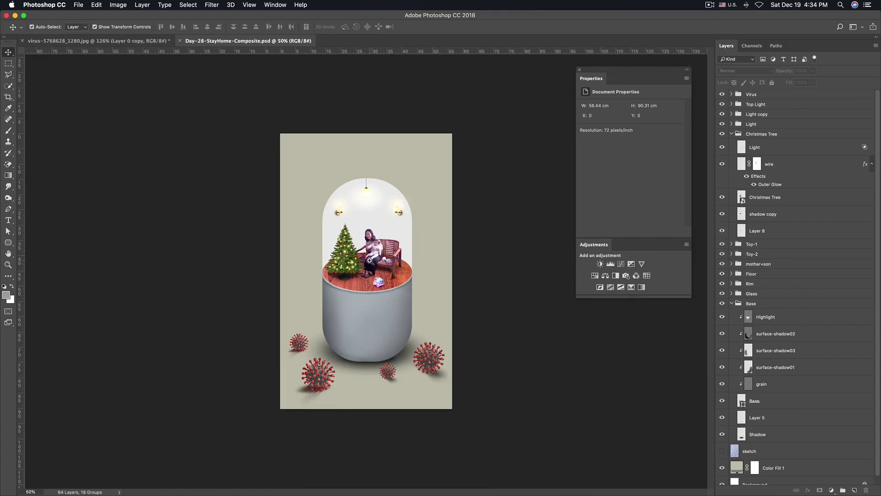
key("ctrl+plus")
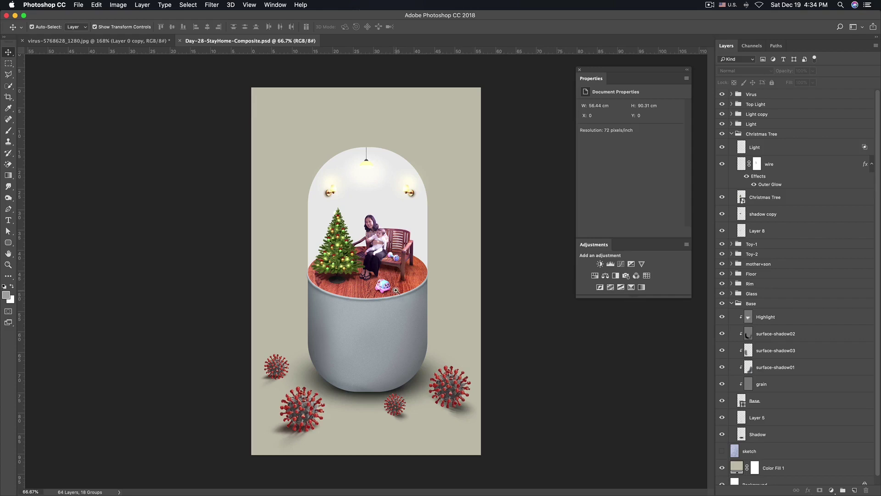
key("ctrl+plus")
key("ctrl+minus")
key("ctrl+minus")
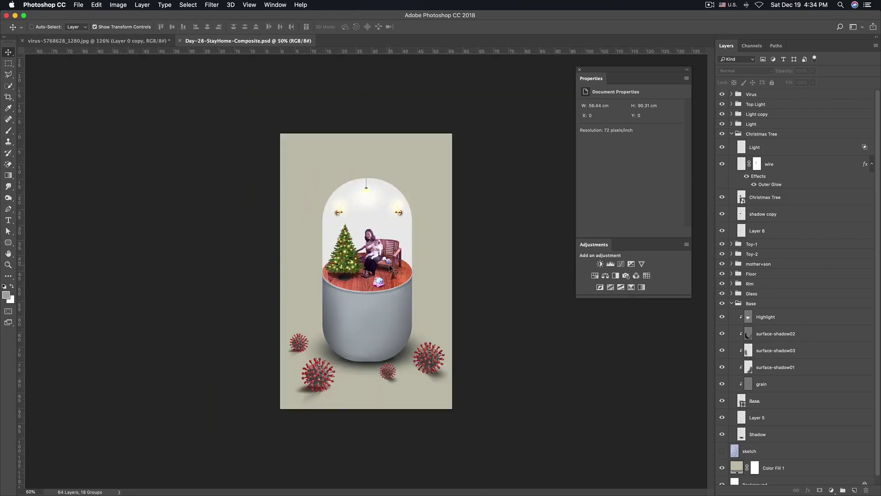
key("h")
key("ctrl+plus")
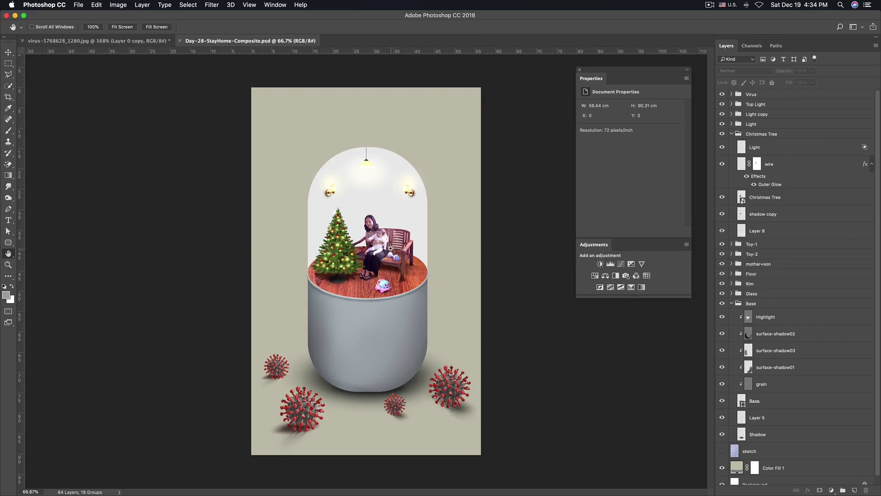
key("super+minus")
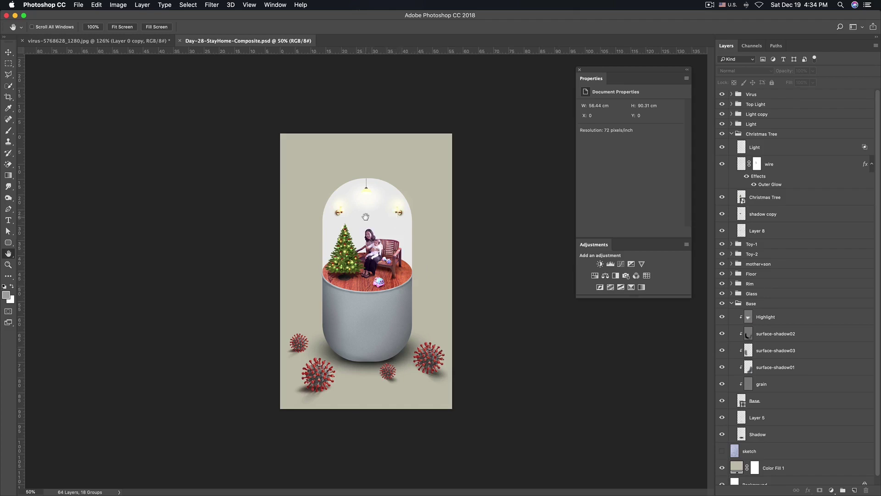
Solo the pencil sketch layer to compare, then restore the full composite
scroll(365, 216, "up", 3)
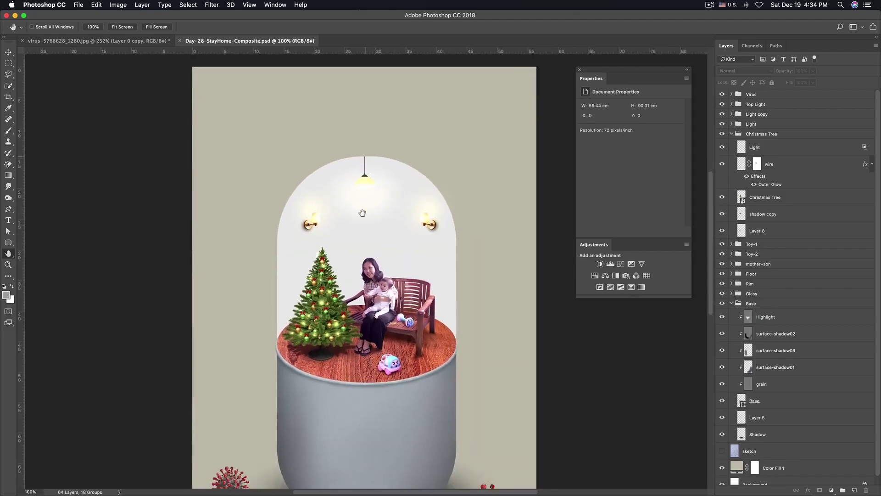
left_click_drag(361, 235, 354, 207)
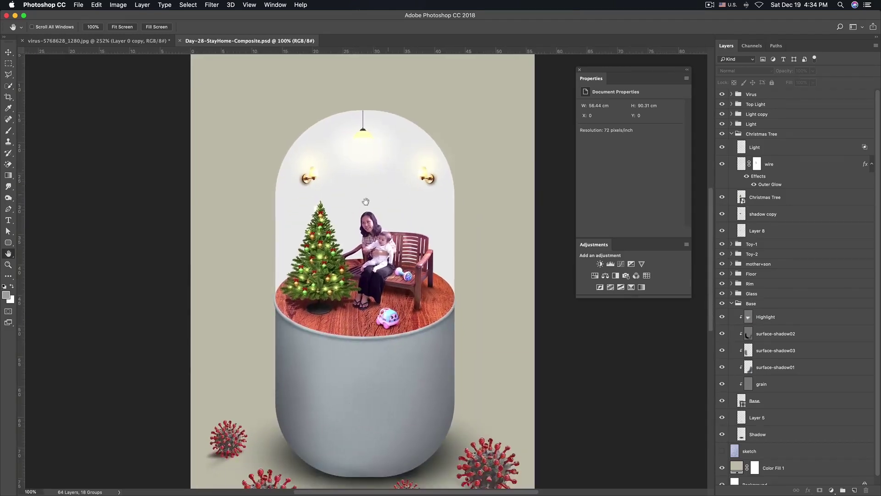
left_click(722, 451, "alt")
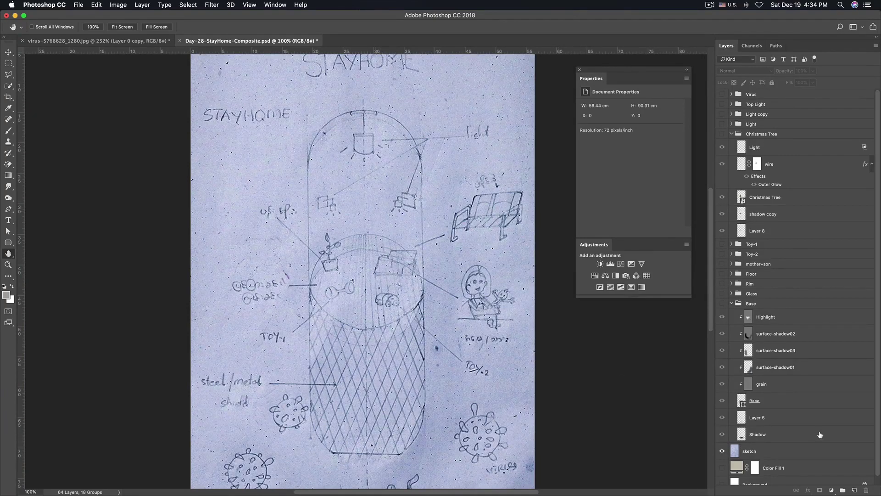
left_click(721, 452, "alt")
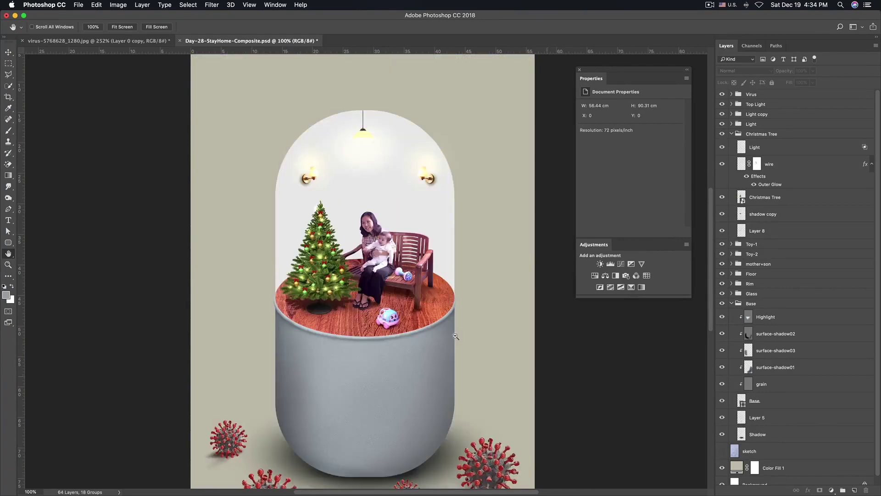
Save the capsule composite document and review it zoomed in and out
key("super+s")
key("super+minus")
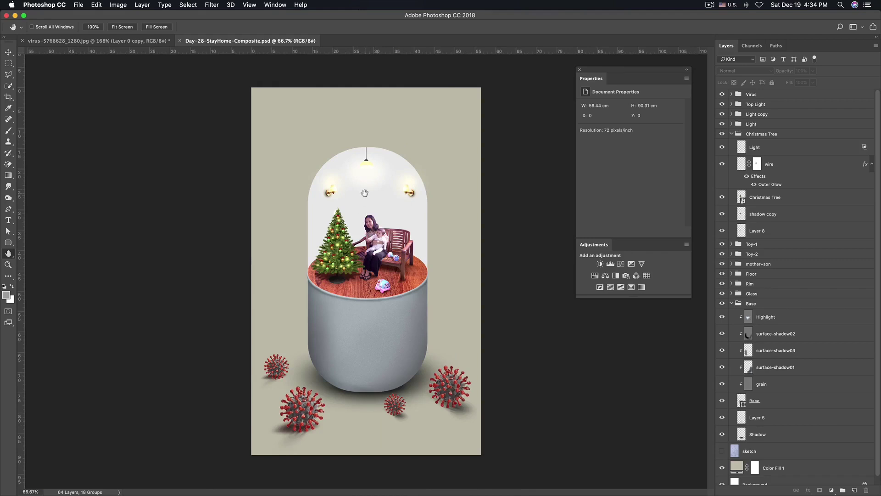
key("super+plus")
scroll(365, 195, "down", 3)
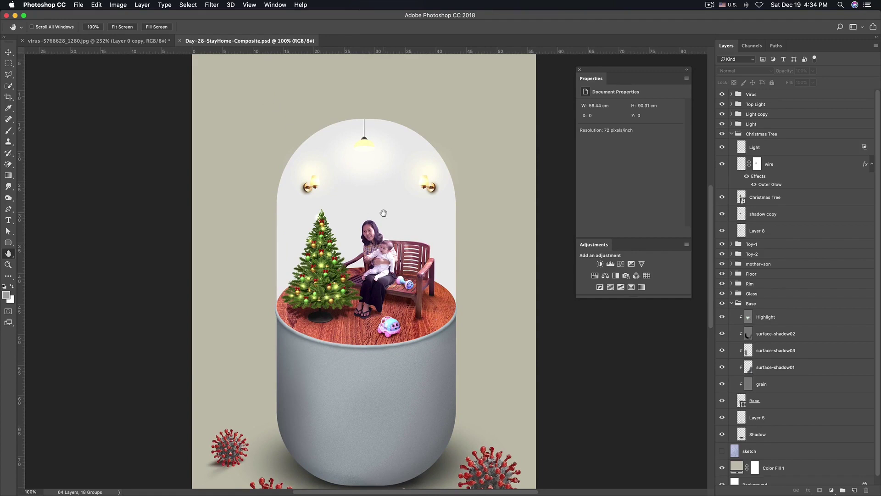
key("super+minus")
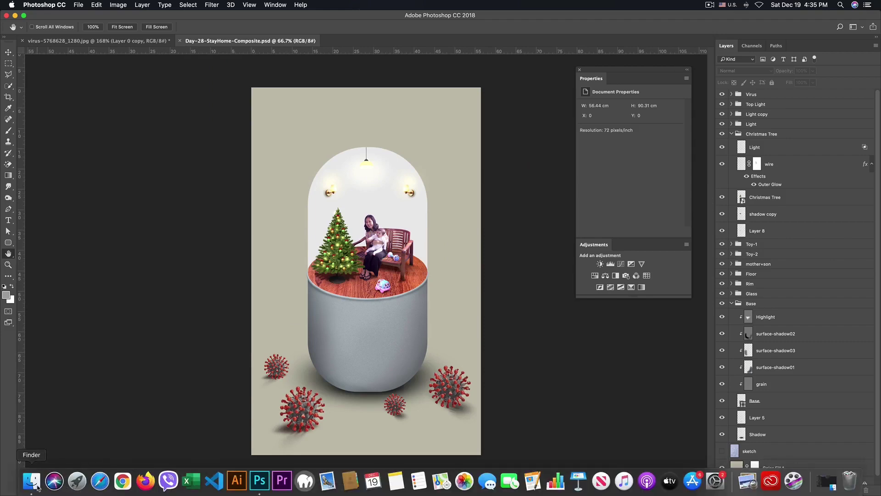
Open frame-2486643_1280.png from the Lesson File folder in Adobe Photoshop CC 2018
left_click(31, 479)
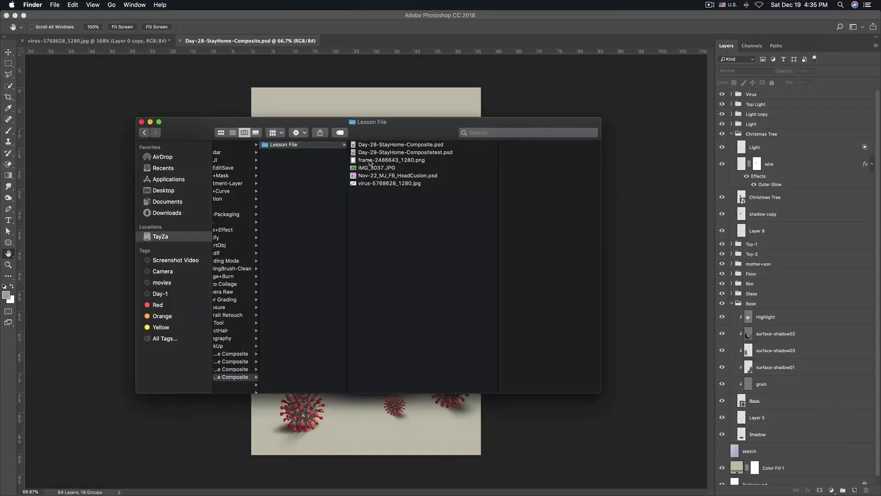
left_click(439, 161)
right_click(439, 164)
mouse_move(463, 175)
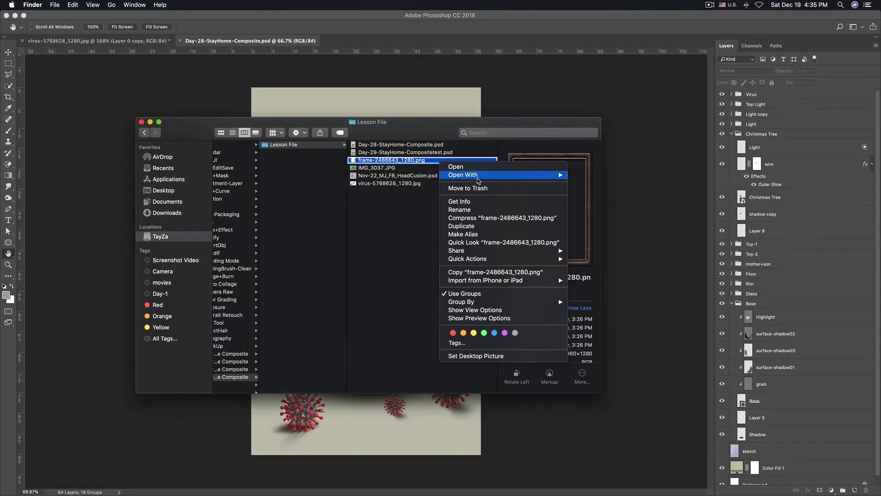
left_click(587, 199)
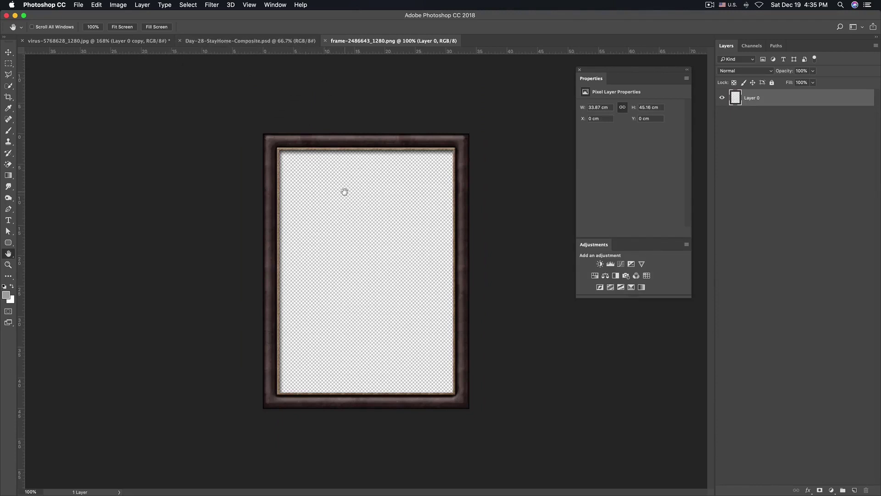
Open Nov-22_MJ_FB_HeadCusion.psd from the Lesson File folder in Photoshop
key("super+Tab")
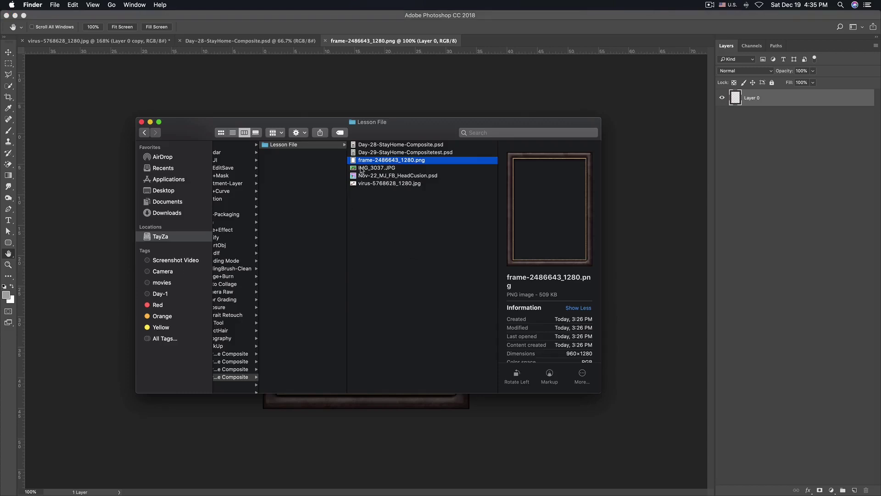
key("Down")
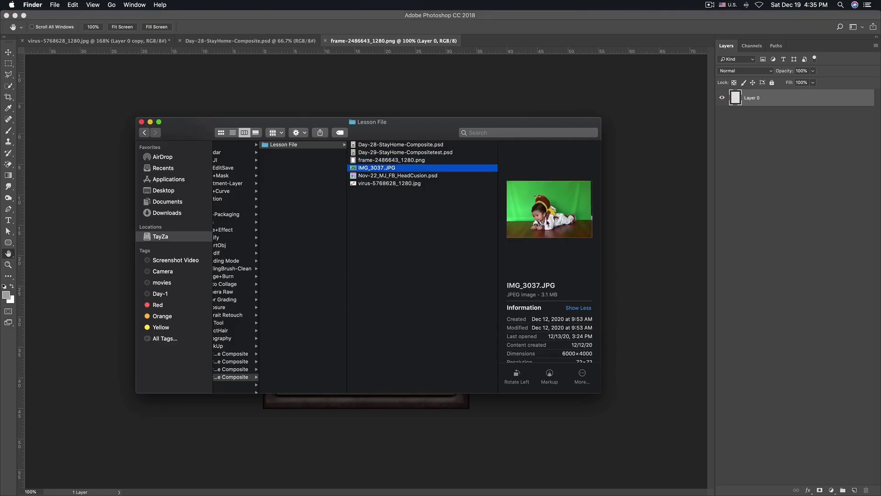
left_click(386, 177)
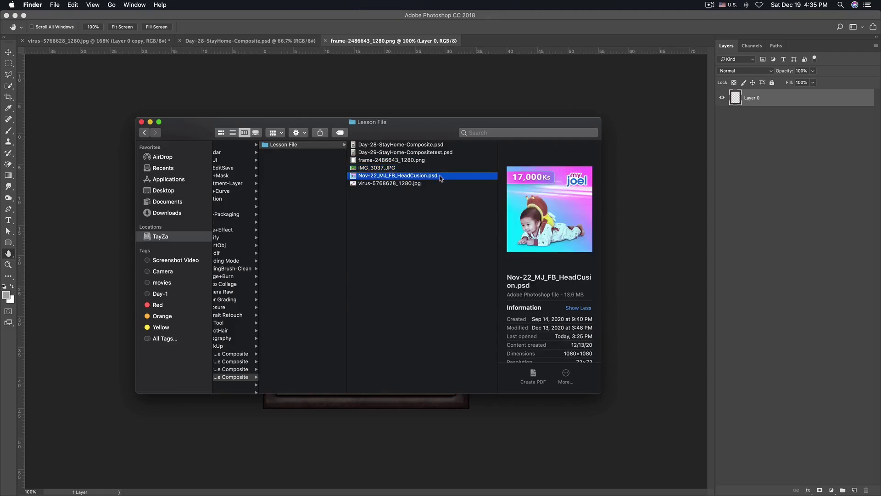
double_click(439, 175)
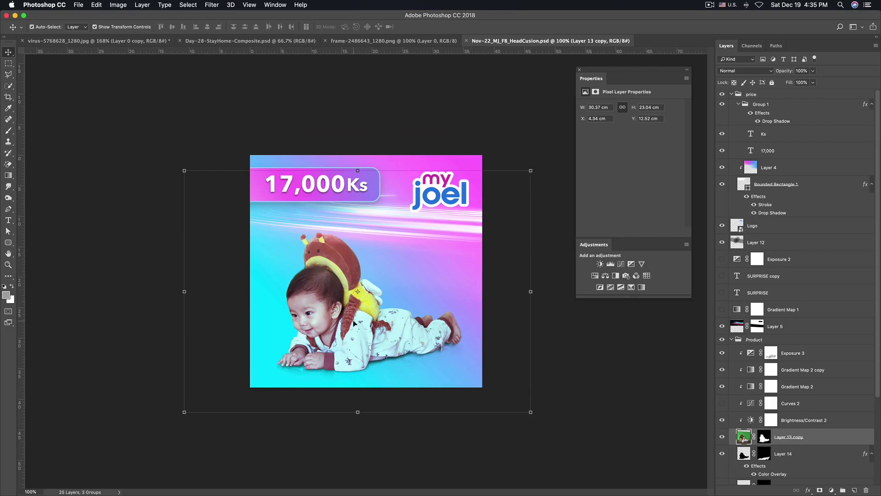
Drag the baby's Product group into the frame-2486643_1280.png document
left_click(571, 350, "super")
left_click(349, 340, "super")
left_click(731, 339)
left_click_drag(429, 325, 439, 304)
key("super+z")
left_click_drag(387, 314, 394, 304)
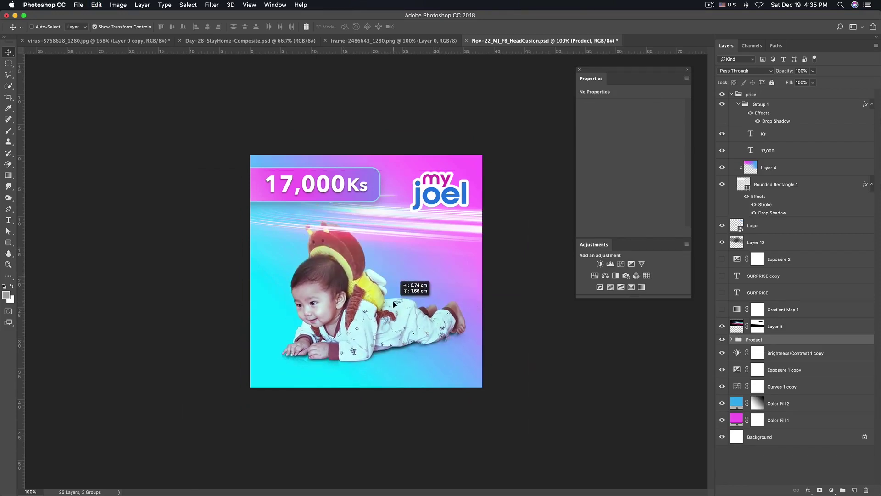
left_click_drag(394, 304, 386, 42)
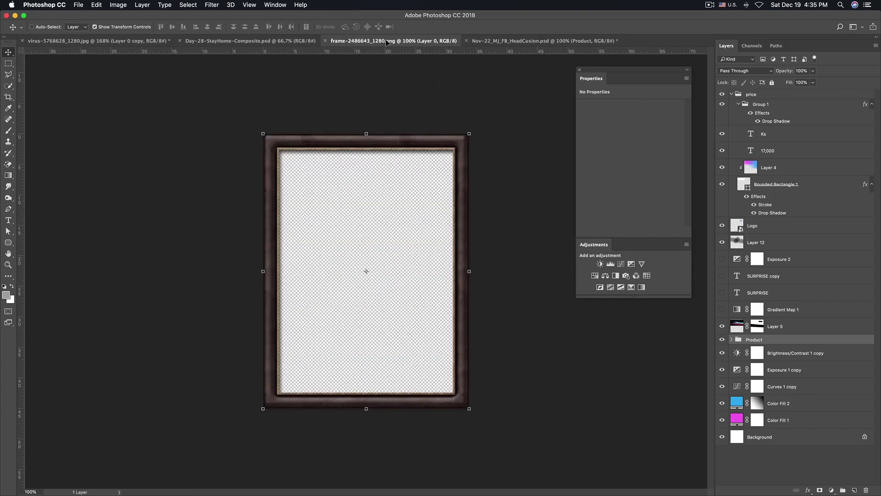
mouse_move(384, 246)
left_mouse_down()
mouse_move(405, 295)
mouse_move(398, 293)
left_mouse_up()
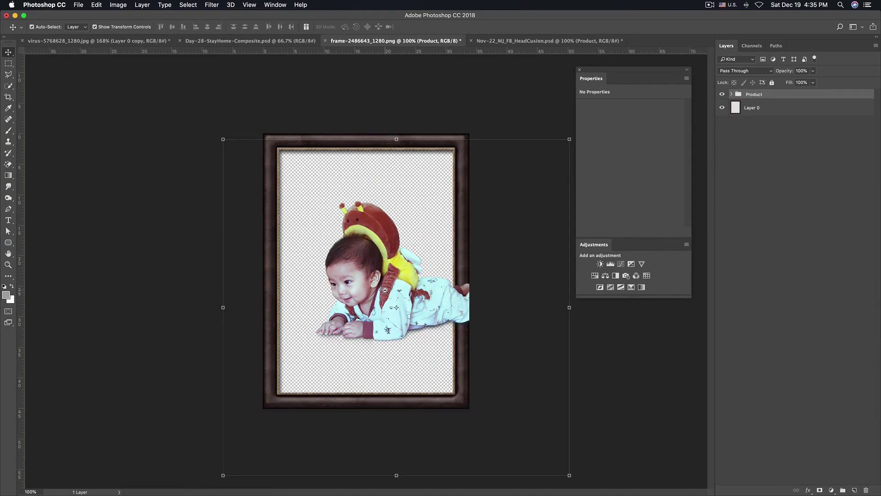
Scale the baby to about 127% and position it inside the frame
key("ctrl+minus")
key("ctrl+t")
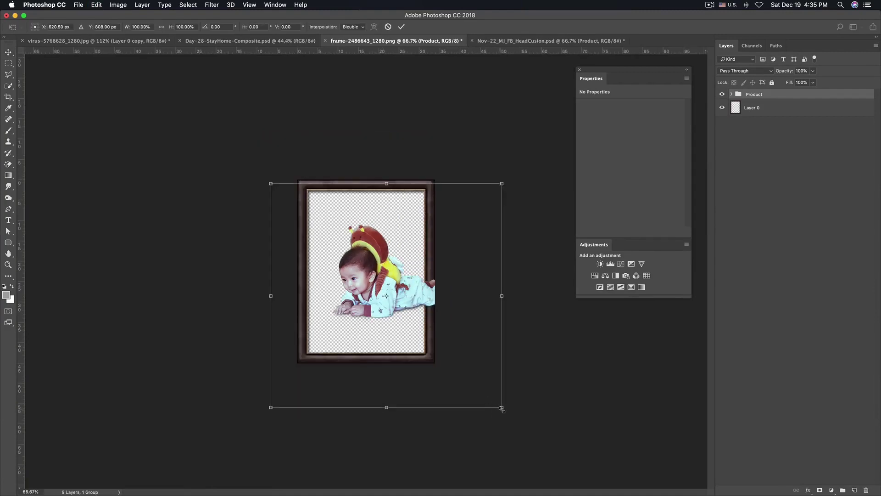
left_click_drag(502, 408, 543, 428)
mouse_move(397, 257)
left_mouse_down()
mouse_move(419, 270)
mouse_move(406, 268)
left_mouse_up()
key("Return")
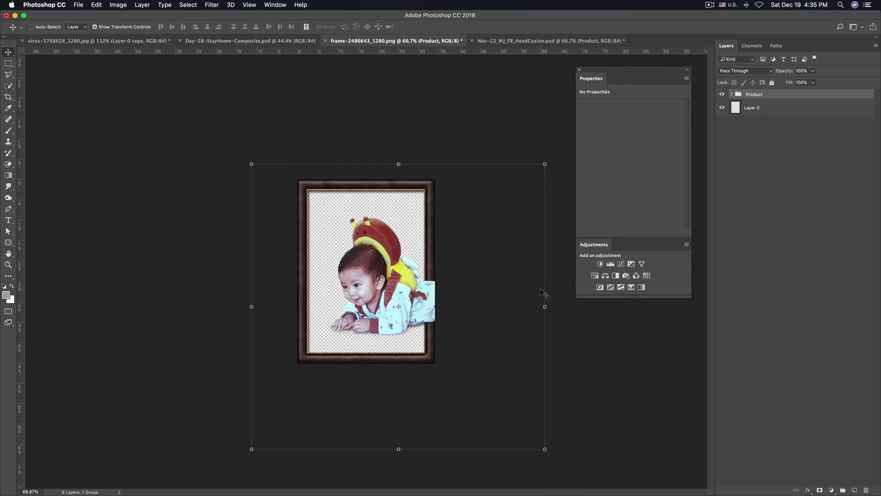
Move the frame layer Layer 0 above the baby group
left_click(752, 108)
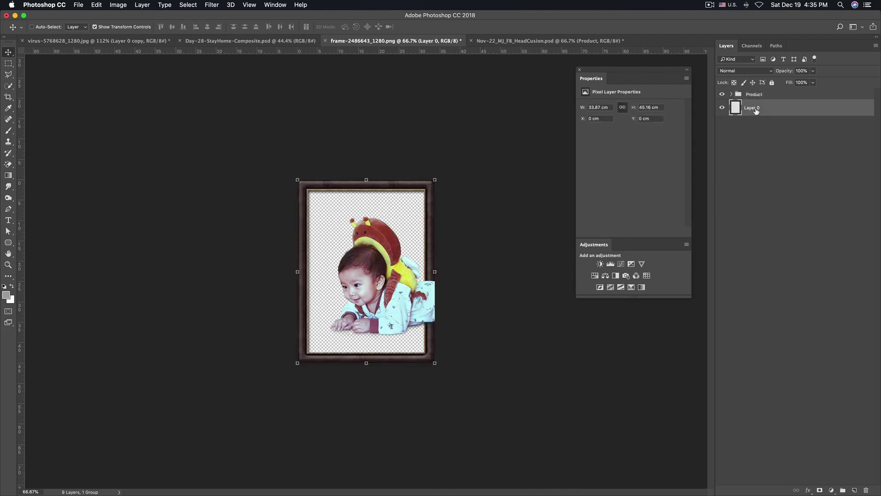
left_click_drag(755, 111, 755, 93)
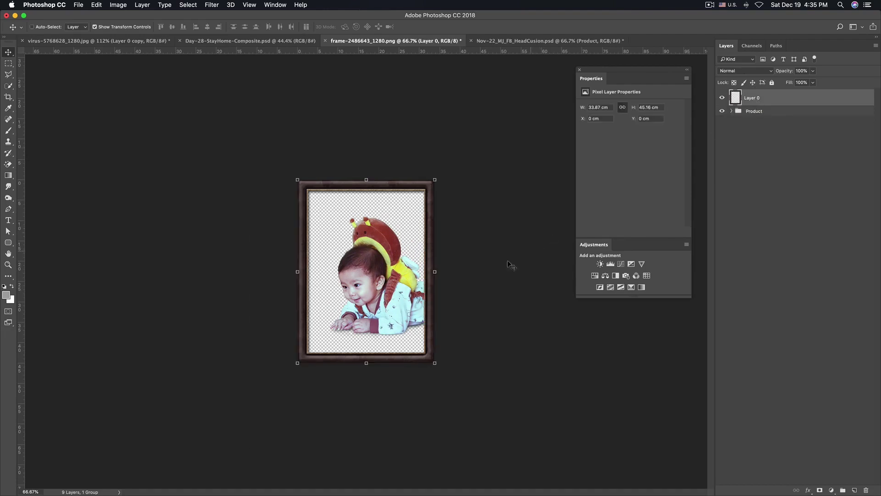
left_click(487, 260)
scroll(370, 279, "up", 1)
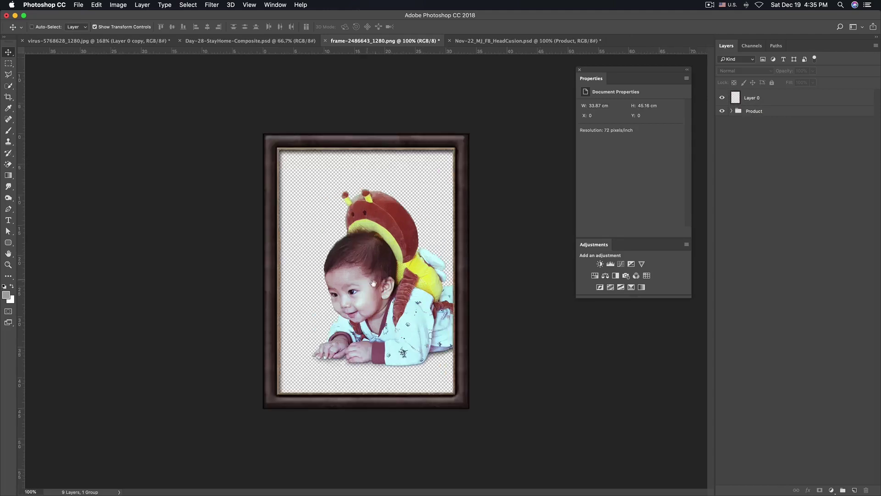
scroll(375, 284, "down", 1)
Rescale the Product group to about 116% and nudge it into place in the frame
left_click(754, 112)
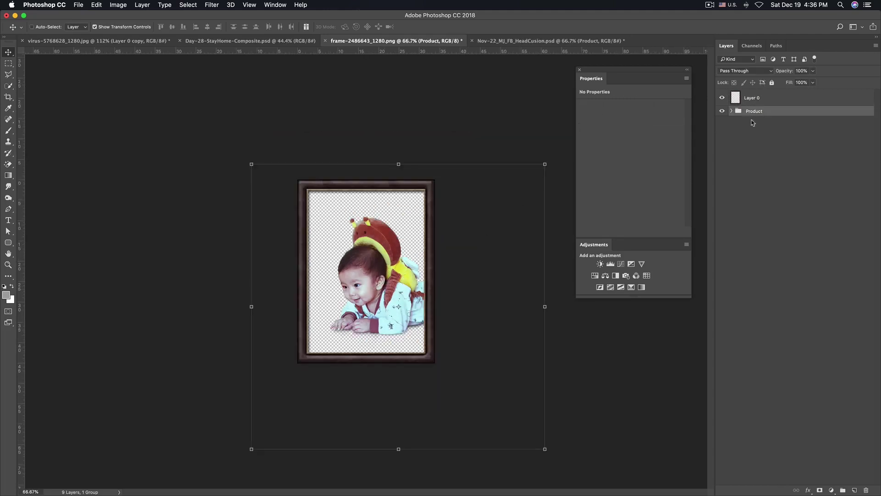
key("ctrl+t")
left_click_drag(248, 163, 215, 152)
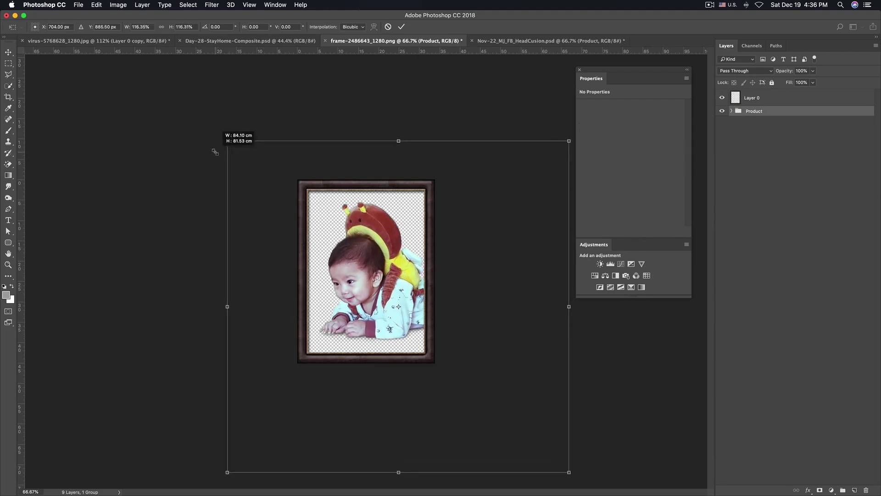
left_click_drag(491, 287, 491, 291)
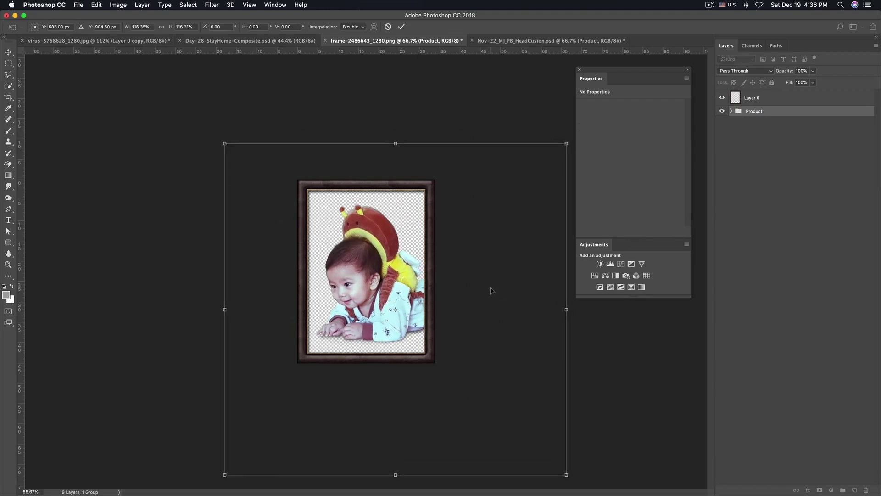
key("Return")
Zoom to 200%, expand the Product group and target Layer 13 copy's mask
left_click(365, 267, "super")
left_click(366, 270, "super")
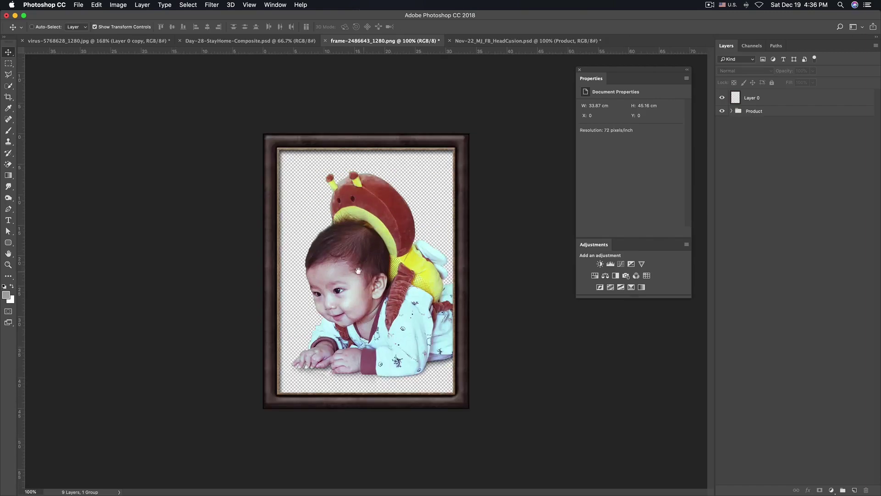
left_click(355, 268, "super")
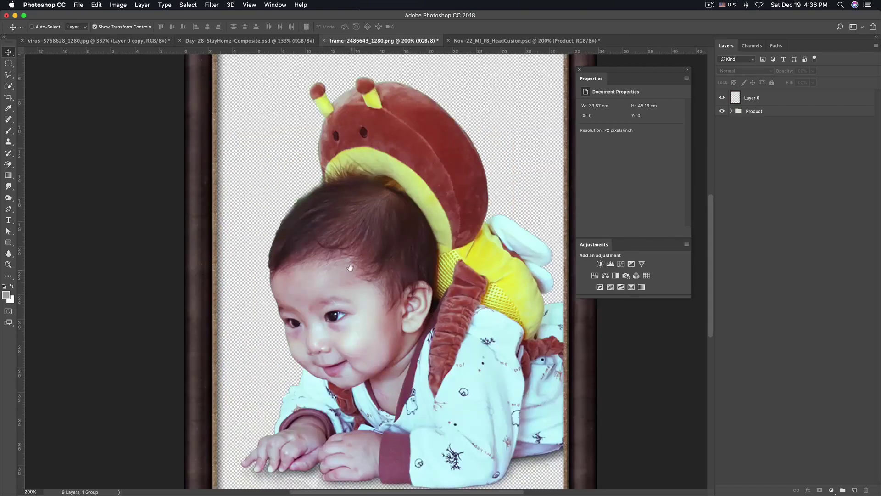
left_click(732, 111)
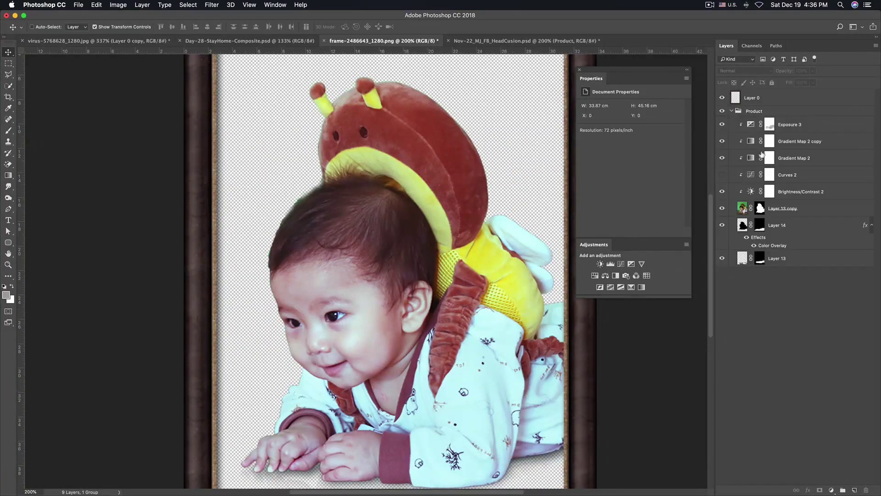
left_click(758, 210)
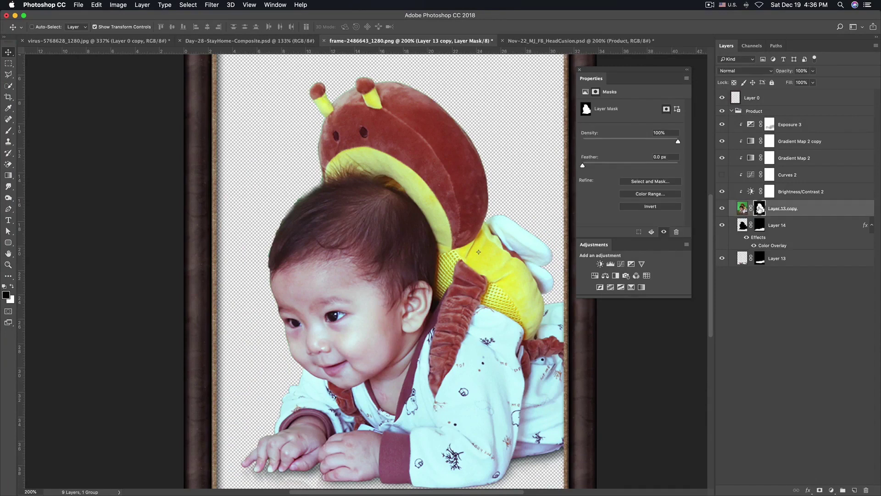
Brush Layer 13 copy's mask along the head's top-left edge, undo a stray dab, then set white as foreground
left_click(760, 209, "alt")
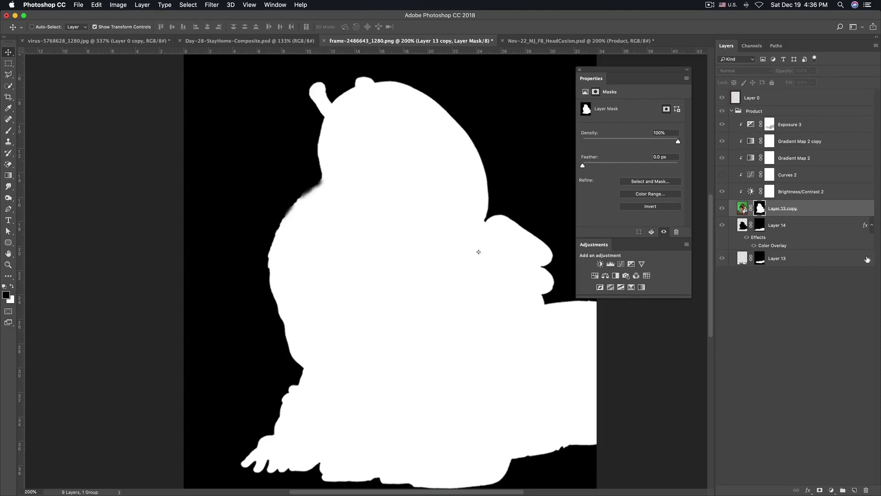
key("b")
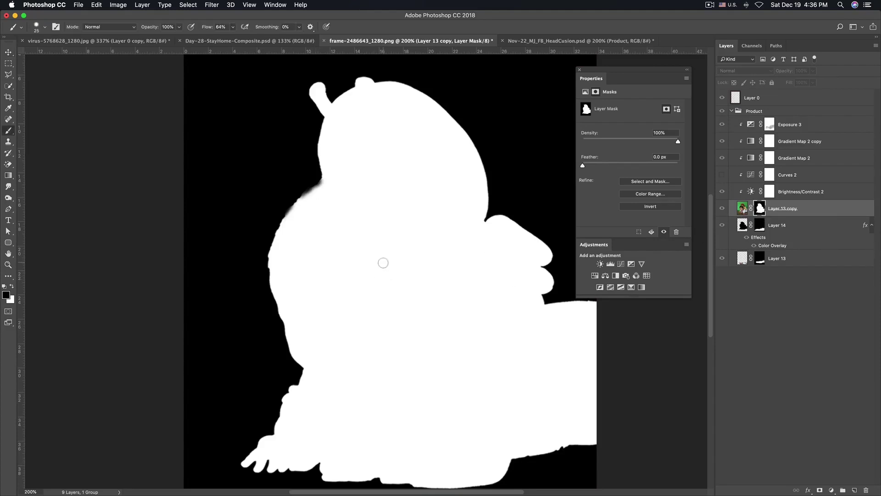
left_click_drag(322, 200, 327, 185)
left_click(760, 210, "alt")
left_click(761, 210, "alt")
left_click(314, 192)
key("ctrl+z")
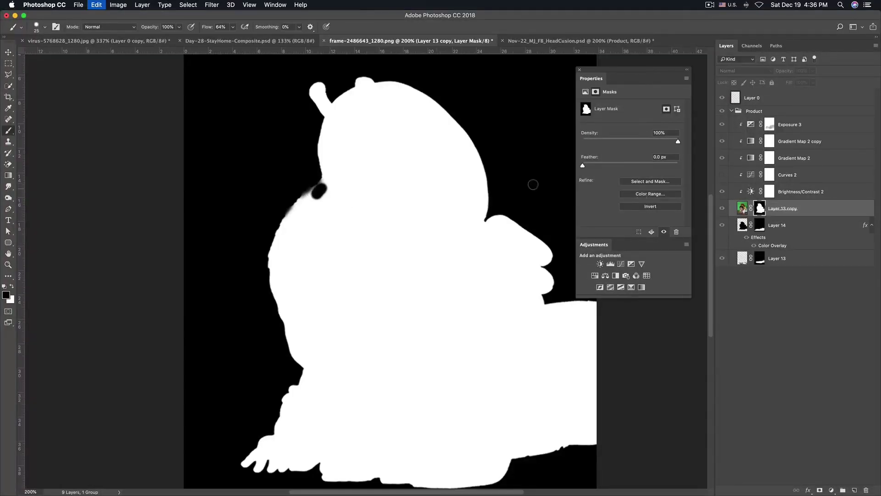
left_click(760, 209, "alt")
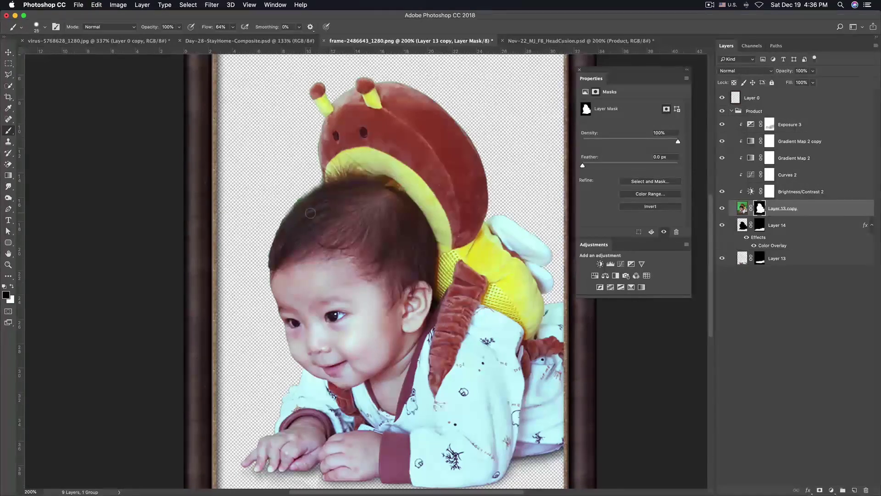
key("x")
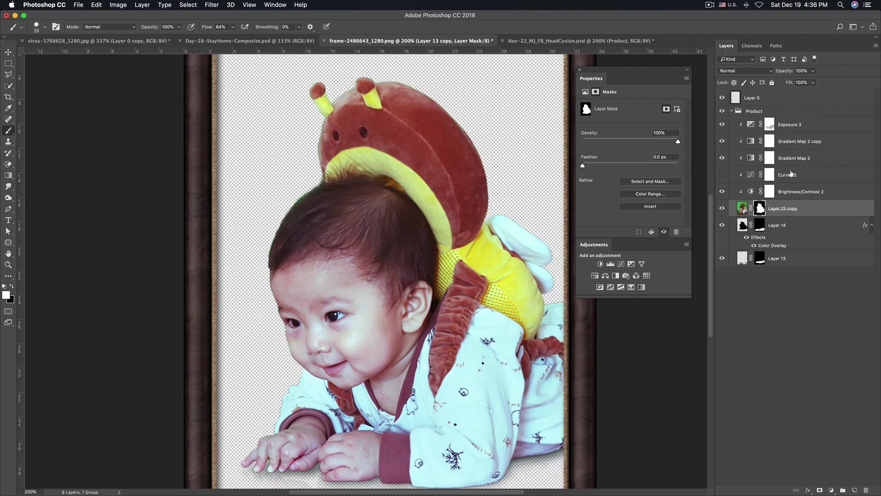
left_click(789, 159)
Review the existing adjustment layers and add a Selective Color adjustment layer
left_click(787, 141)
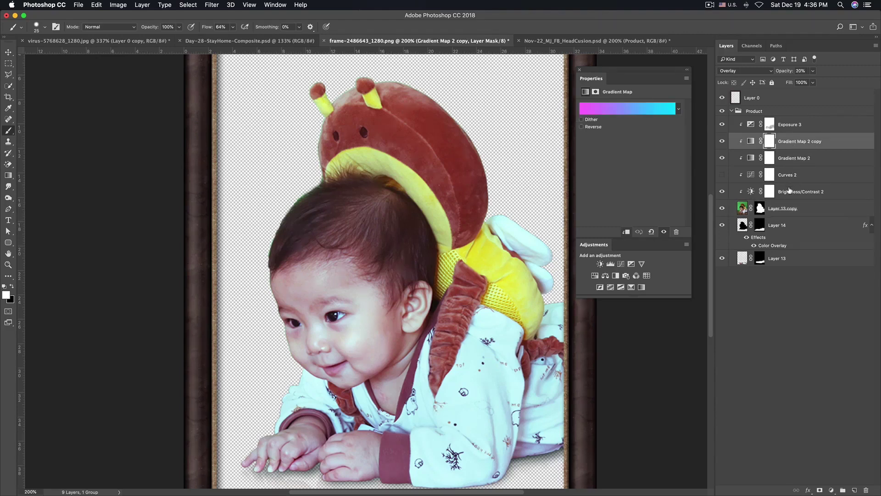
left_click(780, 198)
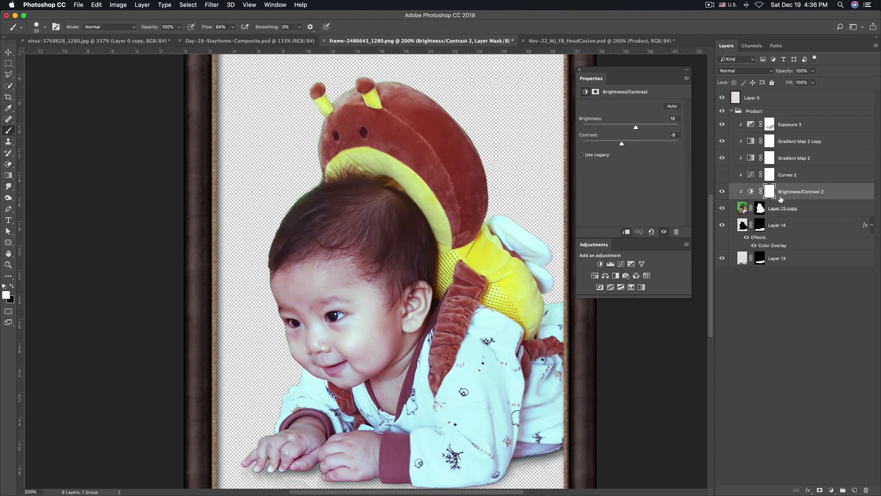
left_click(791, 141)
left_click(789, 124)
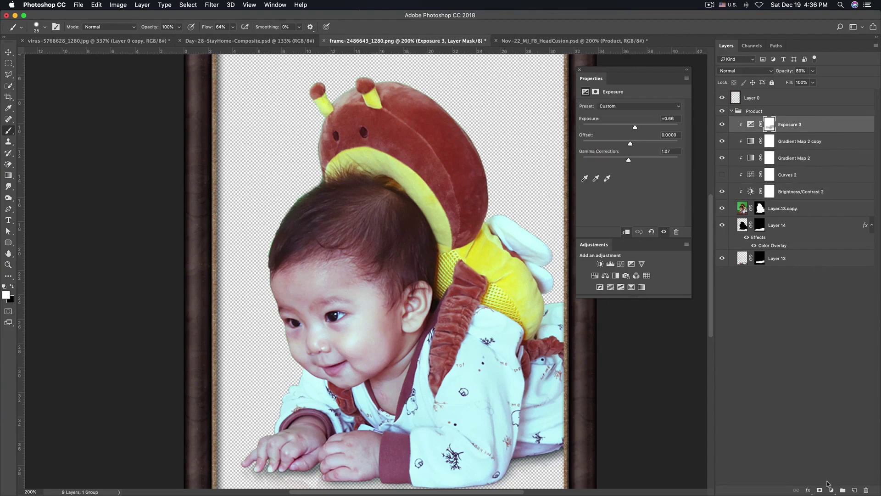
left_click(830, 490)
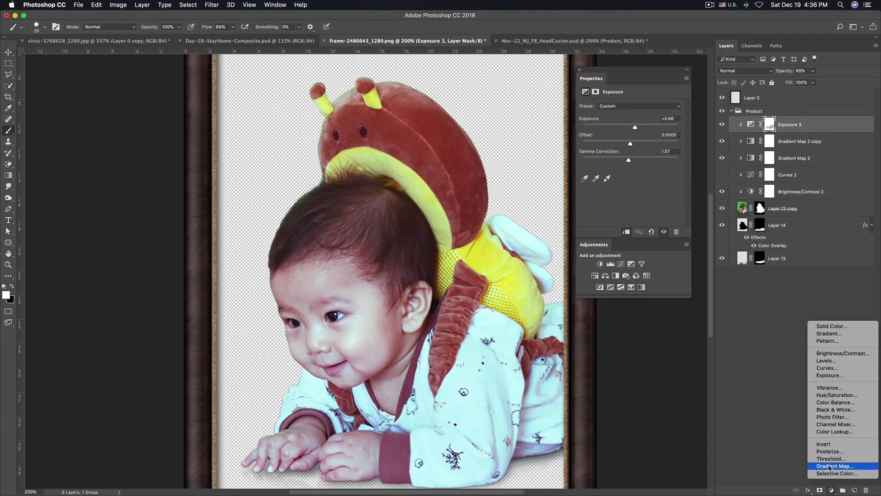
left_click(831, 472)
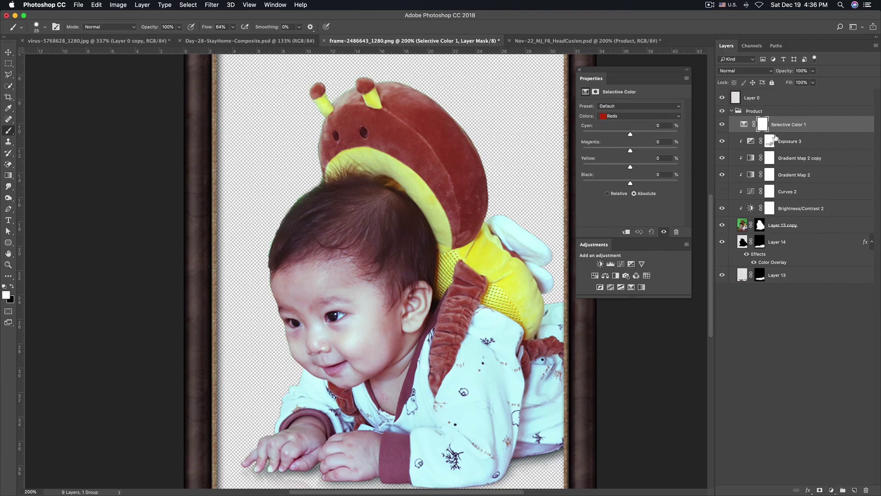
Set the Greens range to Cyan -100, Yellow -100, with reduced Black
left_click(751, 125)
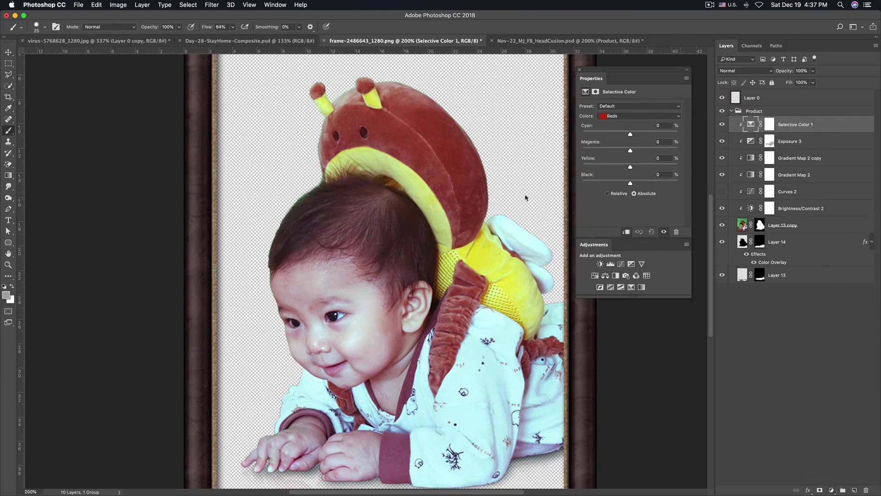
left_click(615, 116)
left_click(617, 128)
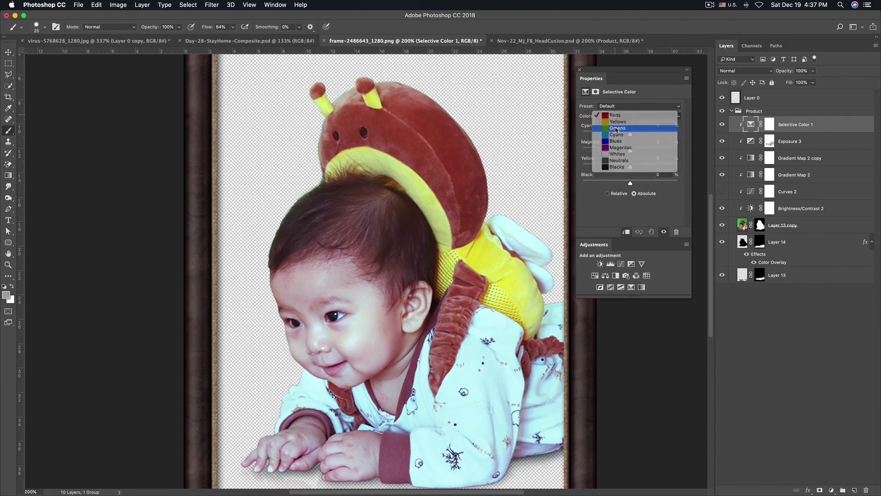
left_click_drag(631, 135, 582, 135)
left_click_drag(629, 168, 545, 170)
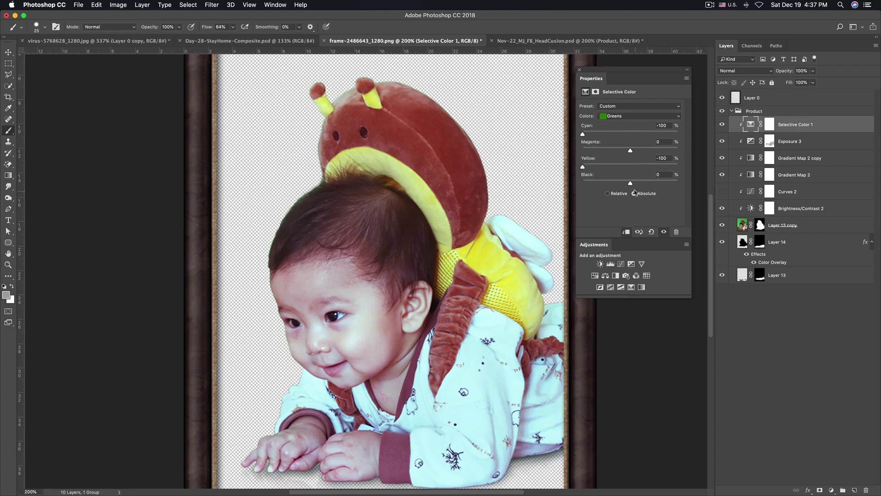
mouse_move(631, 184)
left_mouse_down()
mouse_move(573, 190)
mouse_move(724, 194)
mouse_move(651, 196)
left_mouse_up()
mouse_move(631, 185)
left_mouse_down()
mouse_move(614, 185)
mouse_move(630, 183)
left_mouse_up()
Set the Neutrals range to Yellow -29 and Cyan -23
left_click(625, 117)
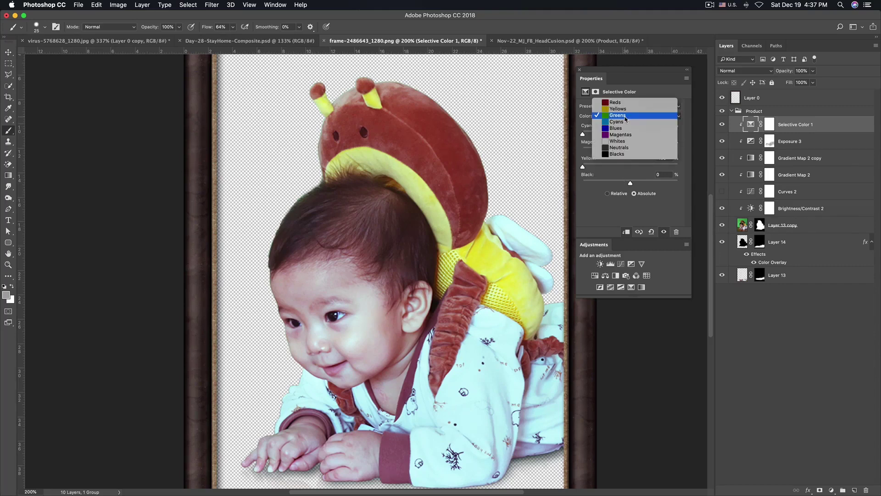
left_click(619, 148)
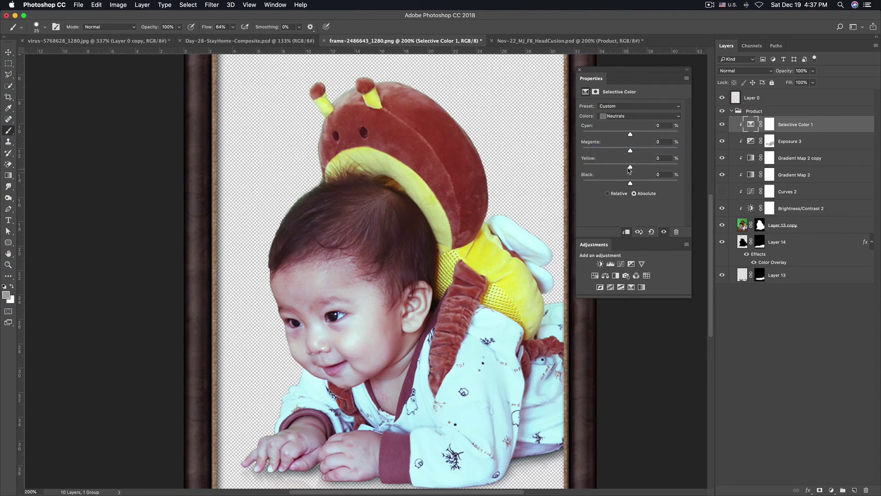
left_click_drag(630, 170, 618, 170)
left_click_drag(630, 134, 619, 136)
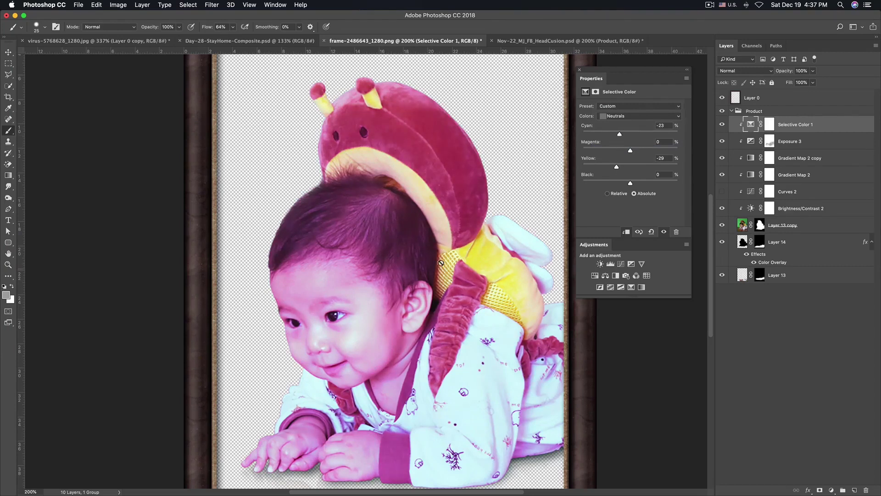
left_click(769, 125)
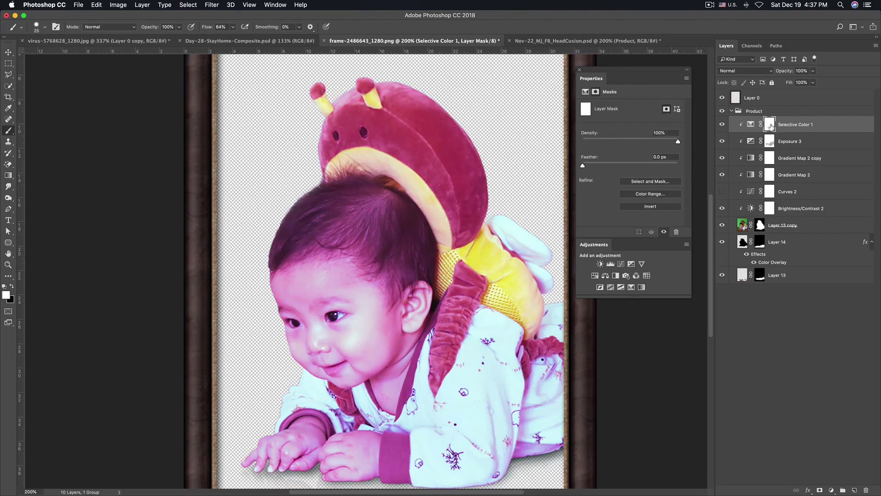
Invert the Selective Color 1 mask and reduce magenta in the Neutrals
key("cmd+i")
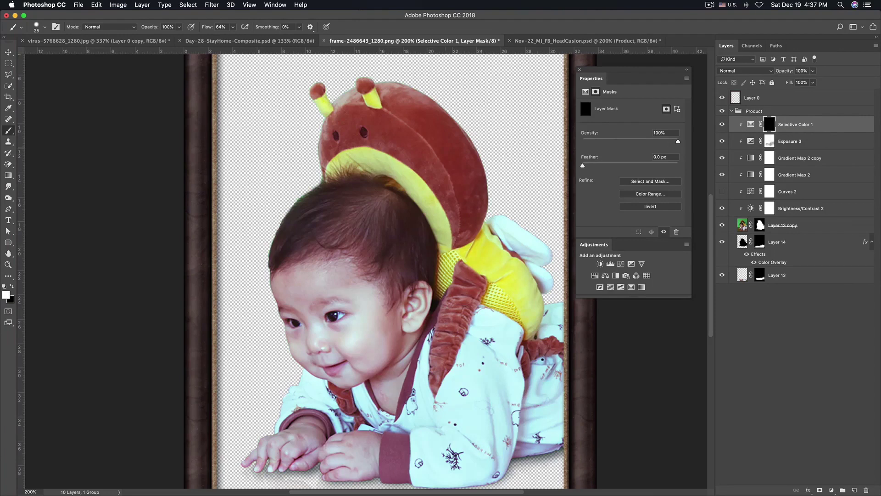
key("x")
key("x")
left_click(750, 124)
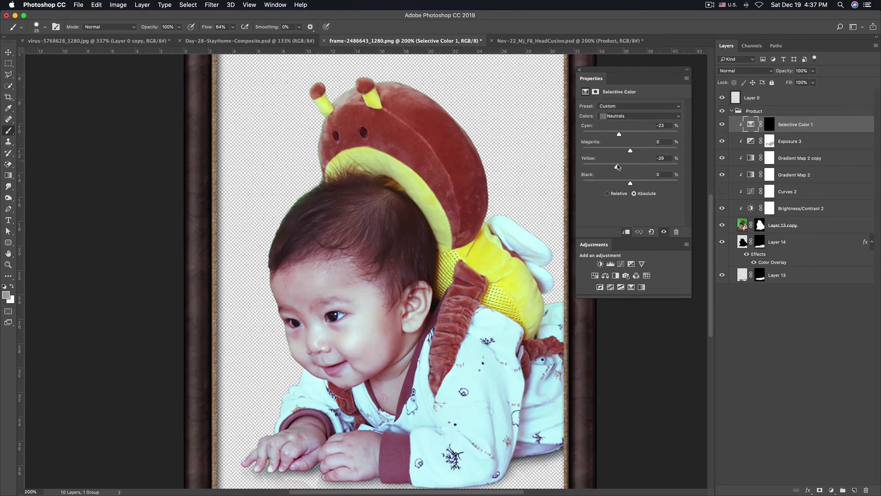
left_click_drag(630, 150, 623, 150)
left_click(769, 124)
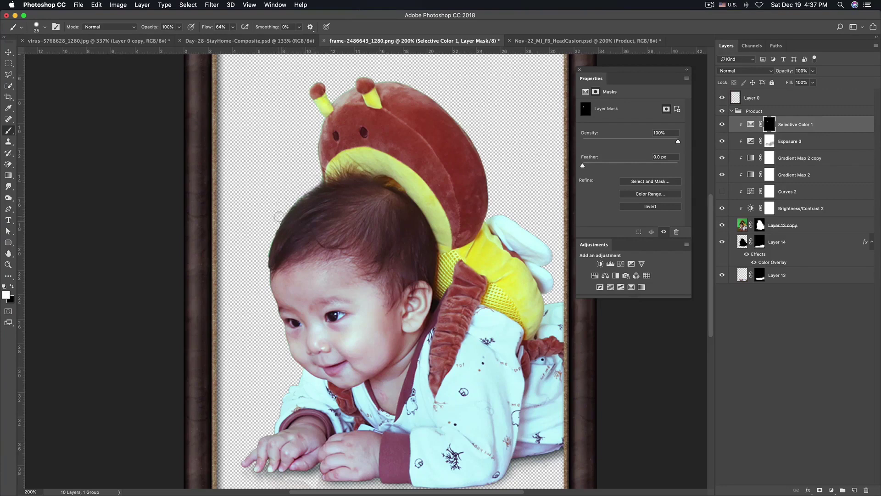
left_click(769, 127, "alt")
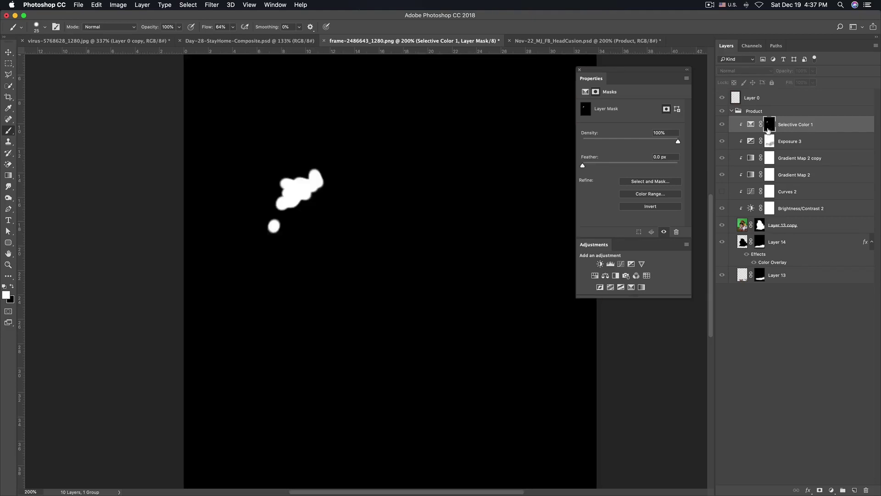
left_click(771, 128, "alt")
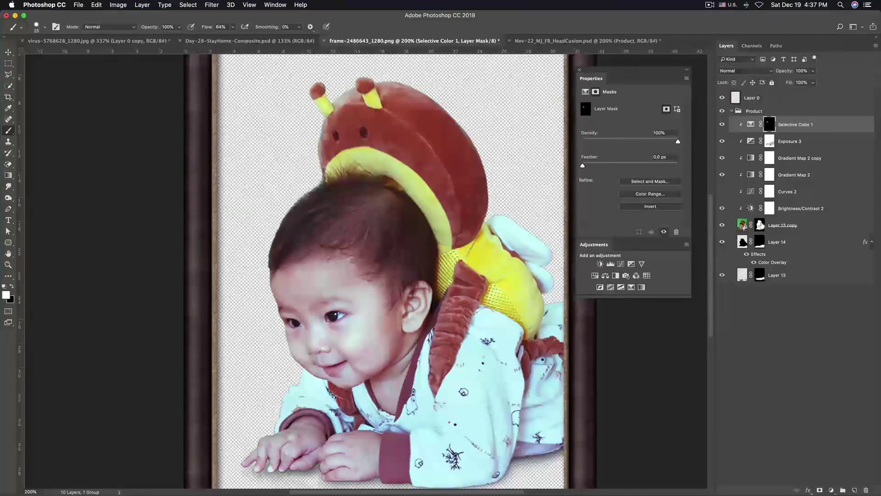
Check the cut-out by toggling Layer 13 copy's mask off and on, then select Layer 14
left_click(760, 224, "alt")
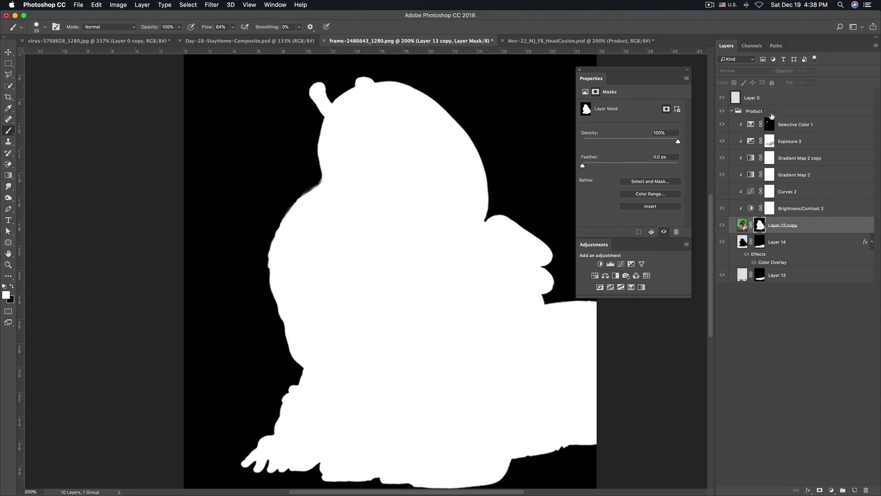
left_click(785, 124)
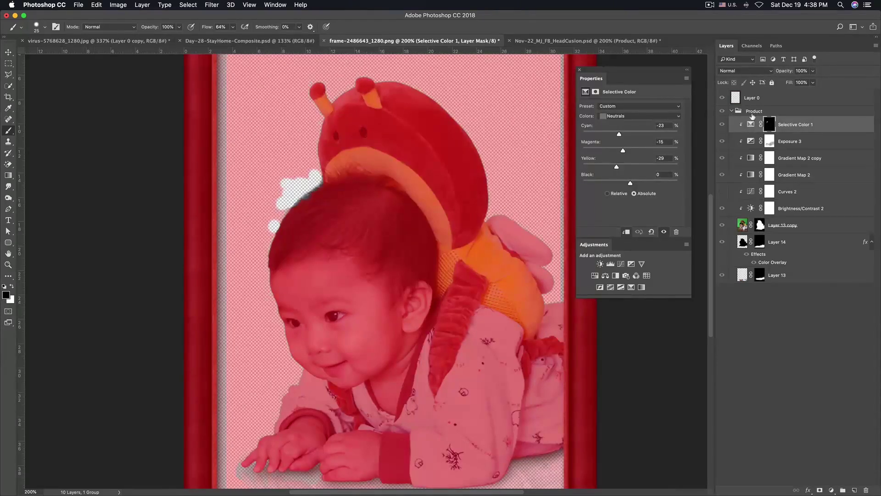
left_click(753, 113)
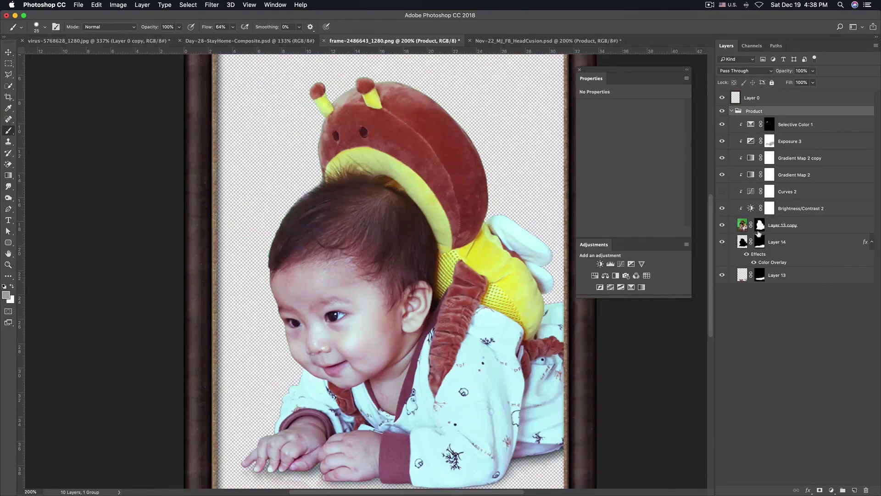
left_click(759, 225, "shift")
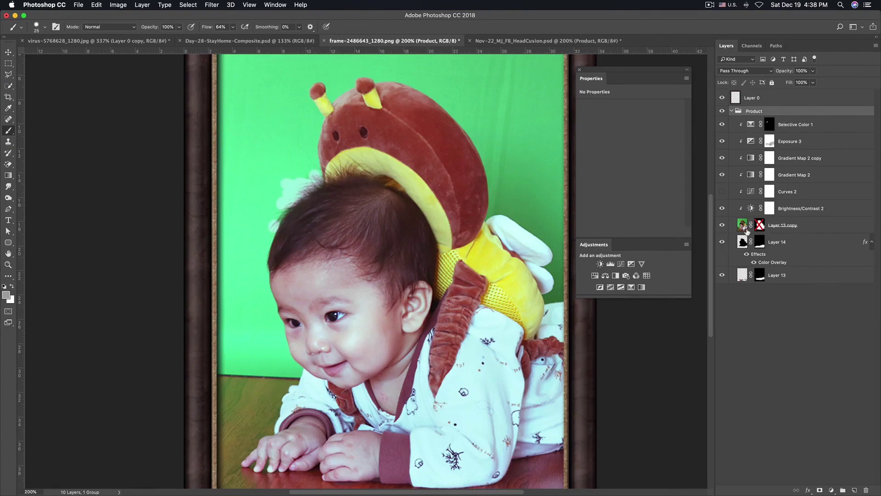
left_click(760, 225, "shift")
scroll(348, 236, "down", 2)
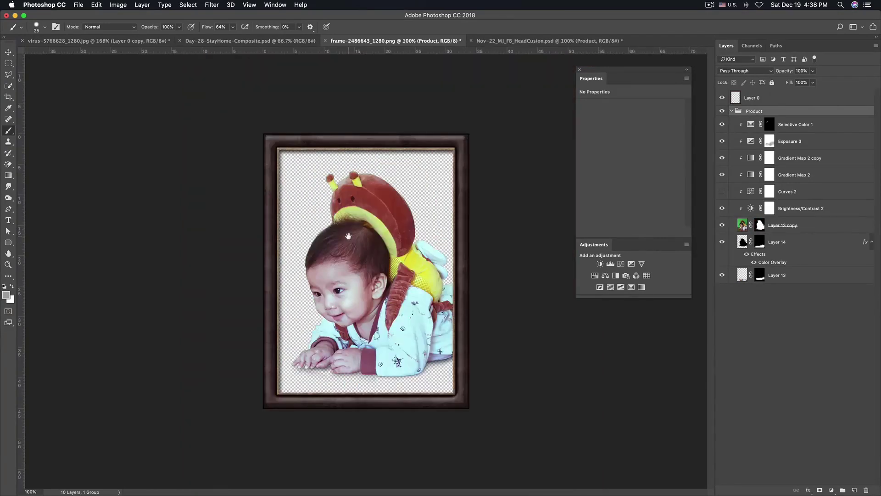
key("h")
scroll(349, 236, "up", 2)
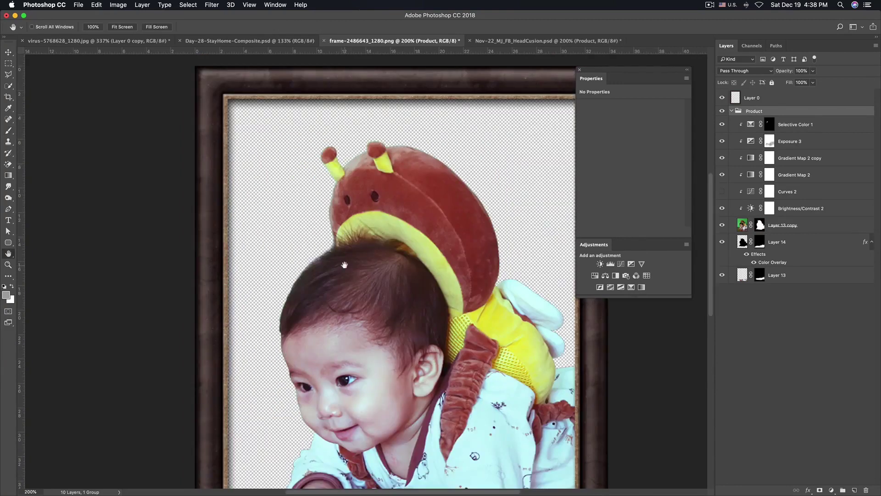
scroll(344, 265, "down", 2)
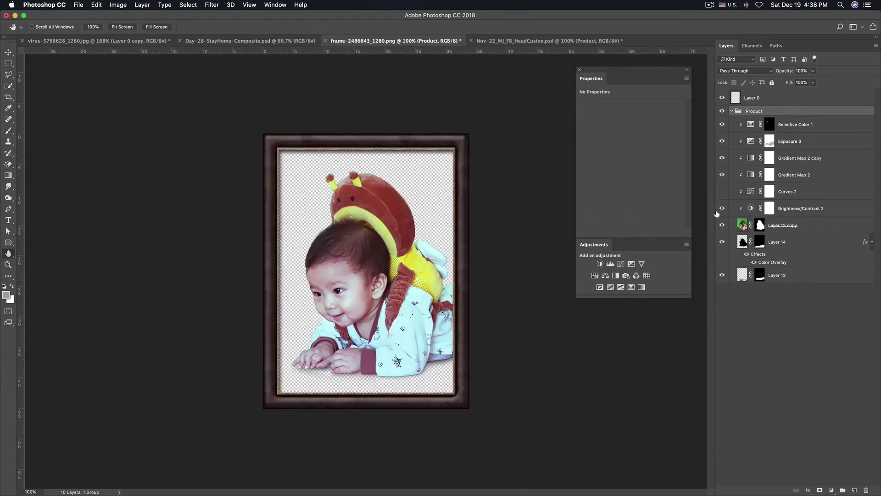
left_click(781, 242)
Create a new Layer 15 below the Product group
left_click(730, 111)
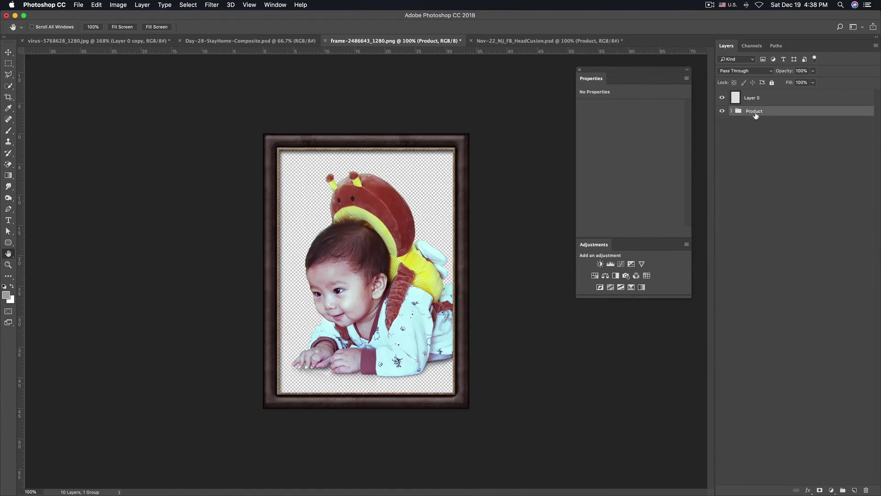
left_click(843, 355)
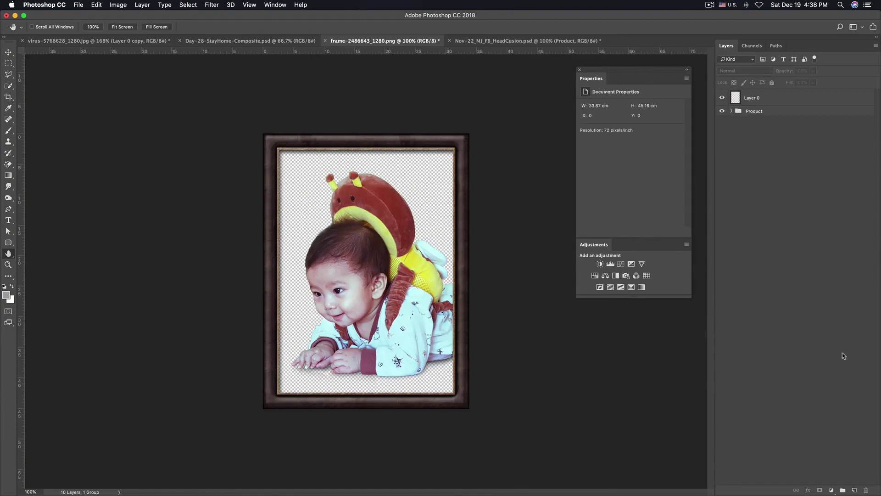
left_click(855, 490)
left_click_drag(779, 97, 785, 139)
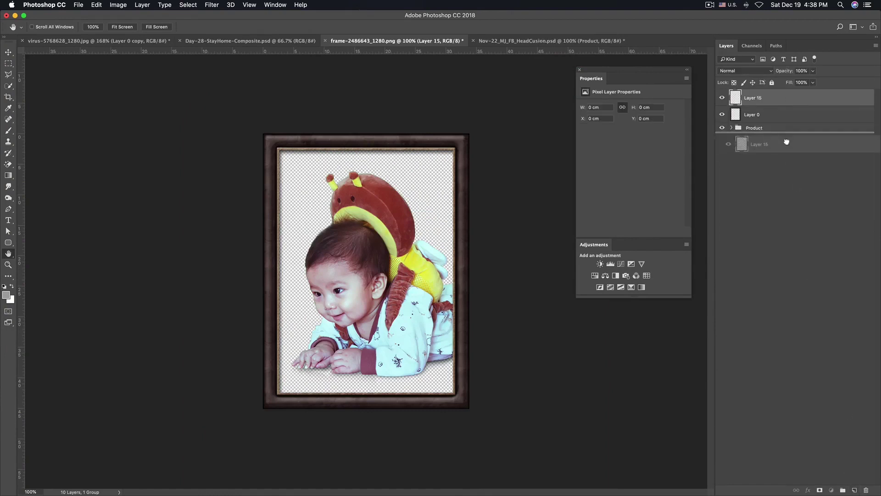
Fill Layer 15 with yellow sampled from the hat and start lightening it in Hue/Saturation
key("i")
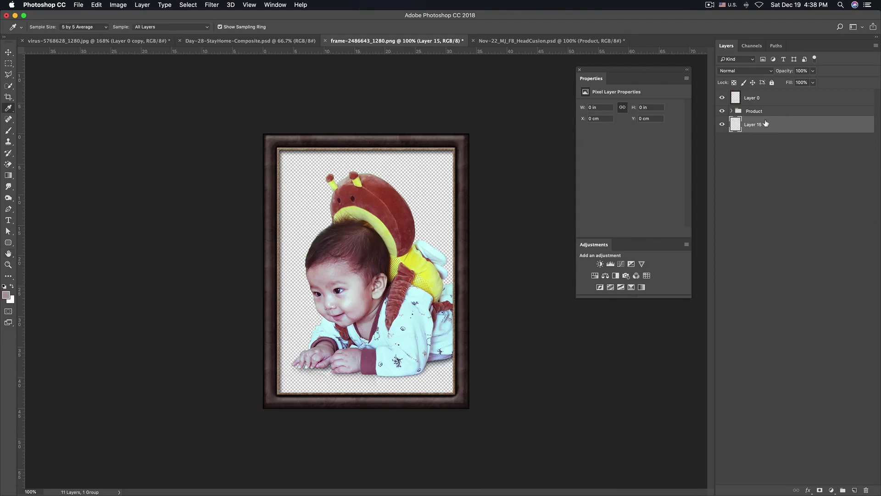
key("alt+BackSpace")
key("ctrl+minus")
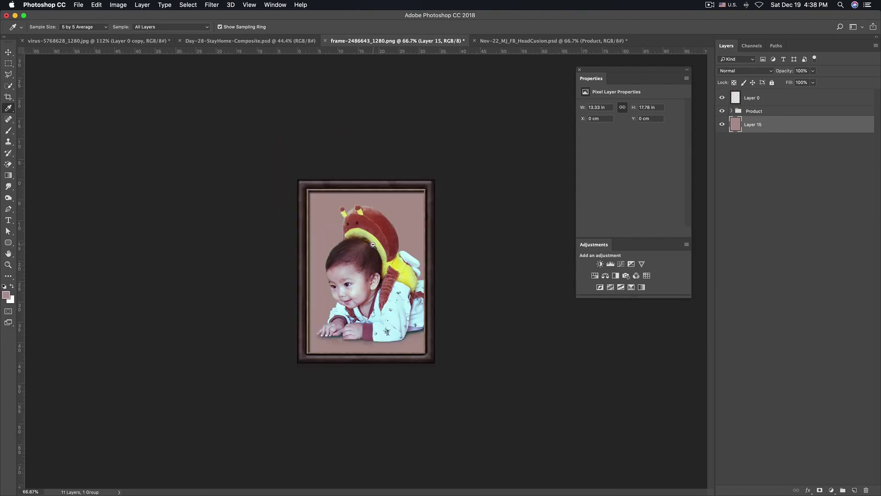
key("ctrl+minus")
key("ctrl+plus")
left_click(382, 242)
key("alt+BackSpace")
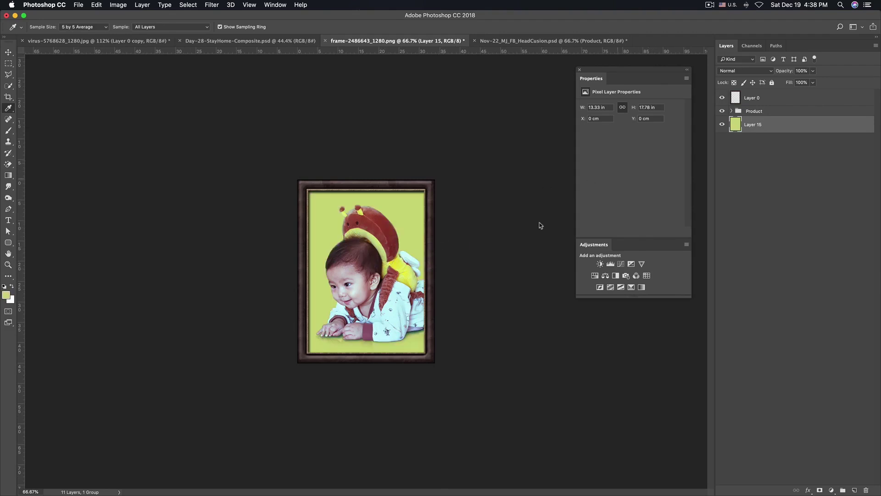
key("ctrl+u")
mouse_move(569, 214)
left_mouse_down()
mouse_move(580, 214)
mouse_move(553, 191)
mouse_move(583, 192)
mouse_move(565, 171)
left_mouse_up()
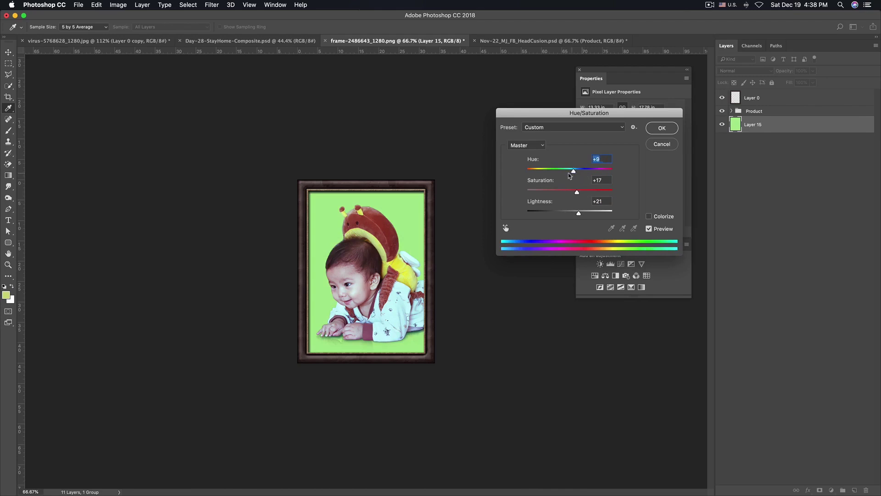
Set the backdrop to Hue -7, slightly higher Saturation and Lightness +37
left_click_drag(565, 173, 568, 171)
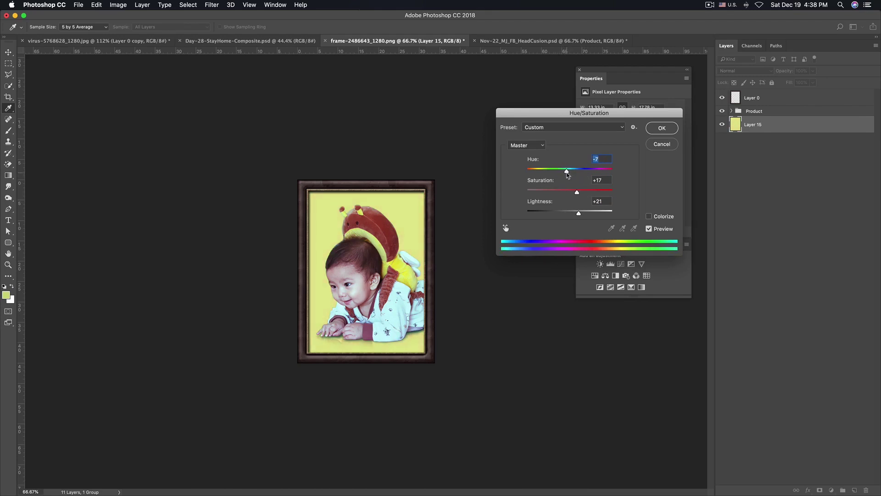
left_click_drag(578, 213, 586, 212)
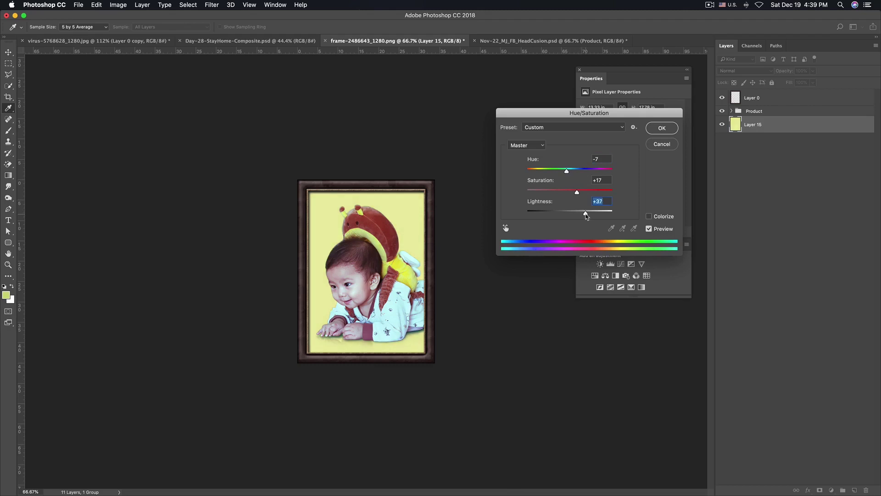
left_click_drag(577, 192, 591, 192)
left_click_drag(590, 193, 580, 215)
left_click(661, 128)
Apply a second Hue/Saturation pass to refine the backdrop's lightness
left_click(333, 266, "alt")
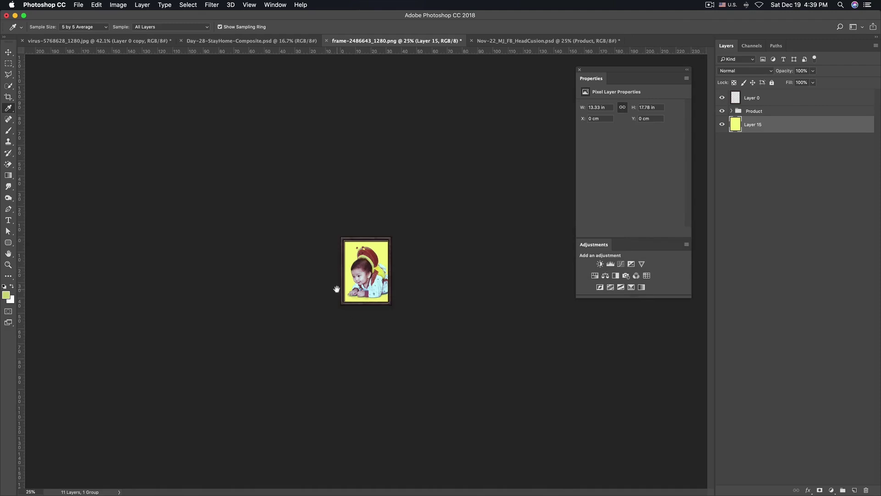
left_click(354, 273)
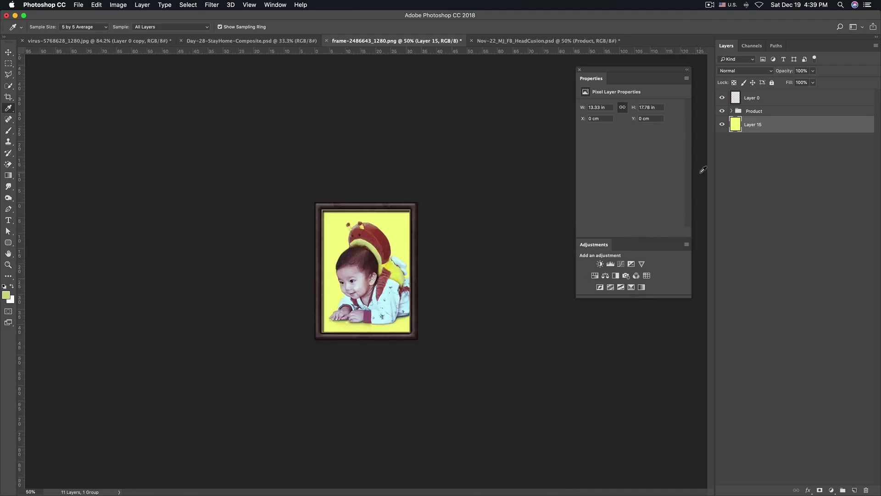
key("ctrl+u")
mouse_move(570, 216)
left_mouse_down()
mouse_move(559, 216)
mouse_move(573, 218)
left_mouse_up()
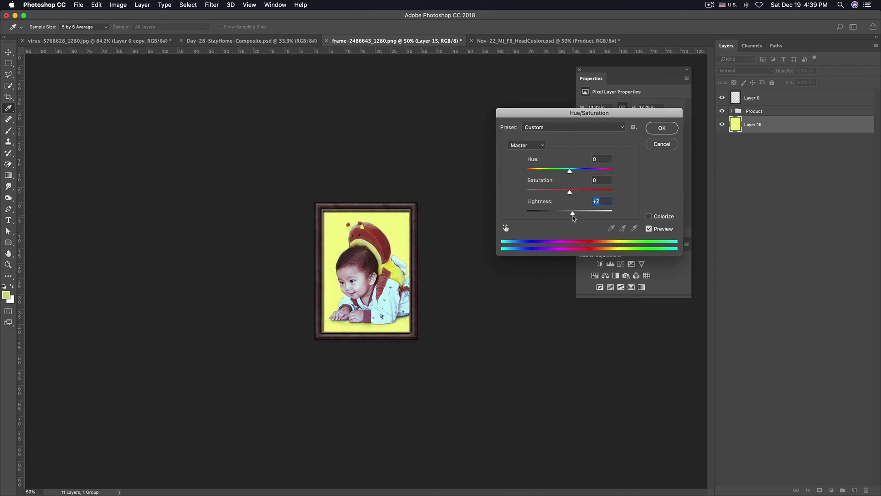
left_click(661, 129)
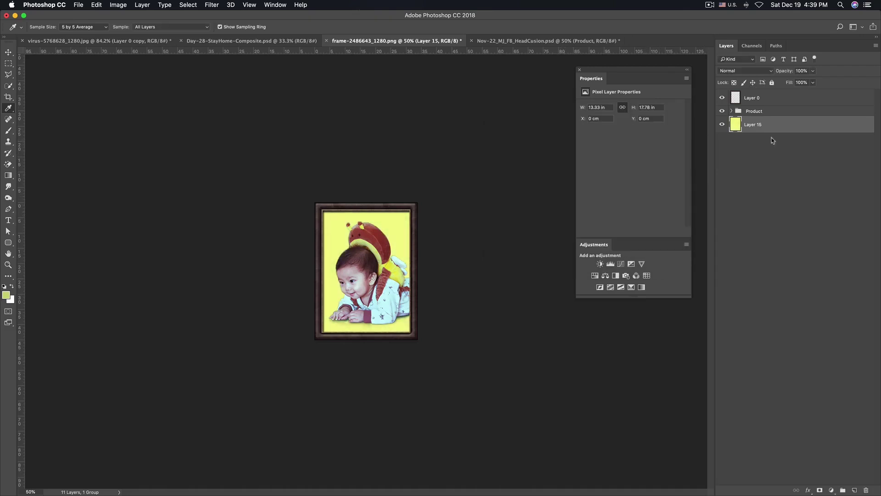
Add a Solid Color fill layer using a warm colour sampled from the photo
left_click(831, 490)
left_click(831, 326)
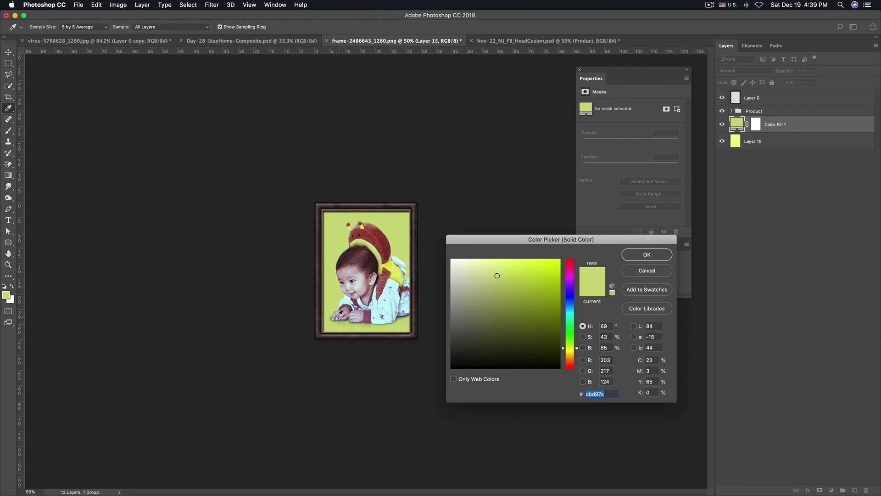
left_click(345, 292)
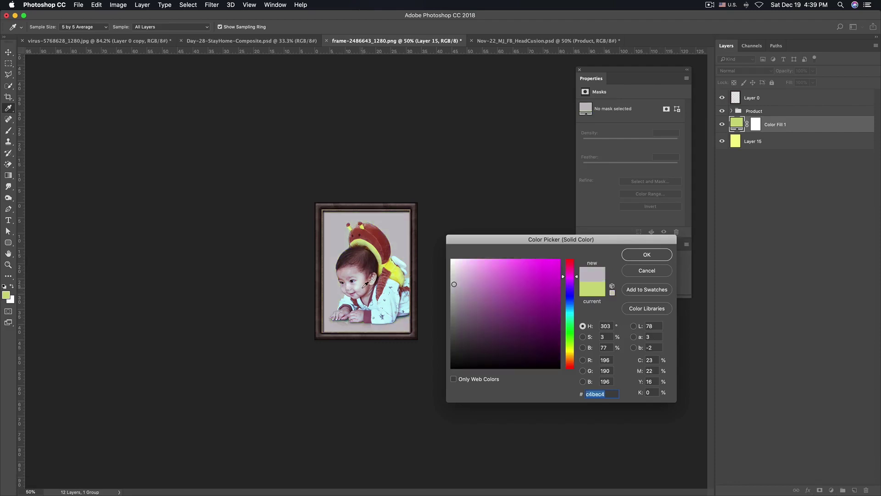
left_click(363, 285)
left_click(364, 284)
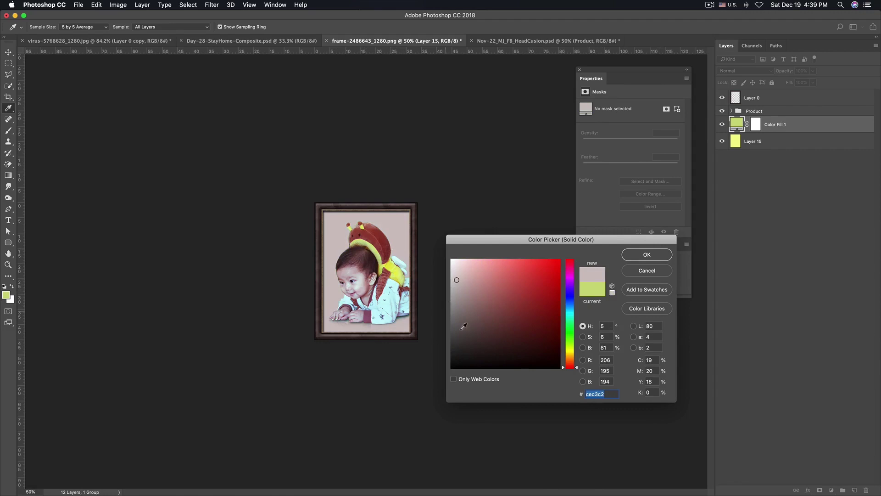
Refine the fill colour's L, a and b values in the Color Picker
left_click(633, 326)
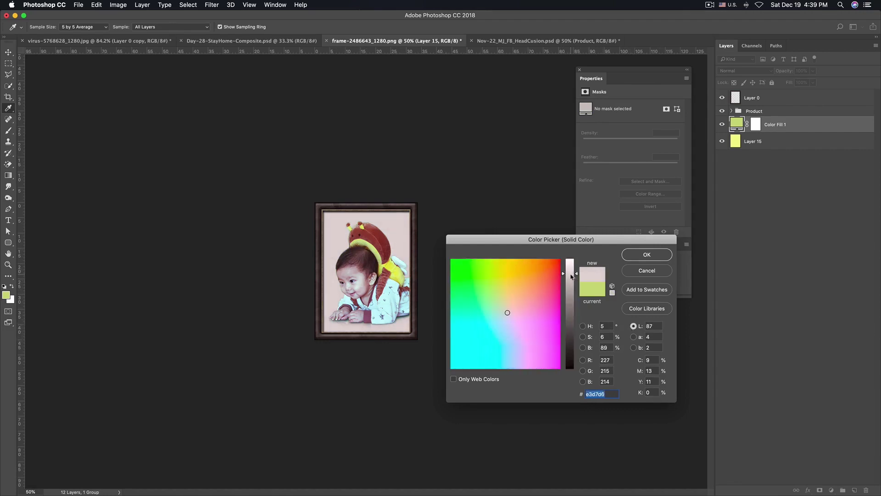
left_click_drag(572, 281, 572, 288)
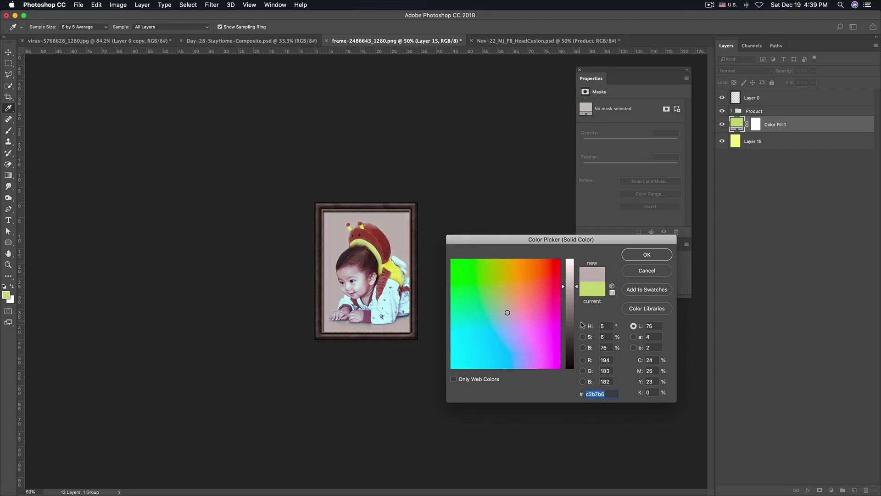
left_click(633, 337)
left_click_drag(570, 317, 570, 314)
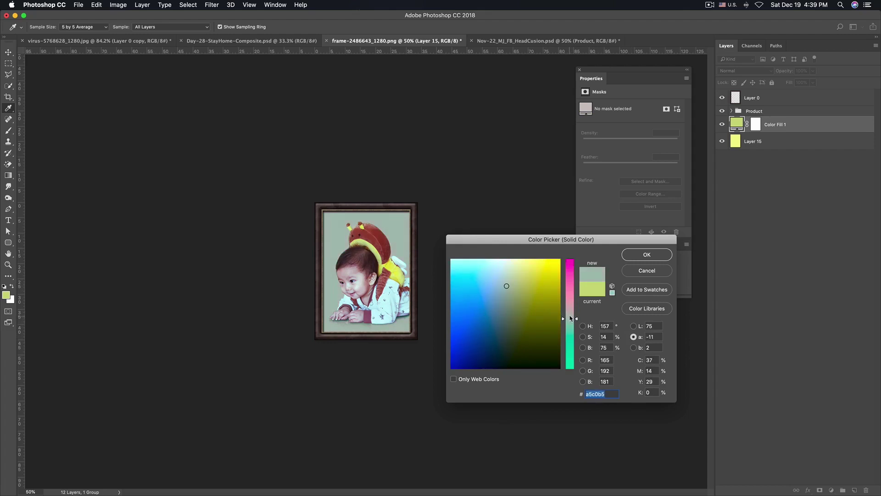
left_click(633, 347)
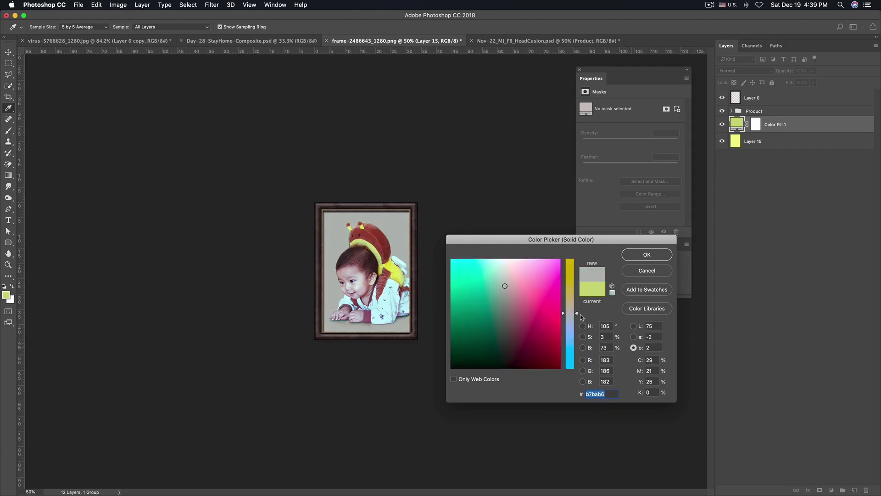
left_click_drag(571, 314, 572, 310)
Finalise the fill as a soft warm beige #cdbeaf by tweaking a, L and hue
left_click(633, 337)
left_click(569, 314)
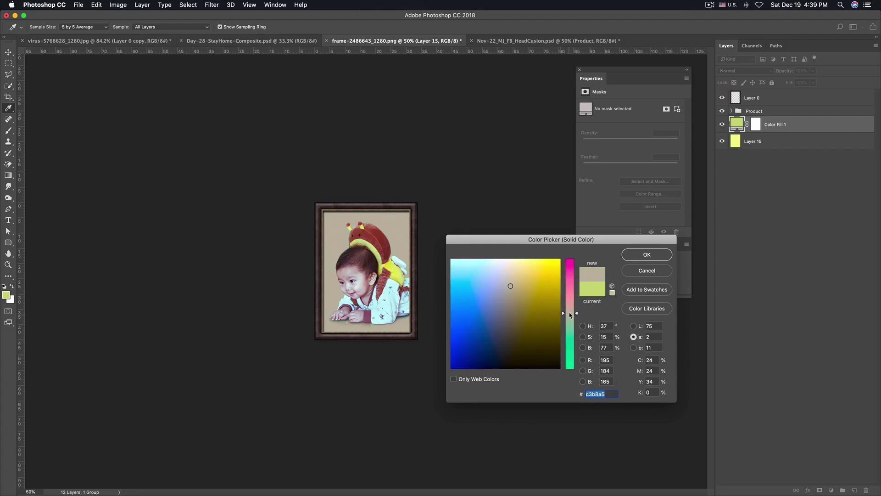
left_click(633, 326)
left_click_drag(571, 287, 571, 284)
left_click(582, 325)
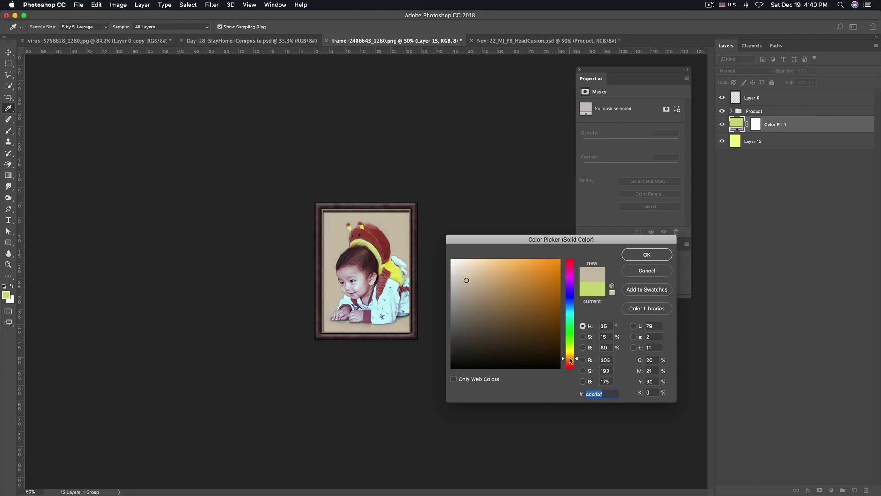
left_click_drag(570, 361, 571, 362)
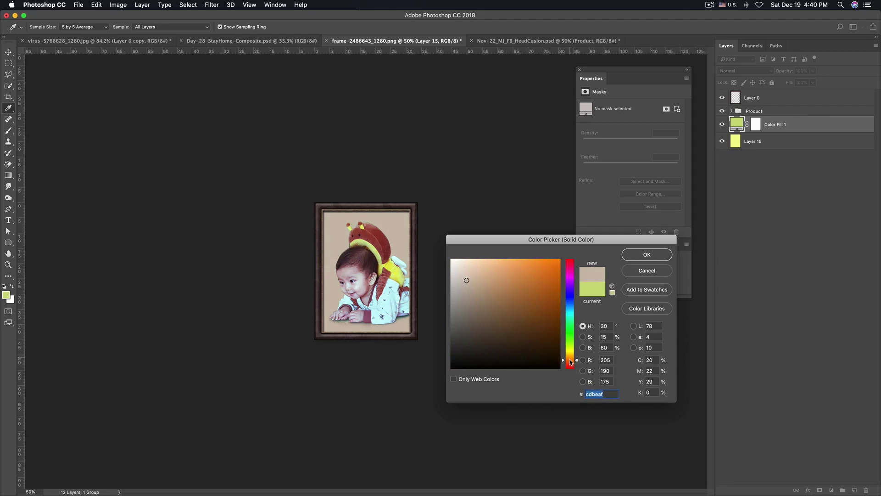
left_click(647, 255)
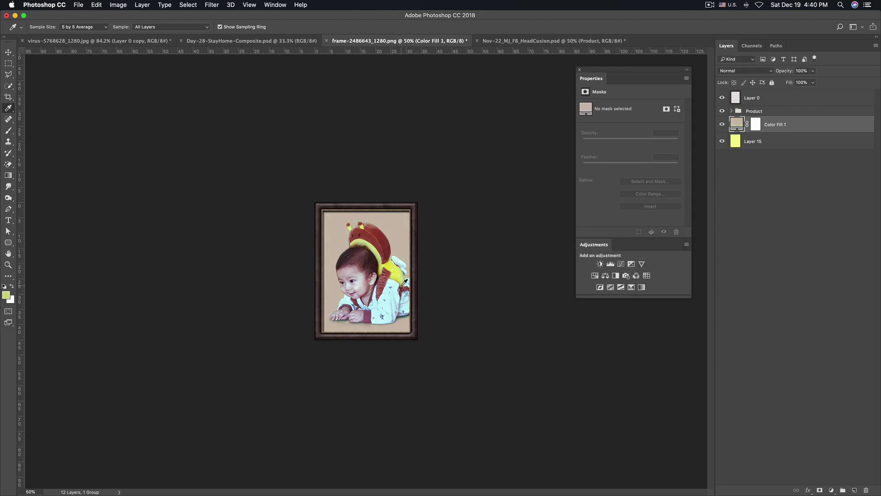
Expand the Product group and select Layer 14
scroll(365, 270, "up", 1)
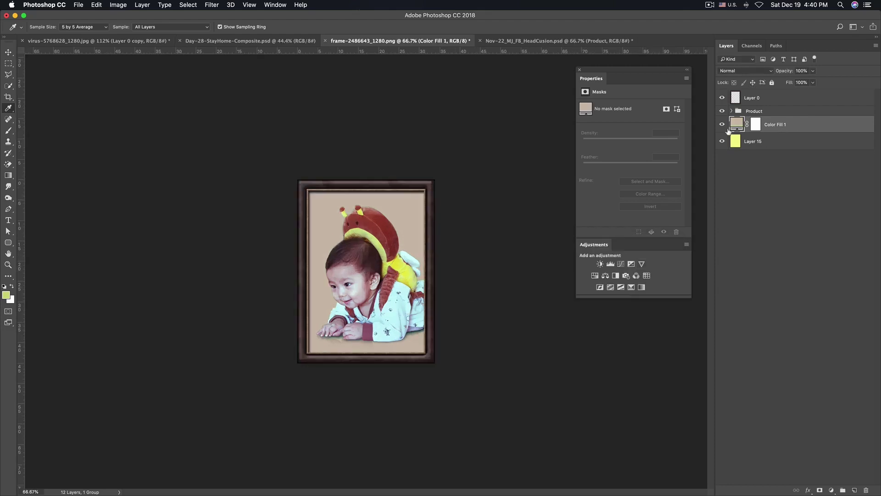
left_click(747, 112)
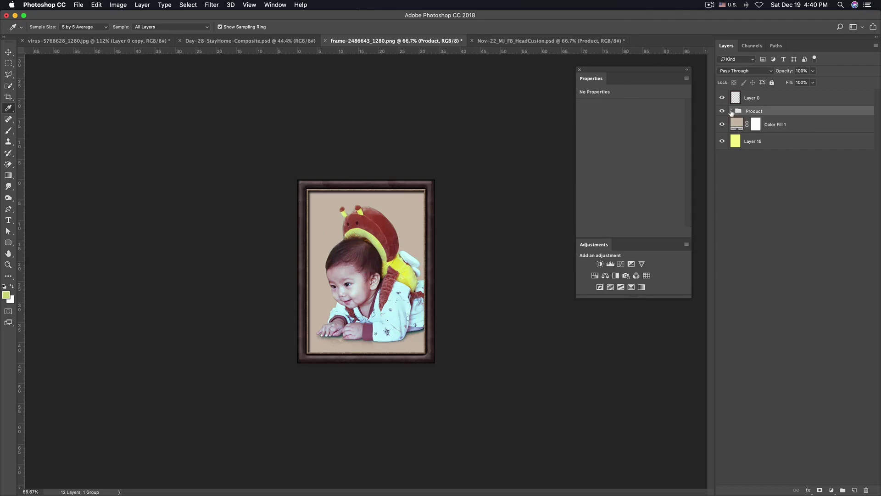
left_click(732, 111)
left_click(782, 227)
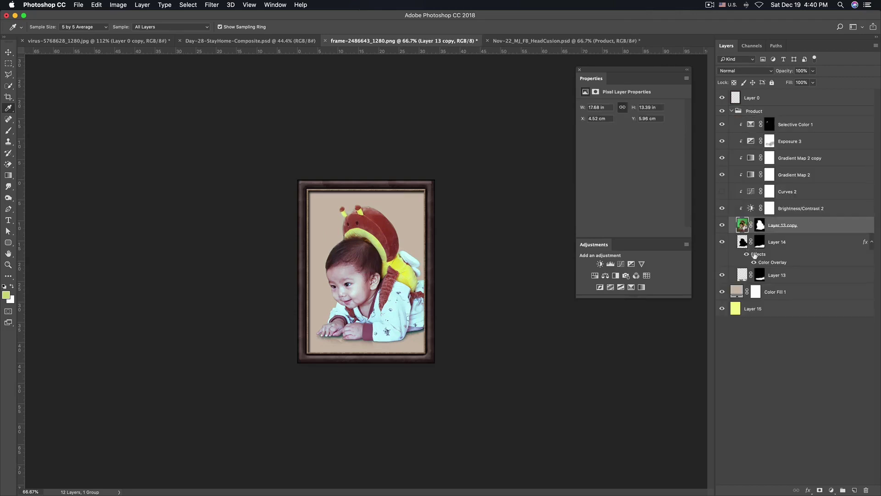
left_click(789, 245)
Change Layer 14's Color Overlay to a beige sampled from the photo and compare the hand shadow
double_click(773, 265)
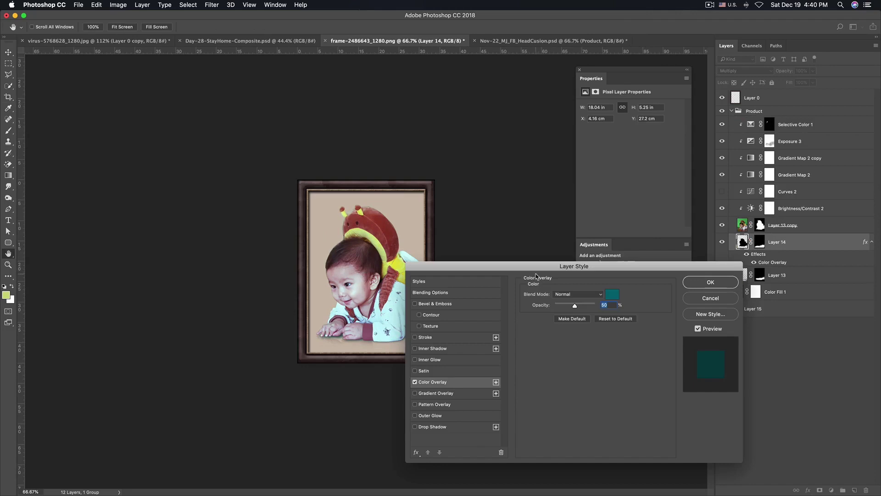
left_click(615, 300)
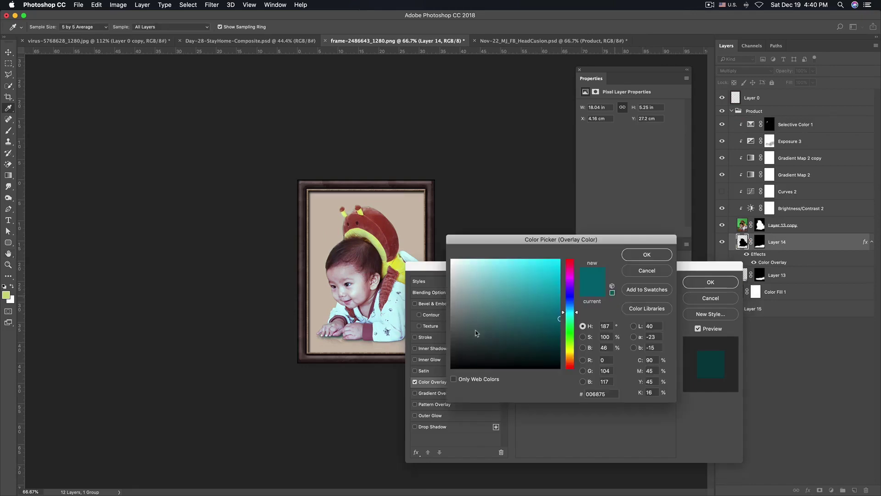
left_click(320, 306)
left_click(638, 255)
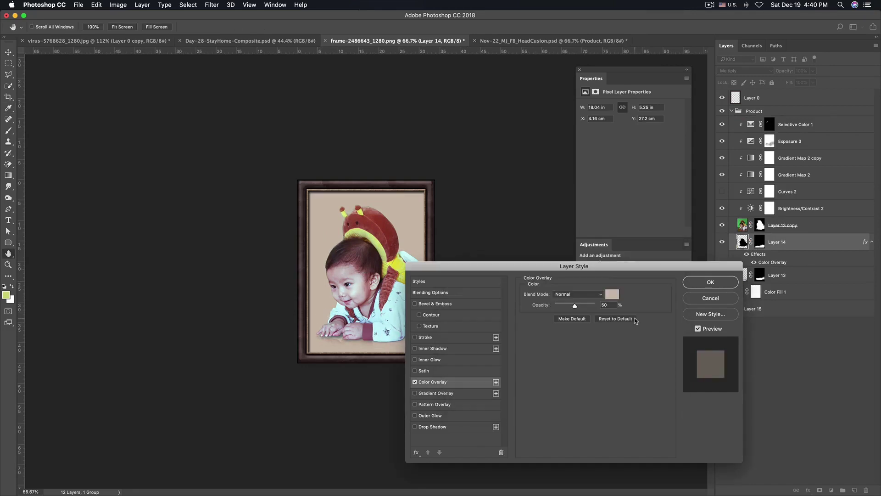
left_click(718, 284)
left_click(723, 276)
left_click(723, 275)
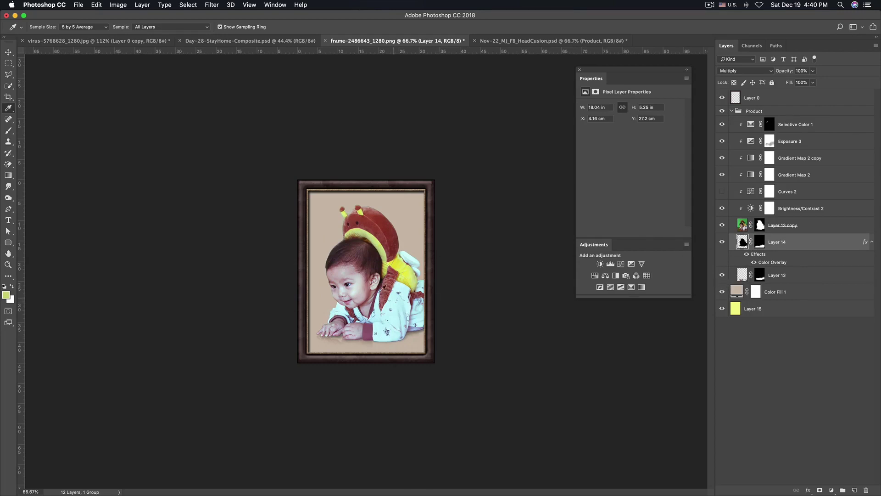
key("super+minus")
key("super+minus")
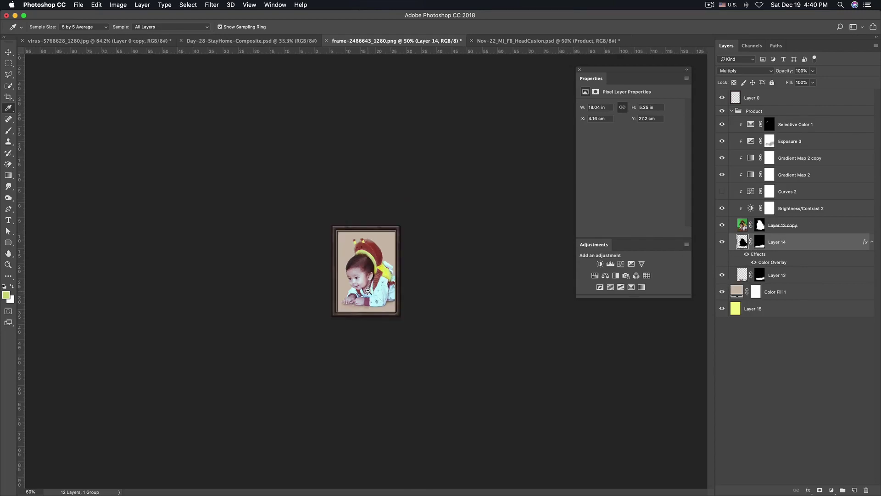
Collapse the Product group and delete the yellow Layer 15
left_click(802, 128)
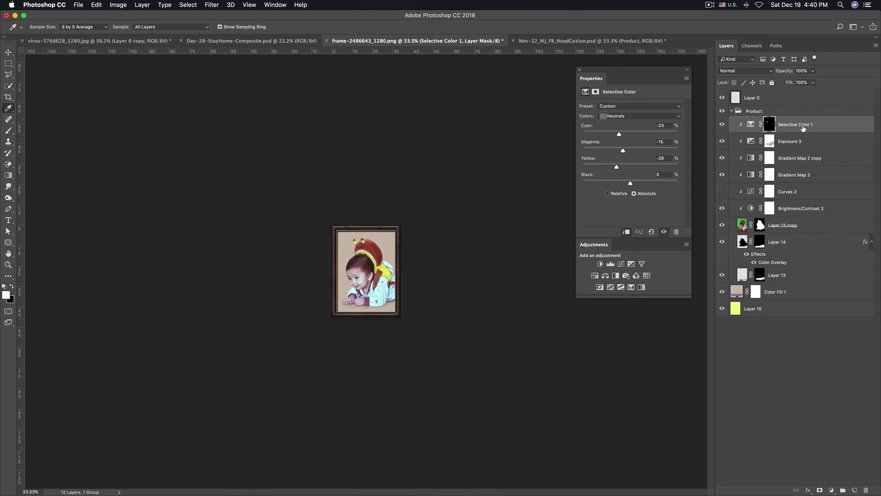
key("super+plus")
key("super+plus")
key("super+minus")
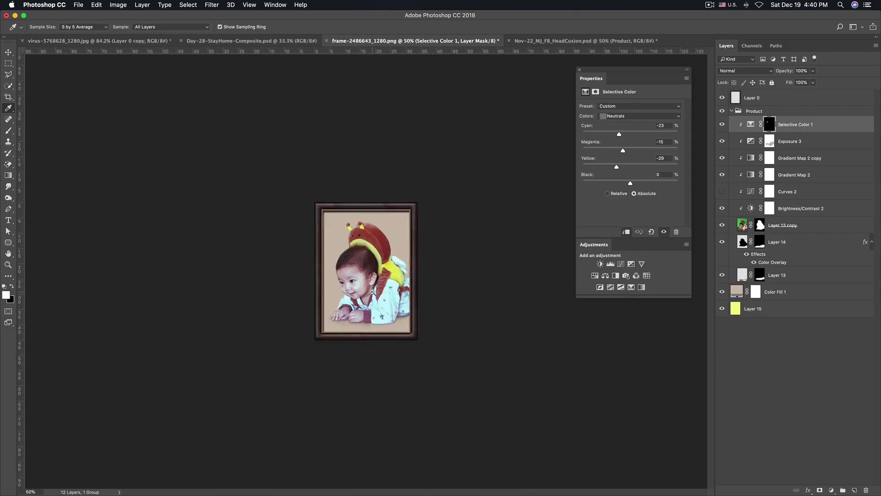
key("super+minus")
left_click(759, 114)
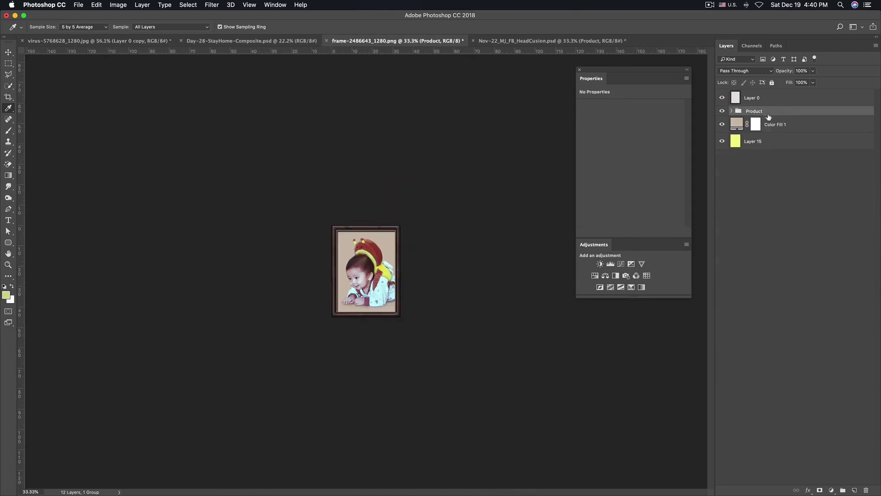
left_click(765, 99)
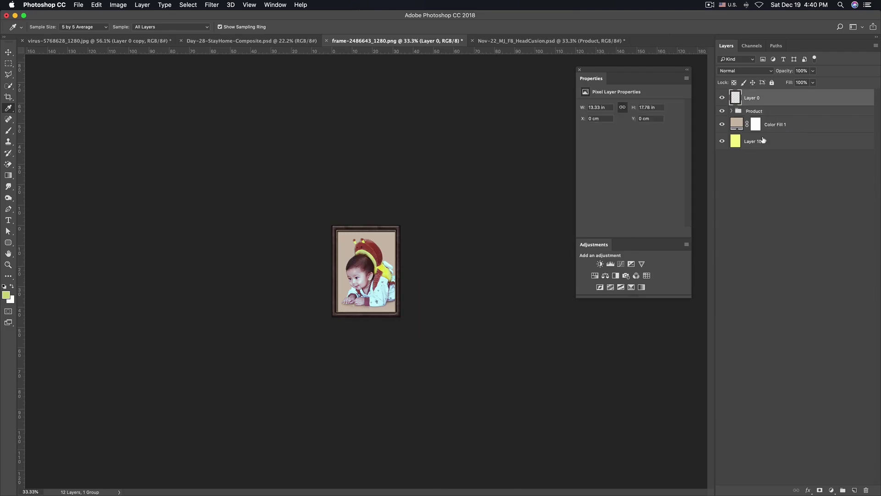
left_click(752, 140)
key("Delete")
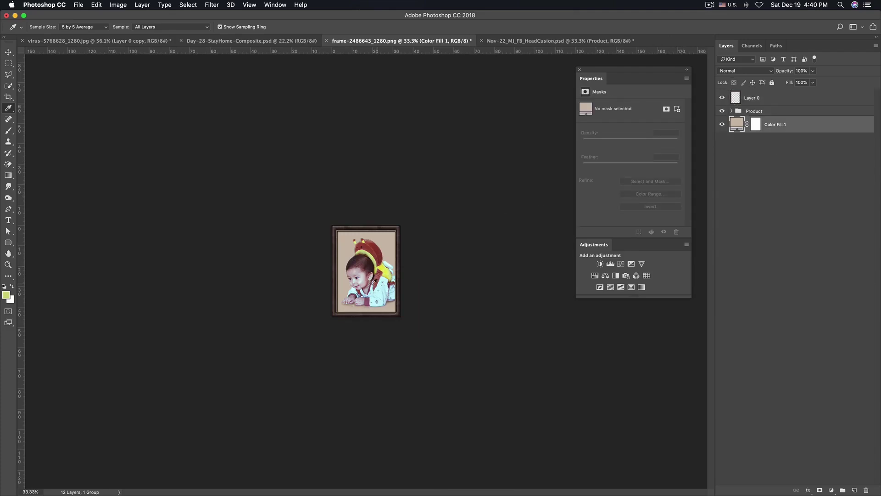
Flatten the image to one Background layer, discarding hidden layers, and select all
left_click(366, 268, "ctrl")
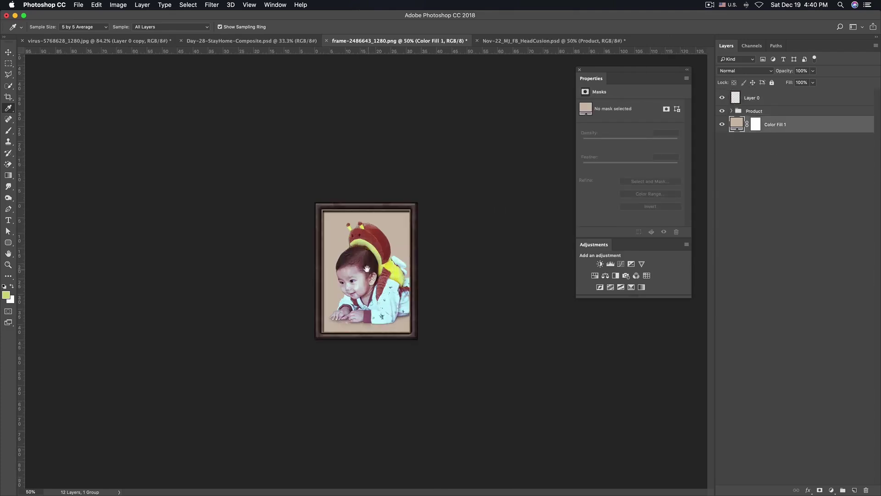
left_click(875, 46)
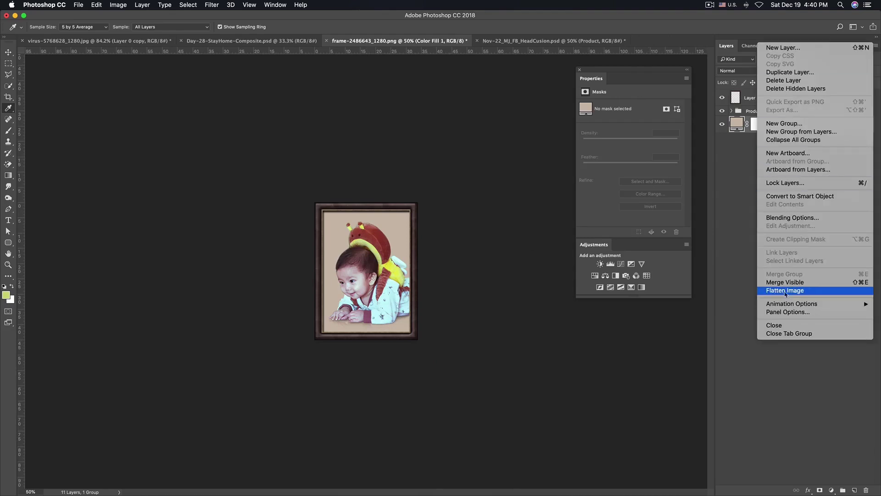
left_click(789, 290)
left_click(503, 170)
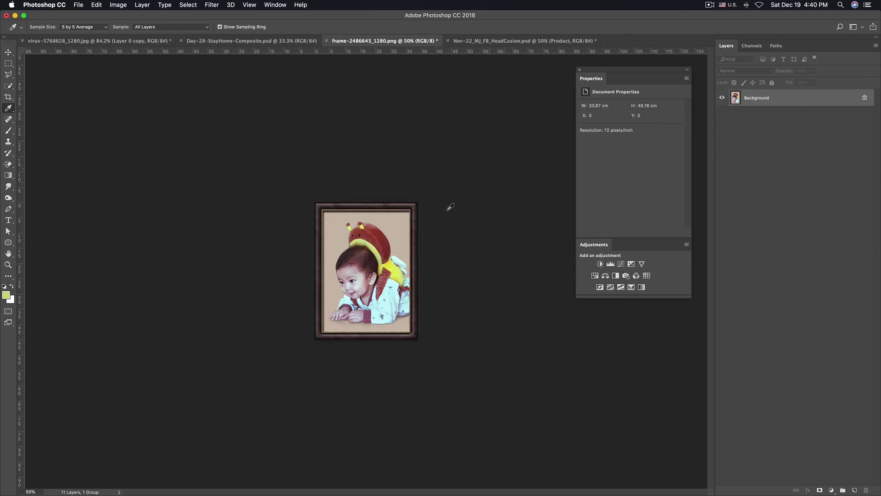
key("super+a")
Paste the framed baby photo into the Day-28-StayHome-Composite document and nudge it upward
left_click(257, 41)
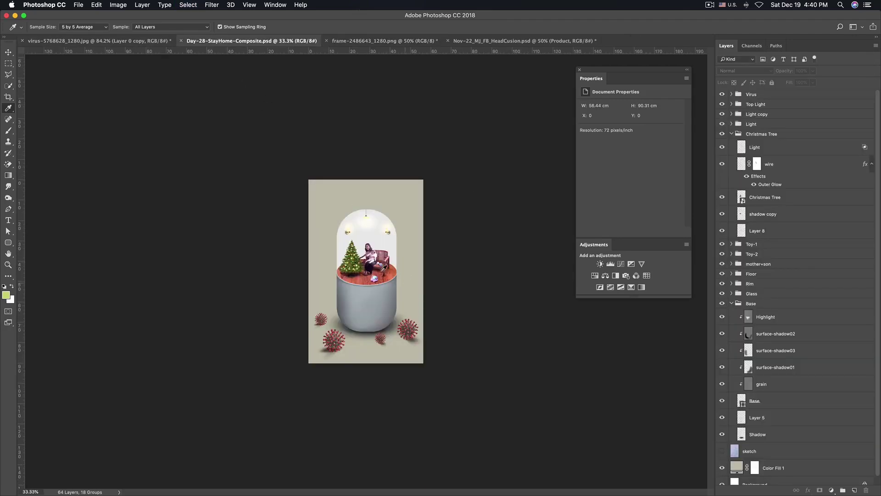
key("super+v")
key("v")
left_click_drag(375, 273, 375, 266)
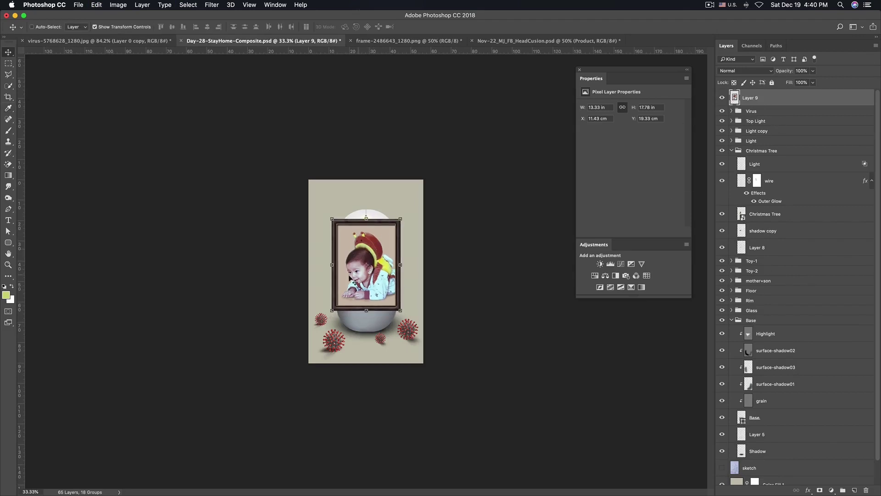
key("super+equal")
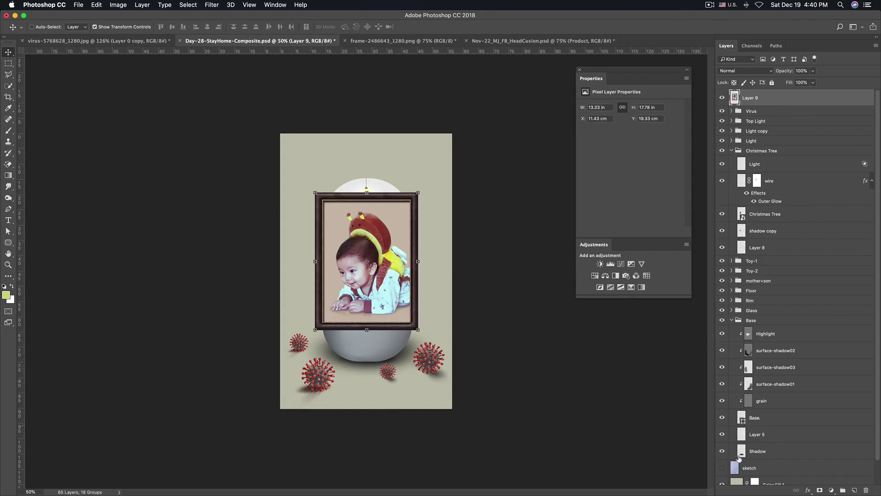
key("super+t")
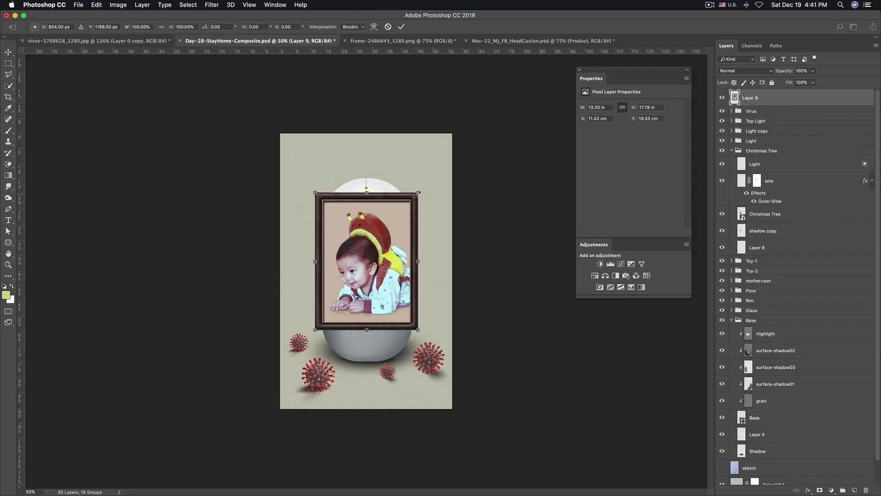
left_click_drag(420, 191, 376, 248)
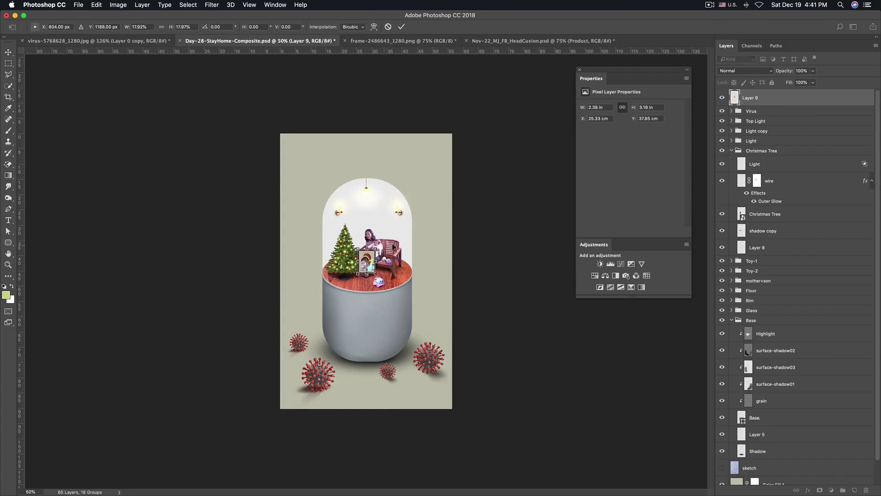
key("Escape")
Convert the pasted photo layer to a smart object and scale it to about 23%
right_click(781, 97)
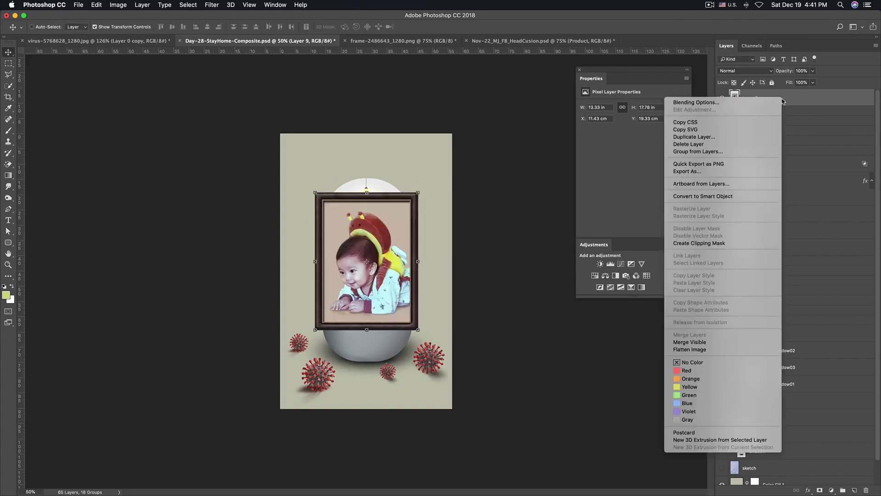
left_click(702, 196)
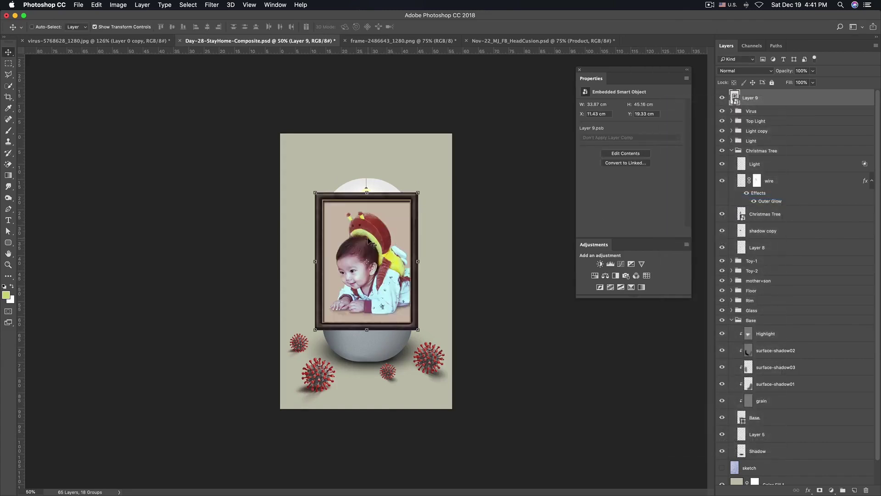
key("super+t")
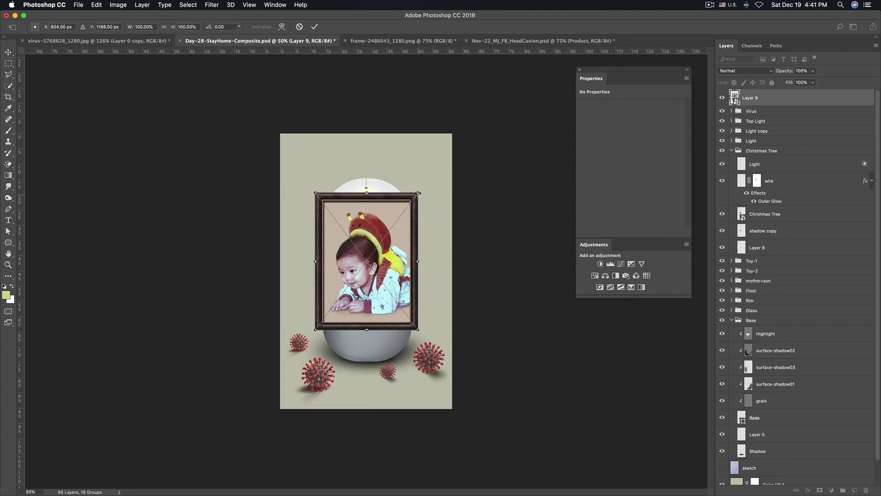
left_click_drag(418, 193, 396, 226)
key("Return")
Hang the frame on the wall above the mother, shrunk further to about 13%
scroll(376, 261, "up", 2)
left_click_drag(377, 260, 379, 162)
key("ctrl+t")
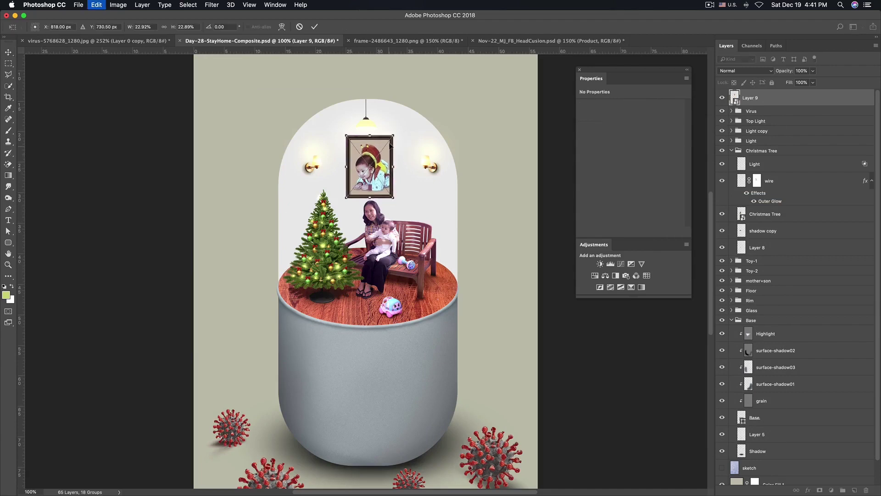
left_click_drag(393, 136, 385, 150)
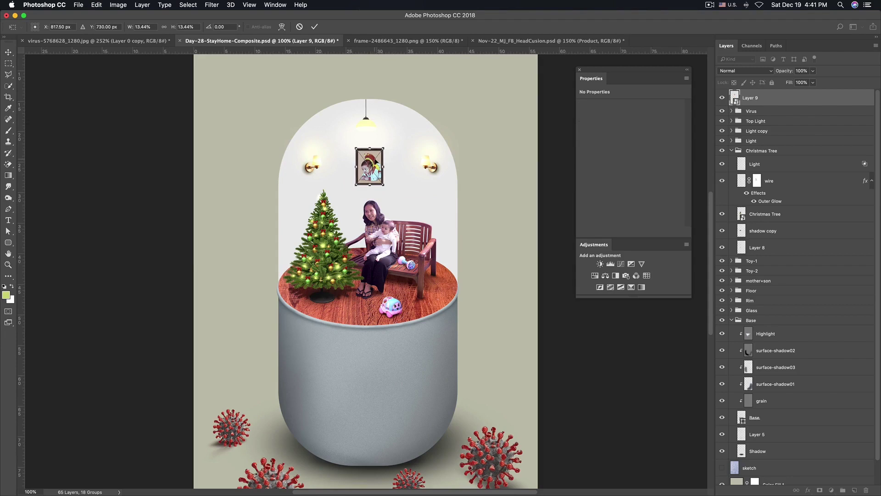
left_click_drag(375, 164, 375, 160)
key("Return")
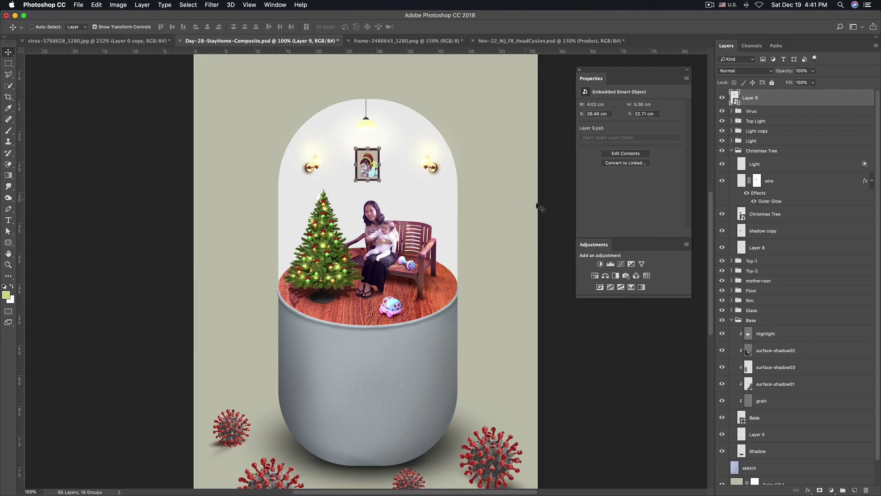
Name the frame layer 'Photo Frame' and put it in a new group also named 'Photo Frame'
key("super+minus")
key("super+plus")
scroll(369, 247, "down", 2)
left_click(370, 224, "super")
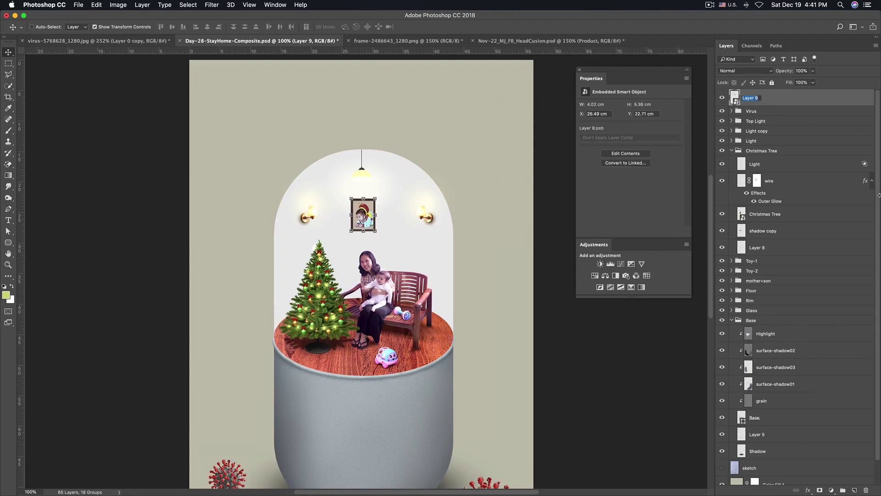
type("Photo Frame")
key("Return")
key("super+g")
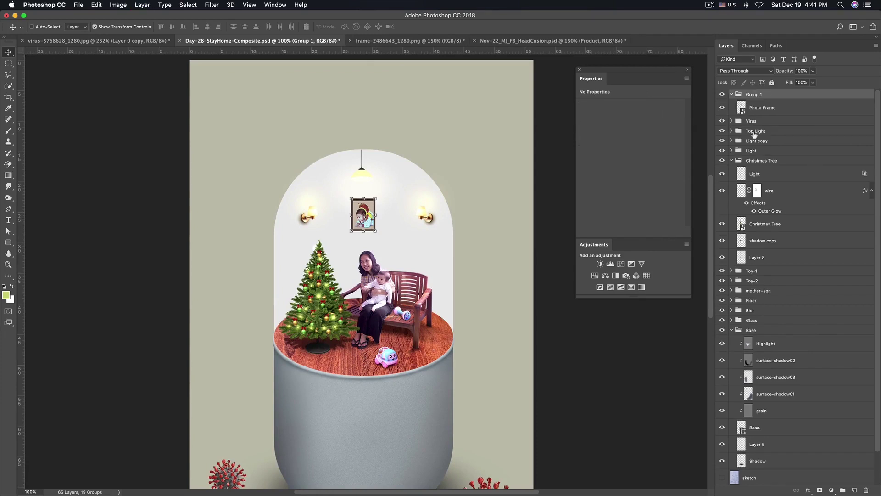
double_click(755, 95)
type("Photo Frame")
key("Return")
Add a new Layer 9 and place it directly beneath the Photo Frame layer
left_click(763, 107)
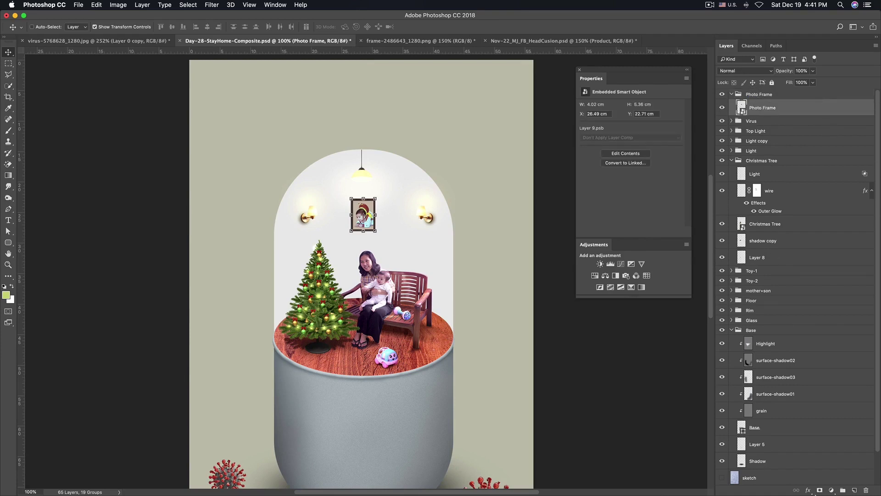
left_click(855, 490)
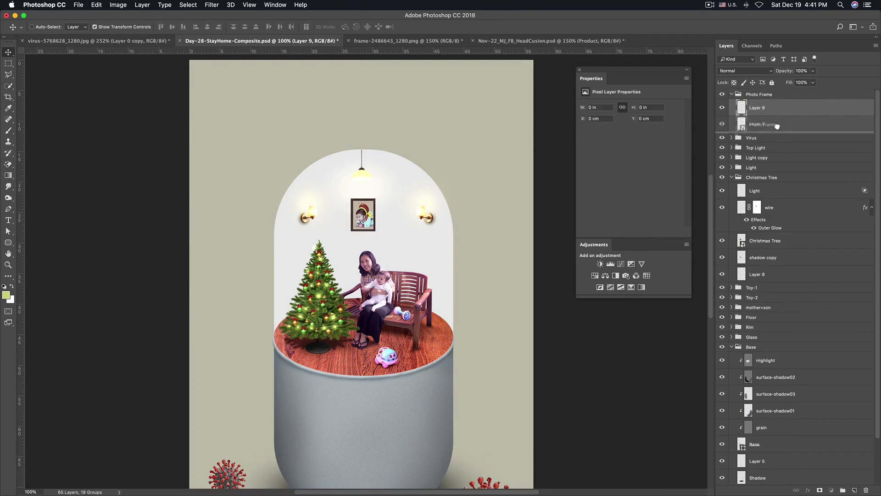
left_click_drag(783, 124, 782, 131)
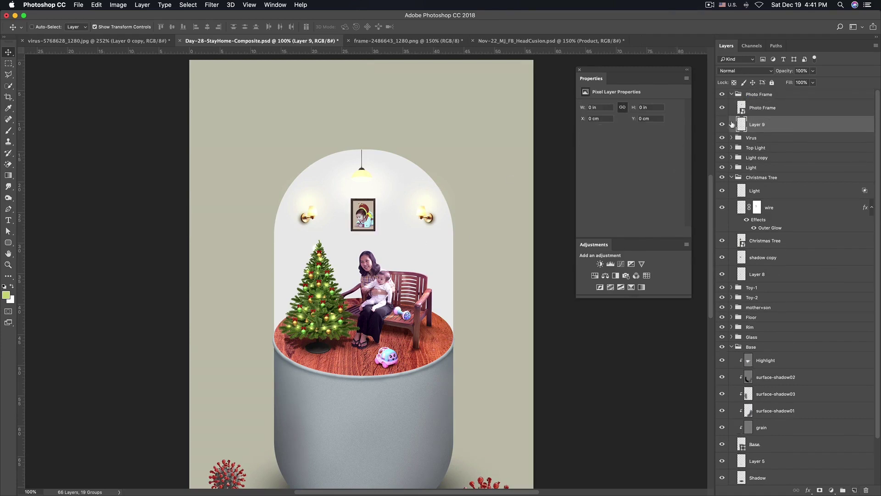
left_click(741, 110, "ctrl")
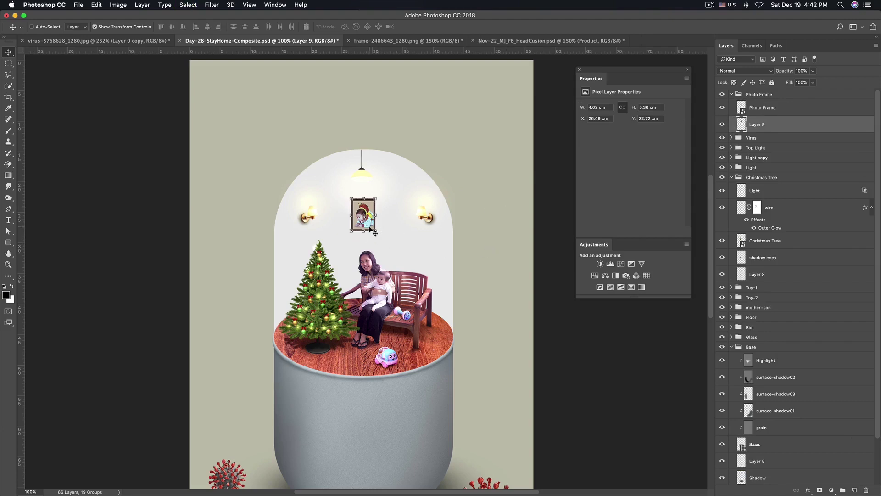
Offset Layer 9 slightly down and right and set its blend mode to Multiply
scroll(370, 218, "up", 1)
key("Down")
key("Right")
key("Down")
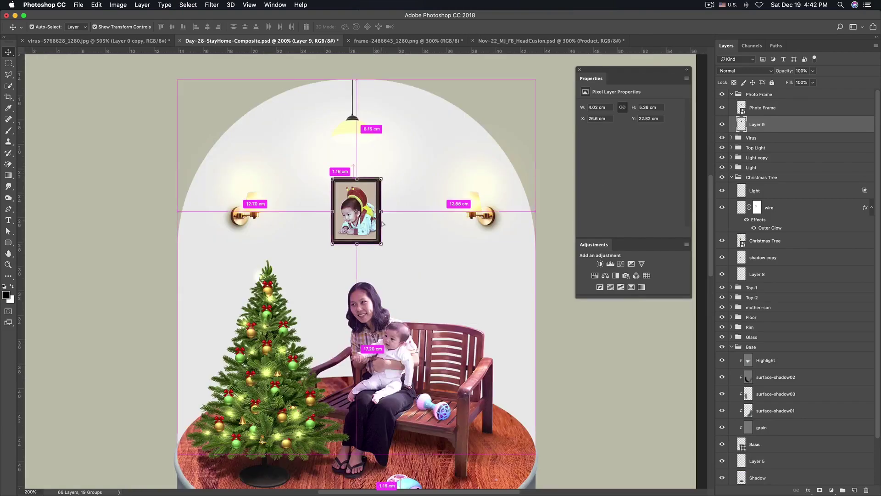
key("ctrl+u")
left_click(659, 132)
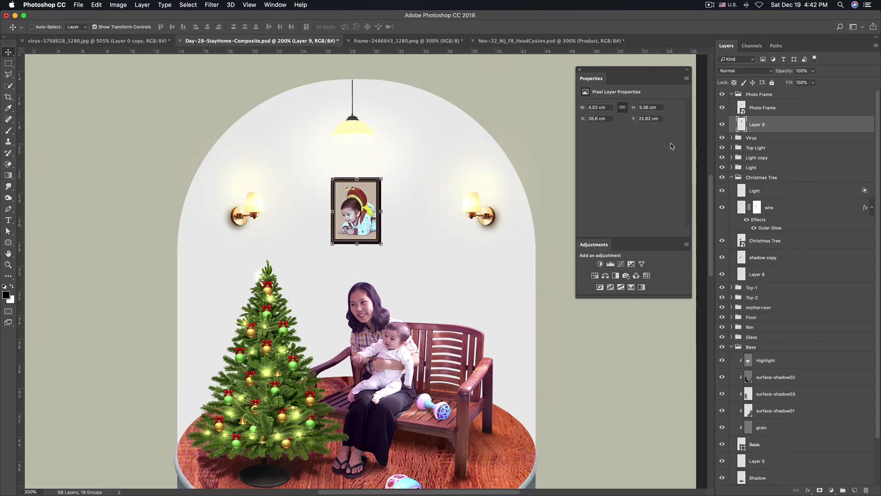
left_click(743, 71)
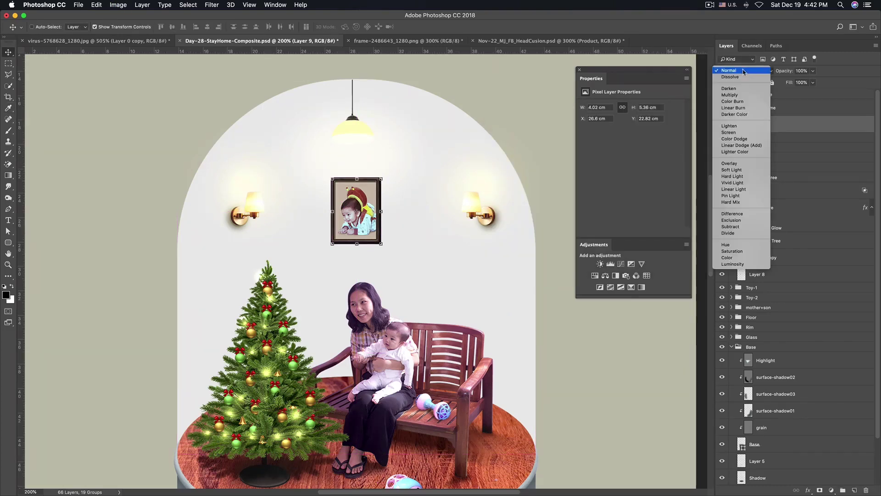
left_click(729, 95)
Lighten the shadow layer with Hue/Saturation Lightness +61
key("ctrl+u")
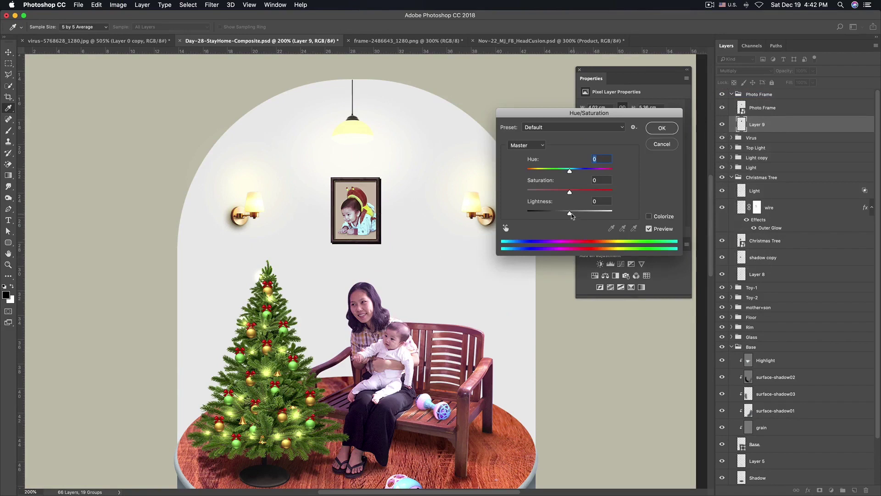
left_click_drag(569, 213, 596, 213)
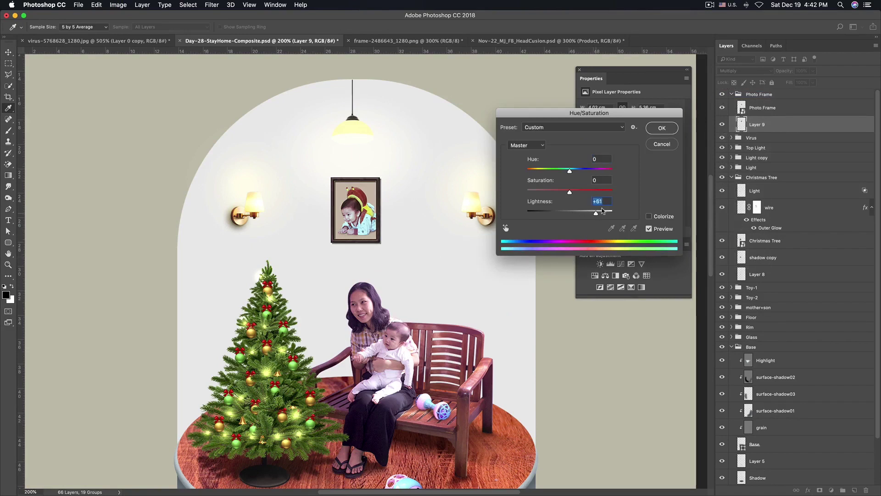
left_click(659, 131)
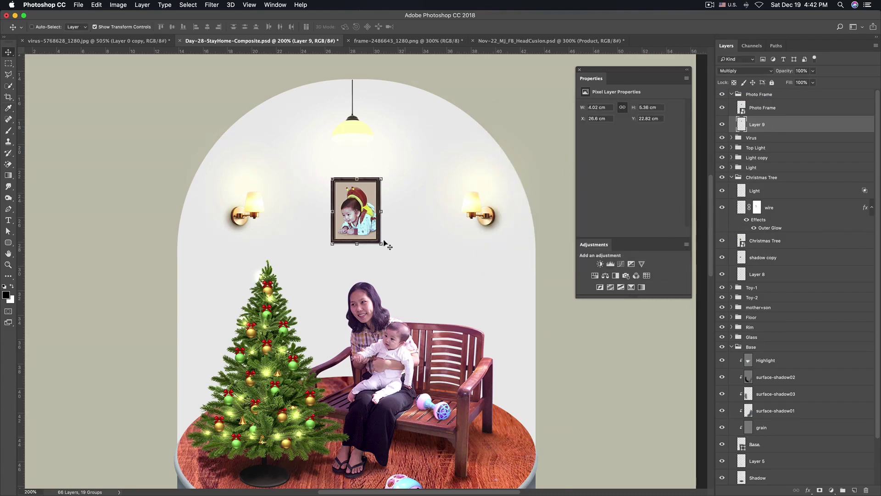
Soften the shadow with a 7.8-pixel Gaussian Blur, then duplicate it as Layer 9 copy
left_click(210, 5)
mouse_move(217, 107)
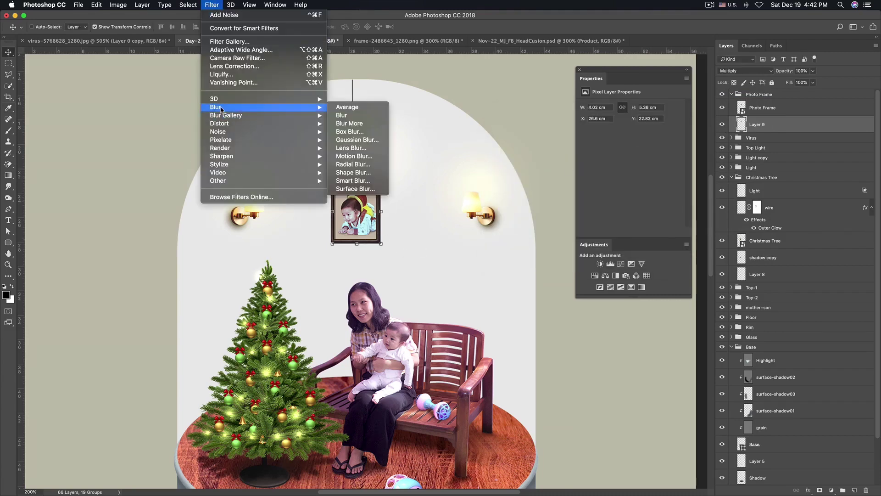
left_click(357, 139)
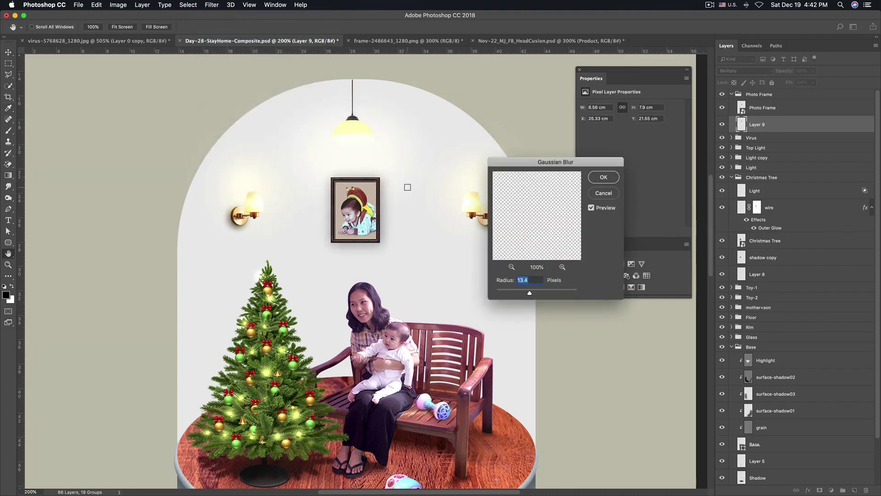
left_click_drag(534, 299, 518, 295)
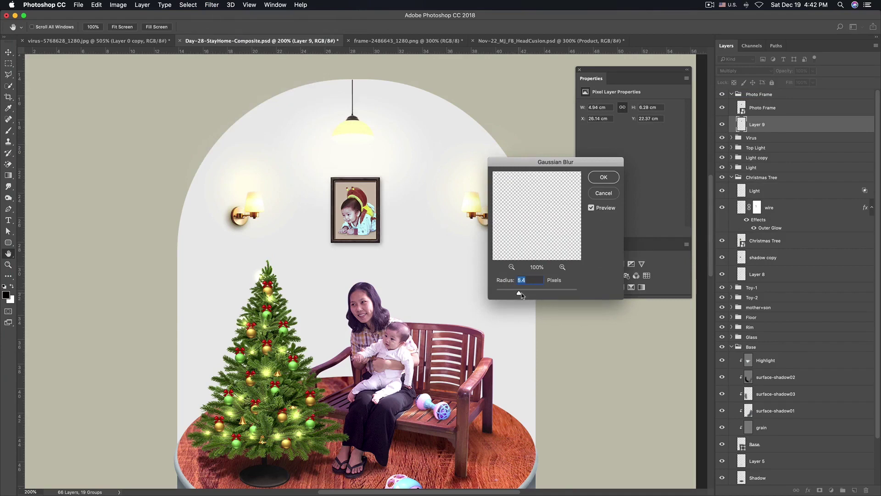
left_click_drag(521, 295, 524, 294)
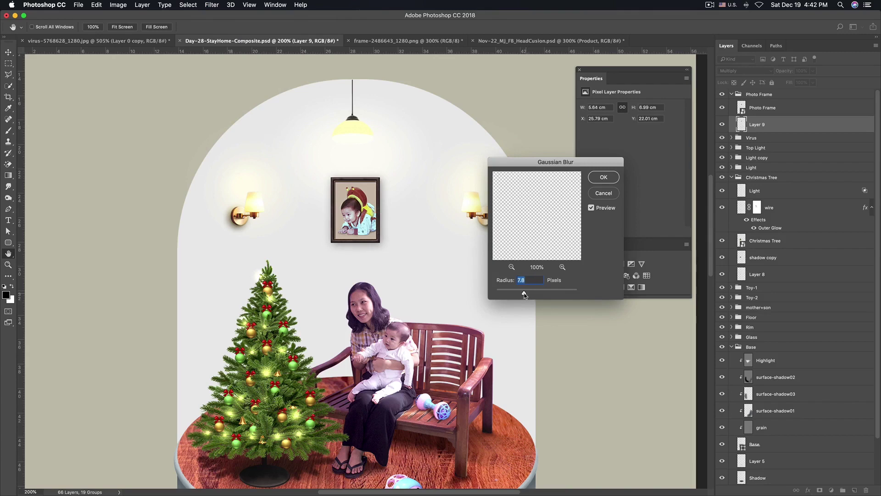
left_click(604, 177)
key("v")
key("ctrl+minus")
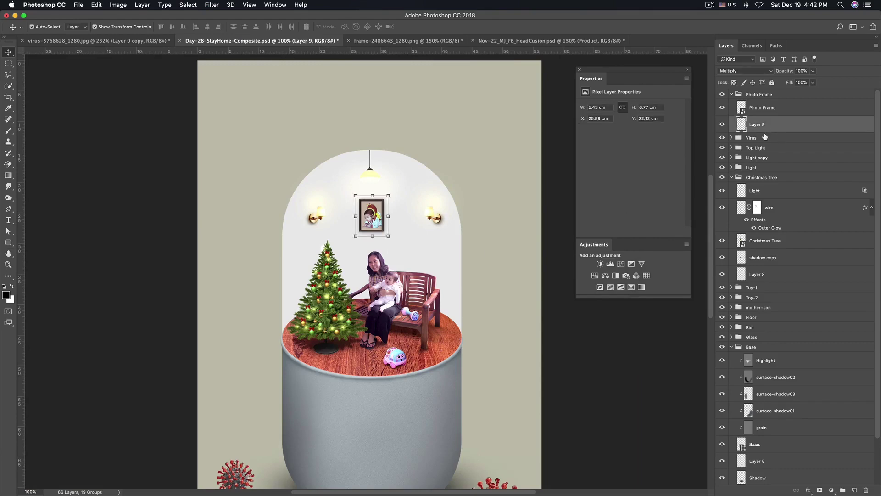
key("ctrl+j")
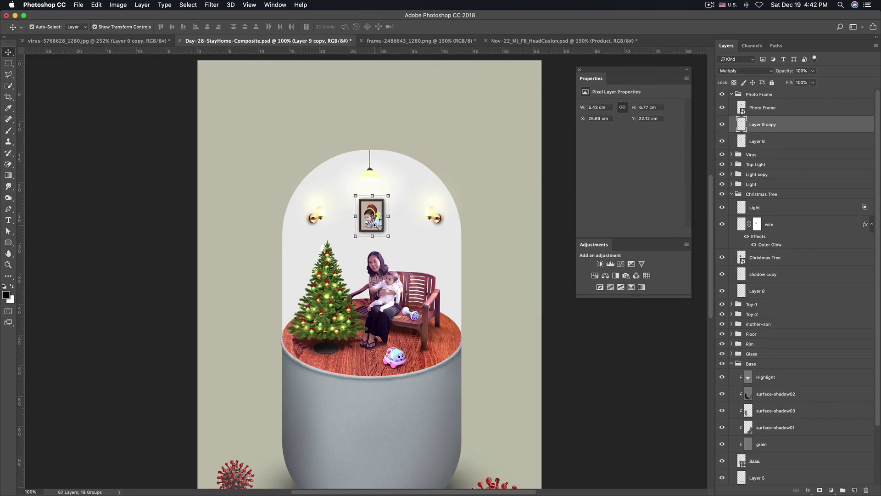
Shrink Layer 9 copy slightly on its top, bottom, left and right edges
scroll(374, 225, "up", 1)
left_click_drag(369, 164, 370, 168)
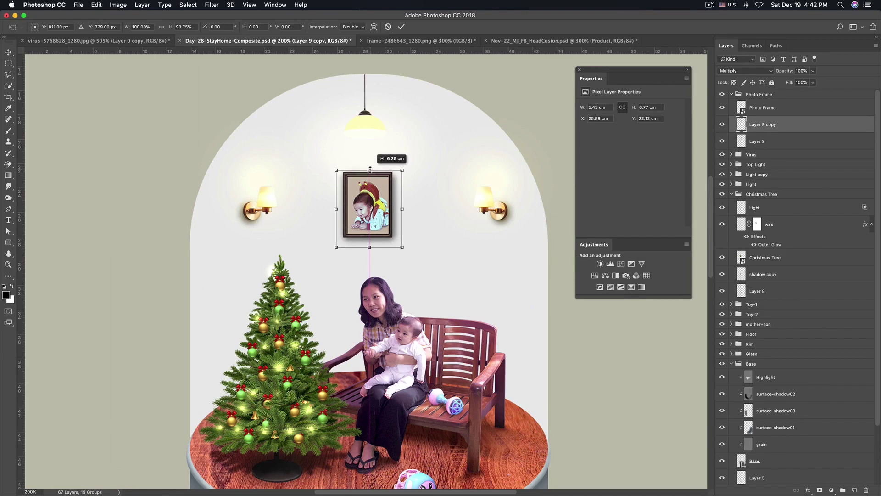
left_click_drag(370, 168, 370, 170)
left_click_drag(369, 247, 370, 244)
left_click_drag(337, 208, 339, 206)
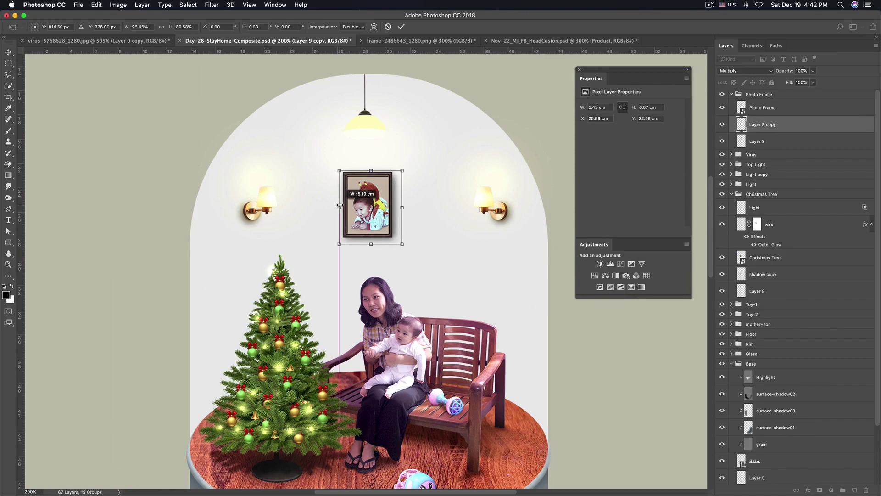
left_click_drag(402, 206, 398, 207)
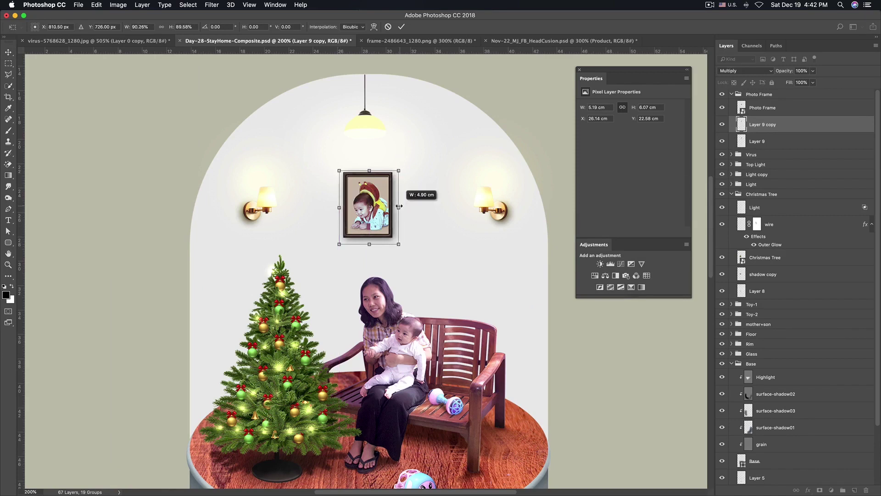
left_click_drag(370, 244, 370, 246)
left_click_drag(400, 212, 401, 212)
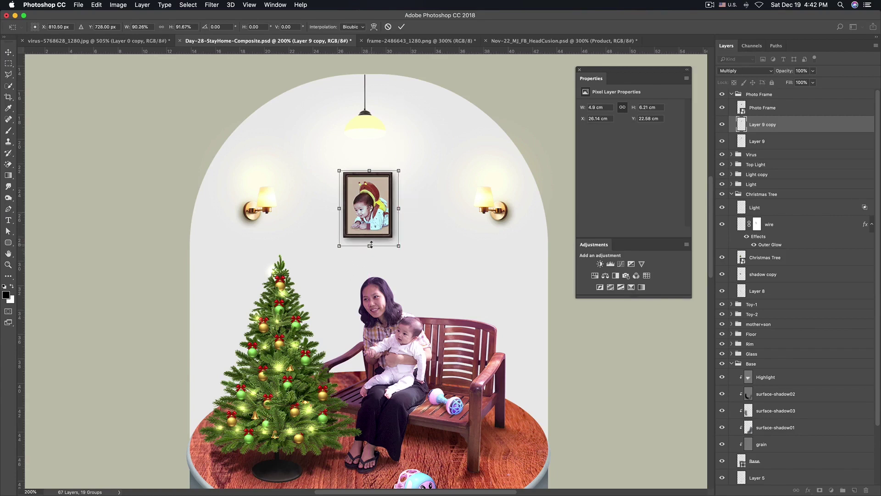
key("Return")
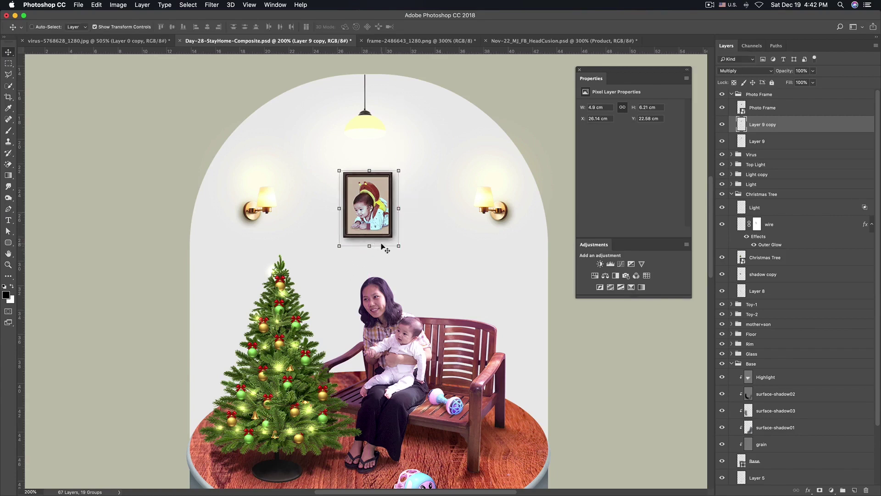
Duplicate it as Layer 9 copy 2 and shrink that to about 4.52 × 4.59 cm
scroll(375, 189, "up", 1)
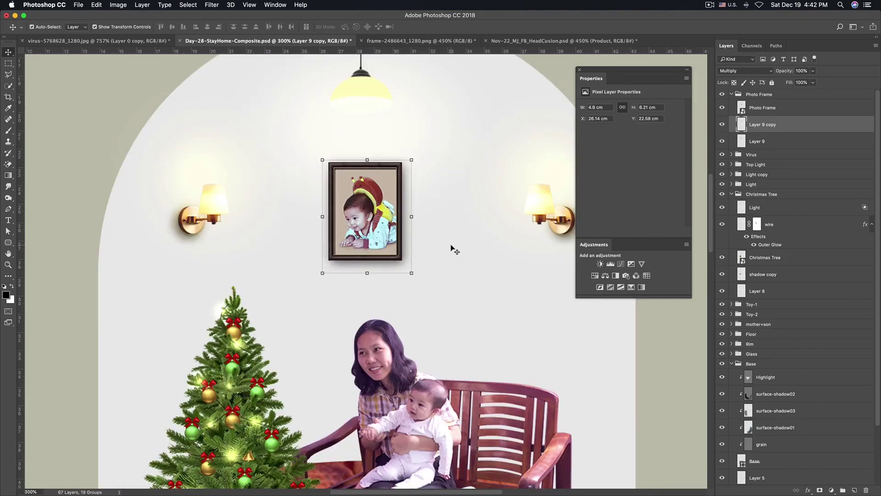
key("ctrl+j")
left_click_drag(370, 162, 371, 170)
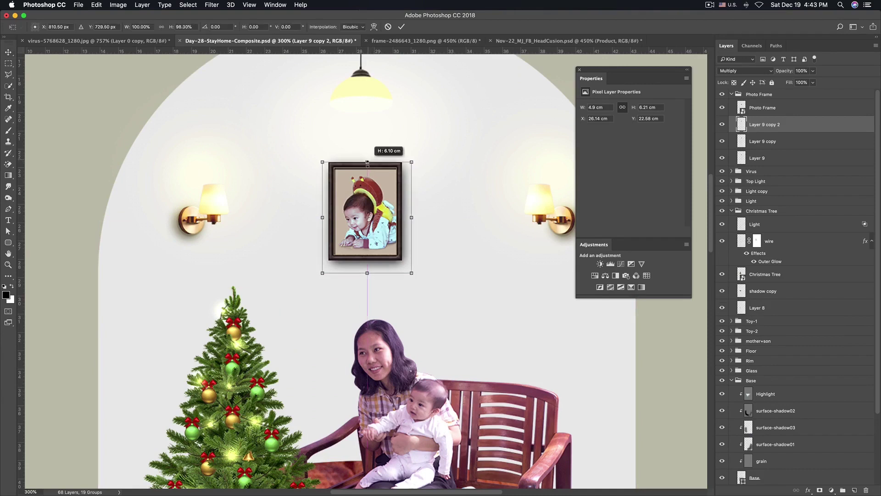
left_click_drag(412, 221, 403, 221)
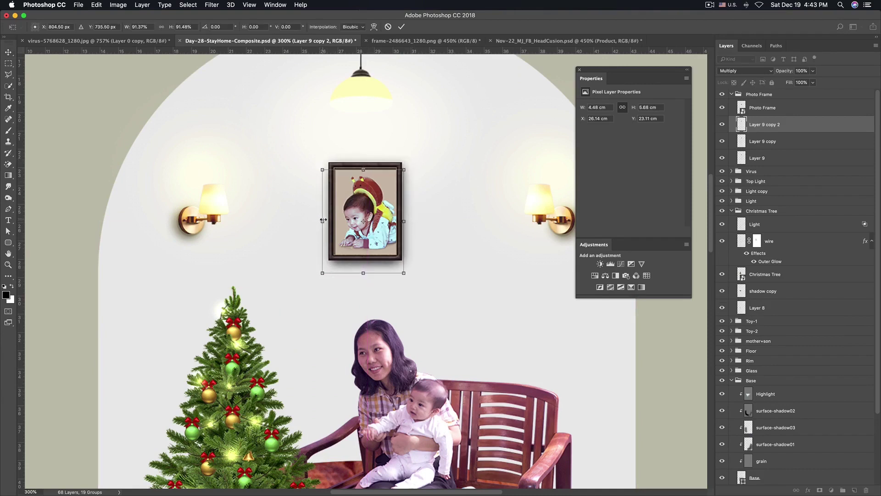
left_click_drag(408, 227, 409, 226)
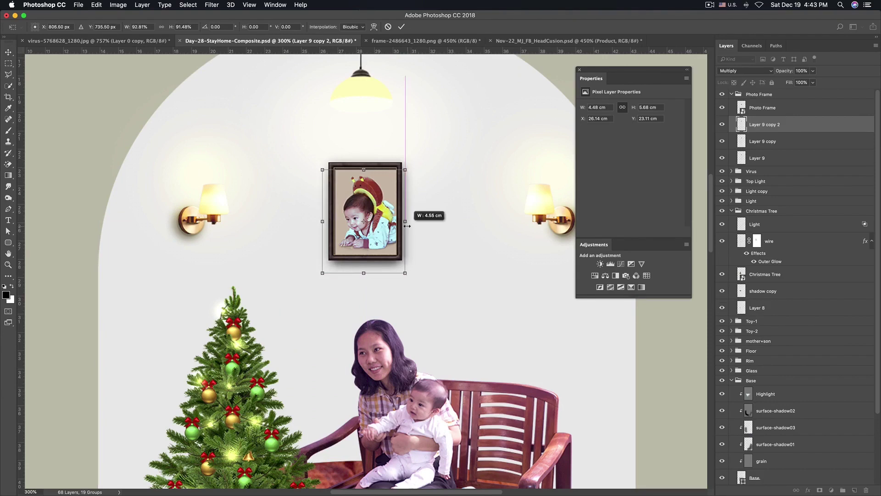
left_click_drag(366, 273, 366, 269)
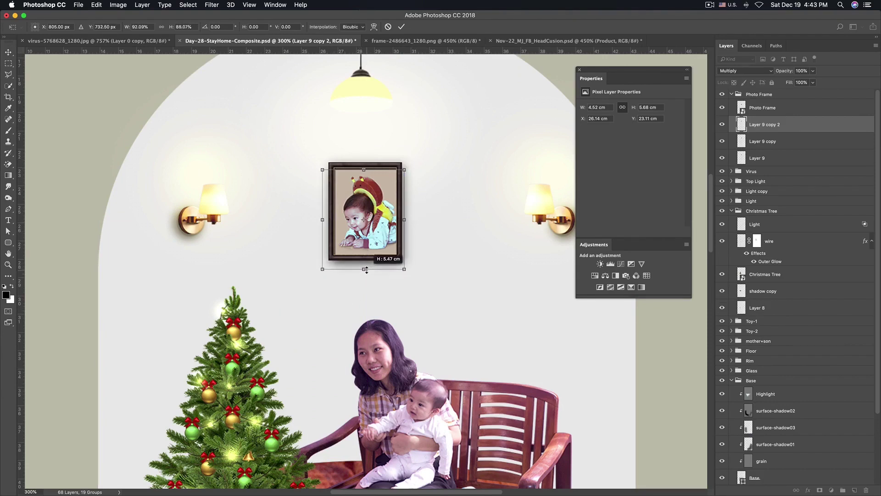
left_click_drag(363, 168, 363, 185)
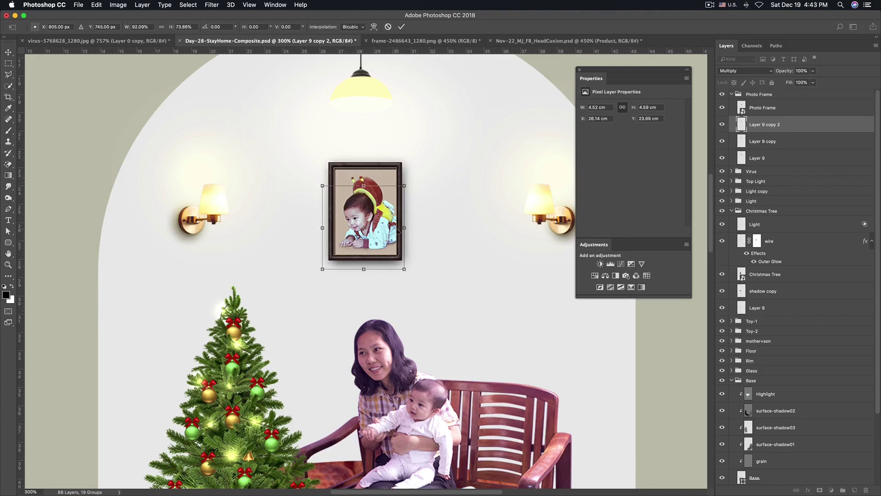
key("Return")
key("super+0")
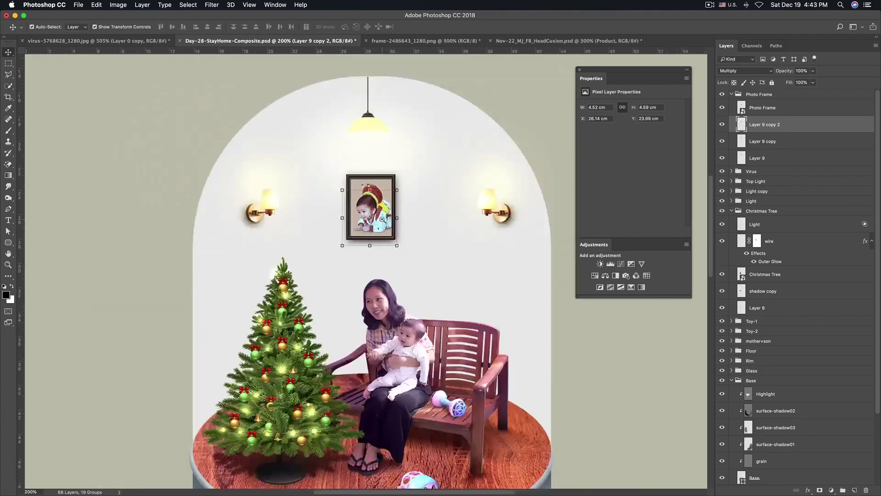
Merge Layer 9 and its two copies into a single shadow layer, Layer 9 copy 2
left_click(388, 268)
key("super+equal")
left_click(373, 277, "super")
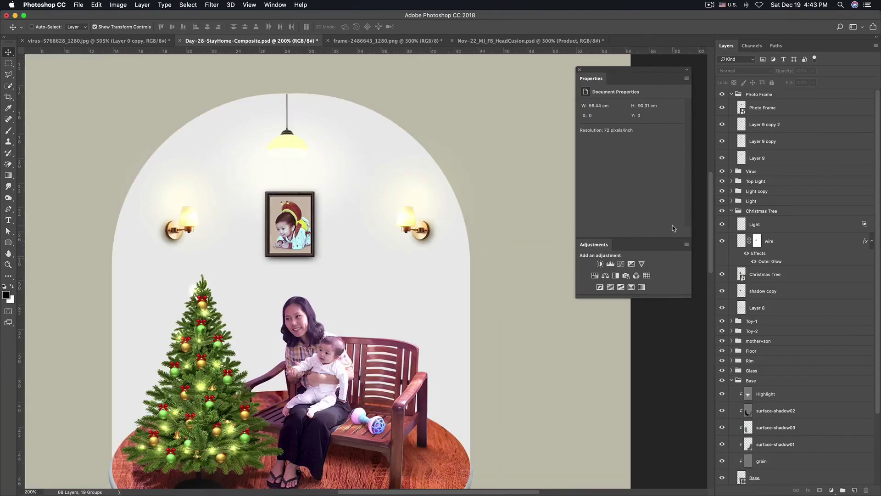
left_click(757, 157)
left_click(760, 127)
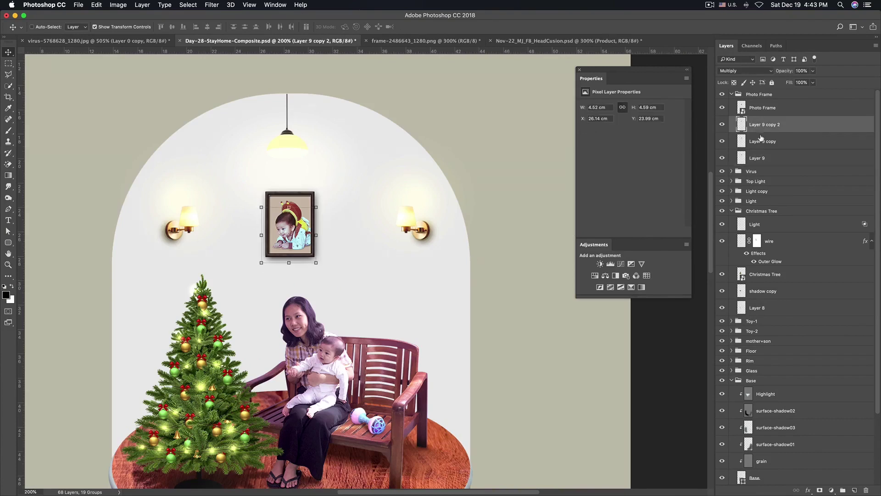
left_click(758, 159, "shift")
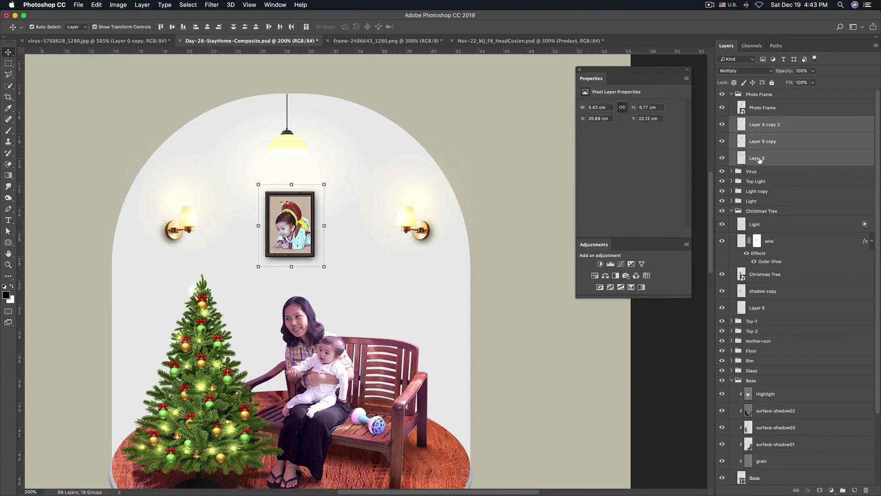
key("ctrl+e")
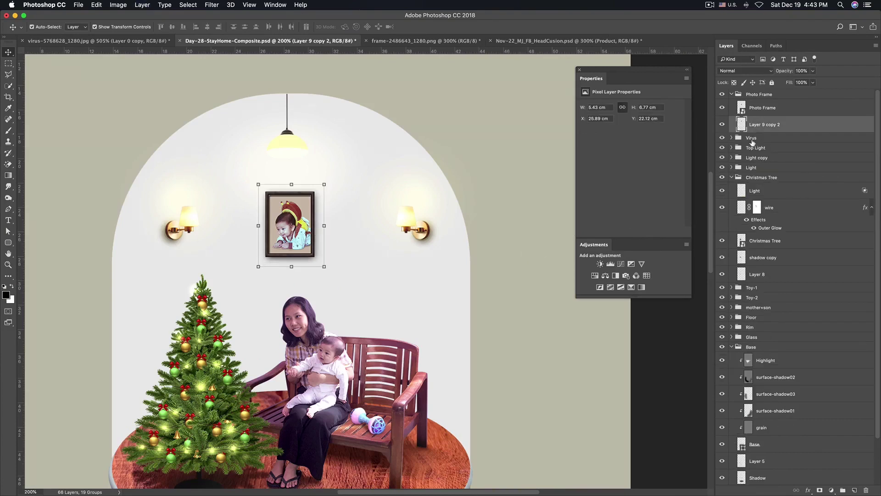
Set the merged shadow to Multiply and darken it to Lightness -20
left_click(748, 71)
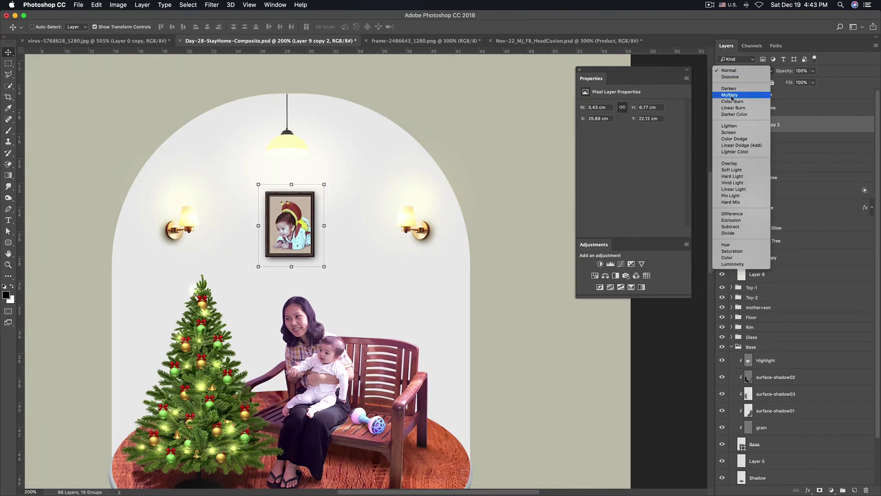
left_click(730, 96)
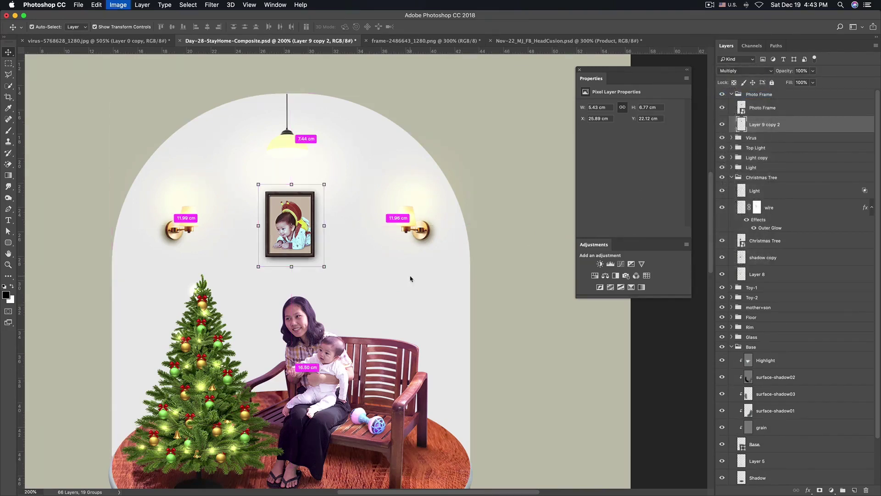
key("ctrl+u")
left_click_drag(570, 213, 561, 213)
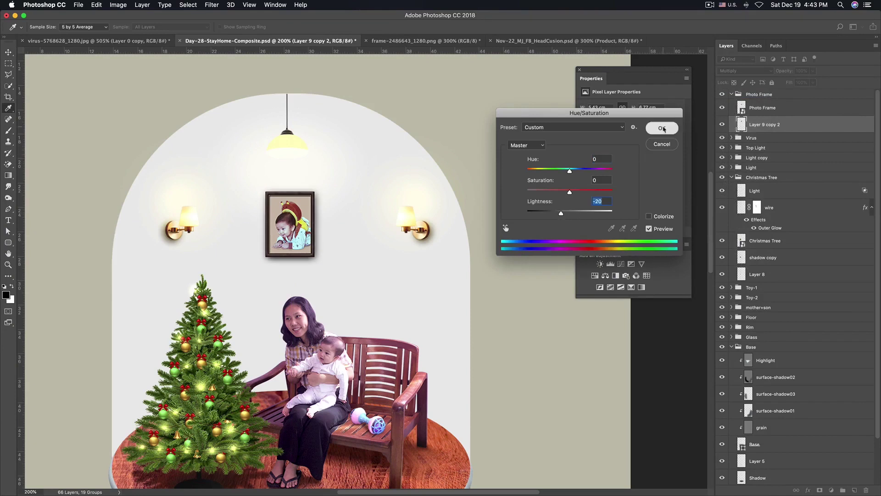
left_click(662, 128)
Zoom around the frame to check the shadow, then select the Photo Frame layer
key("ctrl+minus")
key("ctrl+minus")
key("ctrl+alt+a")
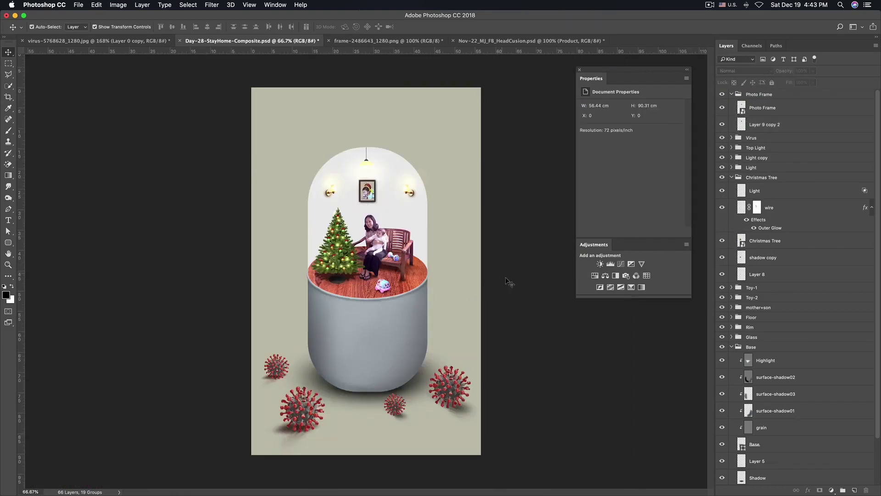
key("ctrl+1")
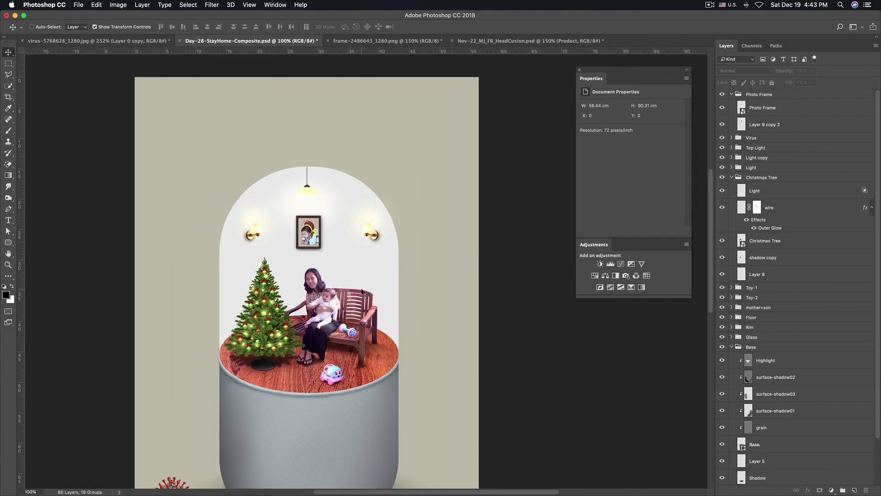
key("super+alt+space")
left_click(324, 250, "alt+super")
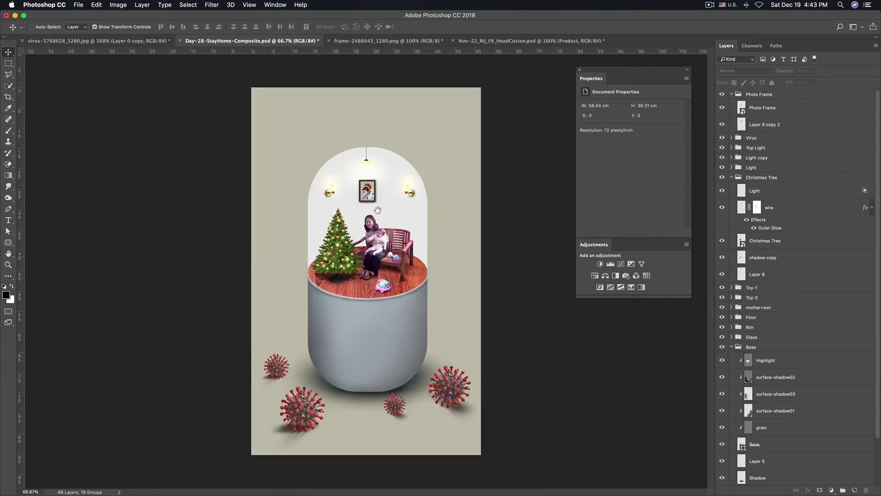
left_click(370, 209, "super")
left_click(356, 270, "super")
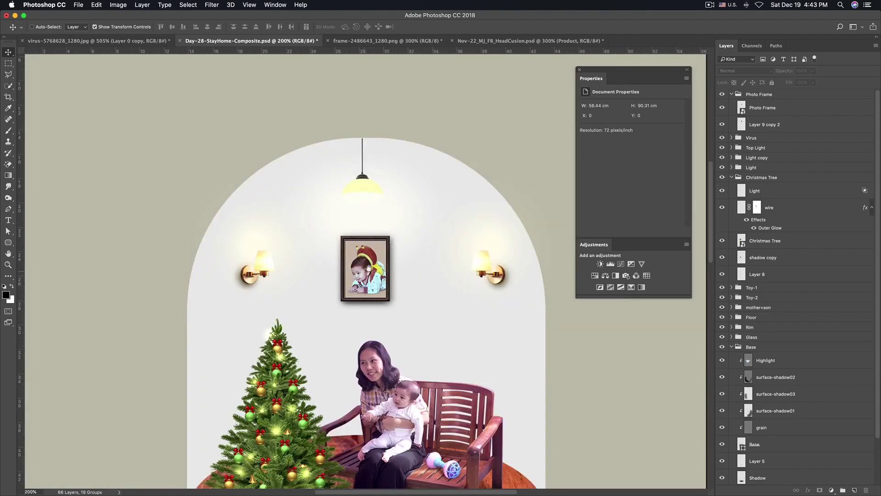
left_click(366, 267, "alt+super")
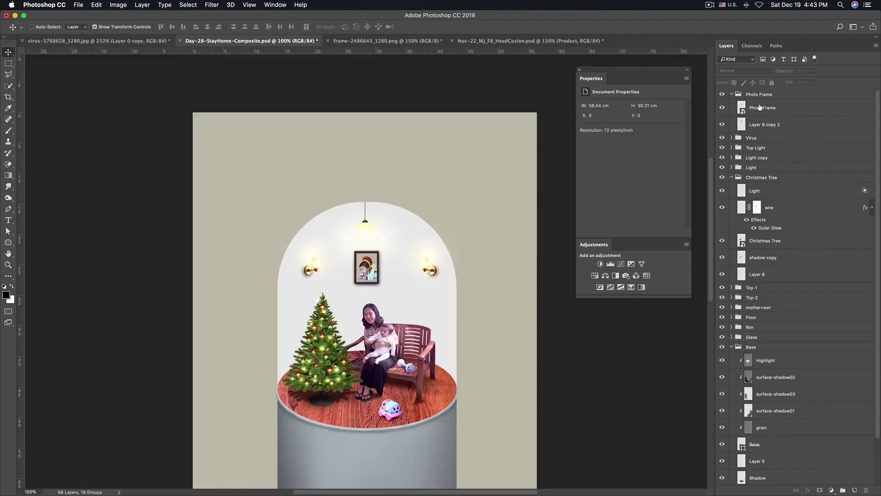
left_click(759, 107)
left_click(831, 490)
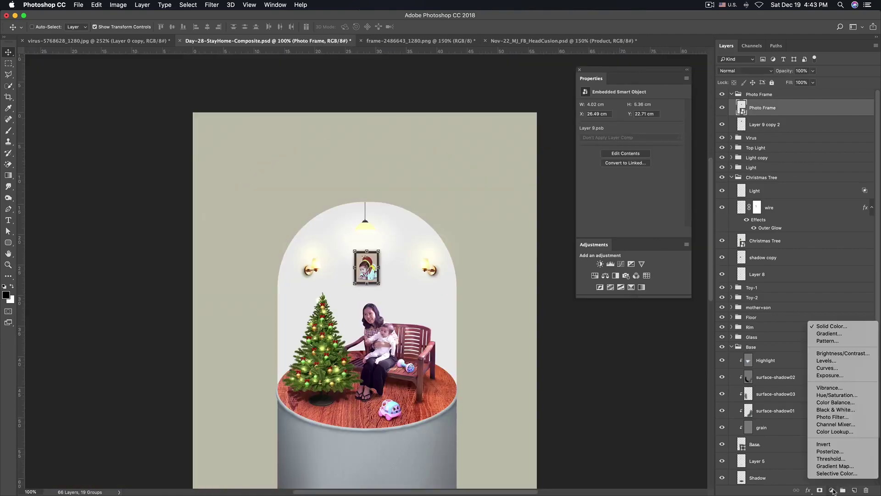
Add a Levels adjustment clipped to Photo Frame with RGB input levels 14/1.52/233
left_click(826, 360)
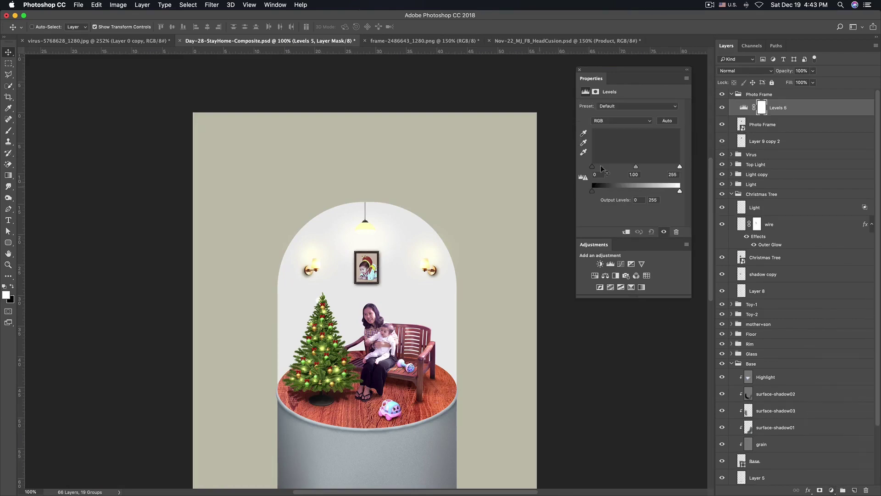
left_click(773, 116, "alt")
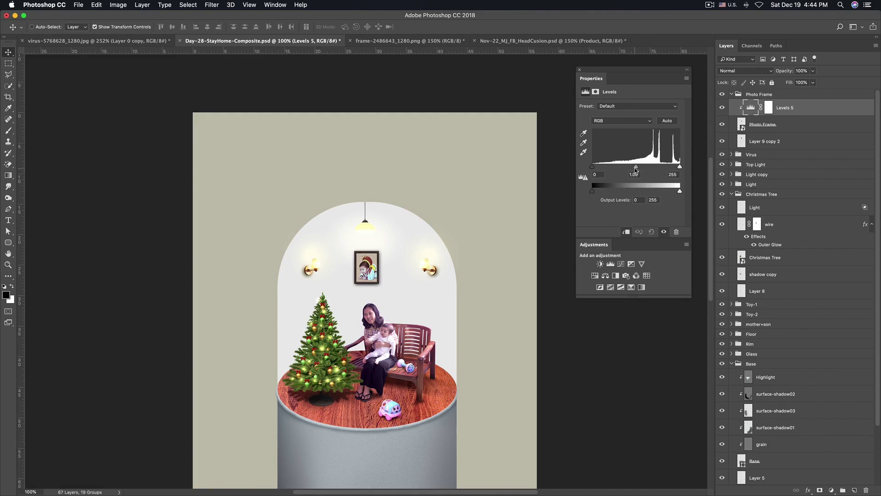
left_click_drag(636, 167, 623, 167)
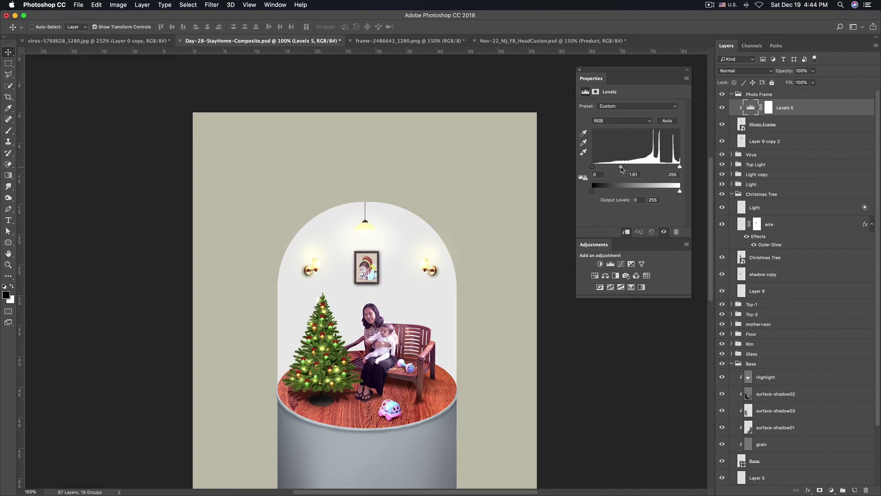
left_click_drag(681, 169, 673, 169)
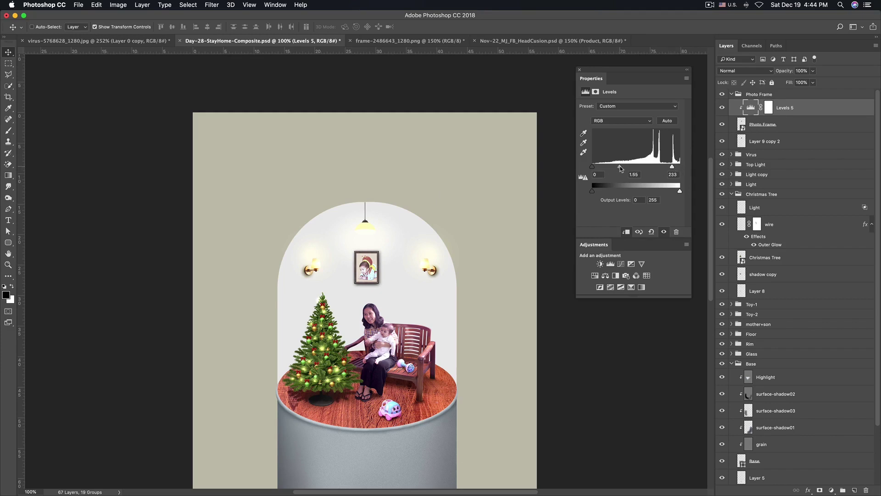
left_click_drag(593, 168, 597, 168)
Raise the Red channel black point, trying and undoing Green channel tweaks
left_click(608, 123)
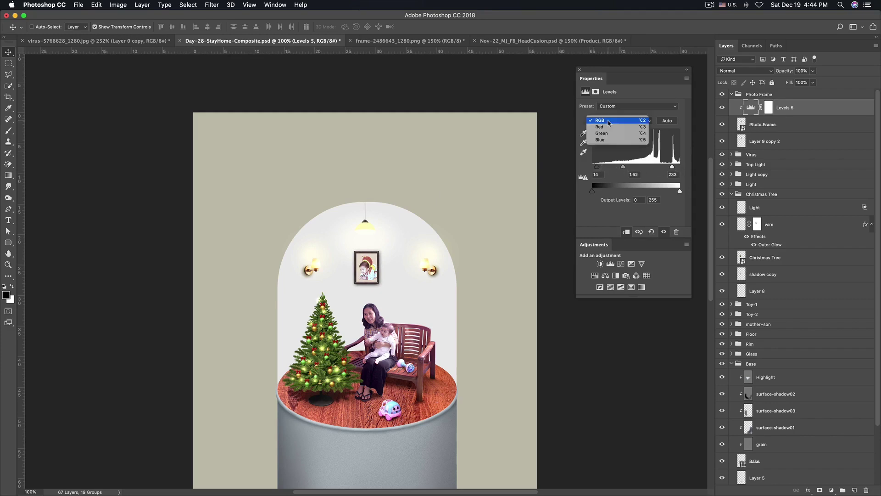
left_click(607, 128)
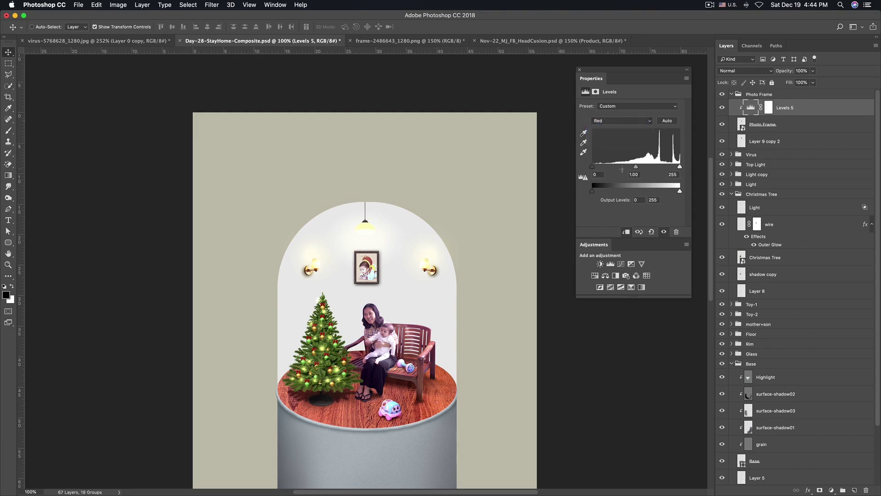
left_click_drag(632, 168, 633, 168)
key("super+z")
left_click_drag(599, 168, 615, 169)
left_click(615, 120)
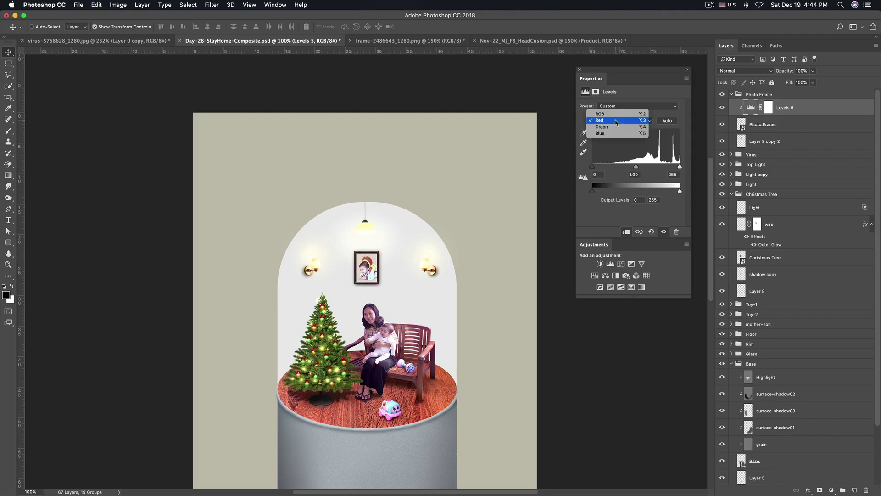
left_click(610, 129)
left_click_drag(593, 168, 612, 168)
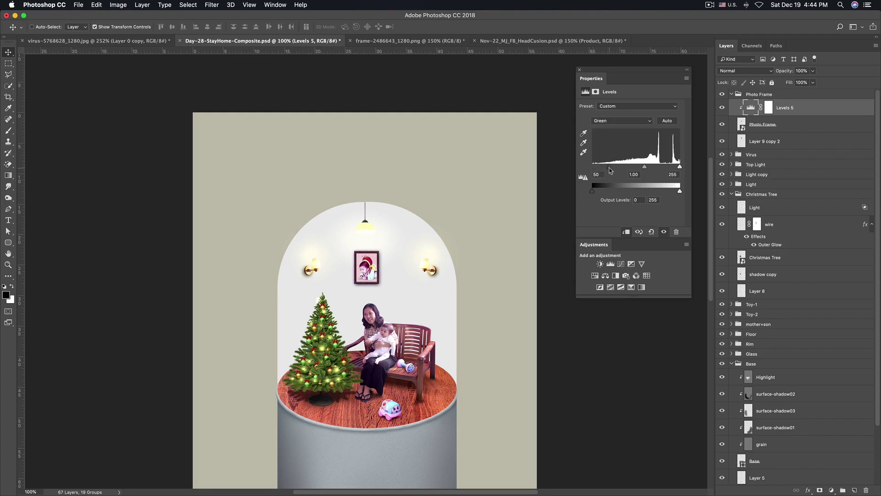
key("super+z")
left_click_drag(679, 167, 663, 168)
key("super+z")
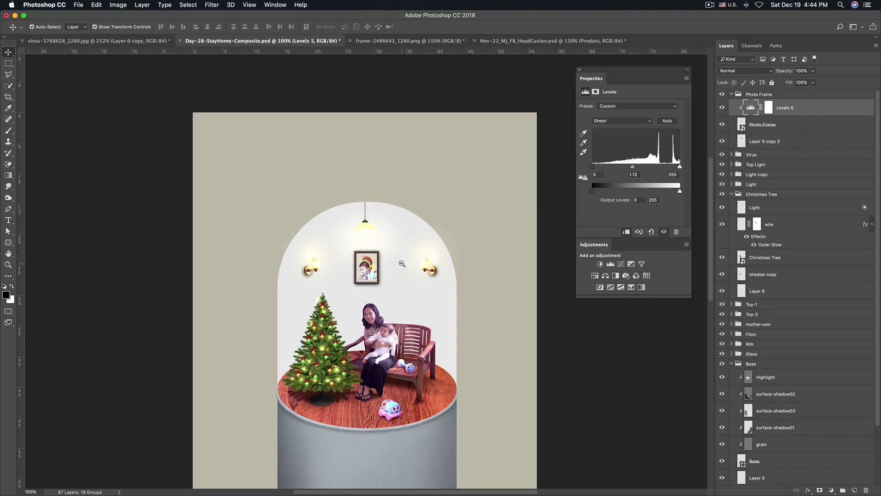
Compare the frame with Levels toggled off and on, then lower its opacity to about 76%
left_click_drag(402, 264, 405, 271)
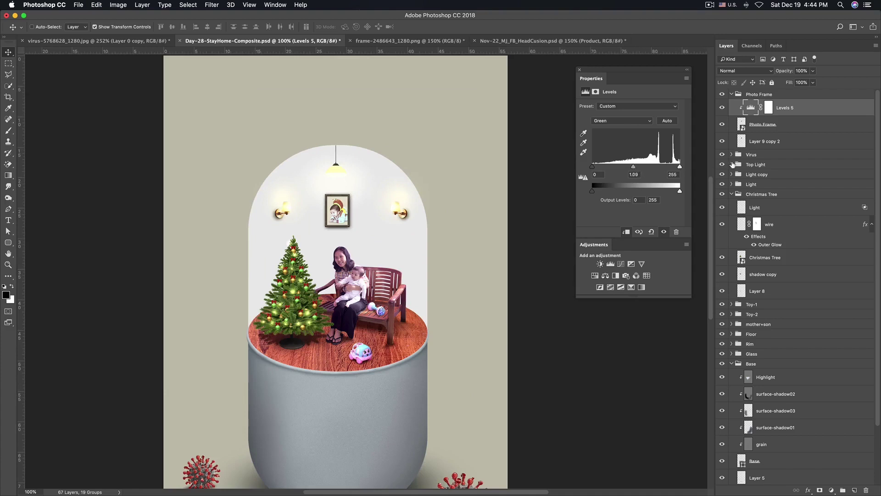
left_click(722, 108)
left_click(722, 108)
left_click_drag(372, 230, 383, 205)
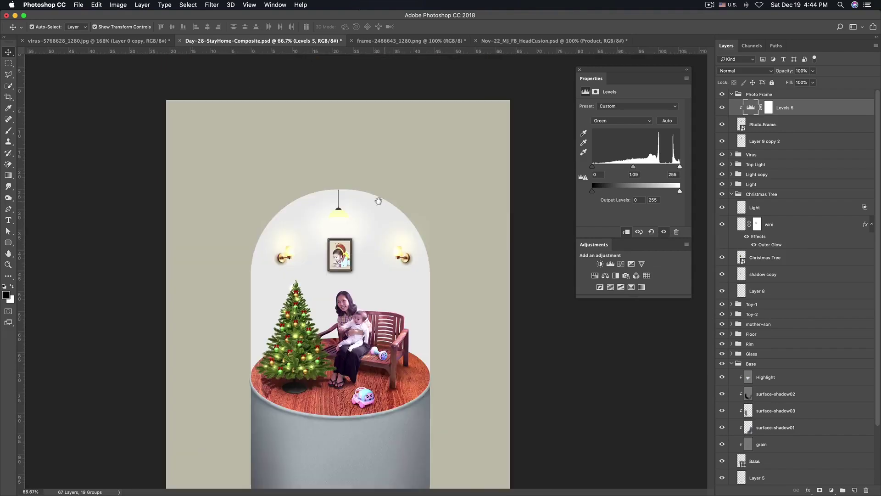
left_click(751, 108)
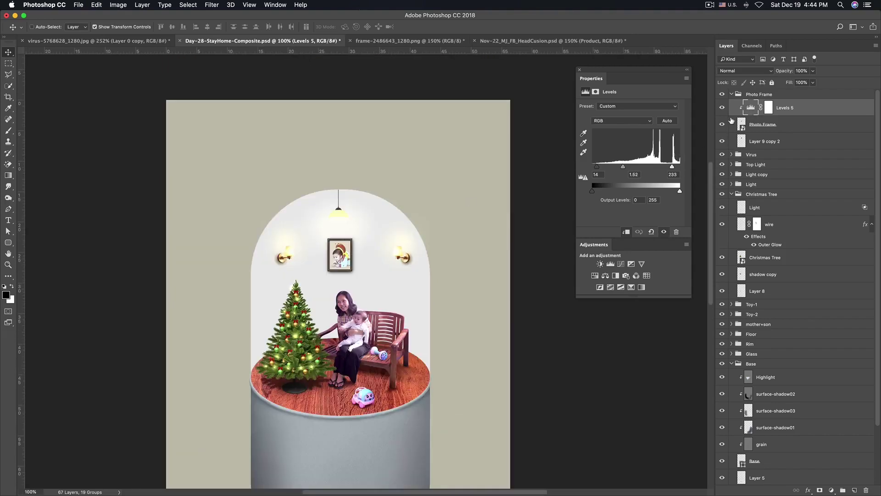
left_click_drag(788, 72, 785, 72)
left_click(388, 322, "alt")
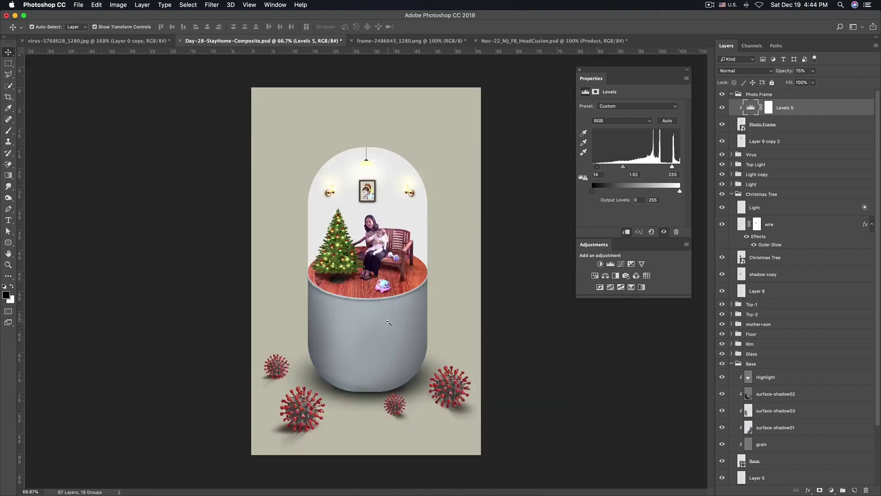
Toggle the IMG_2961 wood floor layer off and on, fit the view, and save Day-28-StayHome-Composite.psd
double_click(320, 294)
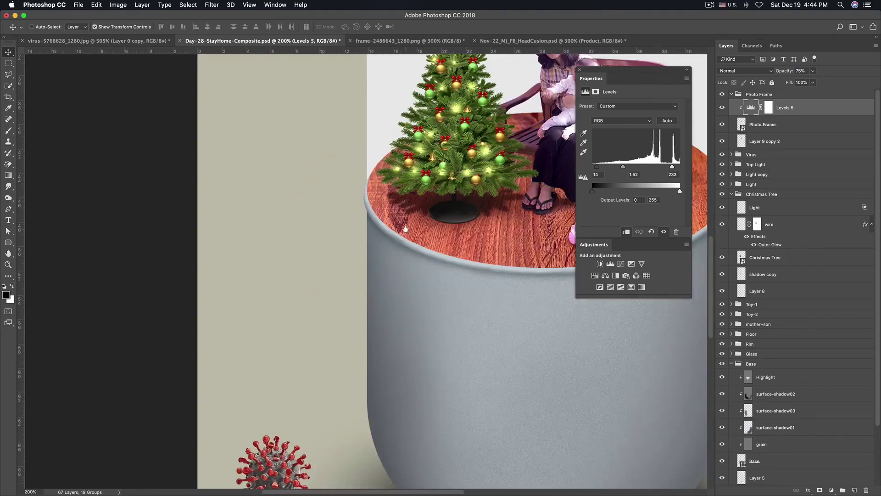
left_click(404, 227, "super")
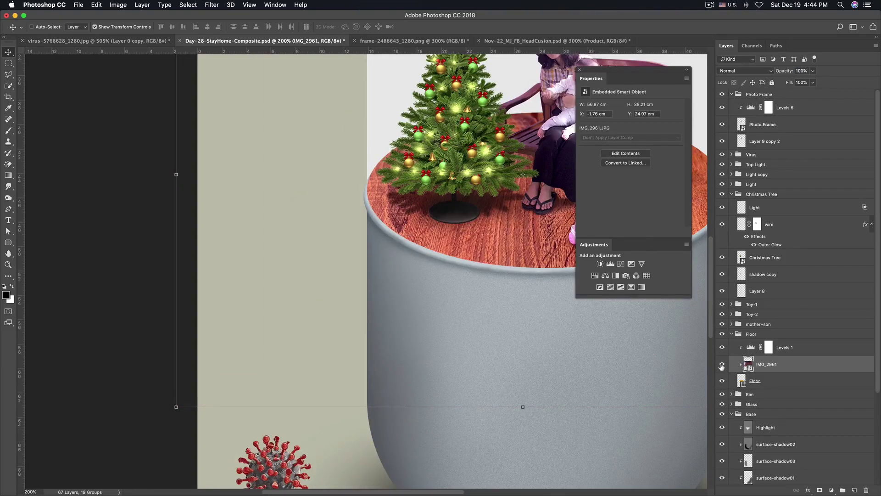
left_click(722, 365)
left_click(722, 365)
key("super+0")
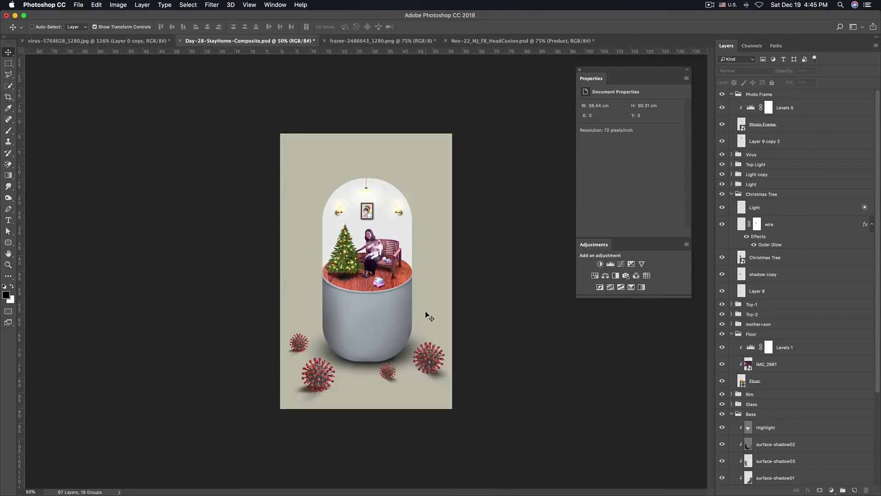
key("super+s")
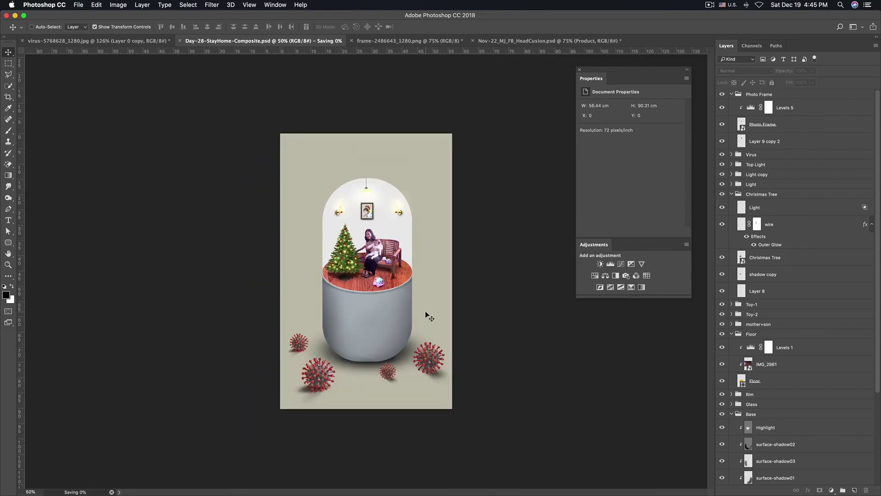
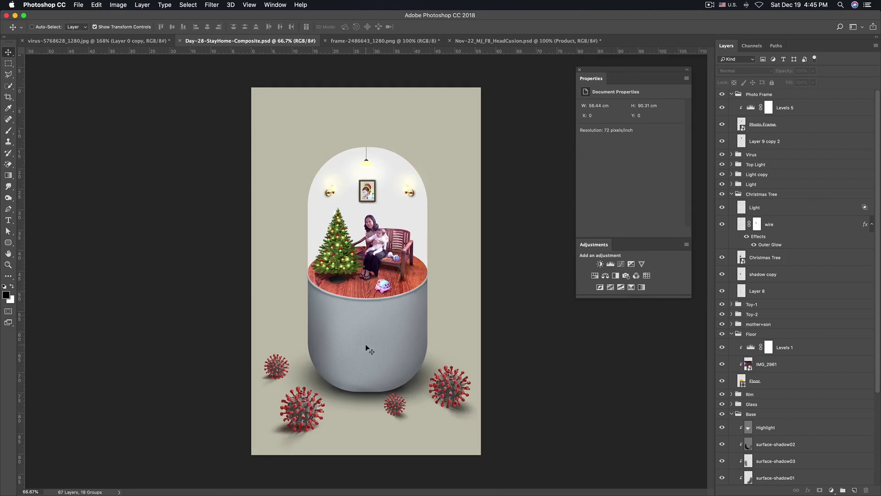
Zoom and pan around the capsule composite to review it
scroll(352, 288, "up", 3)
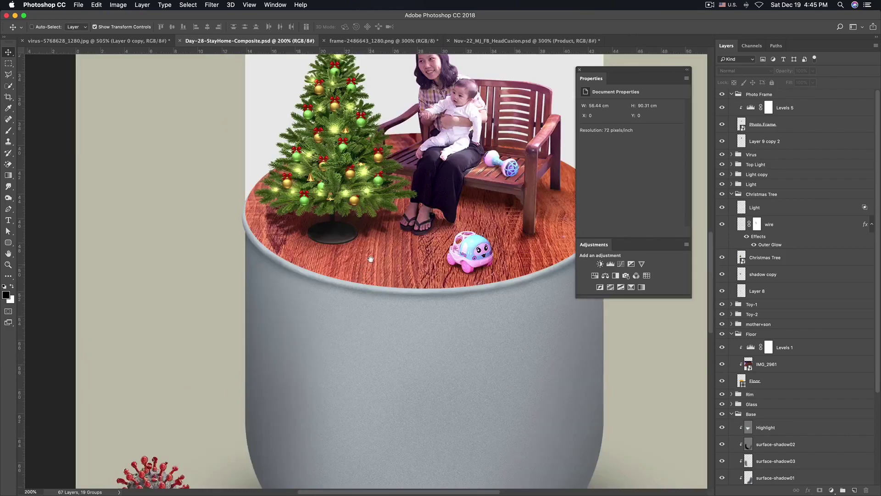
scroll(313, 290, "down", 3)
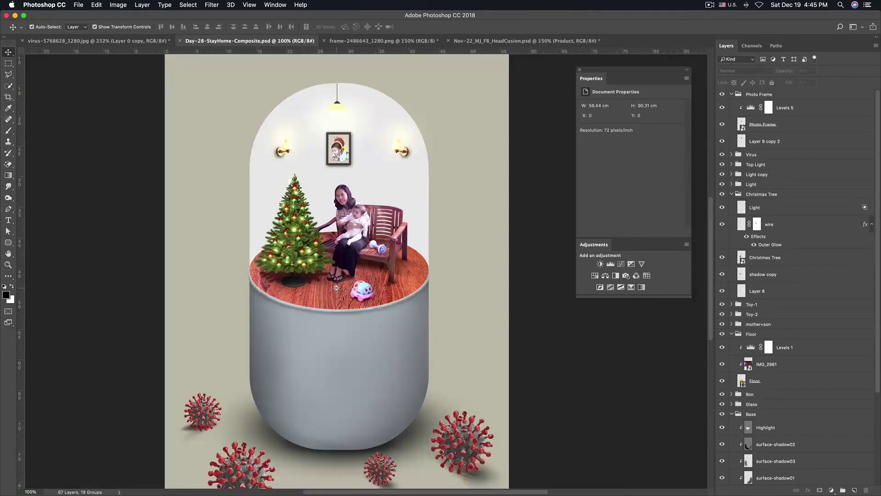
scroll(337, 289, "down", 1)
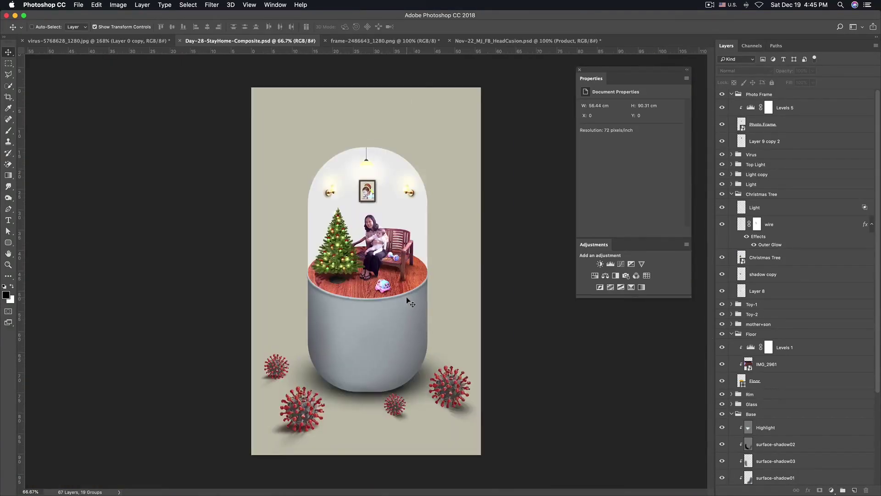
key("h")
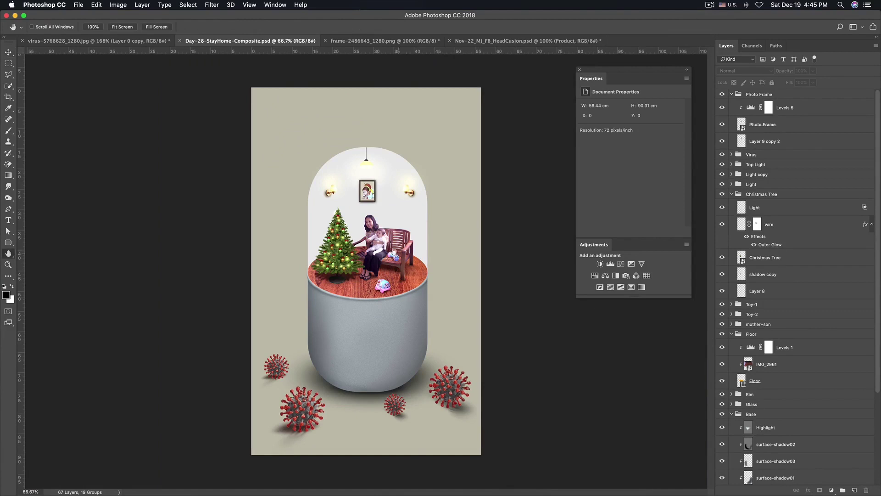
scroll(392, 252, "down", 1)
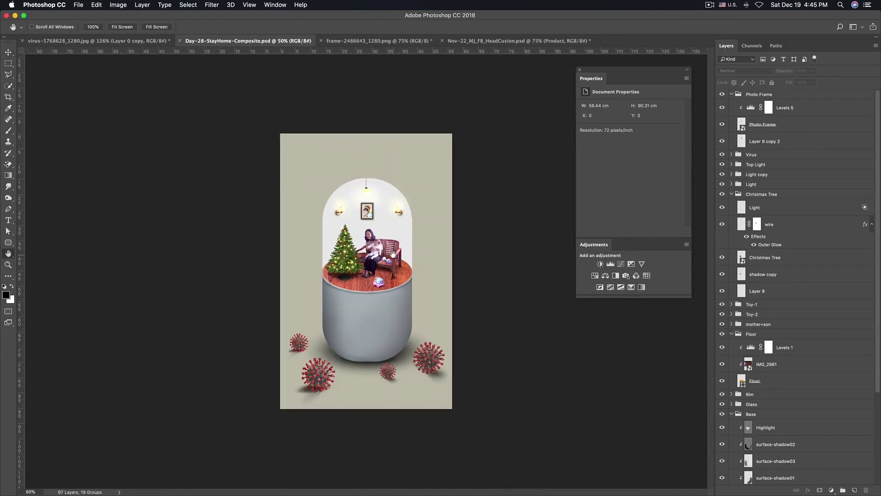
scroll(383, 250, "up", 1)
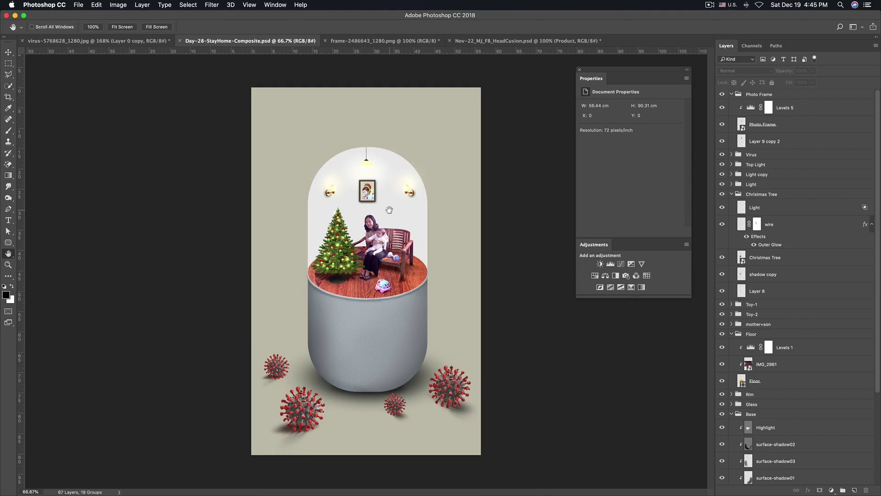
scroll(388, 206, "down", 1)
scroll(390, 218, "up", 1)
scroll(388, 247, "down", 1)
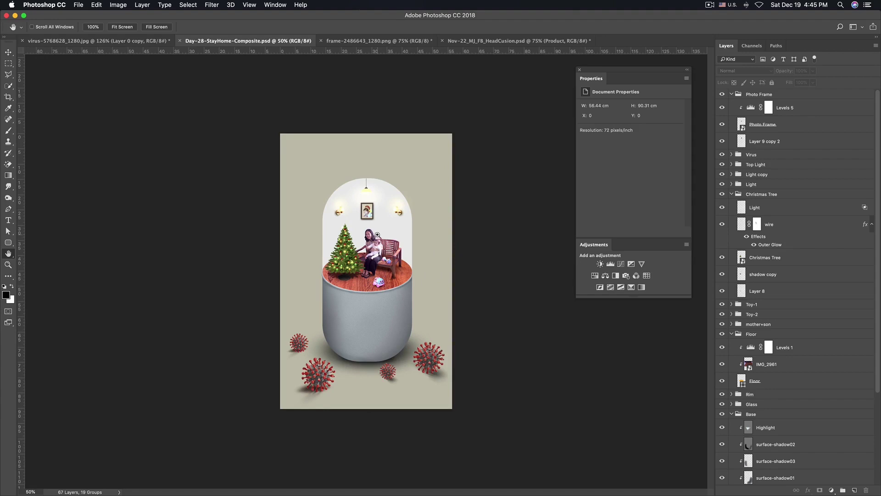
scroll(385, 246, "up", 1)
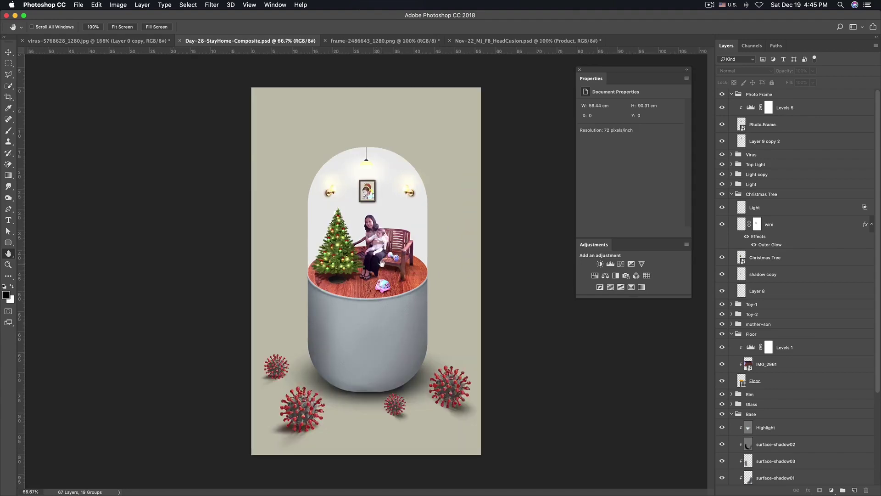
scroll(382, 263, "down", 1)
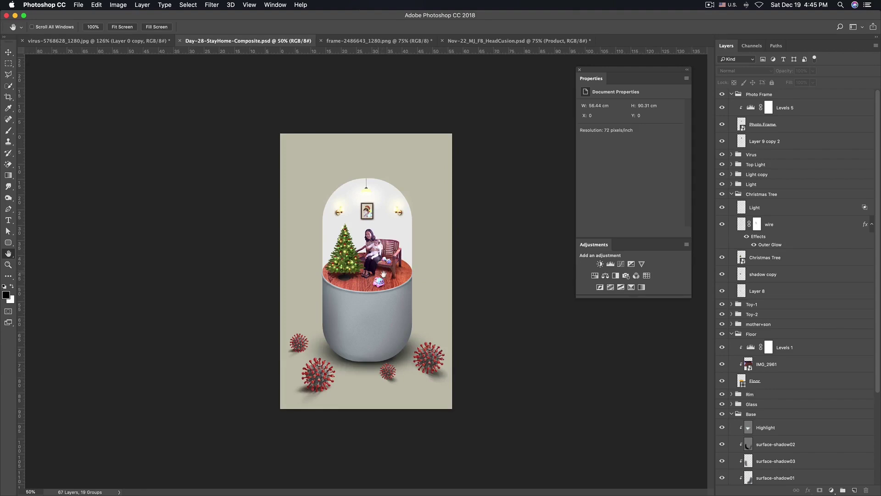
Collapse the Photo Frame, Christmas Tree, Floor and Base groups in the Layers panel
left_click(732, 94)
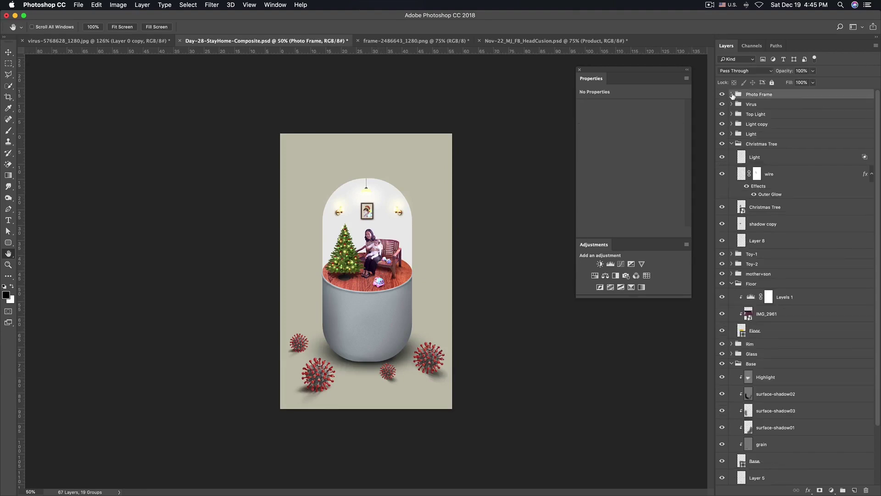
left_click(732, 143)
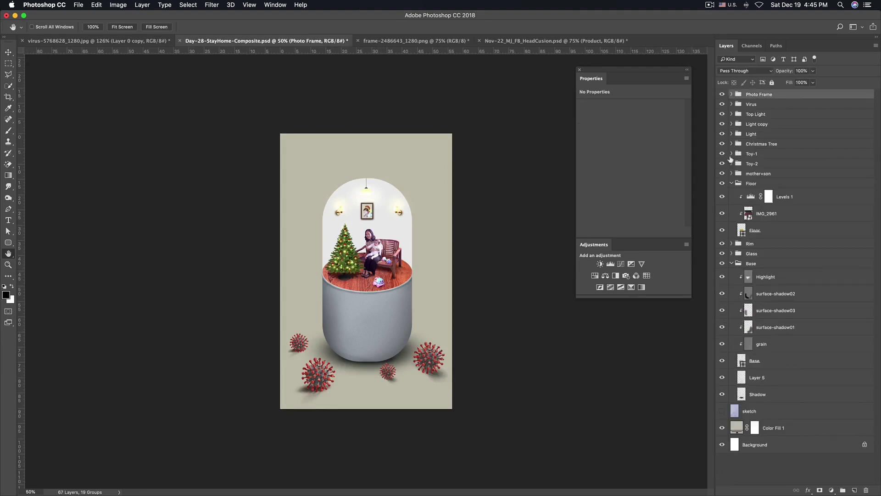
left_click(731, 183)
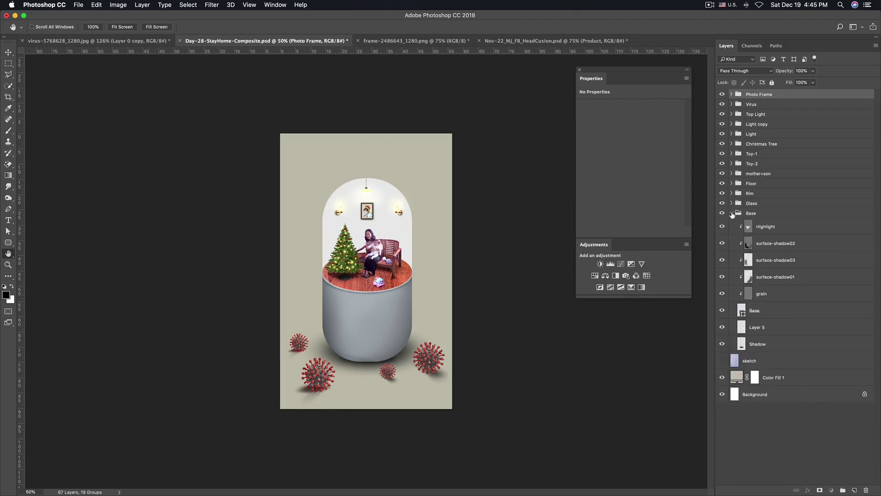
left_click(731, 213)
scroll(384, 231, "up", 2)
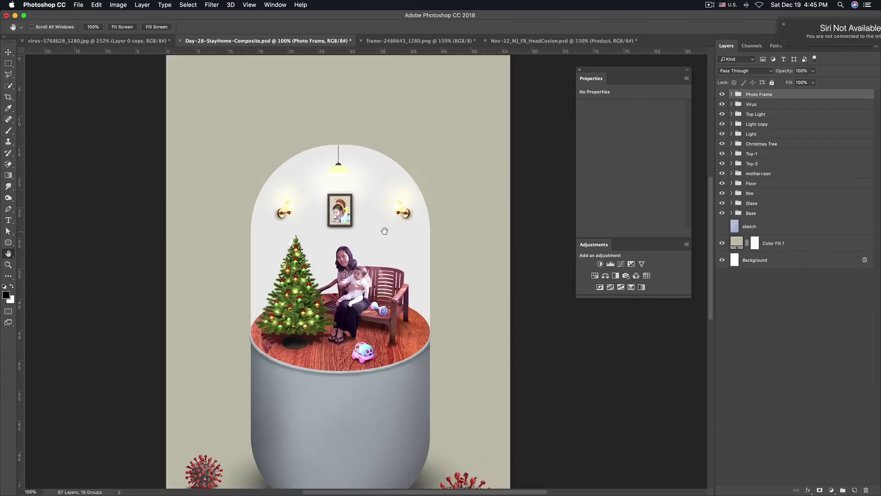
key("ctrl+plus")
key("ctrl+plus")
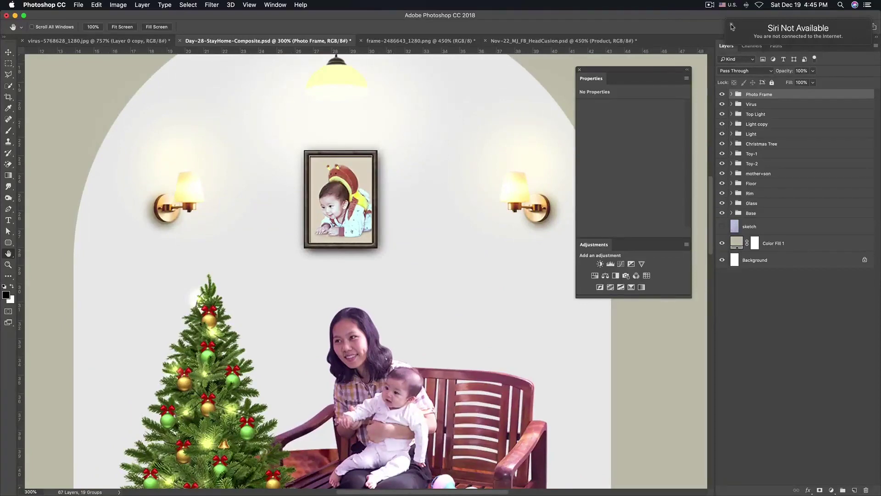
scroll(365, 220, "up", 1)
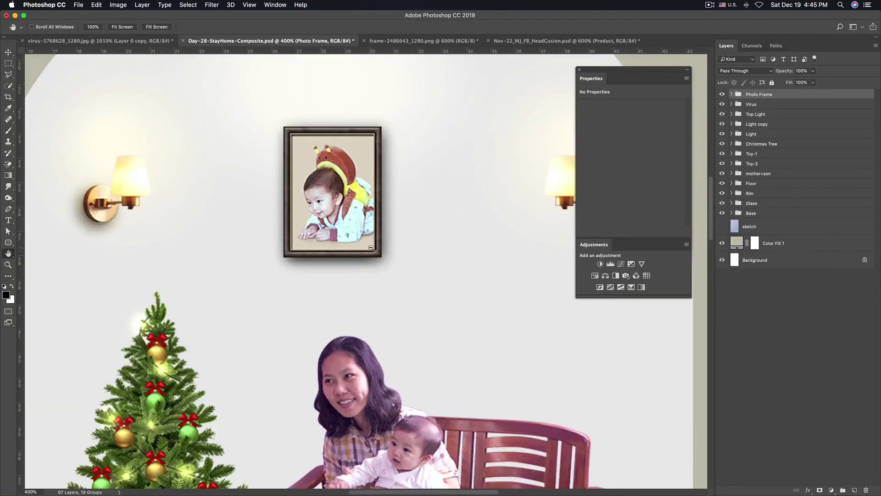
scroll(371, 247, "down", 2)
scroll(379, 247, "down", 2)
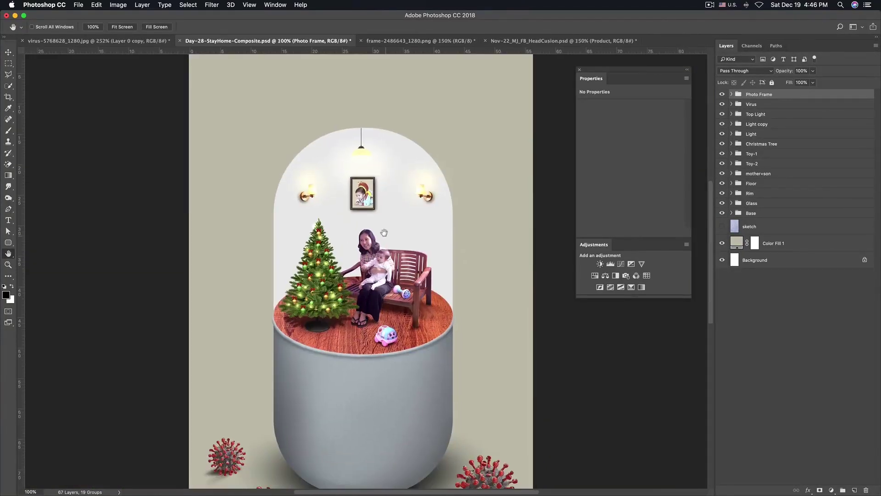
scroll(384, 232, "down", 3)
scroll(304, 296, "down", 2)
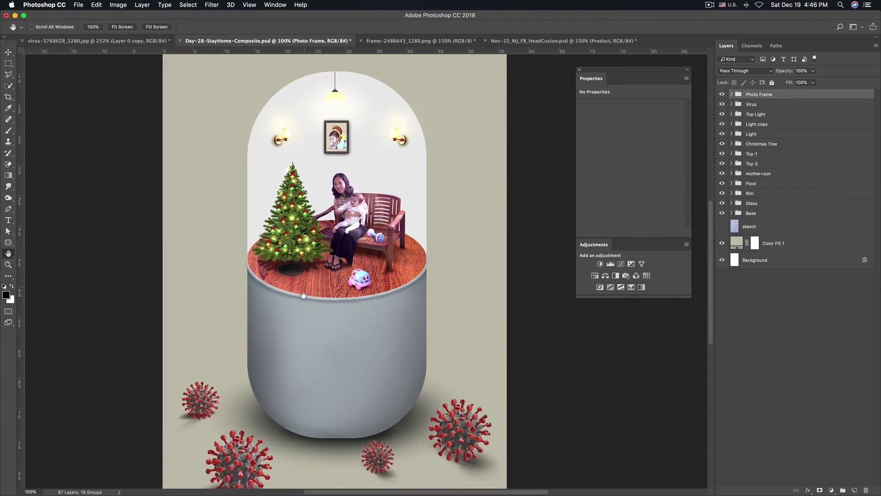
scroll(318, 212, "up", 1)
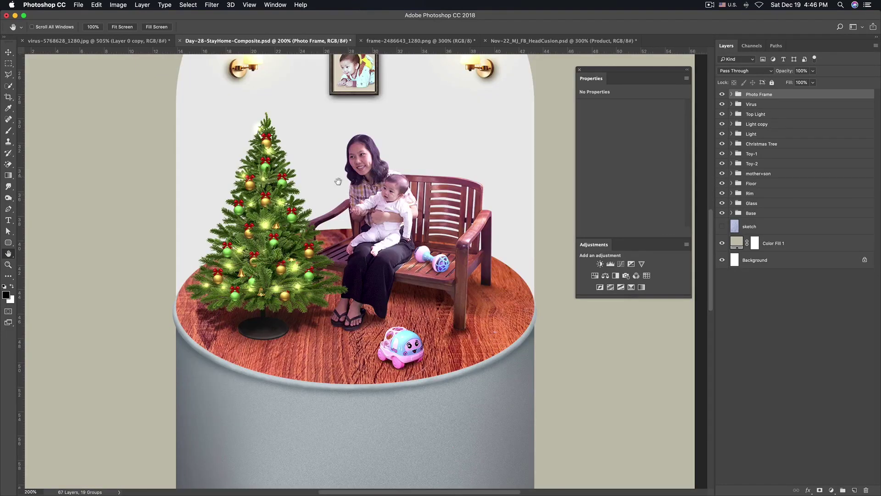
scroll(358, 215, "down", 1)
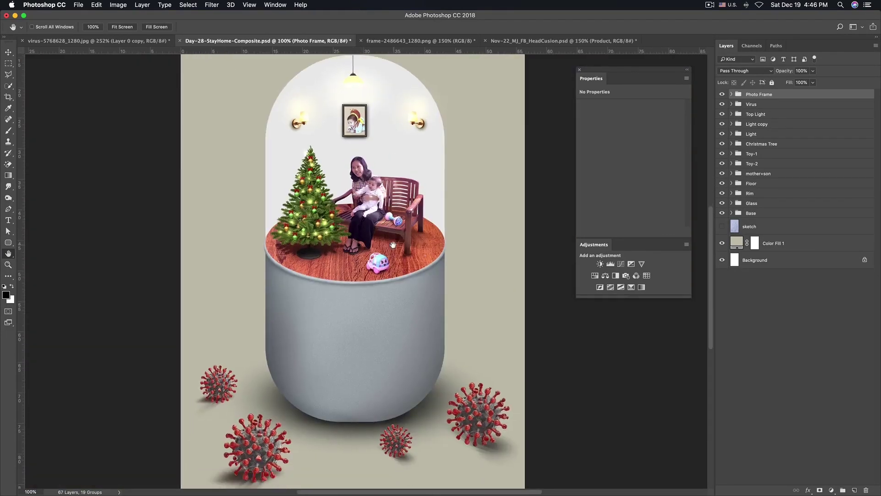
scroll(334, 245, "down", 1)
scroll(333, 239, "down", 3)
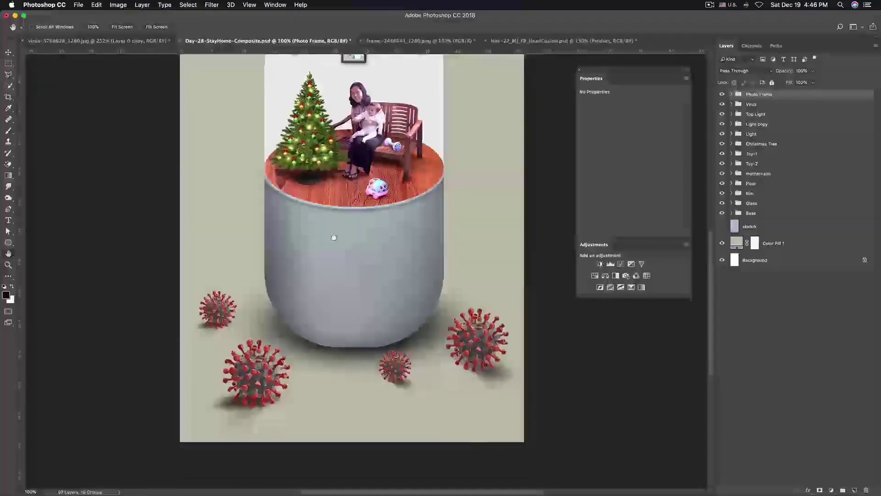
scroll(348, 322, "down", 1)
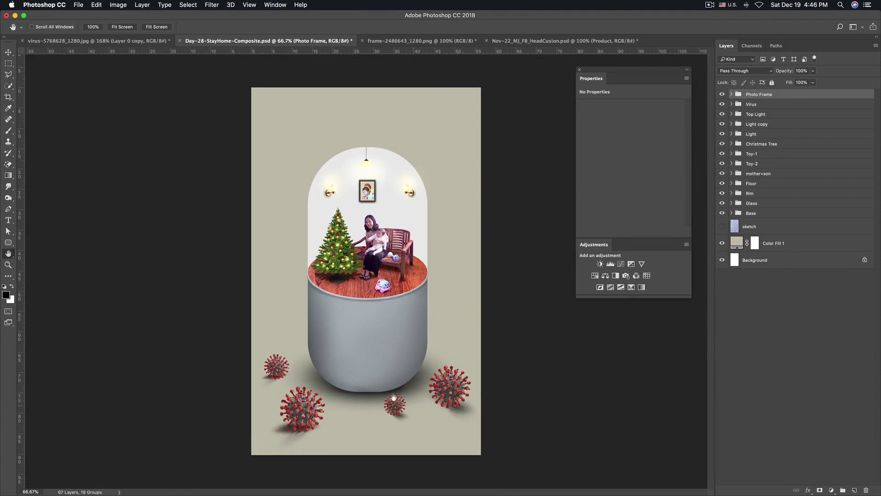
scroll(371, 318, "down", 1)
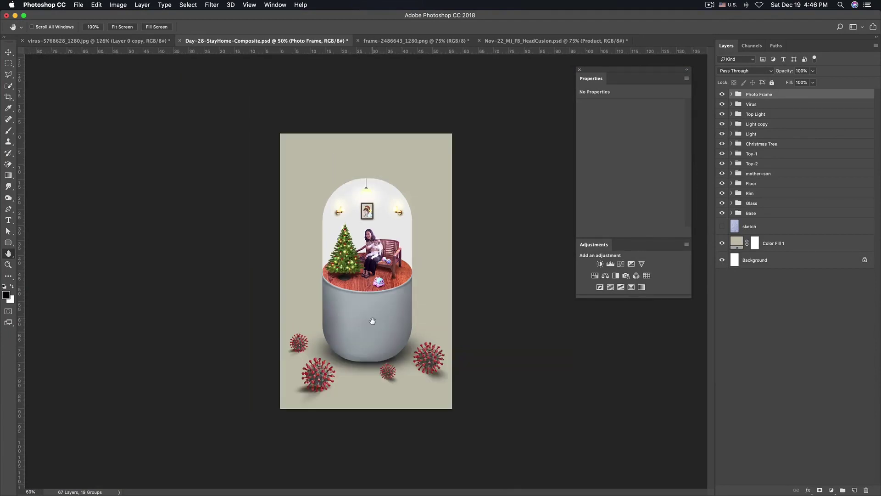
scroll(372, 318, "up", 1)
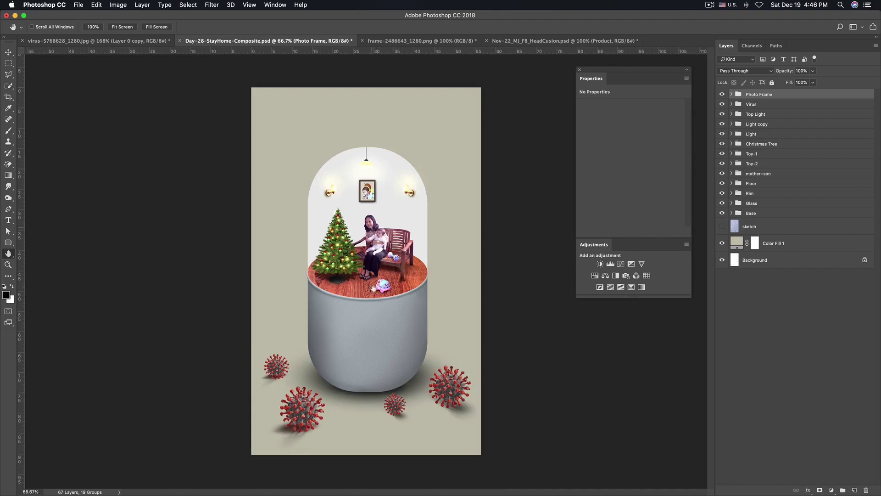
key("super+minus")
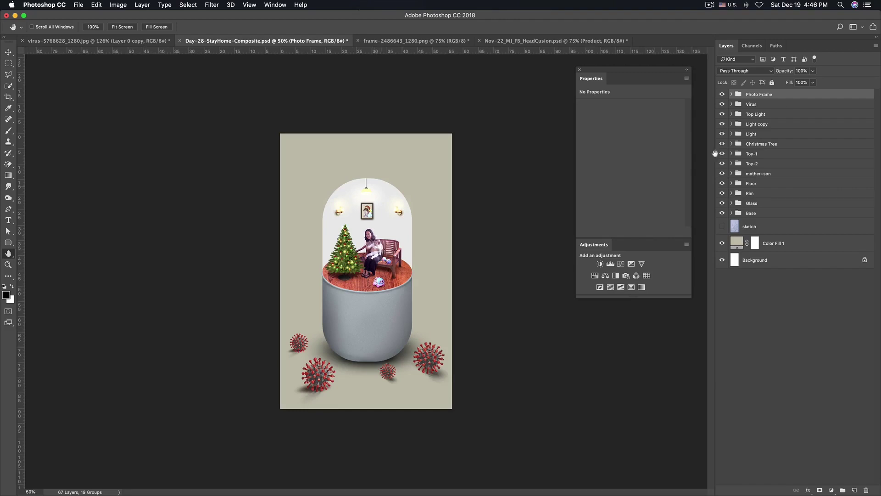
Toggle the photo frame and viruses off and on to compare the composite
left_click(749, 104)
left_click(721, 94)
left_click(721, 105)
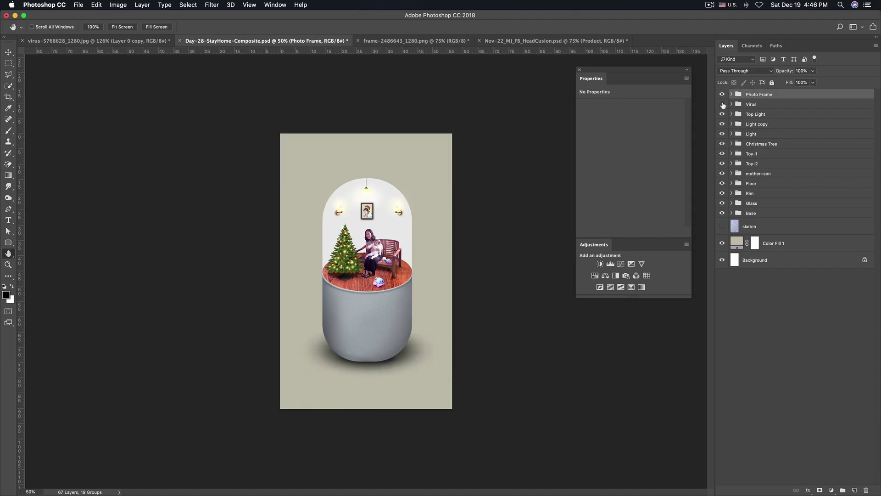
left_click(745, 117)
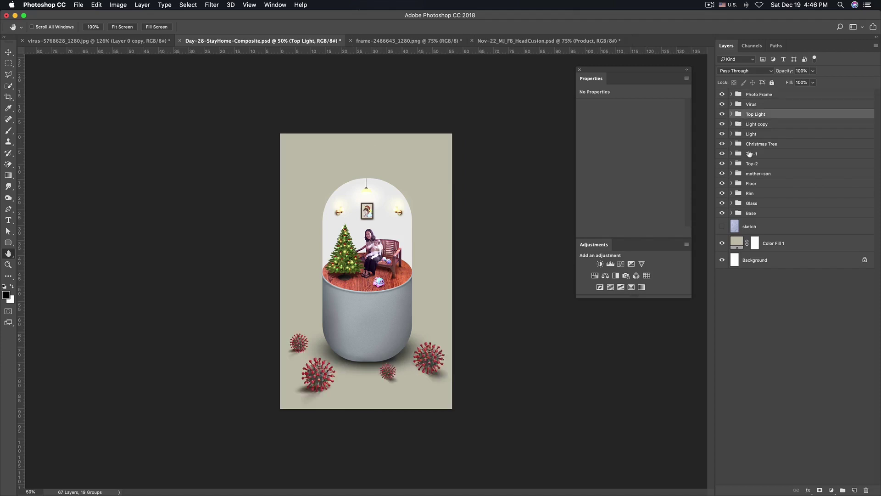
left_click(742, 146)
Inside the Christmas Tree group, make Layer 8 visible and rename it 'stand'
left_click(731, 144)
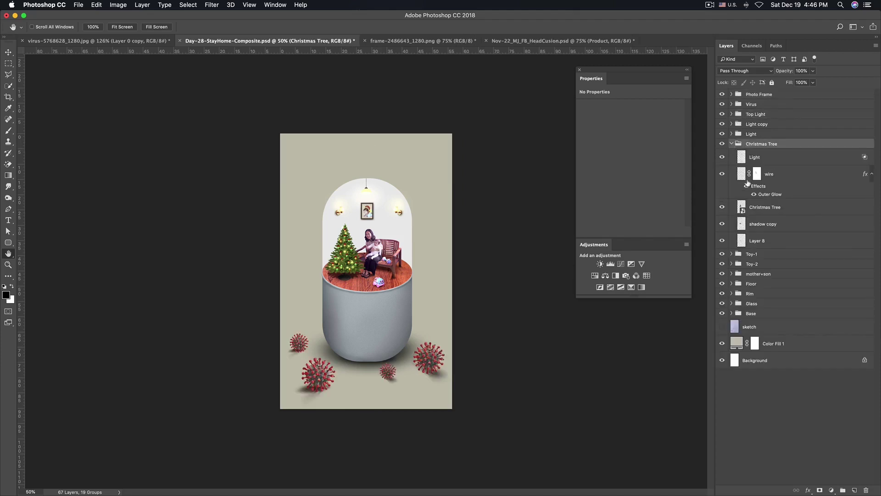
left_click(762, 211)
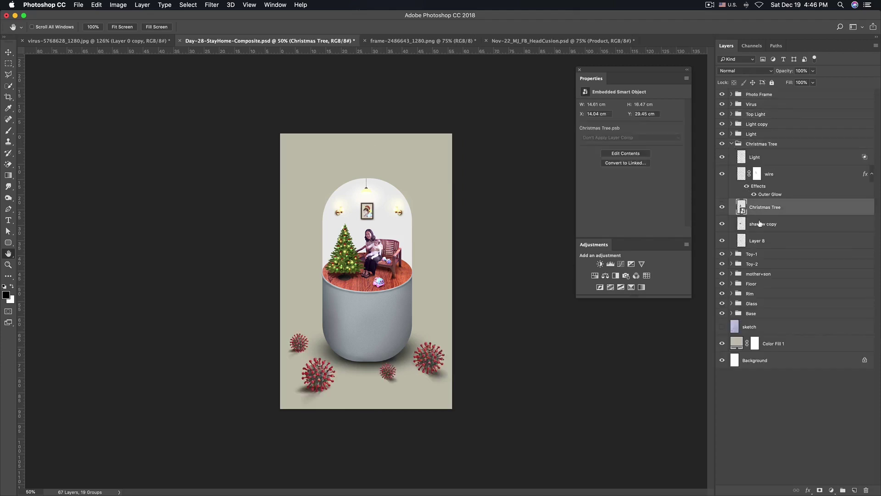
left_click(722, 225)
left_click(722, 224)
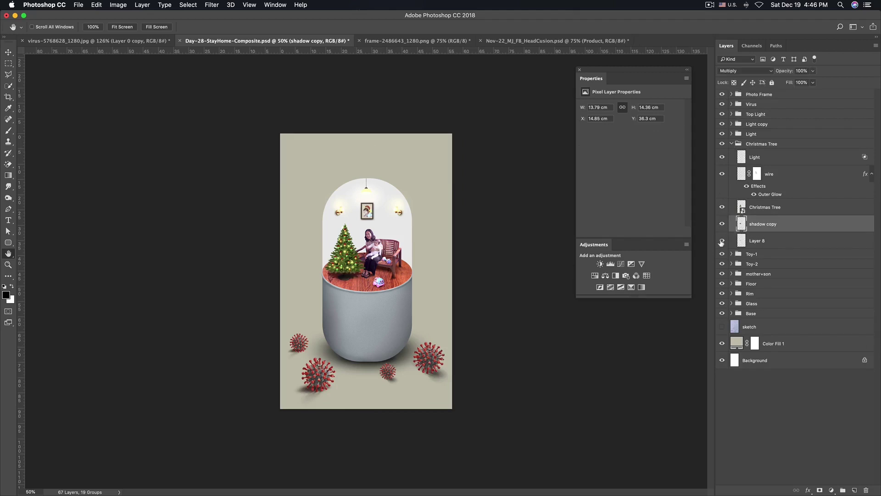
left_click(722, 241)
double_click(757, 241)
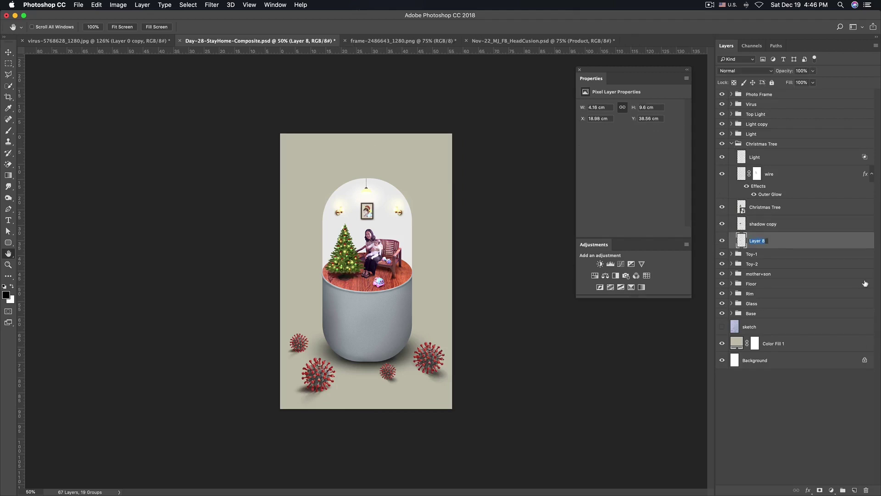
type("st")
key("Return")
Check the shadow copy, Christmas Tree and wire layers, then collapse the group
left_click(758, 224)
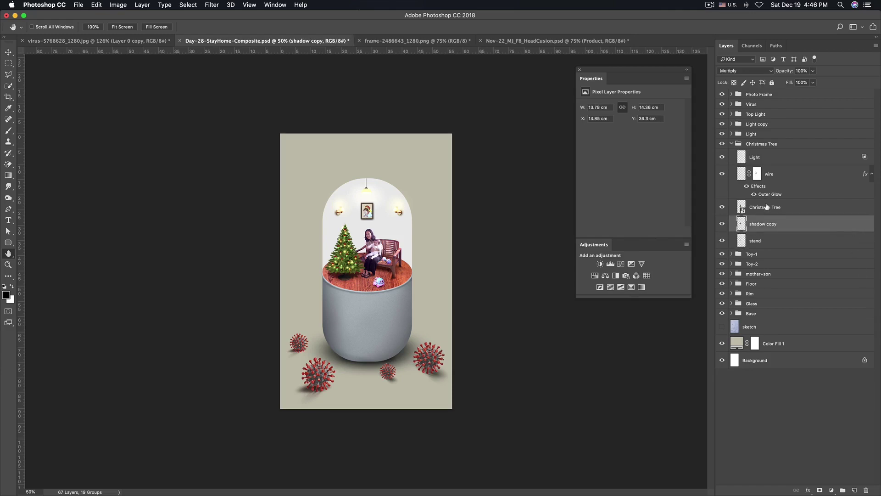
left_click(766, 206)
left_click(769, 178)
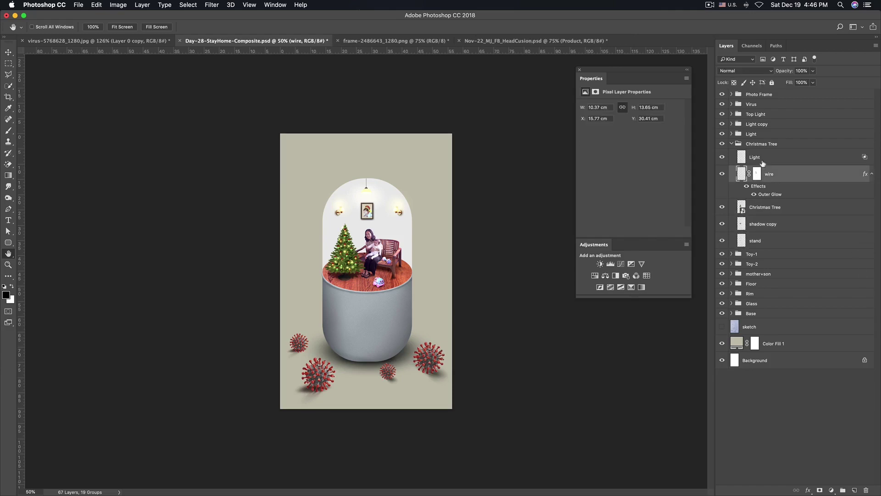
left_click(732, 145)
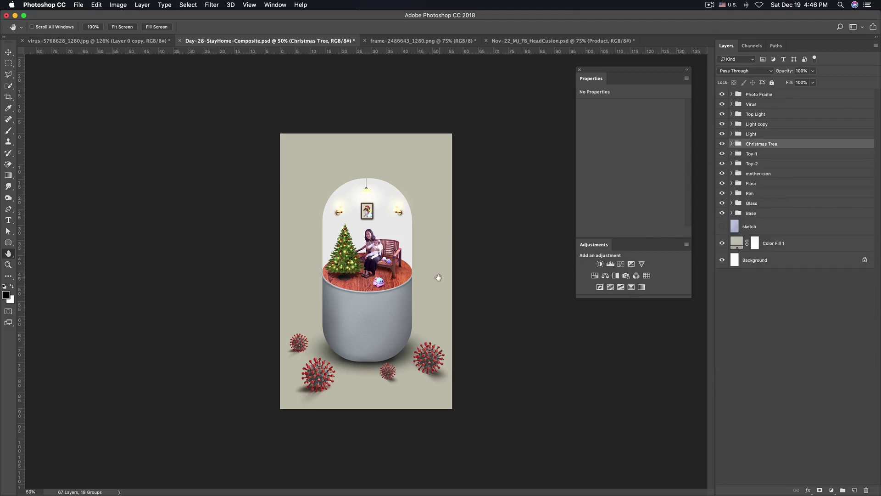
Save the composite, then zoom out and back in to review the final image
left_click(78, 4)
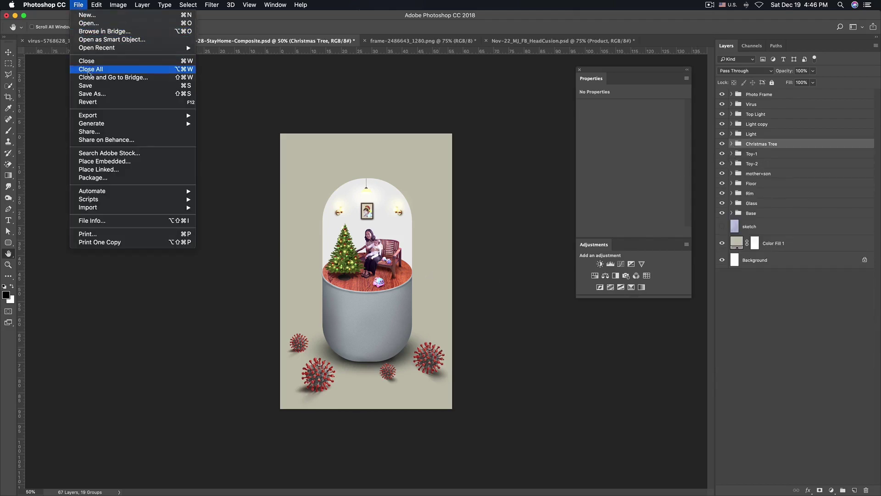
left_click(86, 85)
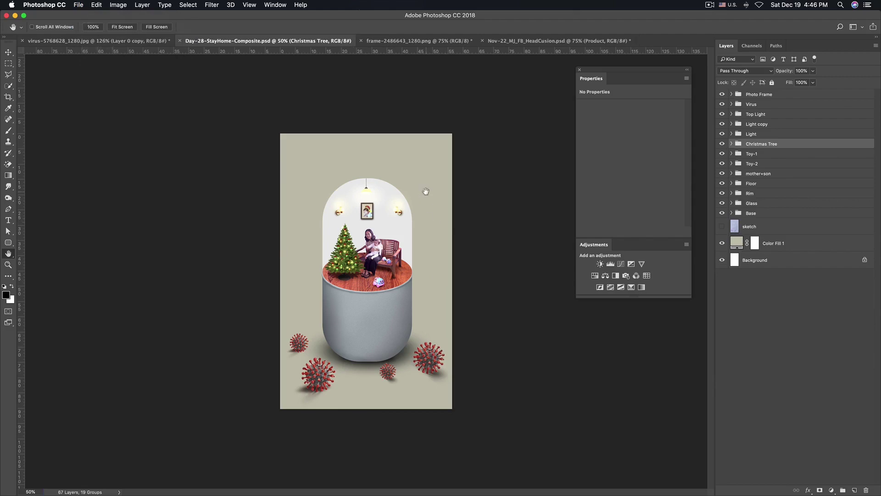
key("super+plus")
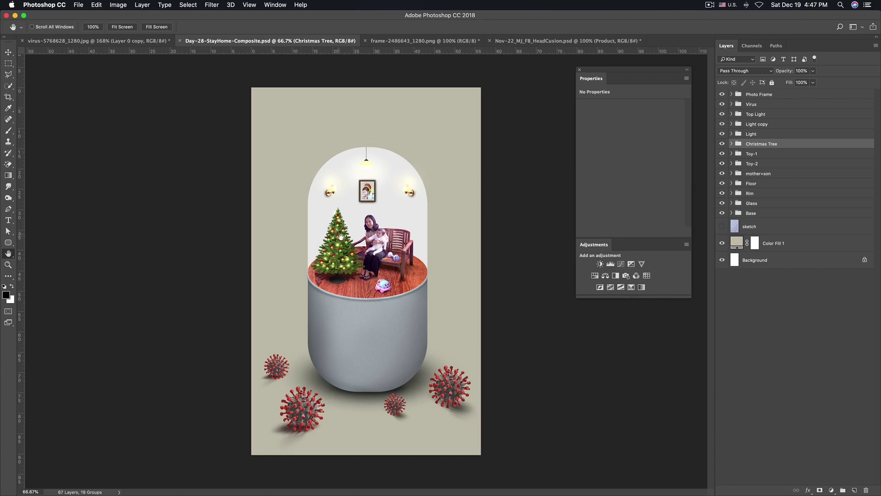
key("ctrl+minus")
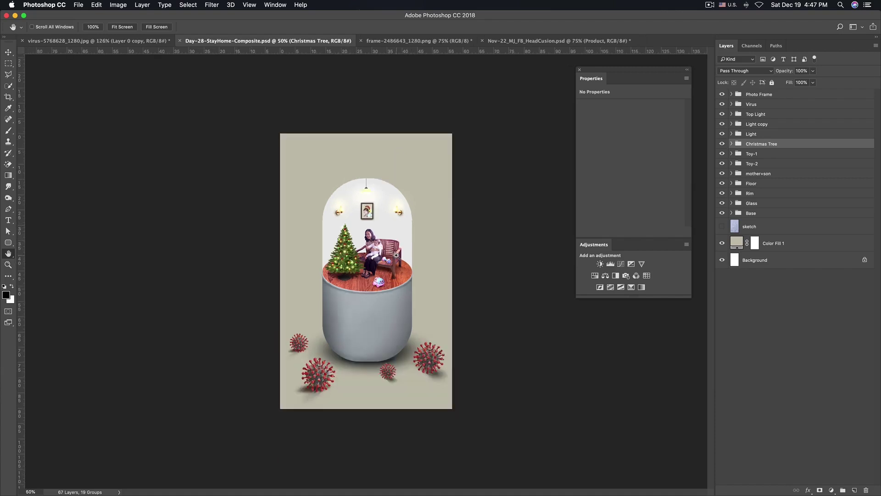
key("ctrl+plus")
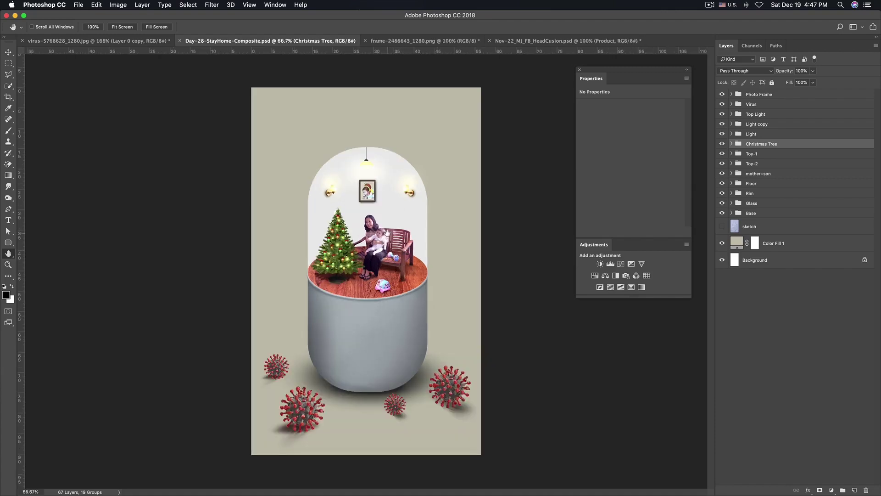